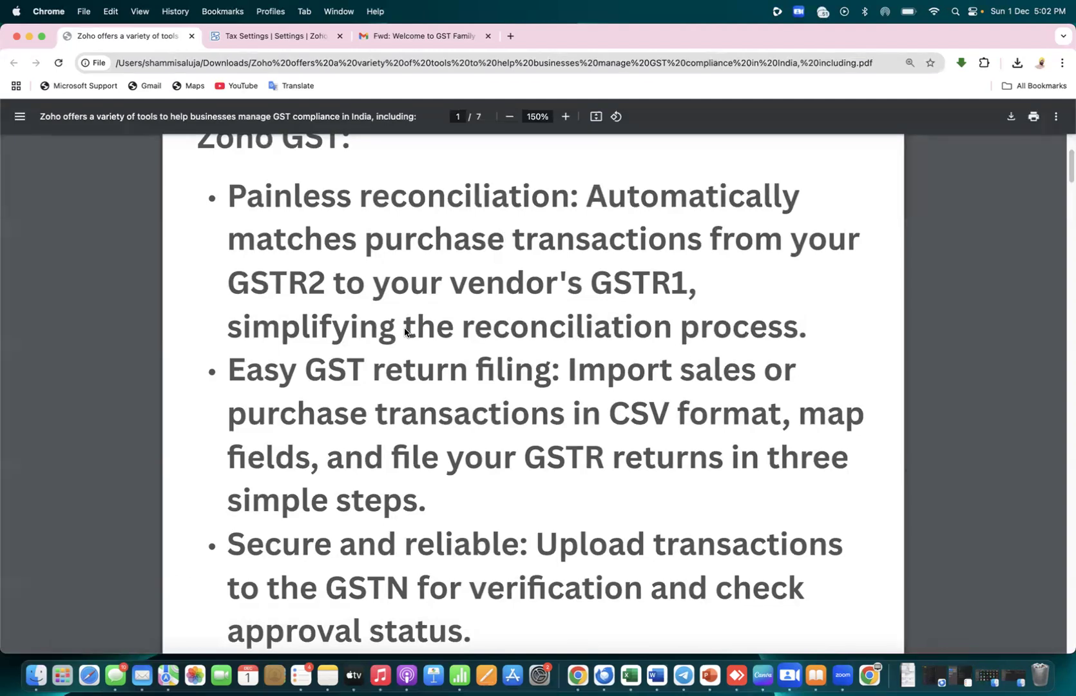
Read the GST tools PDF down to the Zoho Invoice bullets, then bring up the Zoho Books tax settings
scroll(404, 330, down, 5)
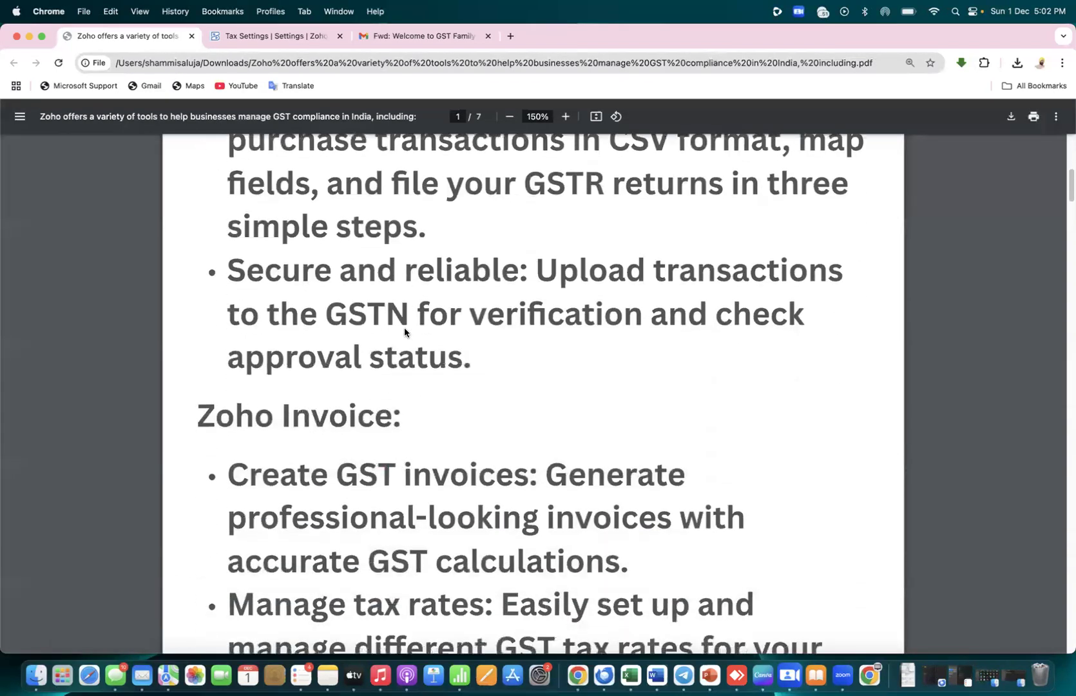
scroll(405, 330, down, 4)
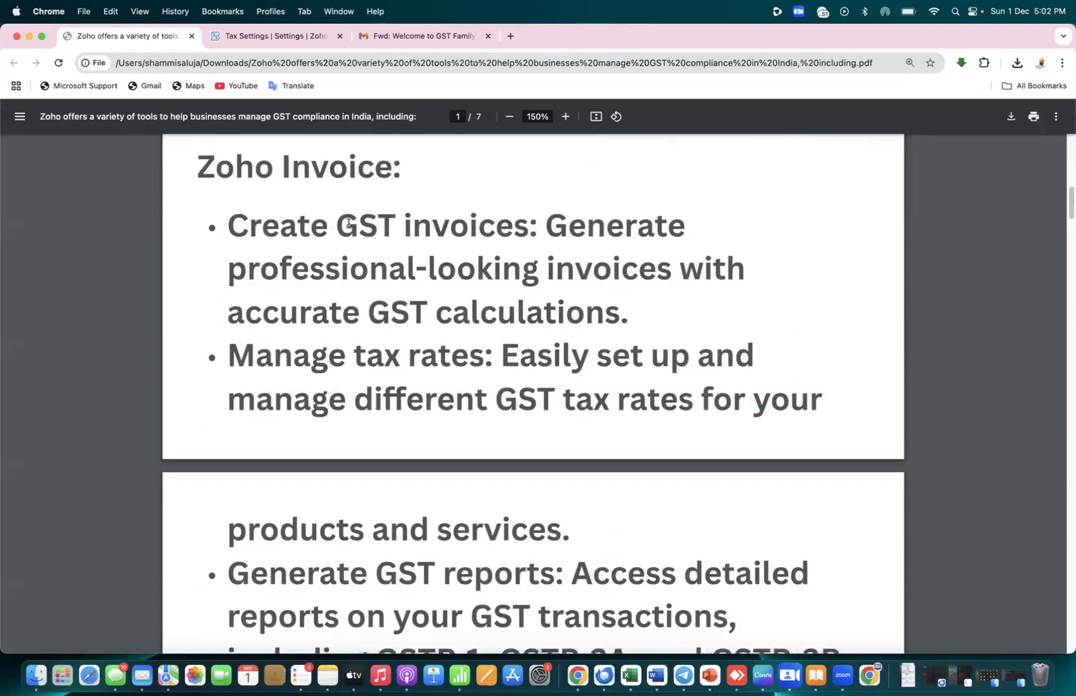
drag(413, 219, 532, 221)
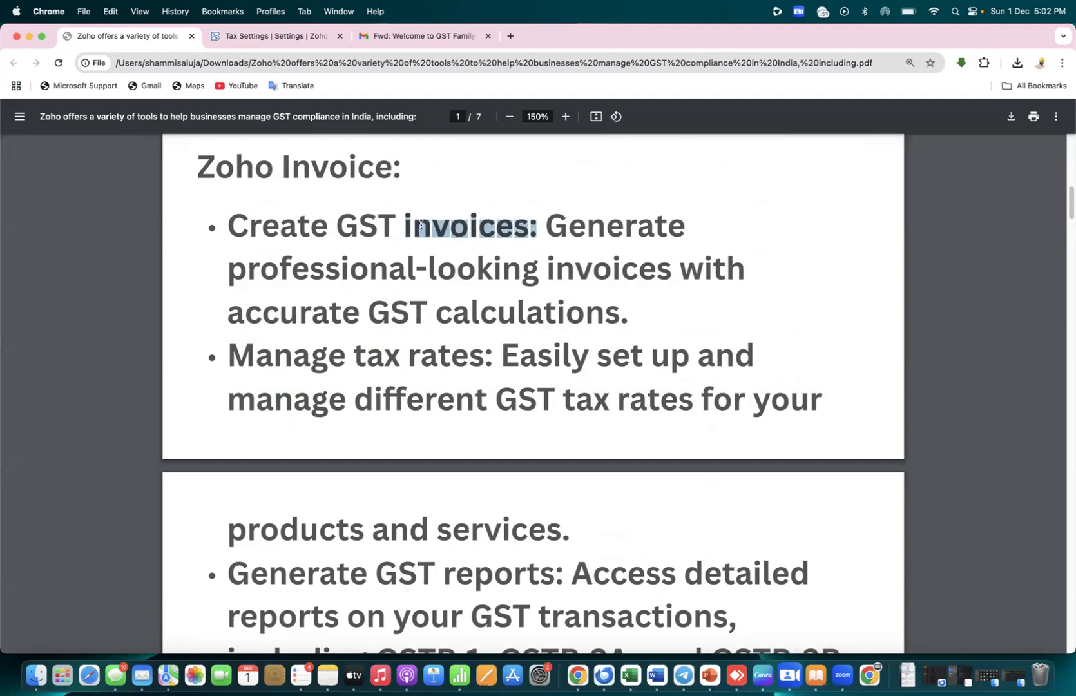
drag(398, 221, 339, 222)
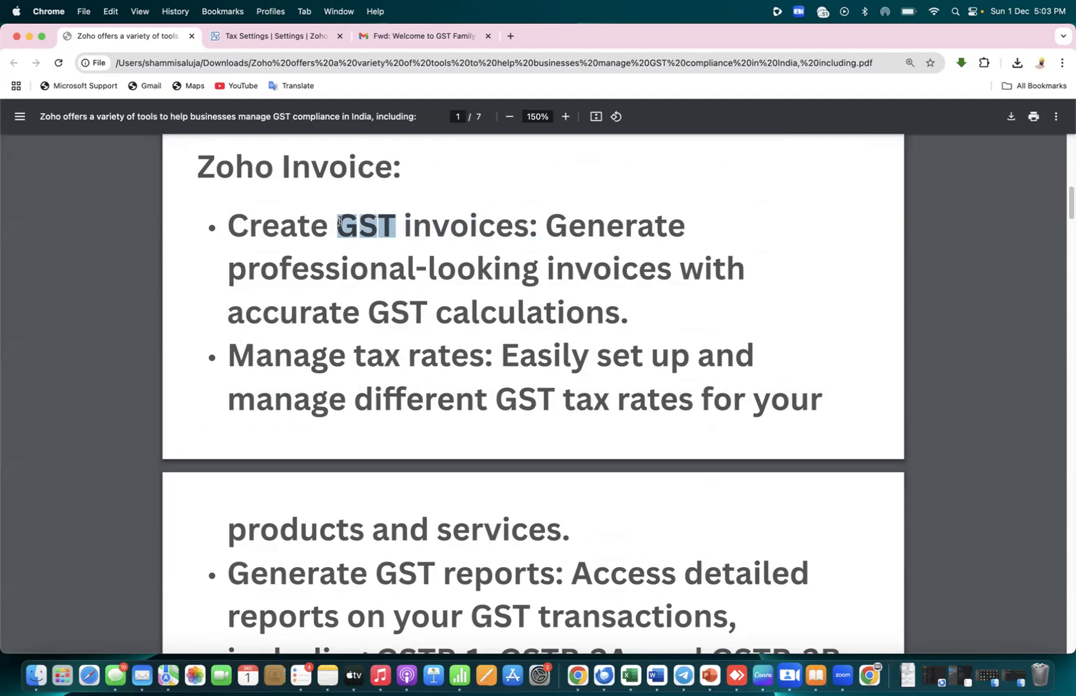
click(415, 199)
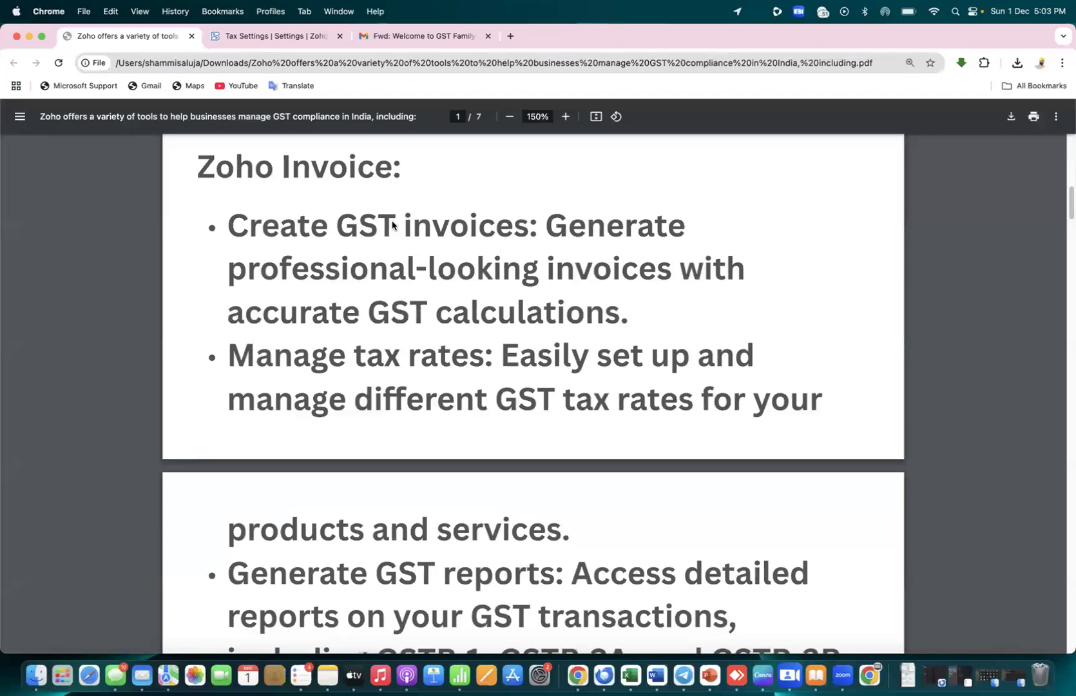
click(319, 41)
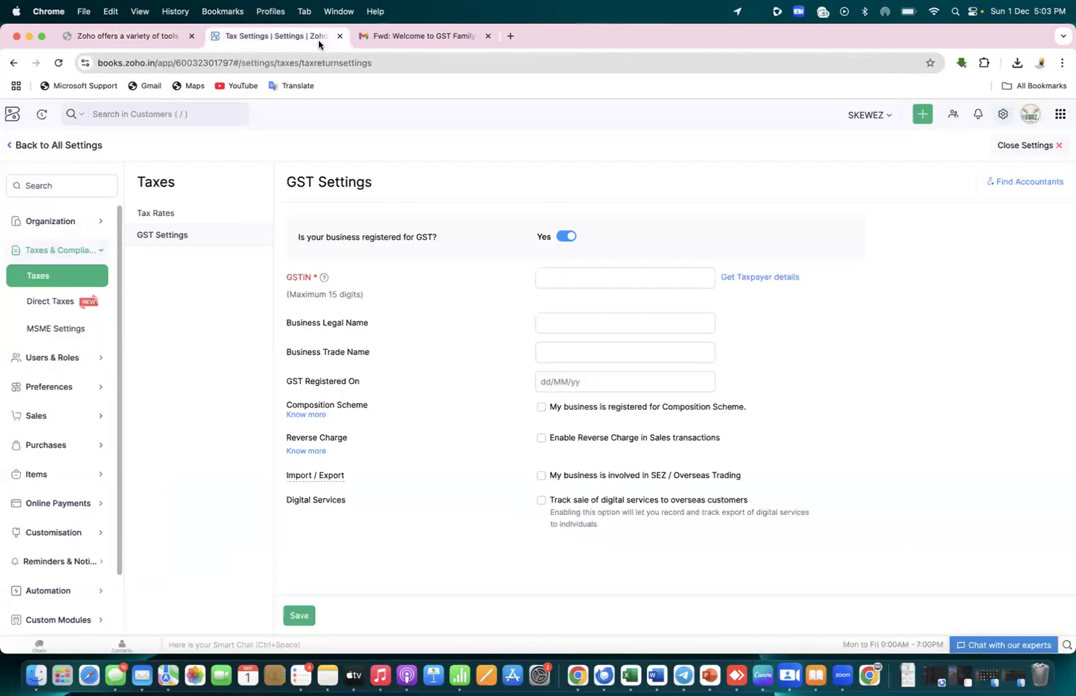
Leave Zoho Books settings for Home, show the Customised Dashboard, then reopen All Settings
click(1030, 123)
click(767, 199)
click(18, 145)
click(13, 115)
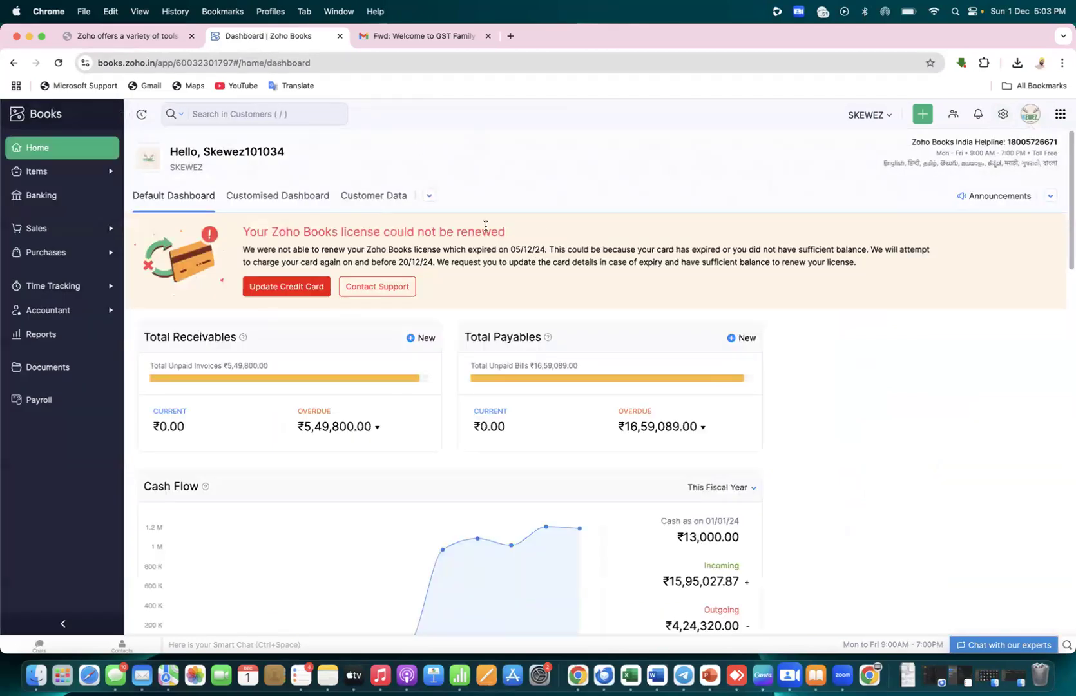
click(310, 199)
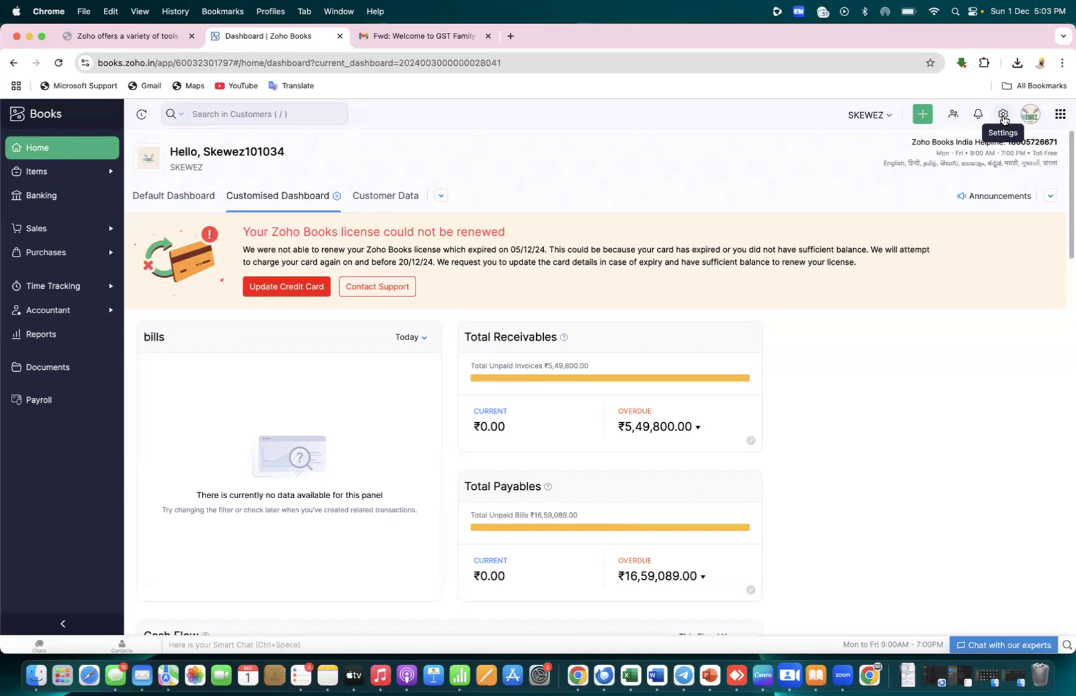
click(1003, 116)
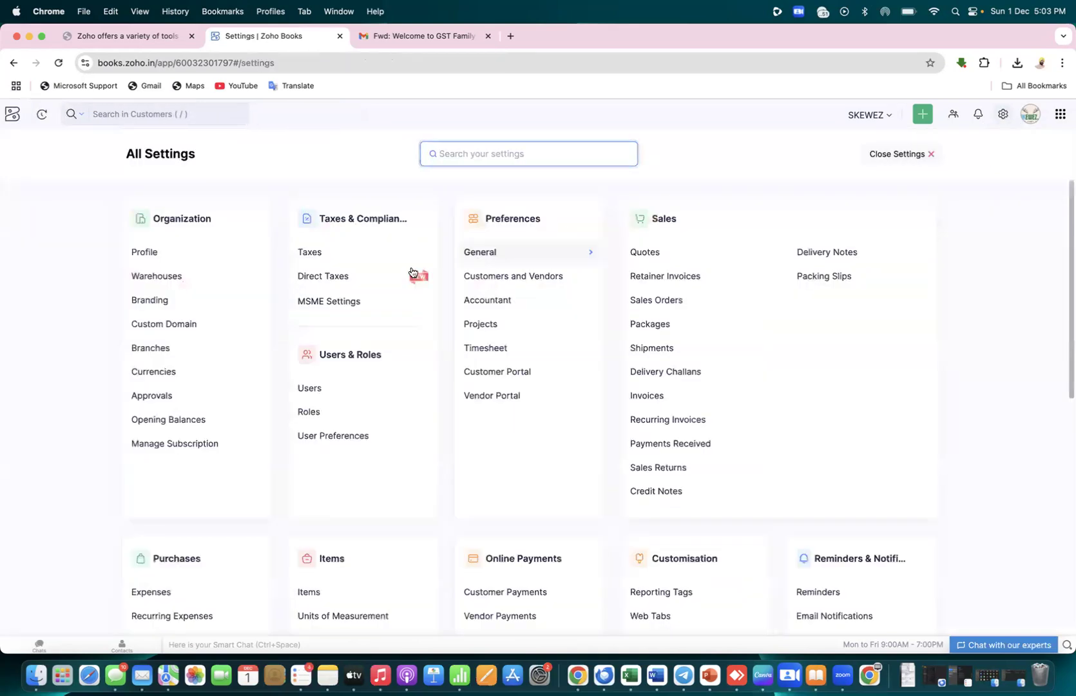
Open Taxes > GST Settings, then go back to All Settings
scroll(96, 414, down, 1)
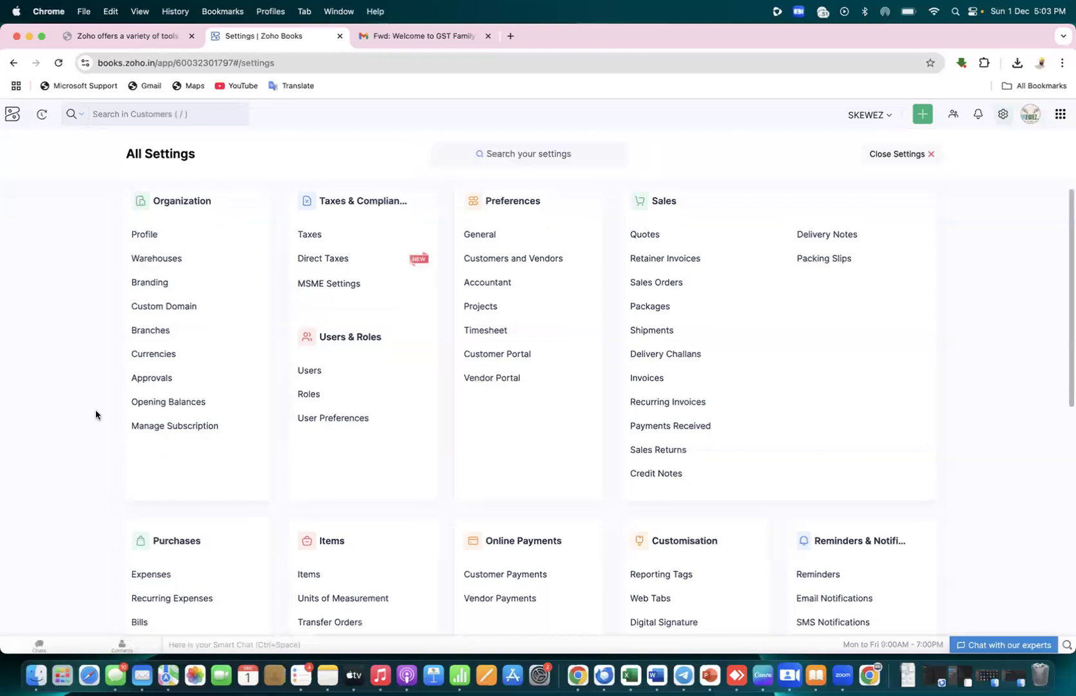
click(325, 234)
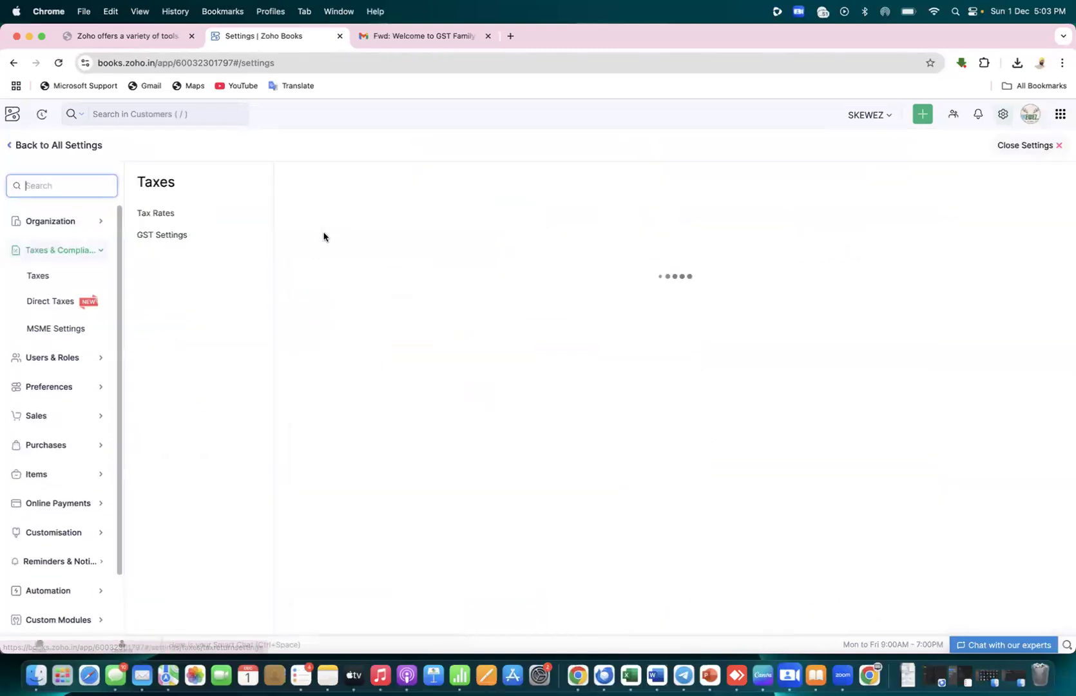
click(181, 234)
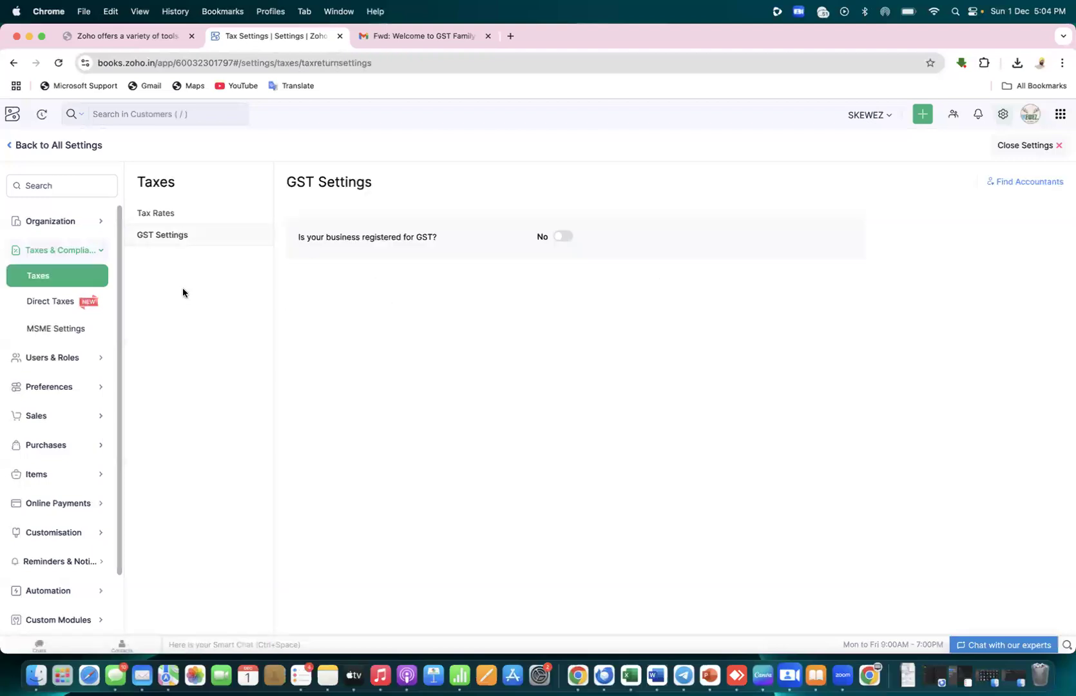
click(9, 152)
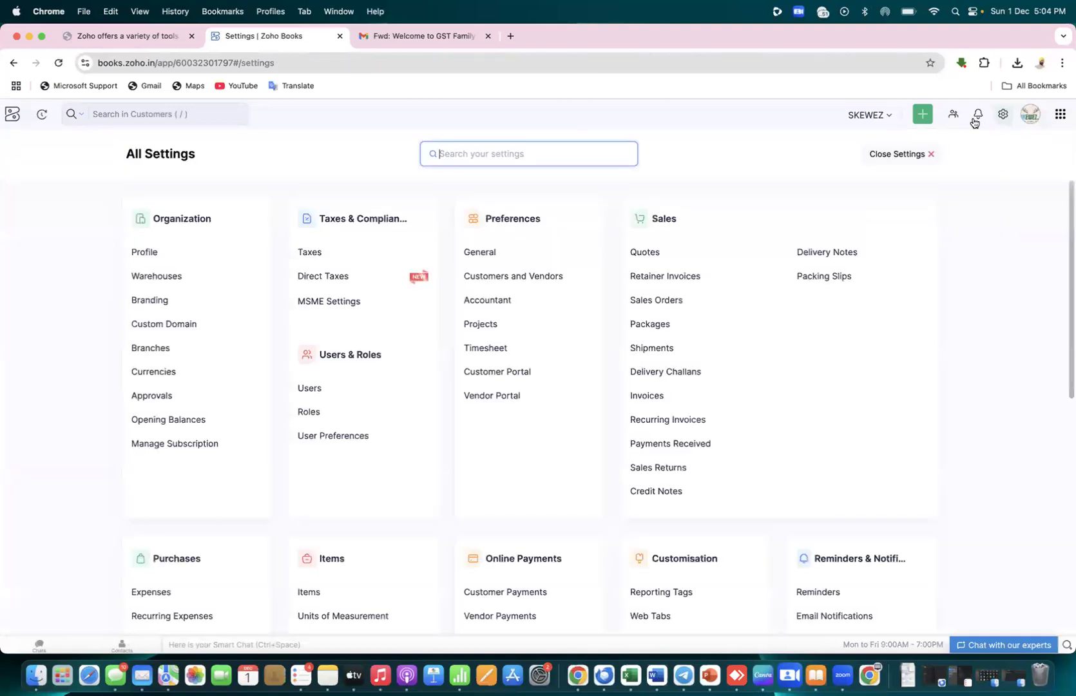
click(1005, 116)
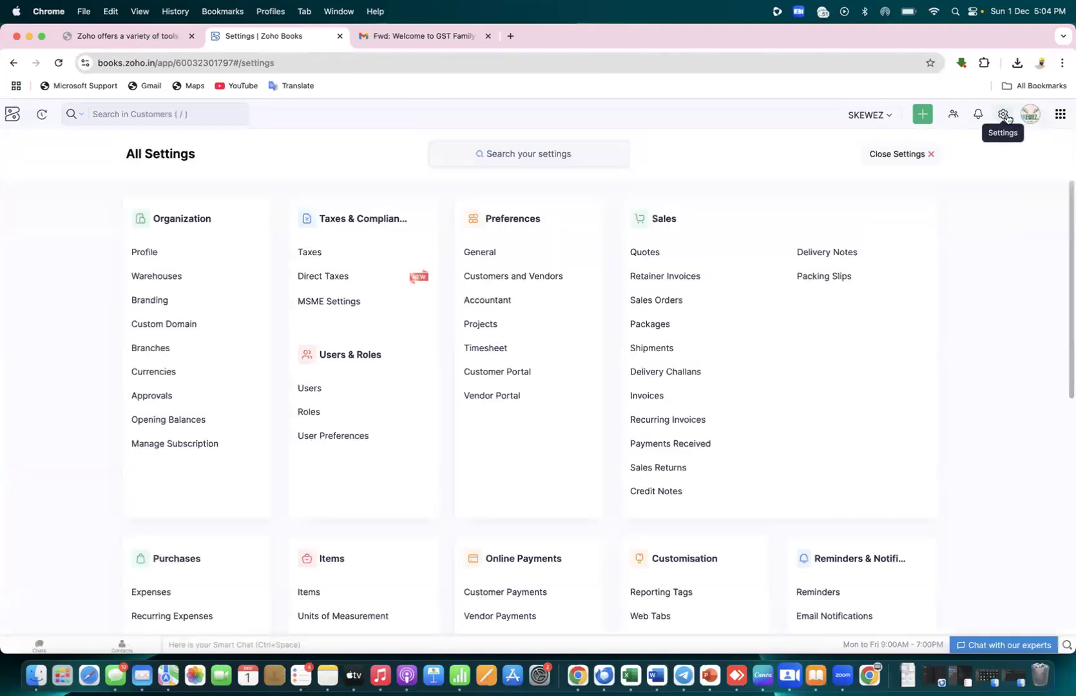
Search settings for 'taxes', open Taxes, and toggle GST registration on then back to No
click(604, 150)
text(taxes)
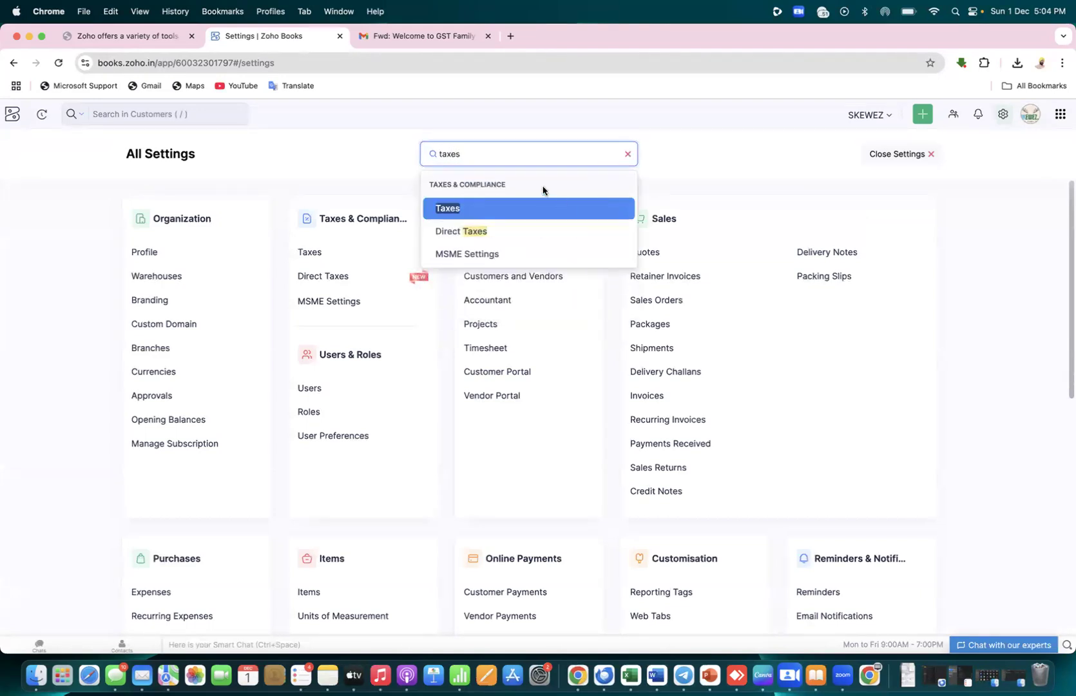
click(479, 210)
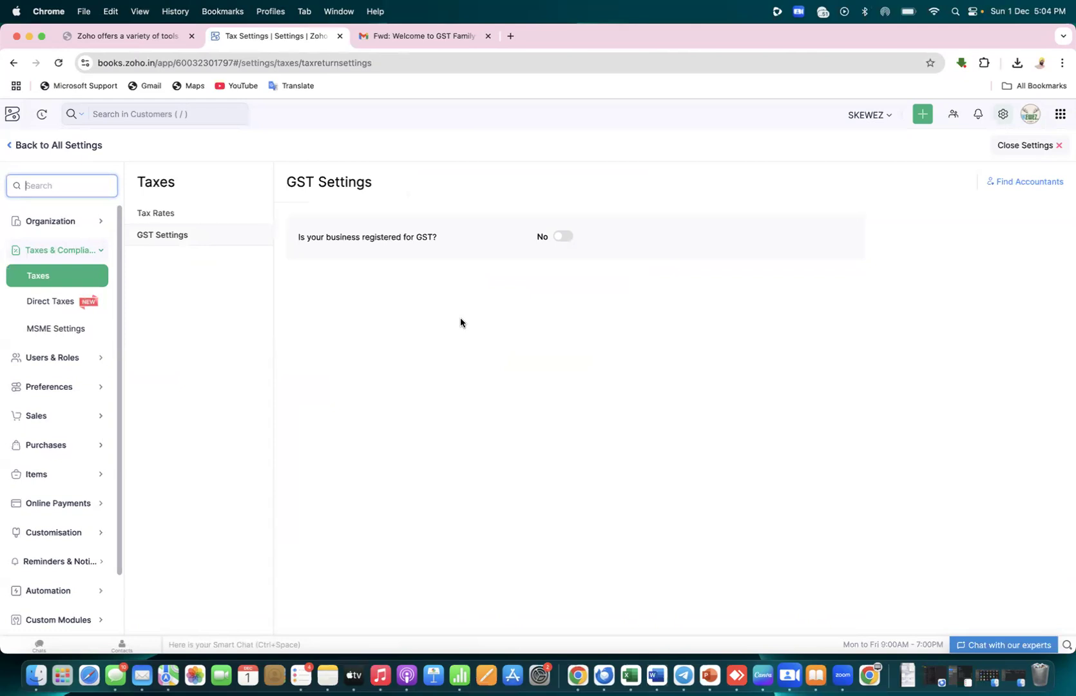
click(558, 239)
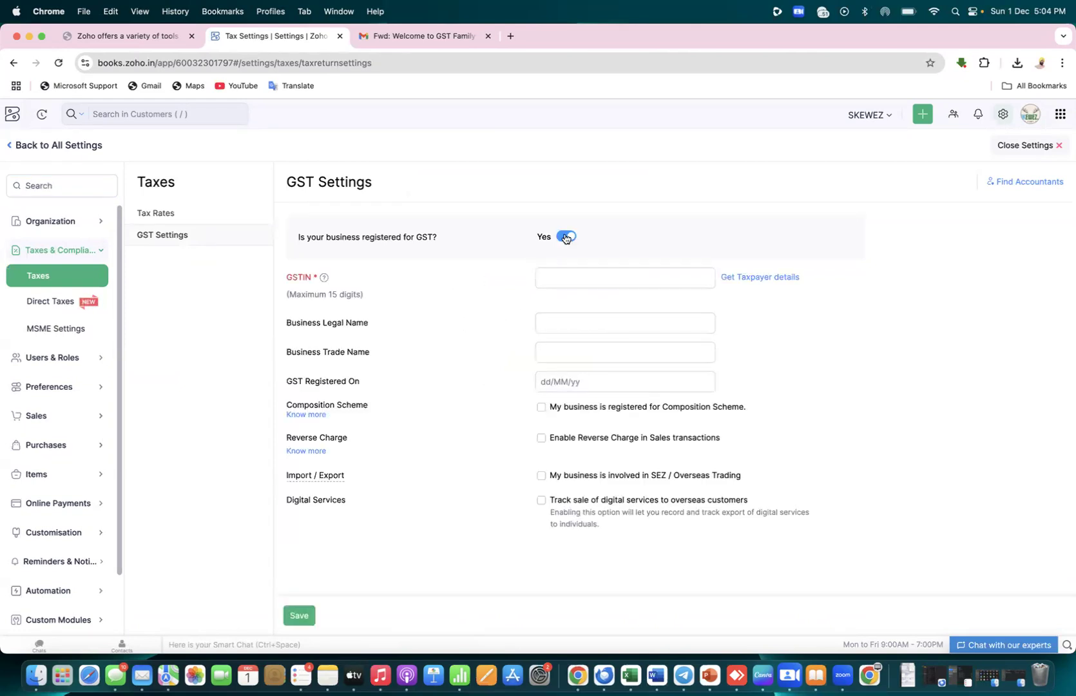
click(563, 237)
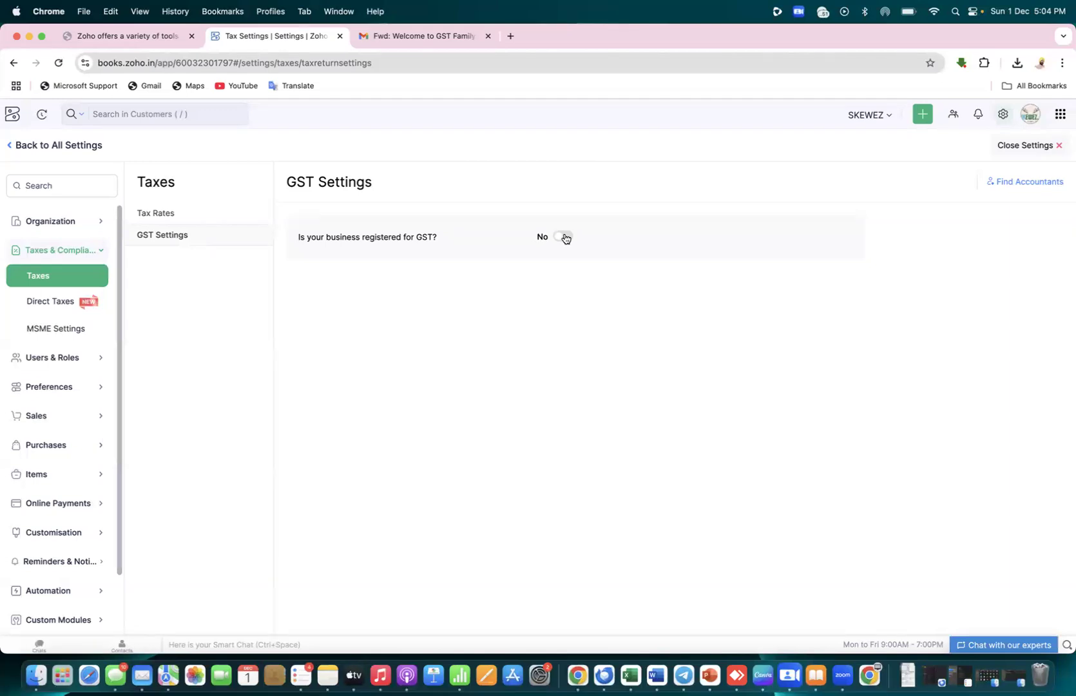
key(super+Tab)
key(super+Tab)
key(super+Tab)
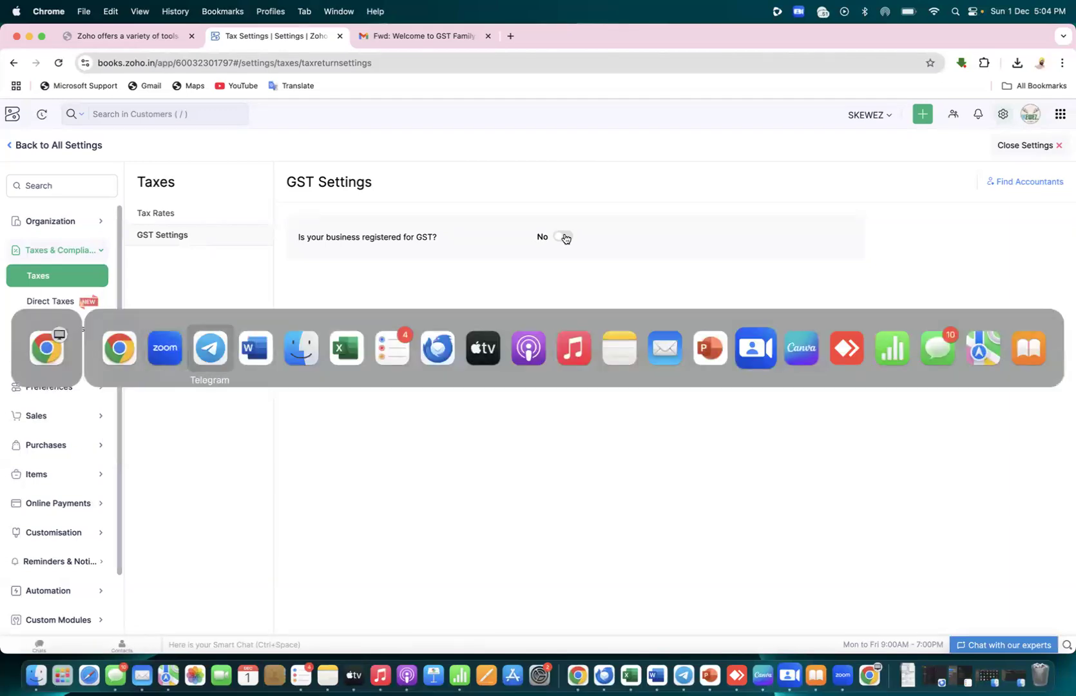
Start a new 24-point Word document headed 'GST ??' with a blank line below
key(super+n)
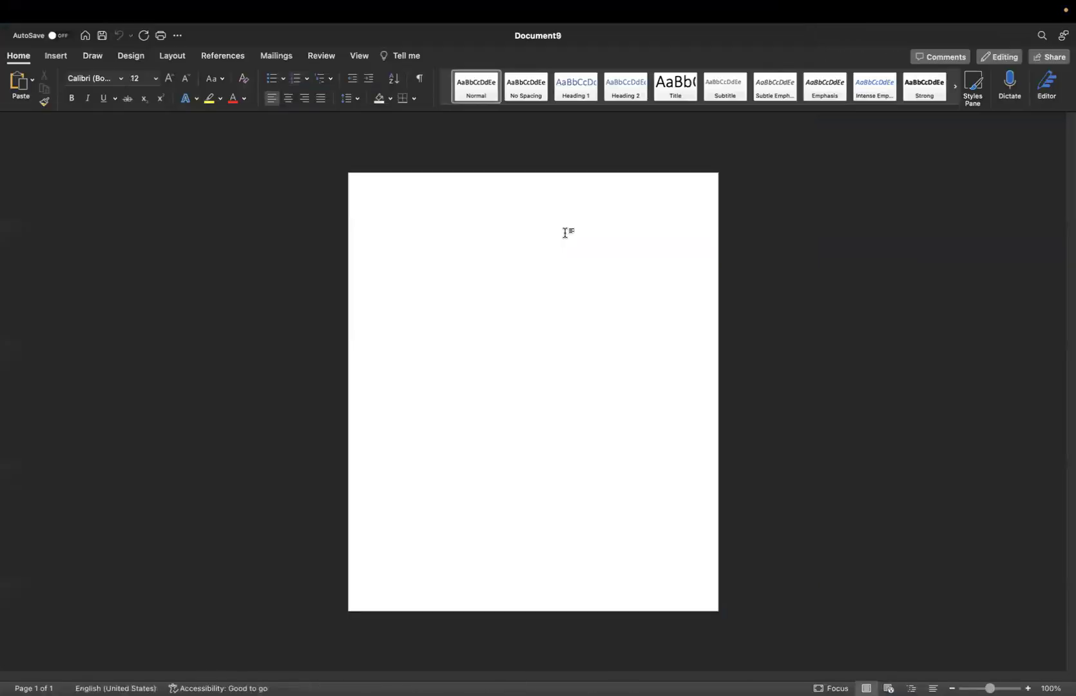
click(155, 81)
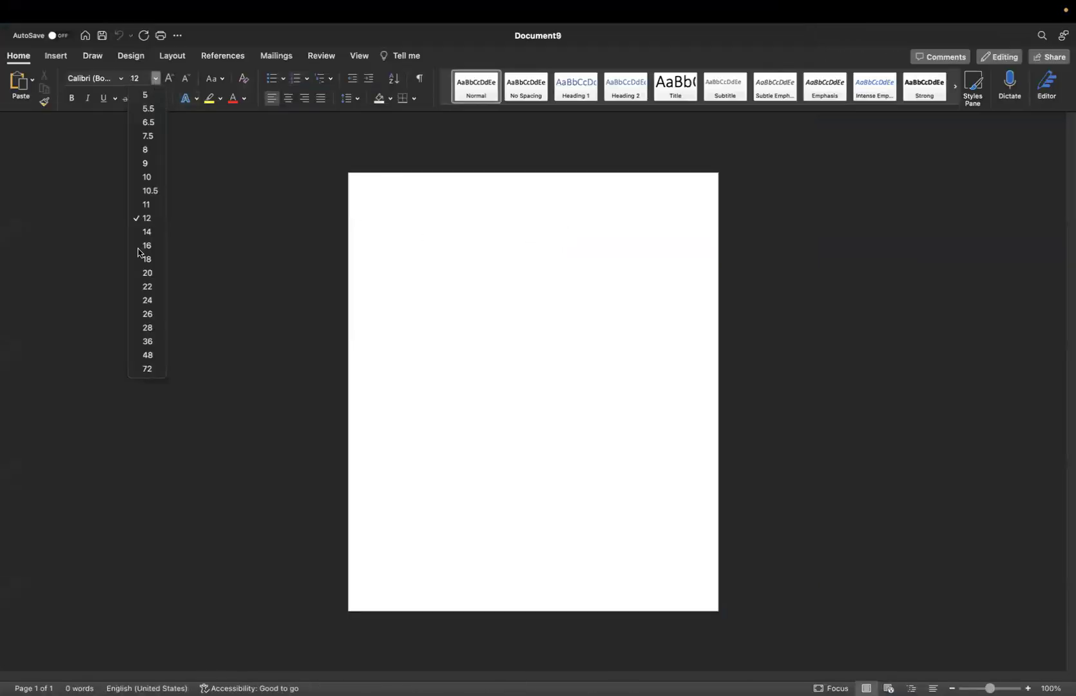
key(Escape)
text(24)
key(Return)
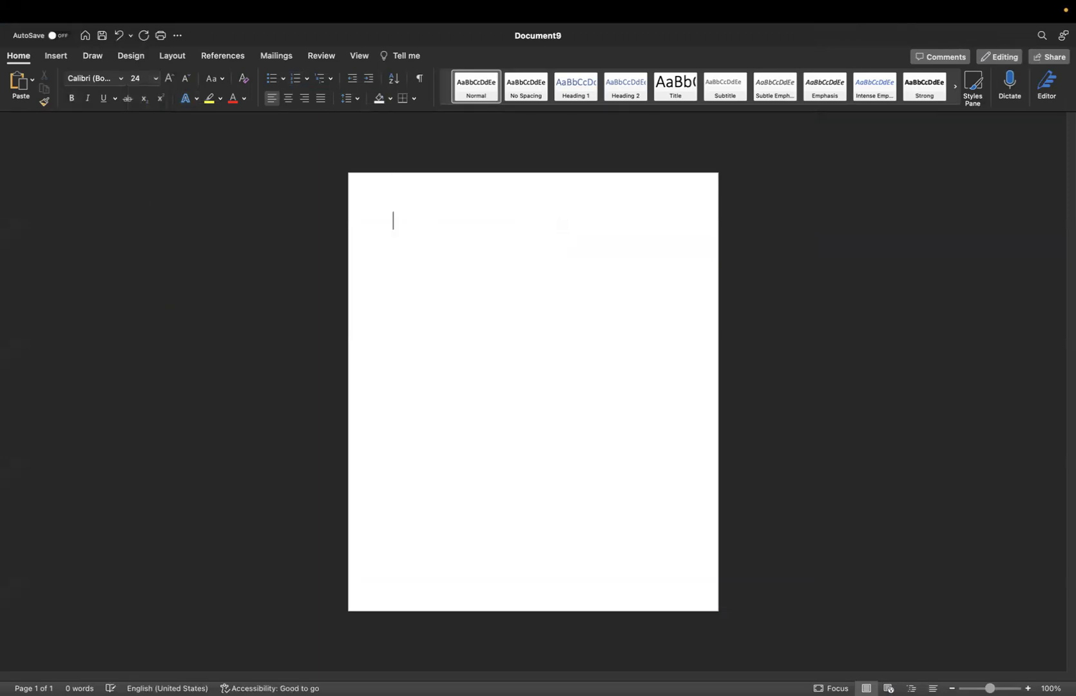
text(GST )
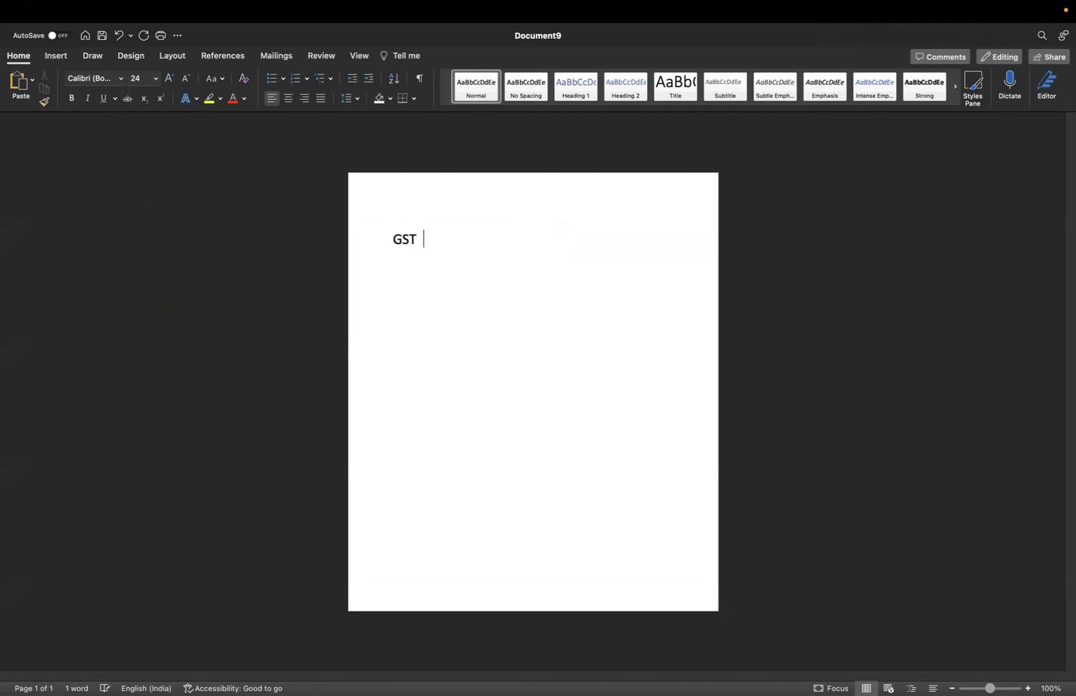
text( ??)
key(Return)
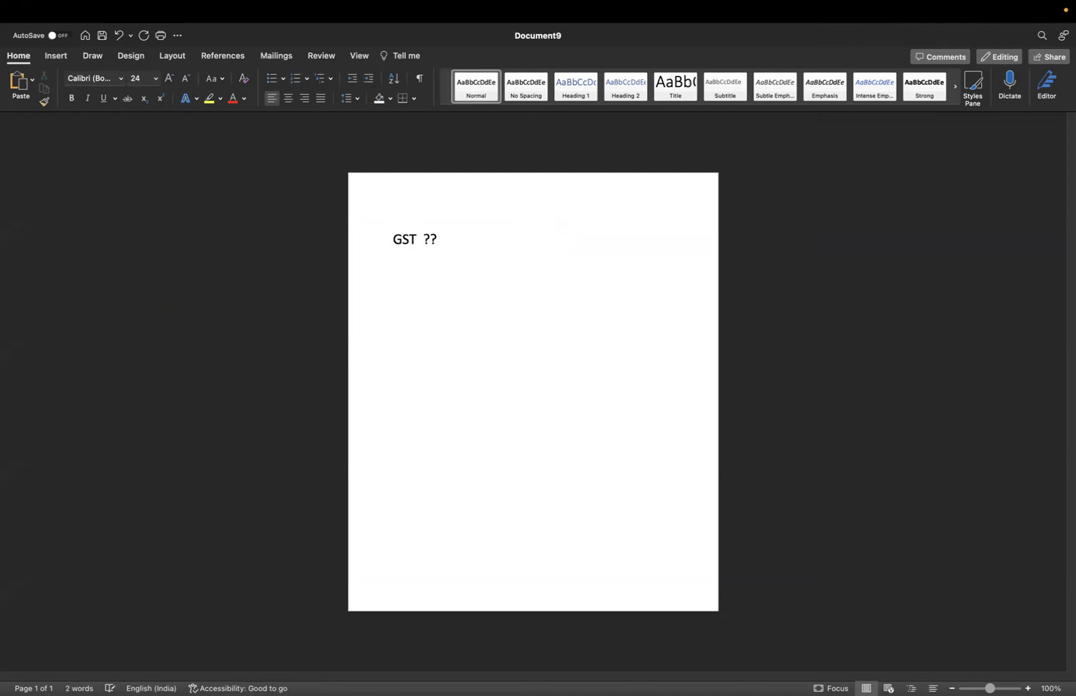
key(Return)
Add the line 'sale / service render ( given ) --- gst'
text(sale)
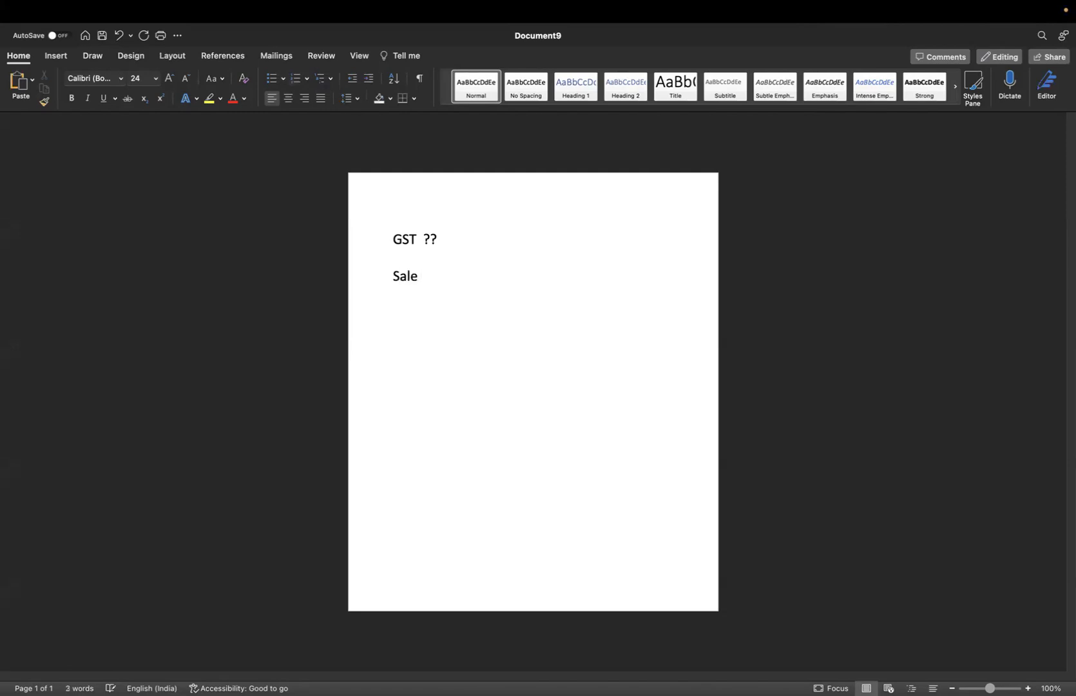
text( / service )
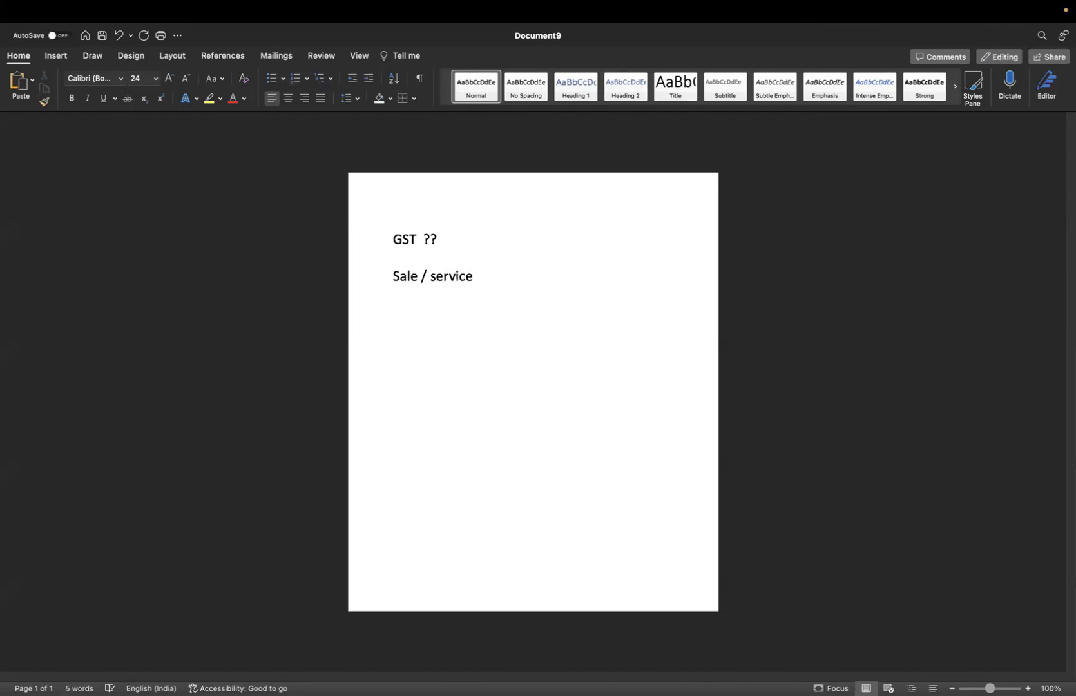
text(rend)
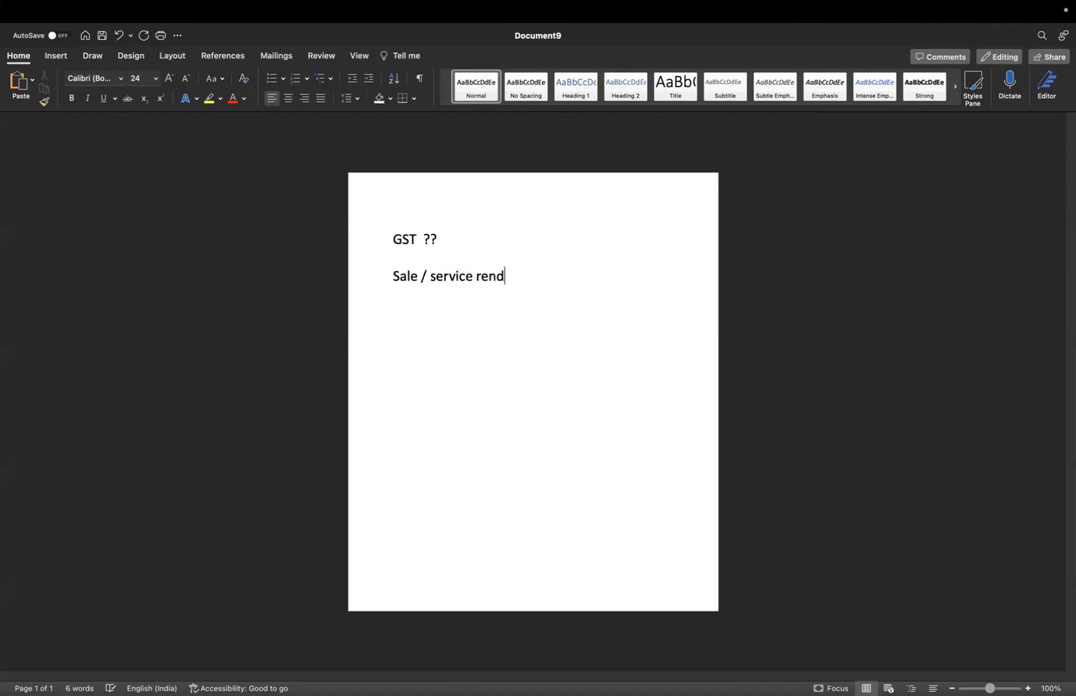
text(er ( go)
key(BackSpace)
text(iven ) --- gst)
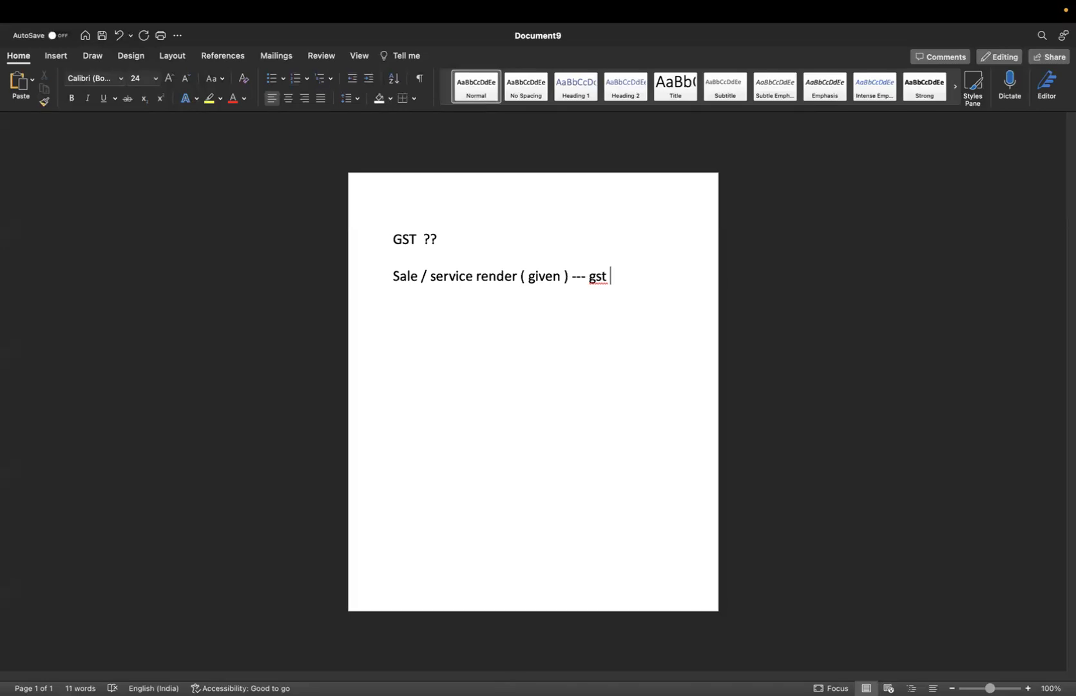
key(Return)
key(Return)
Add 'goods purchase/service avail--- gst paid' and finish the sale line with 'gst received'
text(goods purc)
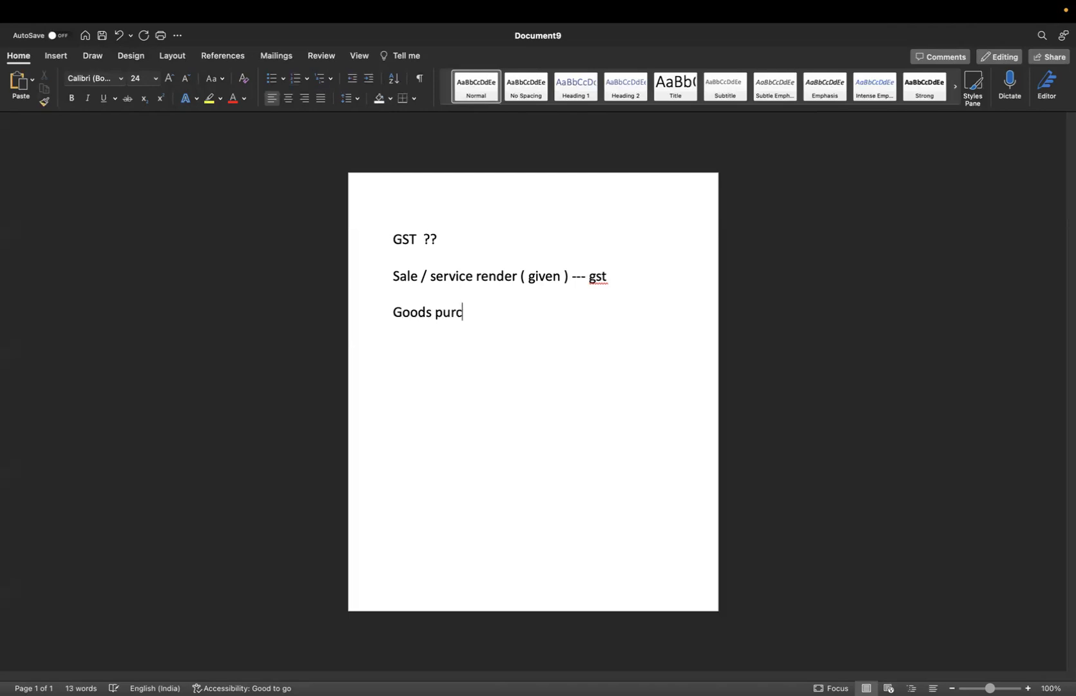
text(hase/service av)
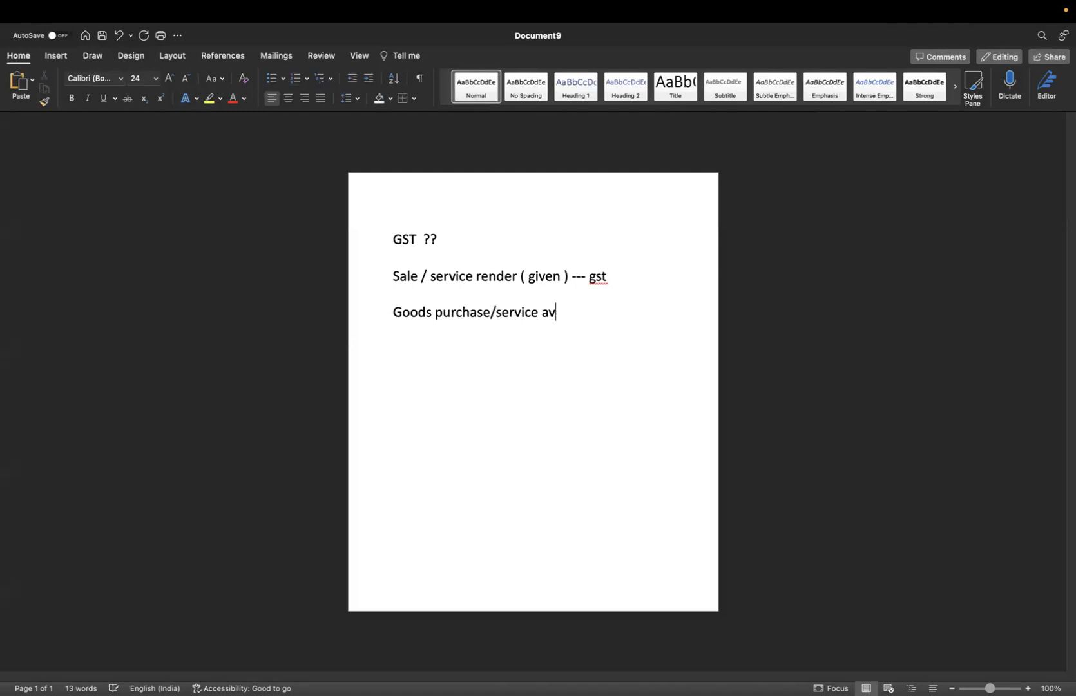
text(ail--- gst paid)
click(617, 276)
text(rec)
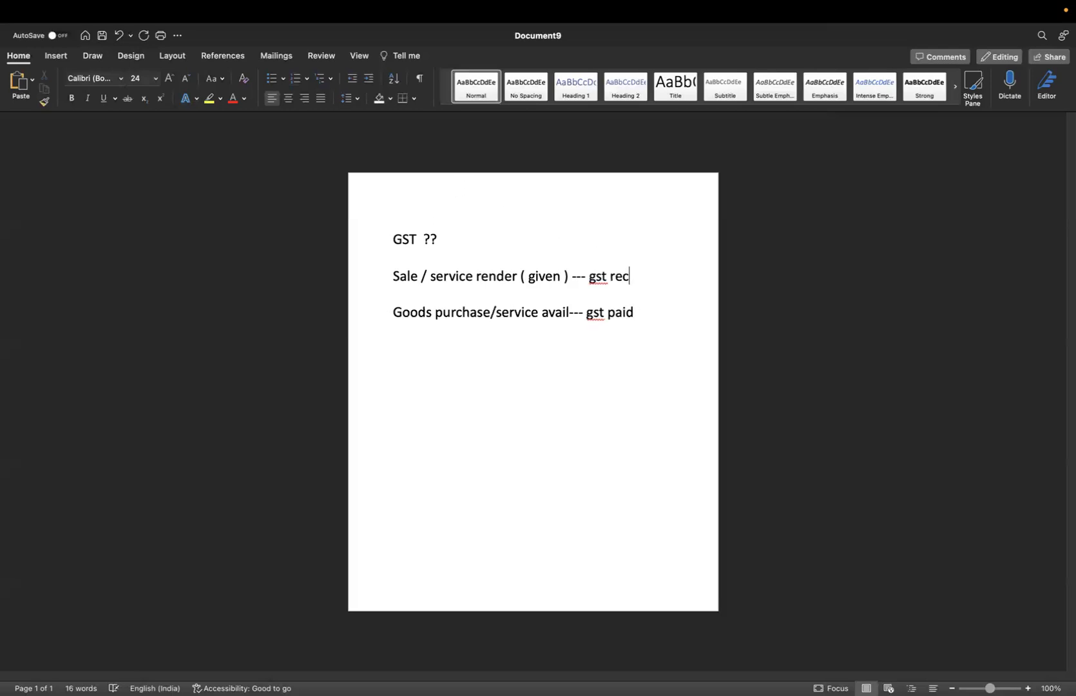
text(eived)
key(Return)
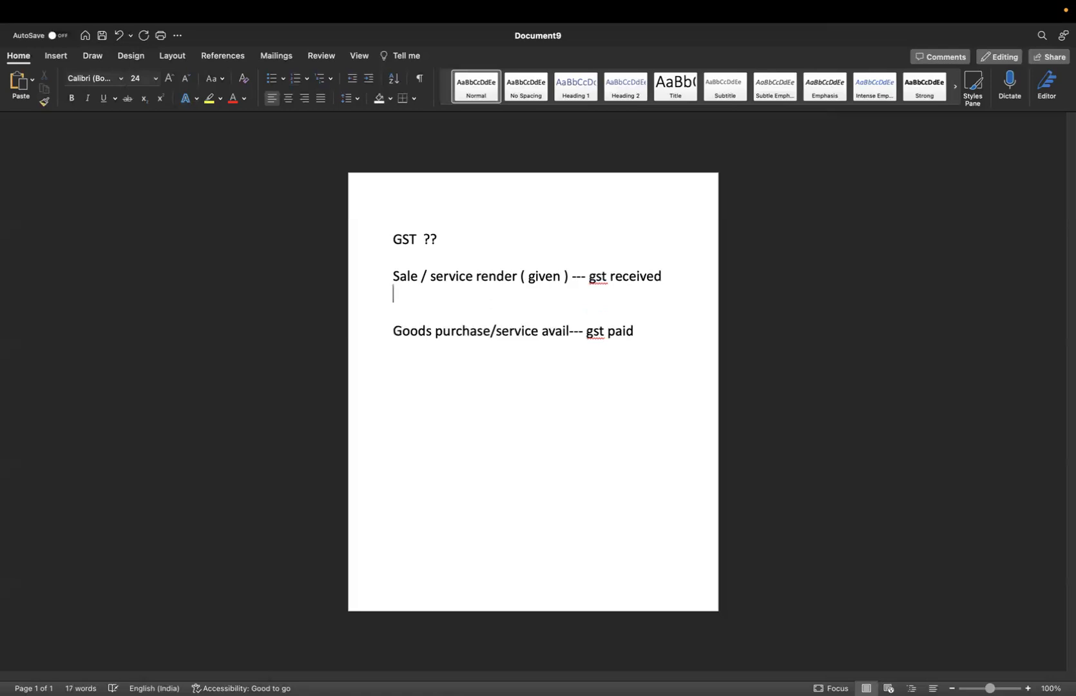
Add the sale example '10,000 + 18% on 10,000= 11,800' and highlight it for emphasis
text(10)
text(,000)
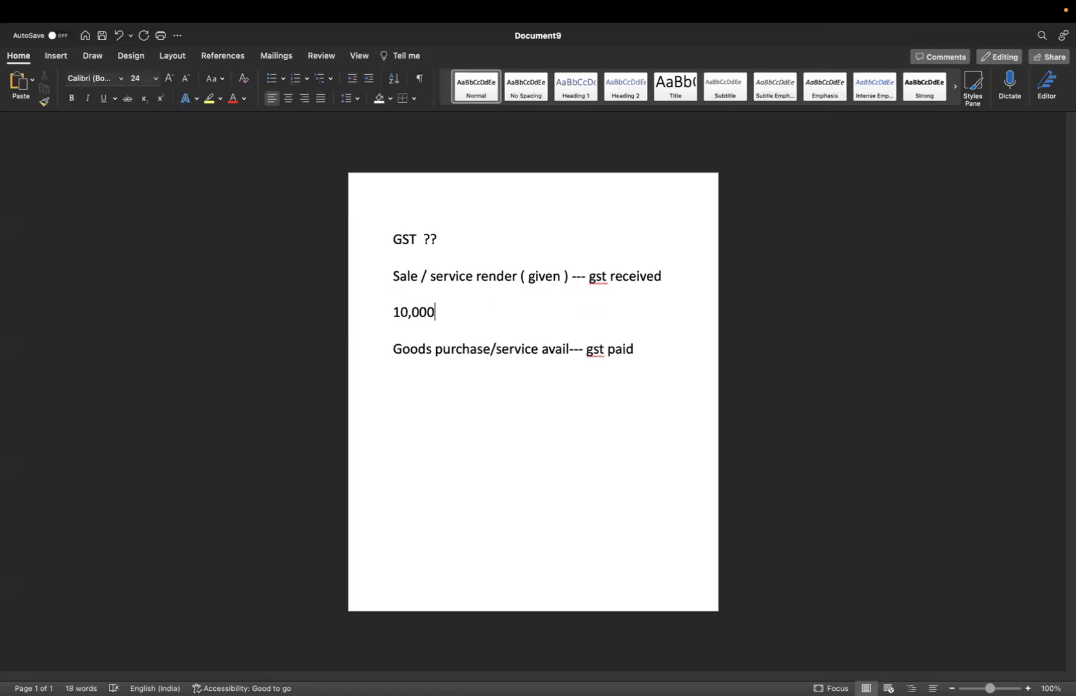
text( + 18)
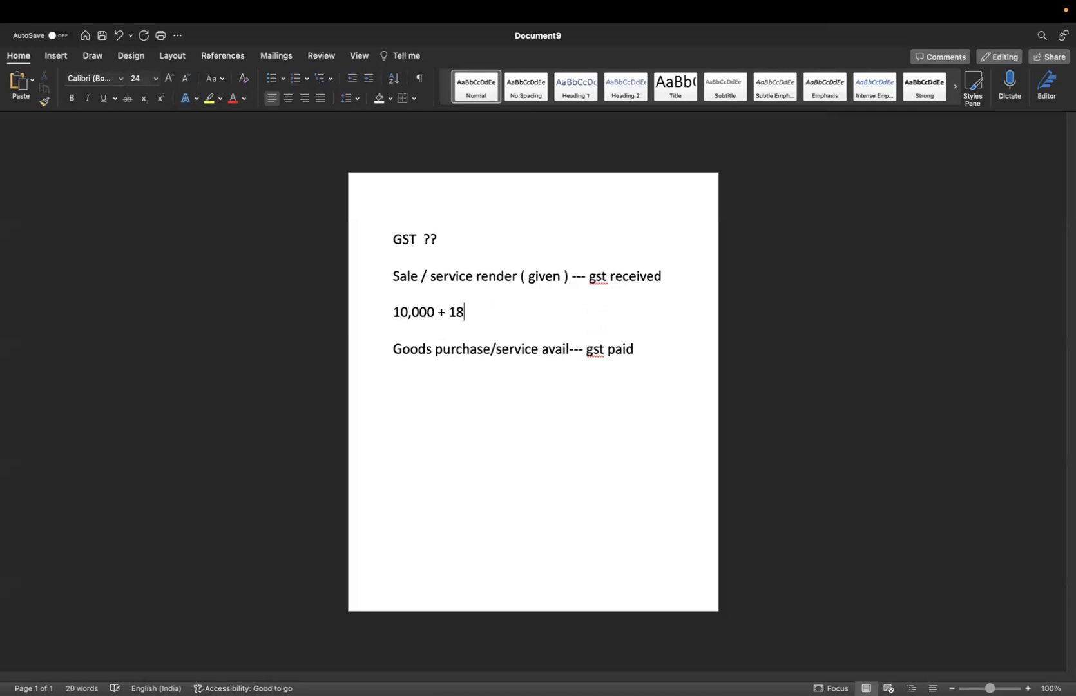
text(% on 10,000=)
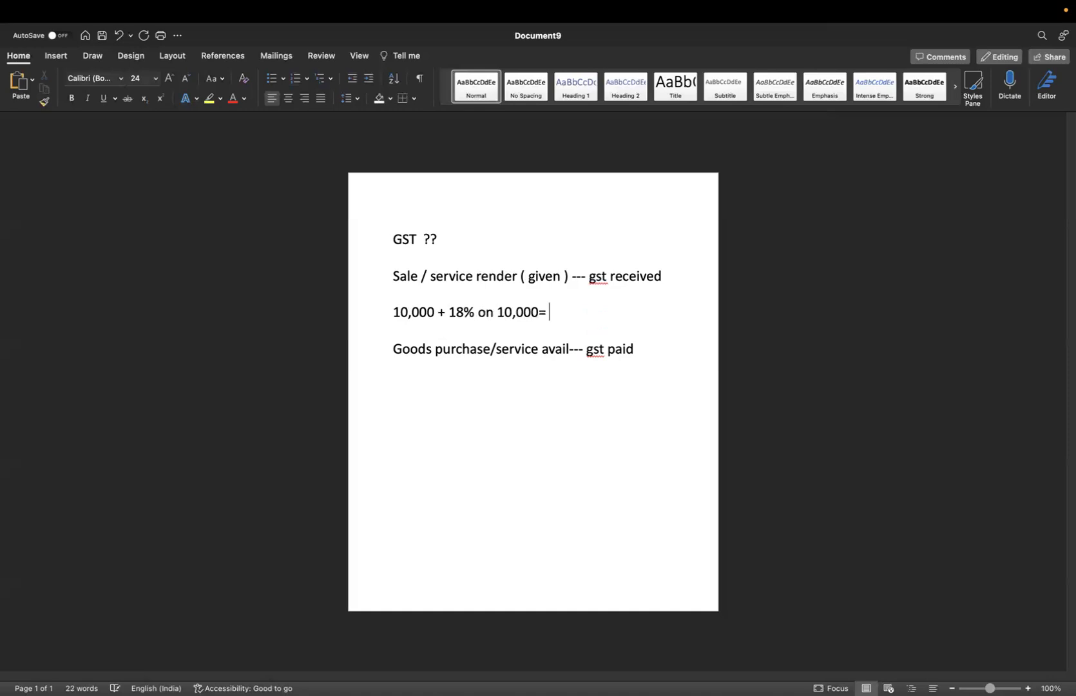
text( 11,800)
drag(539, 311, 450, 316)
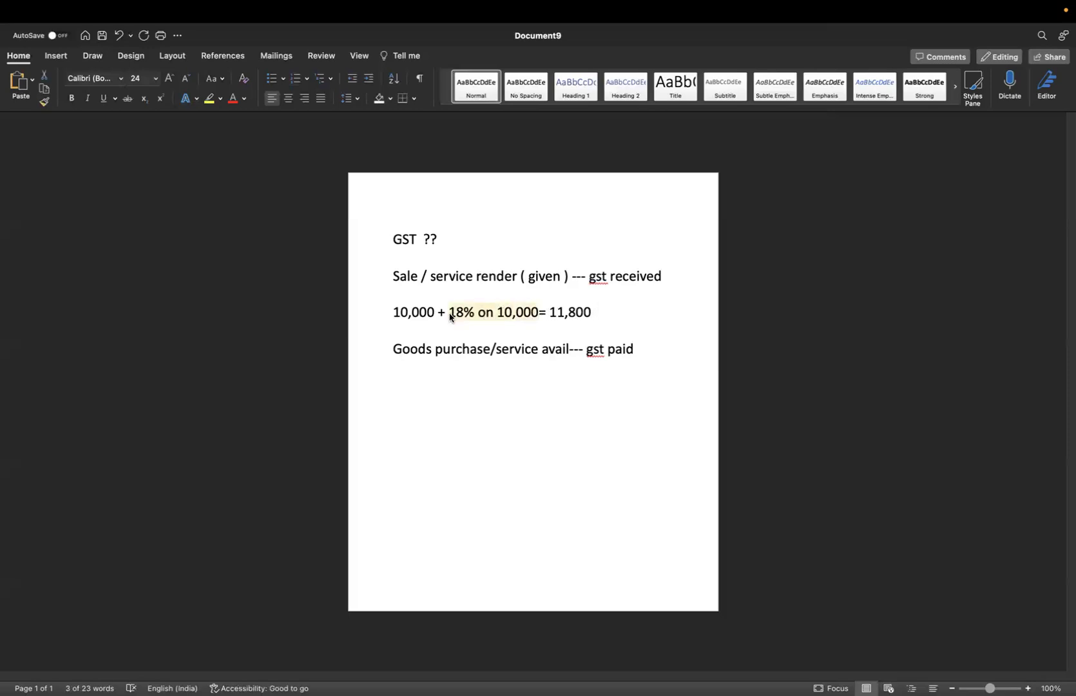
click(646, 323)
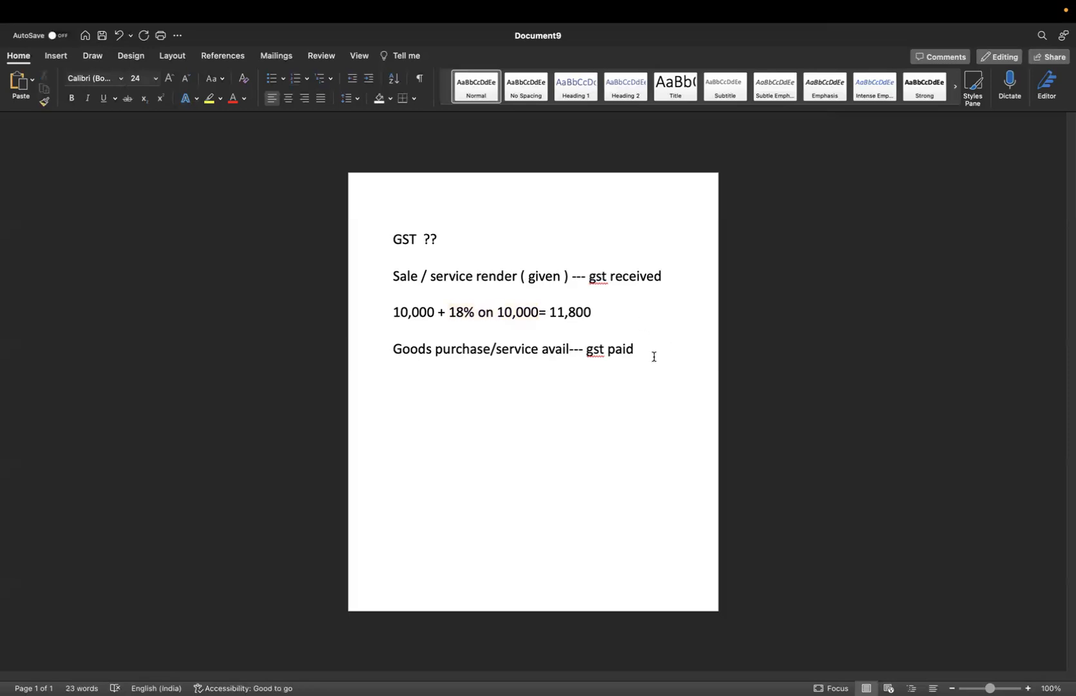
drag(393, 311, 647, 344)
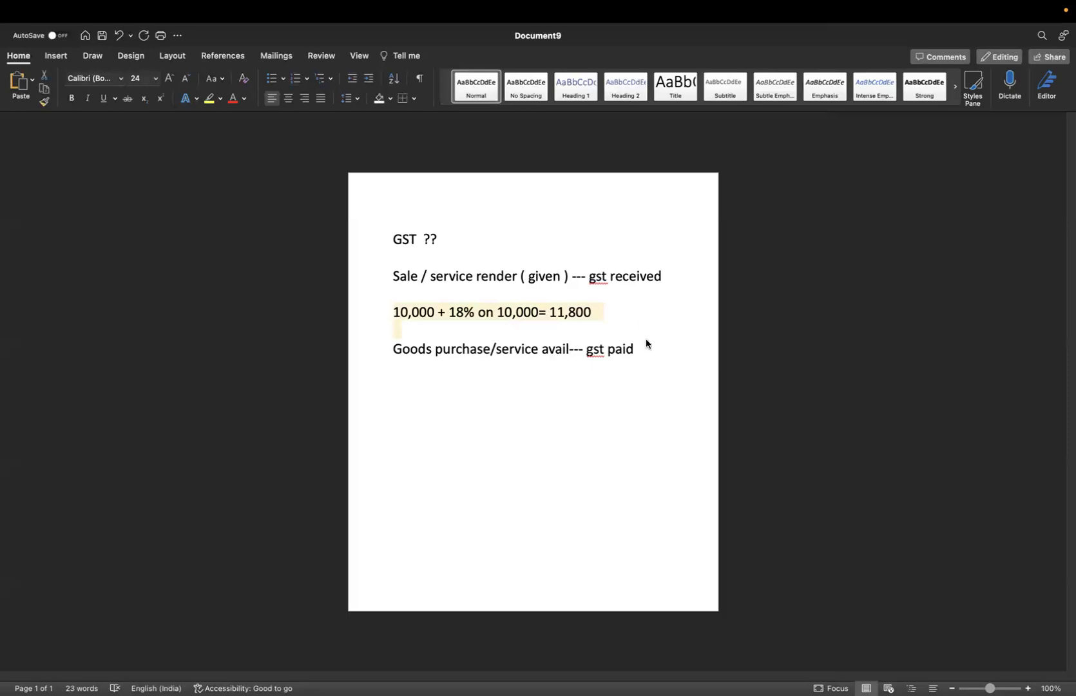
click(646, 347)
key(Return)
key(Return)
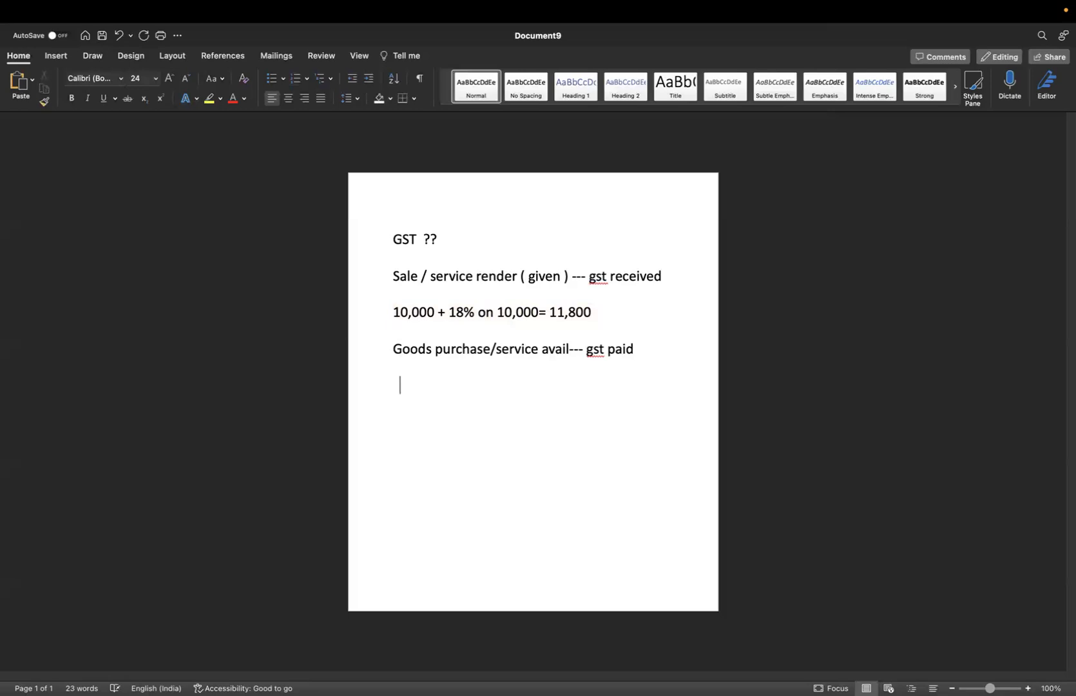
Add the purchase example '1000+18% gst = 1180' under the gst paid line
text(3000)
key(BackSpace)
key(BackSpace)
key(BackSpace)
key(BackSpace)
text(1000)
text(+)
text(18)
text(5)
key(BackSpace)
text(% gst = 1180)
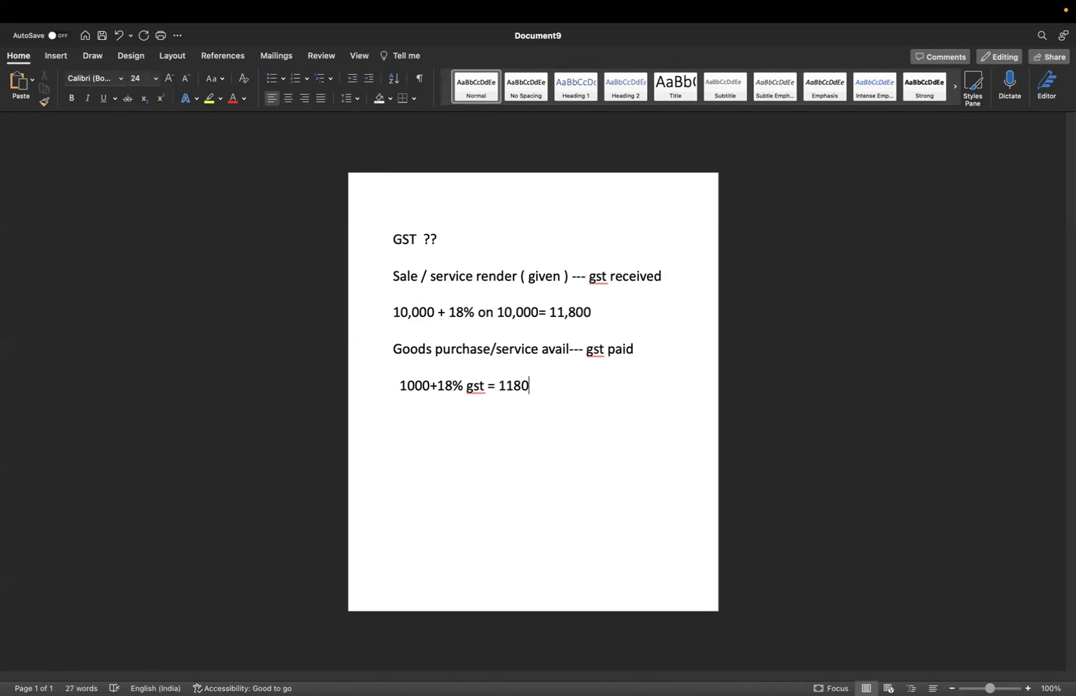
key(Return)
key(Return)
Add the net pay ( deposit ) line ending '1800-180= 1680'
text(net pay ( deposi)
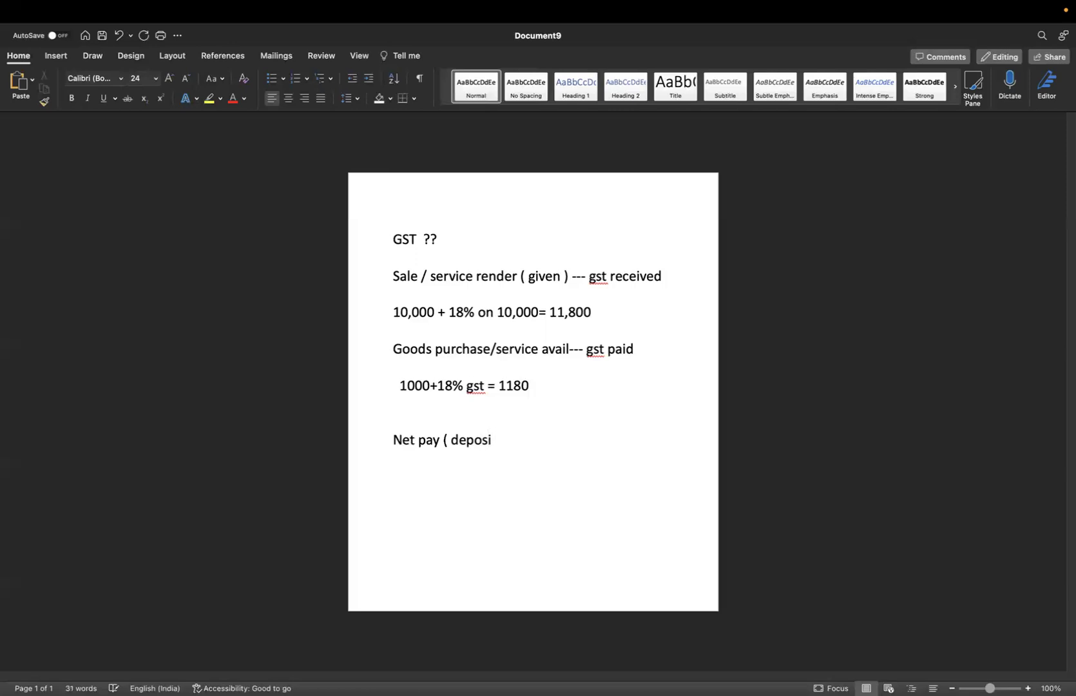
text(t ) =)
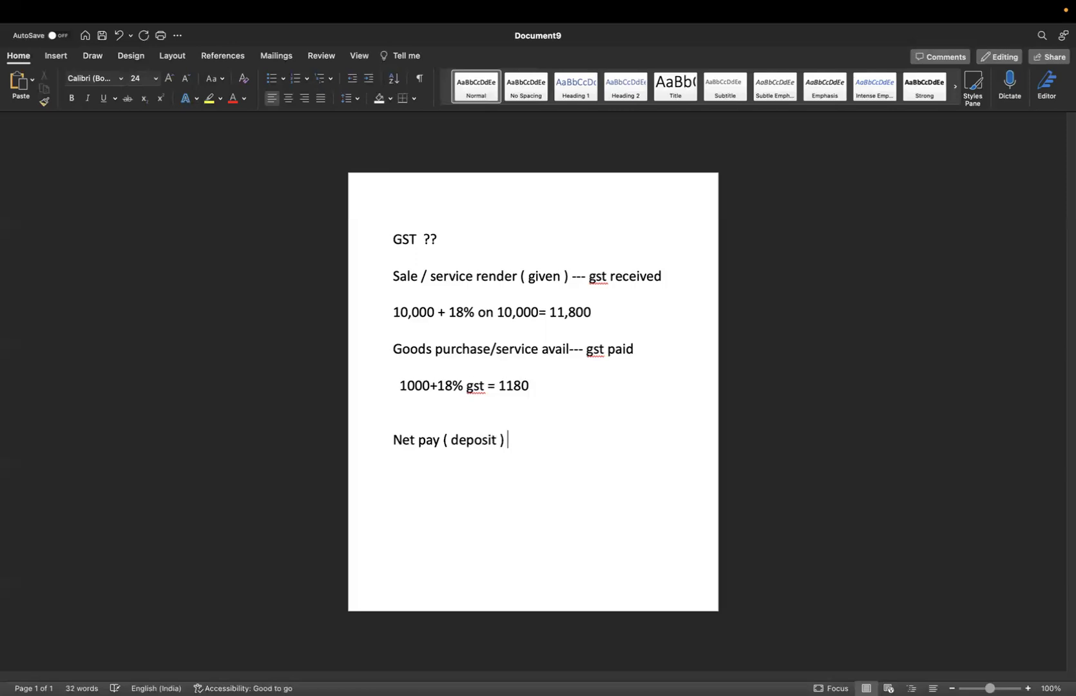
text( 118)
text(00)
key(BackSpace)
key(BackSpace)
key(BackSpace)
key(BackSpace)
key(BackSpace)
key(BackSpace)
key(BackSpace)
key(BackSpace)
text(=m 1800-180)
drag(547, 312, 456, 315)
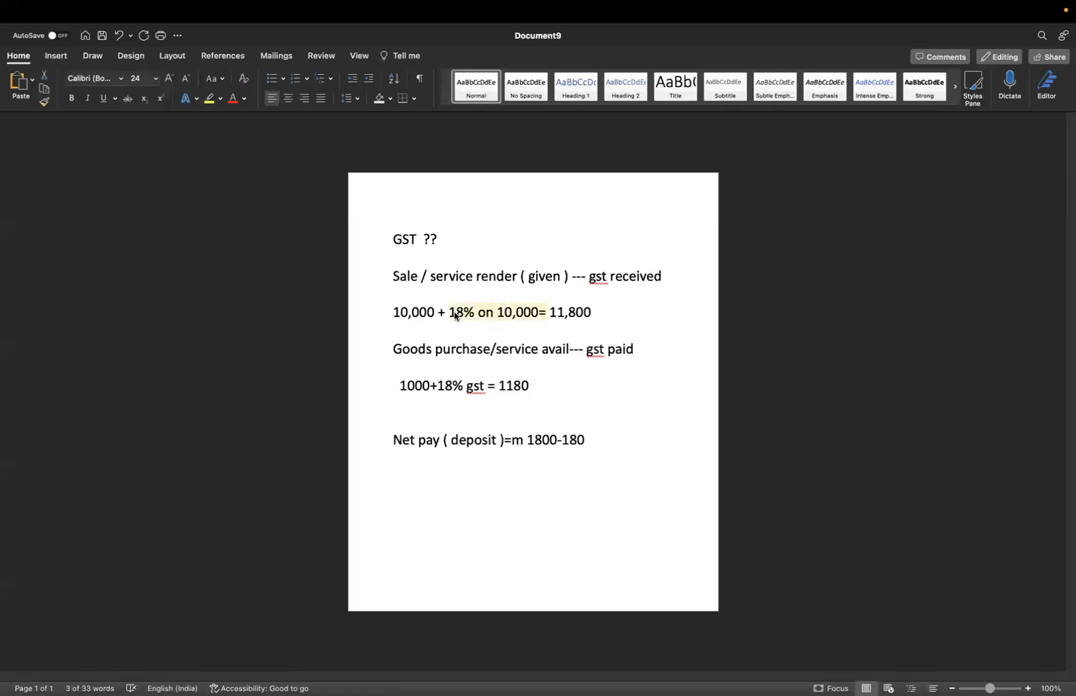
click(443, 383)
click(644, 438)
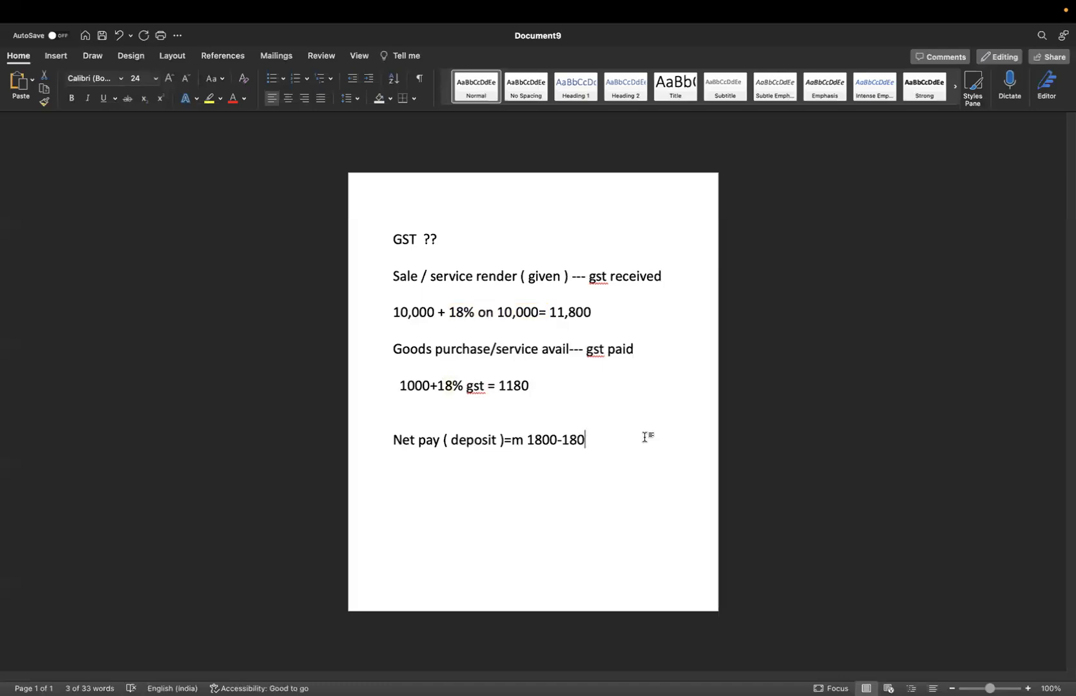
text(= )
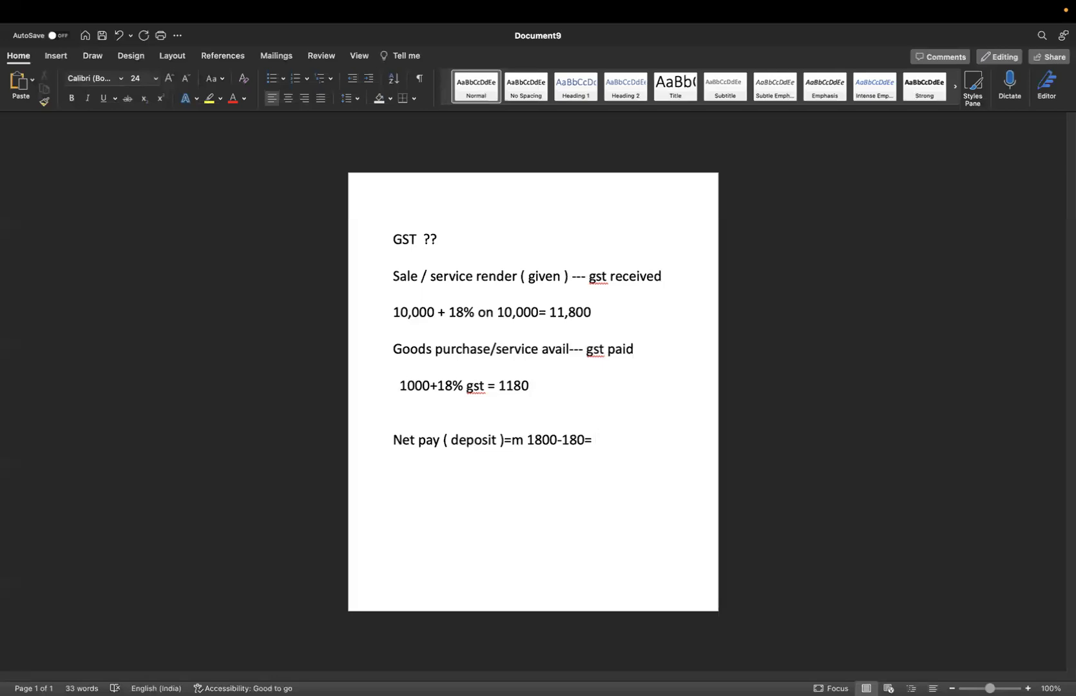
text(1680)
Add a 'GSTR 1' line below the net pay line
key(Return)
text(GSTR 1)
key(Return)
Extend the line to read 'GSTR 1---- SALE /SERVICE ----'
click(545, 477)
text(---- SALE)
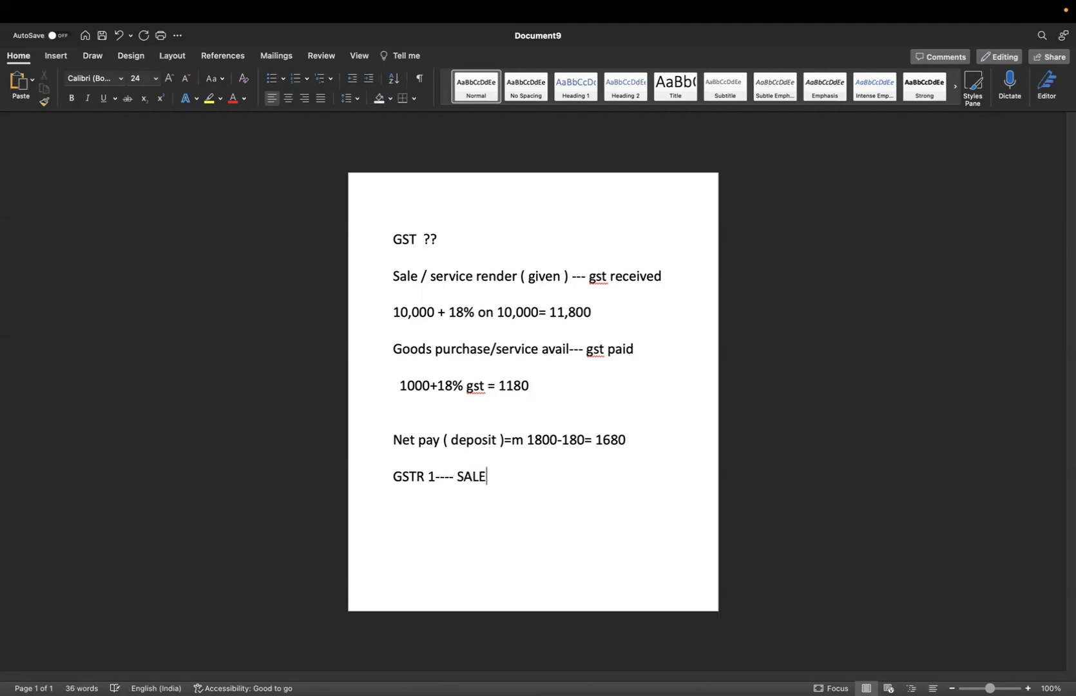
text( /SER)
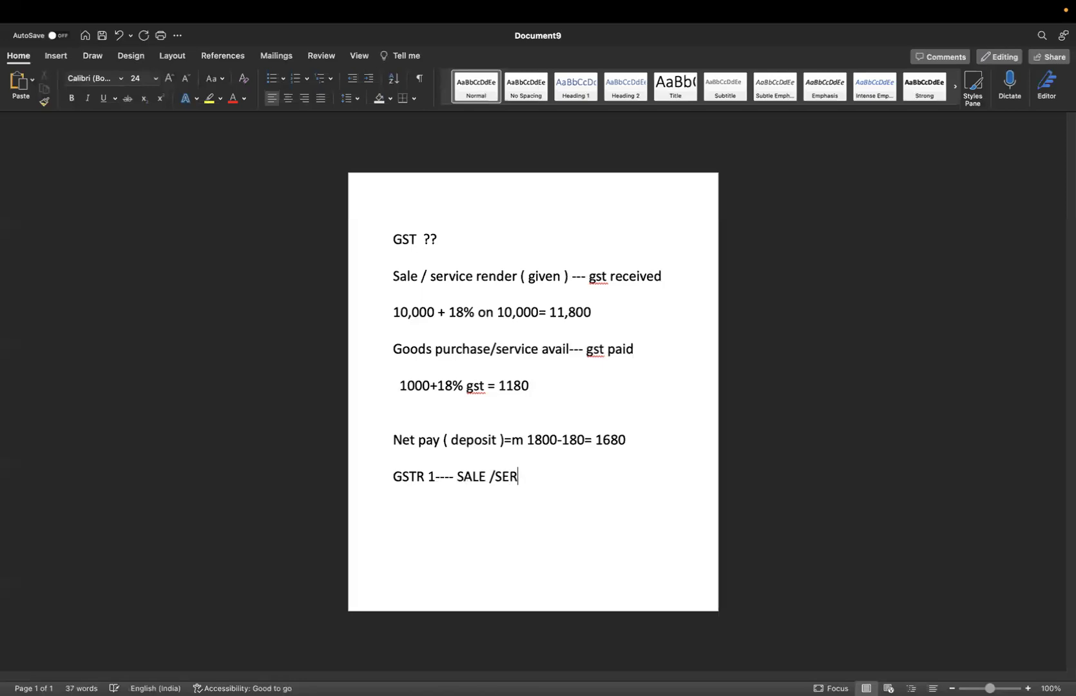
text(VICE ----)
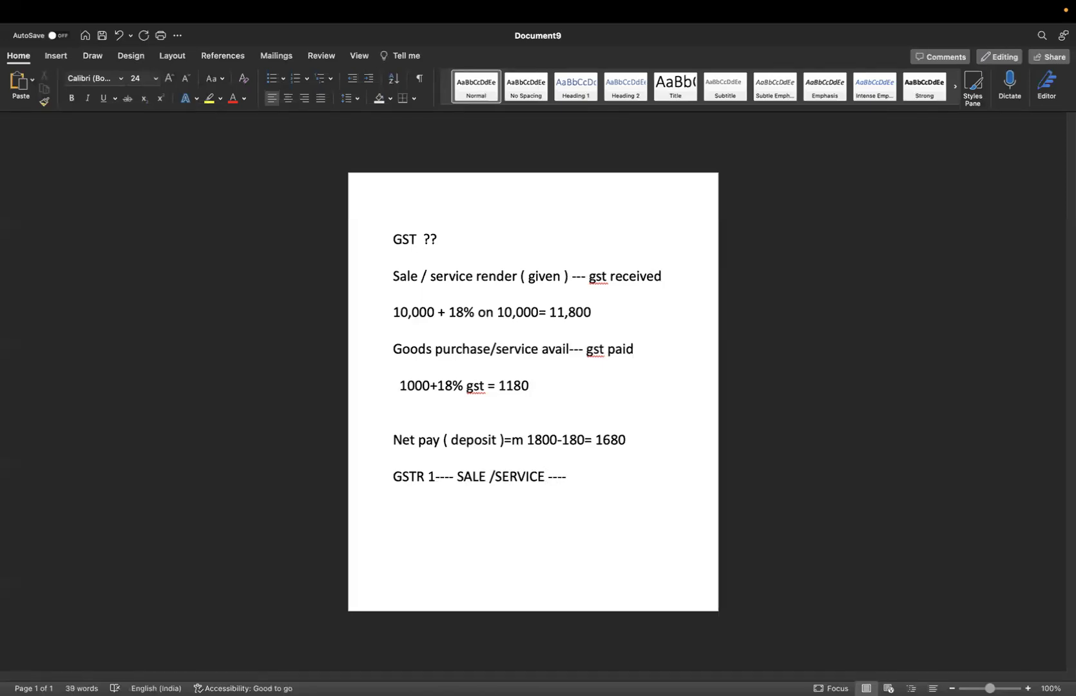
key(Return)
key(Return)
Add 'GSTR 3B--- SALE/SERVICE + DETAILS inward supply ( total summary )'
text(GSTR 3B---)
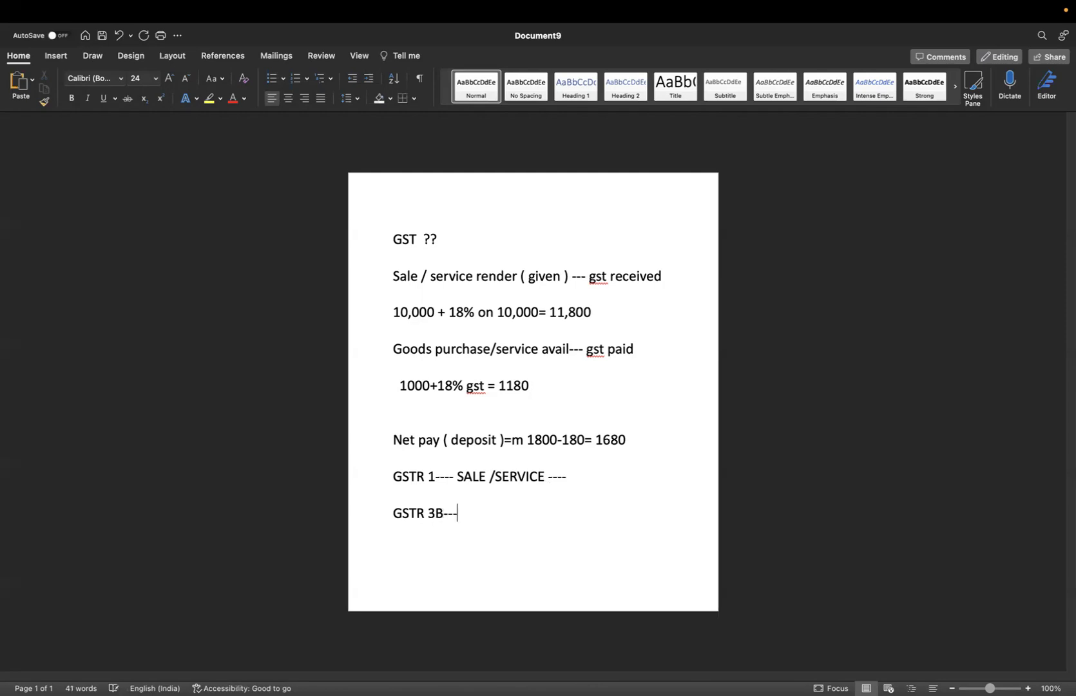
text( SALE/)
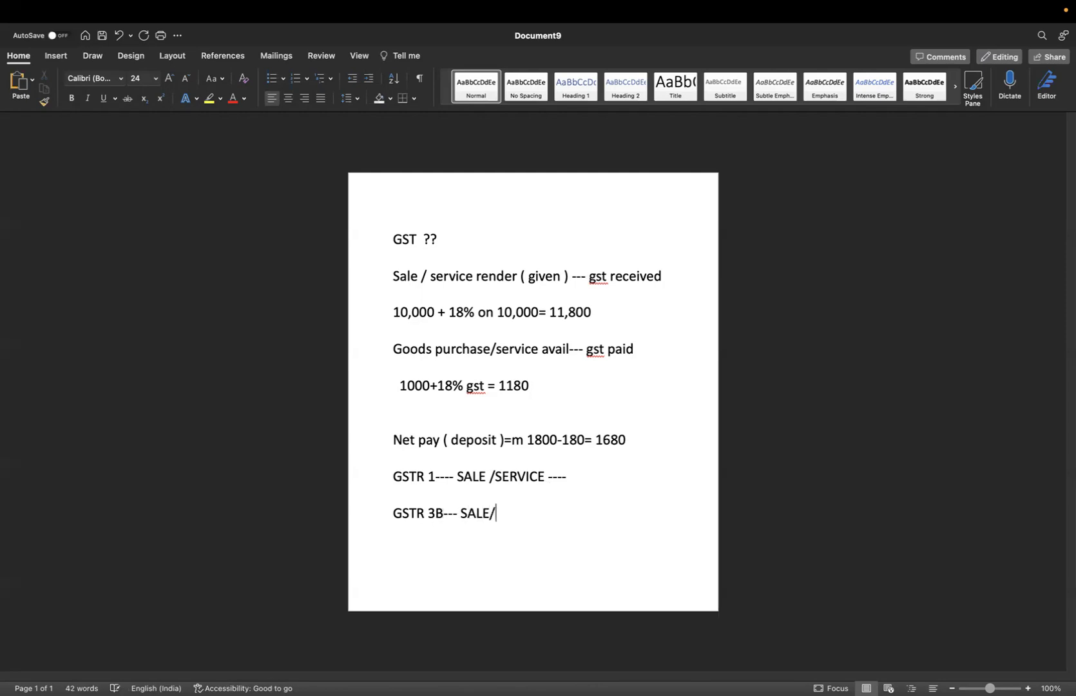
text(SERVICE + DETAI)
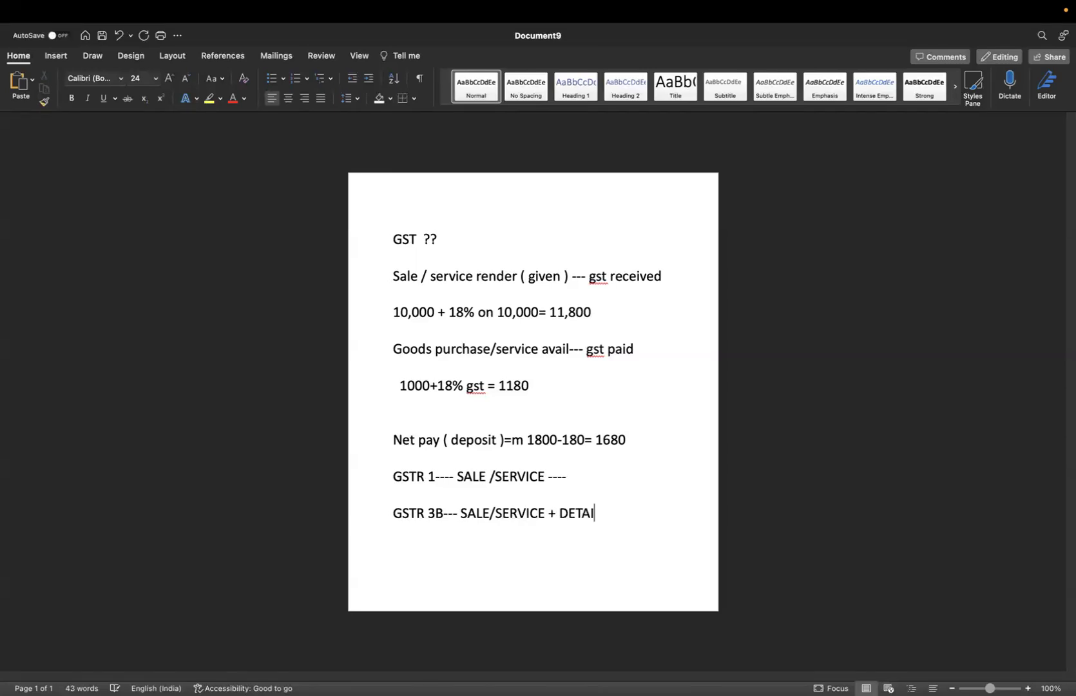
text(LS inward supply)
drag(394, 350, 537, 389)
click(559, 394)
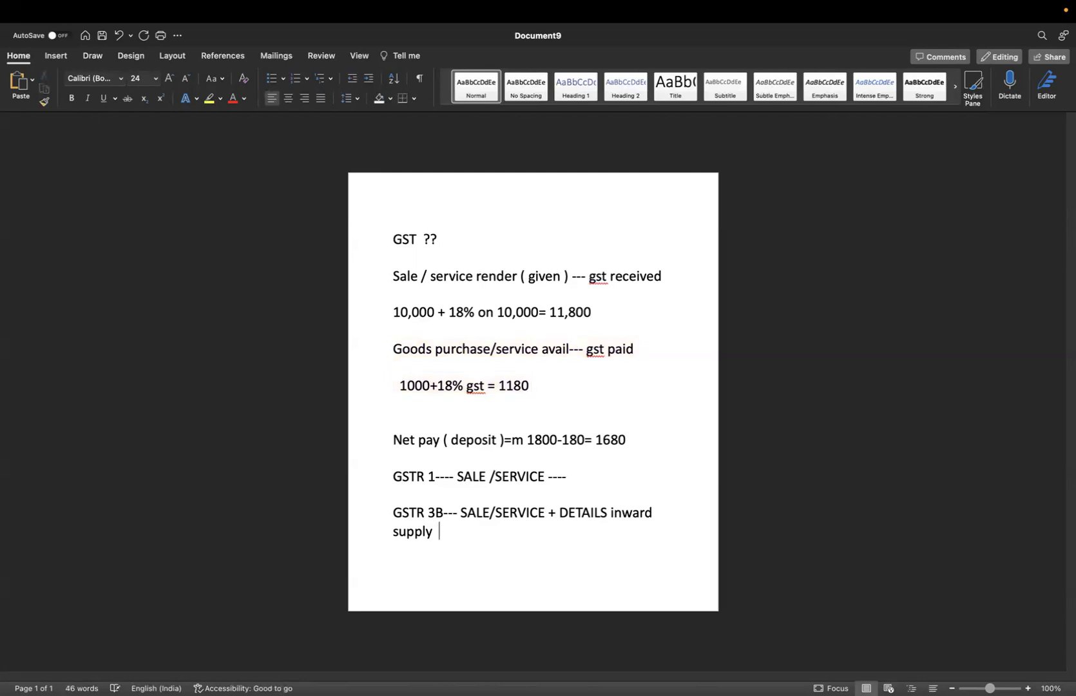
text(( total summary ))
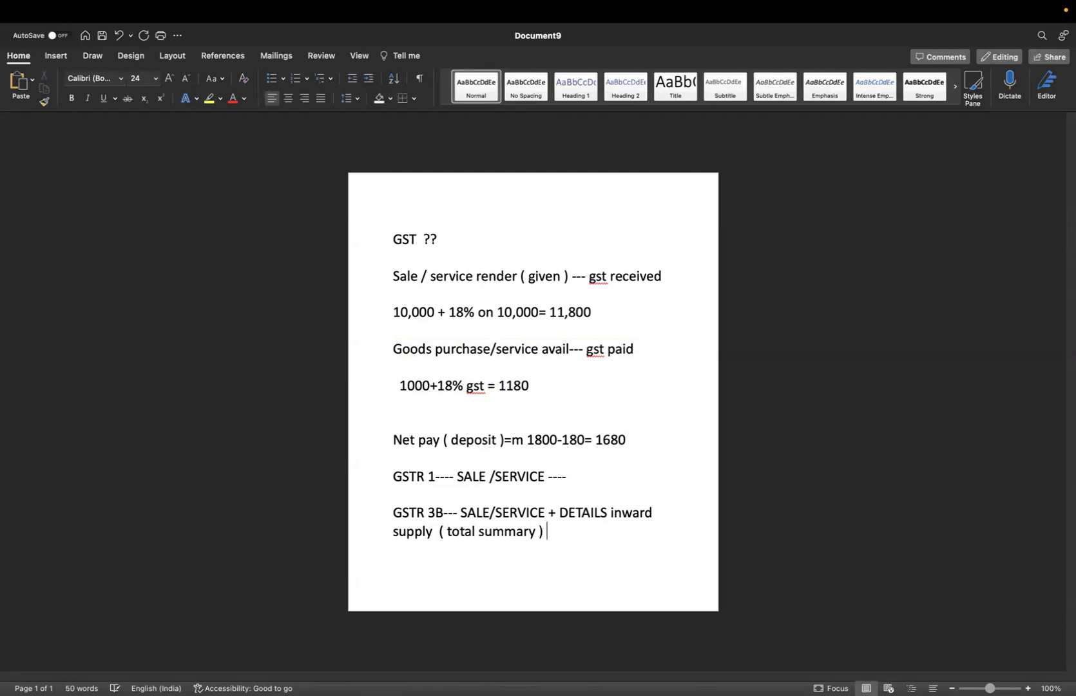
key(ctrl+Left)
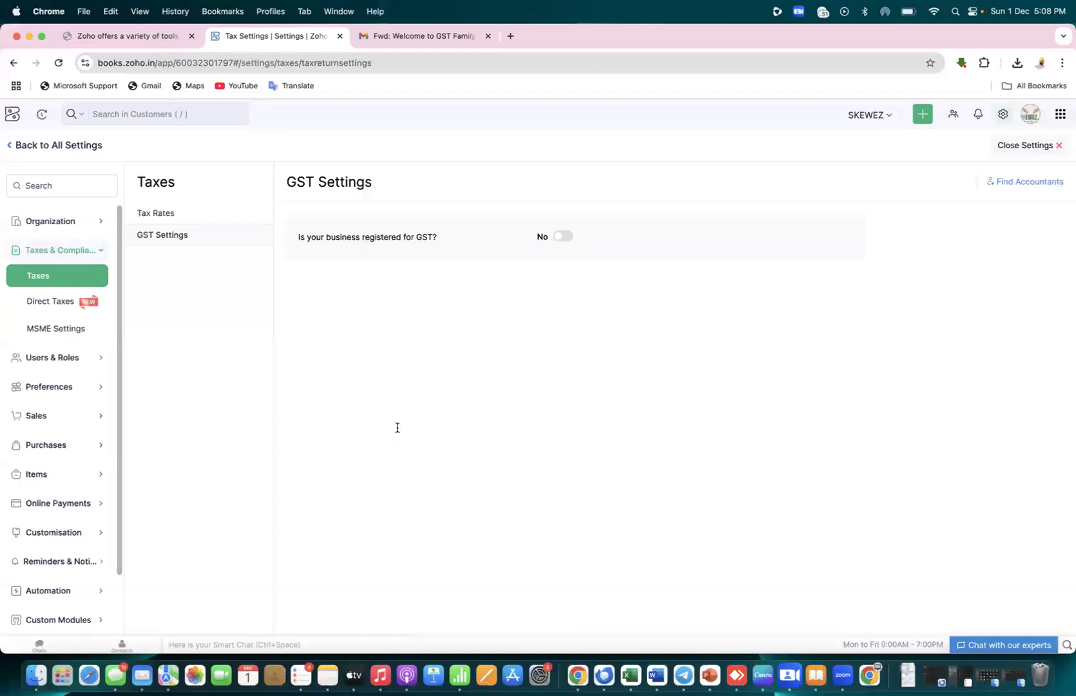
Highlight the 'Is your business registered for GST?' question on Zoho Books' GST Settings page
key(ctrl+Right)
key(ctrl+Left)
drag(297, 236, 442, 237)
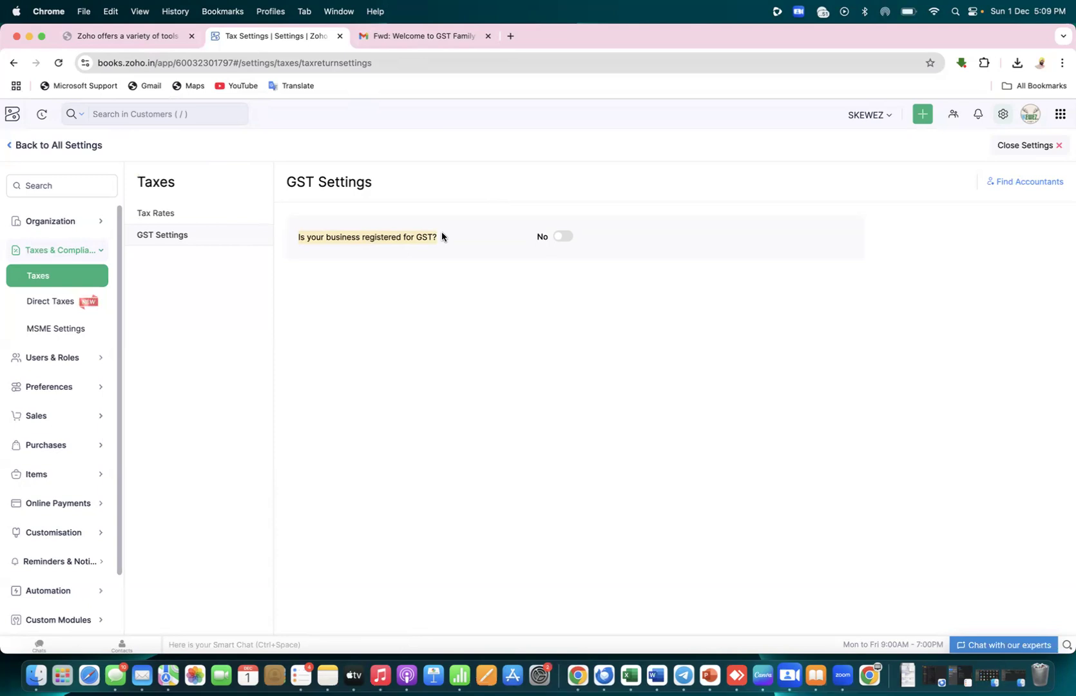
key(super+Tab)
Add the line '--- turnover = more than 40 lac' below the GSTR 3B note
click(590, 542)
key(Return)
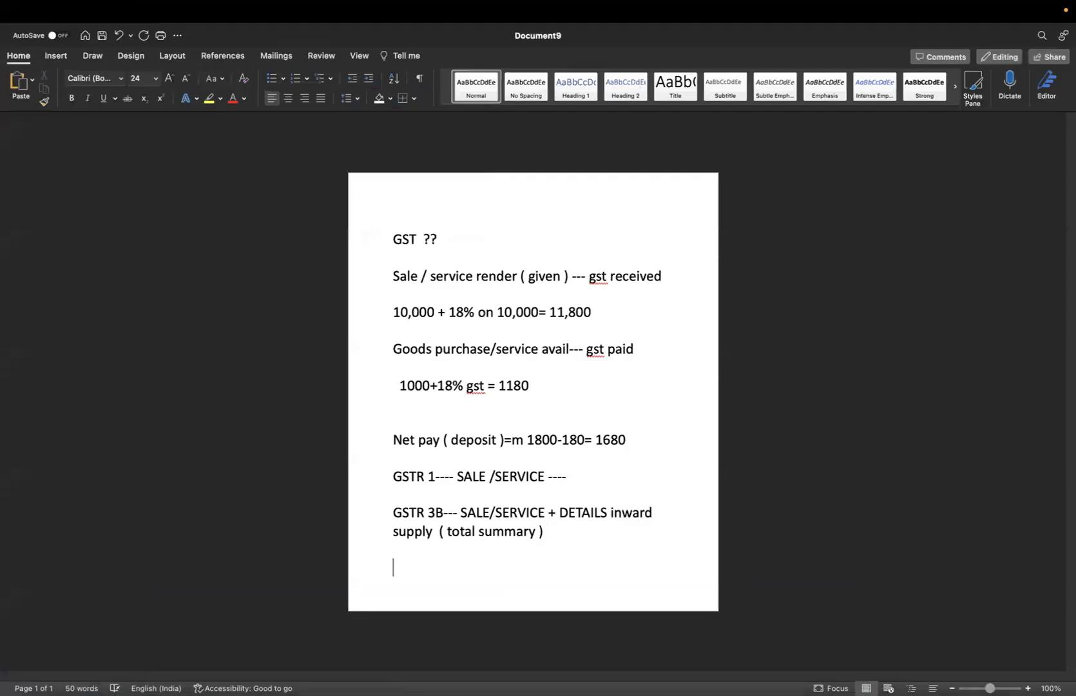
text(--- turnover = mot)
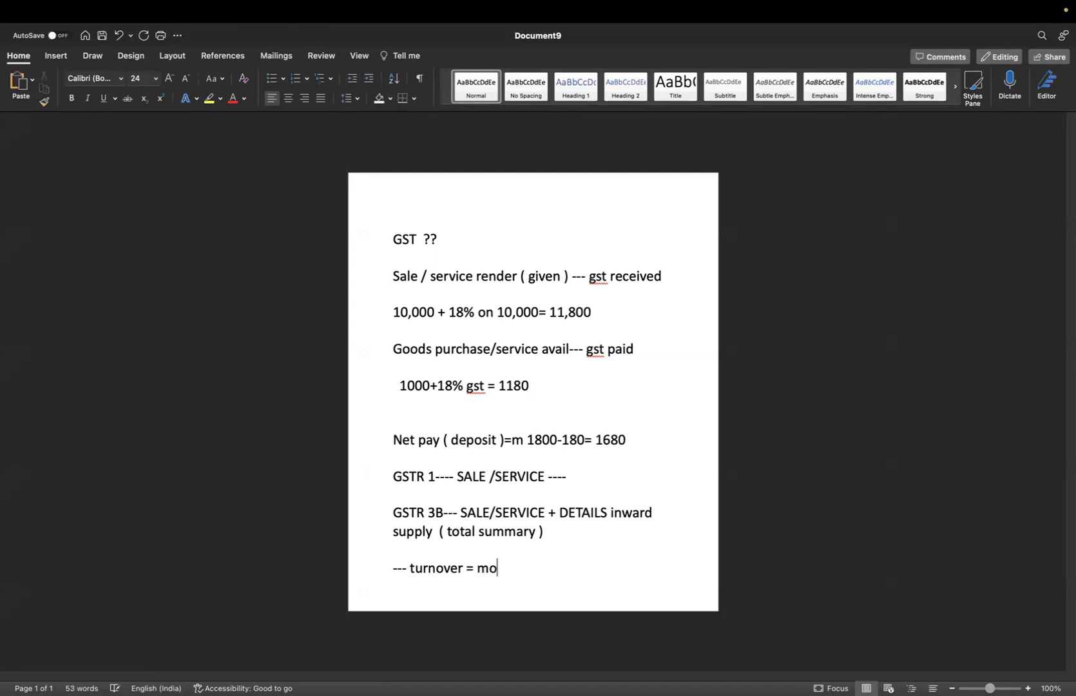
key(BackSpace)
text(re than 40 lk)
key(BackSpace)
text(ac)
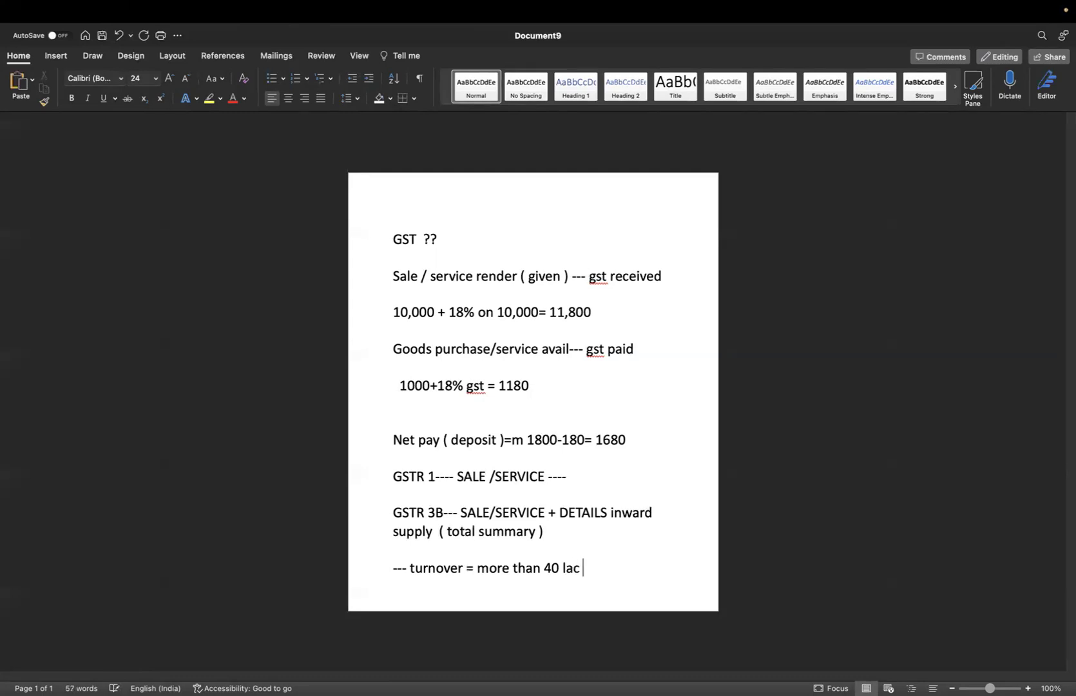
Add 'service = more than 20 lac' and start a new paragraph on page 2
key(Return)
text(se)
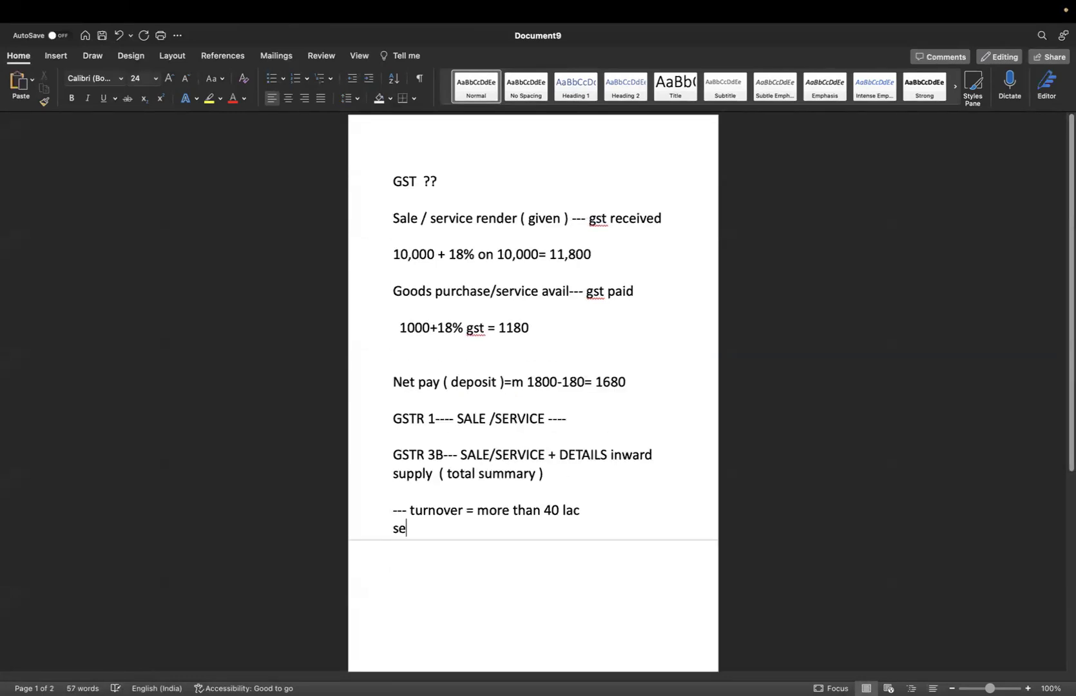
text(rvice )
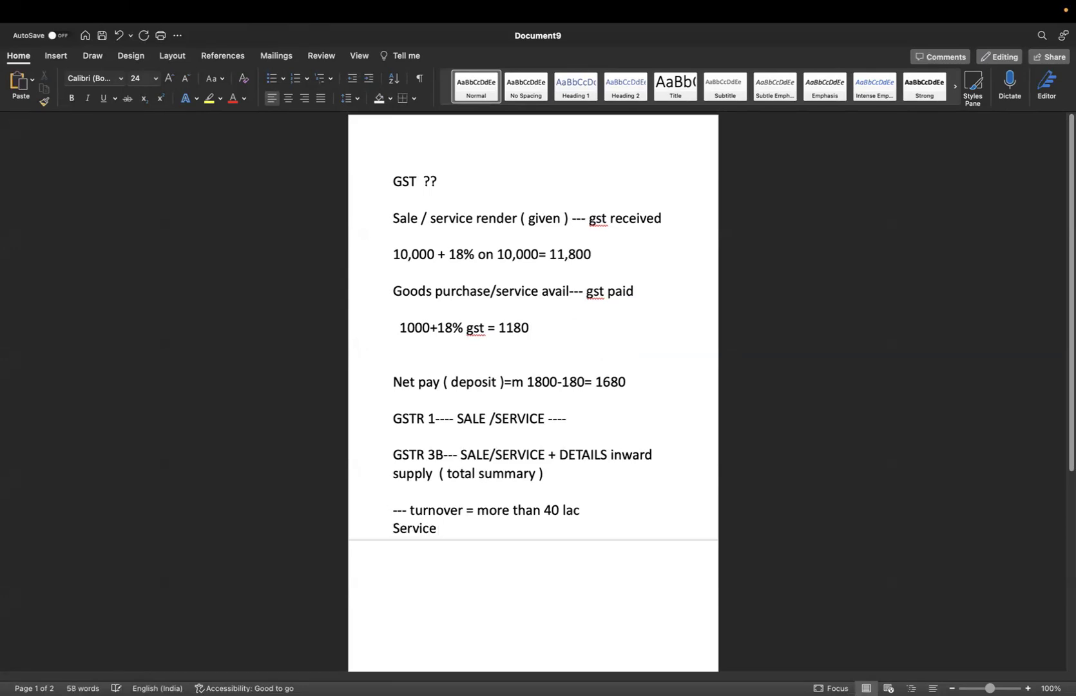
text(= more than 20 lac)
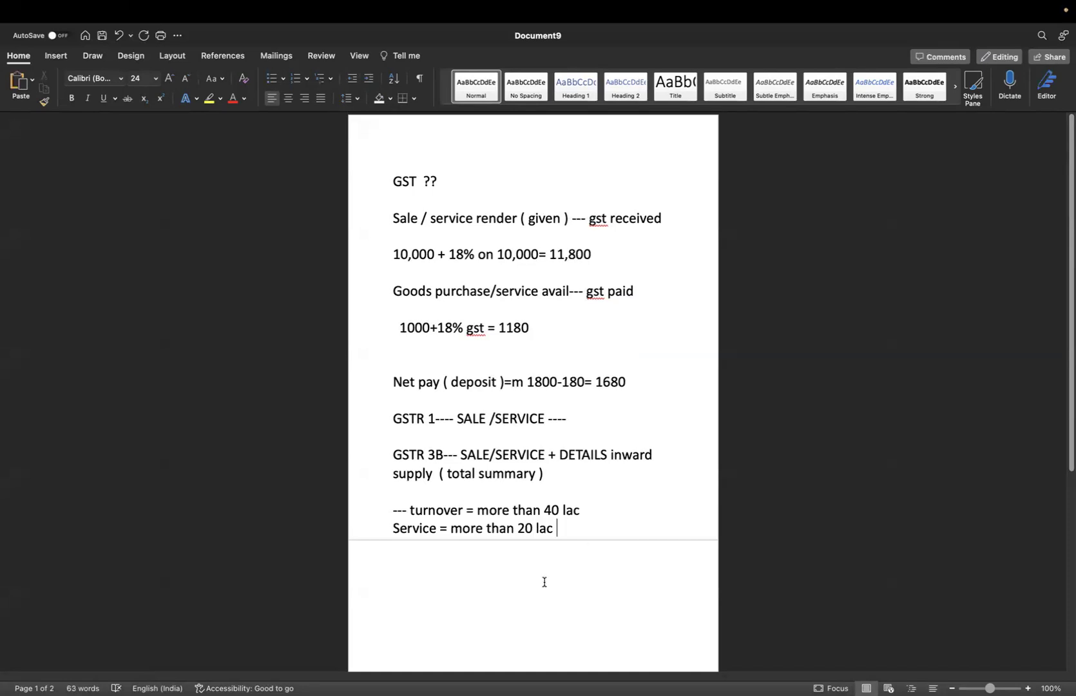
click(502, 571)
key(Return)
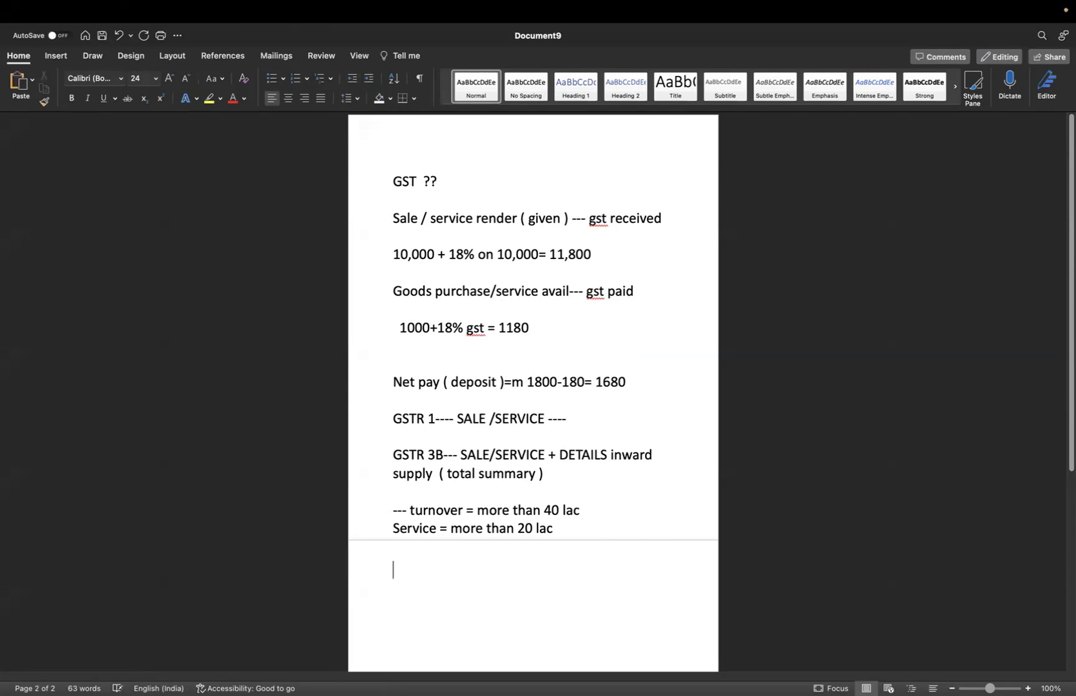
Type the note 'Composition scheme = 1.5 crore'
text(composito)
key(BackSpace)
text(on schem)
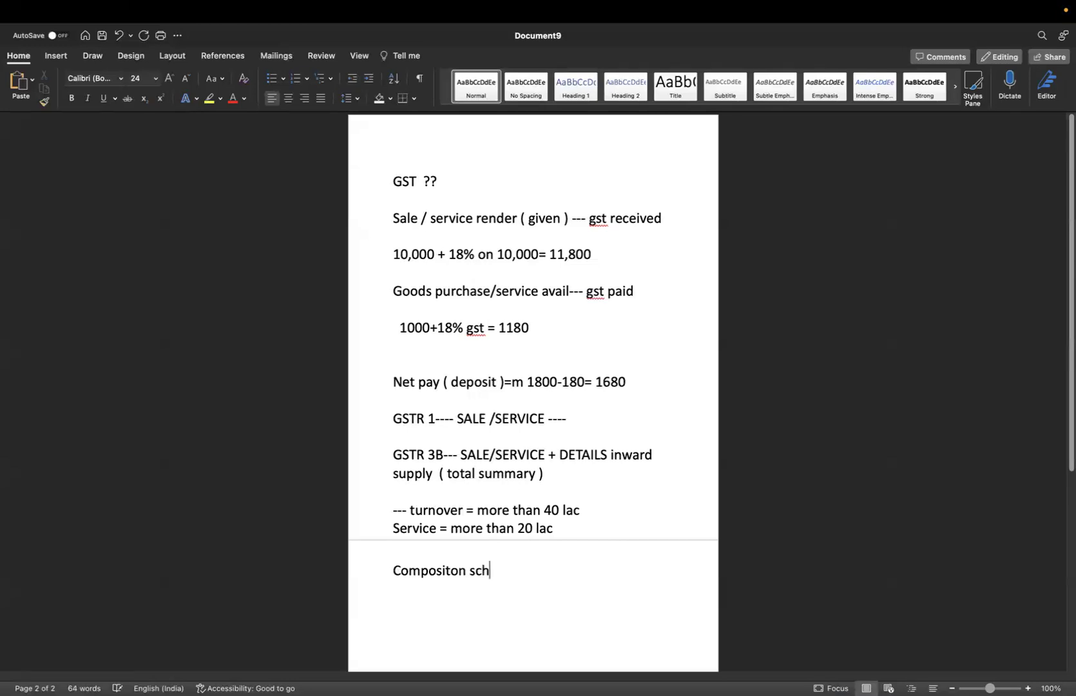
key(BackSpace)
key(BackSpace)
key(BackSpace)
key(BackSpace)
key(BackSpace)
key(BackSpace)
key(BackSpace)
key(BackSpace)
text(ion scheme = )
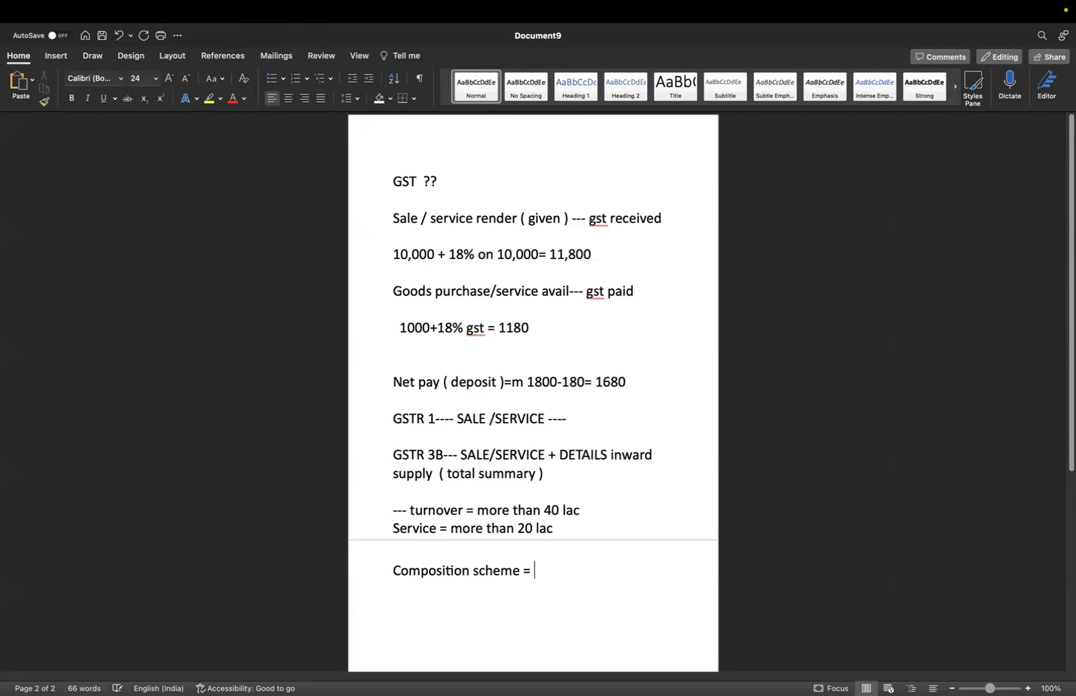
text(1.5 crore)
Add the line 'normal rate gst not to be paid=== 6%'
key(Return)
text(normal rat)
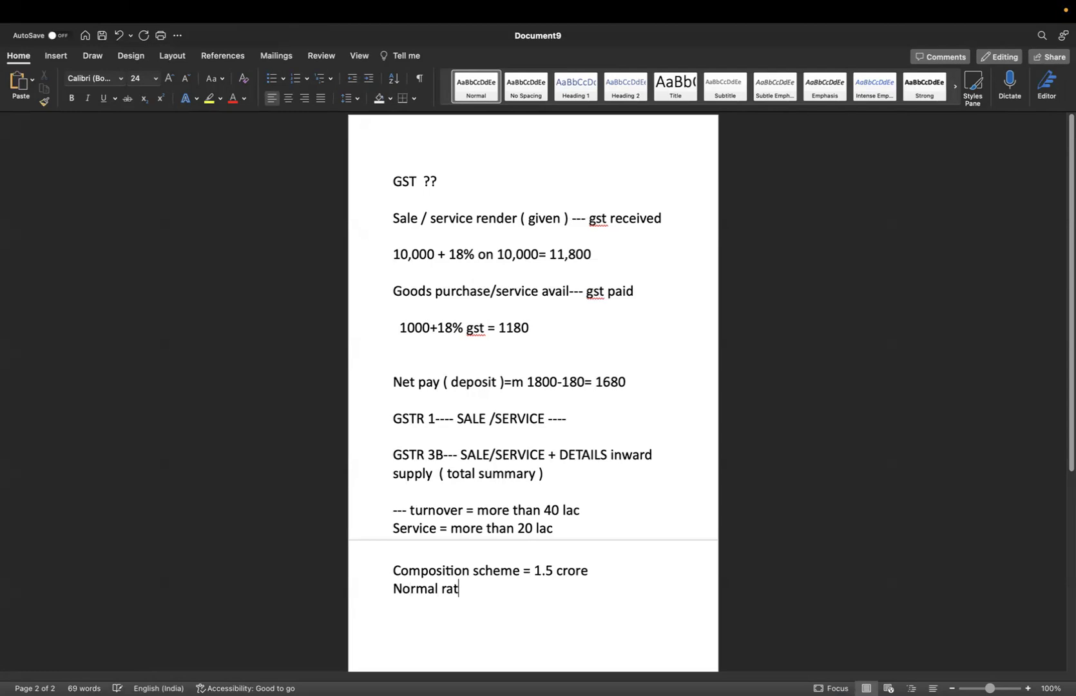
text(e gst no)
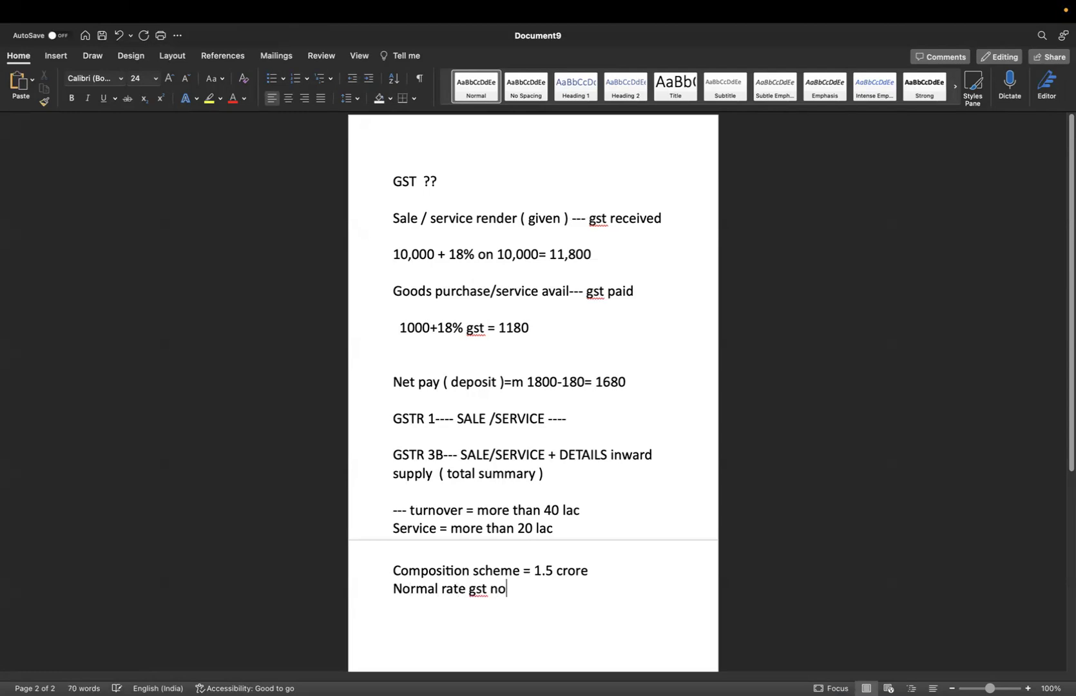
text(t to be paid=== 6%)
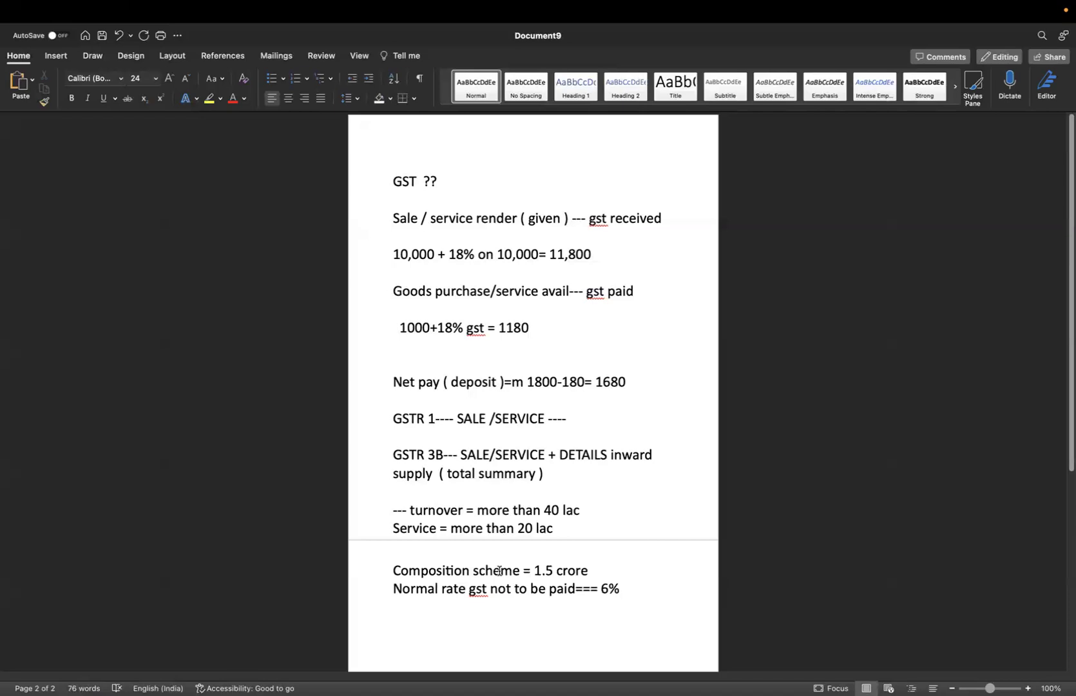
key(ctrl+Left)
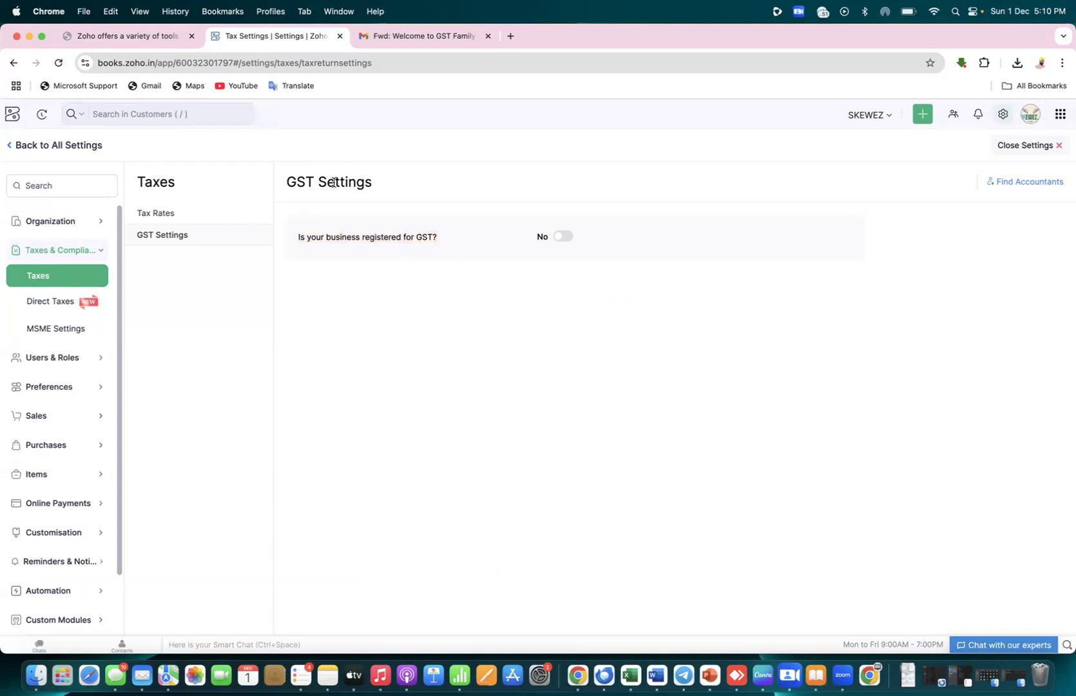
Turn GST registration to Yes and enter the business's GSTIN so the legal and trade names auto-fill
click(561, 237)
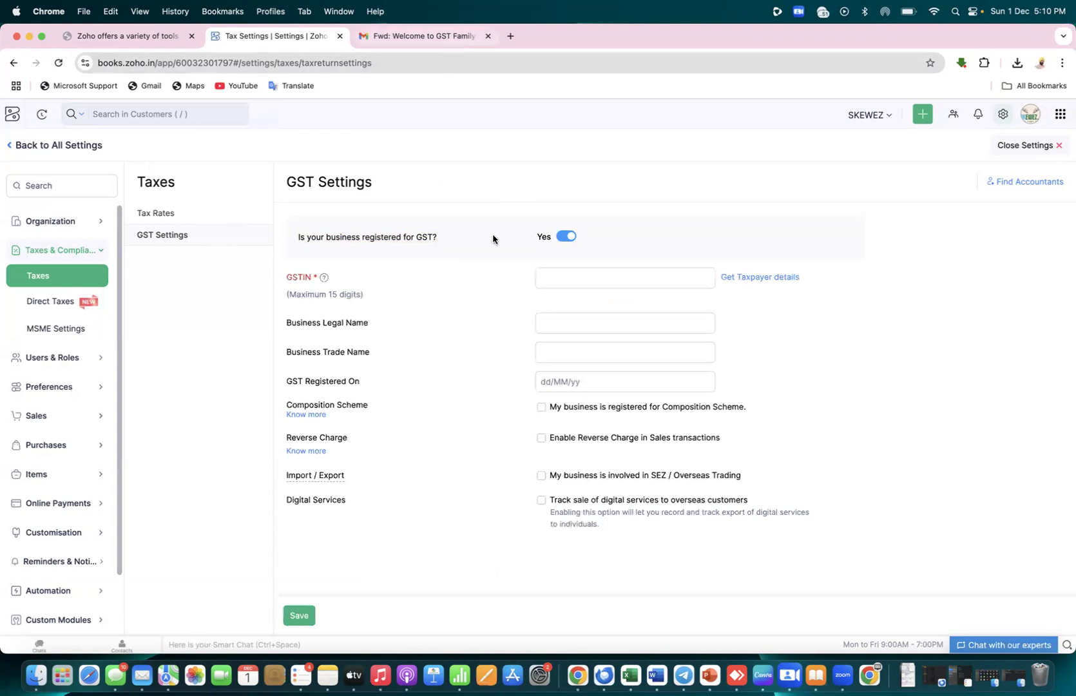
click(602, 279)
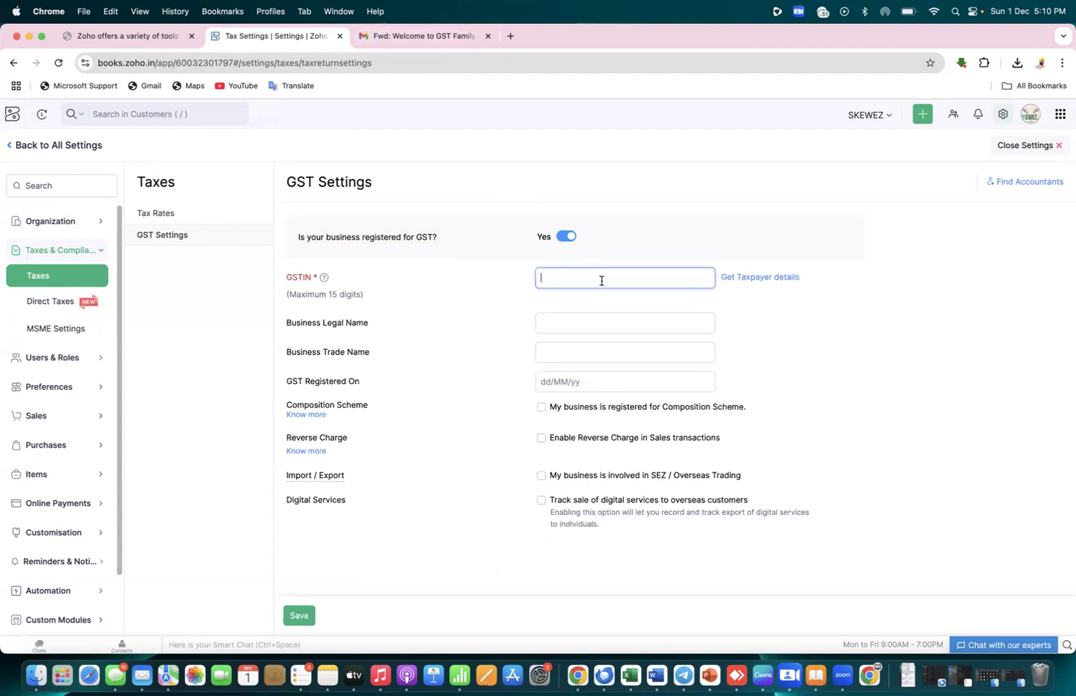
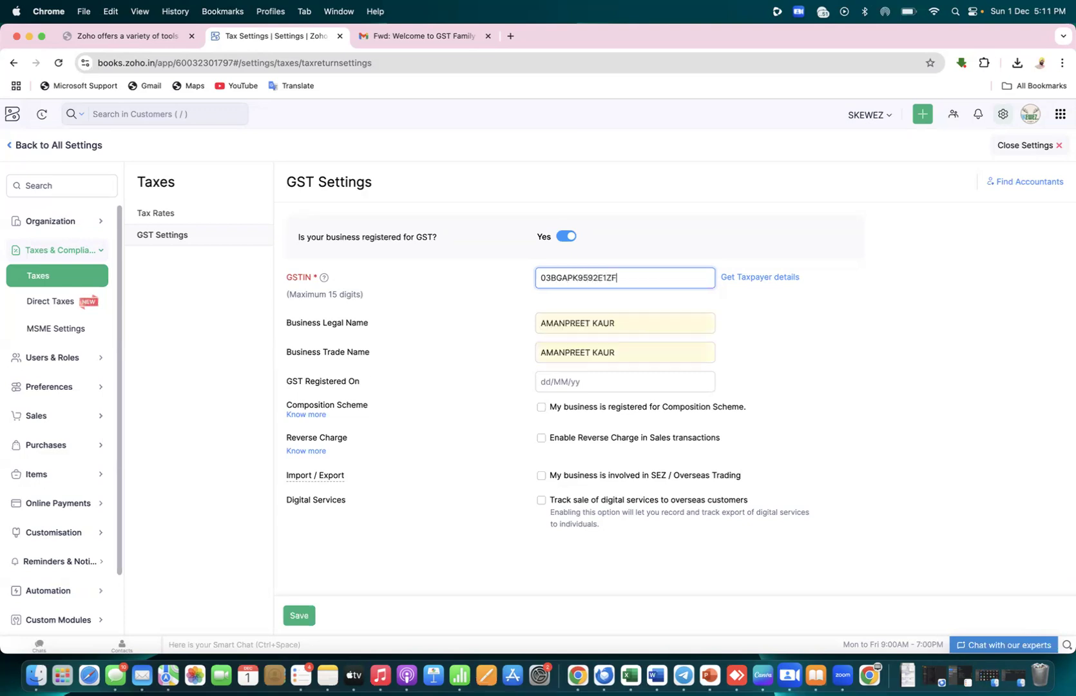
click(774, 388)
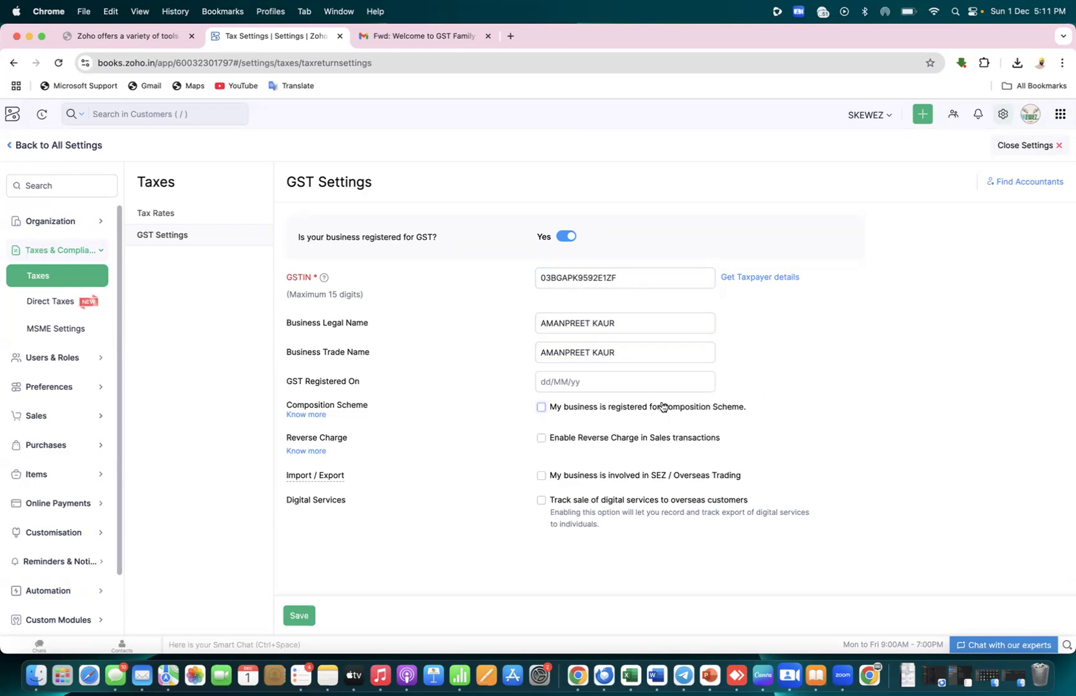
Set GST Registered On to 26/08/24, picking August 2024 and the 26th in the calendar
click(544, 384)
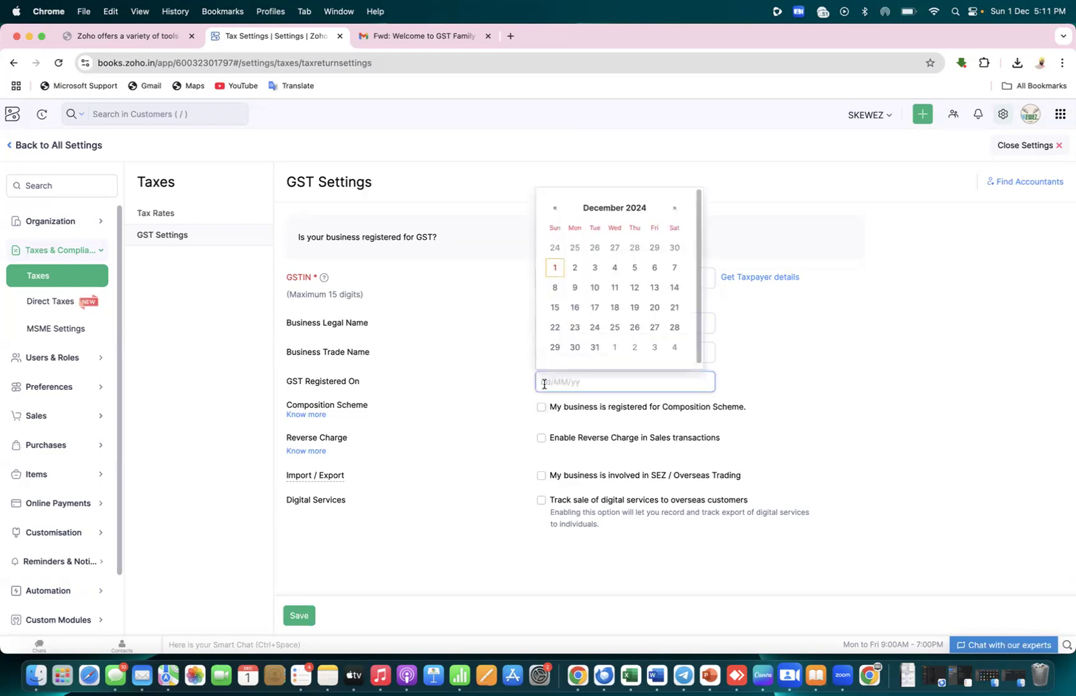
text(26/08)
key(BackSpace)
key(BackSpace)
key(BackSpace)
key(BackSpace)
key(BackSpace)
text(26/08)
key(BackSpace)
key(BackSpace)
key(BackSpace)
key(BackSpace)
key(BackSpace)
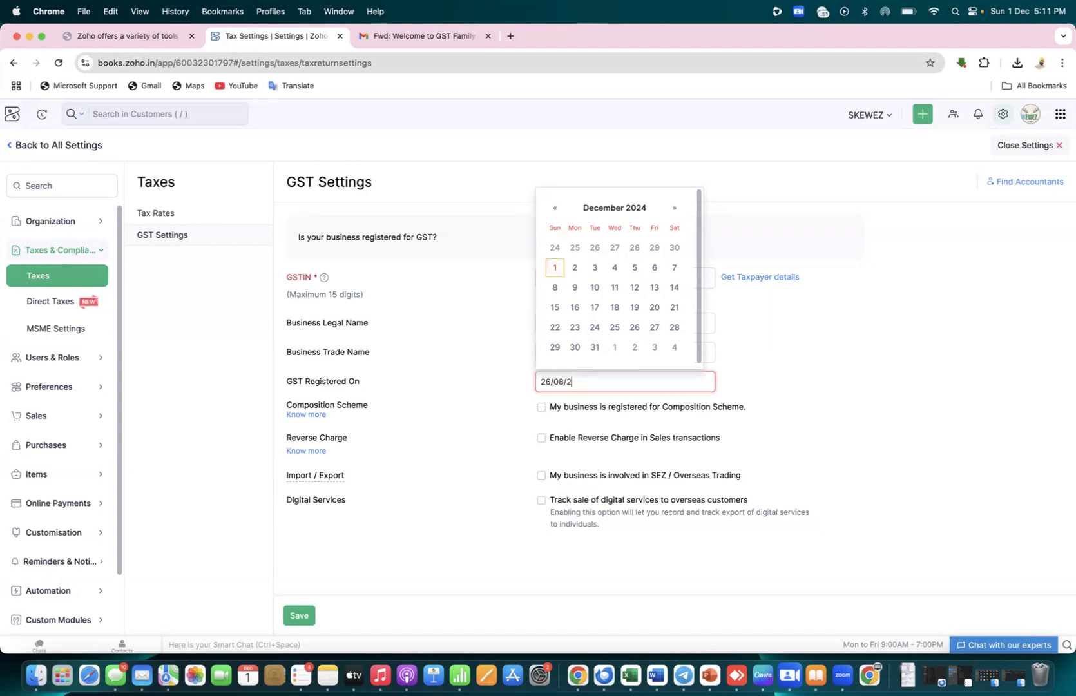
text(4)
key(BackSpace)
text(26/08/2)
key(super+a)
text(4)
click(640, 211)
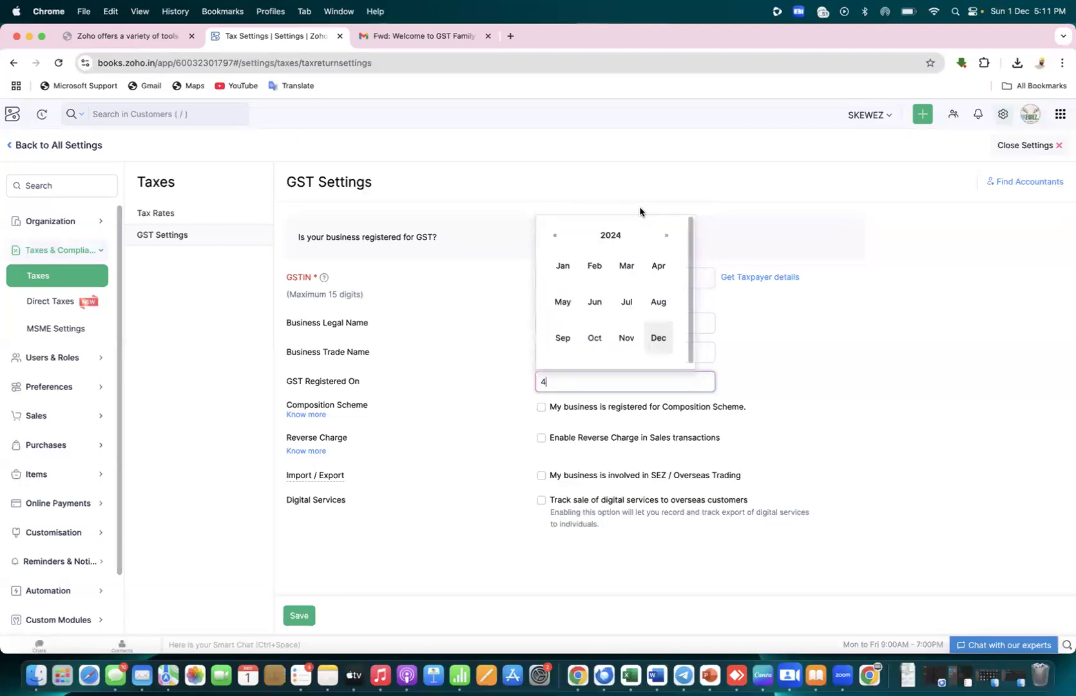
click(656, 304)
click(578, 327)
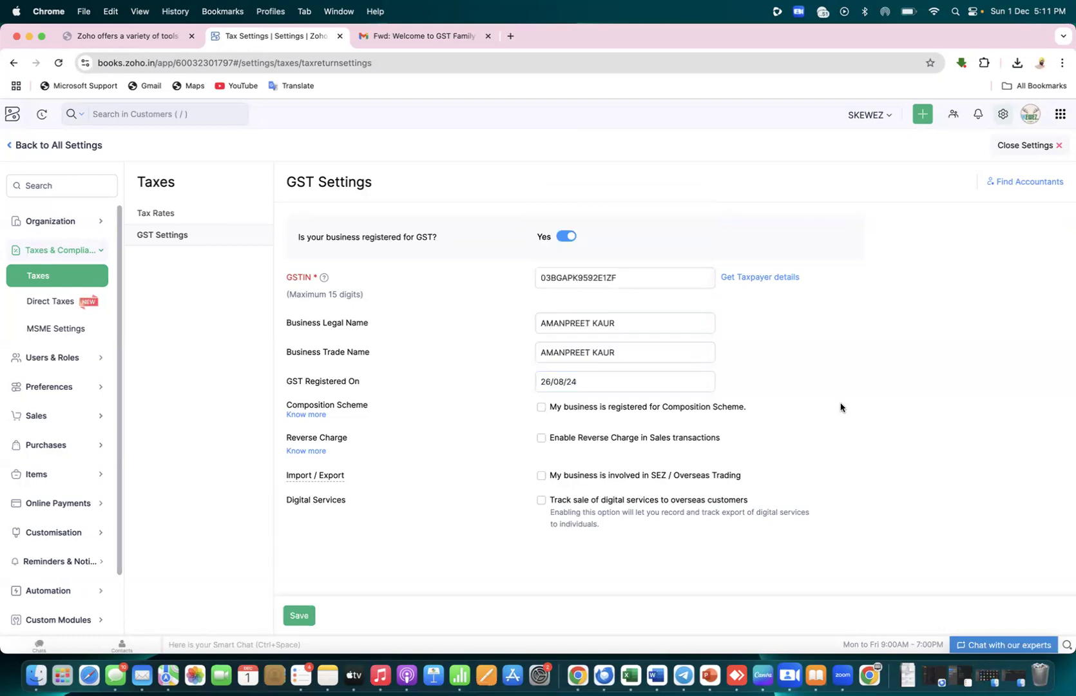
drag(664, 409, 742, 413)
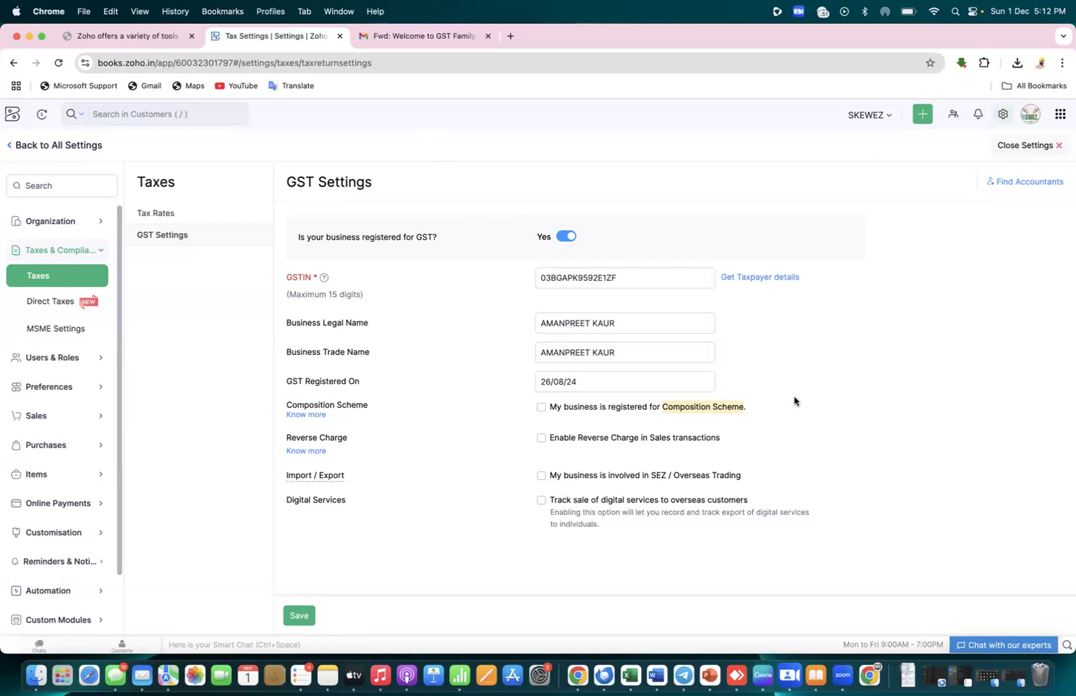
click(543, 409)
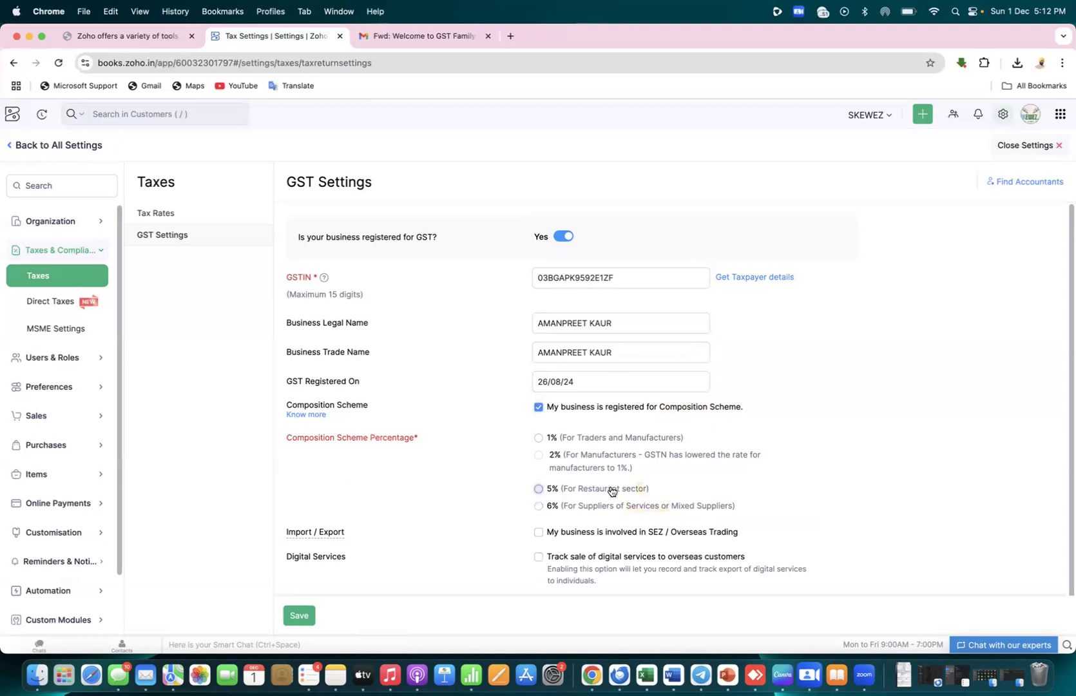
mouse_move(551, 453)
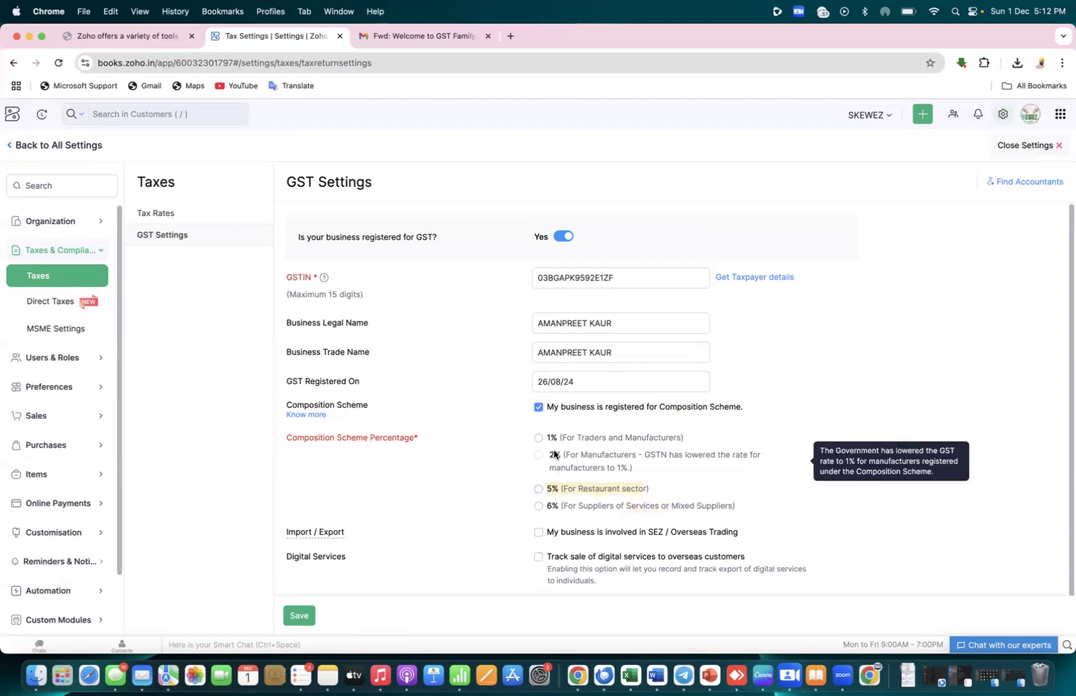
click(539, 407)
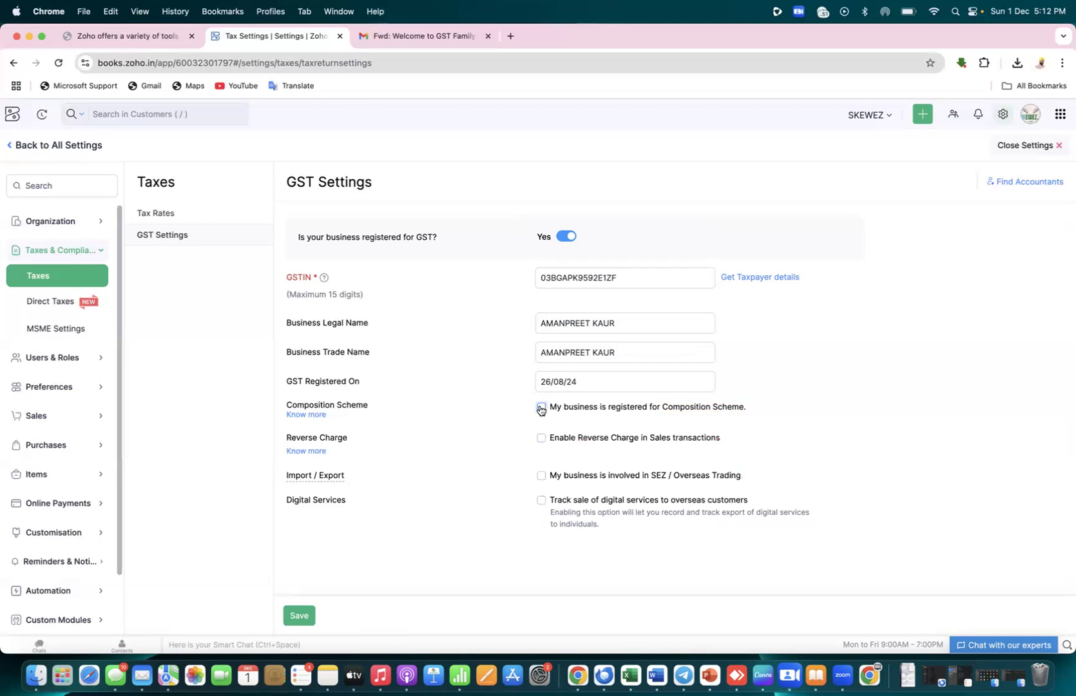
click(541, 440)
click(541, 440)
click(545, 477)
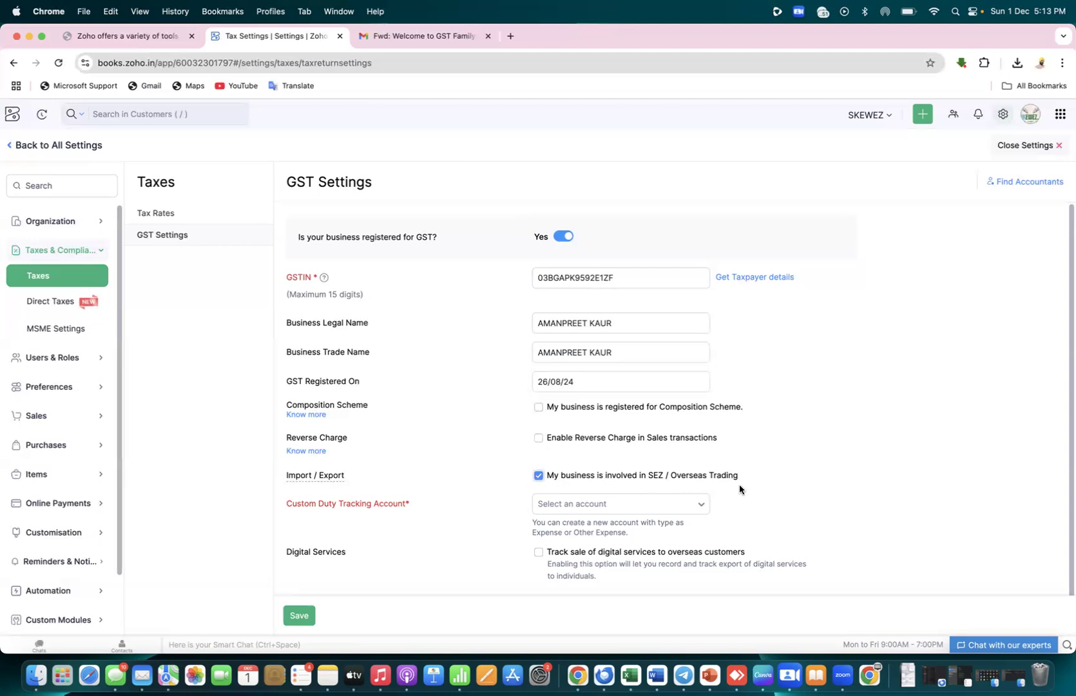
click(686, 506)
drag(704, 554, 710, 623)
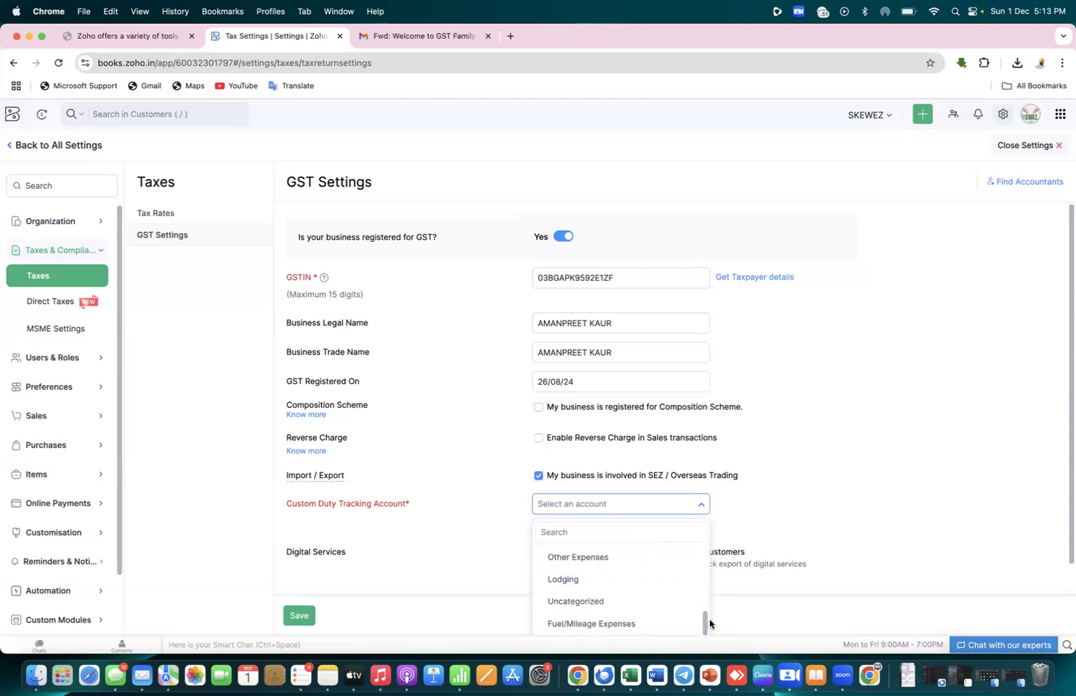
click(780, 521)
click(540, 553)
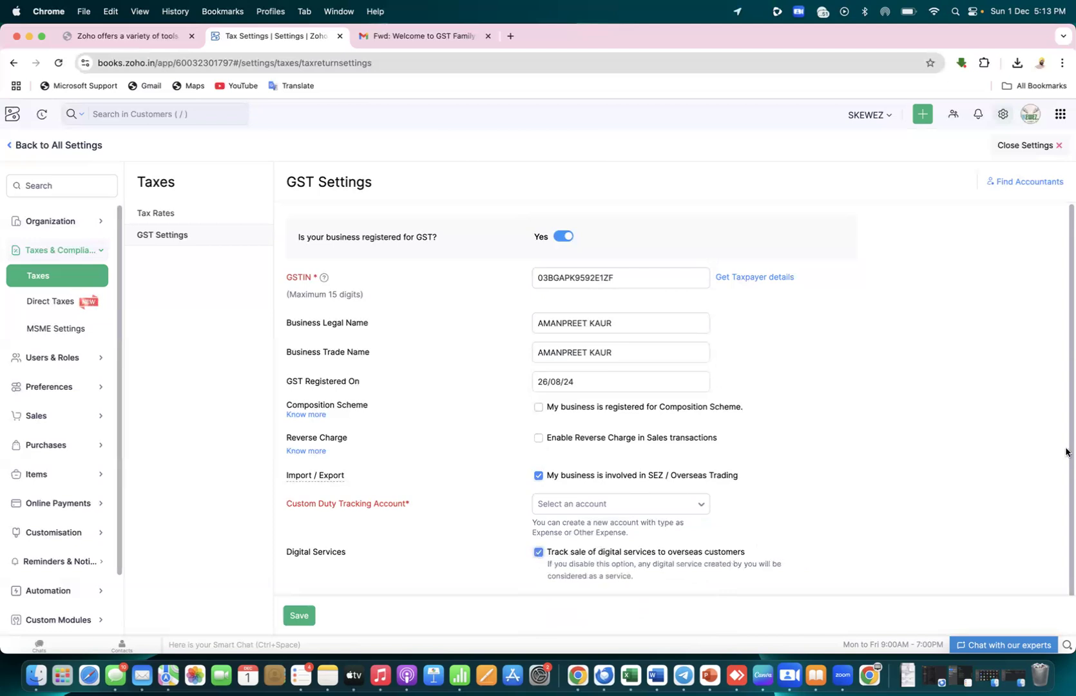
scroll(1066, 451, down, 2)
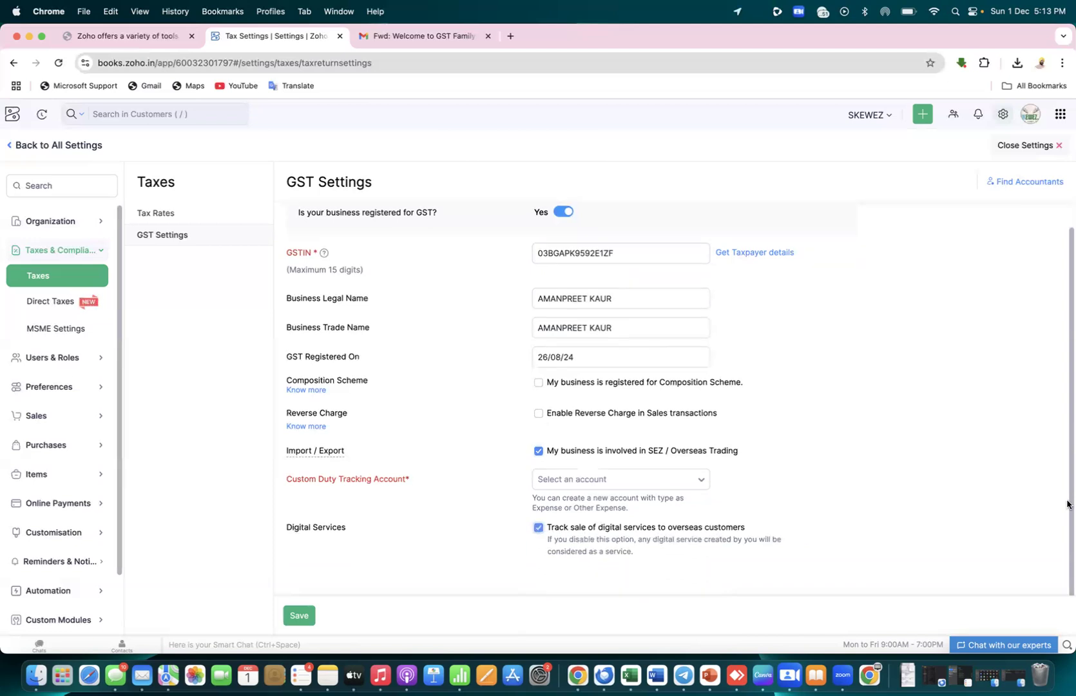
click(538, 529)
click(538, 450)
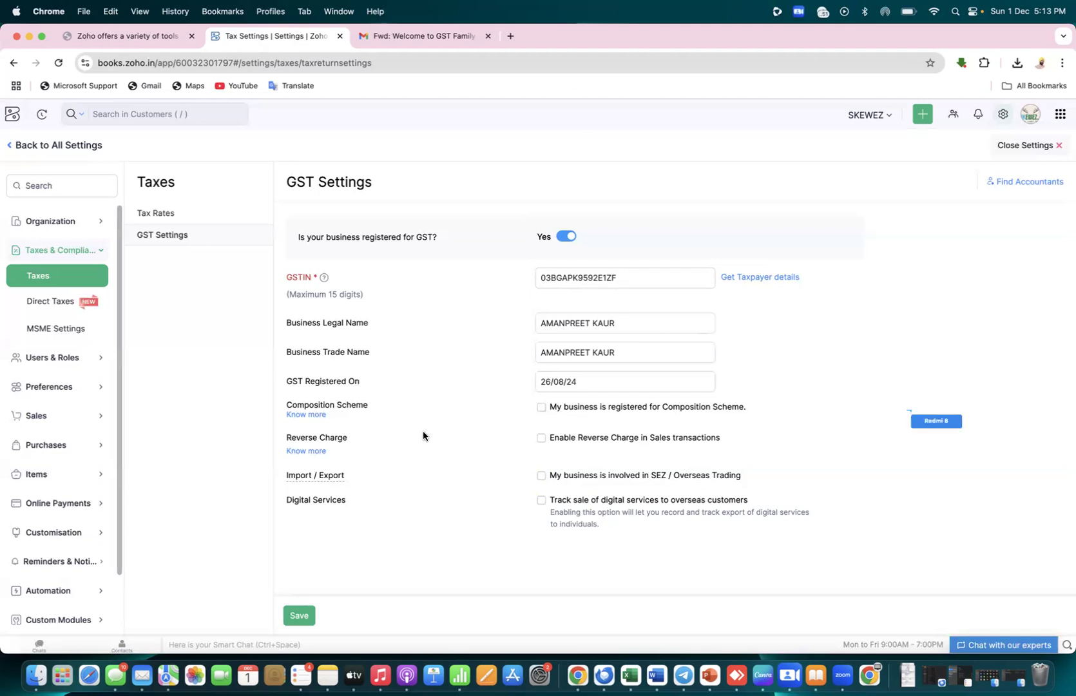
mouse_move(331, 477)
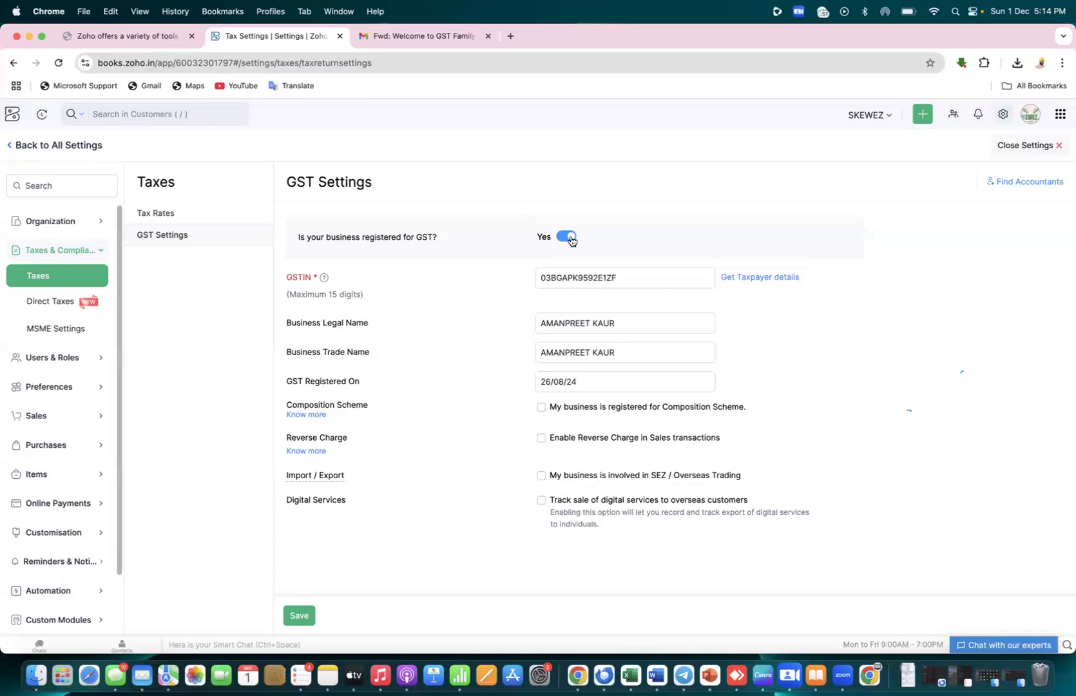
Save the GST settings and close the License Renewal Failed notice
click(293, 617)
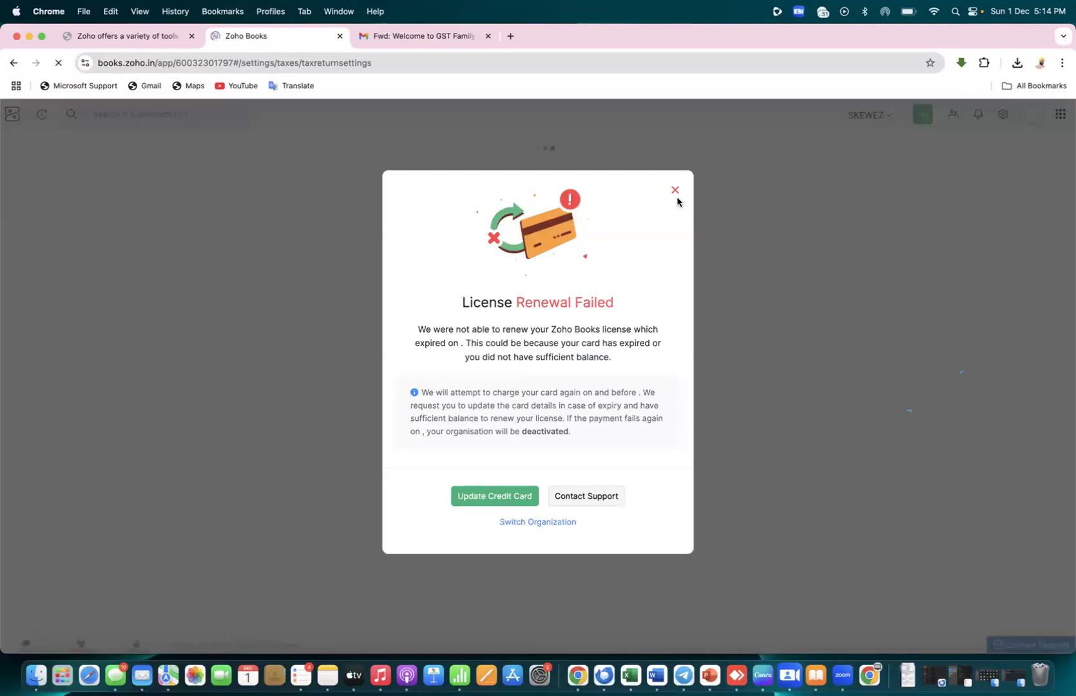
click(675, 190)
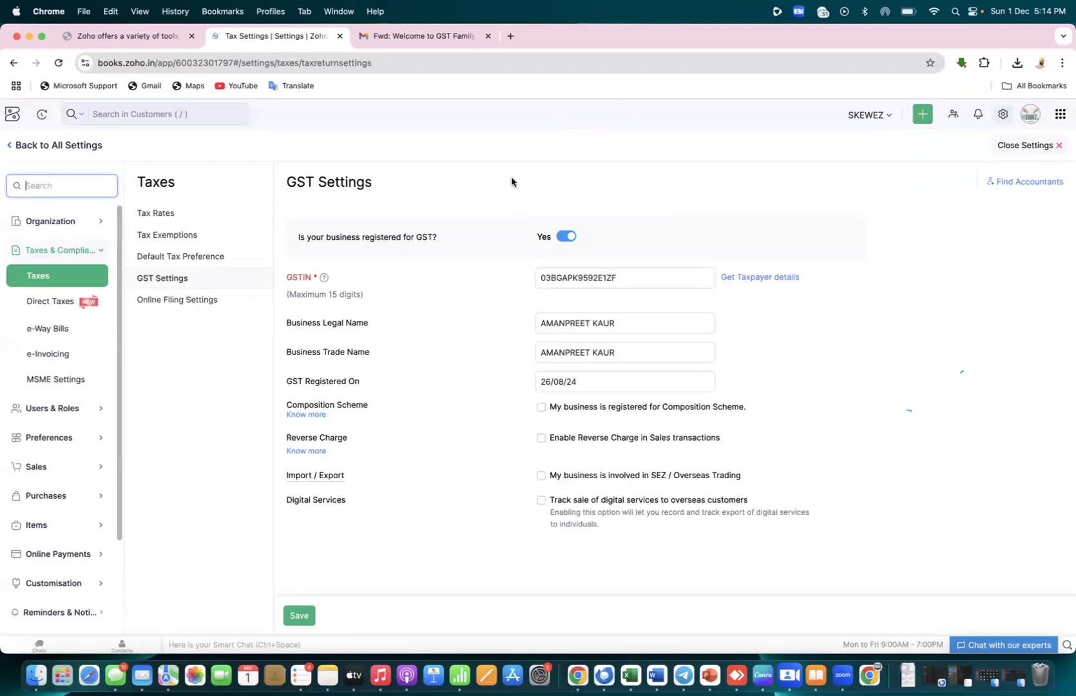
Toggle GST registration off and back on, re-enter the GSTIN, and attempt to save
click(567, 236)
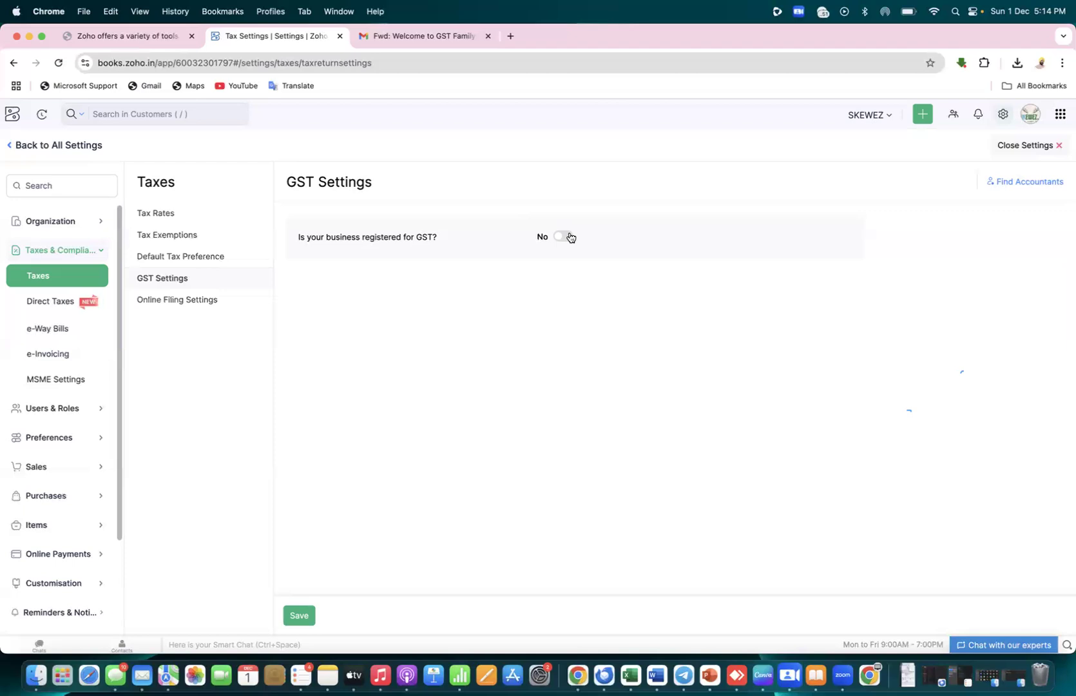
click(567, 236)
click(573, 281)
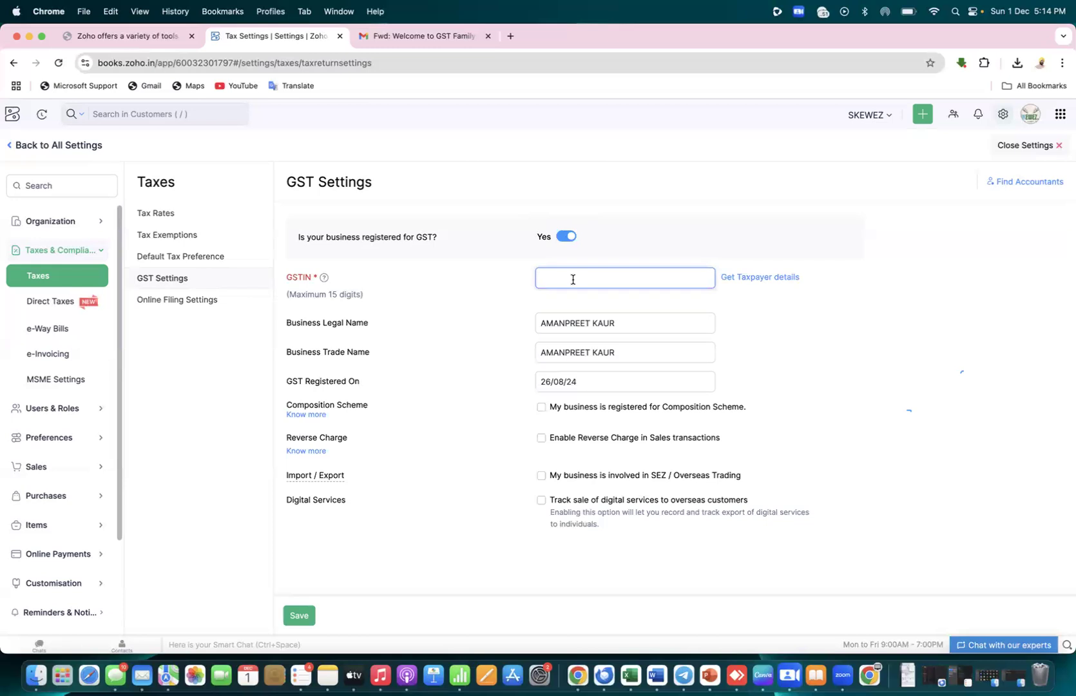
click(435, 532)
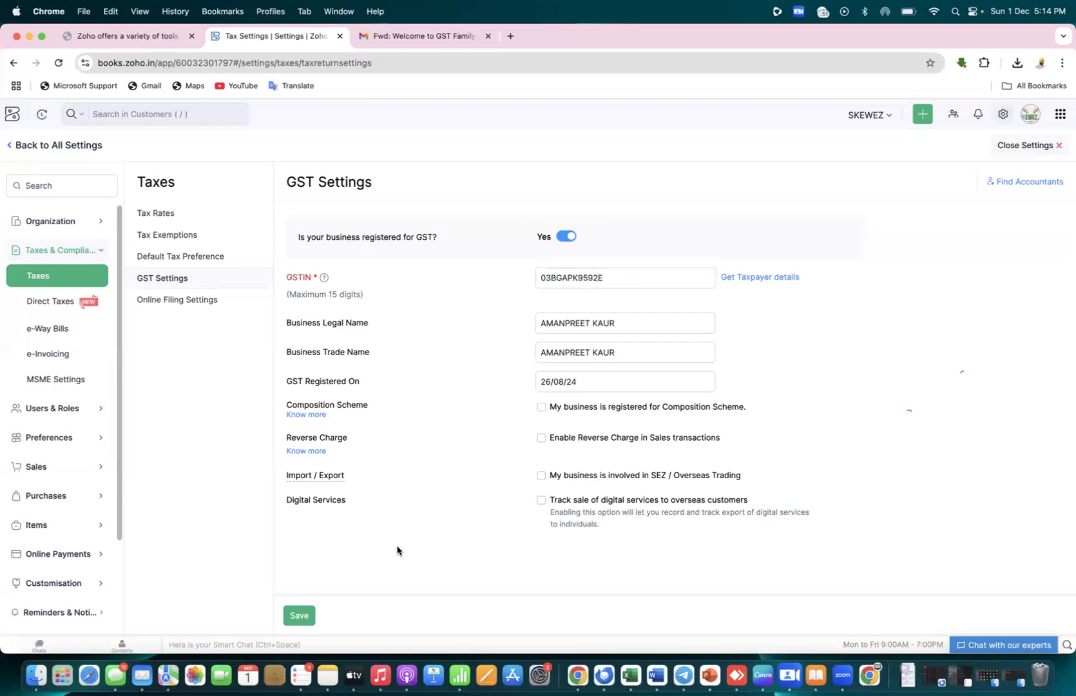
click(299, 619)
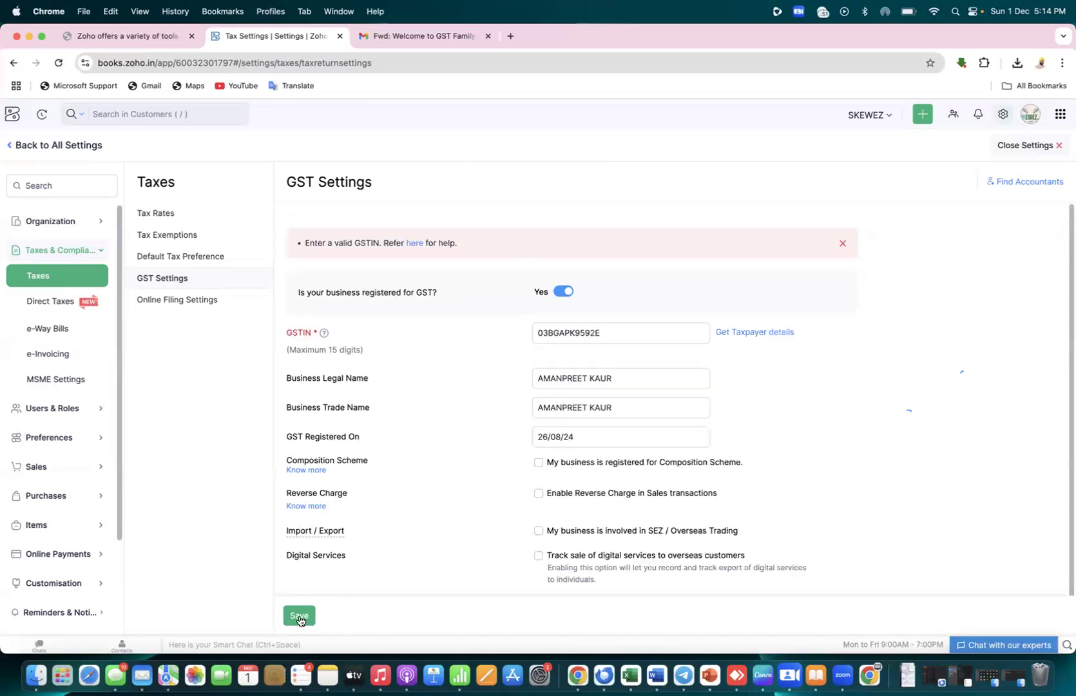
Complete the GSTIN's missing ending, save the GST settings, and dismiss the licence renewal notice
click(541, 402)
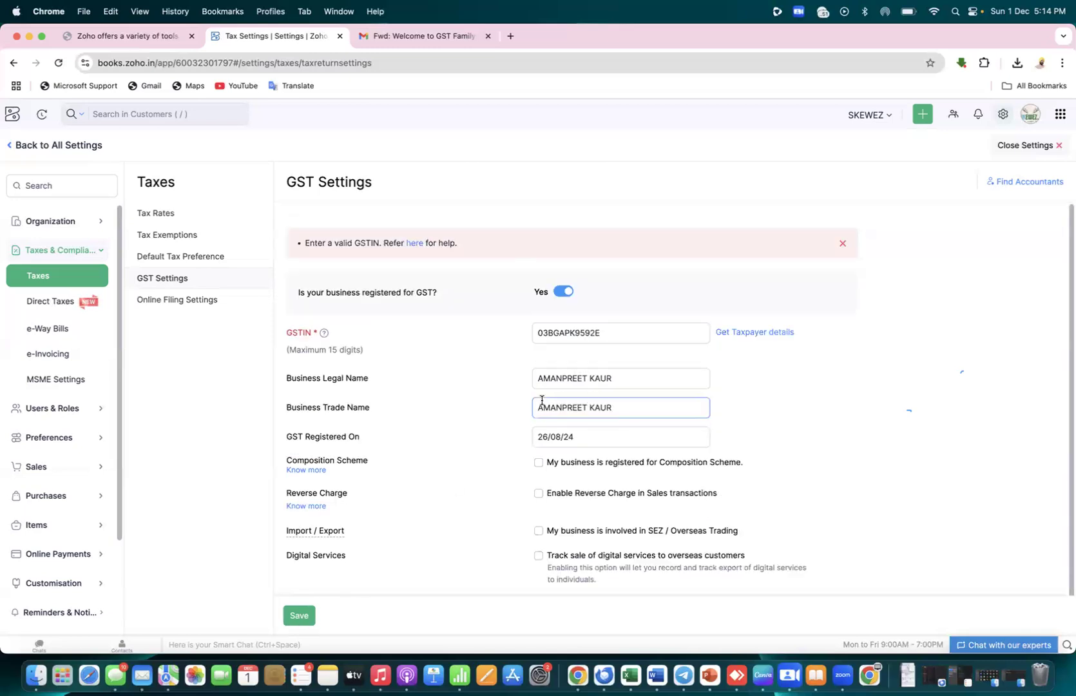
click(630, 335)
click(866, 398)
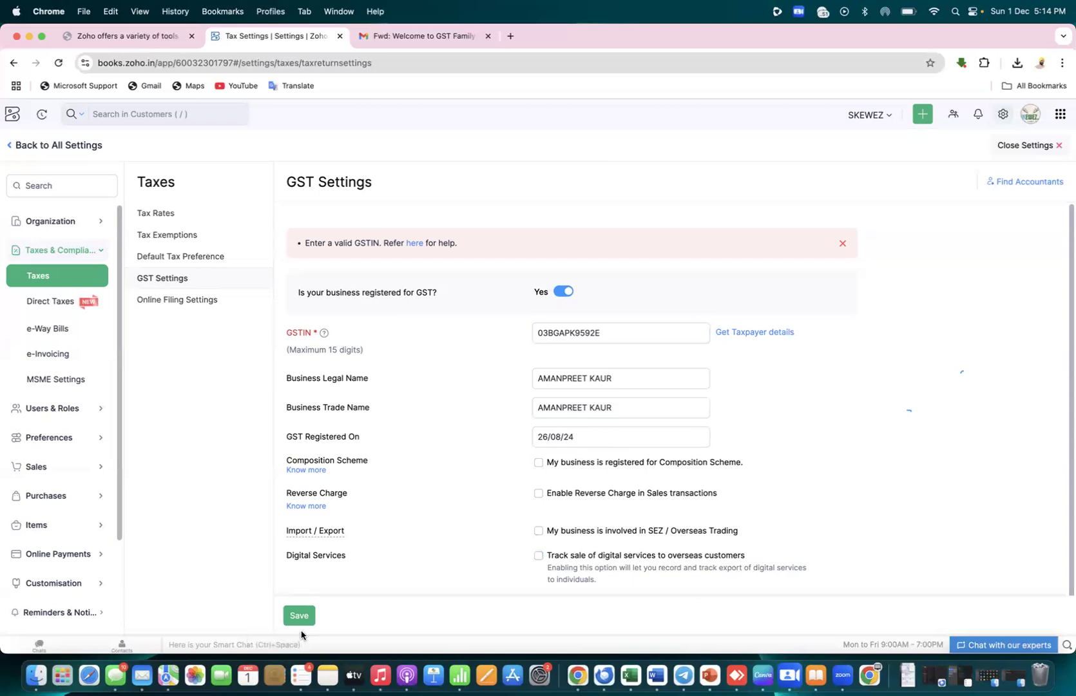
click(668, 330)
text(1Z)
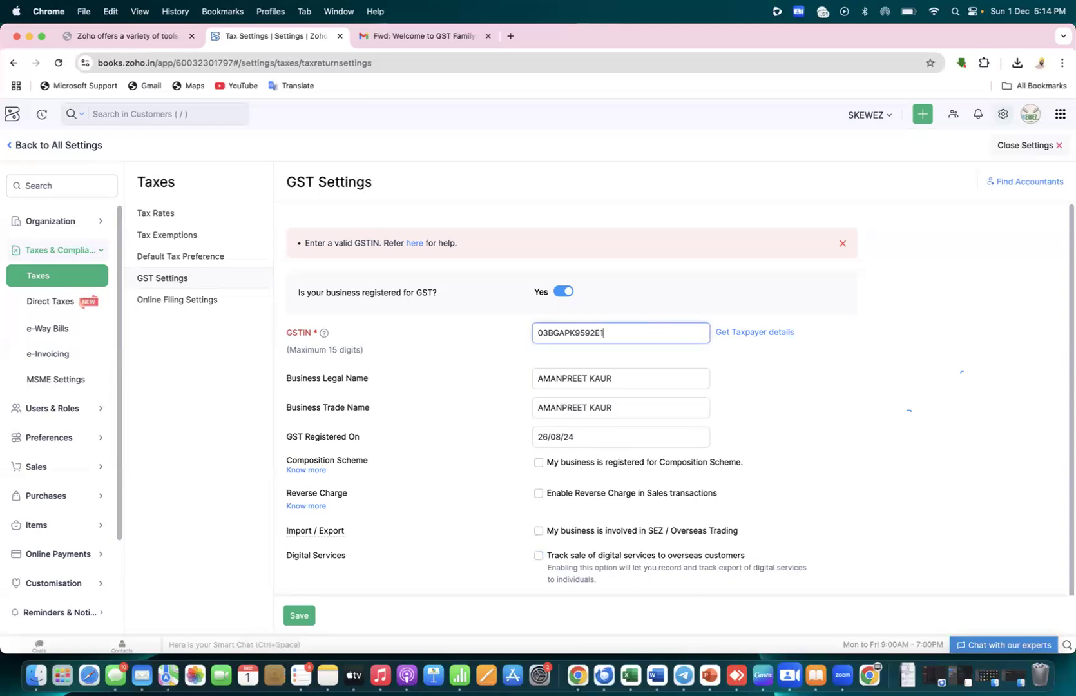
text(F)
click(295, 617)
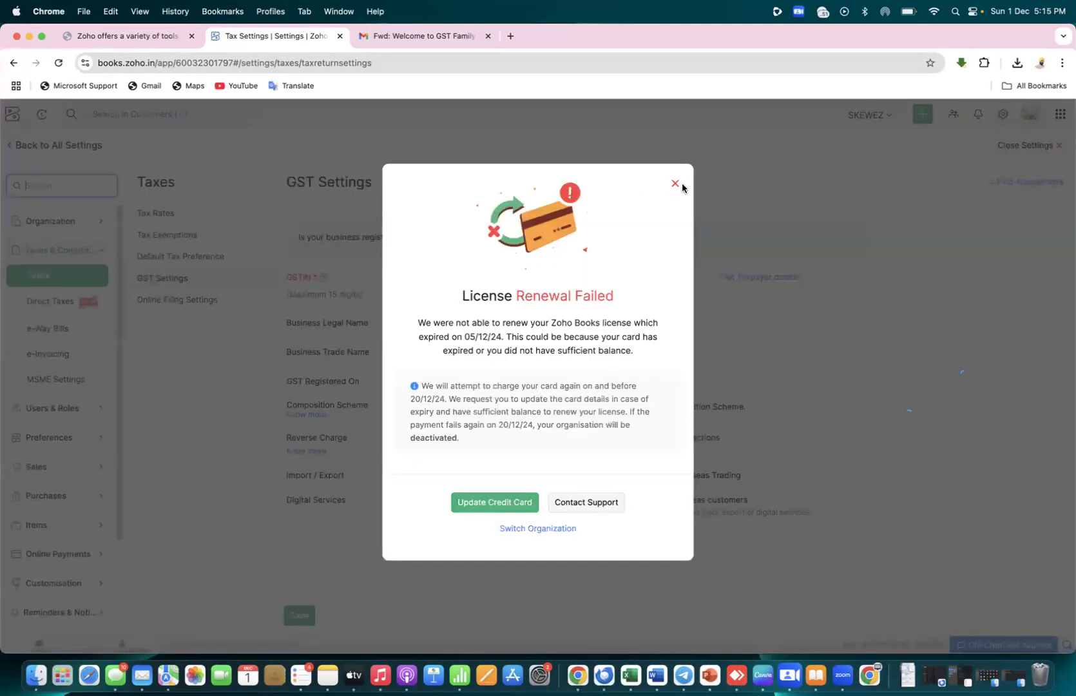
click(675, 183)
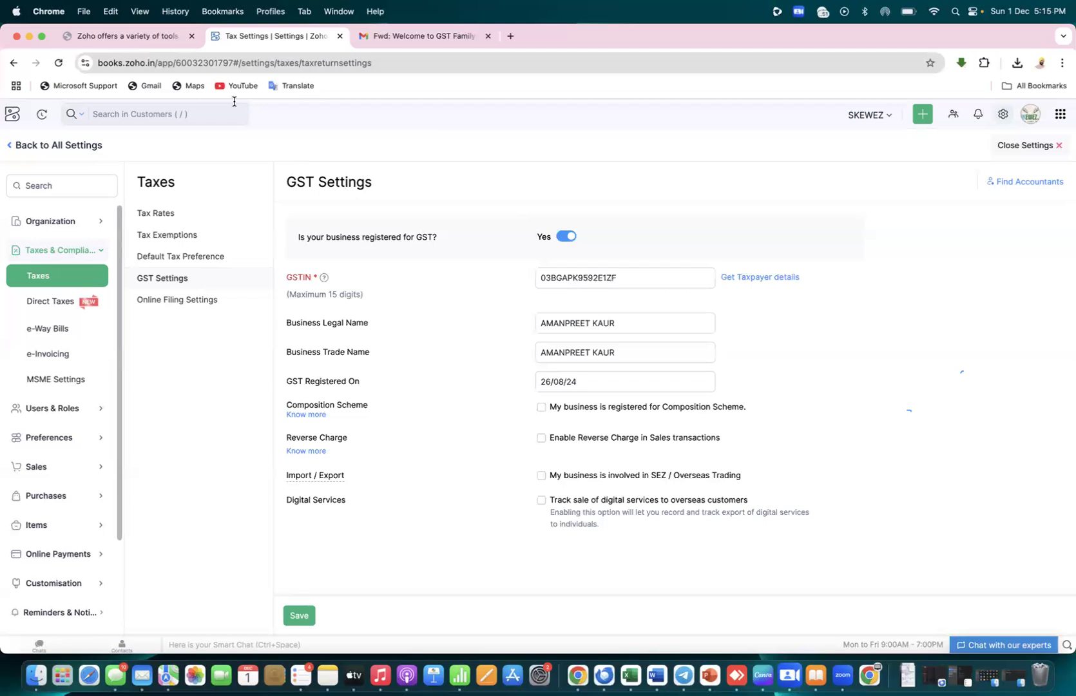
click(167, 42)
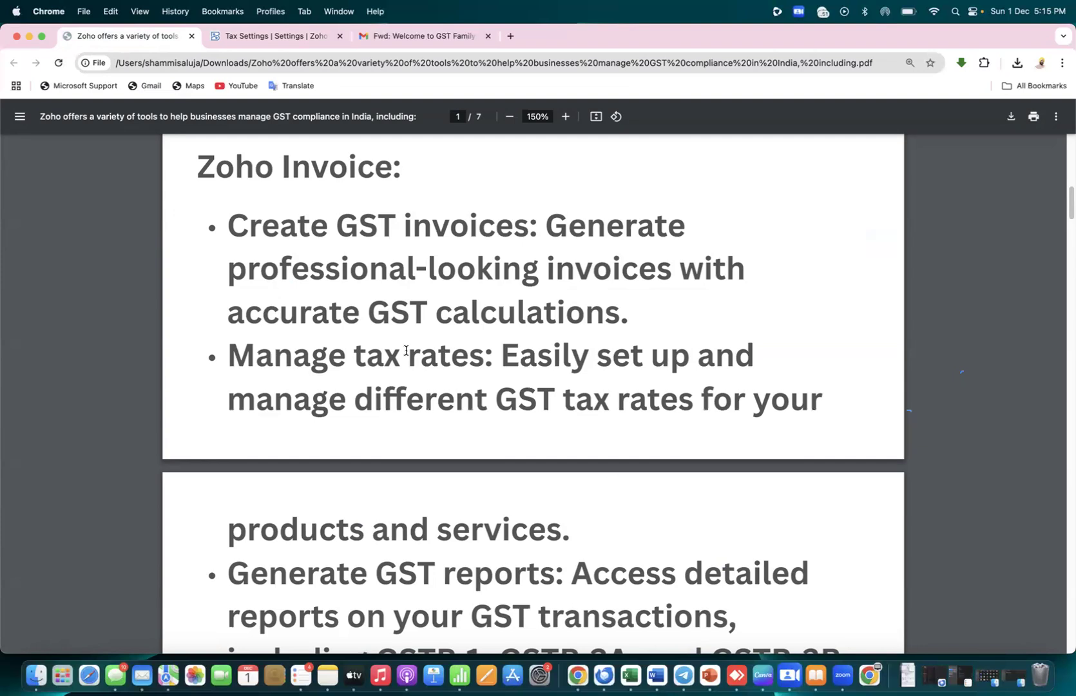
Scroll the GST guide PDF to the GSTR-1 section, highlight its heading, and return to Zoho
scroll(406, 350, down, 10)
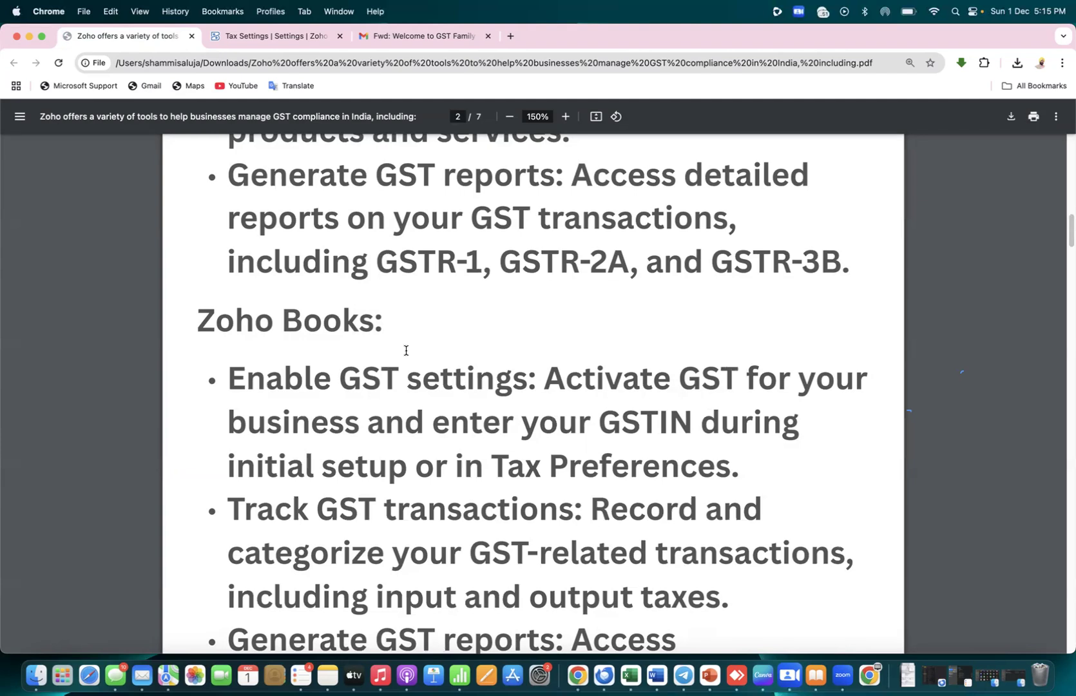
scroll(406, 350, down, 10)
scroll(406, 350, down, 10)
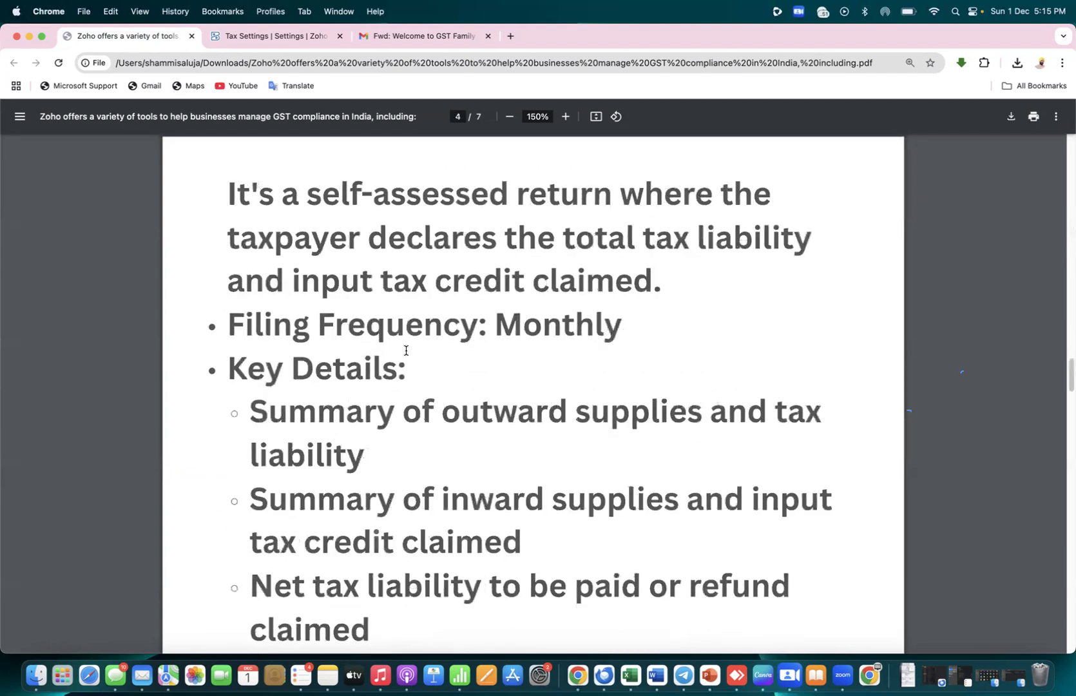
scroll(406, 350, up, 10)
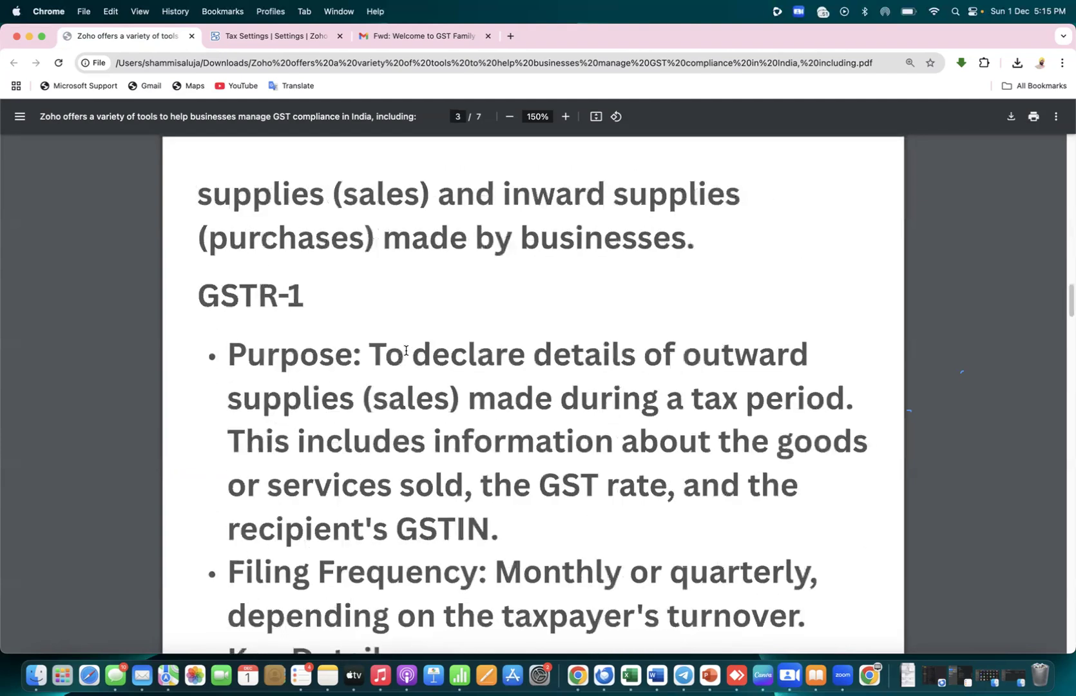
drag(203, 290, 309, 287)
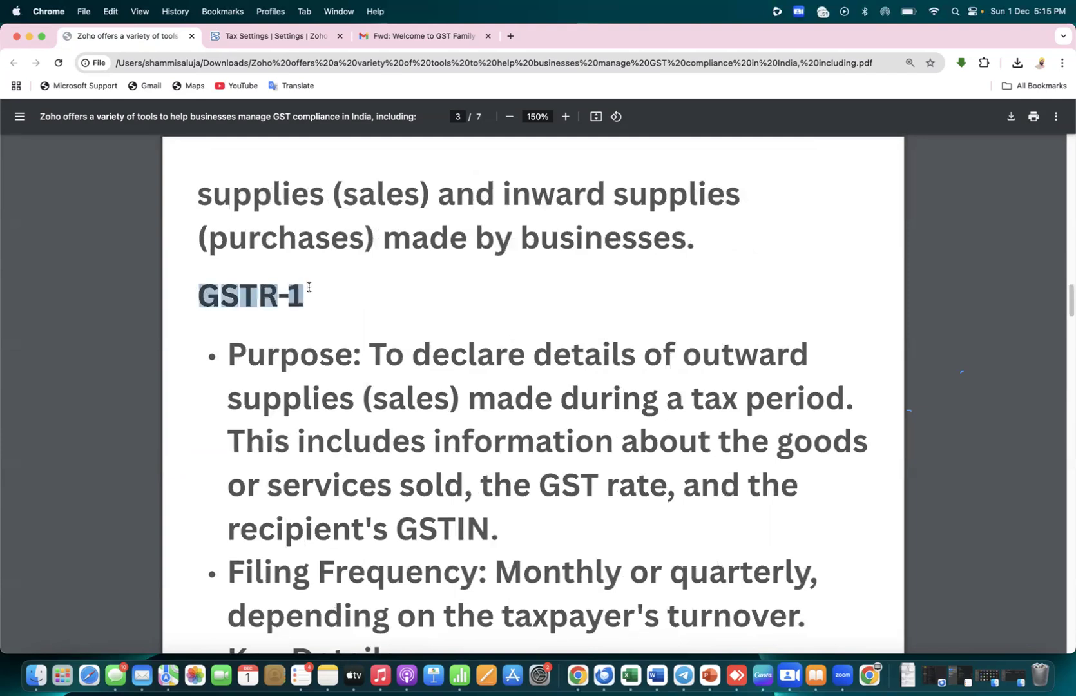
click(283, 38)
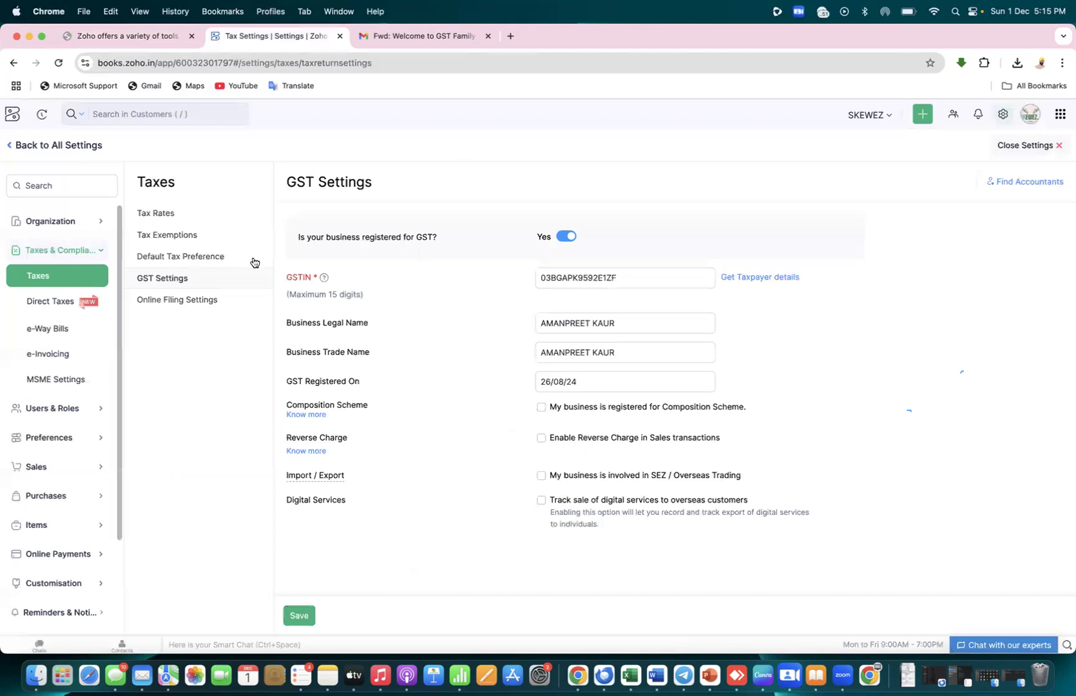
Exit settings via Taxes and All Settings to the dashboard, then open GST Filing
click(59, 274)
click(9, 148)
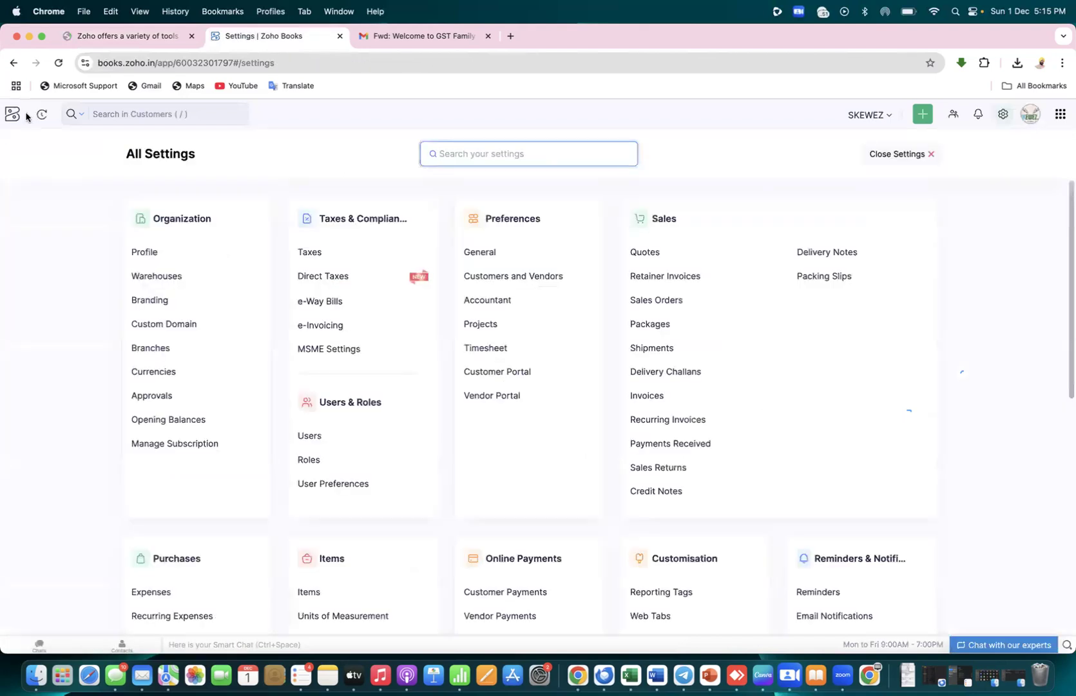
click(11, 117)
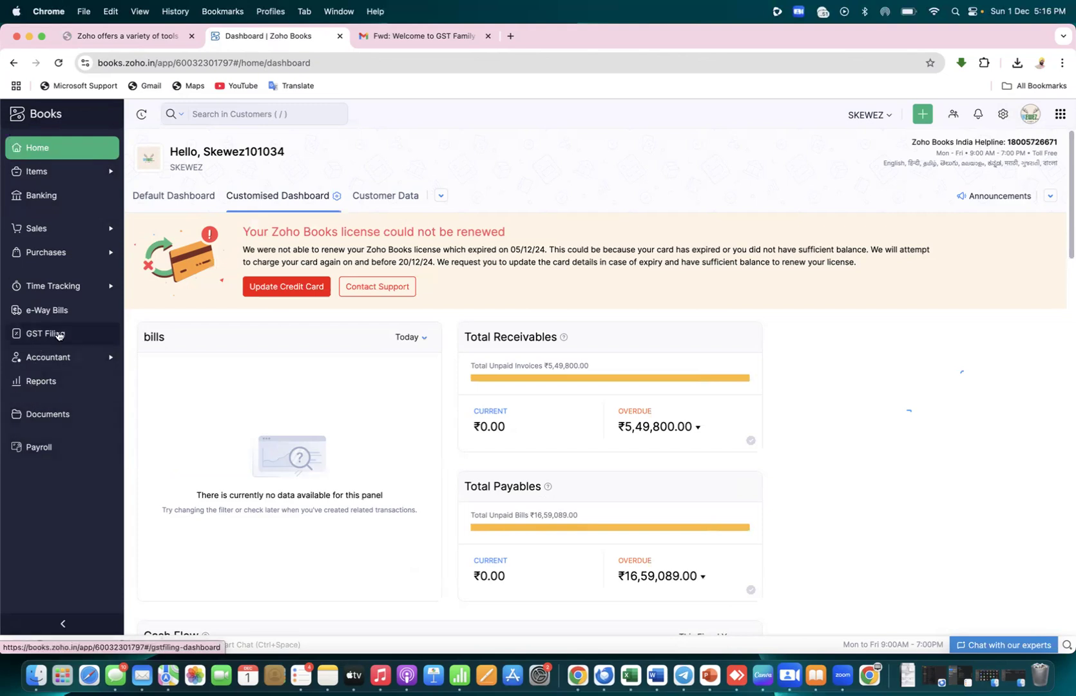
click(57, 334)
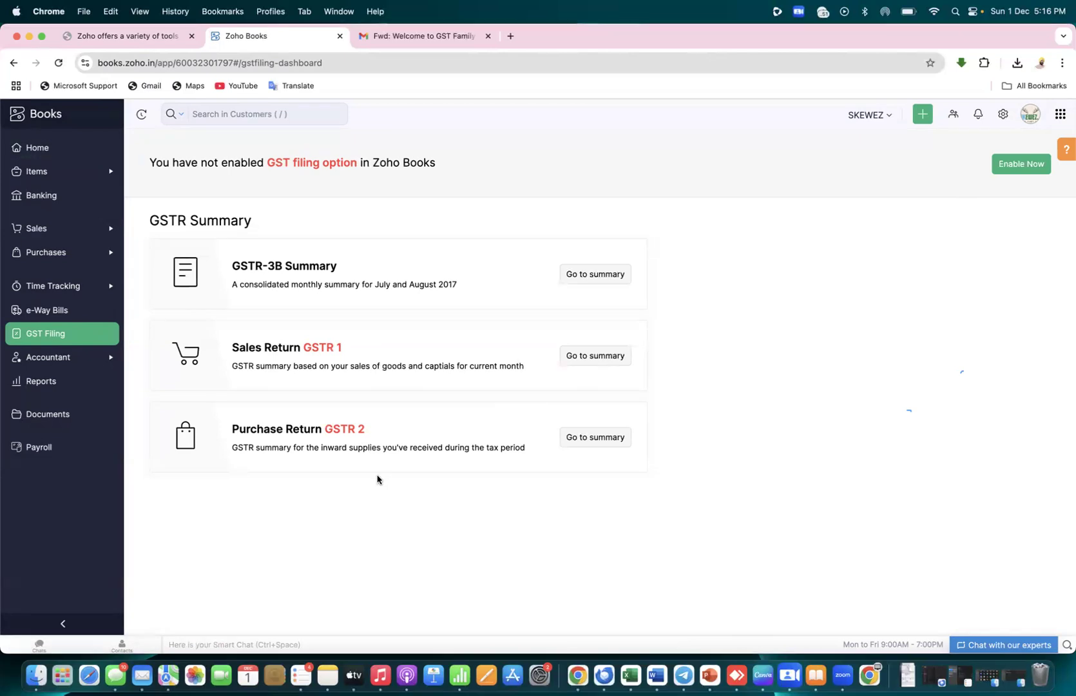
View the GSTR-1 outward supplies summary, return to the GST Filing dashboard, and switch to Excel
drag(348, 350, 298, 351)
click(298, 351)
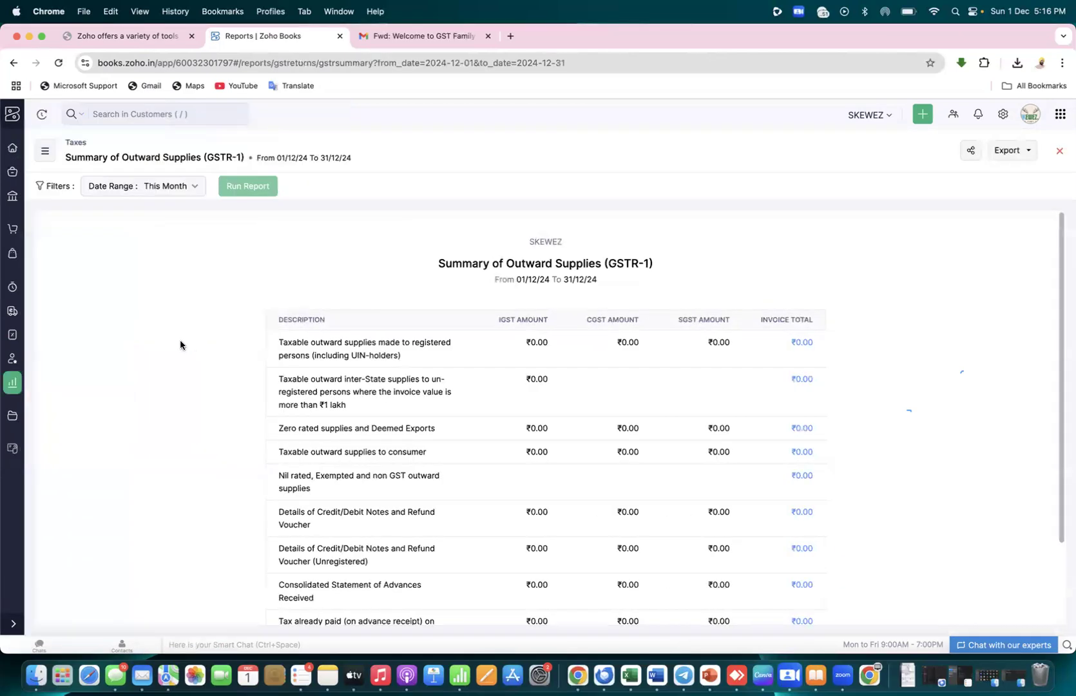
click(10, 386)
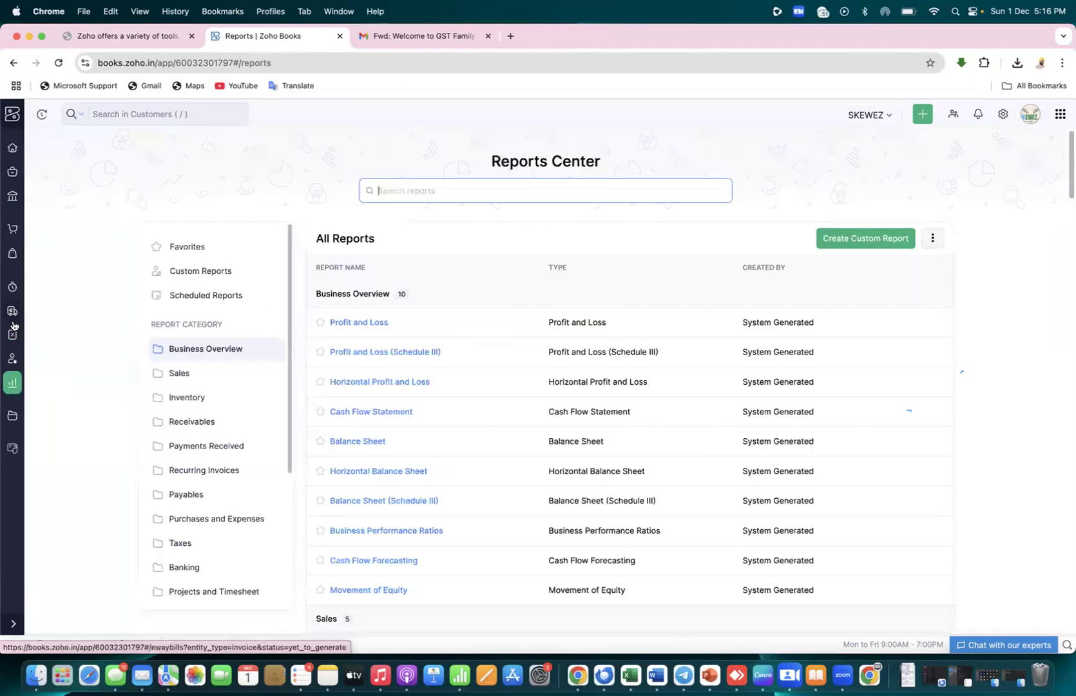
click(12, 337)
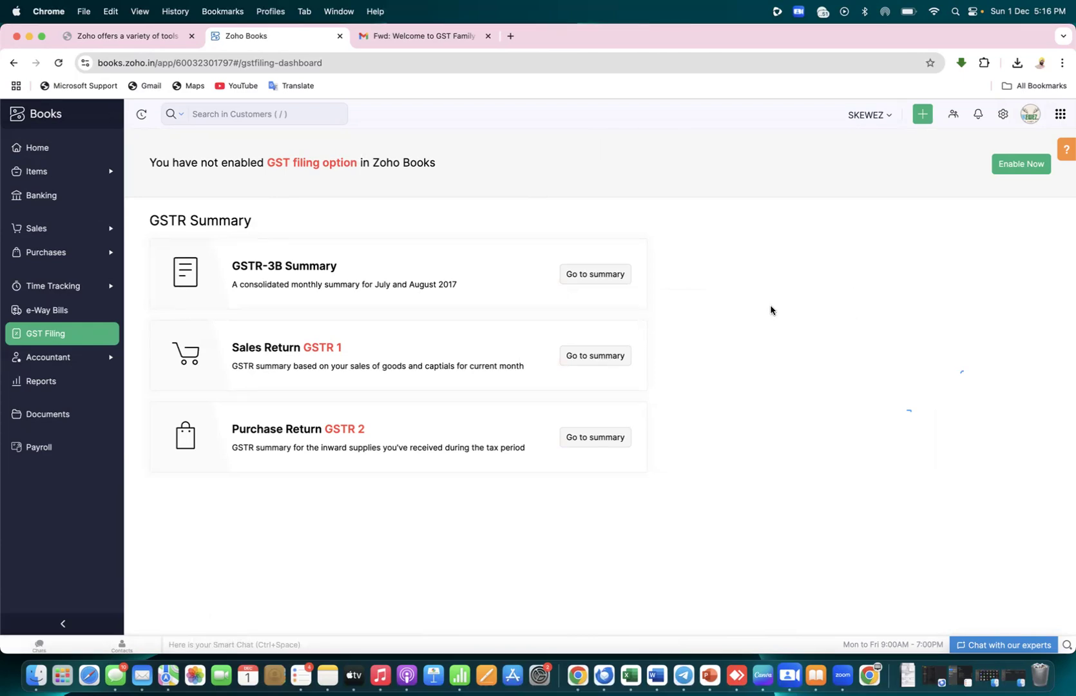
key(super+Tab)
key(super+Tab)
key(super+Tab)
key(super+Tab)
key(super+Tab)
key(super+Tab)
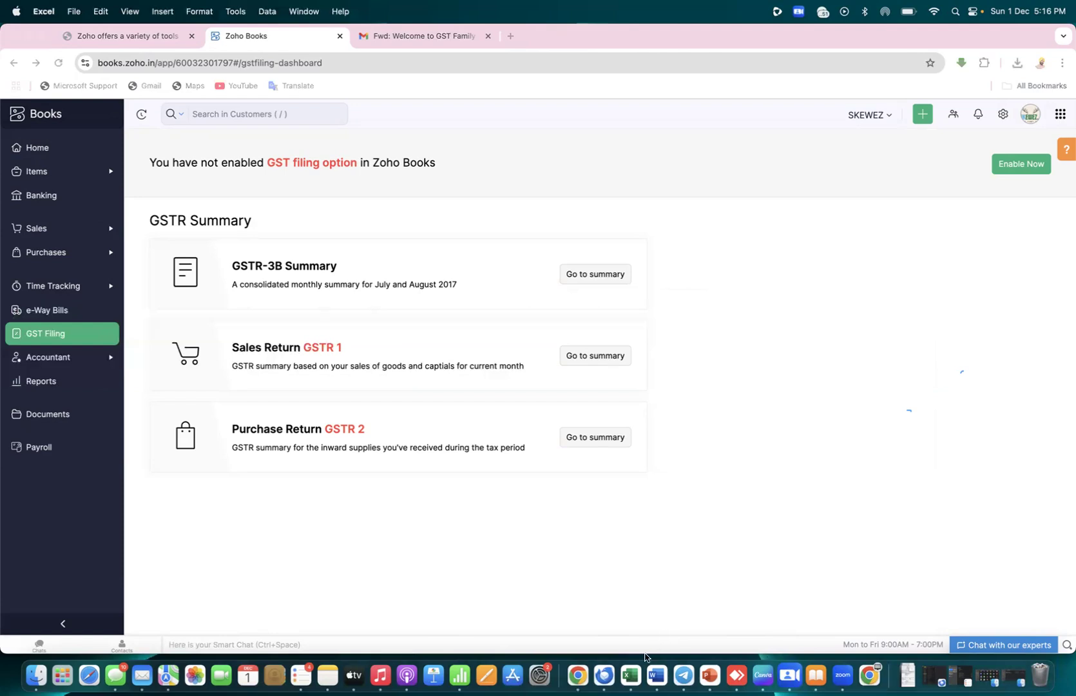
Create a new blank Excel workbook in full screen and widen column A
click(631, 676)
key(super+n)
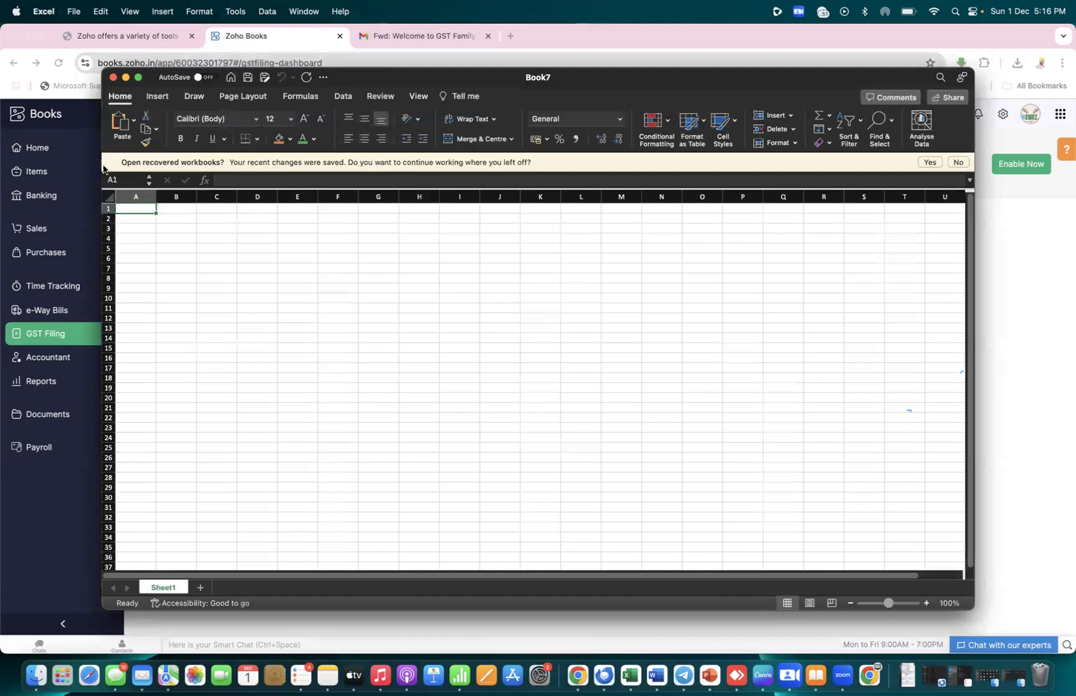
key(ctrl+super+f)
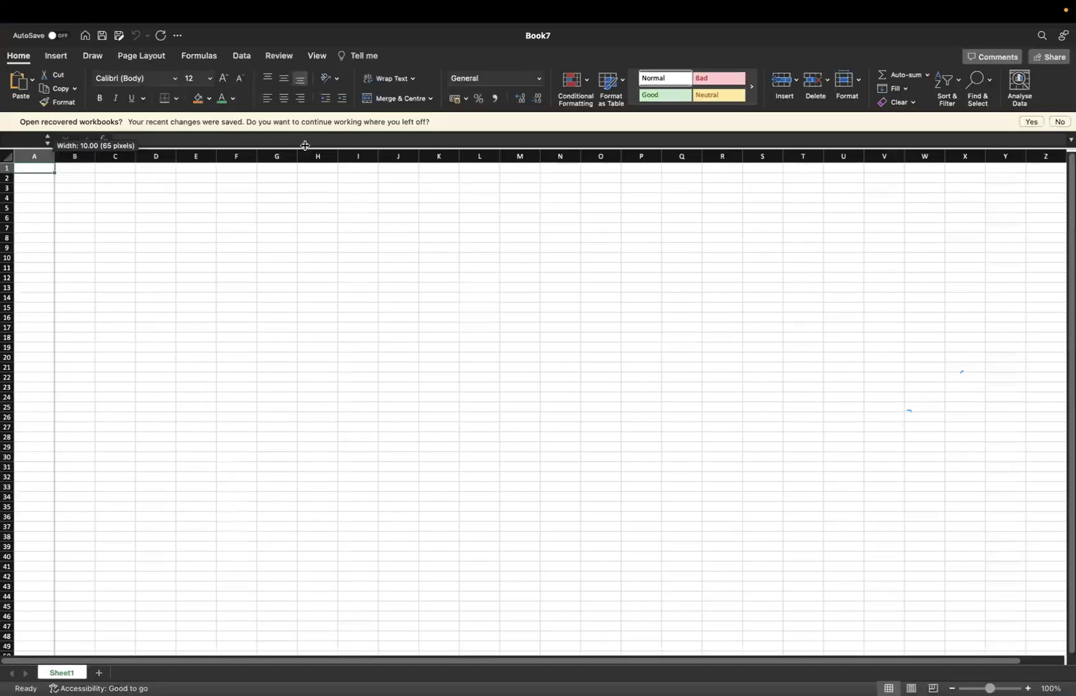
drag(55, 157, 312, 156)
Set the whole sheet to font size 26 and type 'mft industry' in A2
click(10, 157)
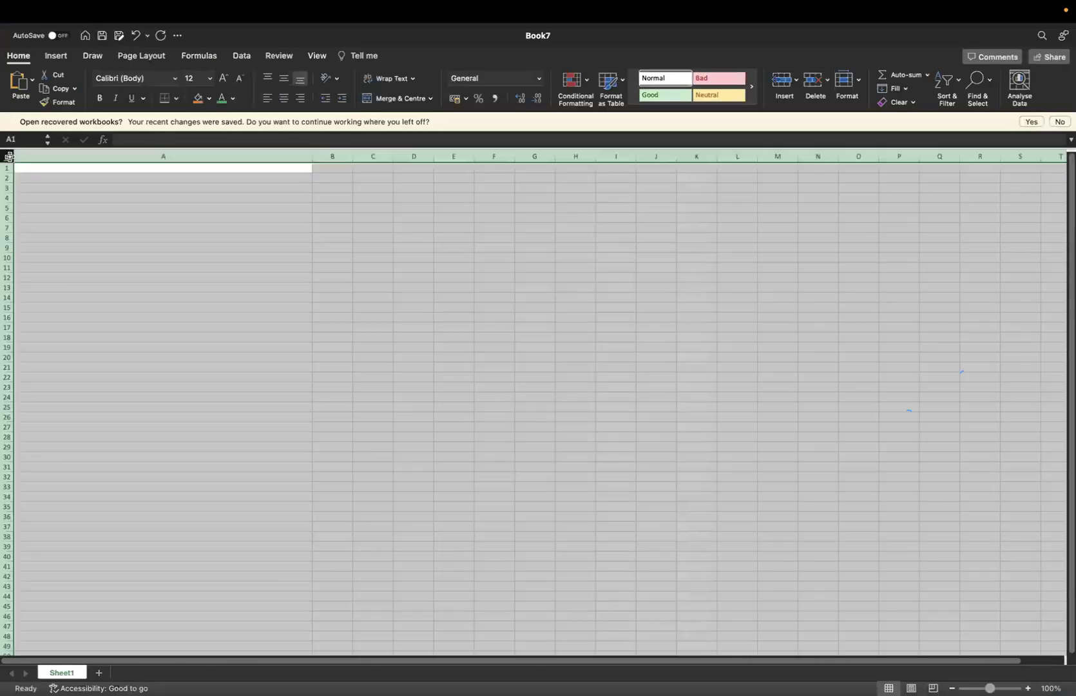
click(210, 78)
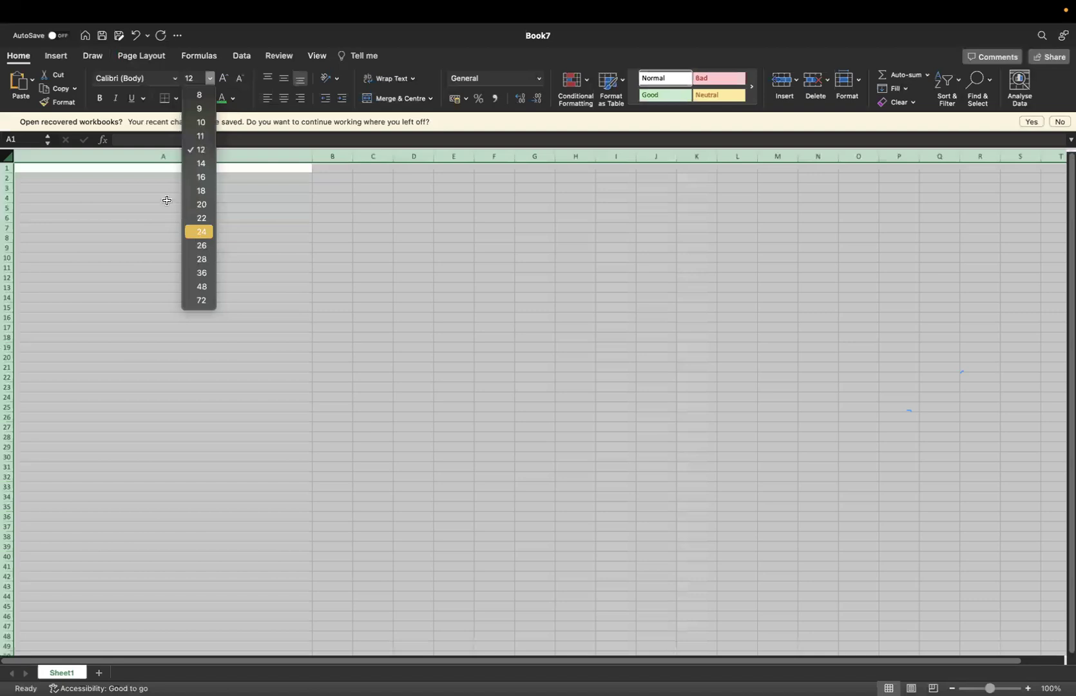
key(Down)
key(Return)
click(166, 201)
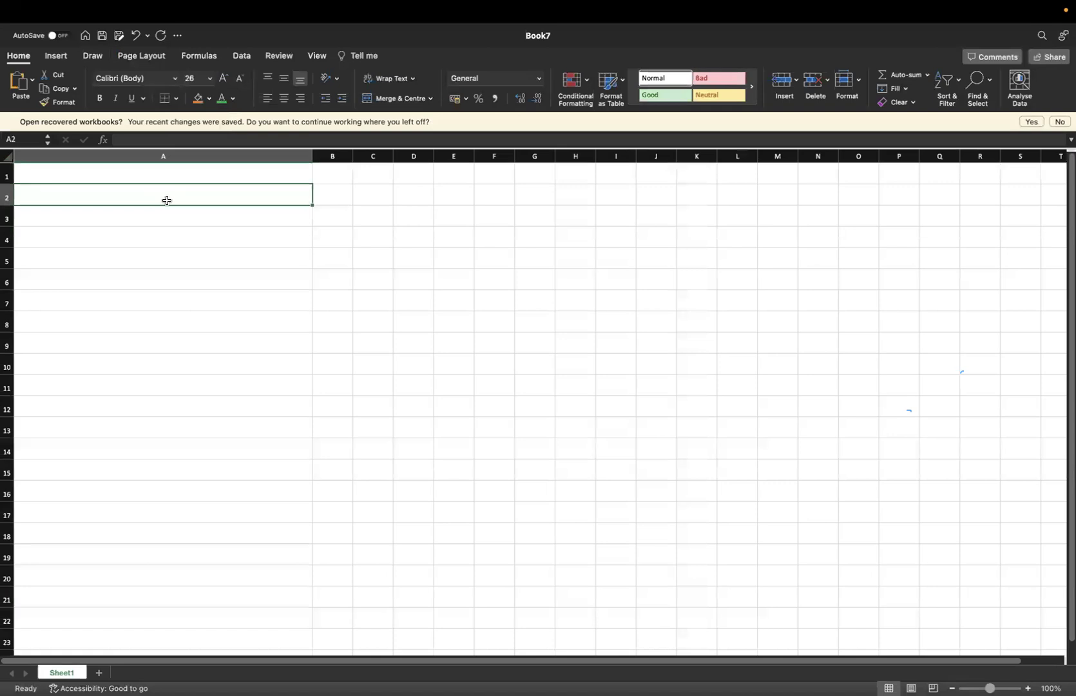
text(mft industry)
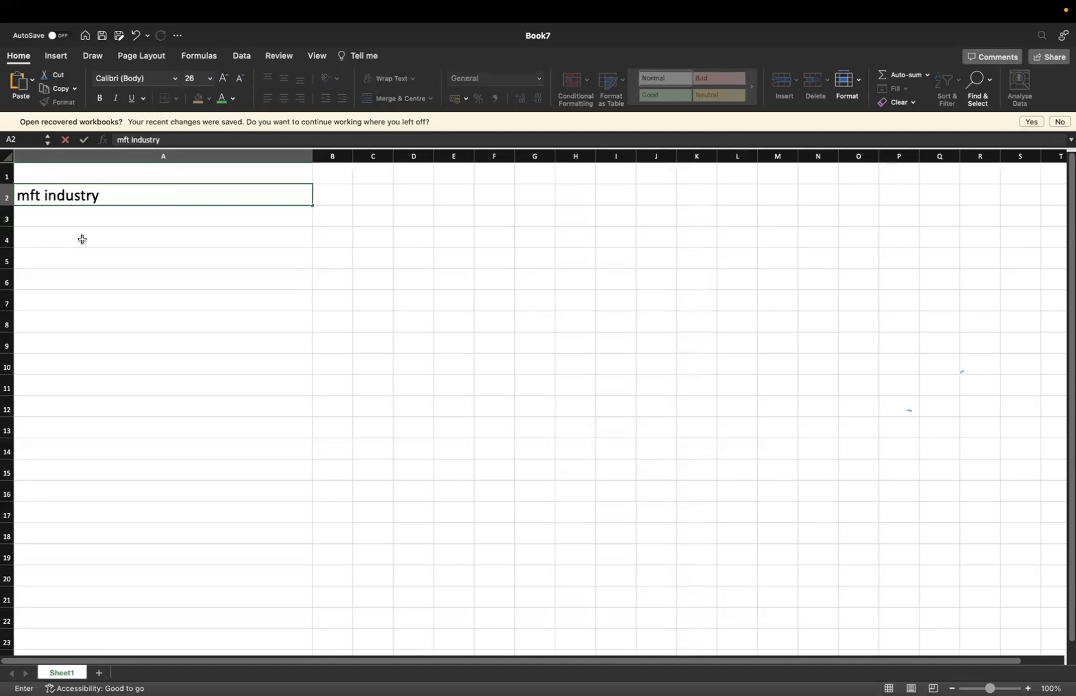
Enter 'goods sold' in A4, widen column B, and label C4 'B2B' and C5 'B2C'
click(82, 240)
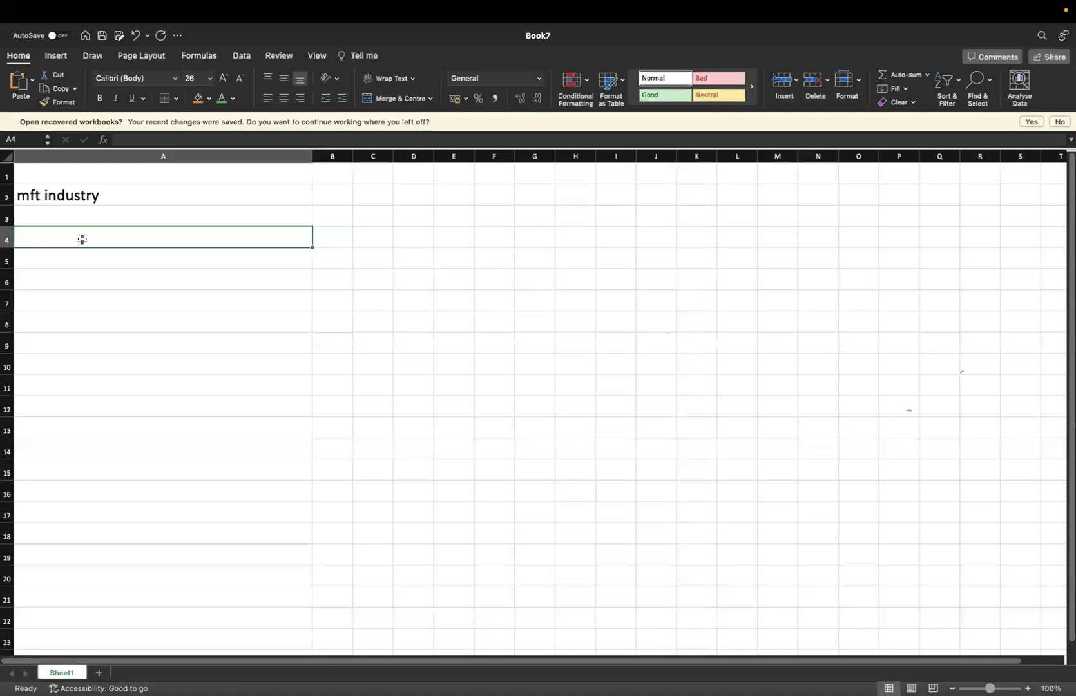
text(goods sold)
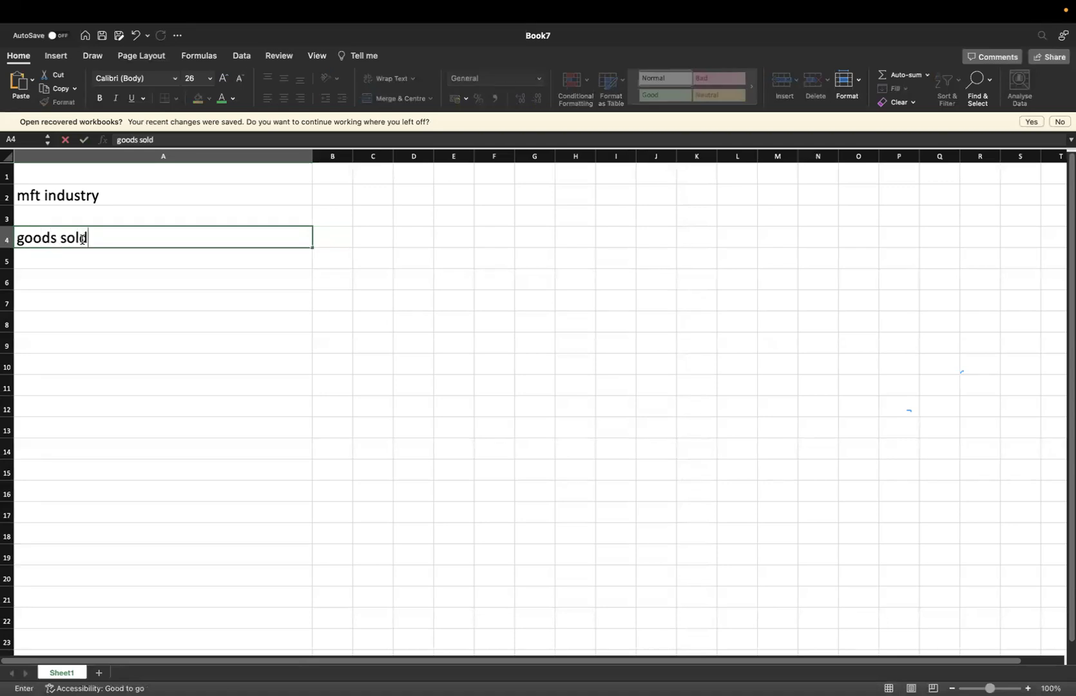
key(Tab)
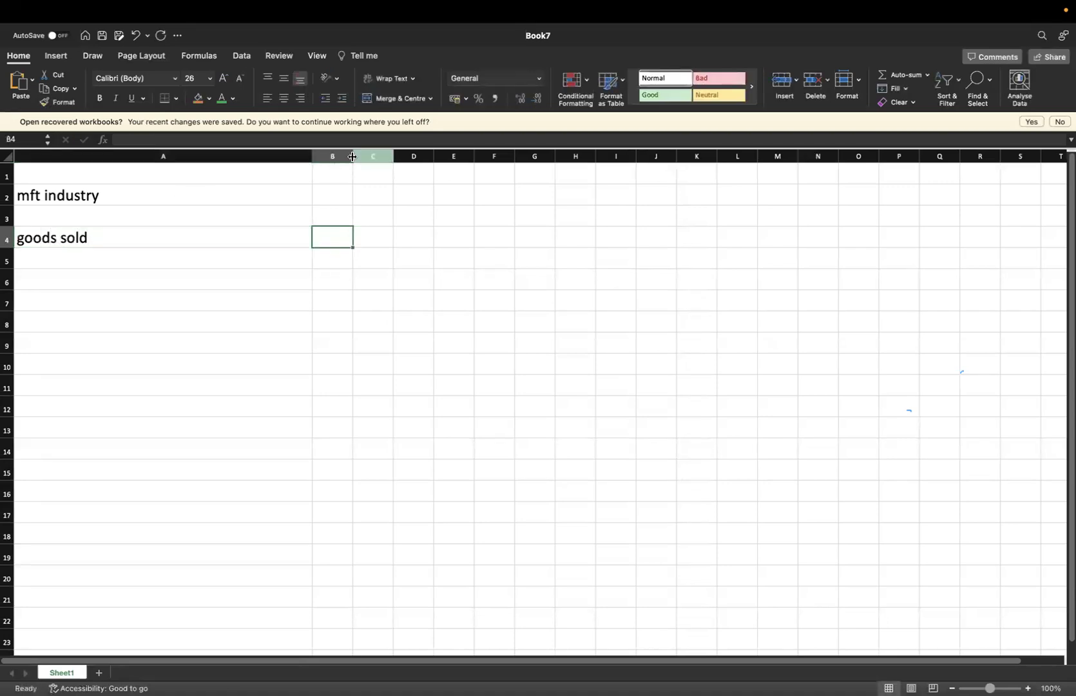
drag(502, 156, 511, 156)
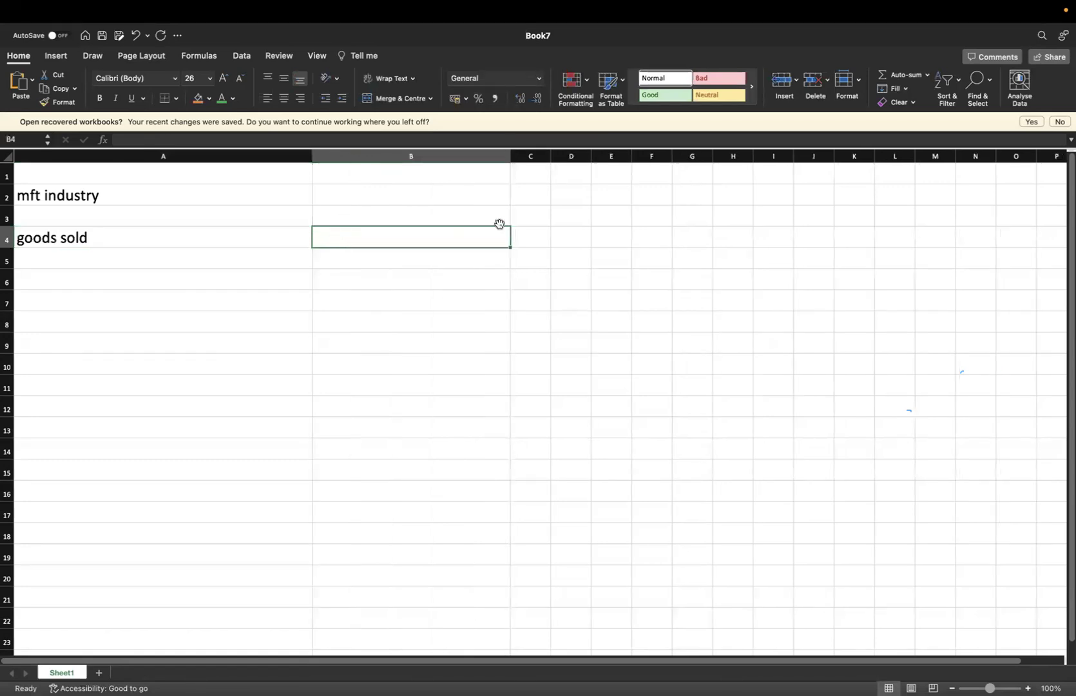
click(531, 238)
text(B2B)
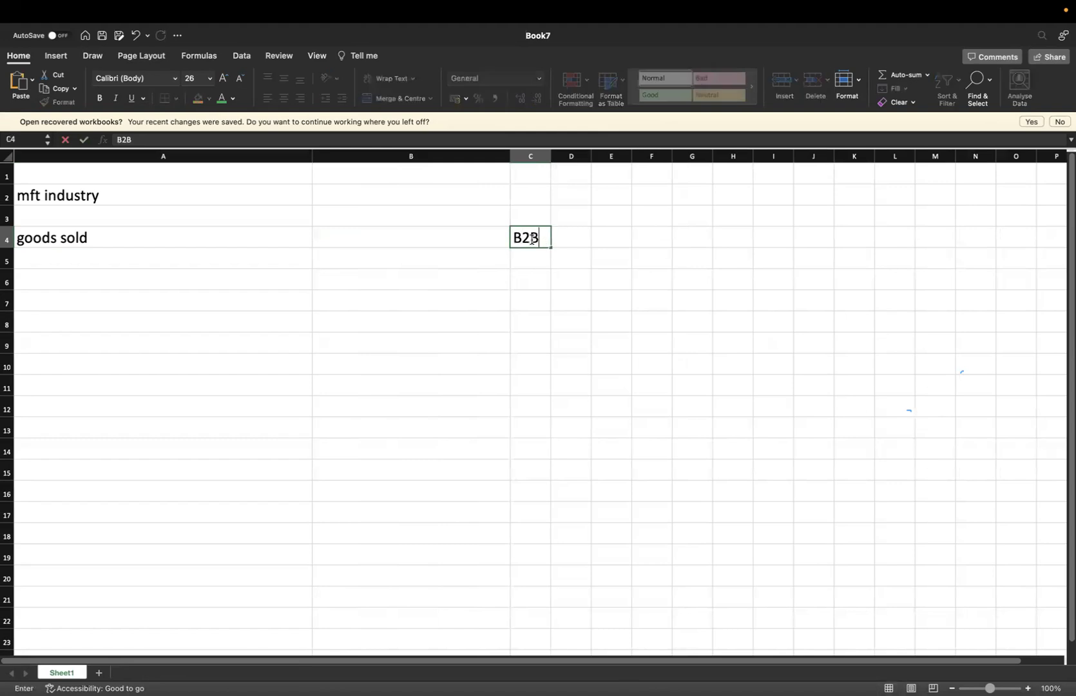
click(166, 247)
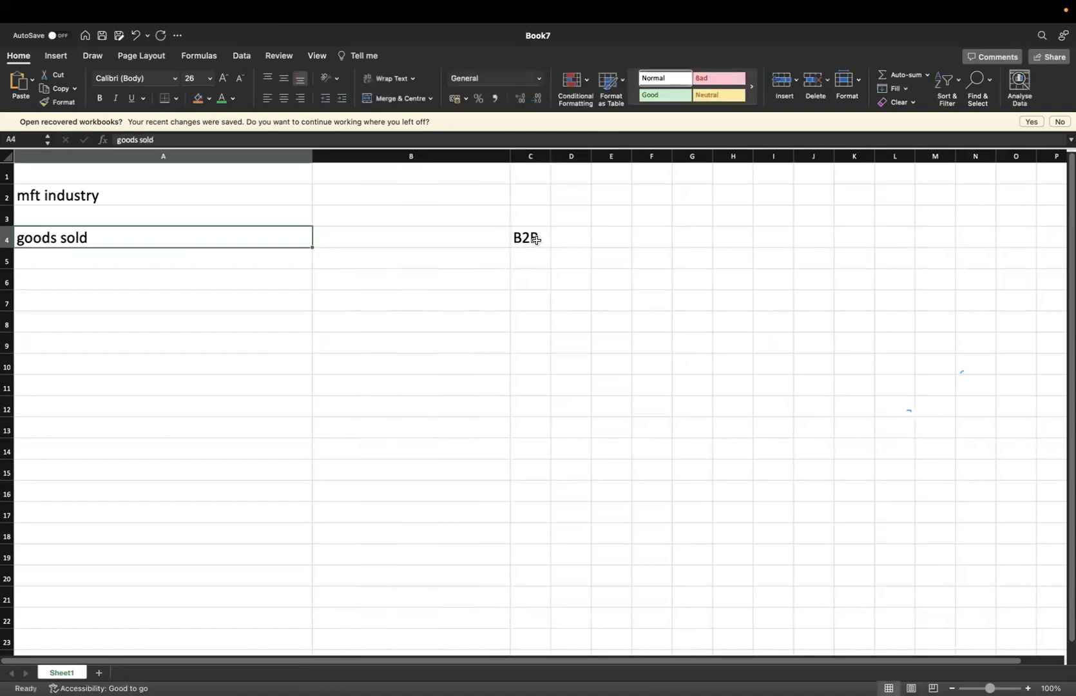
click(529, 263)
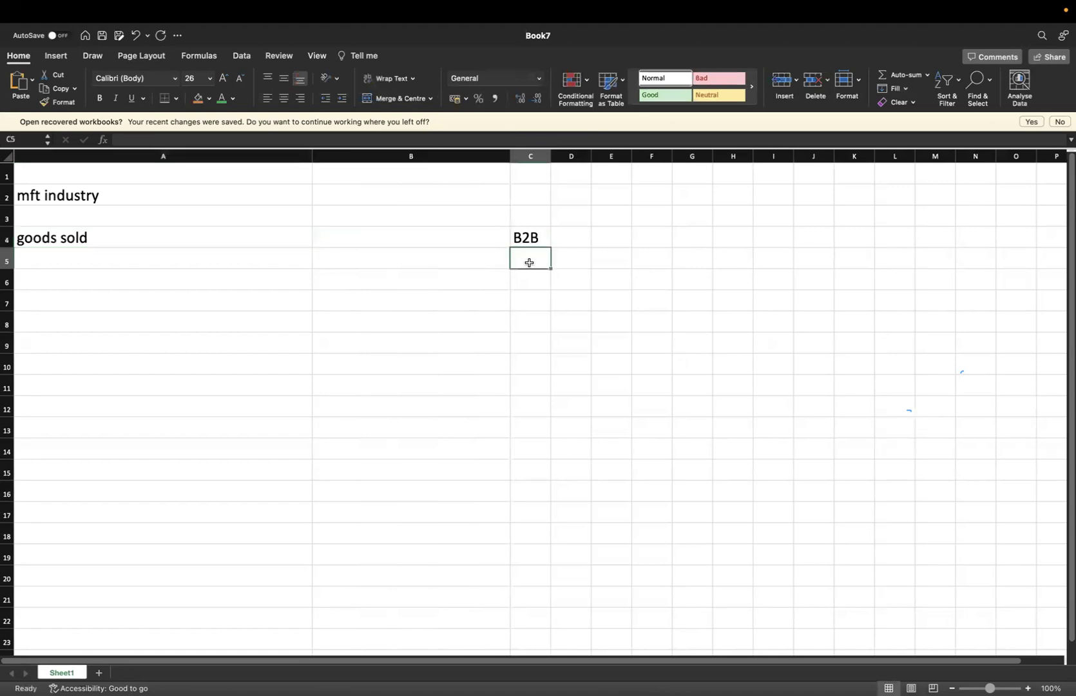
text(B2C)
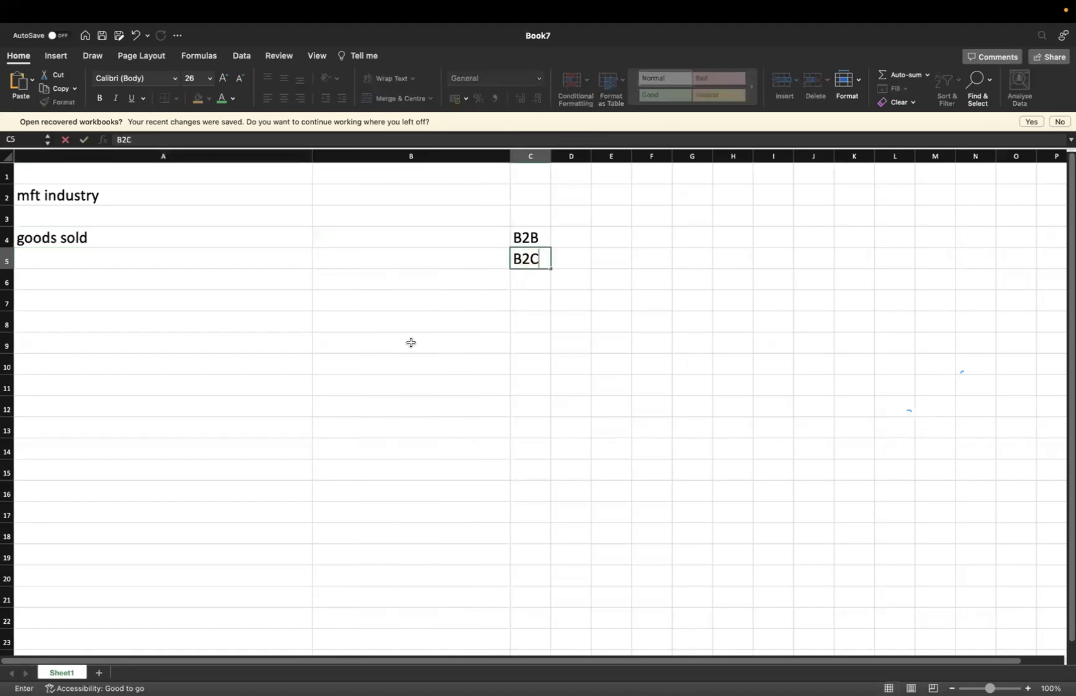
click(411, 342)
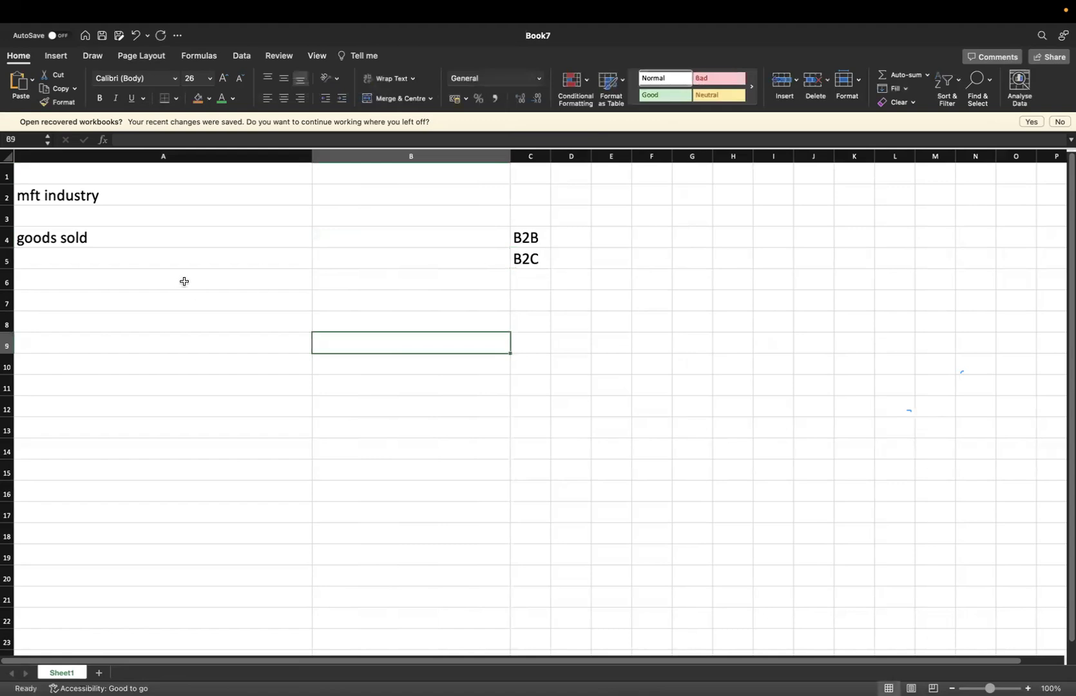
Add 'goods sold' in A5 and append each customer's name to the A4 and A5 labels
double_click(193, 241)
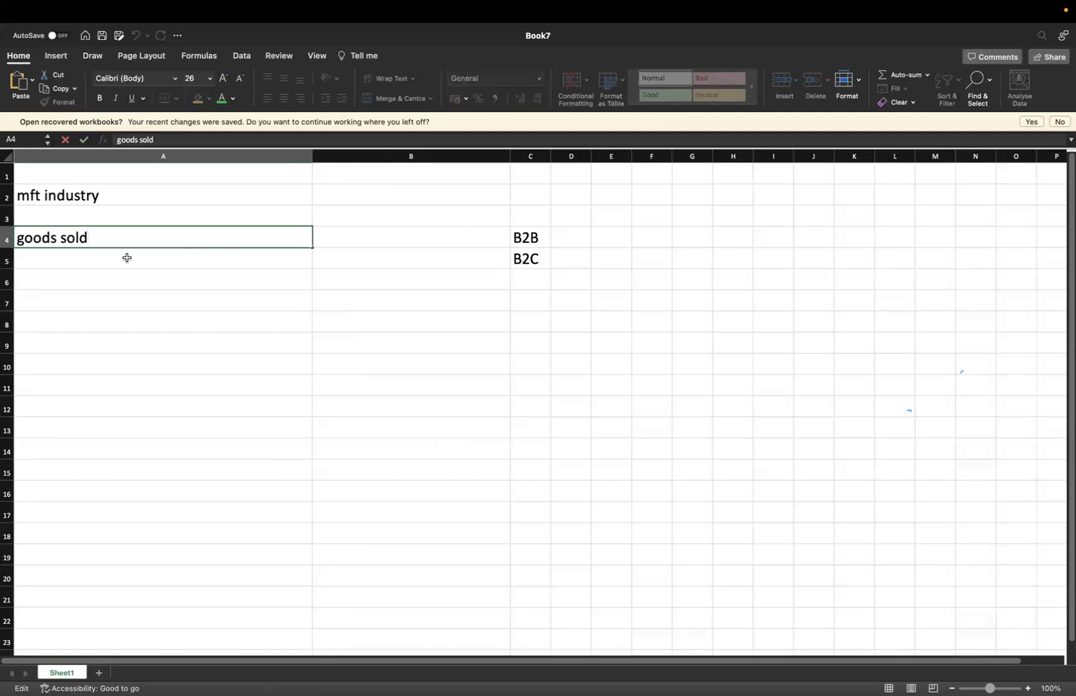
click(71, 256)
text(goods sold)
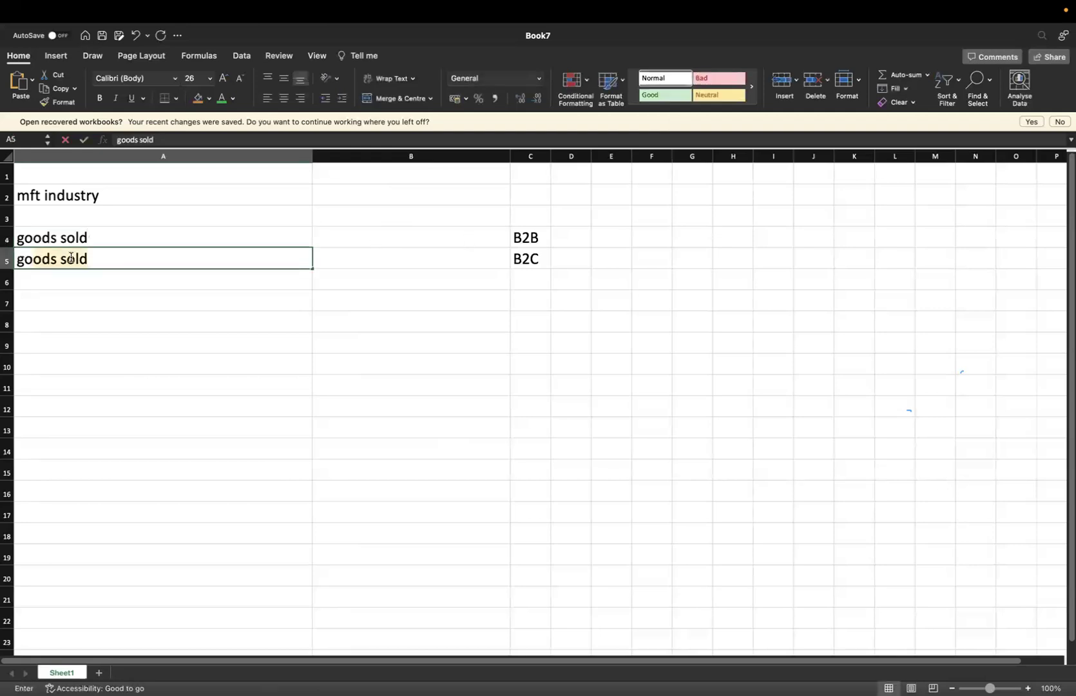
click(120, 260)
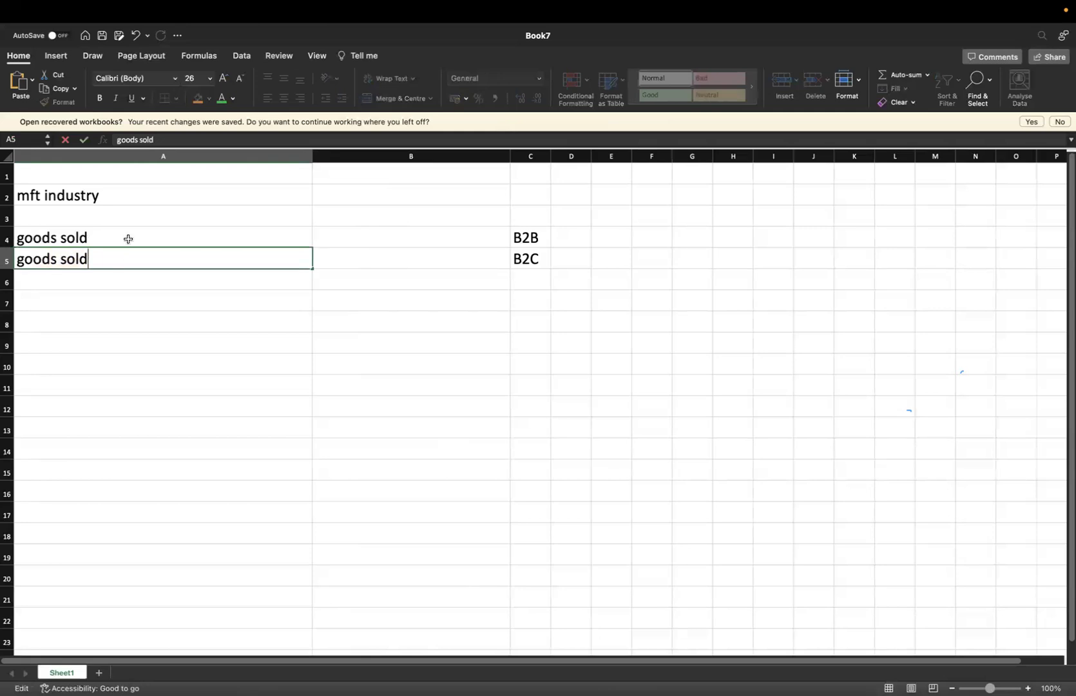
double_click(129, 239)
text(-- )
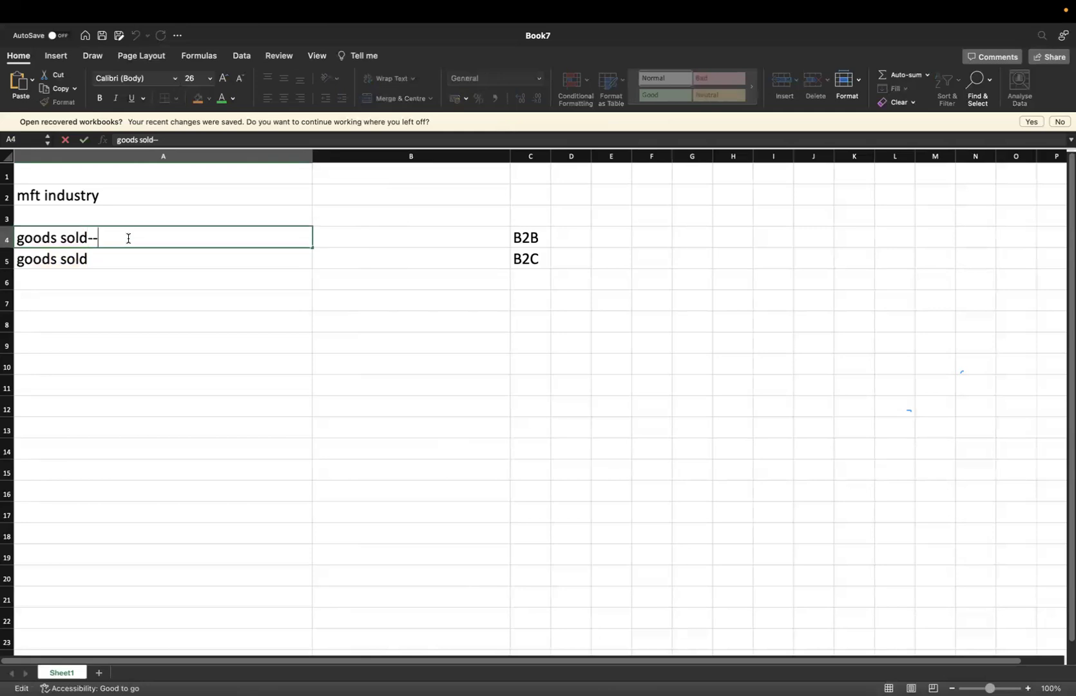
text(bawa tent house)
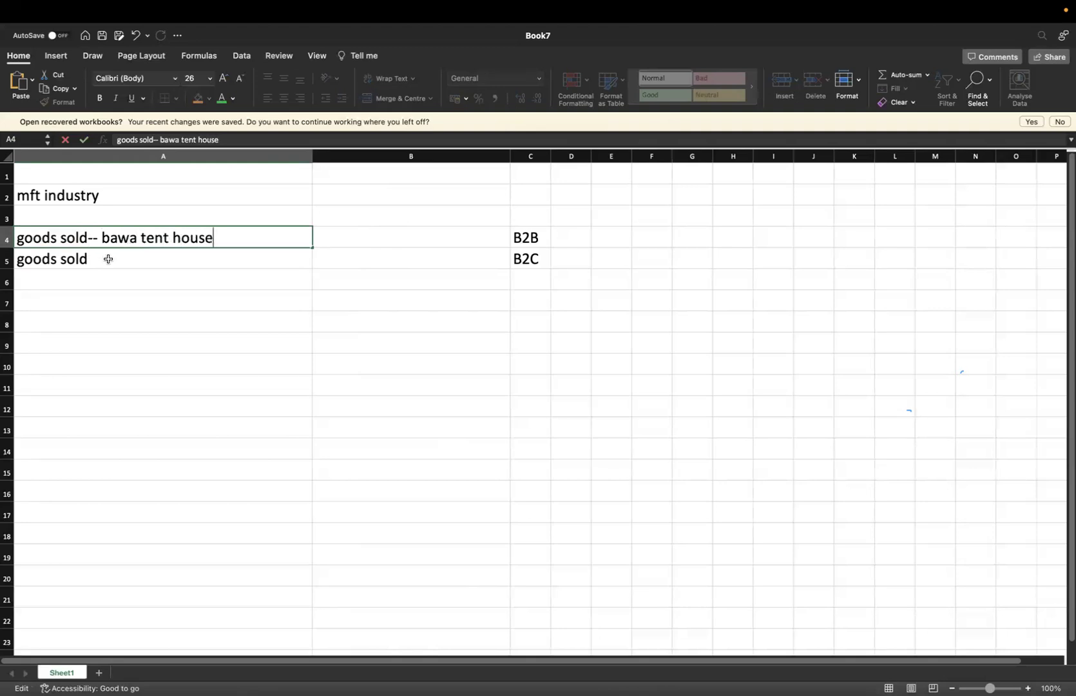
double_click(108, 260)
text(- lata)
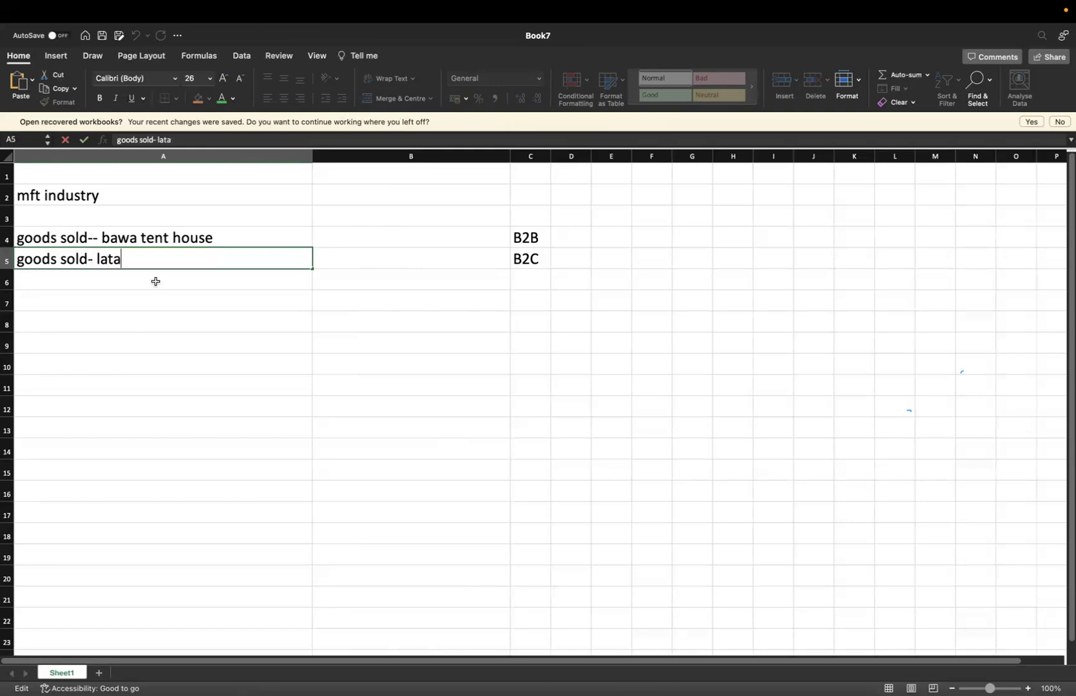
click(192, 315)
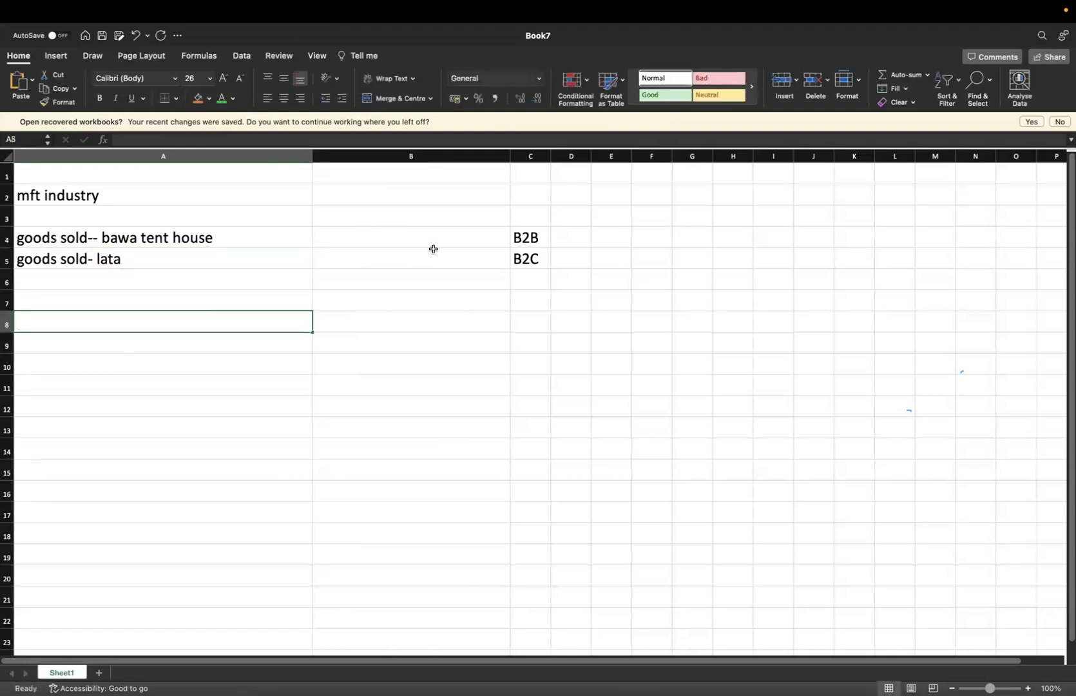
click(419, 239)
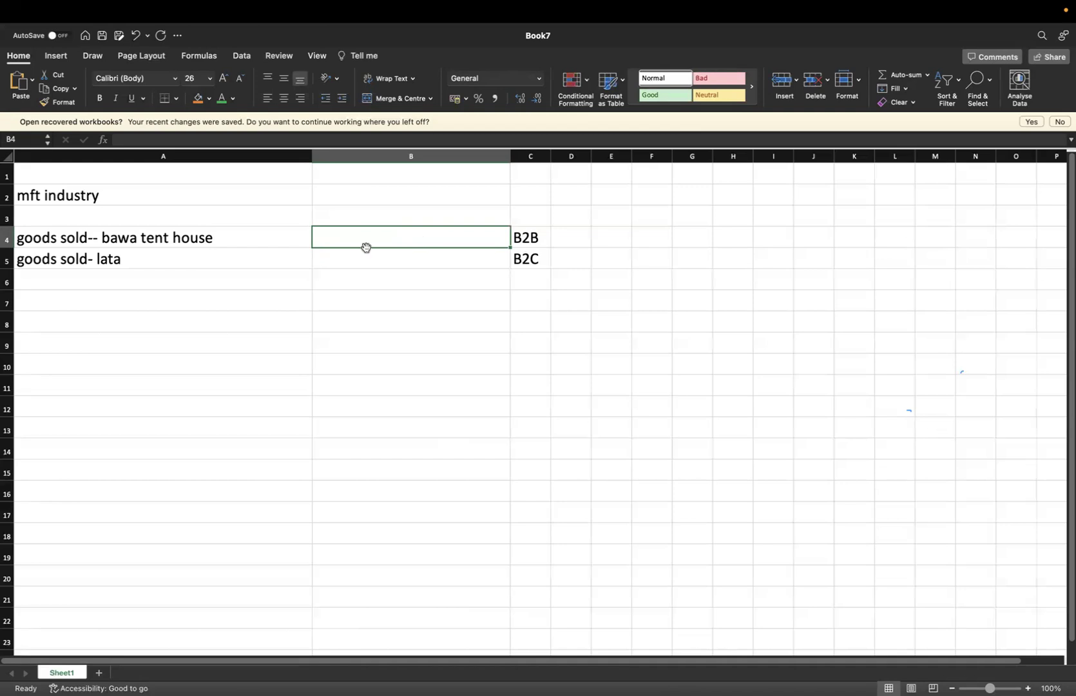
Append '( service )' to both goods sold labels in A4 and A5
double_click(243, 242)
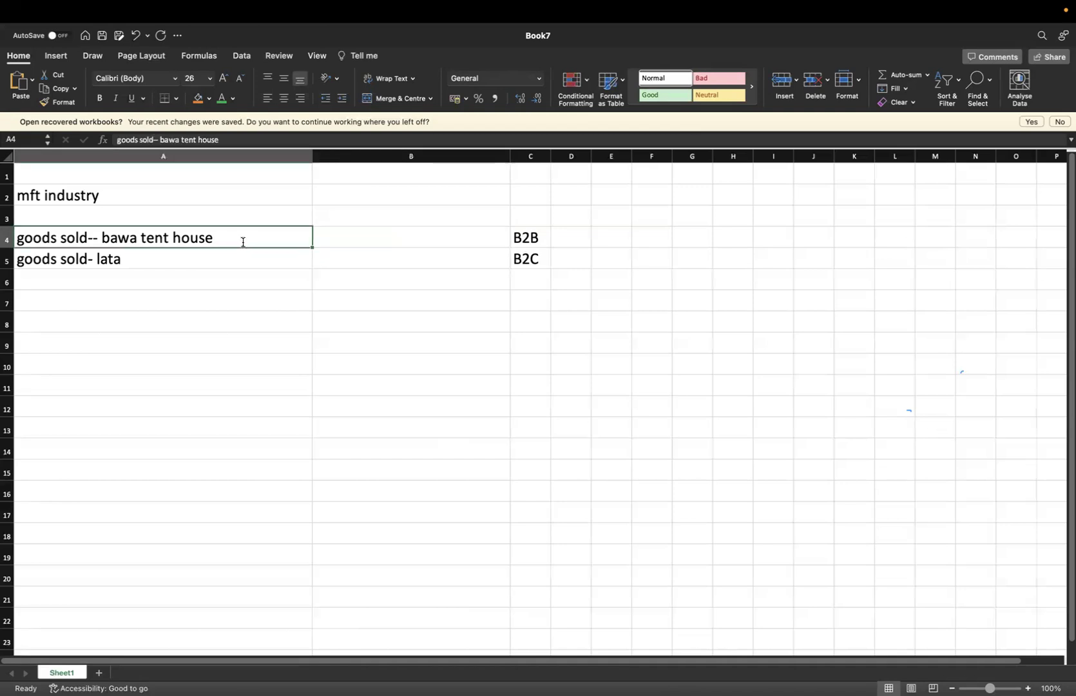
text(()
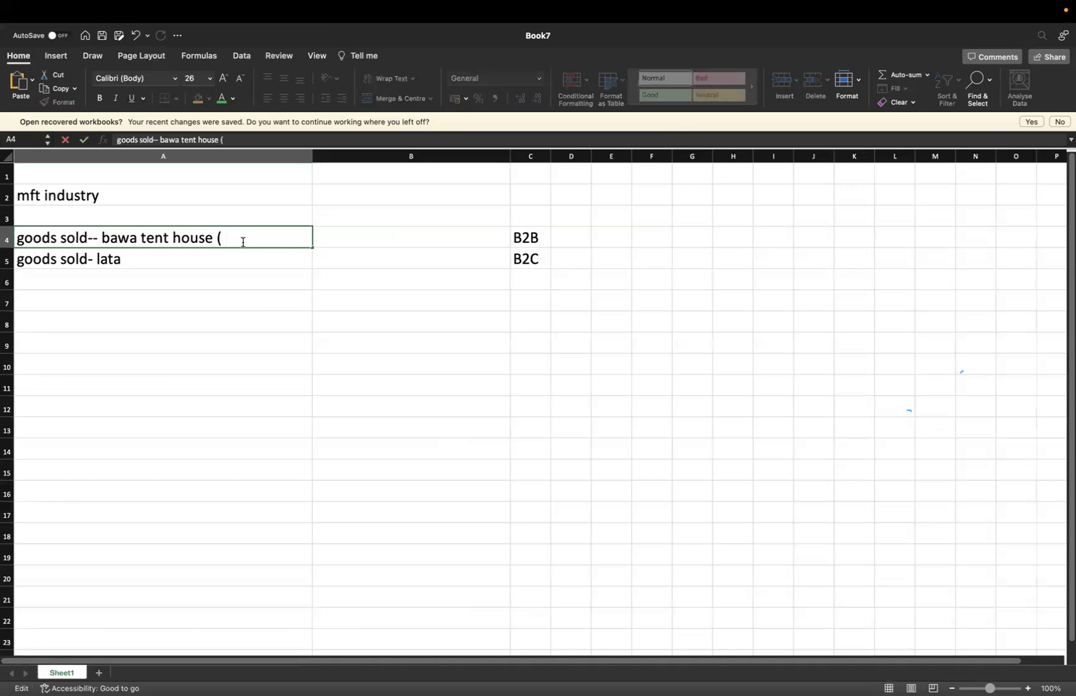
text( service ))
double_click(214, 259)
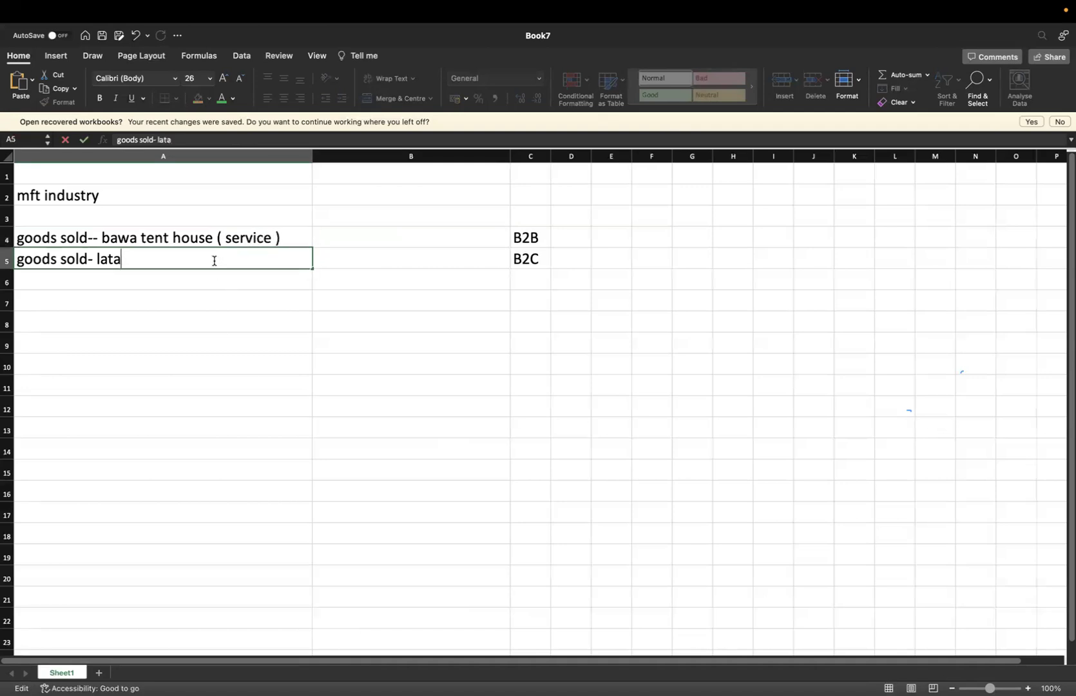
text(( service 0)
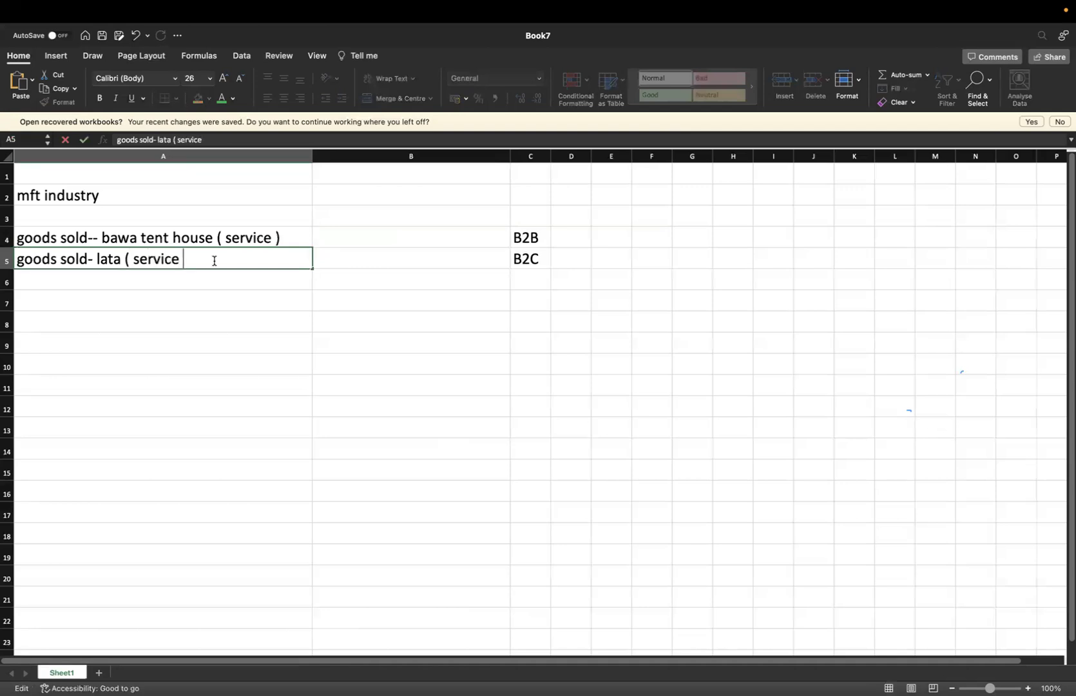
key(BackSpace)
text())
click(431, 242)
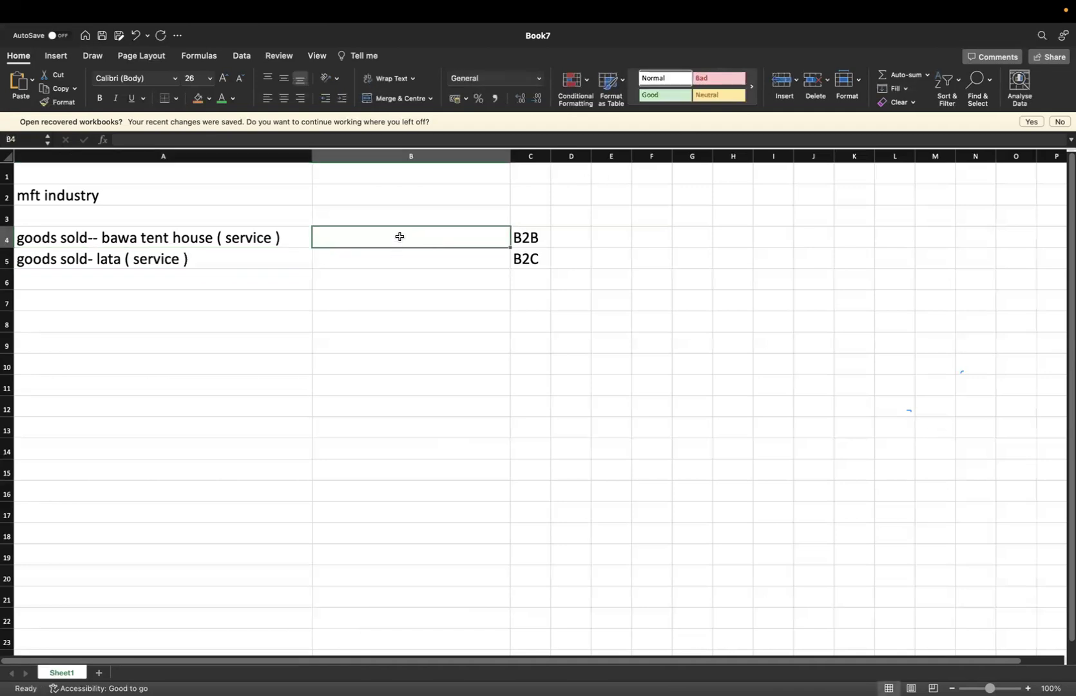
Enter sale amounts 12000 in B4 and 5000 in B5
text(12000)
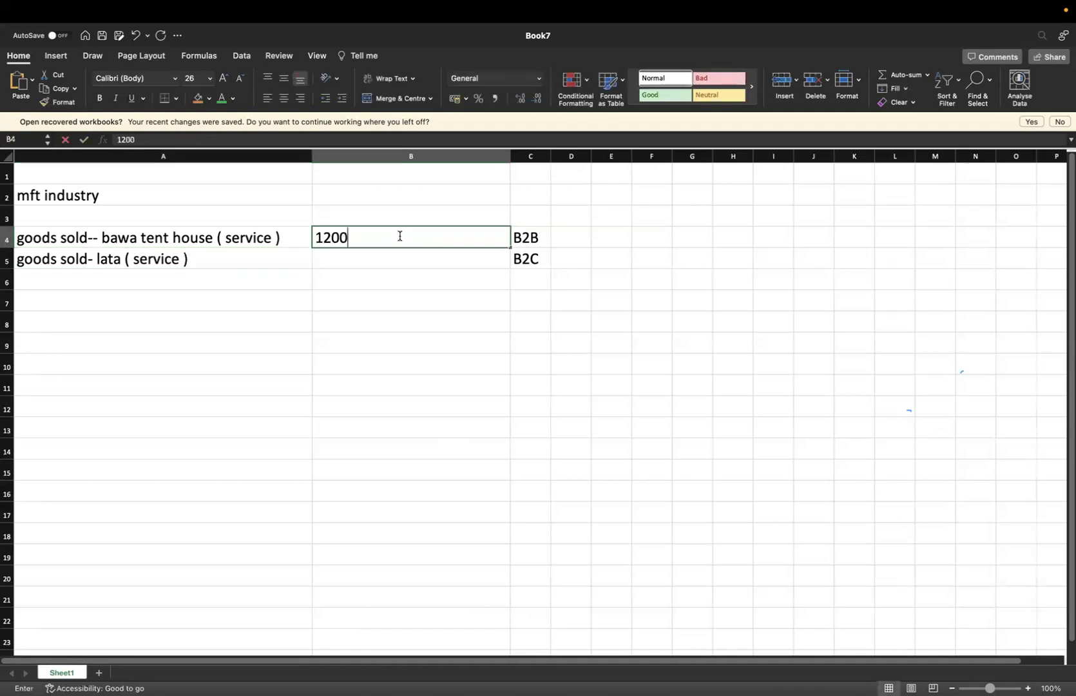
click(379, 264)
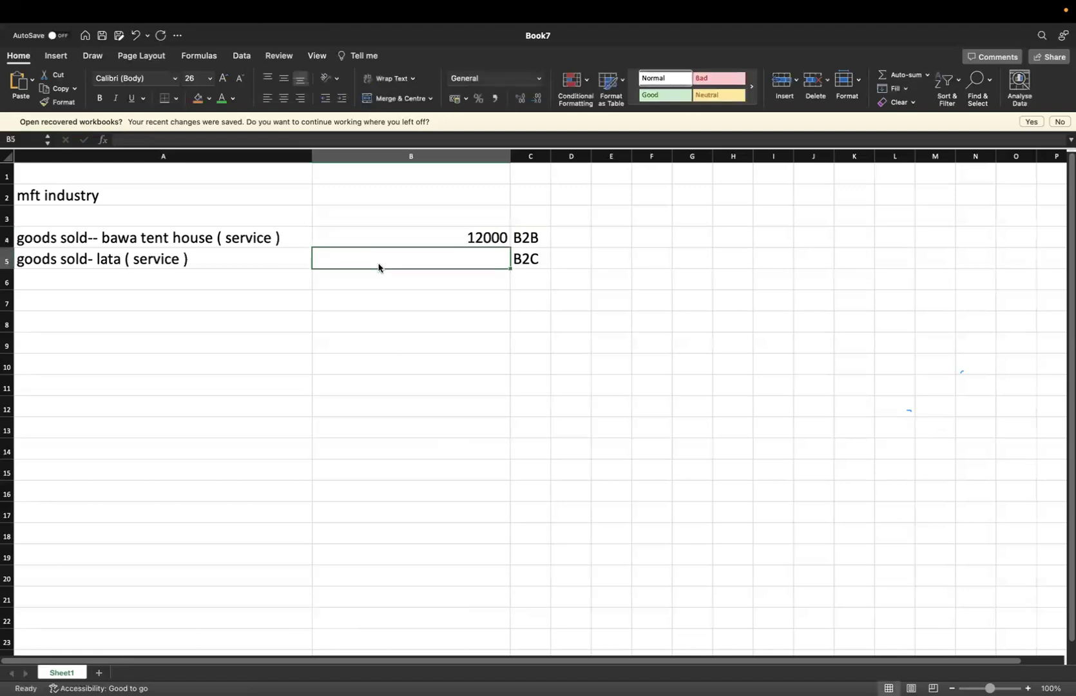
text(5000)
click(539, 340)
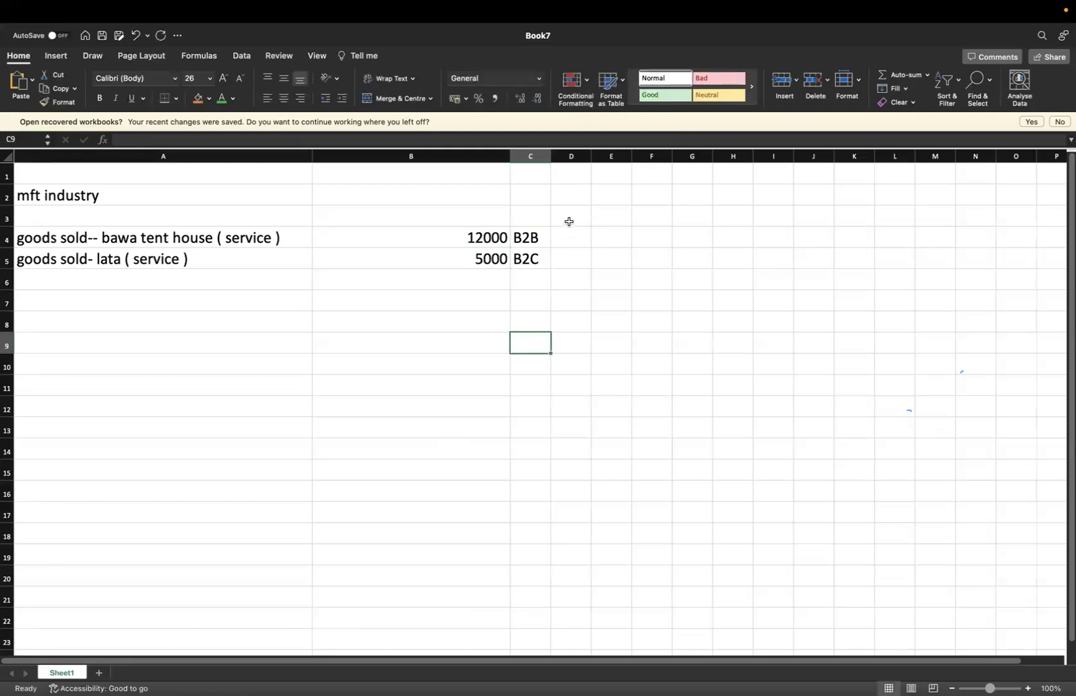
Enter an 18% rate in D4 and D5 and type the heading 'gst' in E3
click(569, 223)
click(570, 240)
text(18%)
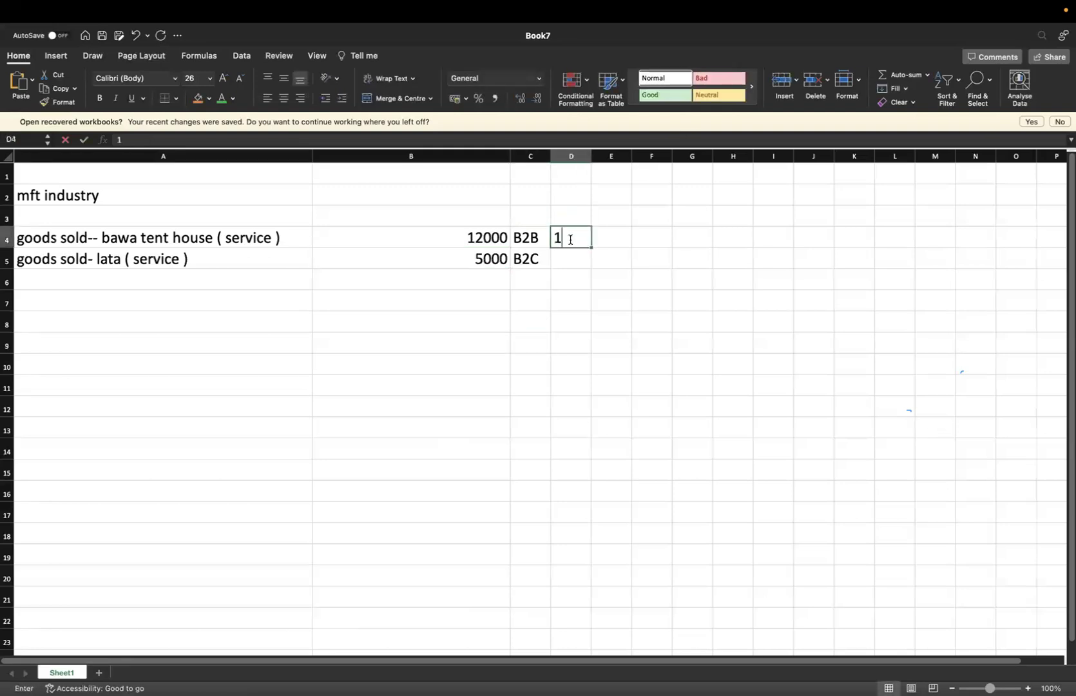
click(571, 265)
text(185)
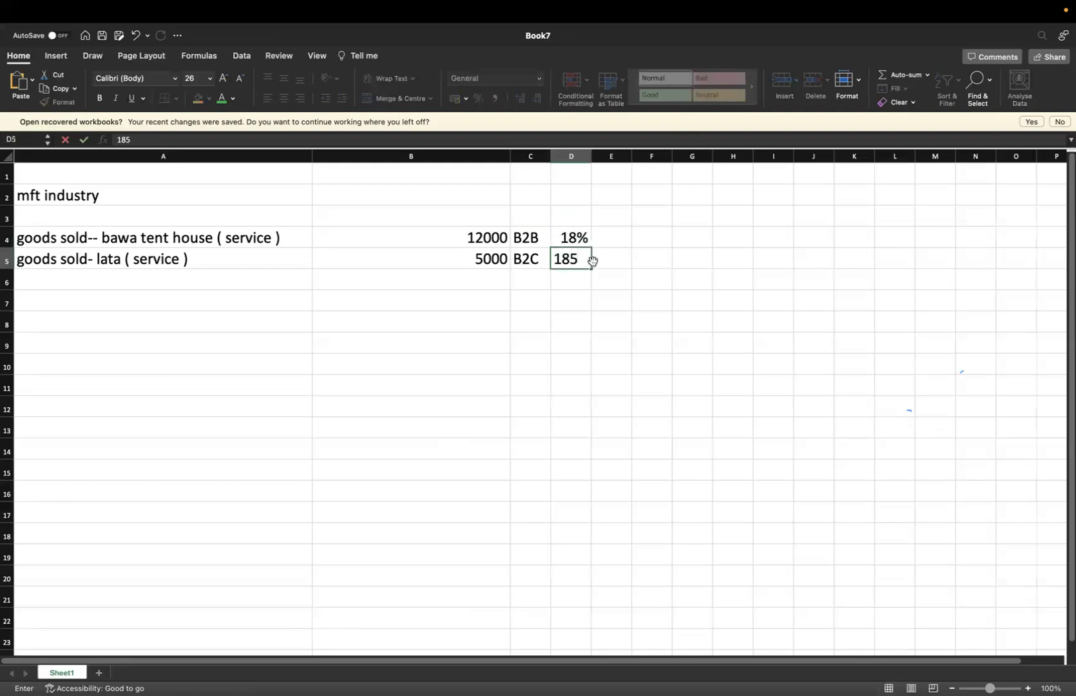
key(BackSpace)
text(%)
click(617, 223)
text(gst)
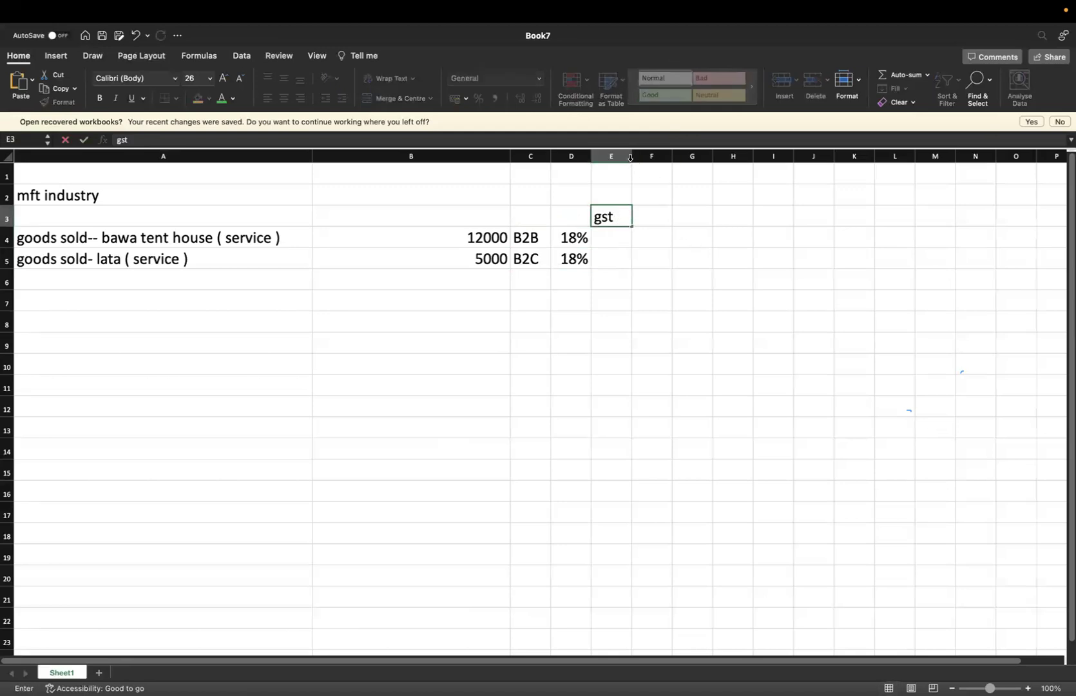
Store the gst heading, widen column E, and enter =B4*D4 in E4 for 2160
click(636, 342)
drag(632, 156, 732, 156)
click(618, 235)
text(=)
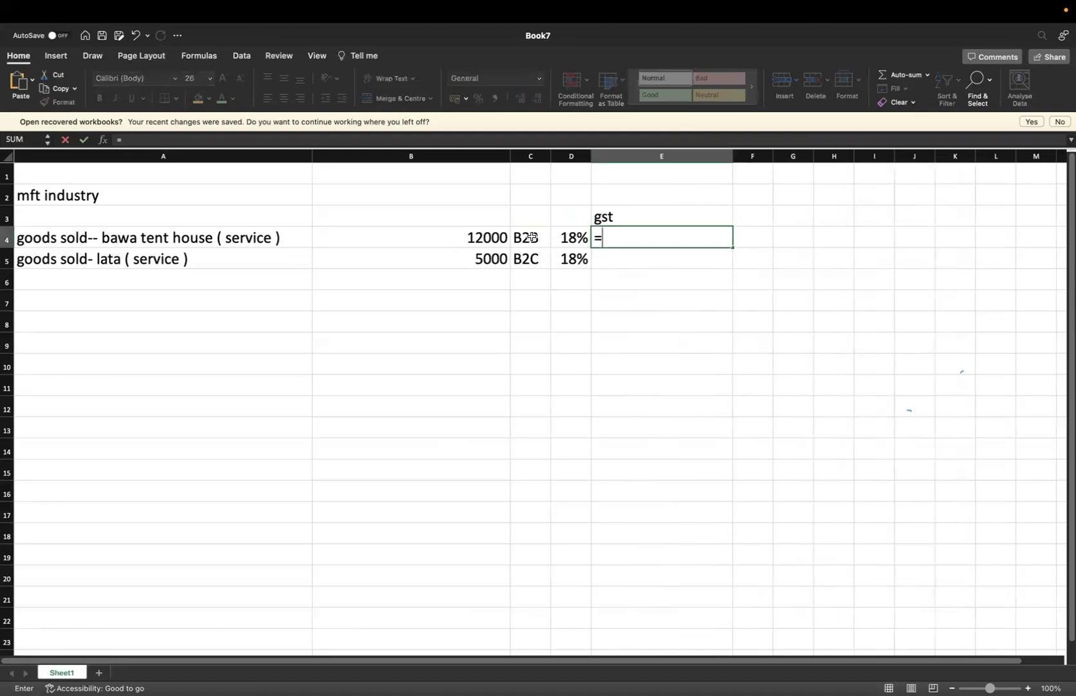
click(488, 239)
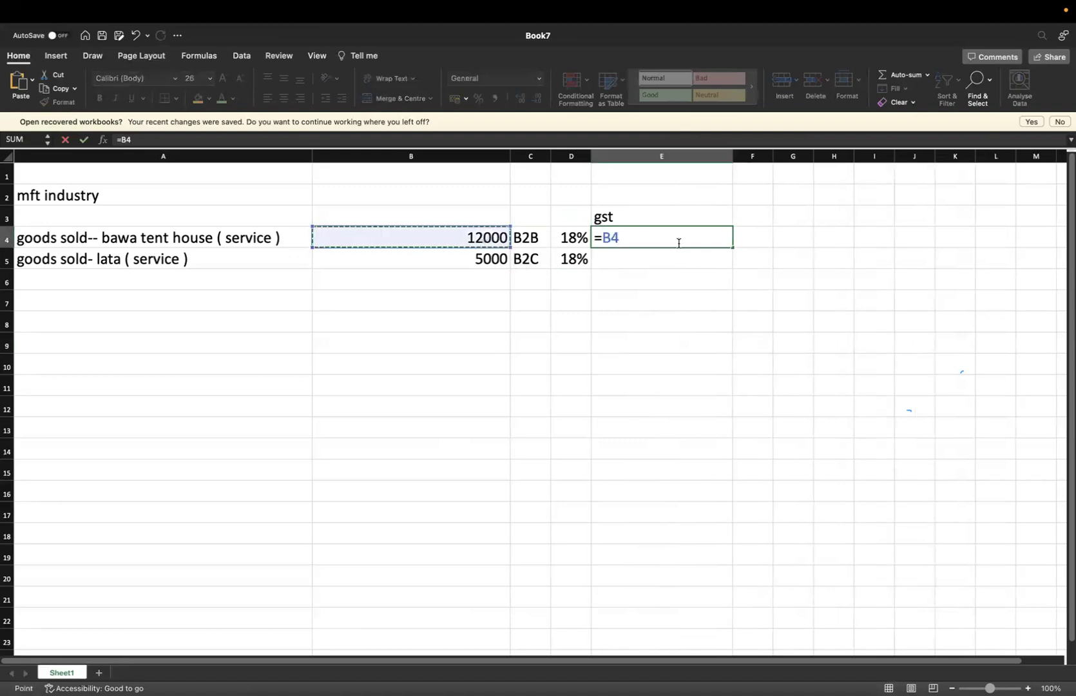
text(*)
click(576, 241)
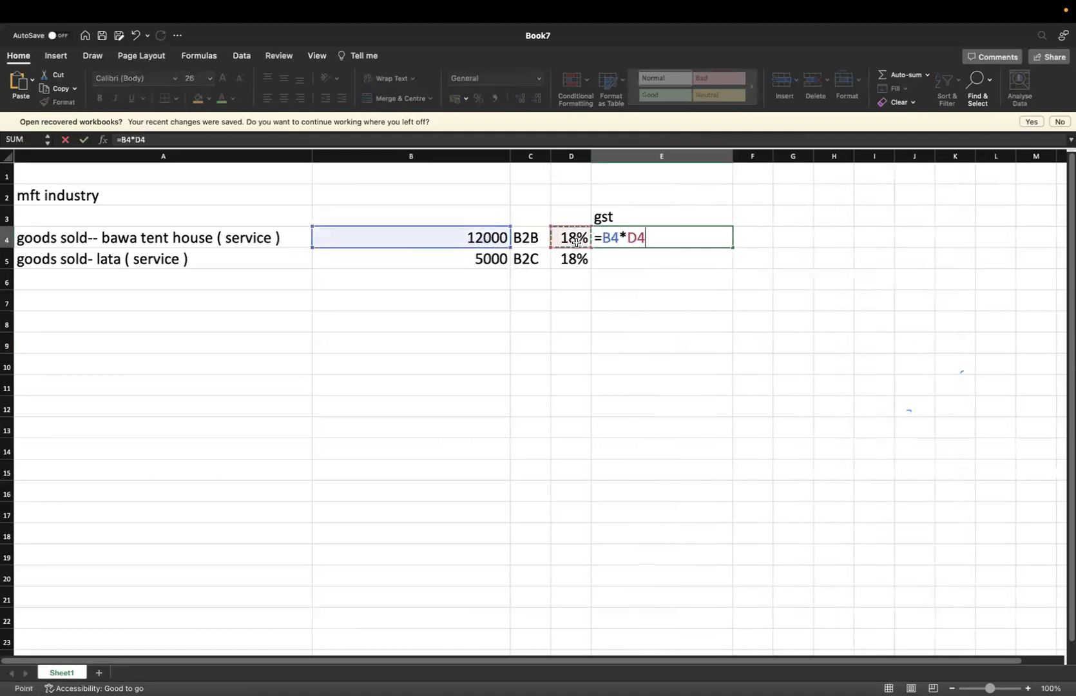
key(Return)
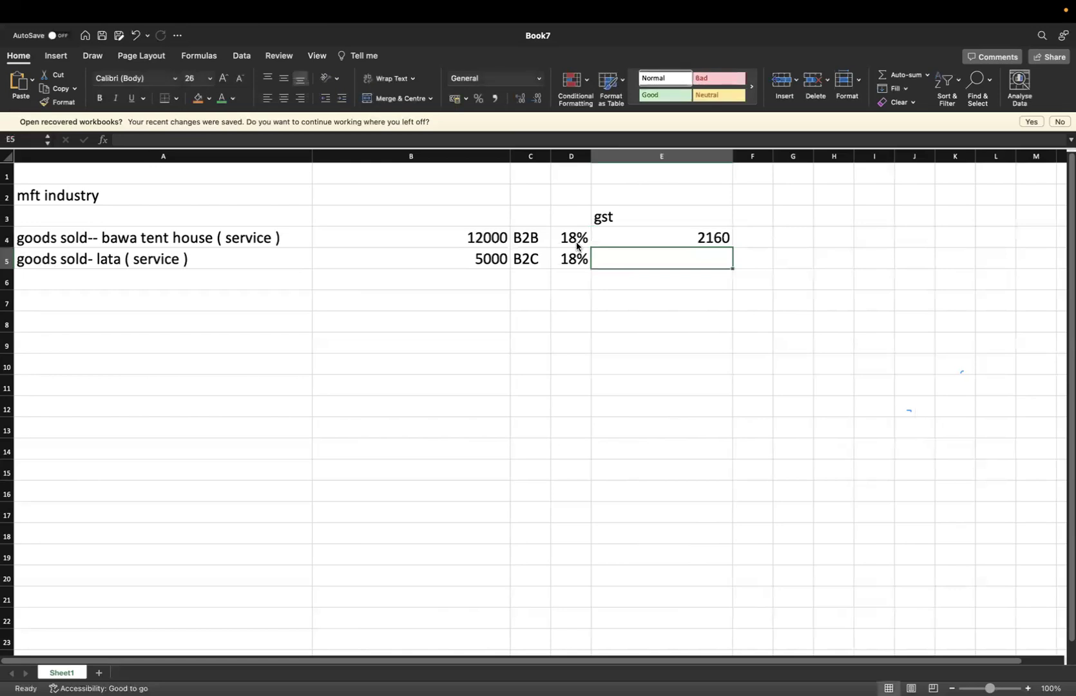
Enter =B5*D5 in E5 for 900 GST and widen column F
text(=)
click(503, 259)
text(*)
click(577, 265)
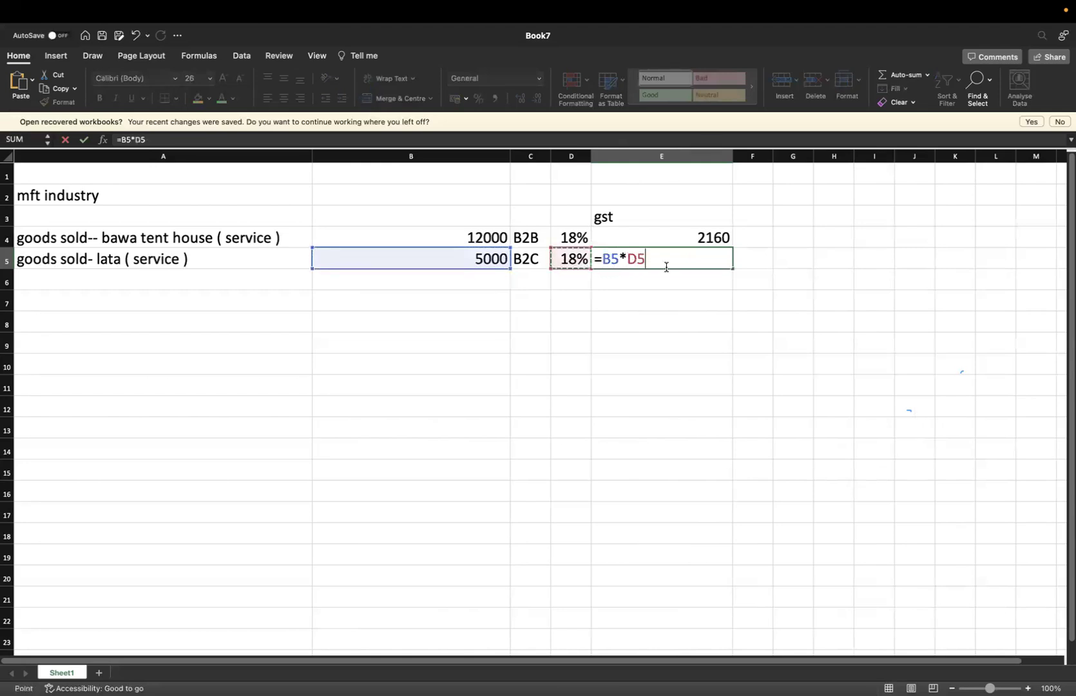
key(Return)
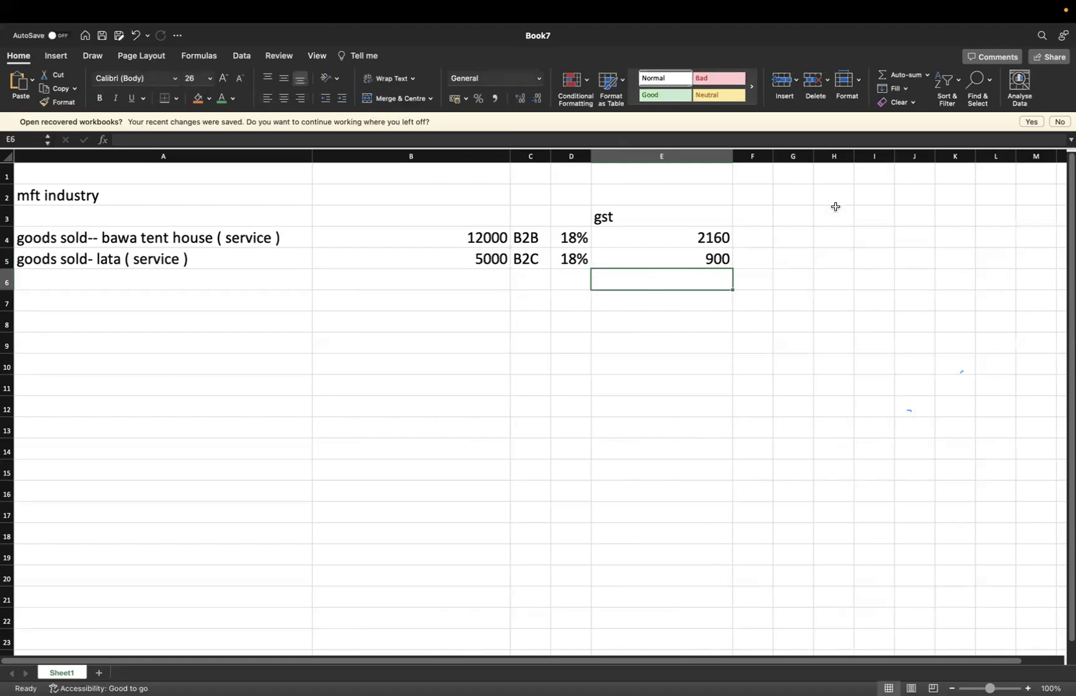
drag(772, 155, 853, 155)
Head column F 'Total invoice' and enter =12000+2160 in F4, giving 14160
click(753, 219)
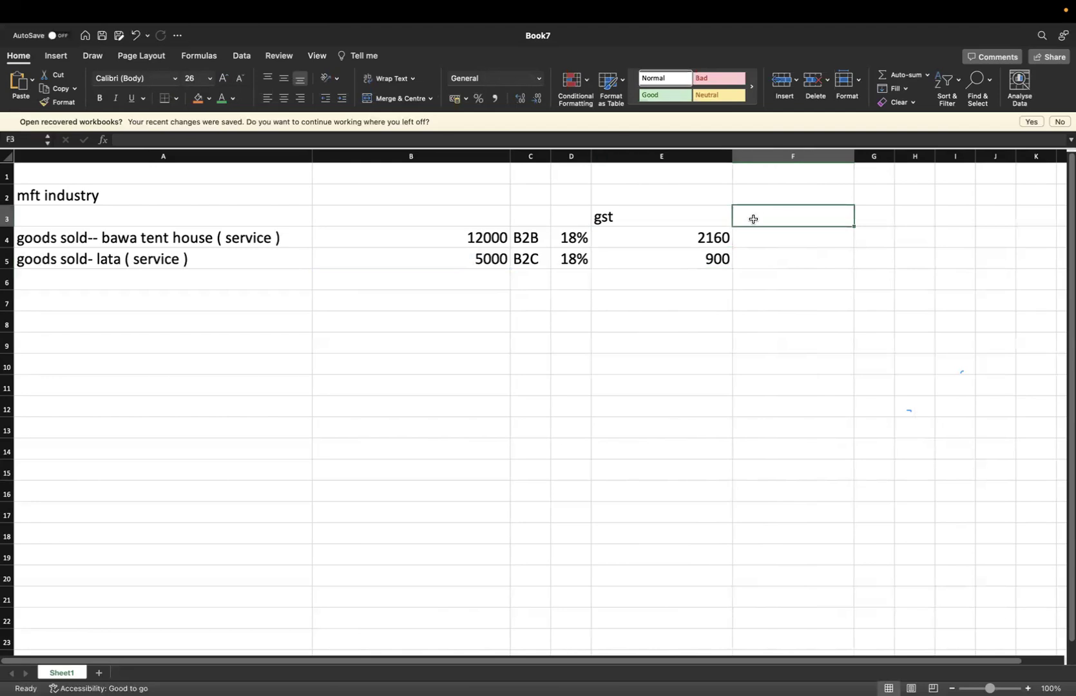
text(Total)
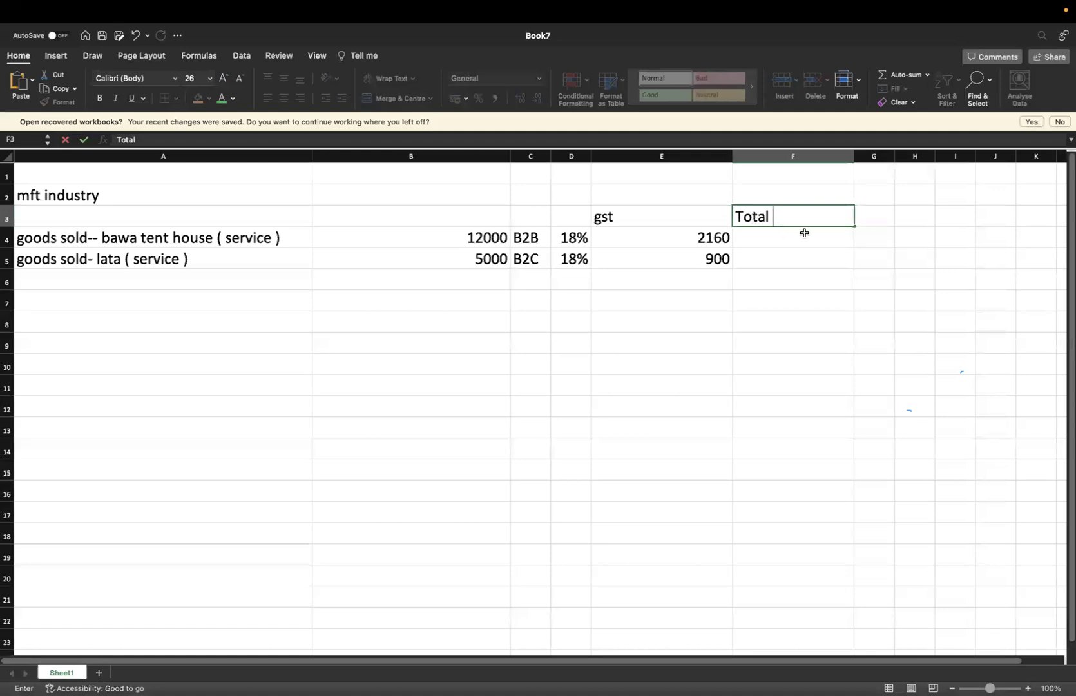
text(invoice)
click(771, 244)
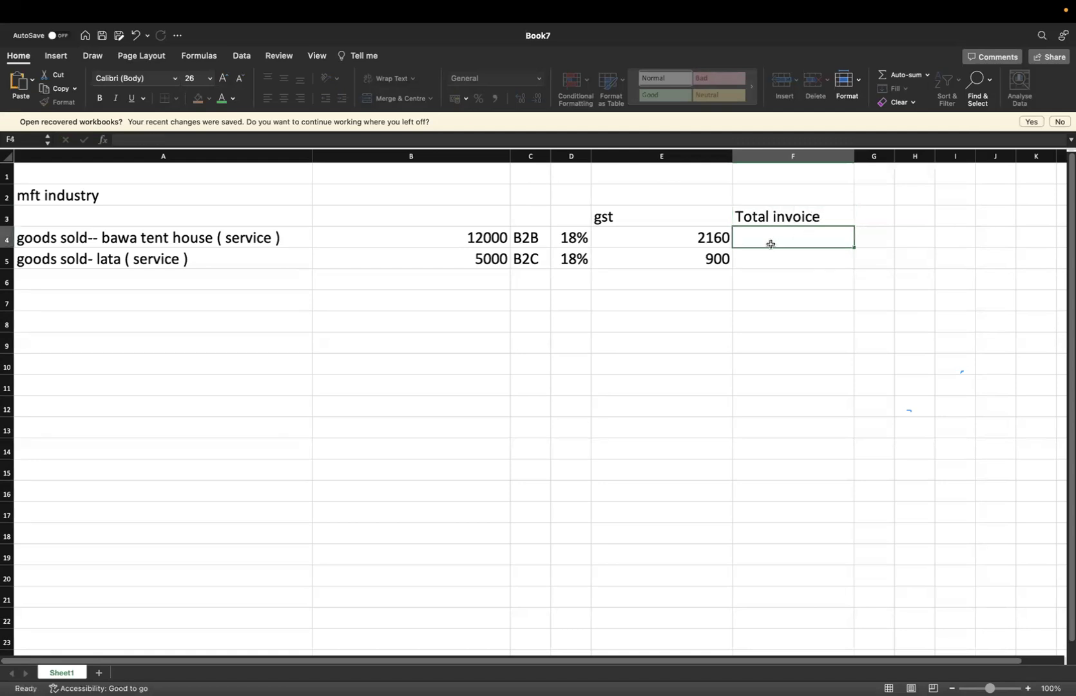
text(=1)
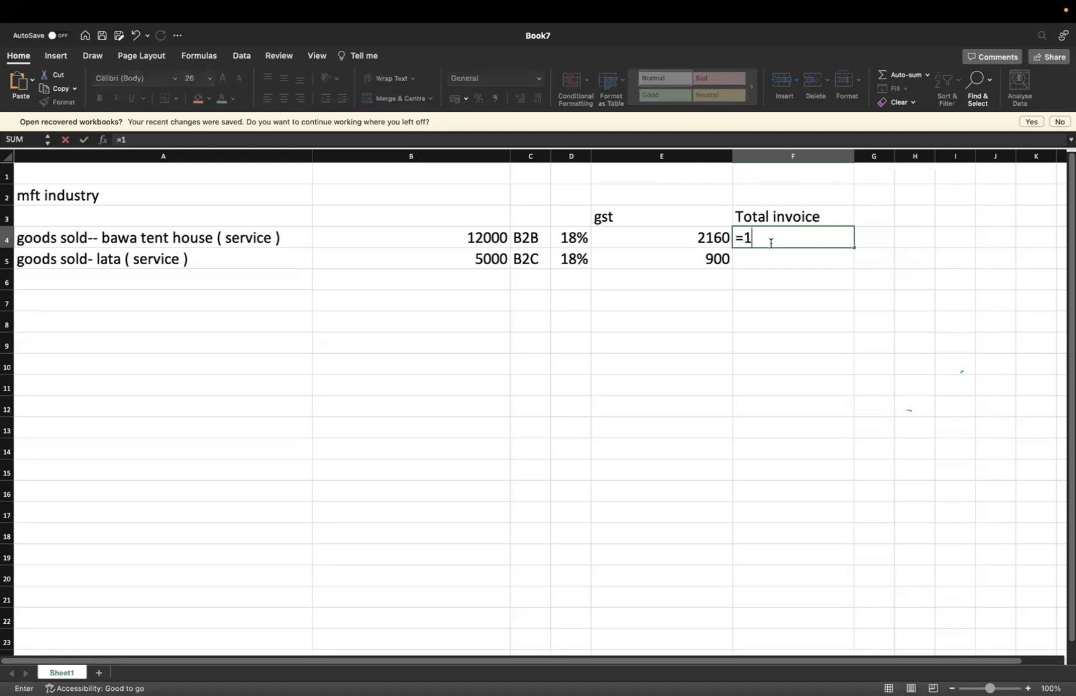
text(2000+2160)
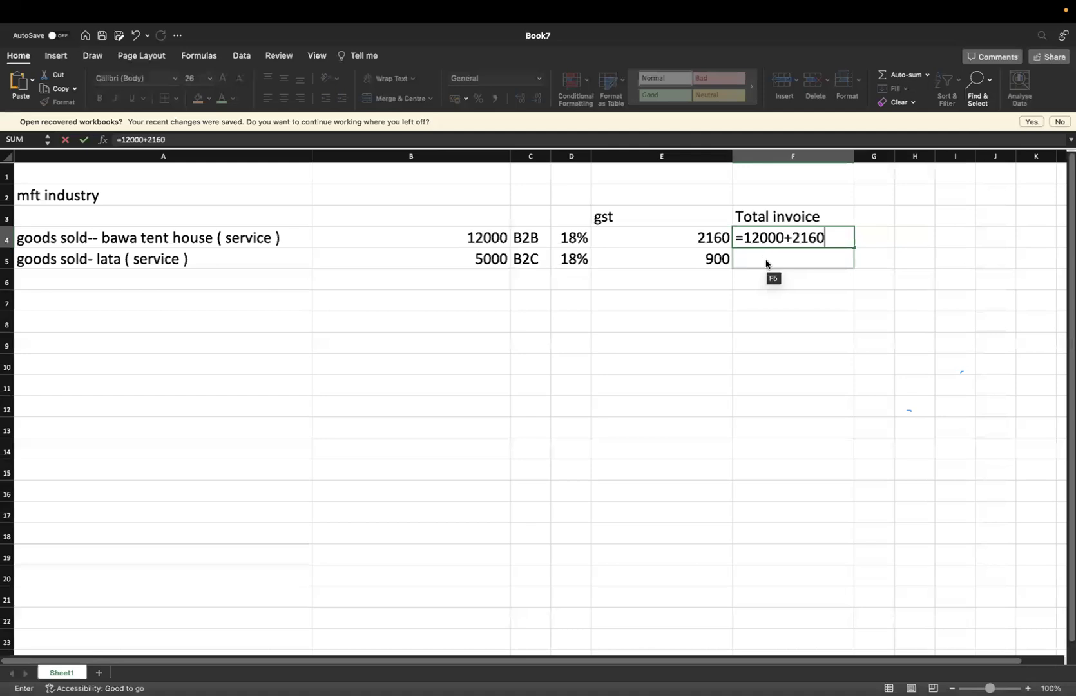
click(766, 260)
Enter =B5+E5 in F5 (5900) and =F4+F5 in F6 for a 20060 total
text(=)
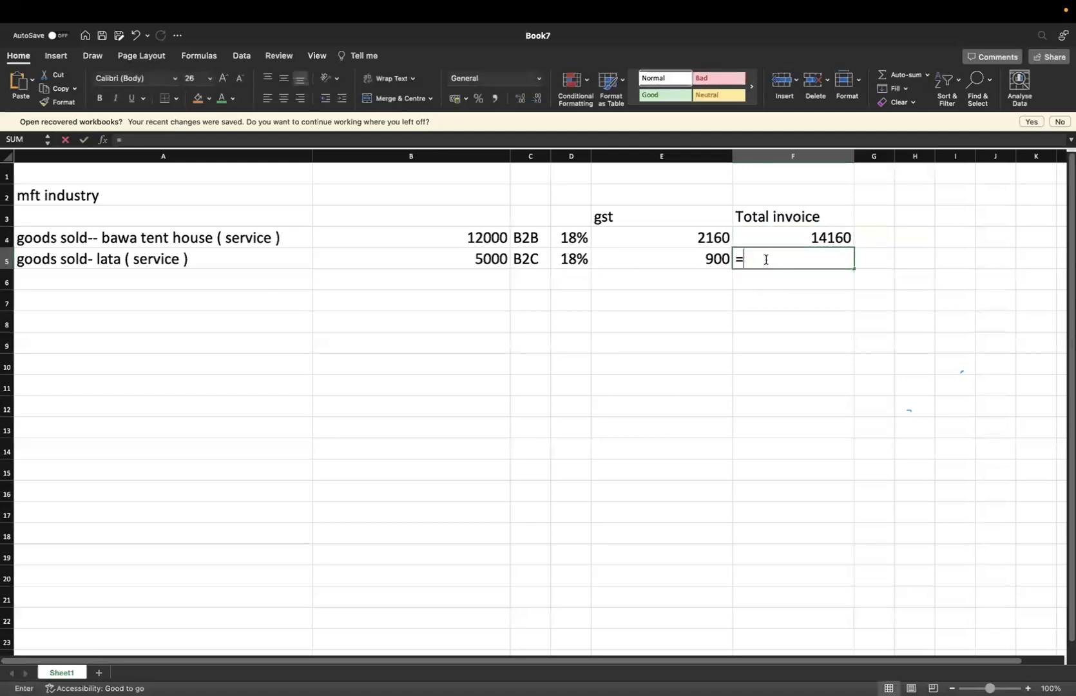
click(494, 260)
text(+)
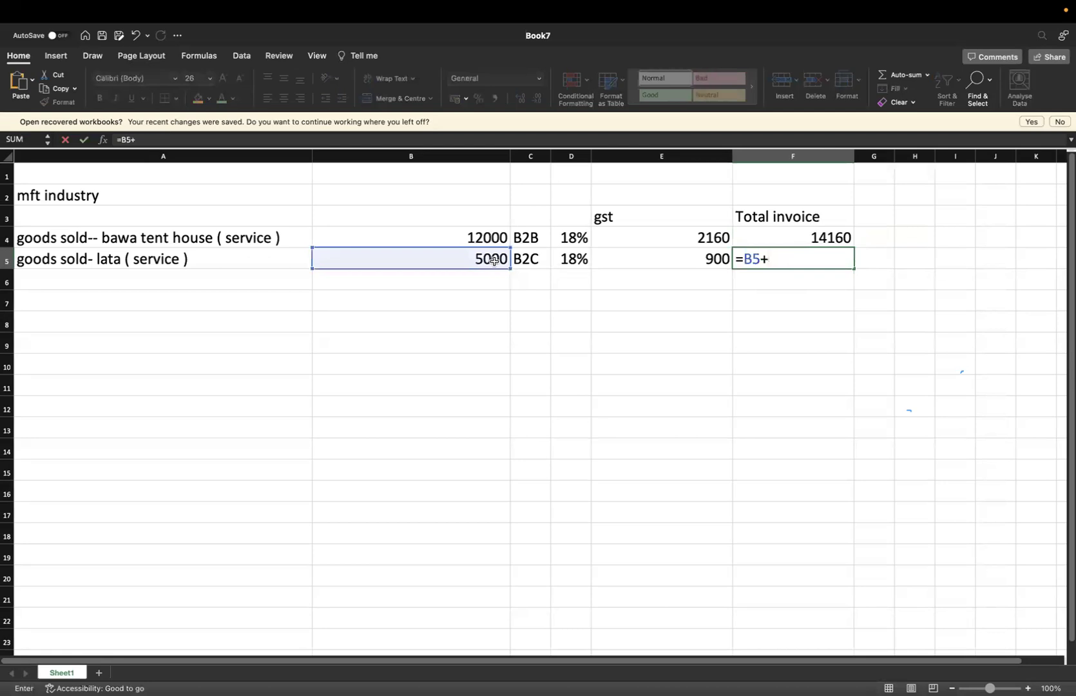
click(704, 257)
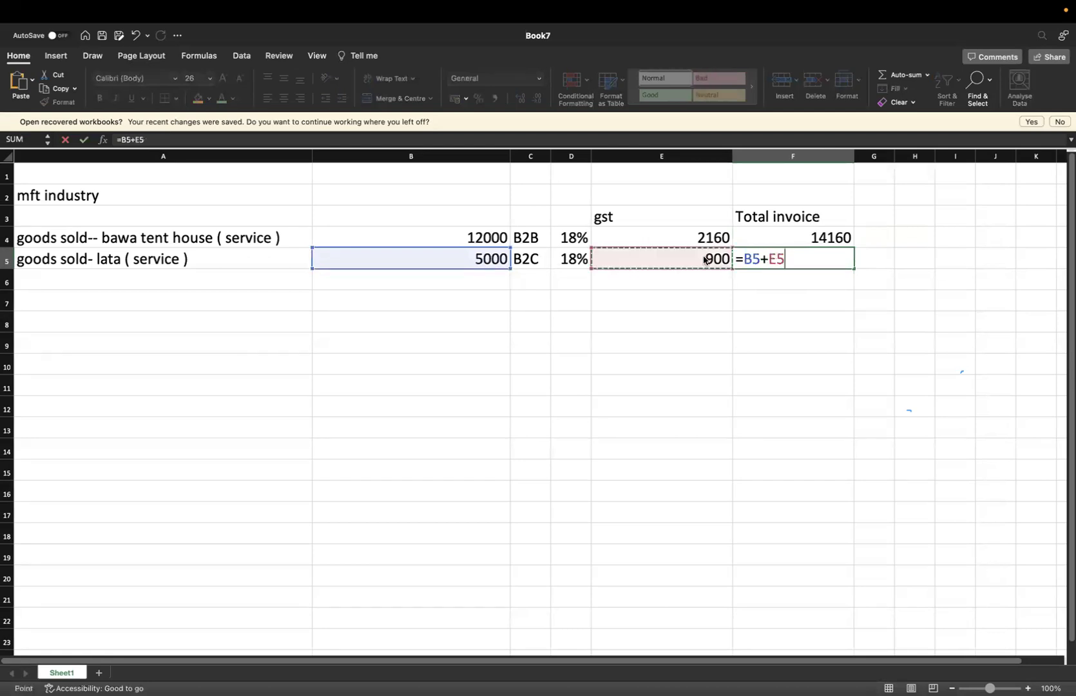
key(Return)
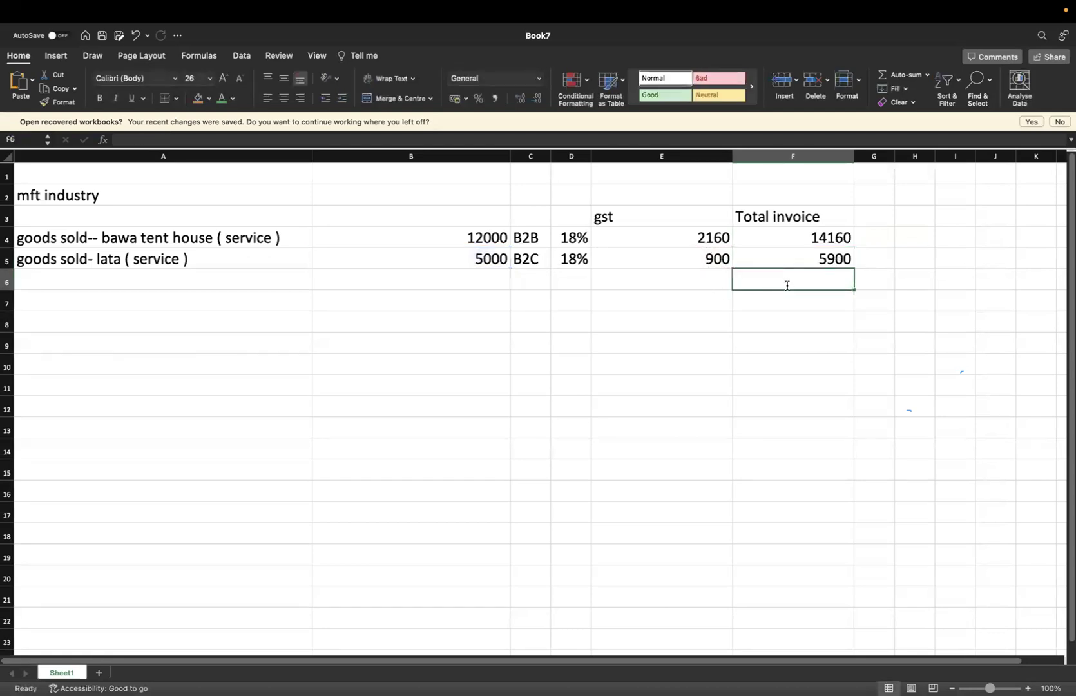
text(=)
click(833, 242)
text(+)
click(828, 257)
key(Return)
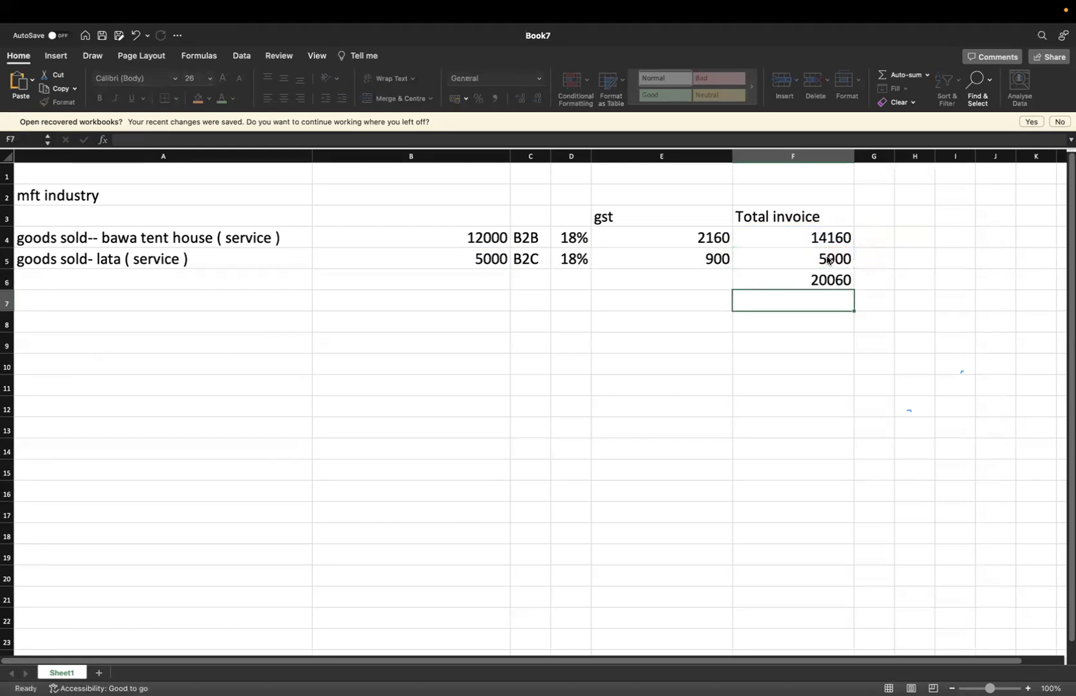
Total the two GST amounts in E6 with =E4+E5, giving 3060
click(693, 275)
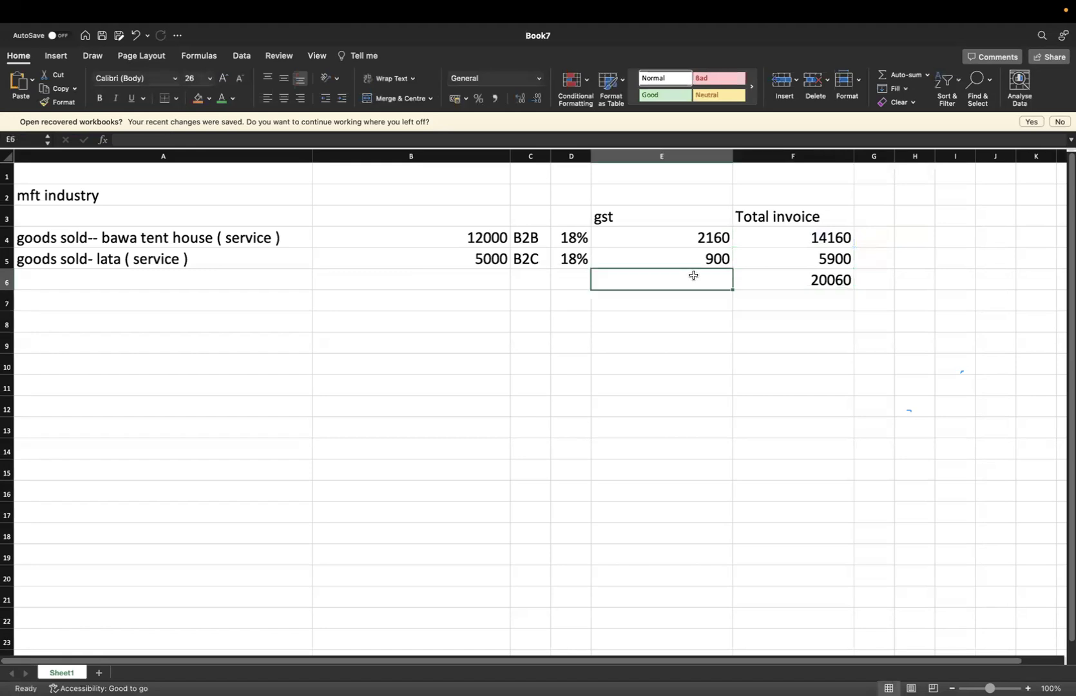
text(=)
click(702, 237)
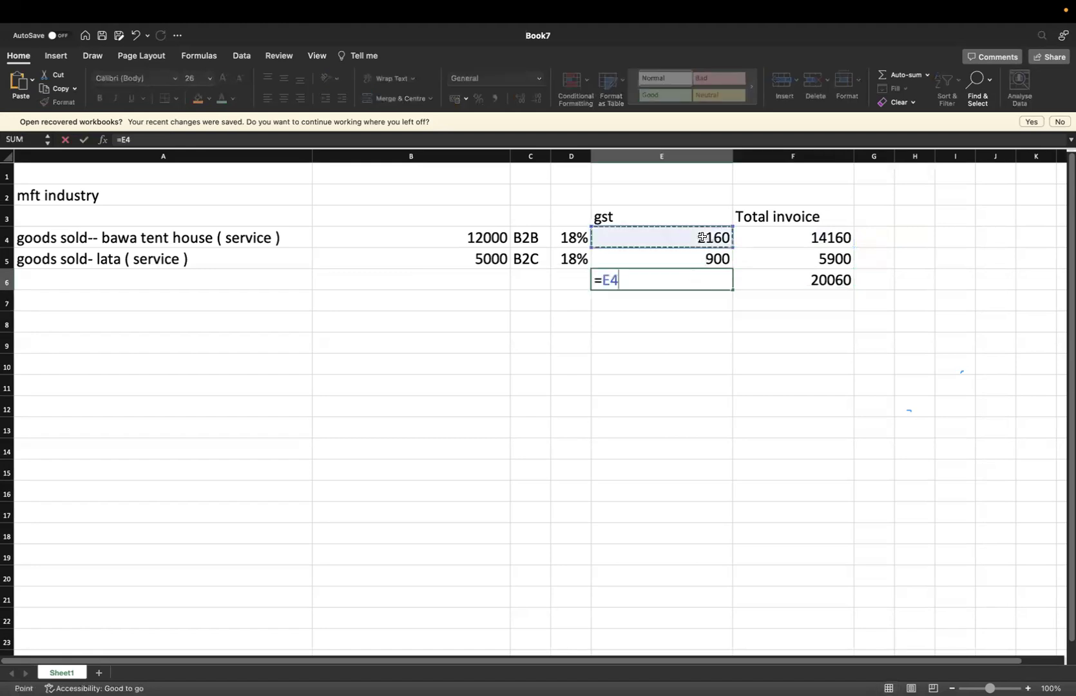
text(+)
click(707, 261)
key(Return)
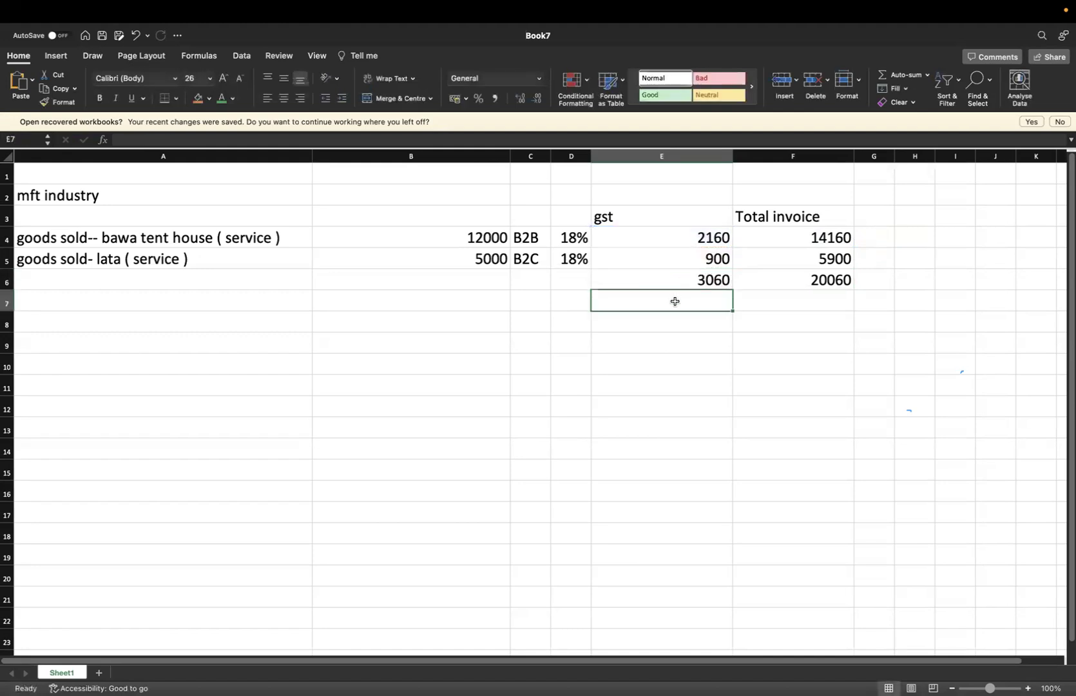
Add the 'gst received' label in E7 and begin editing the A2 title
text(gst )
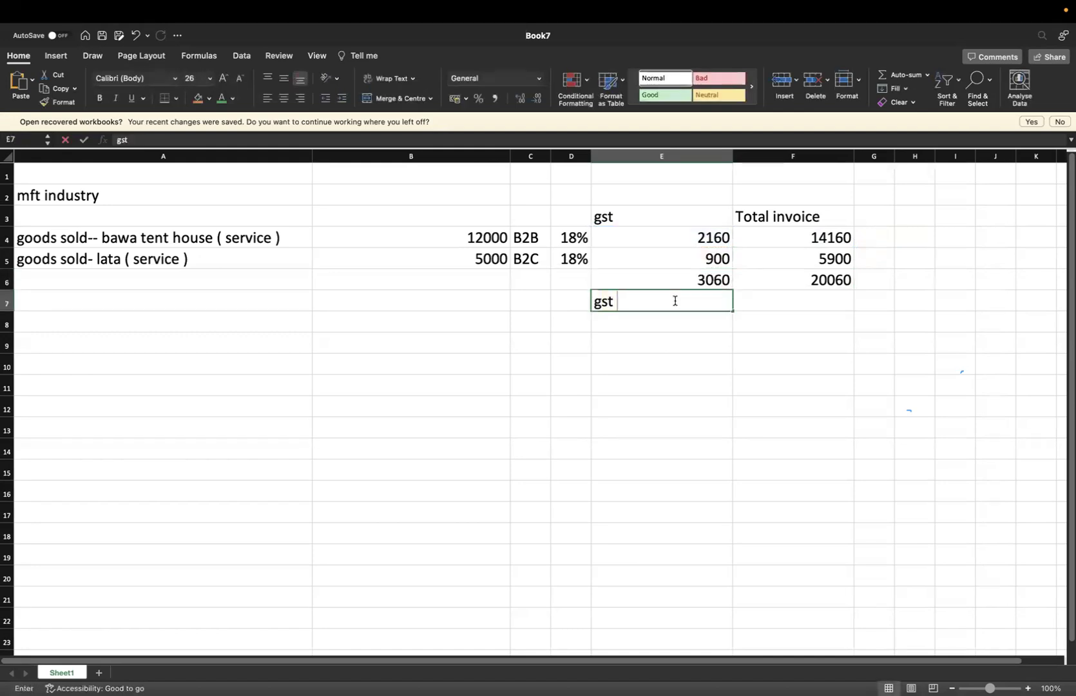
text(received)
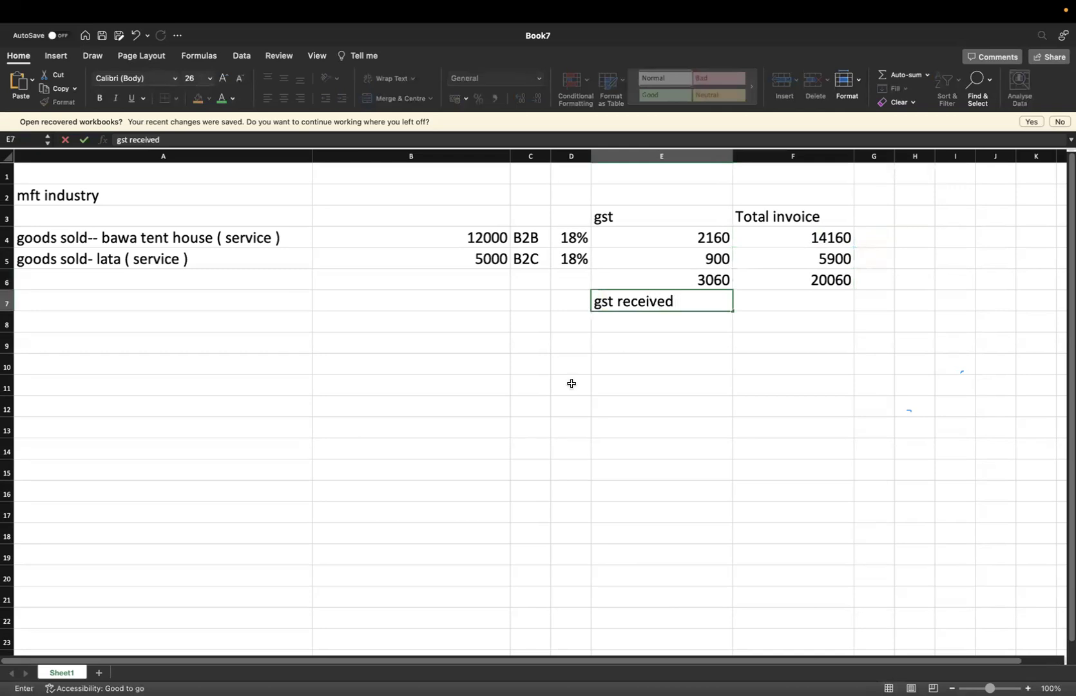
click(571, 383)
double_click(224, 196)
text(--)
key(BackSpace)
key(BackSpace)
key(BackSpace)
key(BackSpace)
key(BackSpace)
key(BackSpace)
key(BackSpace)
key(BackSpace)
key(BackSpace)
key(BackSpace)
key(BackSpace)
key(BackSpace)
key(BackSpace)
key(BackSpace)
Retitle A2 as 'service --' plus the service business name, then review the goods sold entries
text(service)
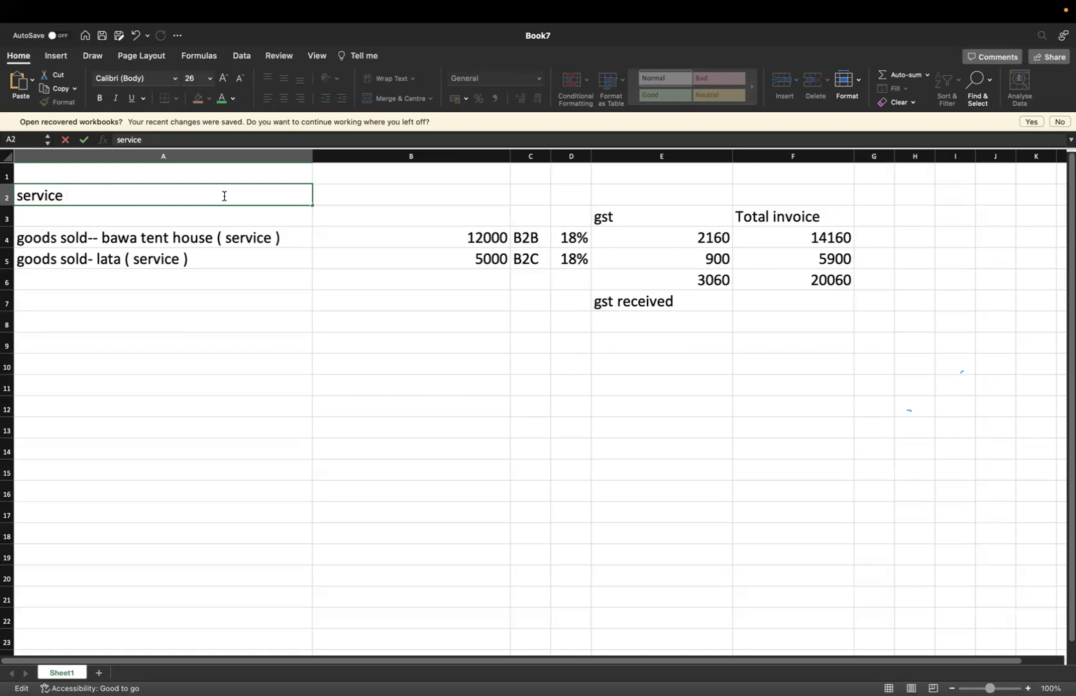
text( -- aman service )
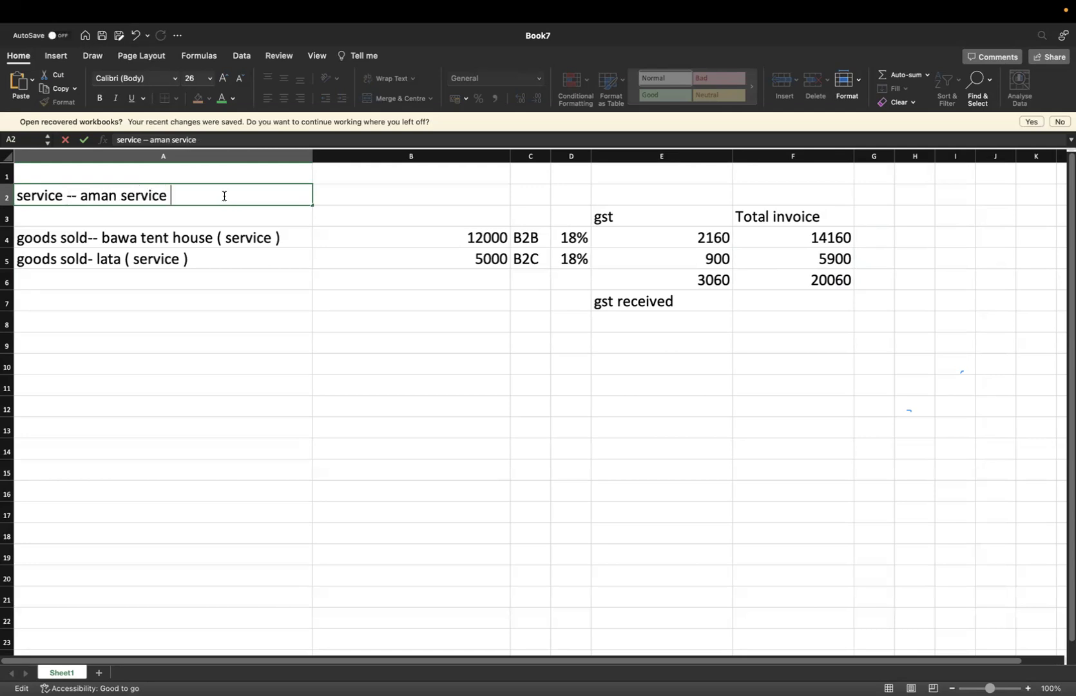
text(house)
click(228, 336)
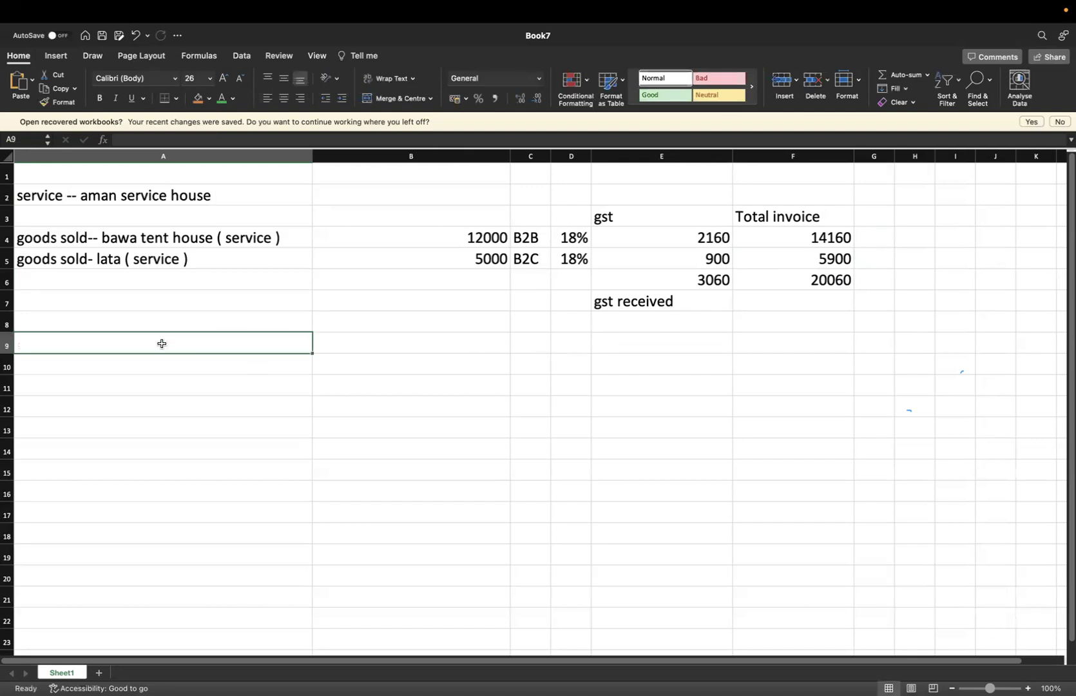
click(180, 264)
key(Up)
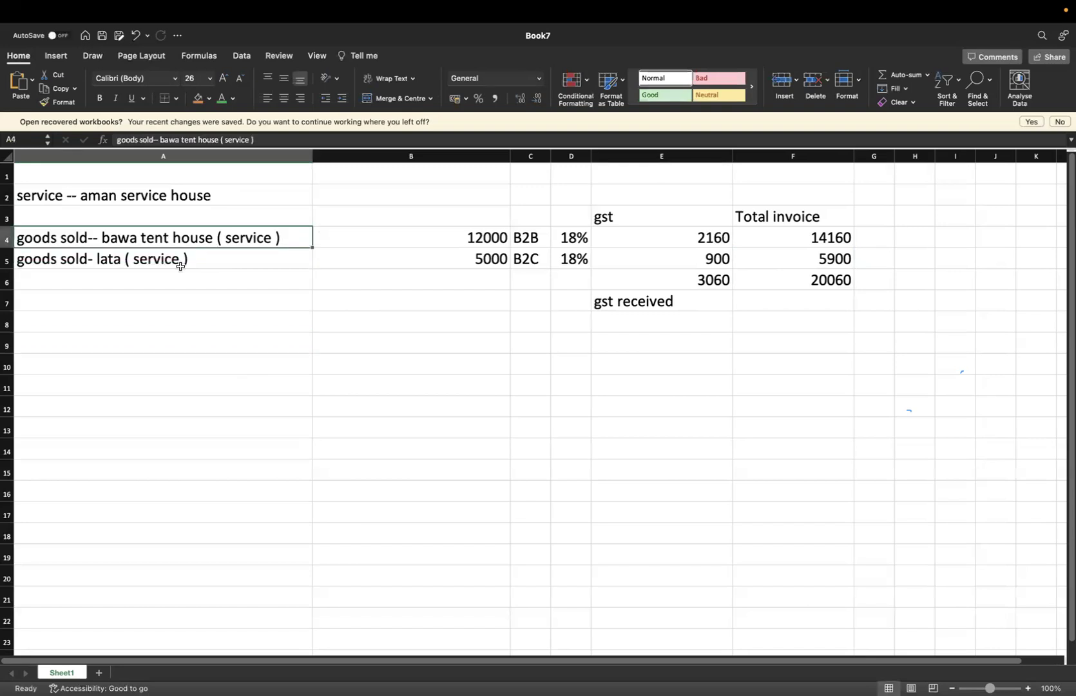
click(180, 266)
Enter a 'service' heading in A9, the supplier's name in A10, and 2000 in B10
click(149, 347)
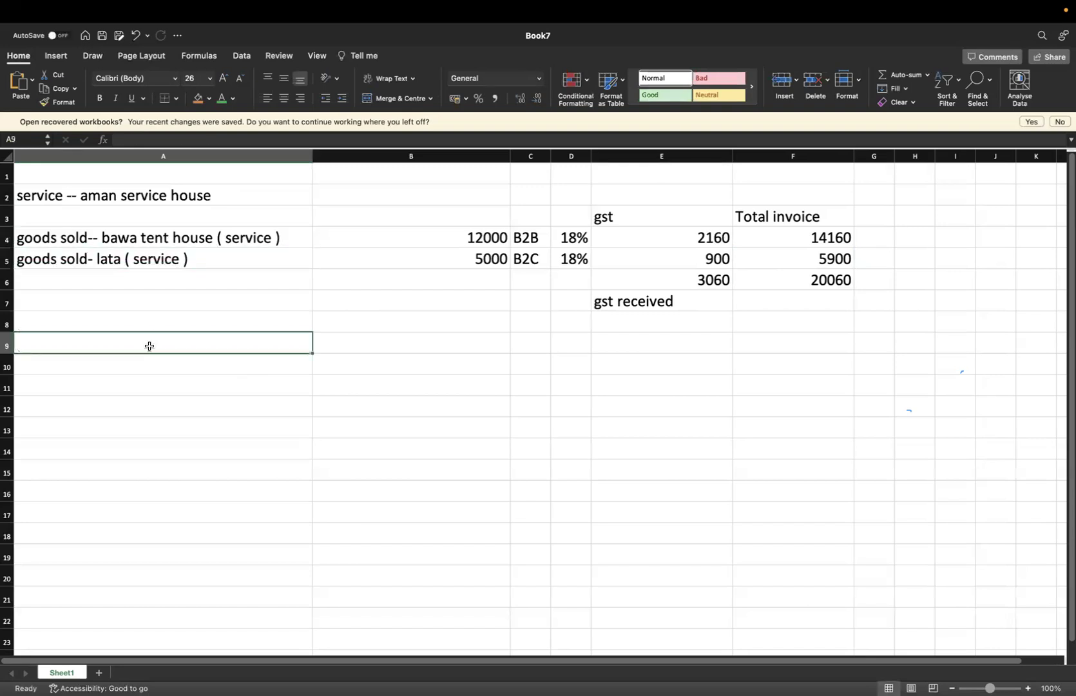
text(s)
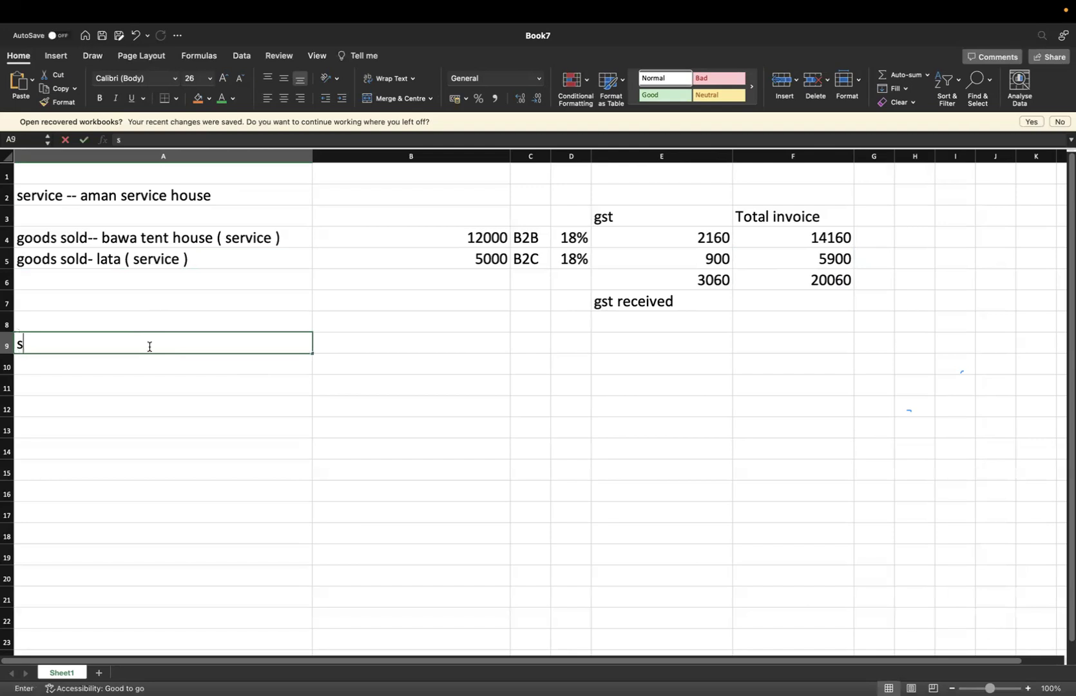
text(ervice)
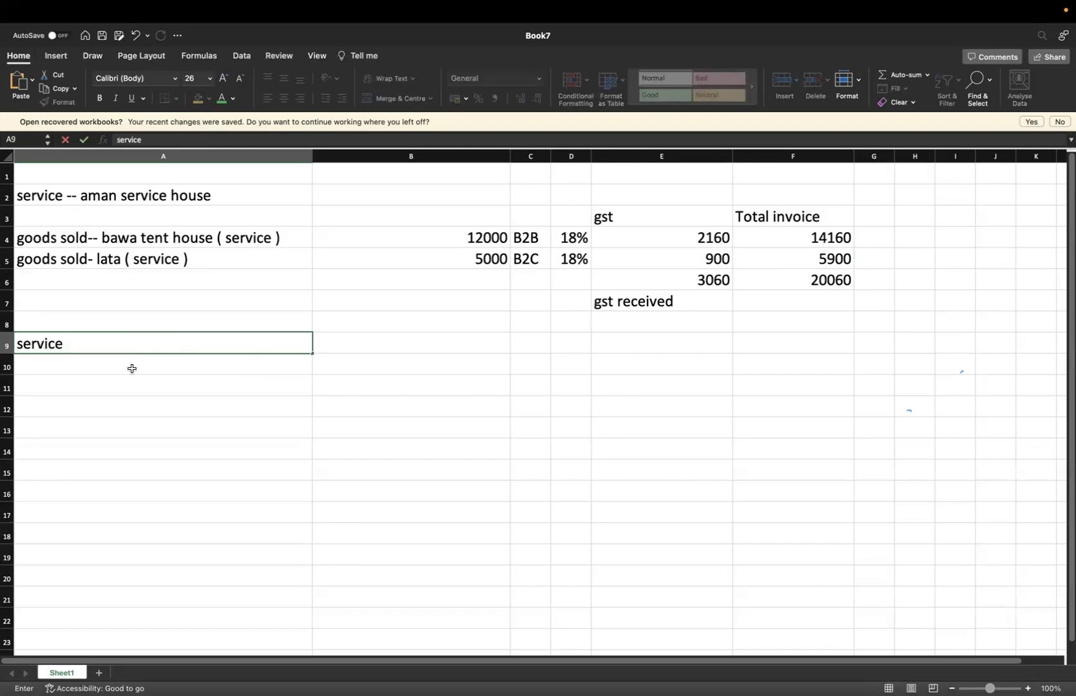
click(131, 368)
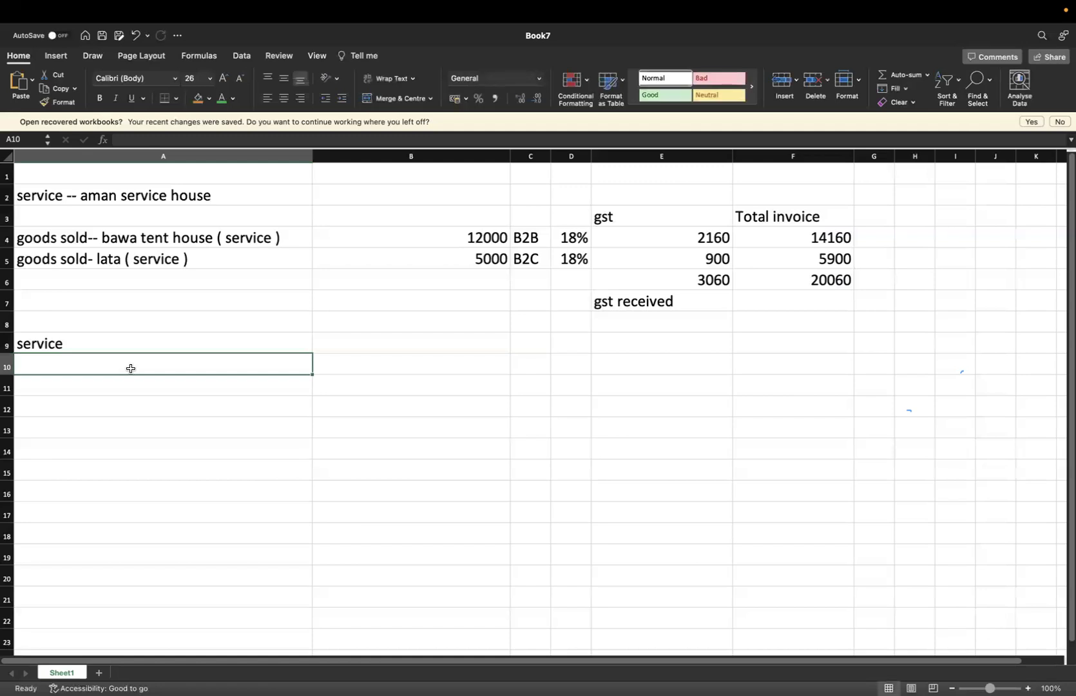
text(vibhu)
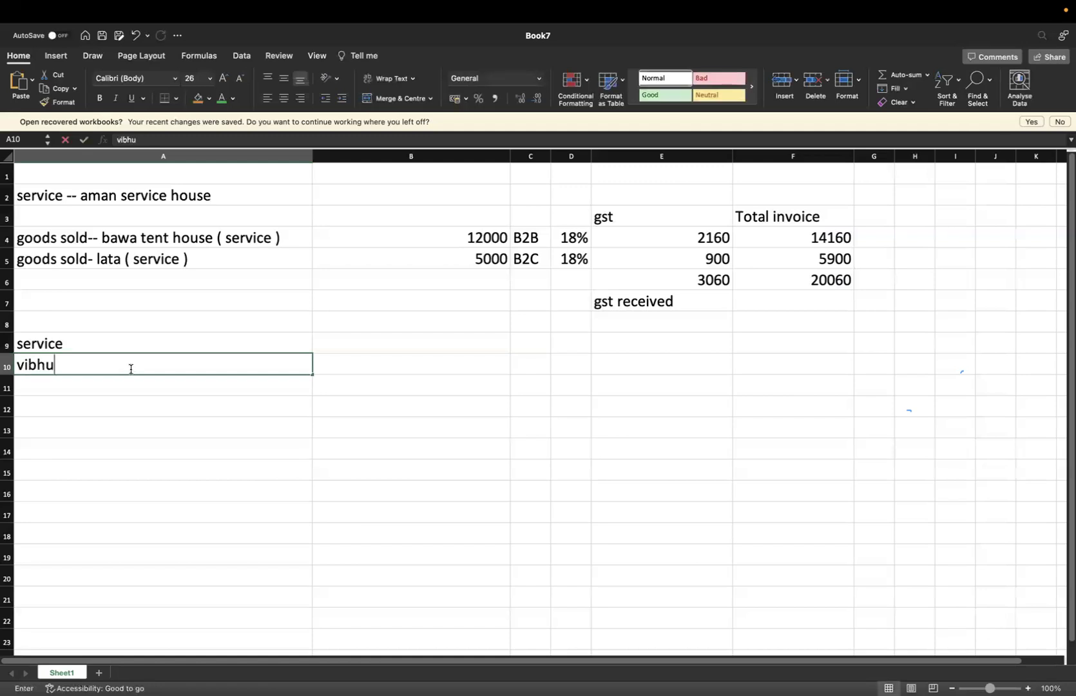
text(shan)
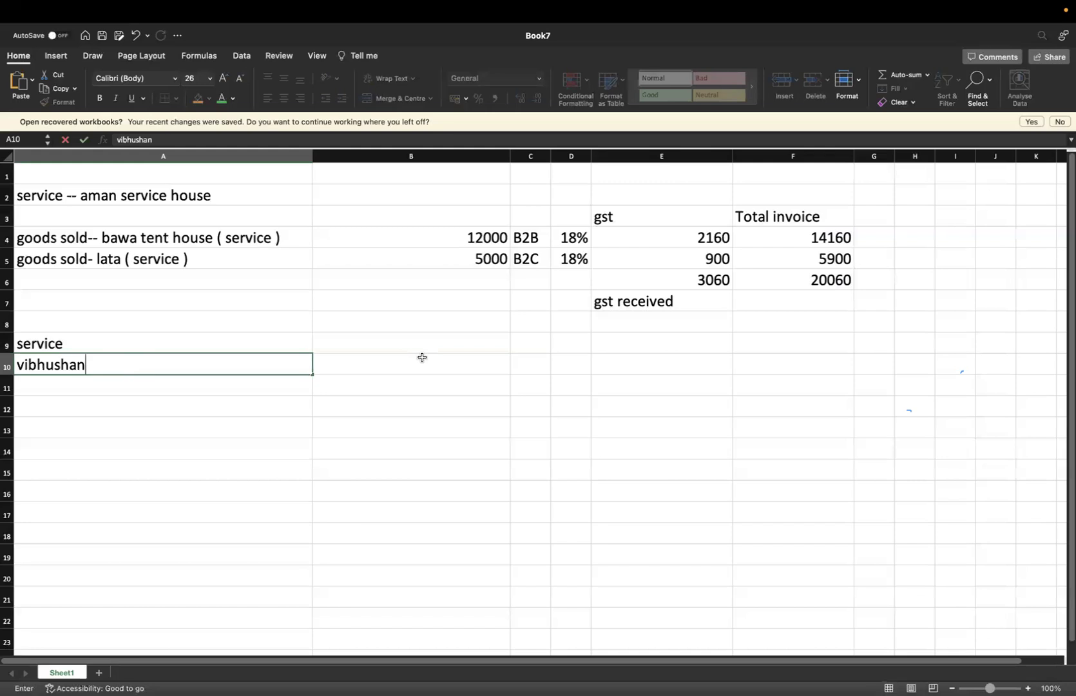
click(422, 357)
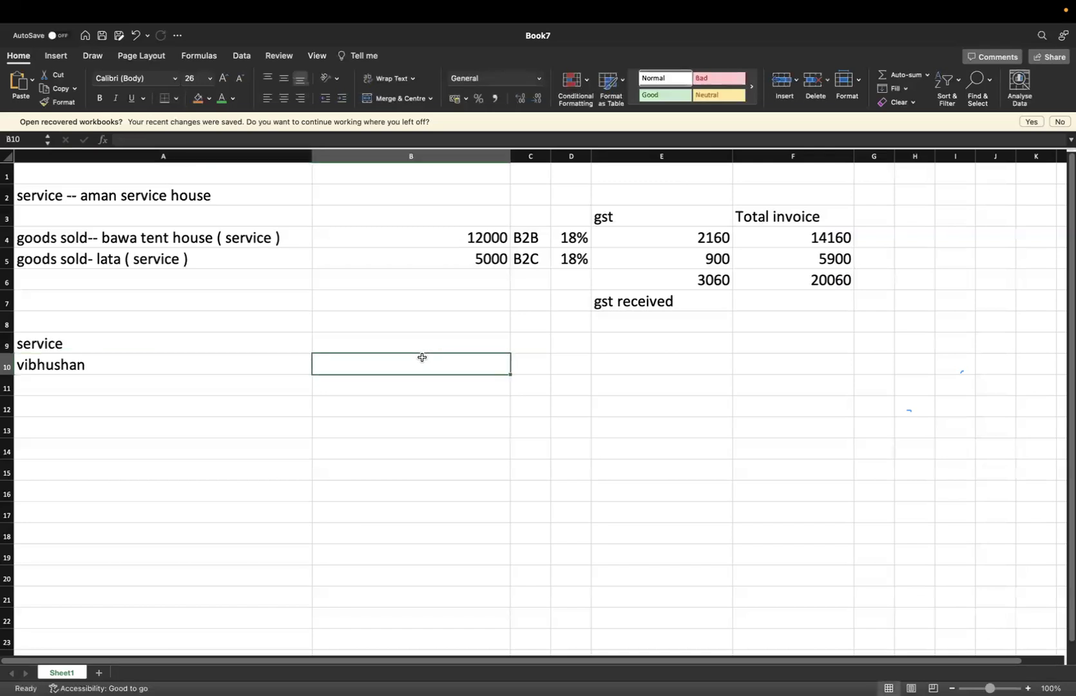
text(2000)
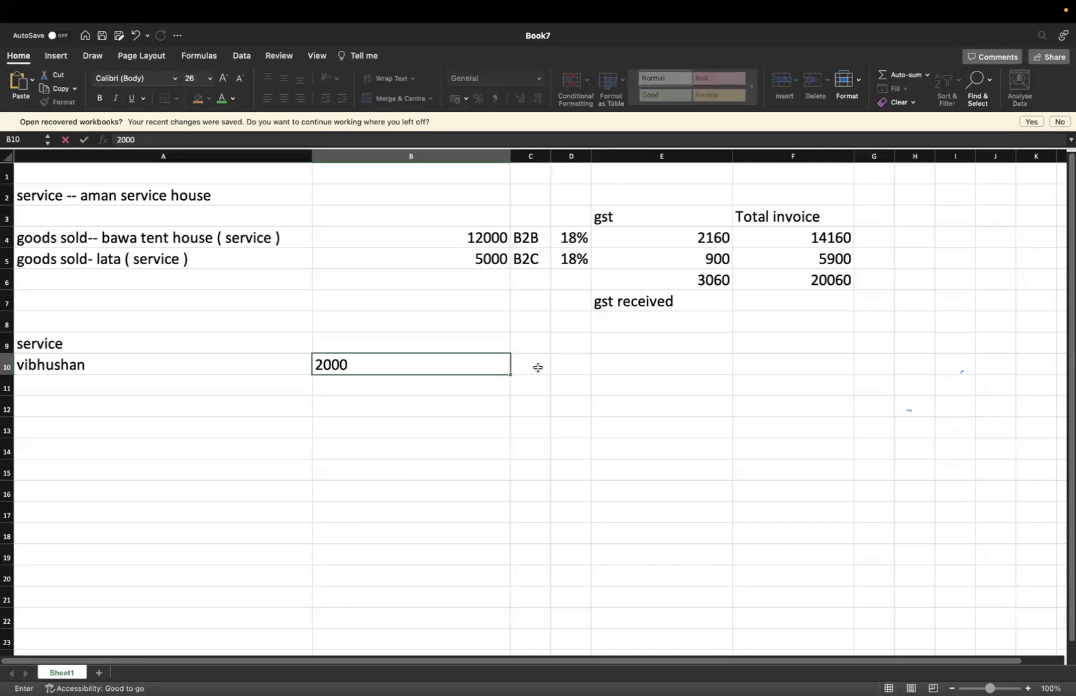
click(538, 368)
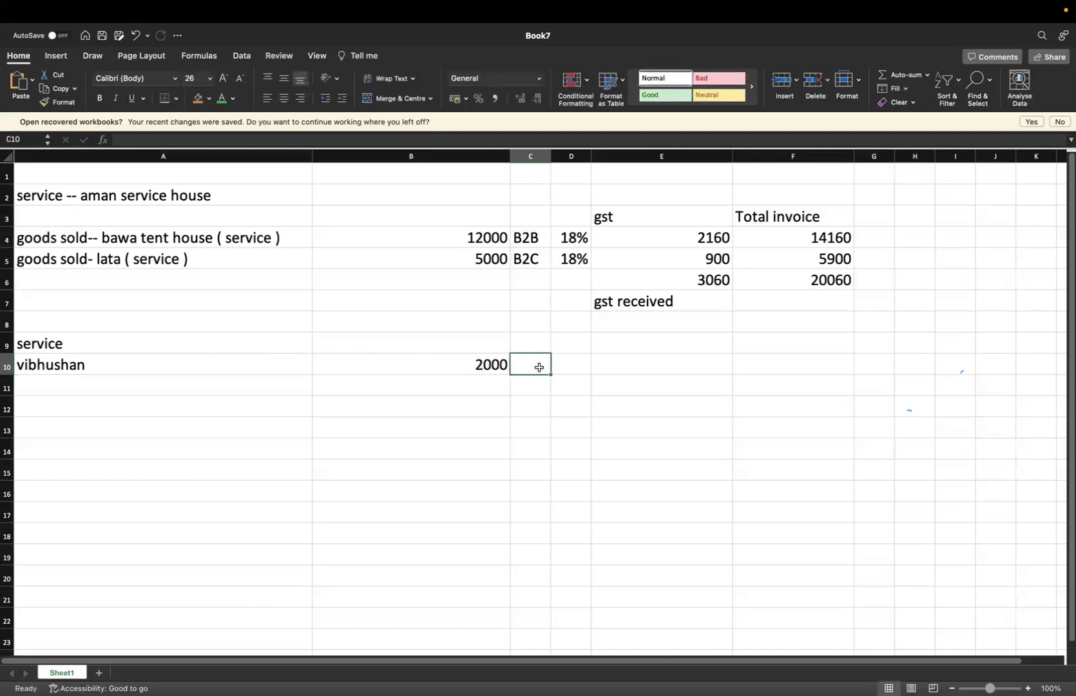
Enter 18% in D10 and =B10*D10 in E10 for 360 GST, labelled 'gst paid'
click(577, 372)
text(18)
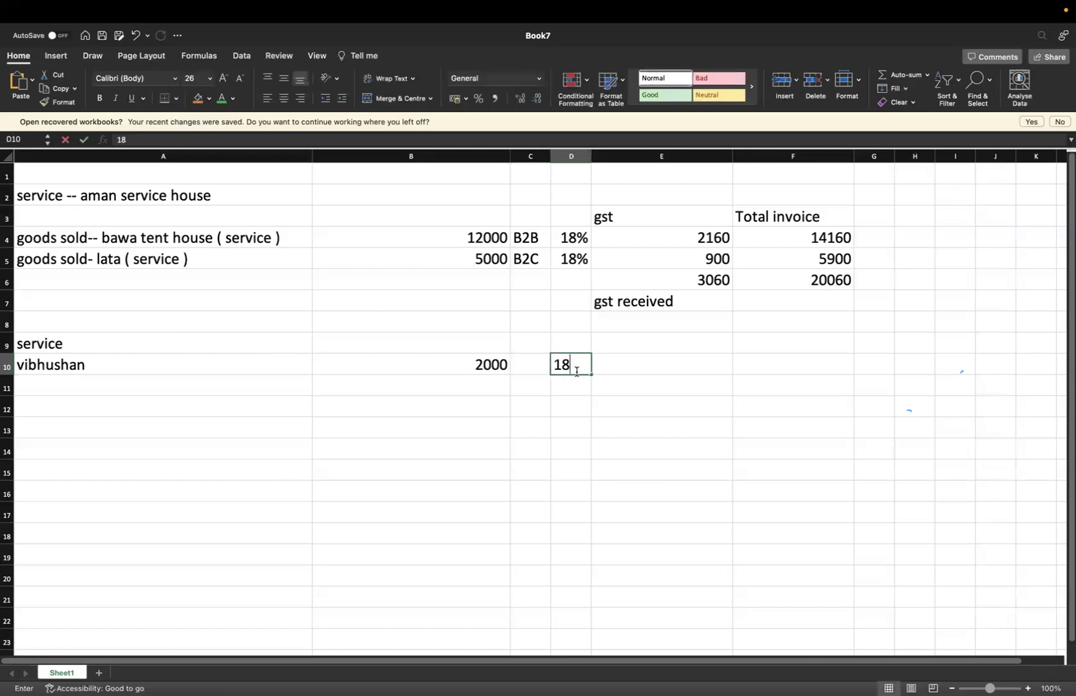
text(%)
click(667, 364)
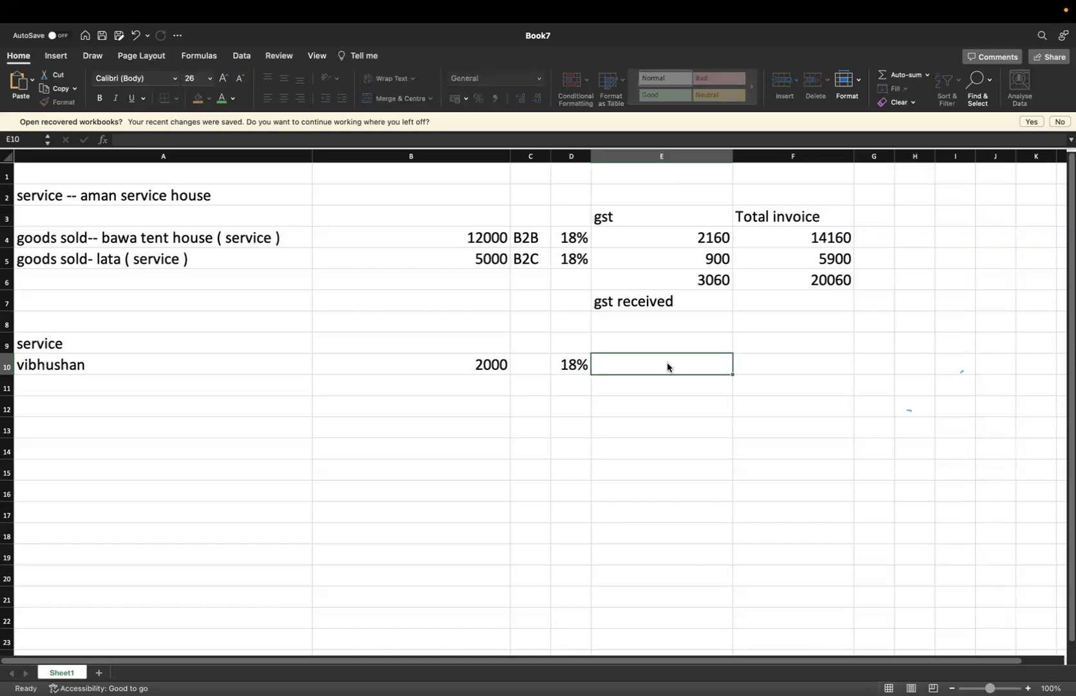
text(=)
click(504, 364)
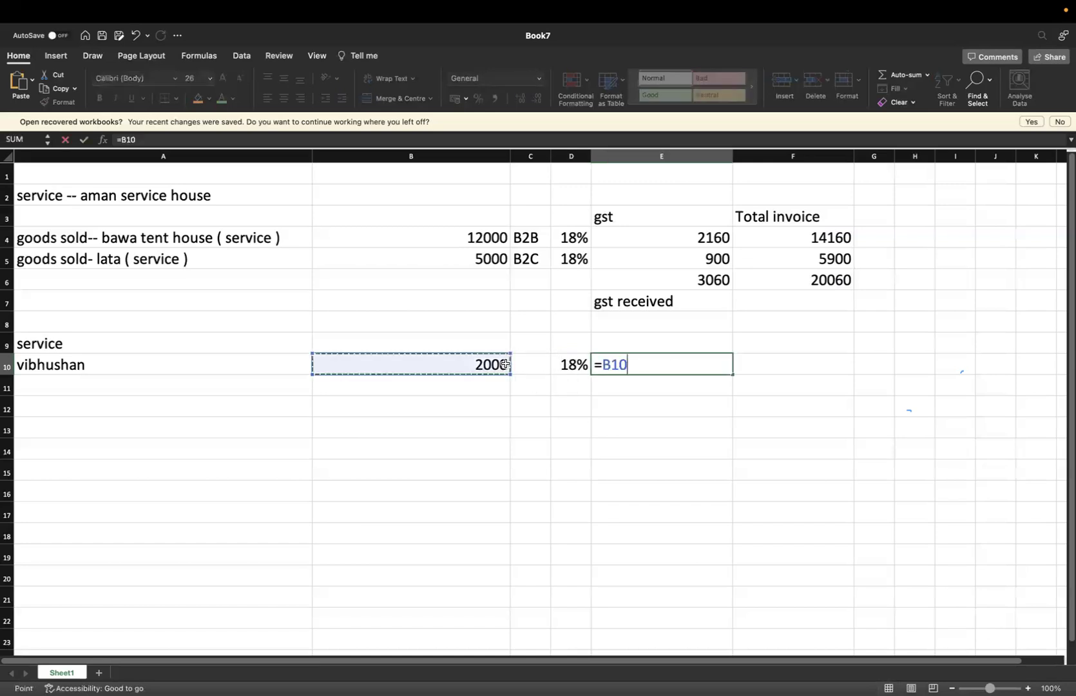
text(*)
click(579, 366)
key(Return)
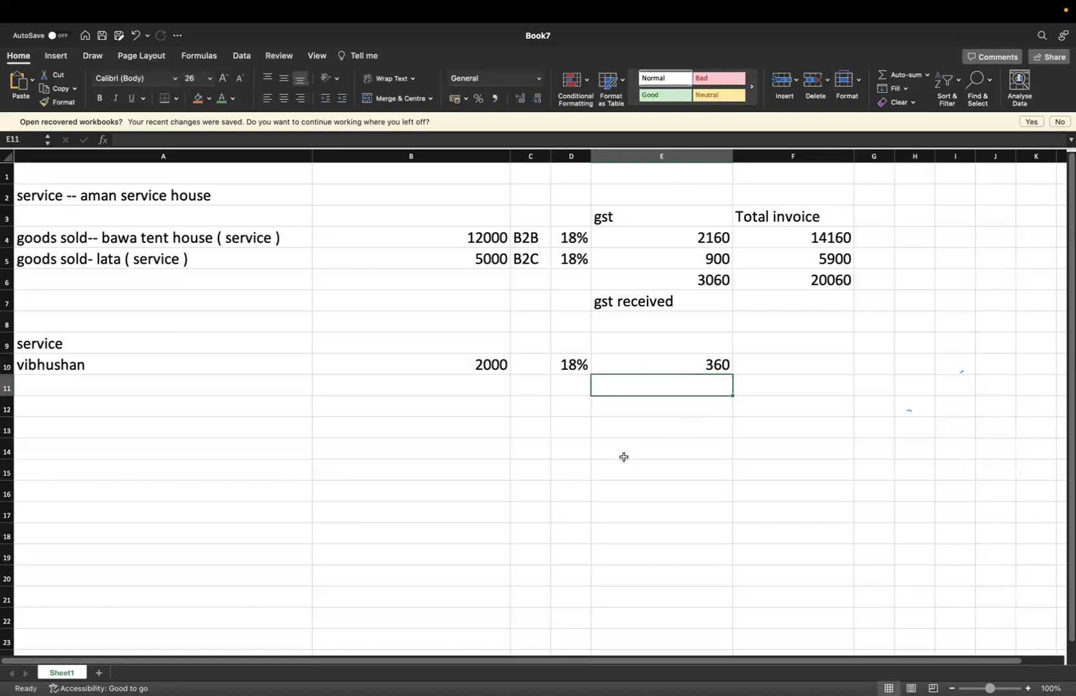
text(gst paid)
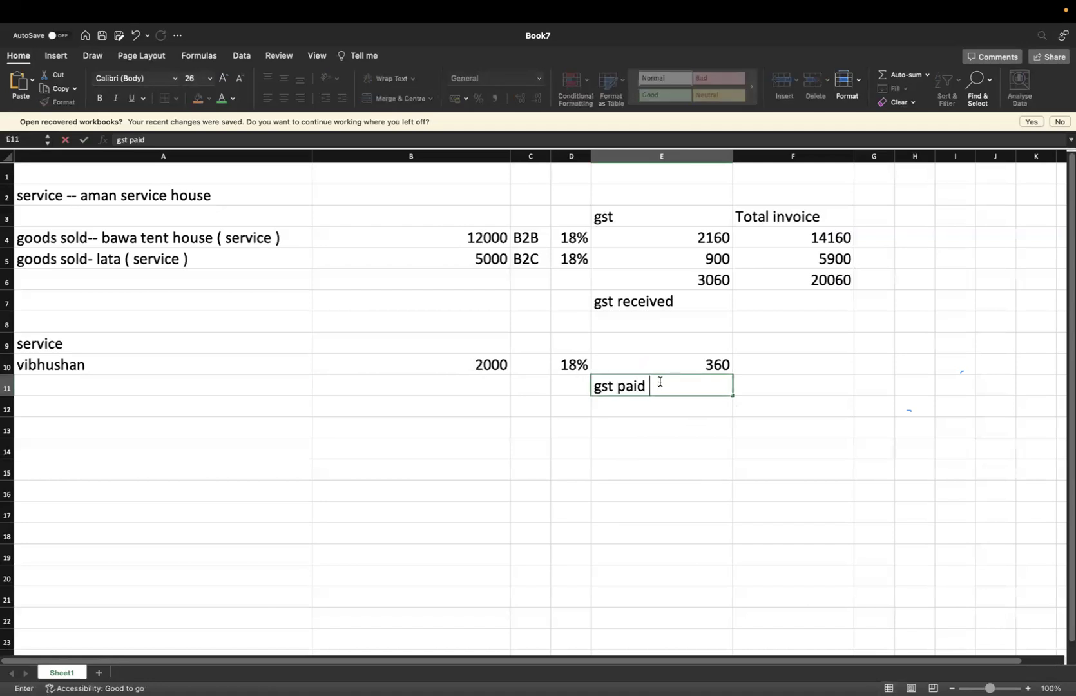
Change the A9 heading to 'service taken' and head A3 'service given'
double_click(217, 350)
text(r)
key(BackSpace)
text(taken)
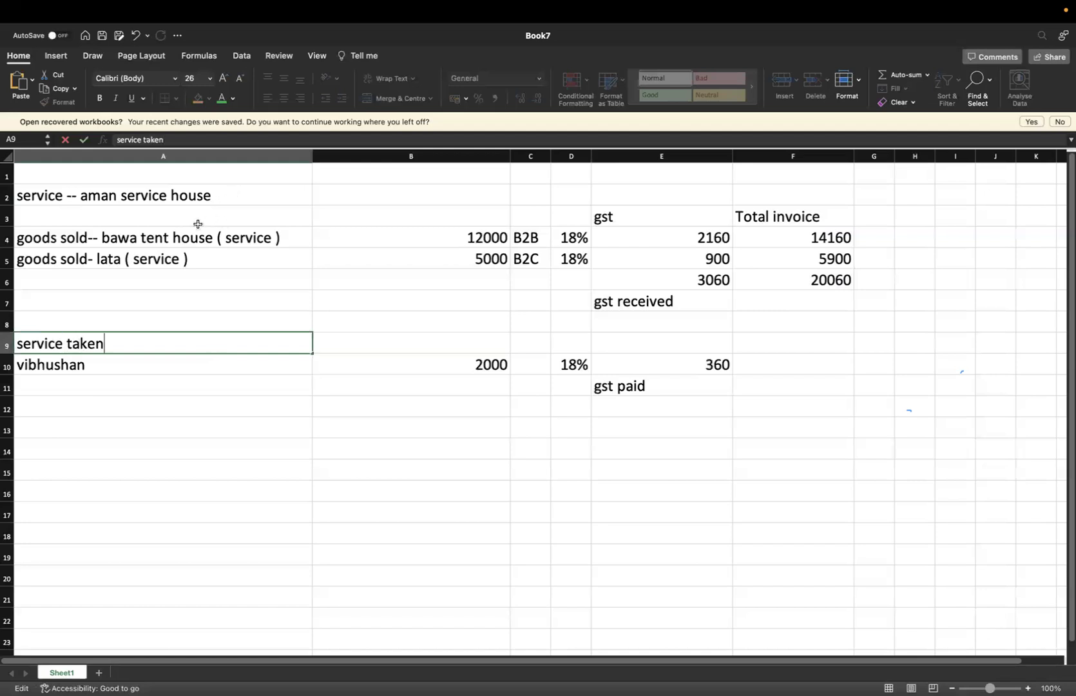
click(154, 221)
text(service)
key(BackSpace)
text(given)
click(251, 438)
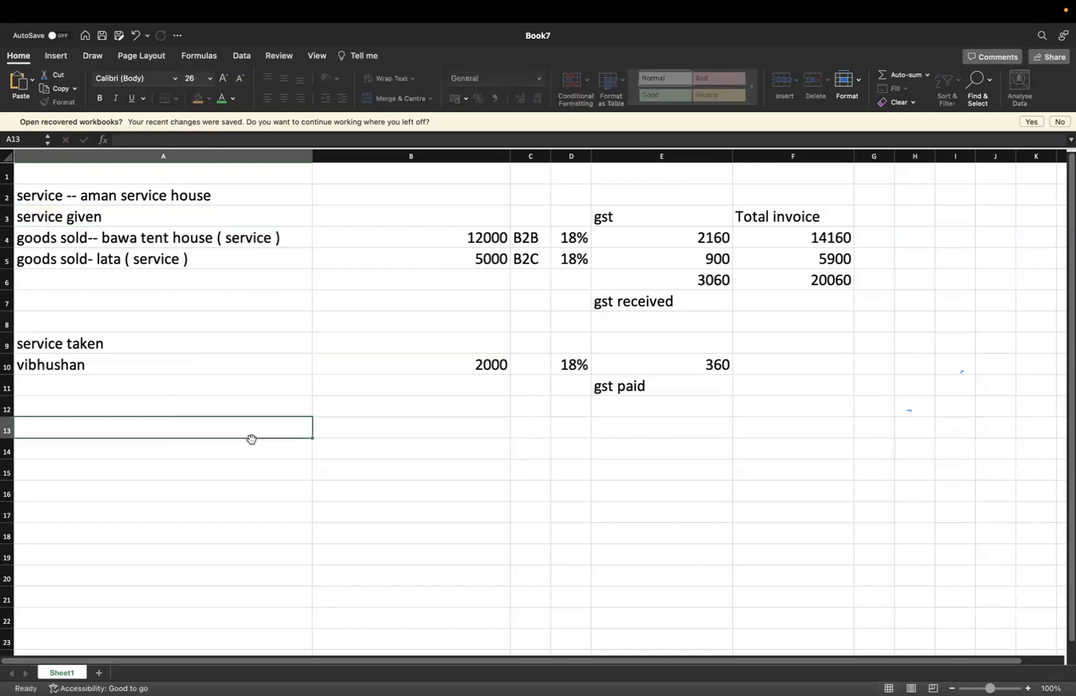
Add the labels 'govt pay ( net )' in A14 and 'gst on outward supplies' in A7
click(249, 451)
text(govt)
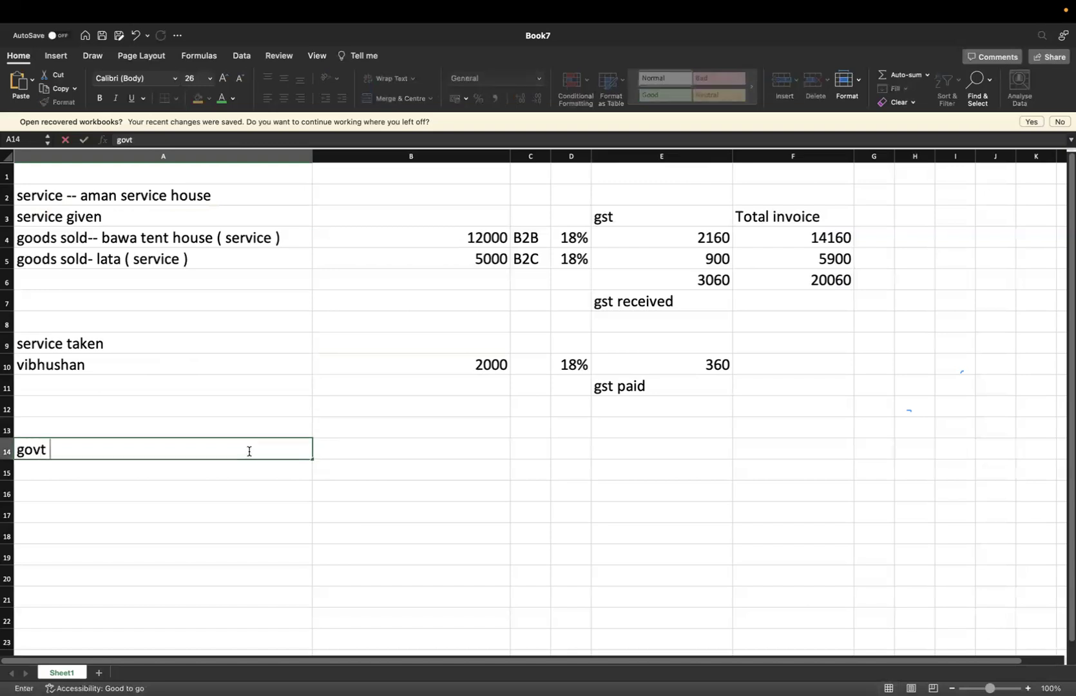
text( pay ( net ))
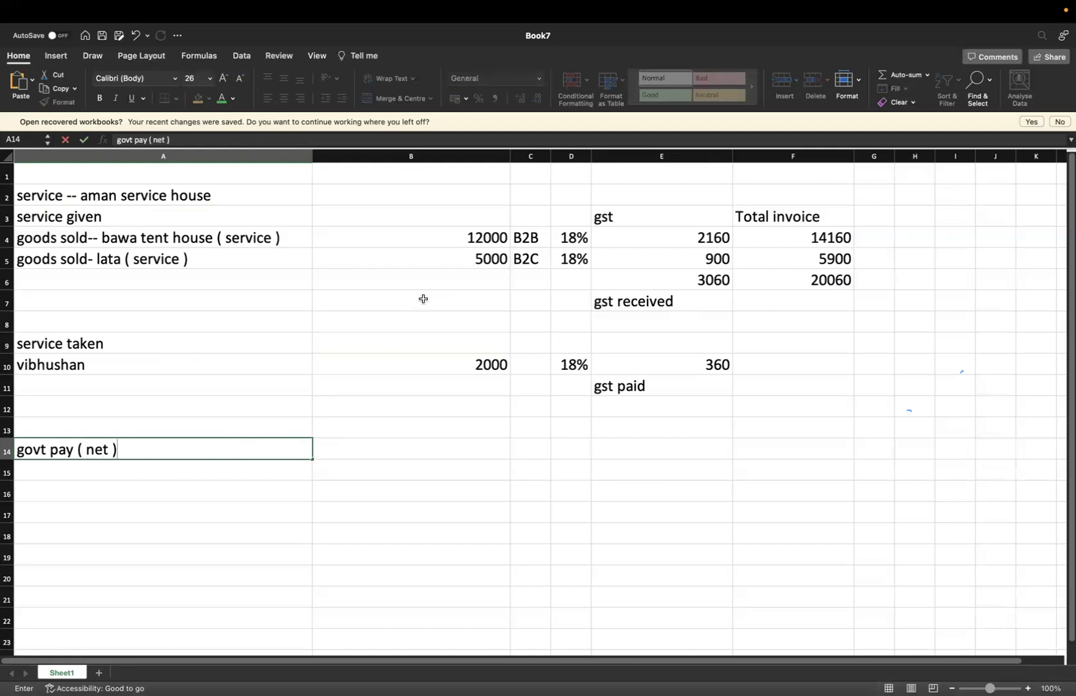
click(279, 306)
text(gst on o)
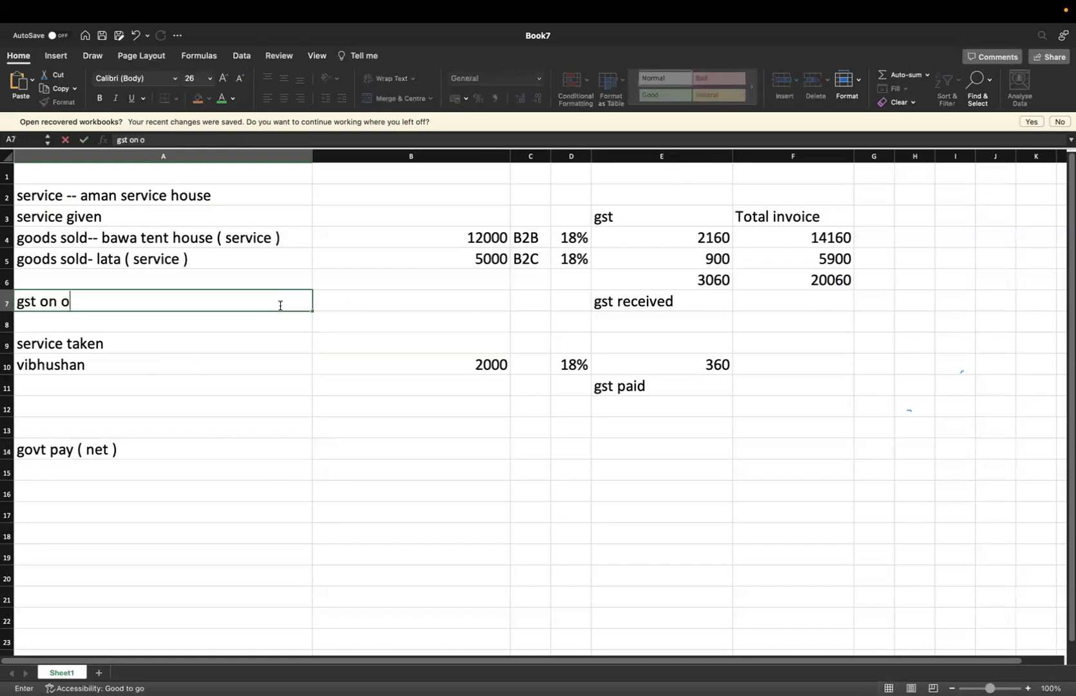
text(utward s)
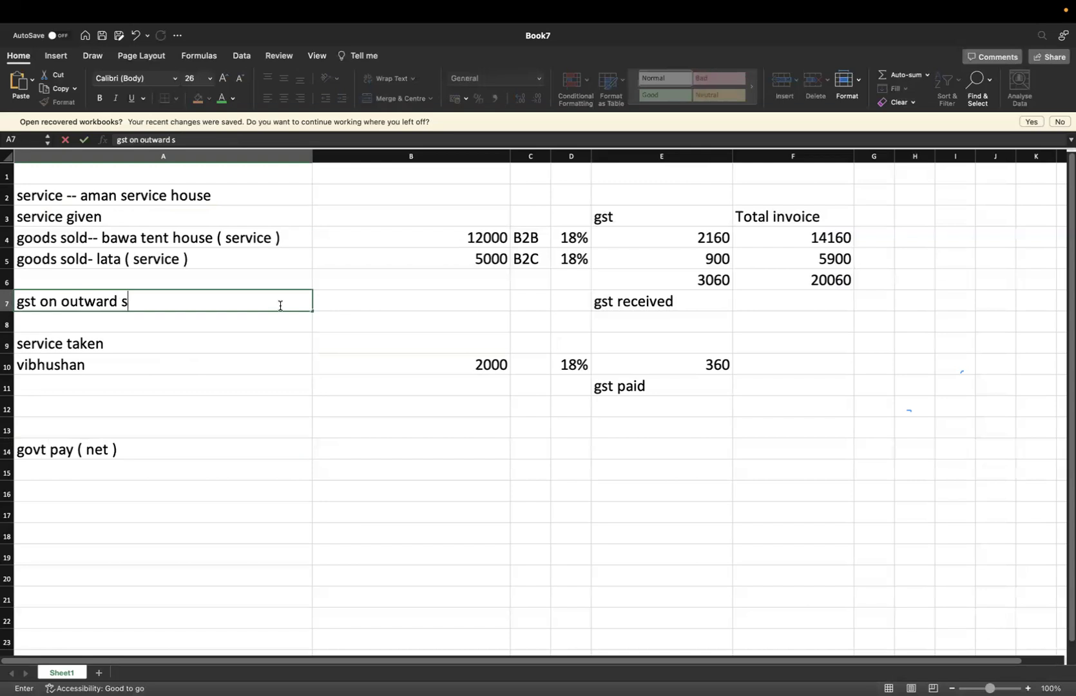
text(upplies)
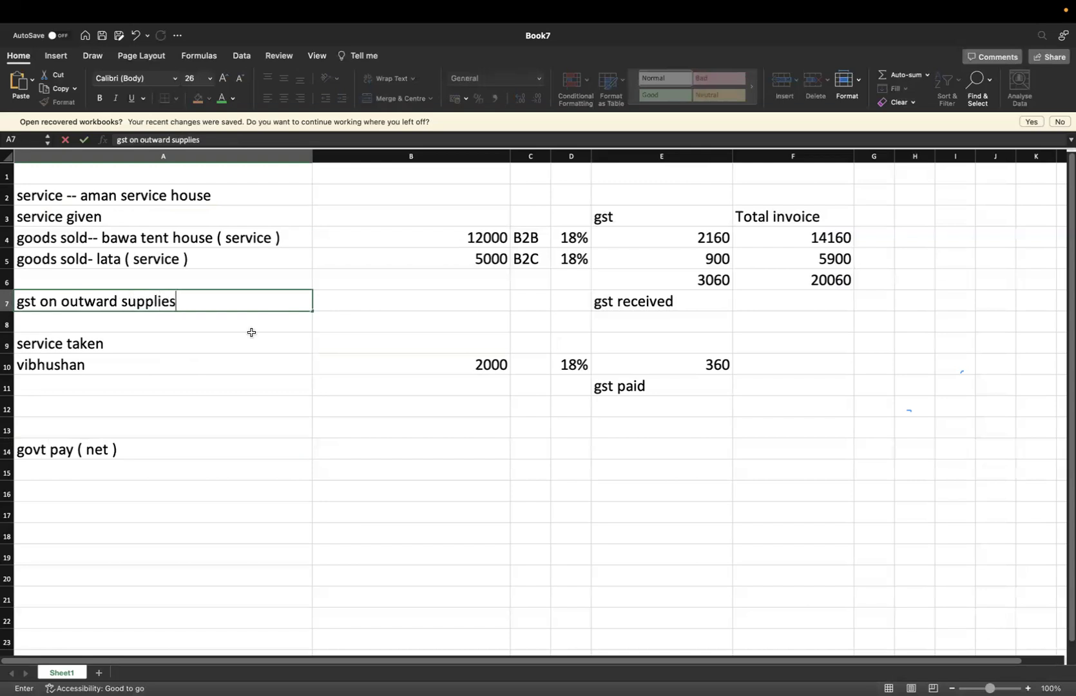
click(164, 388)
text(gs)
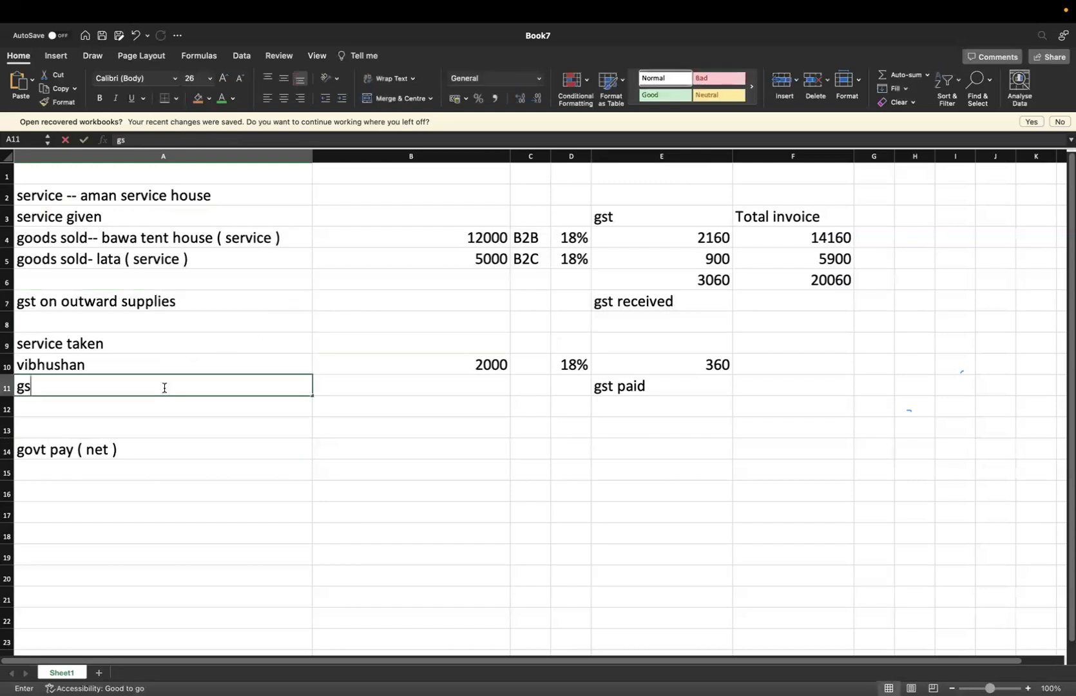
text(t on inwards)
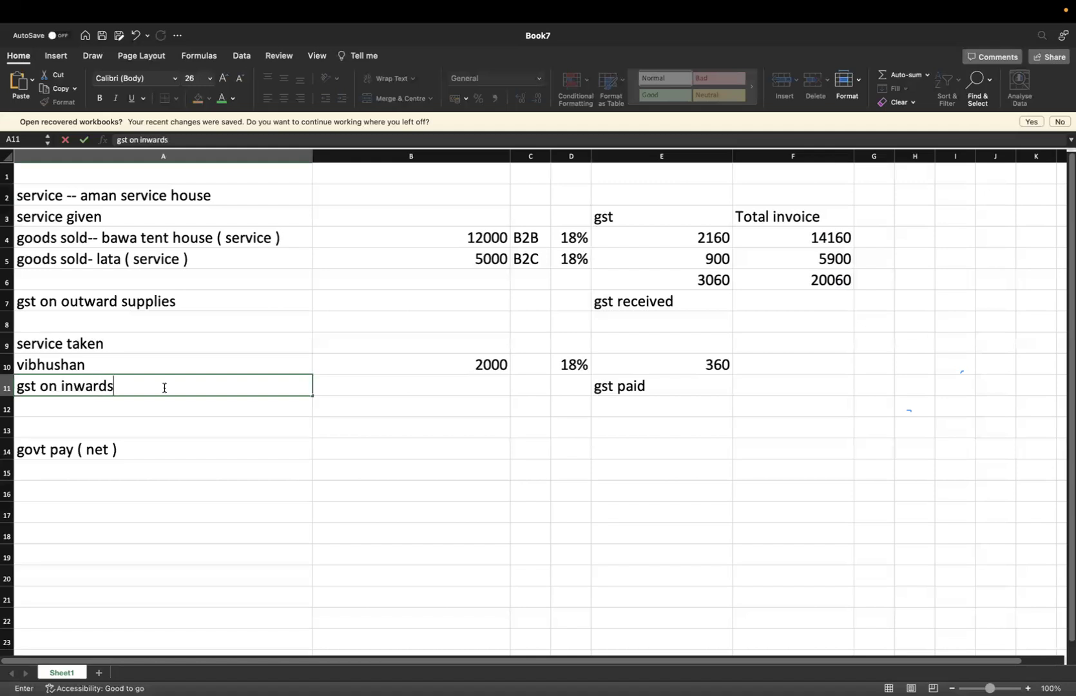
Label A11 'gst on inward' and enter =3060-360 in B14, giving 2700
key(BackSpace)
click(372, 456)
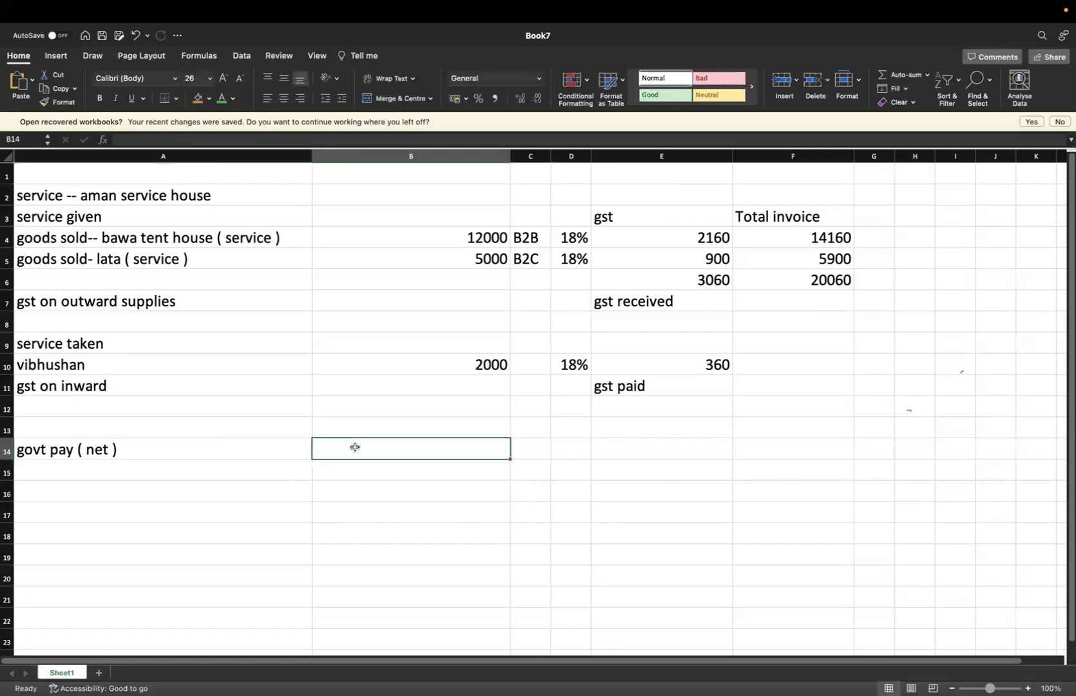
text(=)
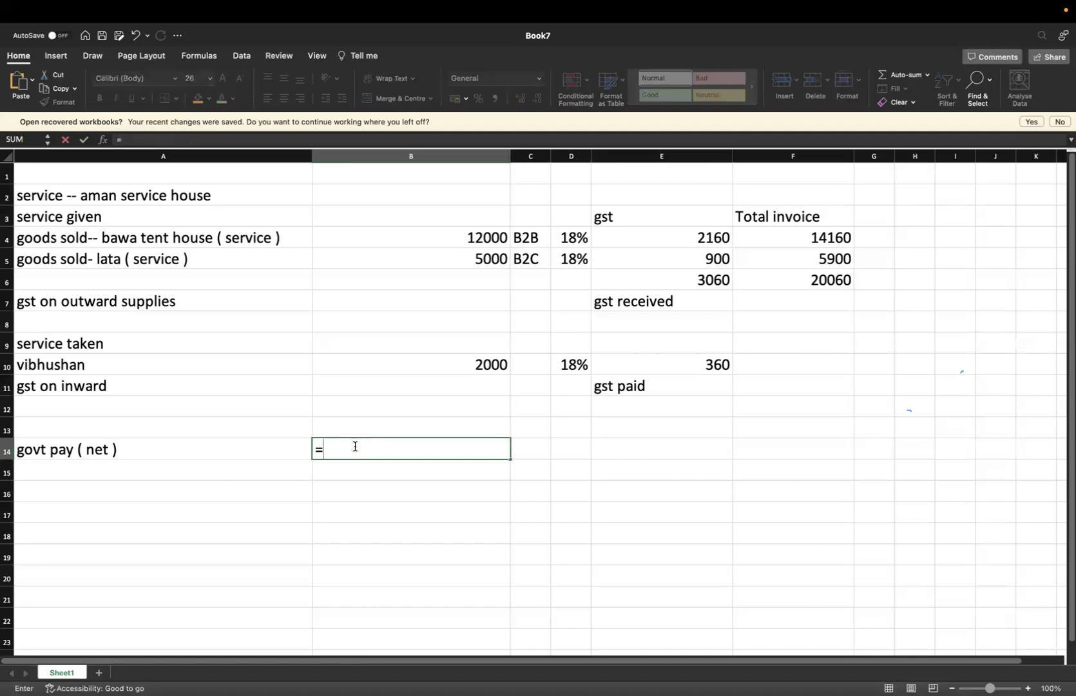
text(3060-360)
key(Return)
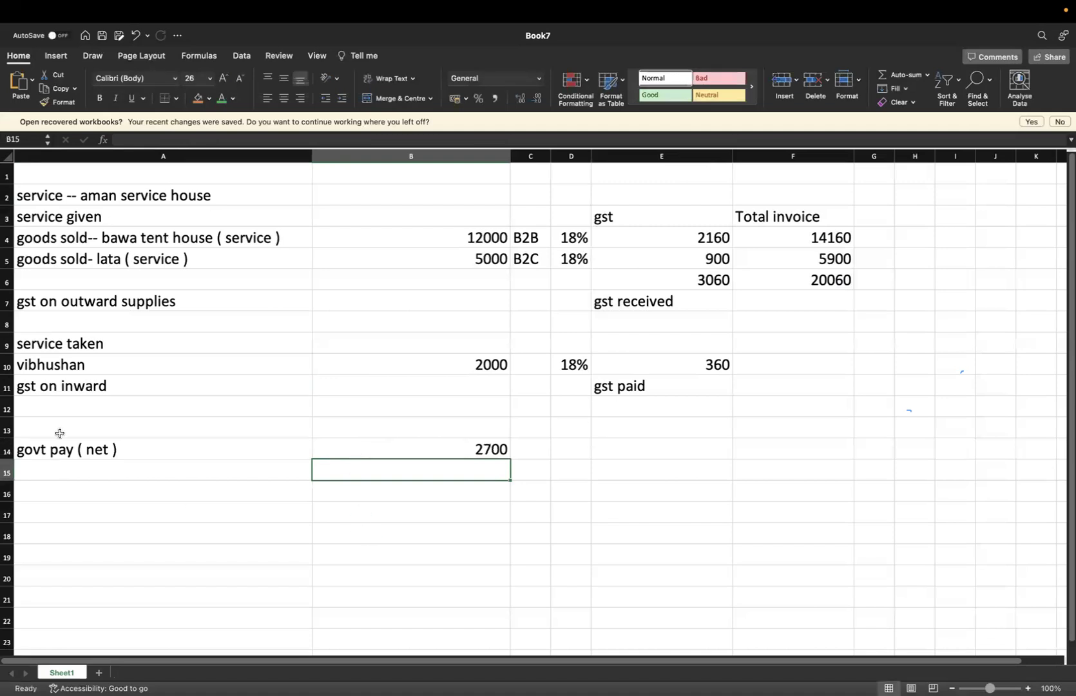
Fill the whole row 14 orange, then switch to the Zoho Books GST Filing page
click(8, 451)
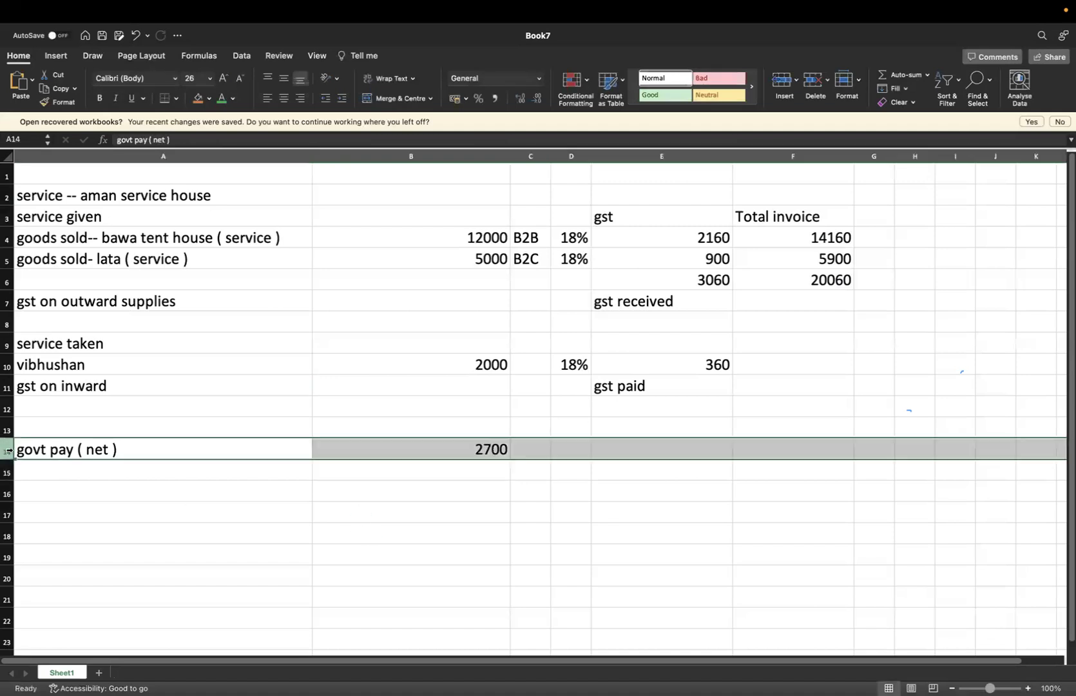
click(198, 102)
click(284, 508)
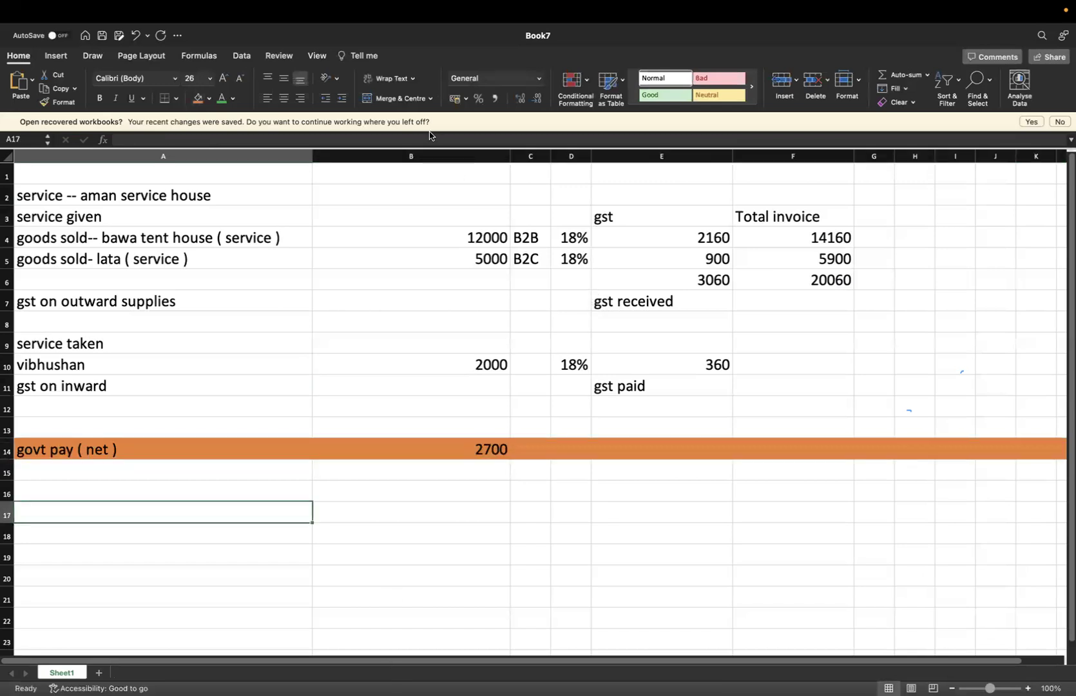
click(449, 516)
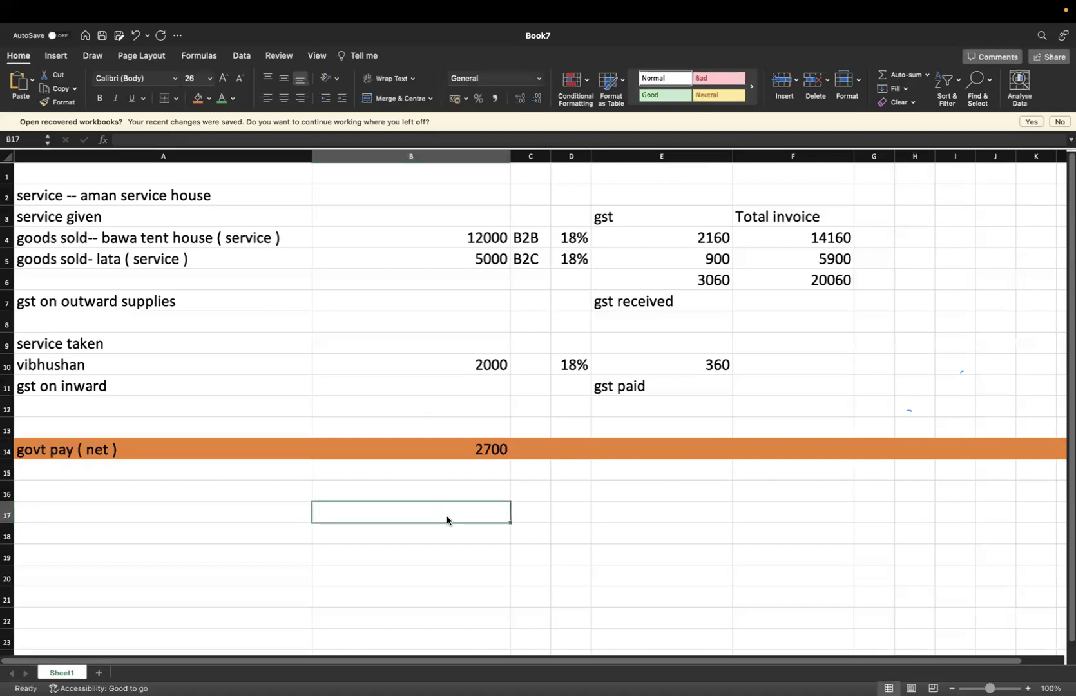
key(super+Tab)
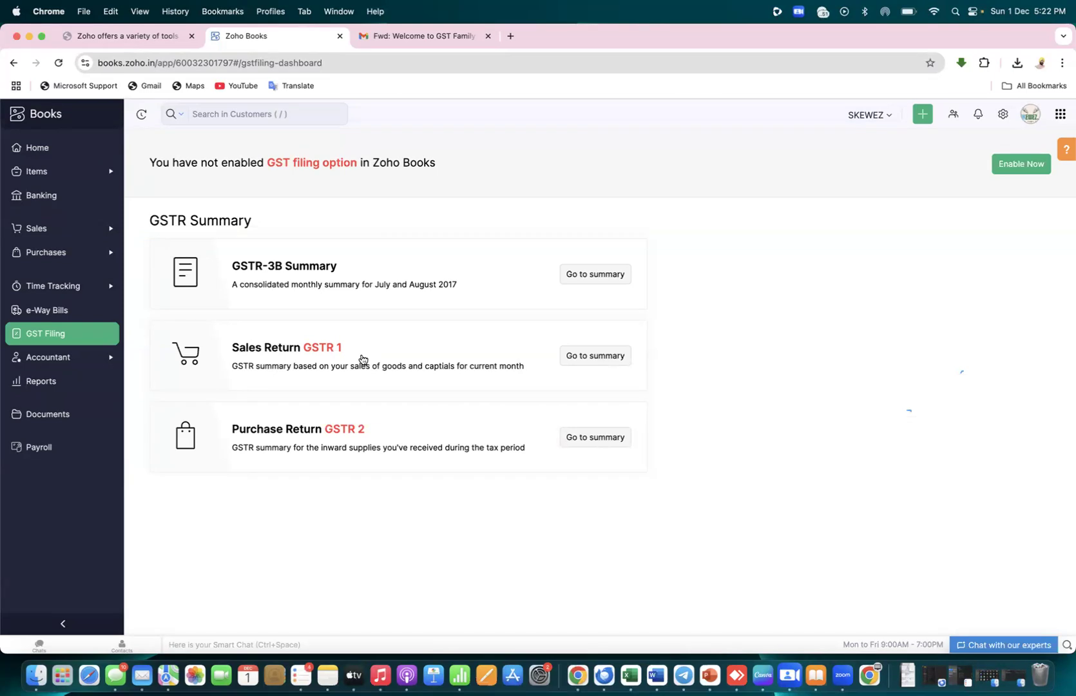
drag(337, 266, 283, 268)
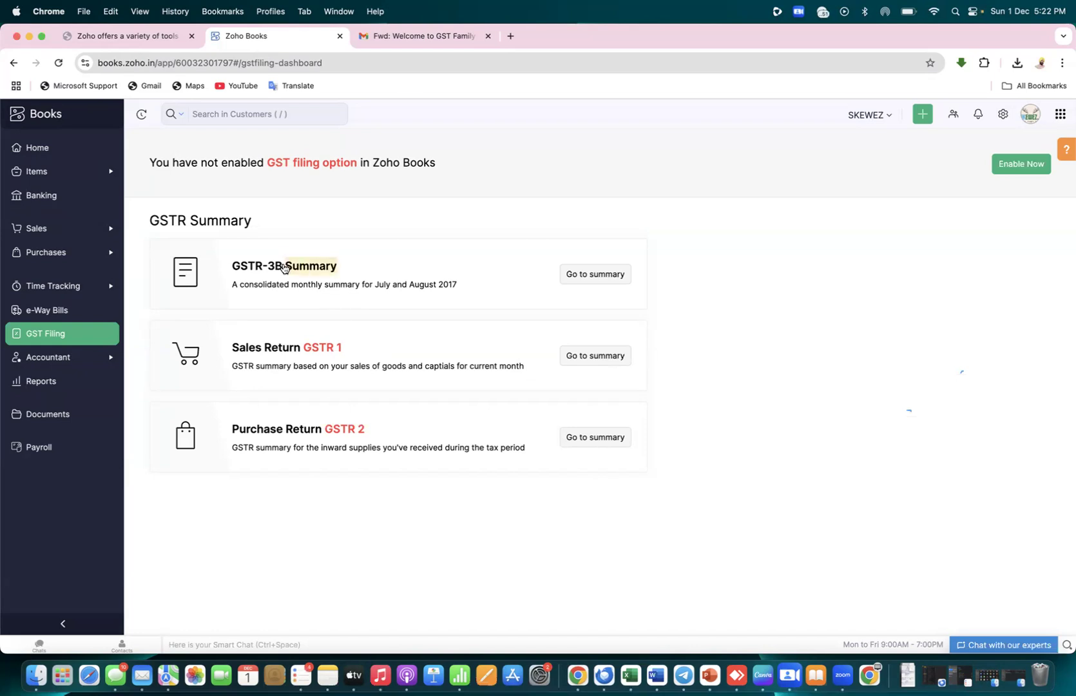
click(287, 269)
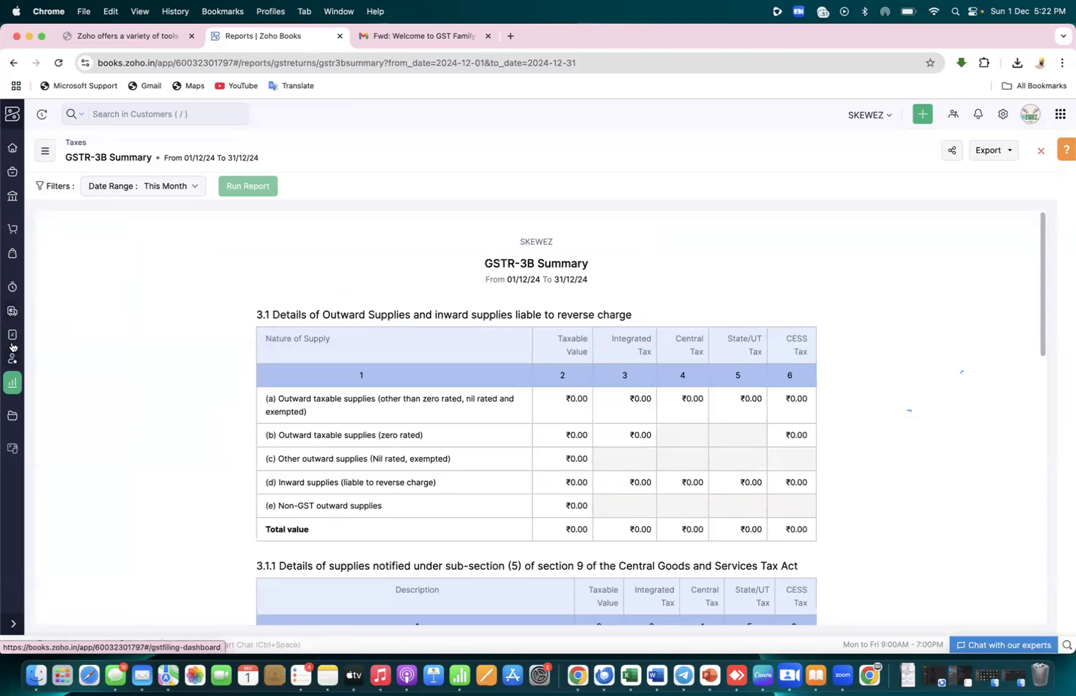
click(11, 336)
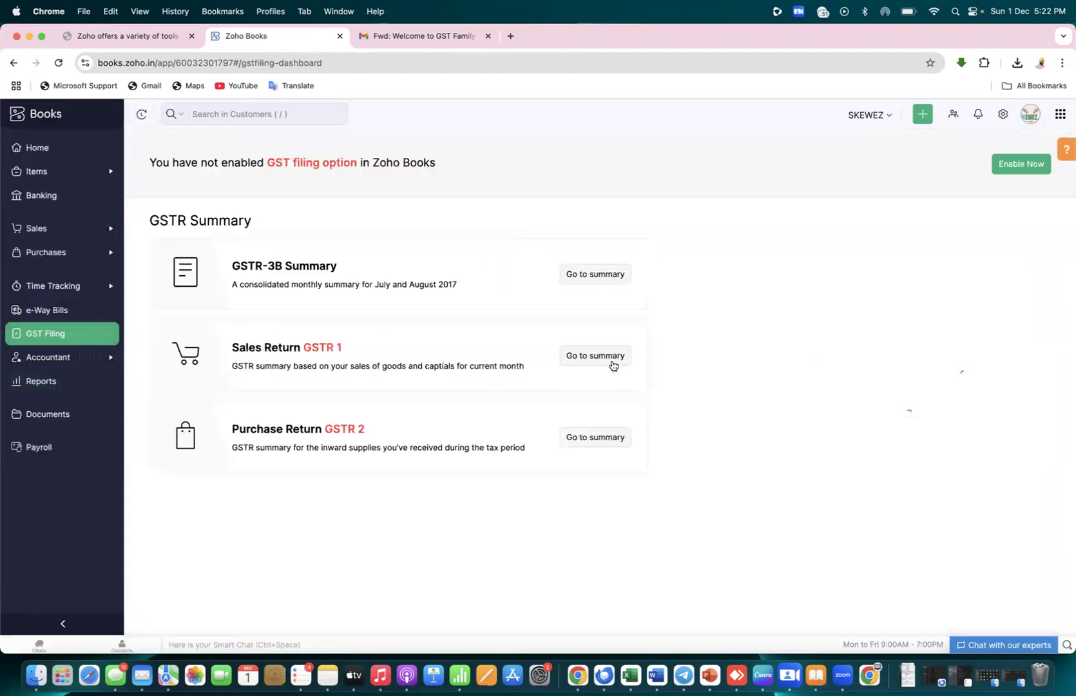
click(604, 361)
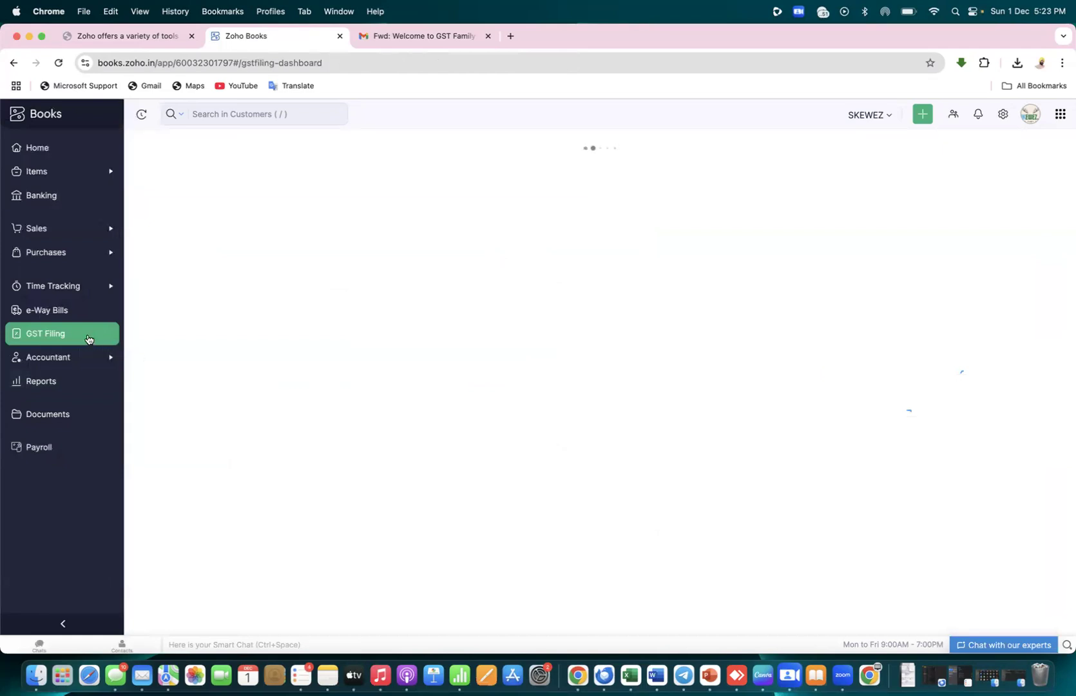
click(37, 334)
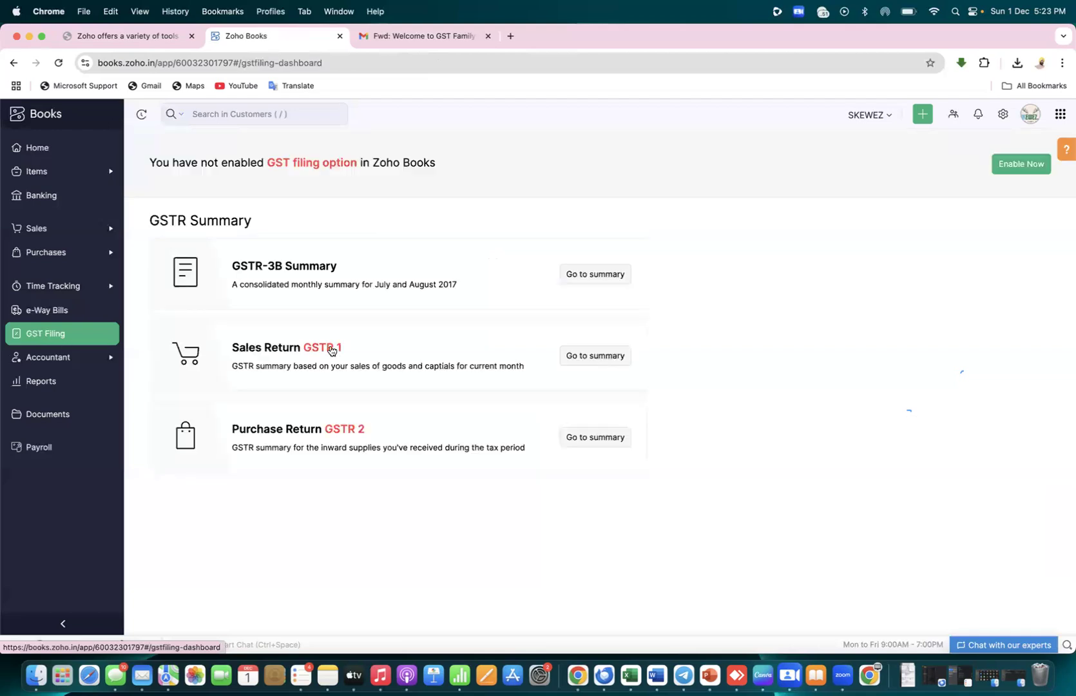
click(590, 358)
Review the GSTR-1 outward supplies summary for 01/12/24–31/12/24, then return to Excel
click(602, 357)
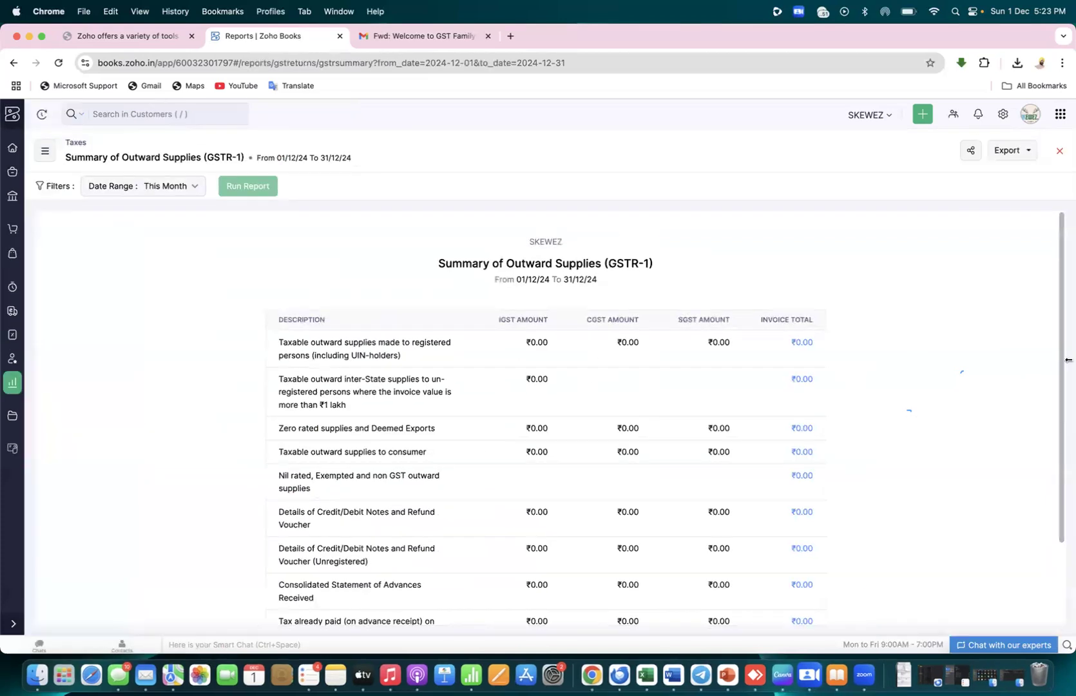
scroll(1067, 484, down, 3)
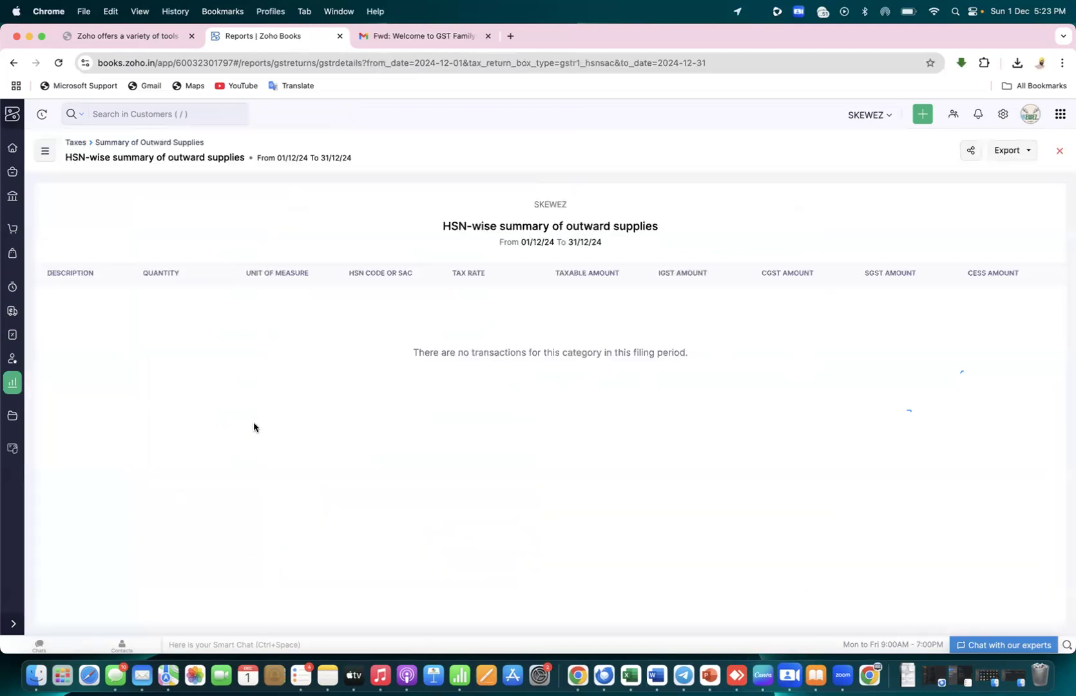
click(12, 63)
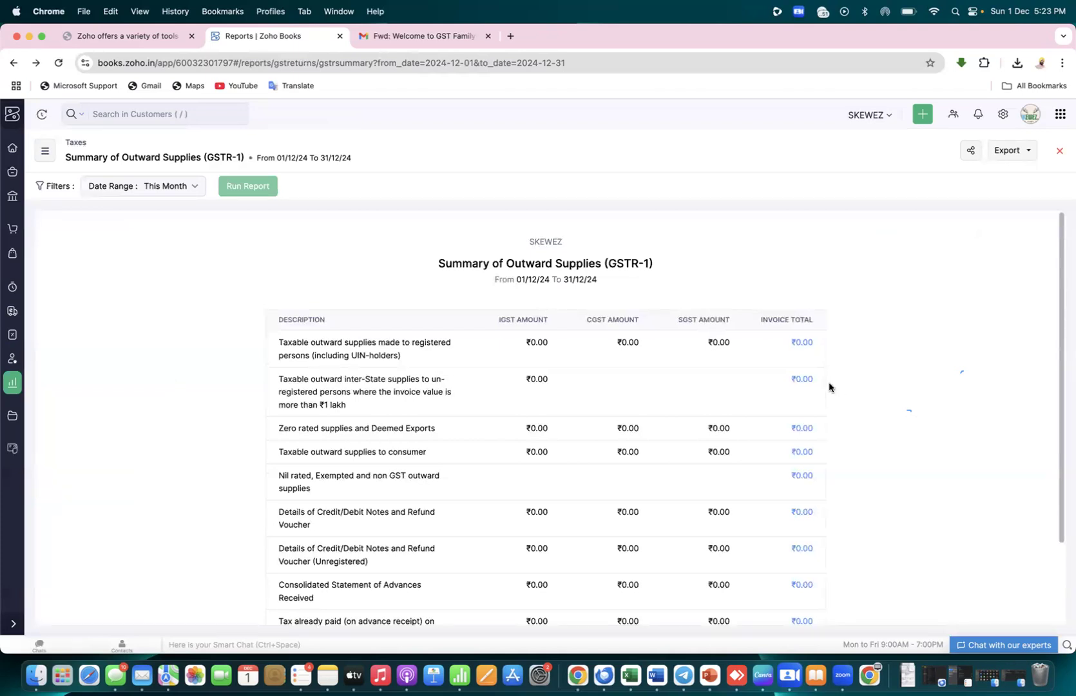
scroll(1064, 380, down, 3)
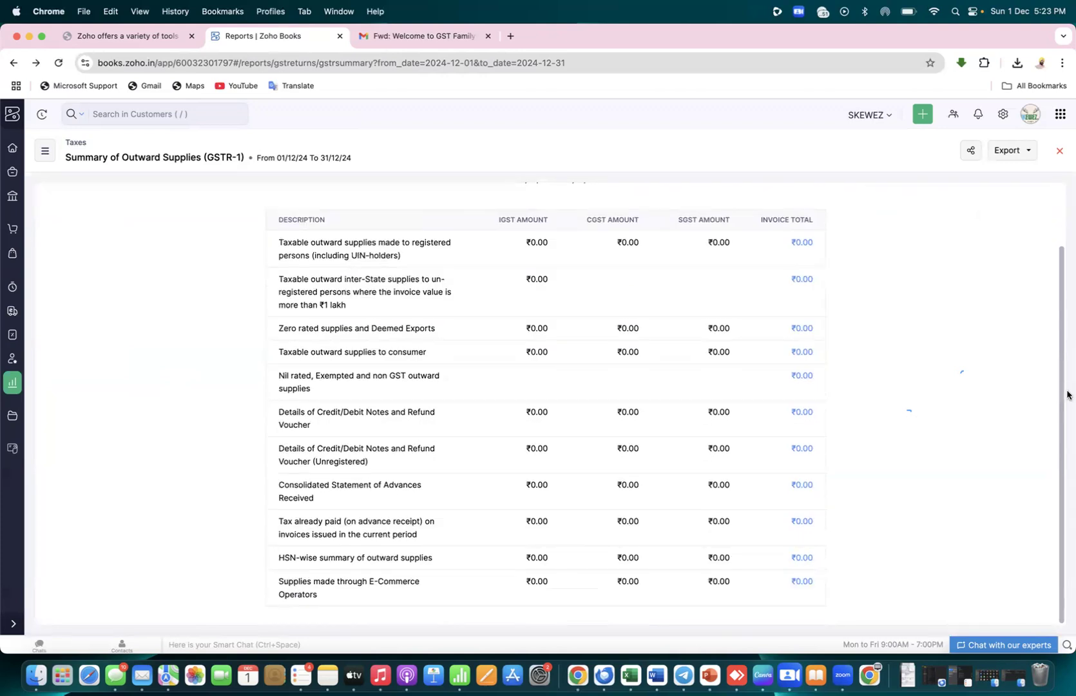
scroll(1064, 395, up, 1)
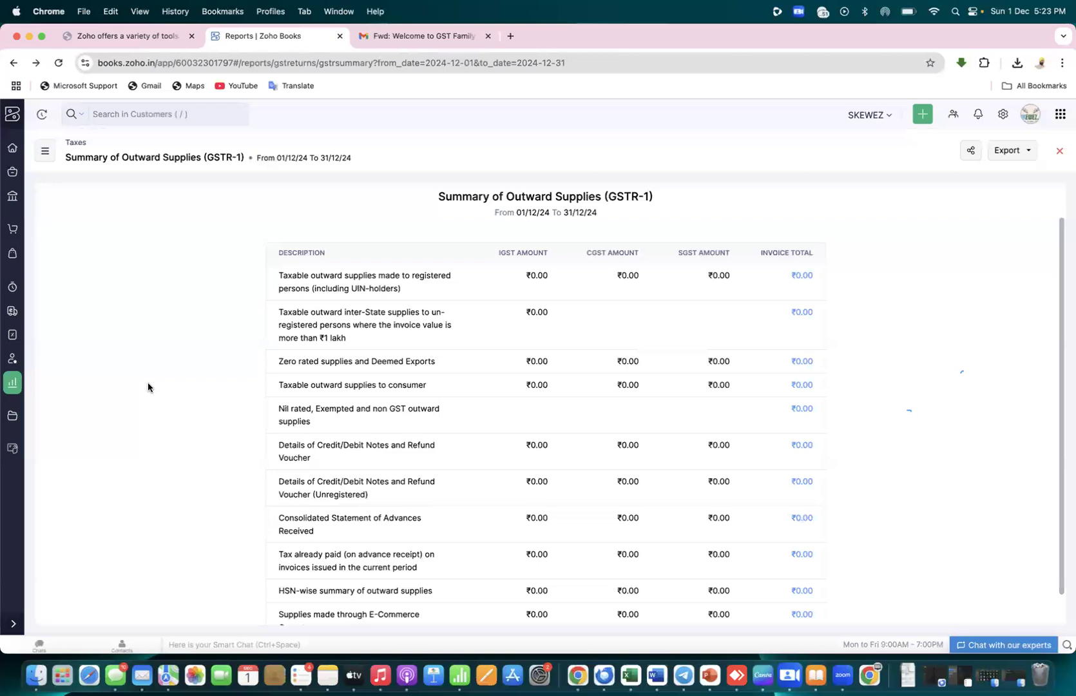
scroll(148, 383, down, 1)
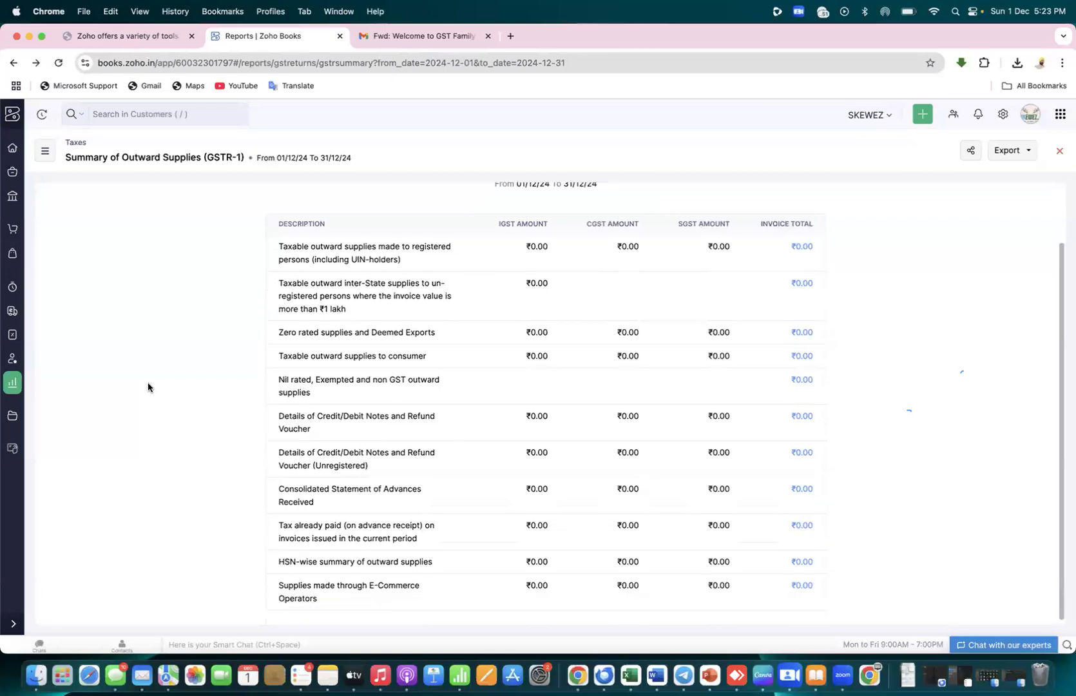
scroll(149, 383, up, 2)
scroll(148, 382, up, 2)
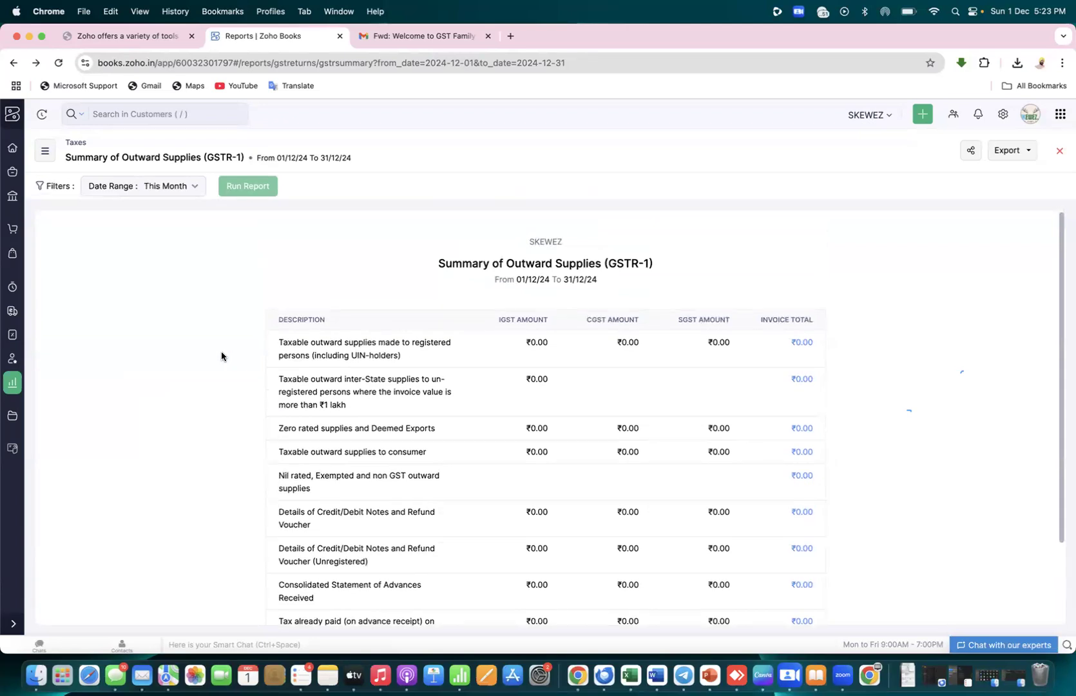
key(ctrl+Right)
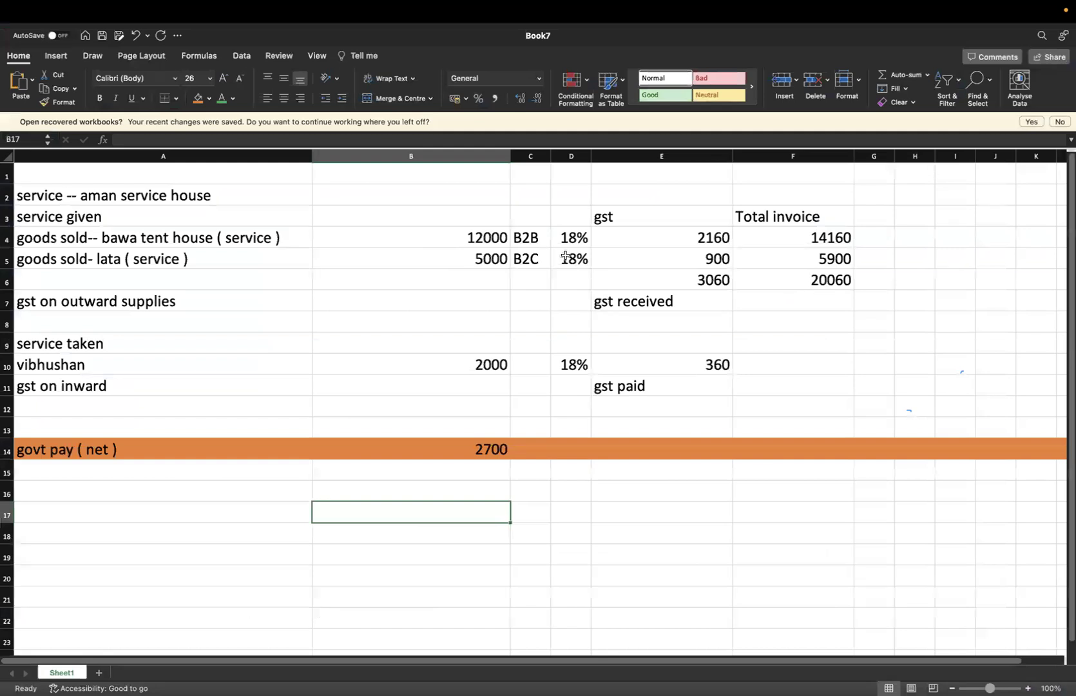
click(263, 238)
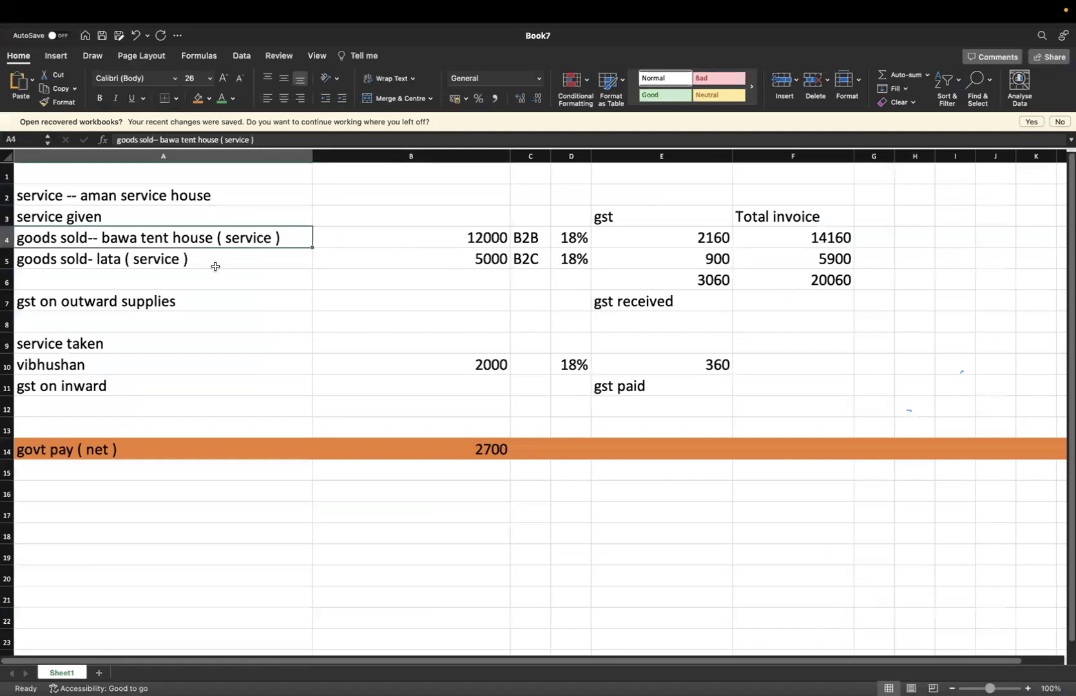
click(215, 267)
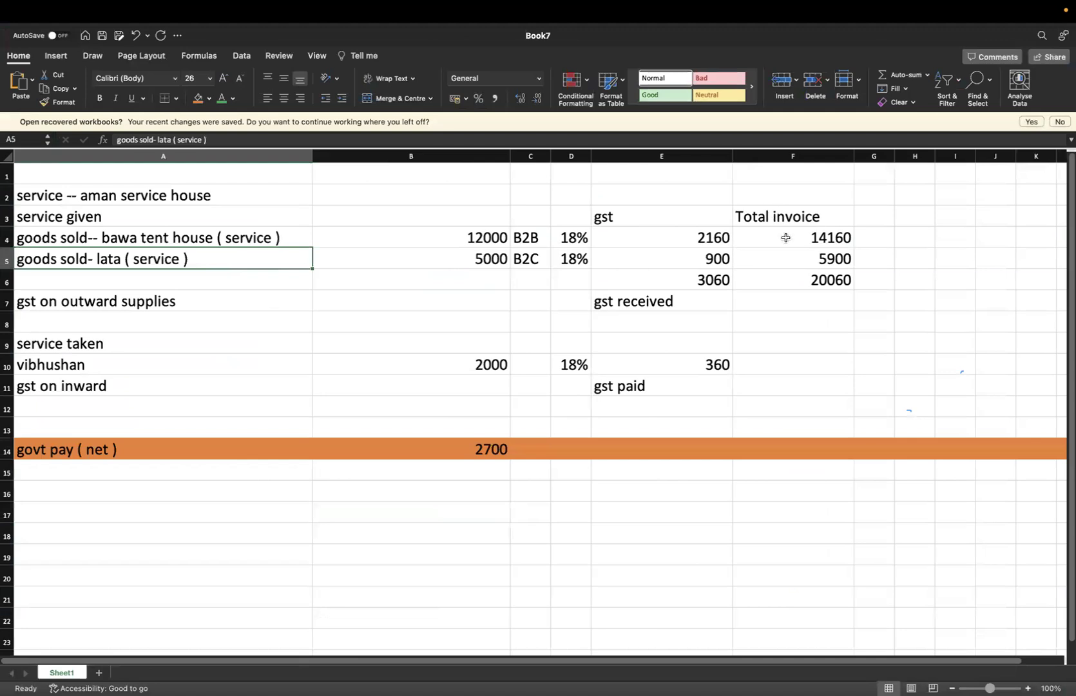
click(726, 244)
click(721, 262)
key(ctrl+Left)
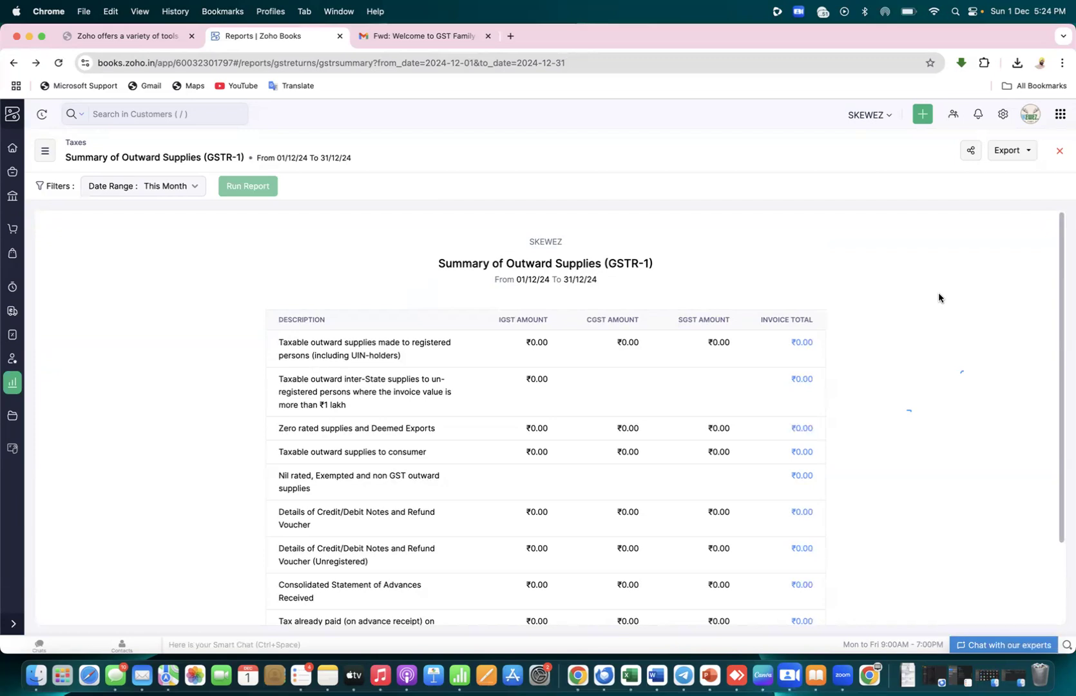
key(ctrl+Right)
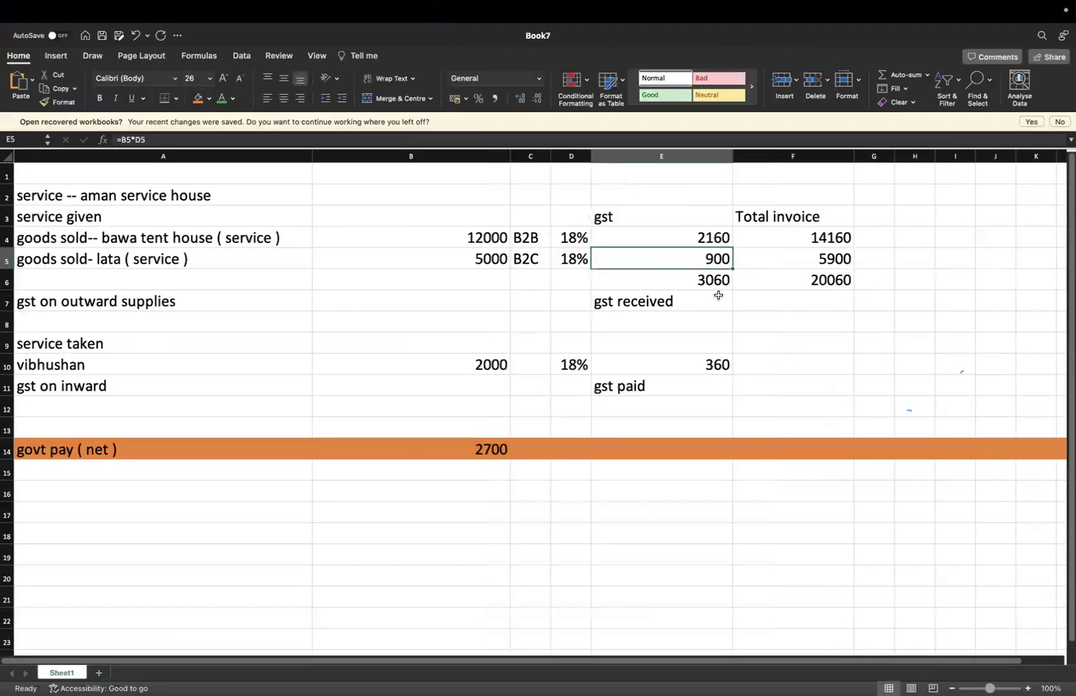
Enter =3060/2 in F8 for 1530, check the formula, and return to Zoho Books
click(720, 282)
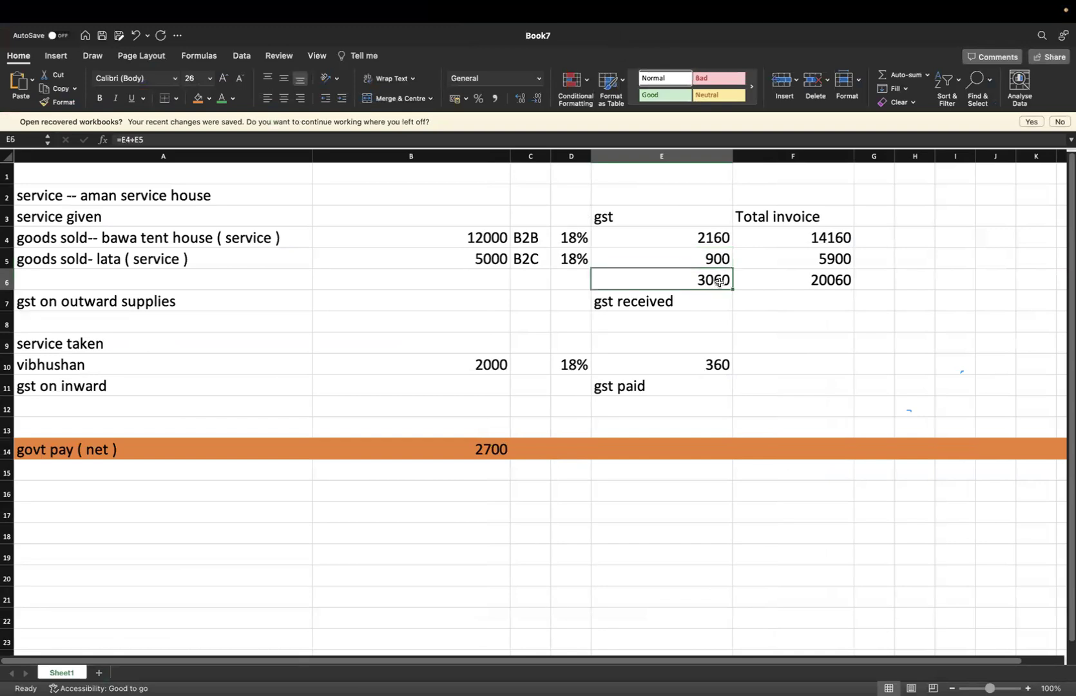
click(761, 321)
text(=3060/2)
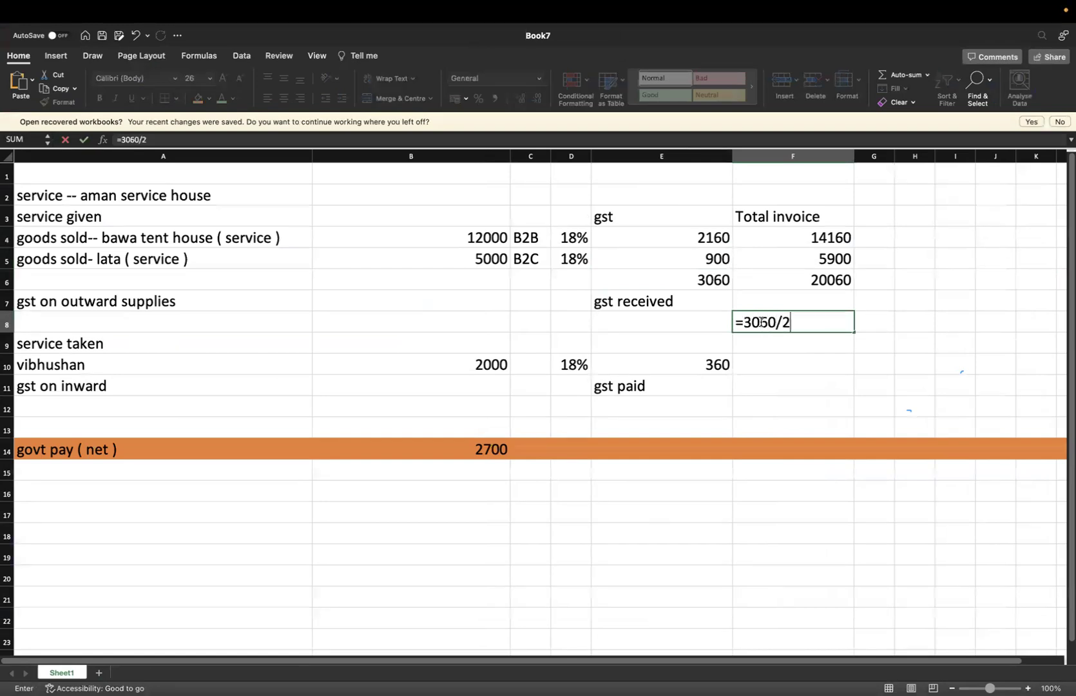
key(Return)
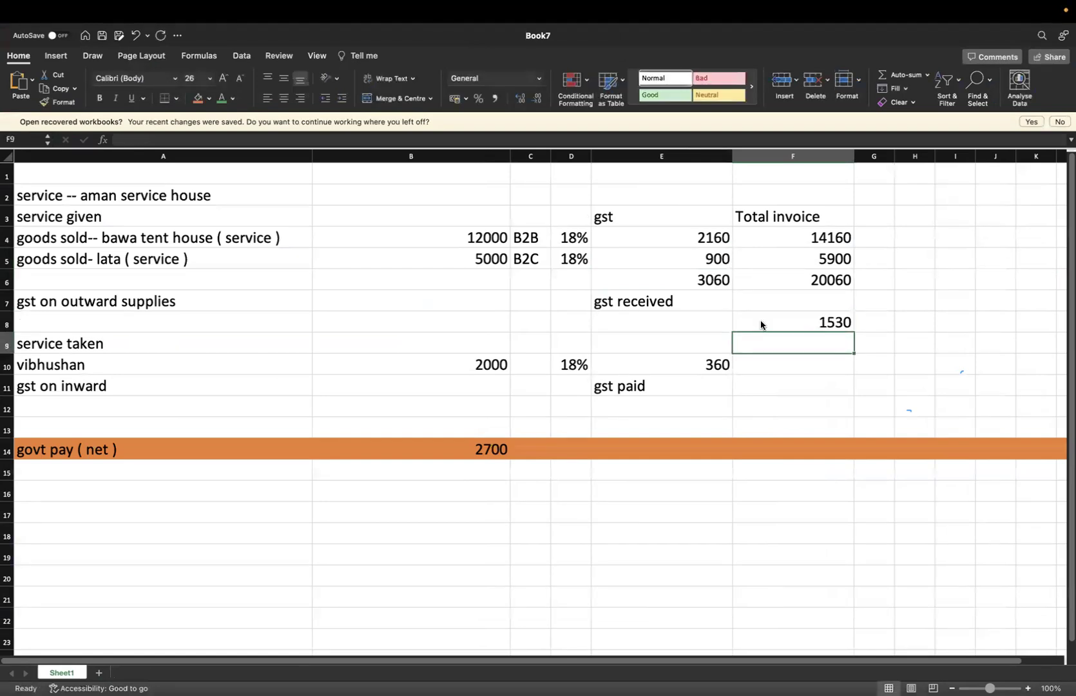
double_click(768, 321)
key(Escape)
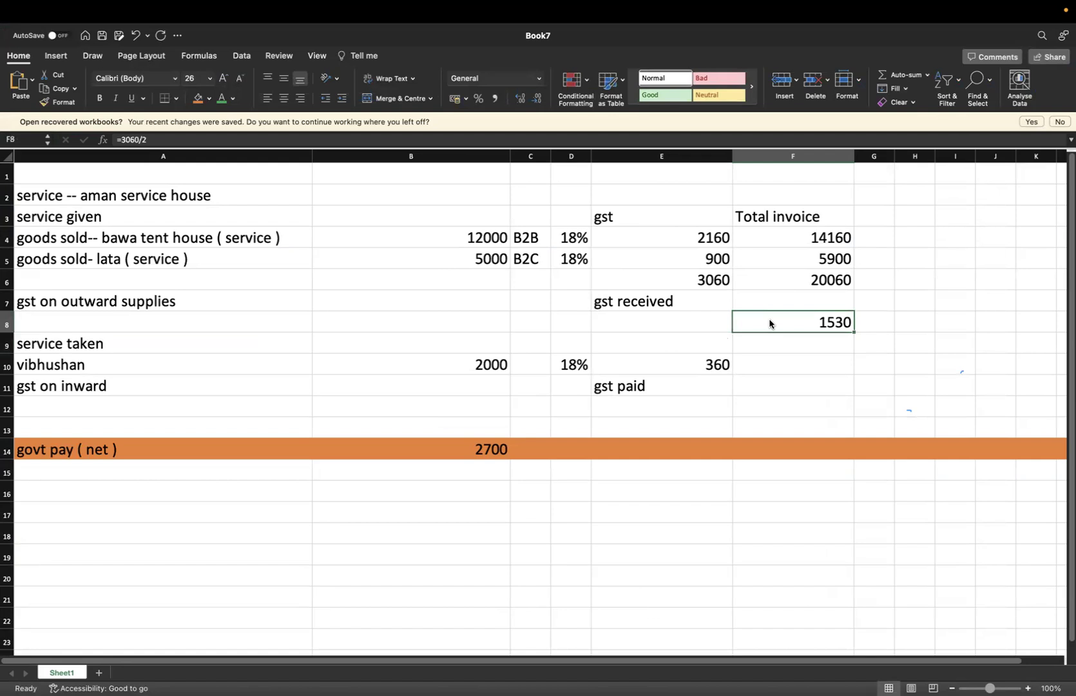
key(ctrl+Left)
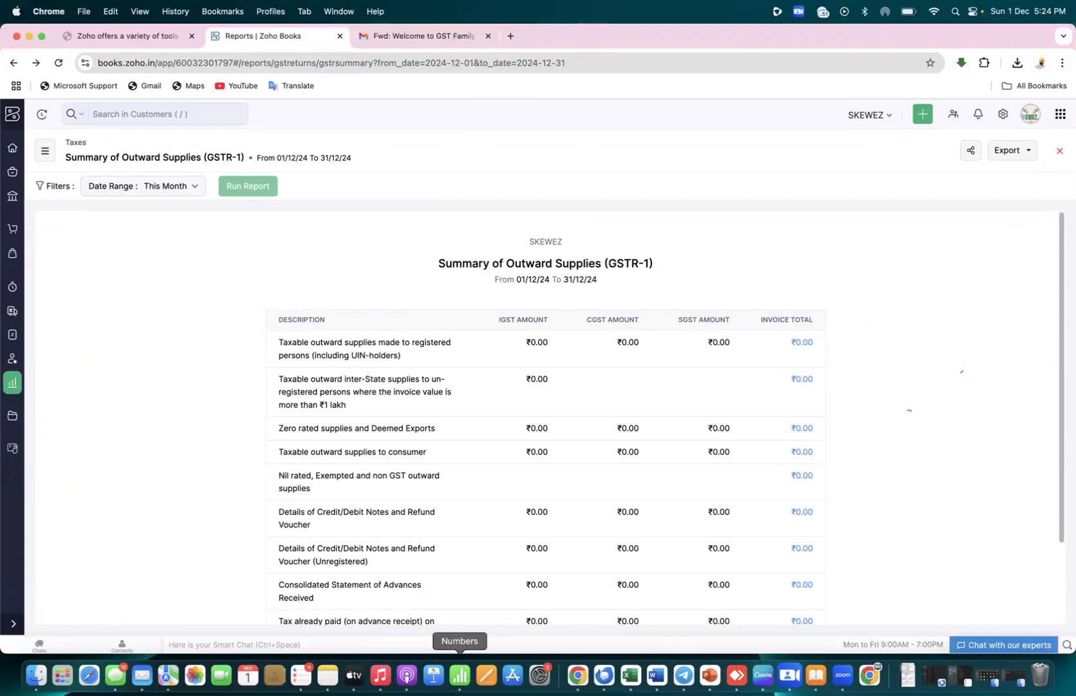
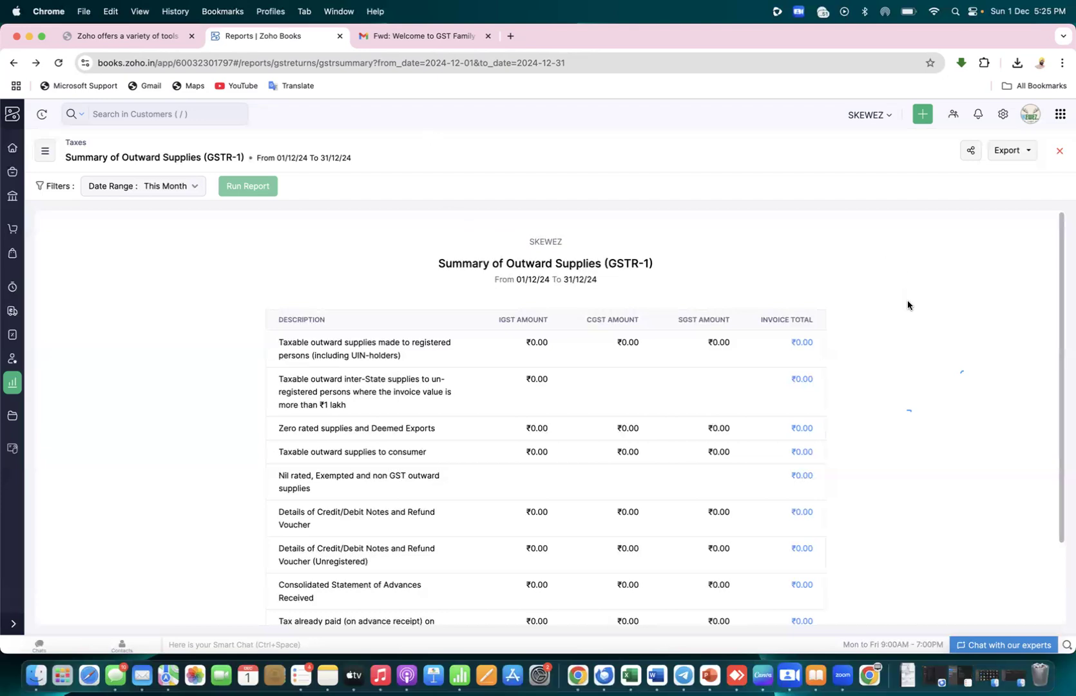
Inspect the registered-persons supplies row of the December 2024 GSTR-1 summary, then return to Reports
scroll(907, 303, down, 2)
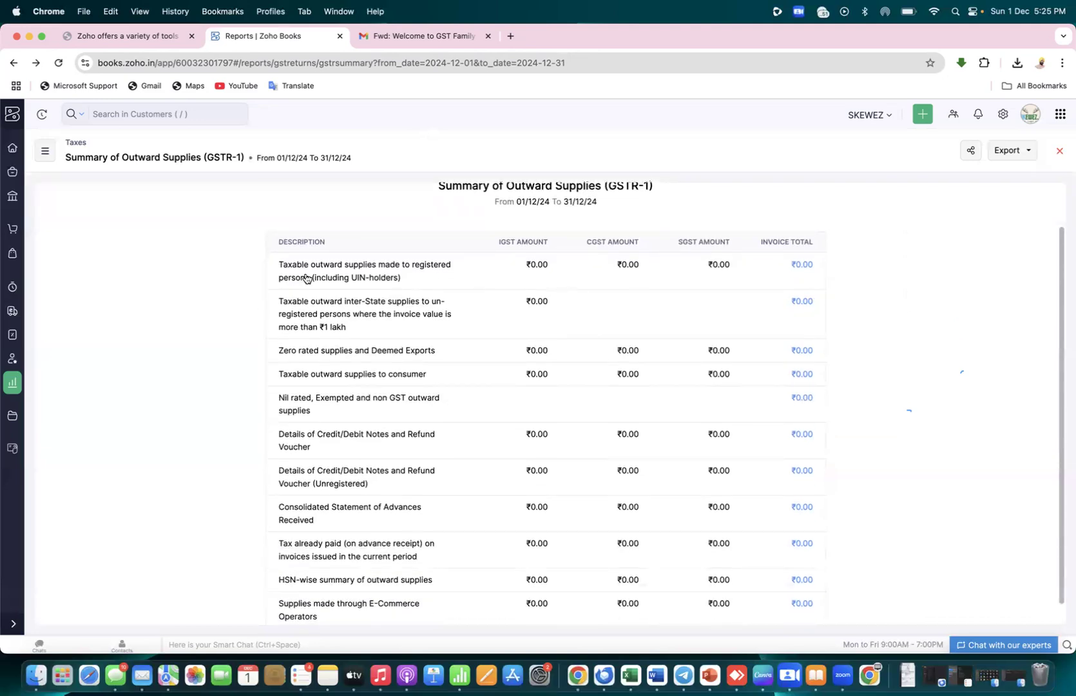
drag(280, 267, 415, 279)
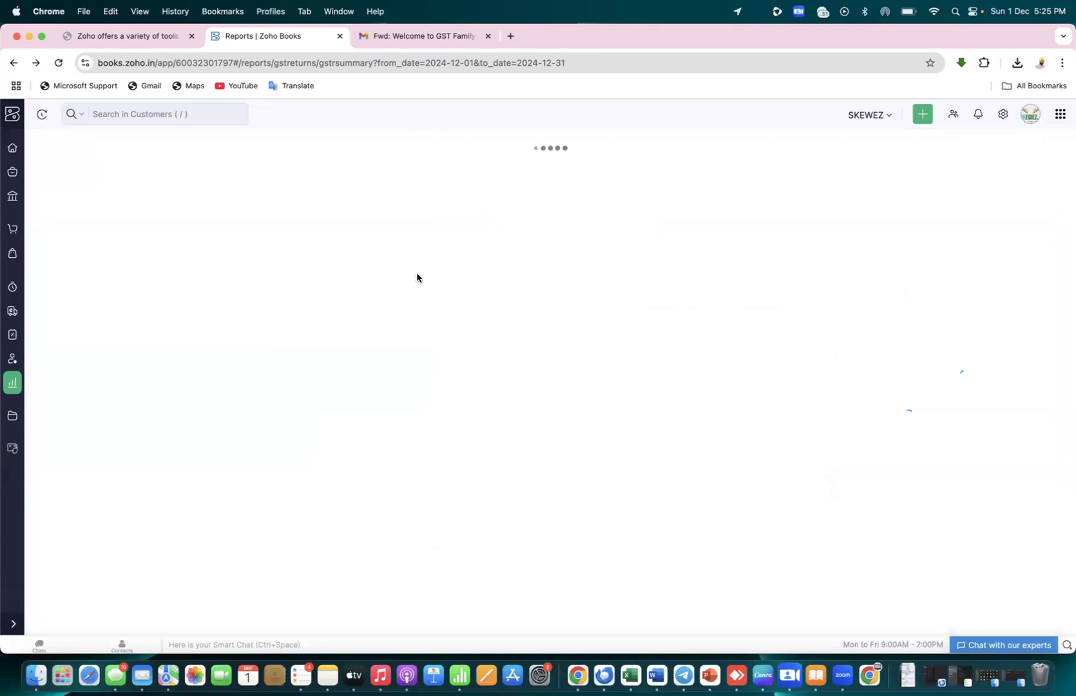
click(12, 388)
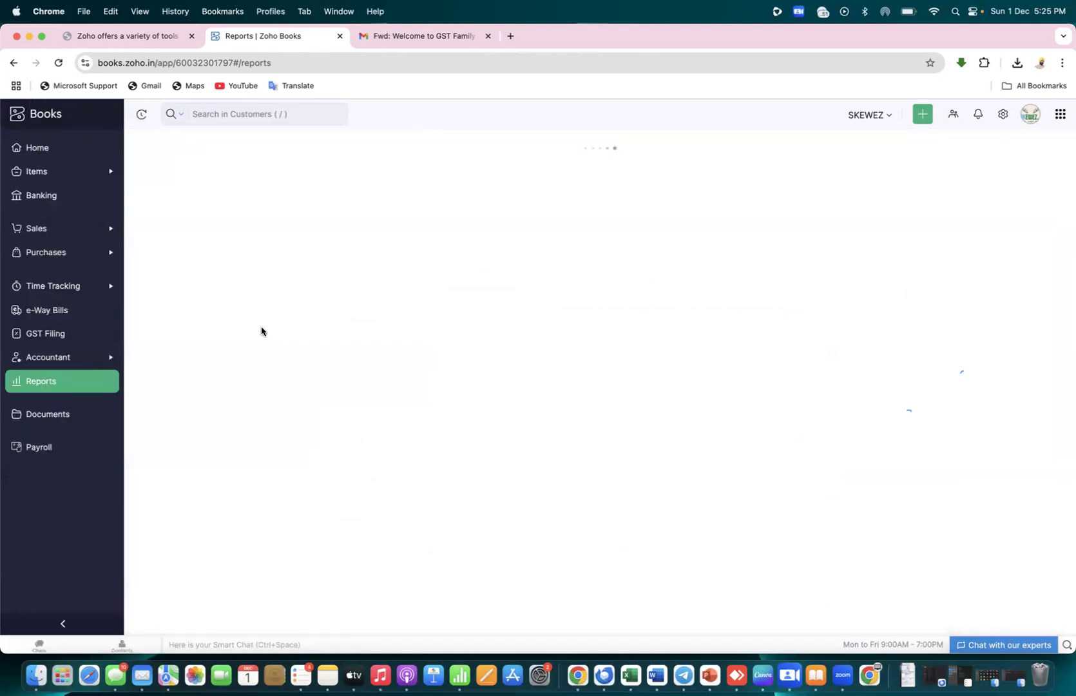
Open the GST Filing dashboard's GSTR 1 summary, comparing briefly against the Excel GST figures
click(32, 334)
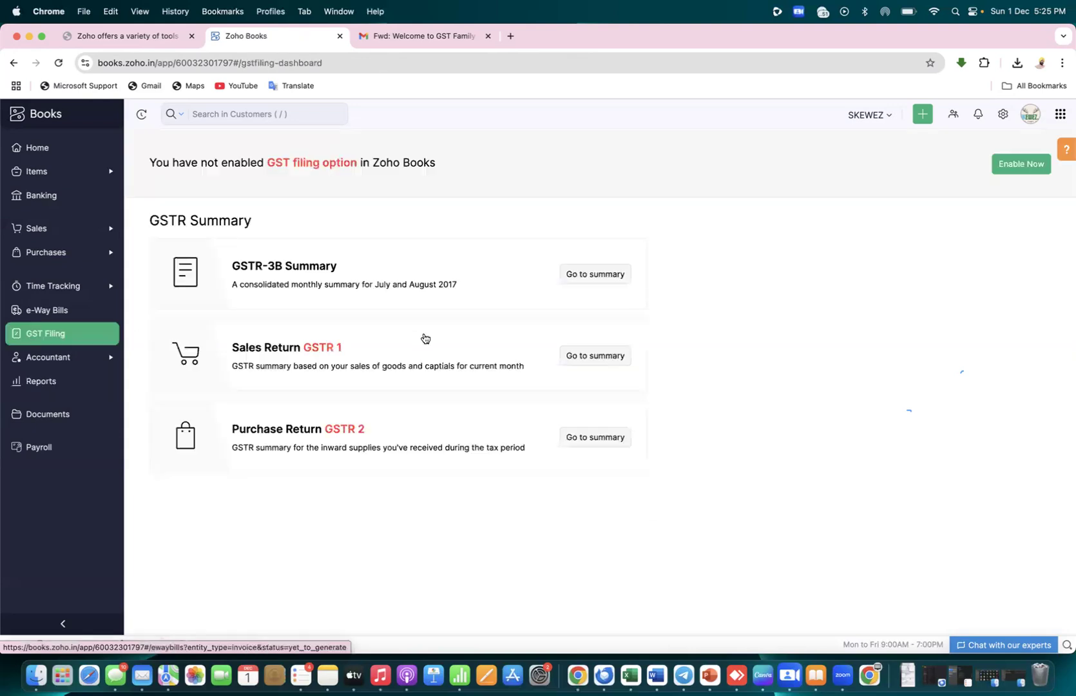
click(591, 357)
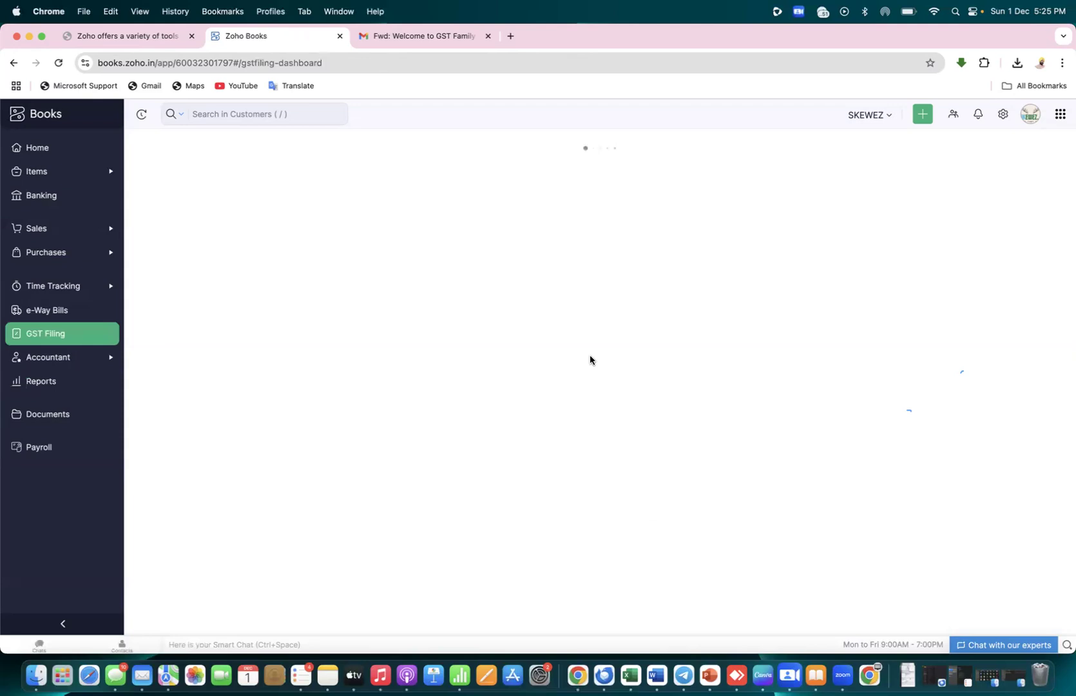
key(super+Tab)
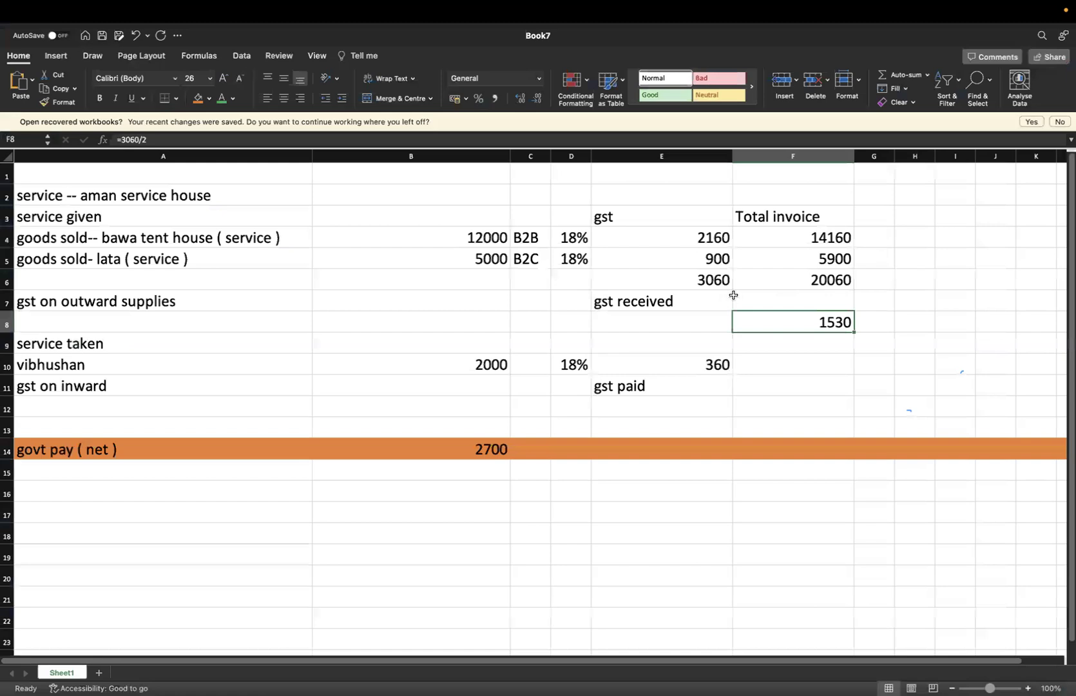
key(super+Tab)
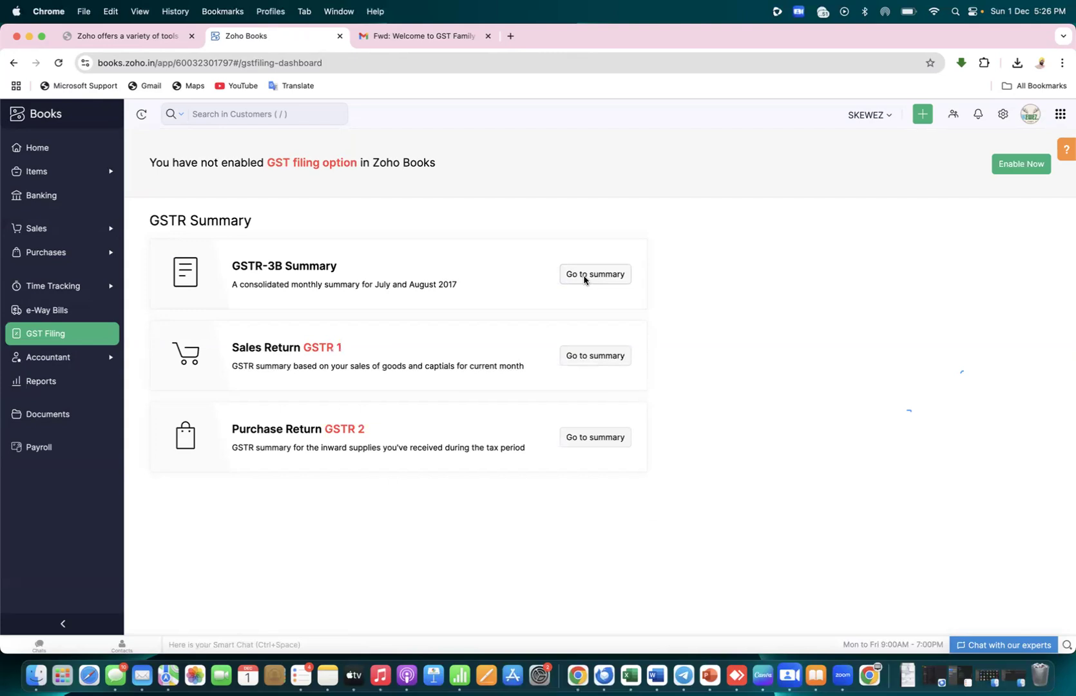
Open the GSTR-3B Summary for 01/12/24–31/12/24 and scroll through its sections, all at ₹0.00
click(583, 276)
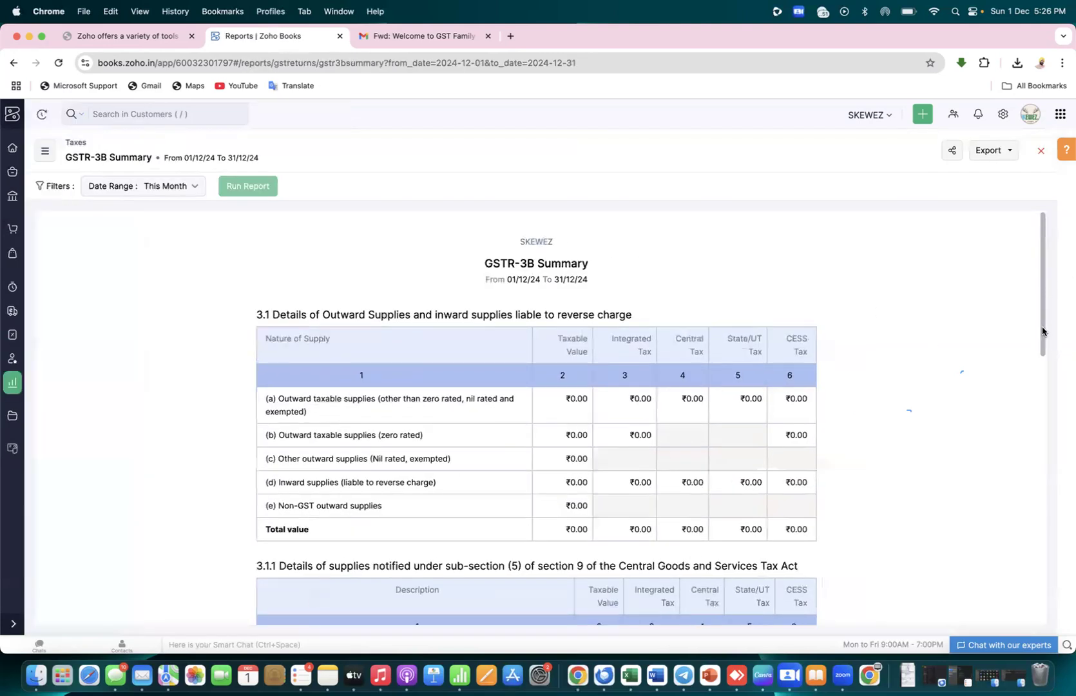
scroll(1042, 331, down, 3)
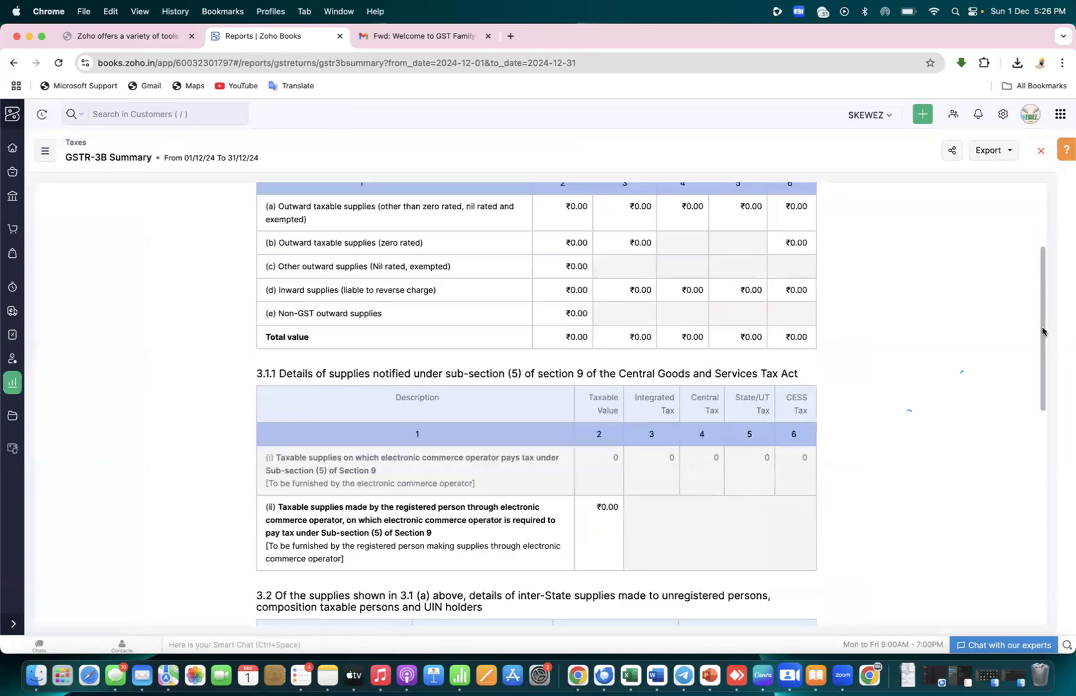
drag(1043, 341, 1045, 364)
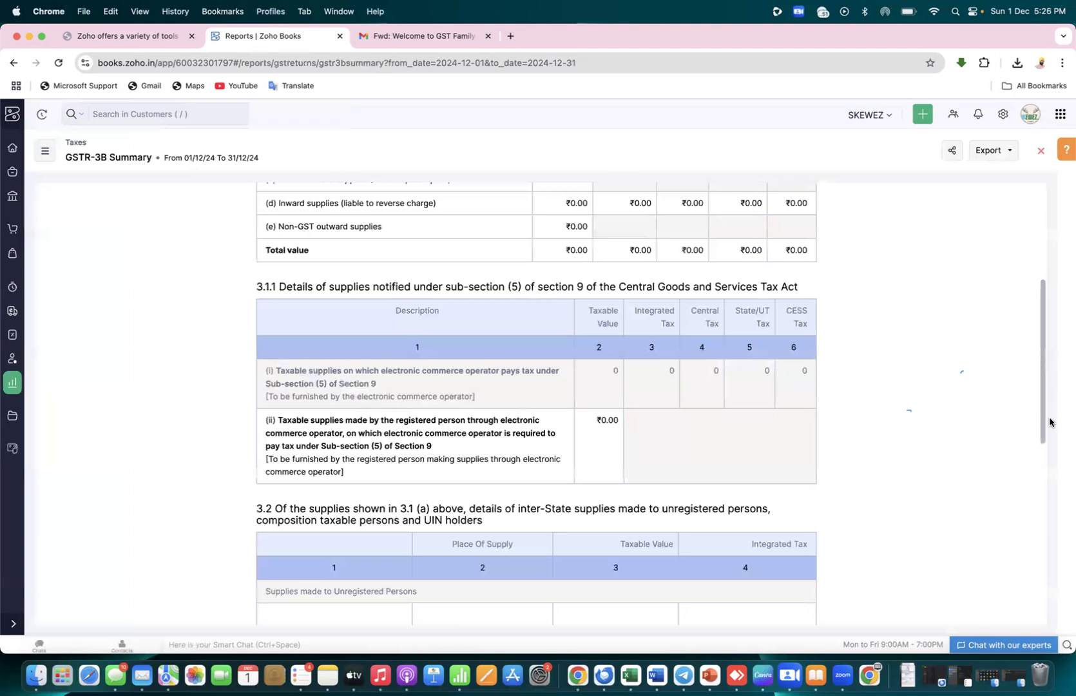
scroll(1049, 422, down, 5)
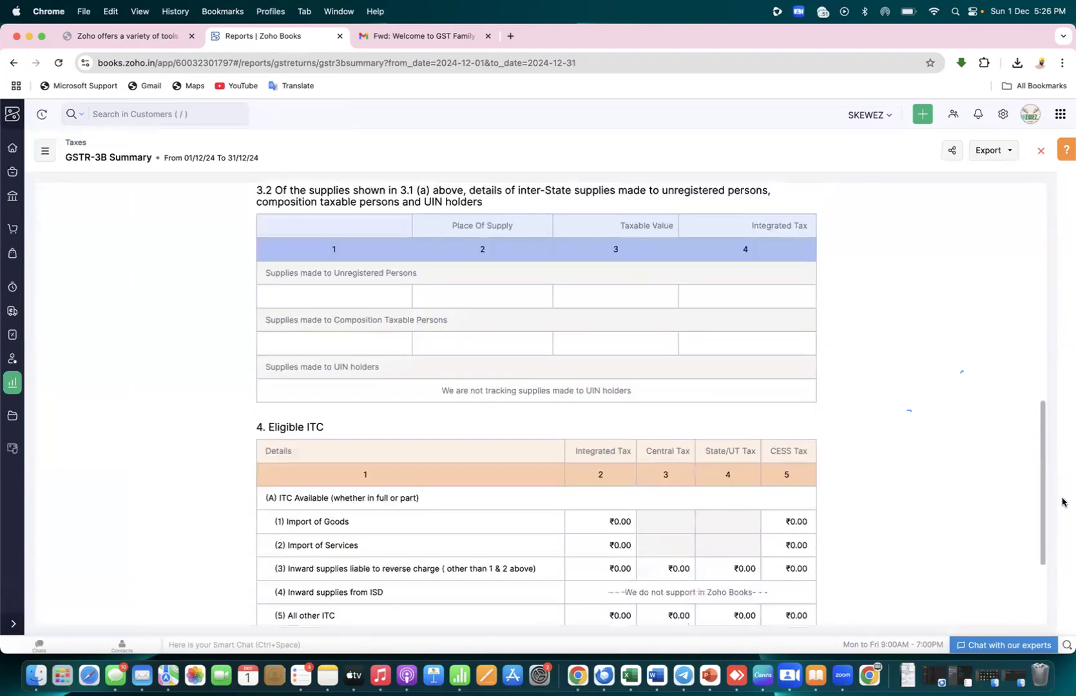
scroll(1061, 418, up, 2)
scroll(1057, 303, up, 5)
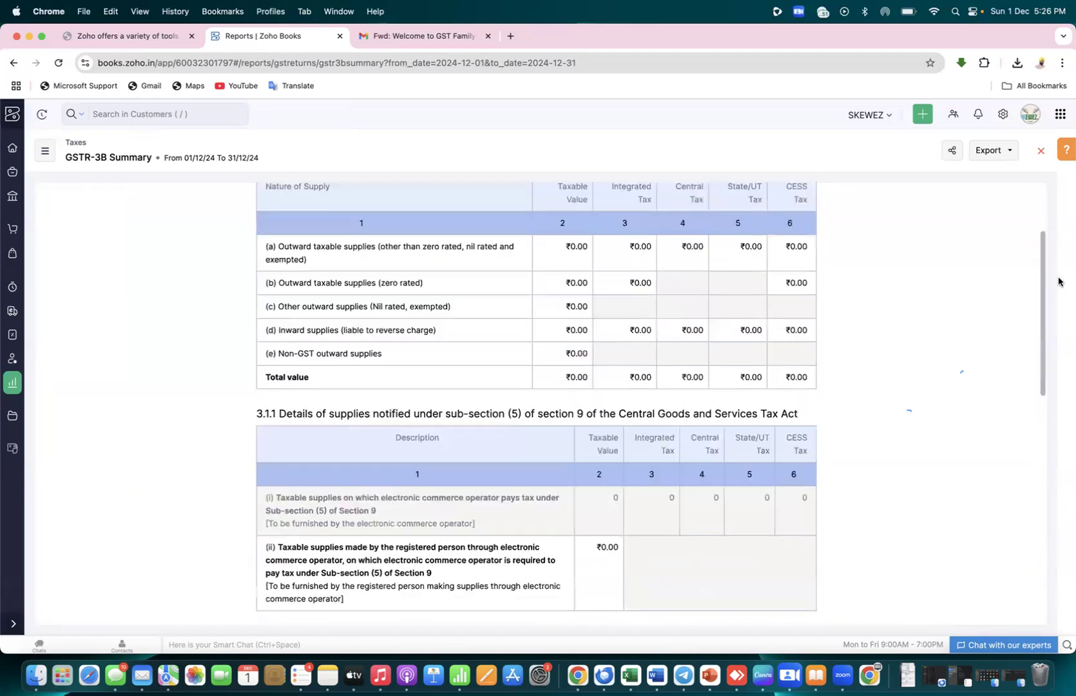
scroll(1060, 254, up, 3)
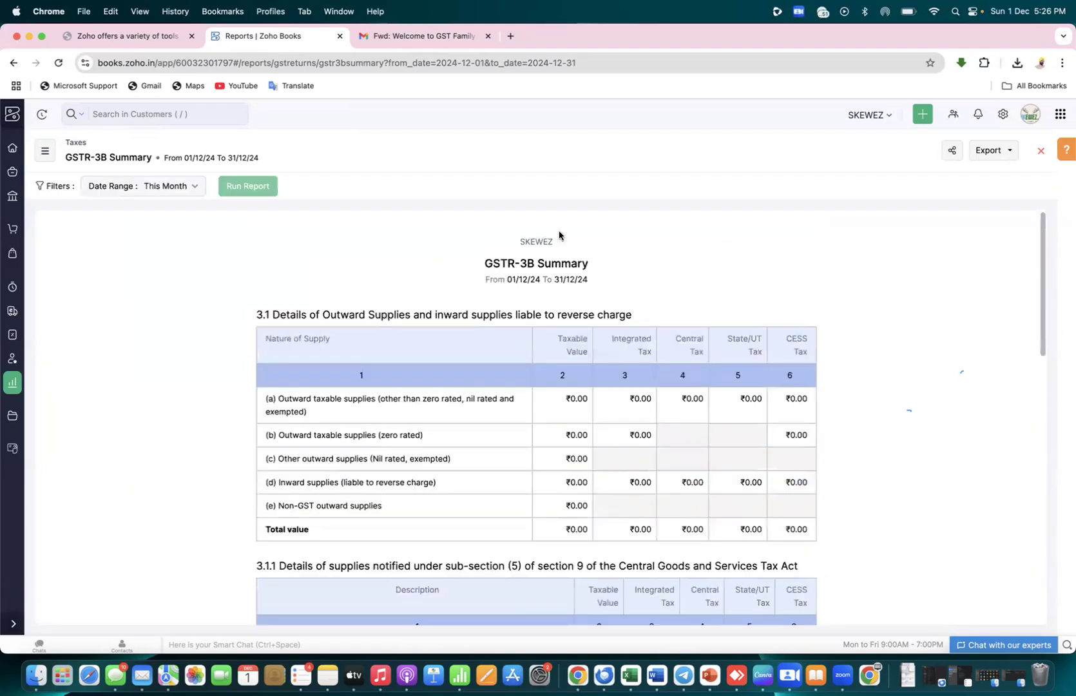
drag(155, 158, 93, 155)
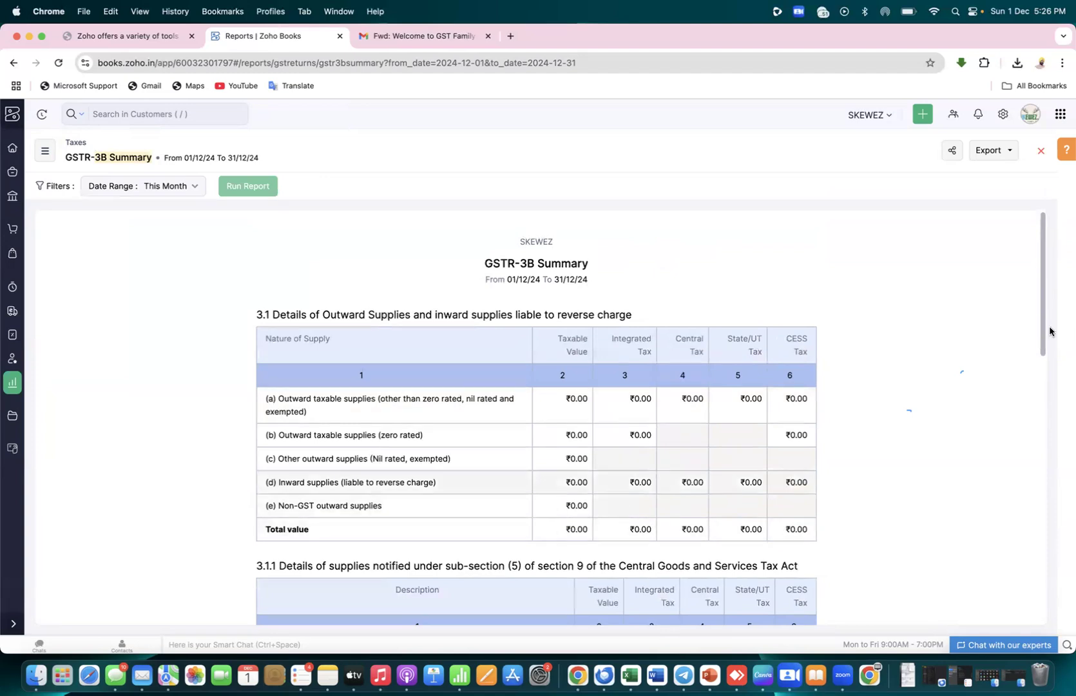
scroll(1042, 348, down, 5)
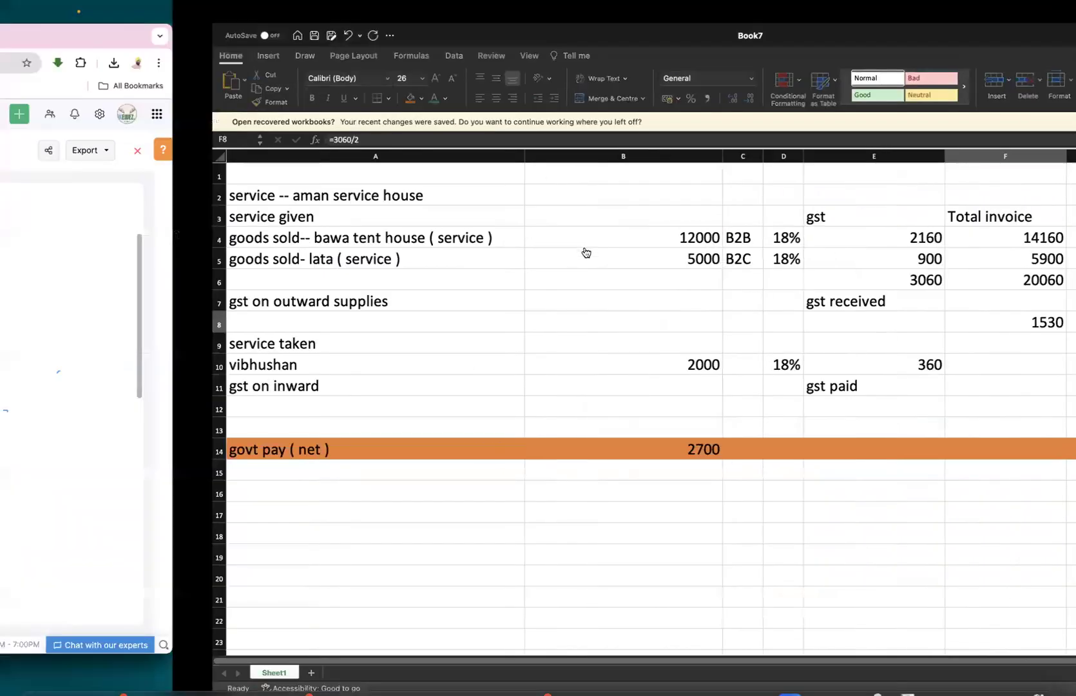
scroll(1044, 272, up, 1)
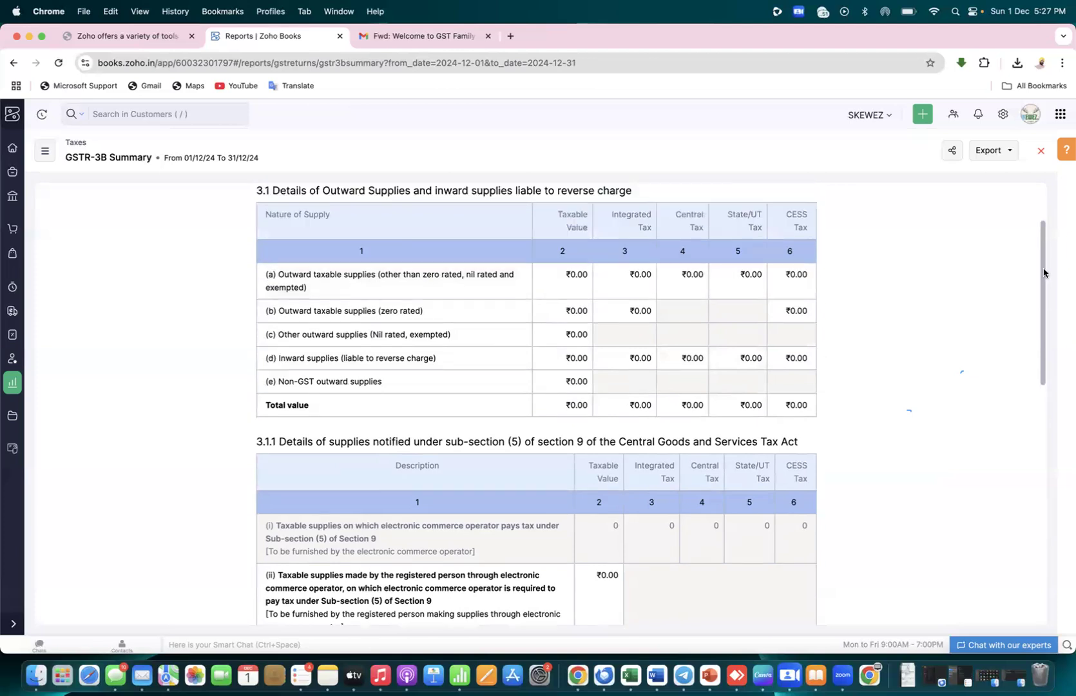
scroll(1044, 272, up, 1)
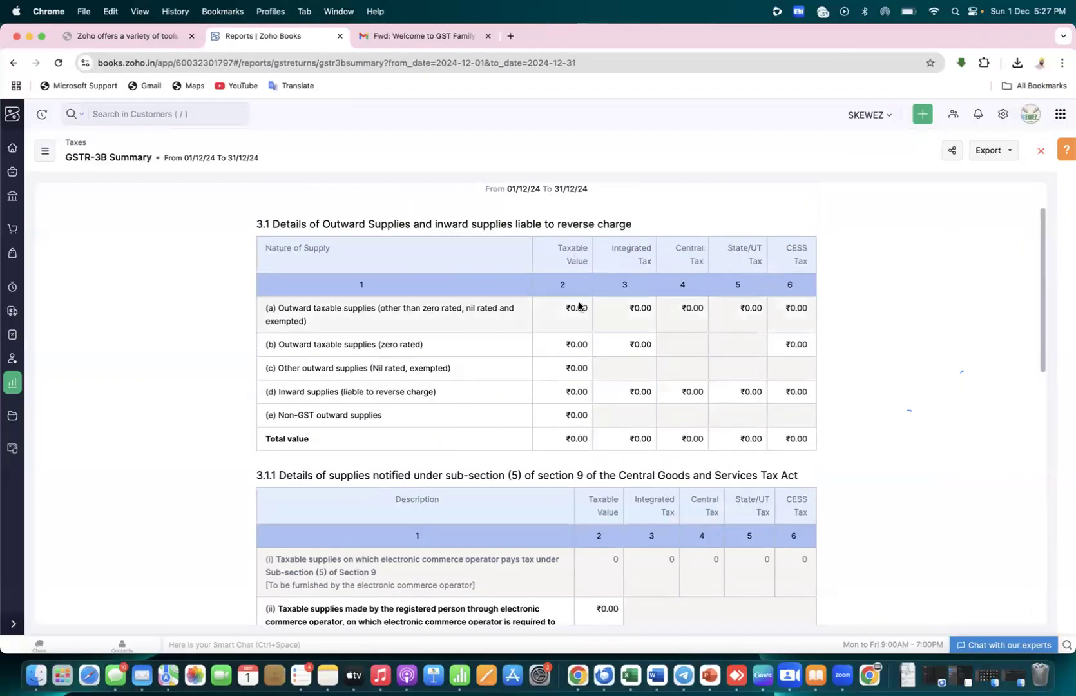
click(578, 307)
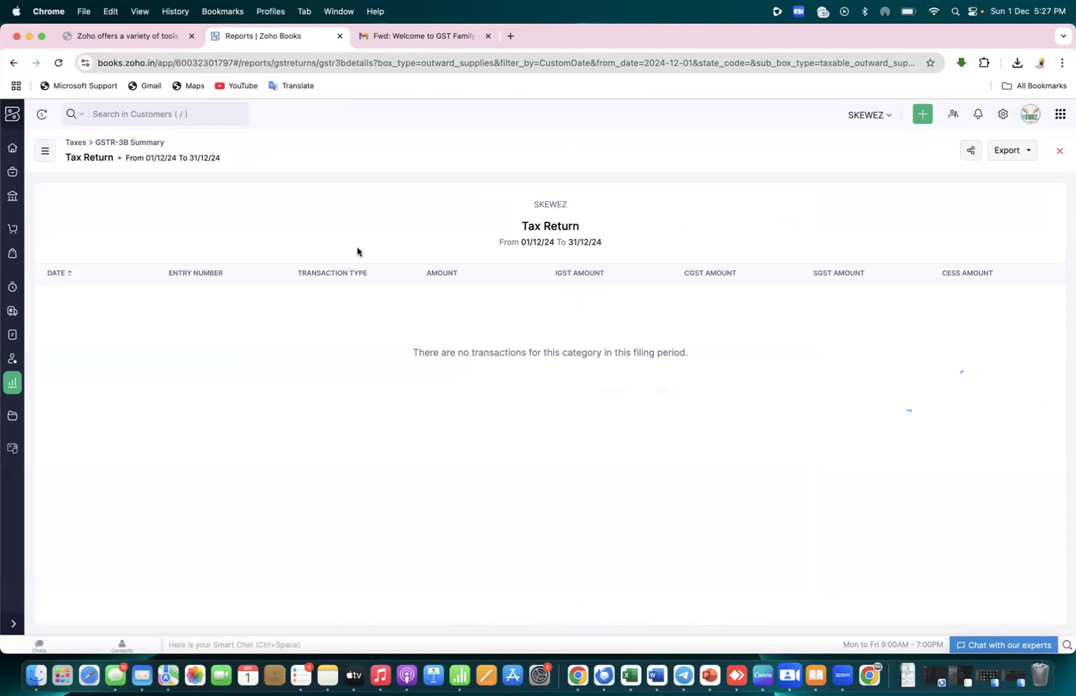
click(12, 64)
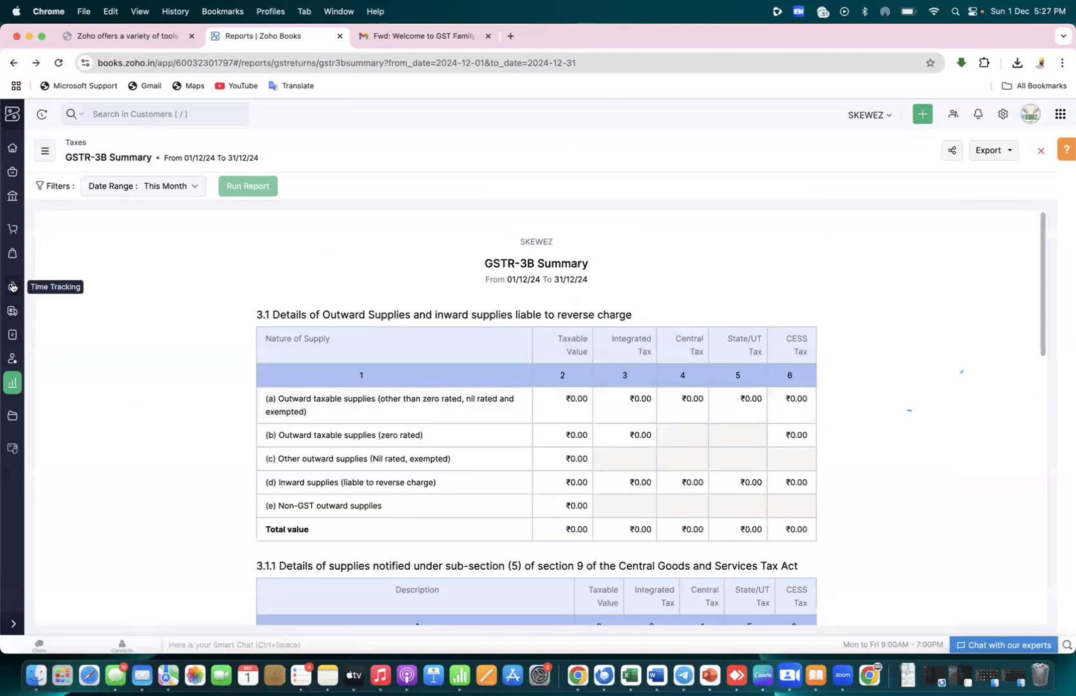
click(12, 335)
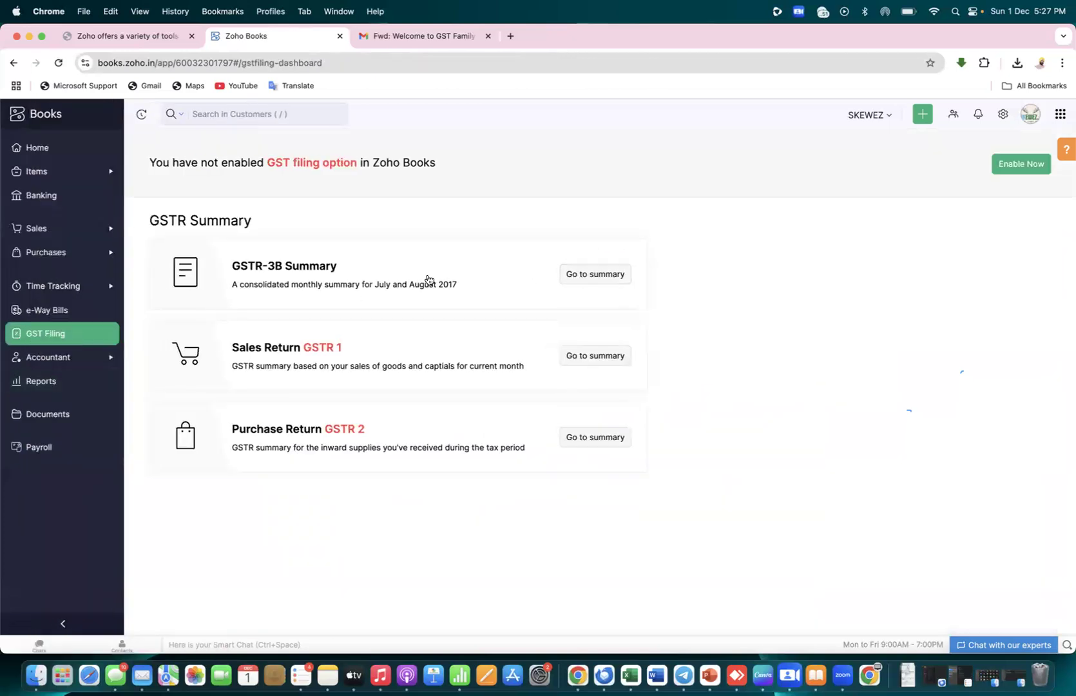
click(584, 282)
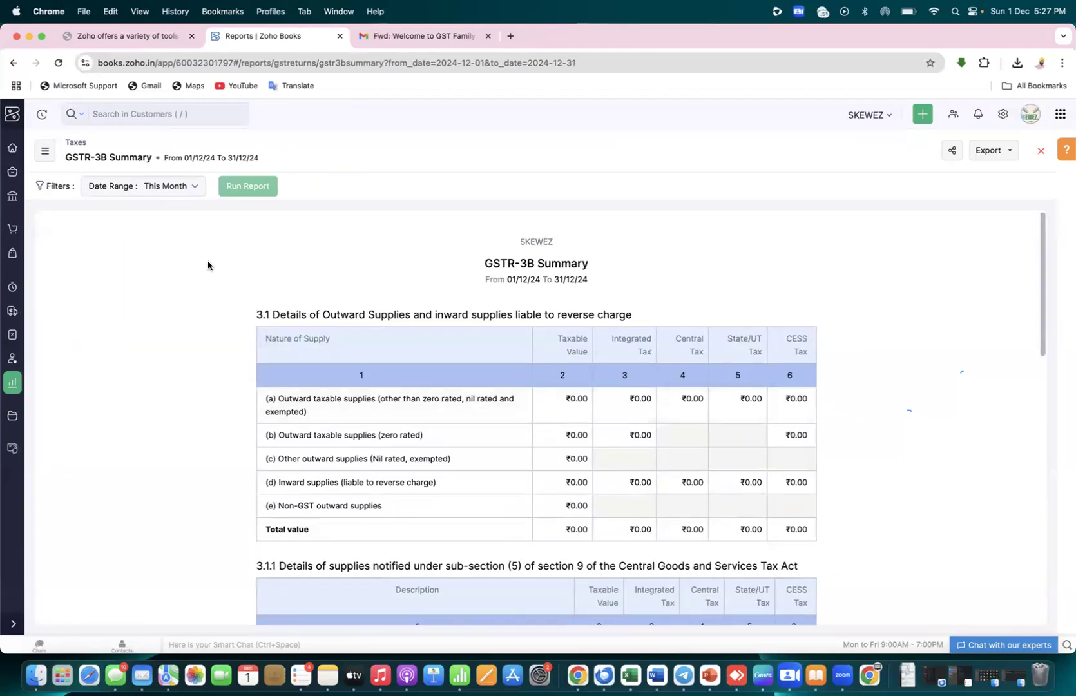
key(super+Tab)
key(super+Tab)
key(super+Tab)
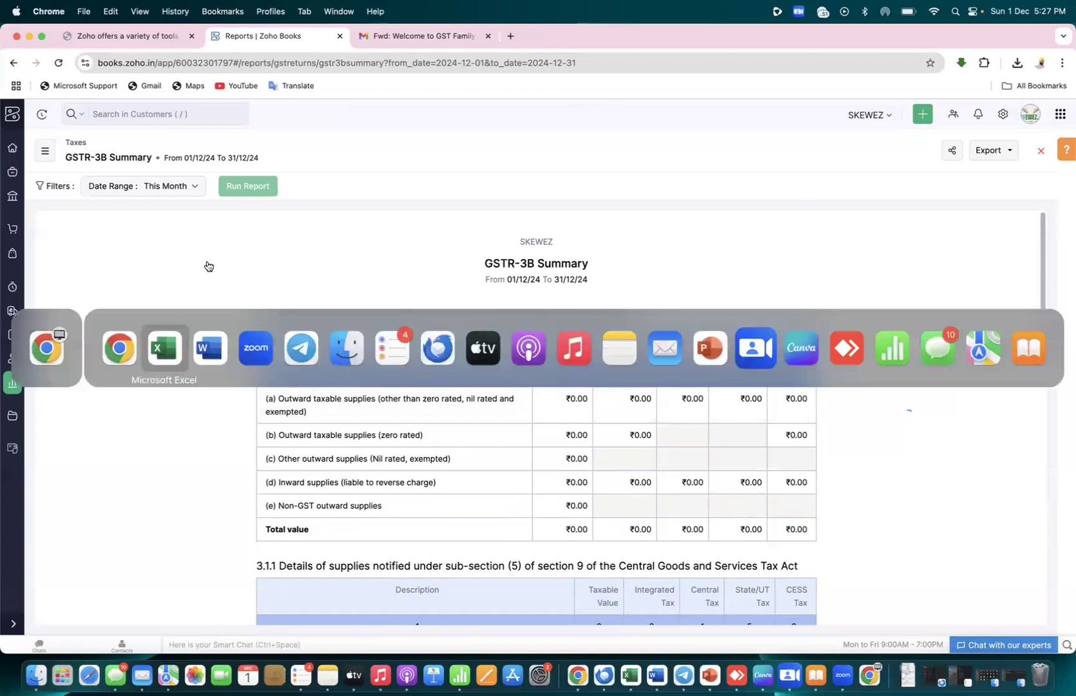
Add Word notes 'enable integration :- gst portal' and 'my profile/ left side / manage api/ api integrate'
key(Return)
text(e)
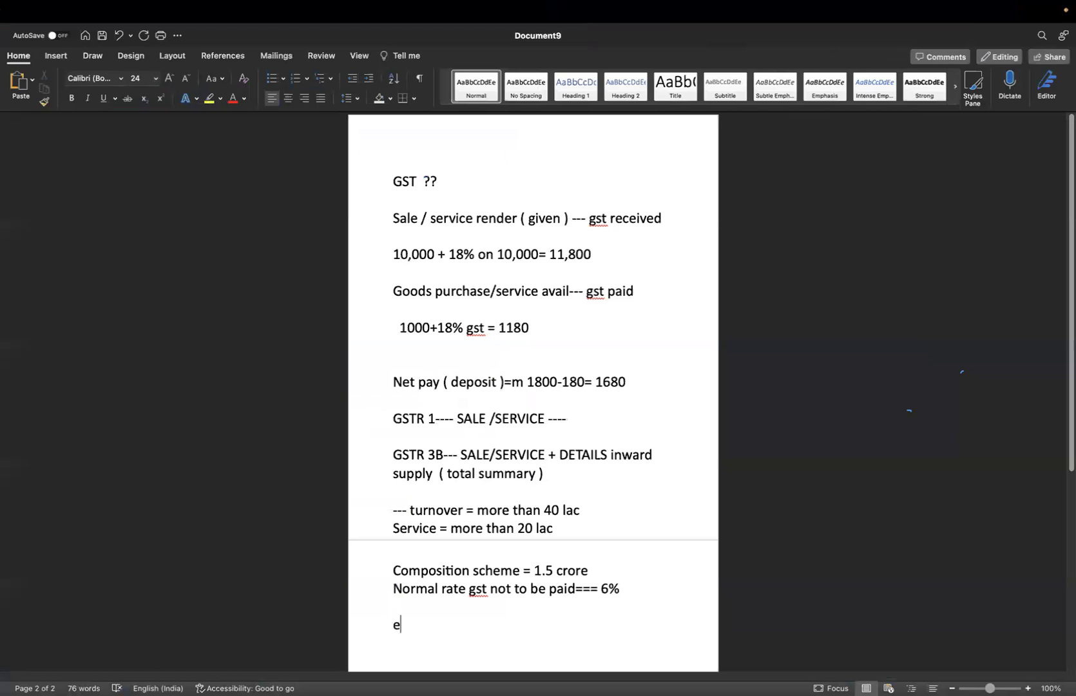
text(nable integration)
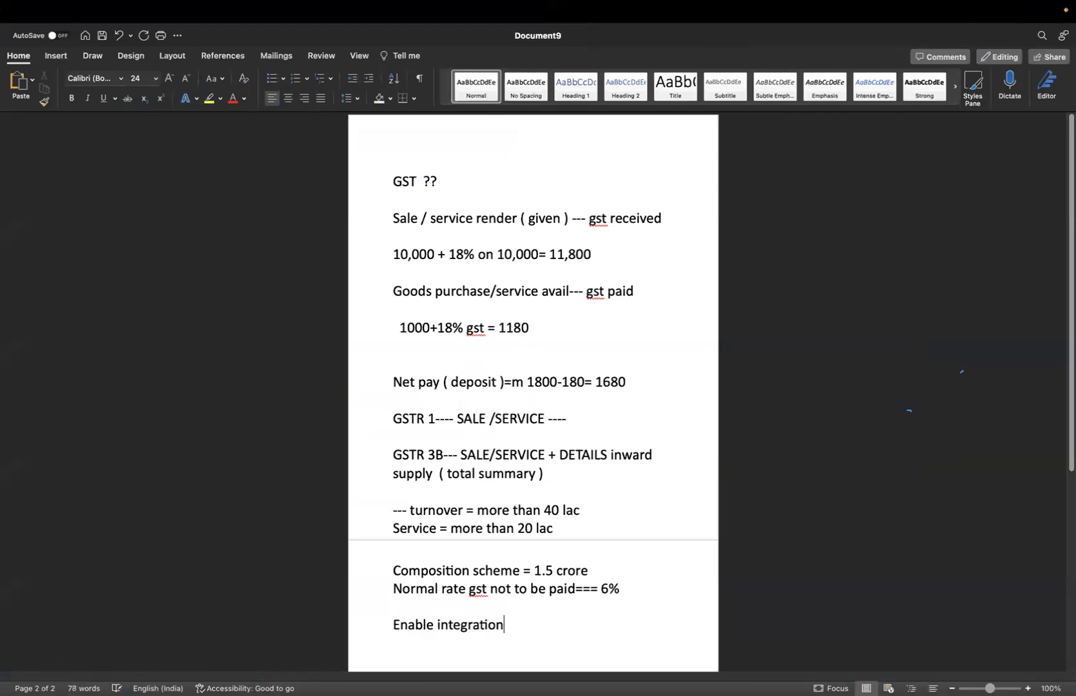
text( :- gst portal)
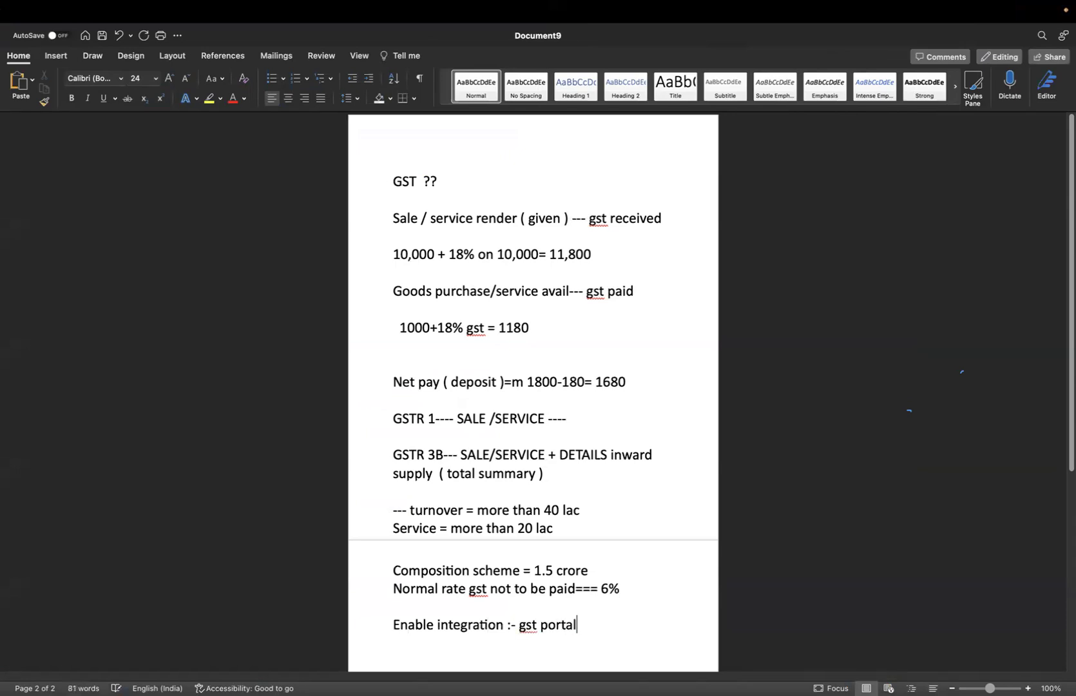
key(Return)
text(my)
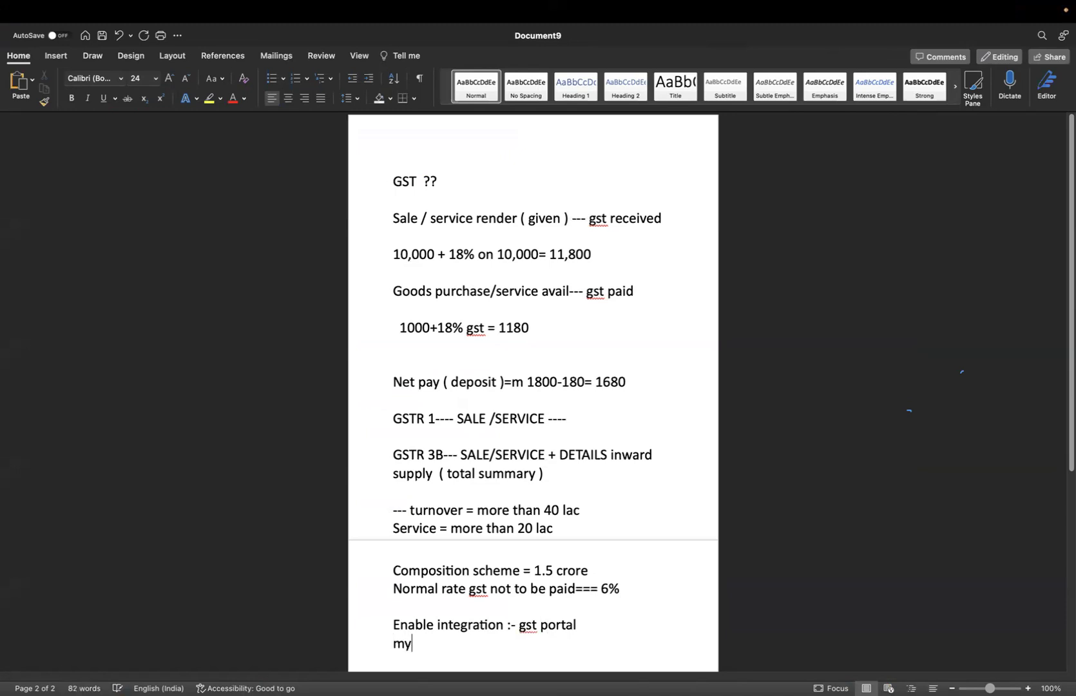
text( profile/ left side / manage api)
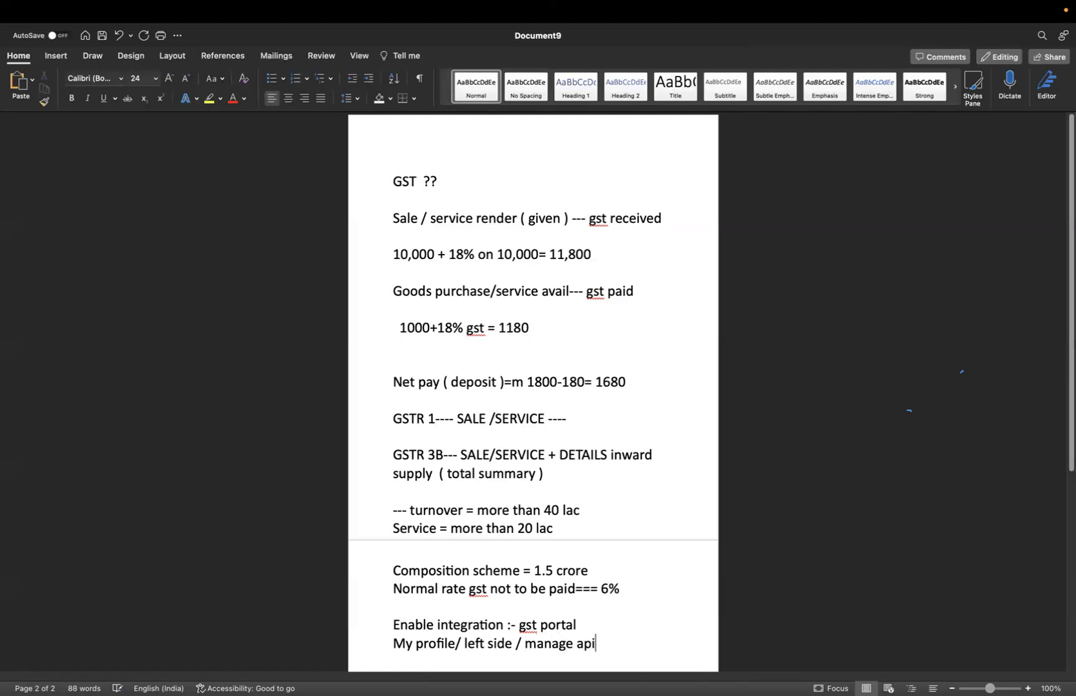
text(/ api integrate)
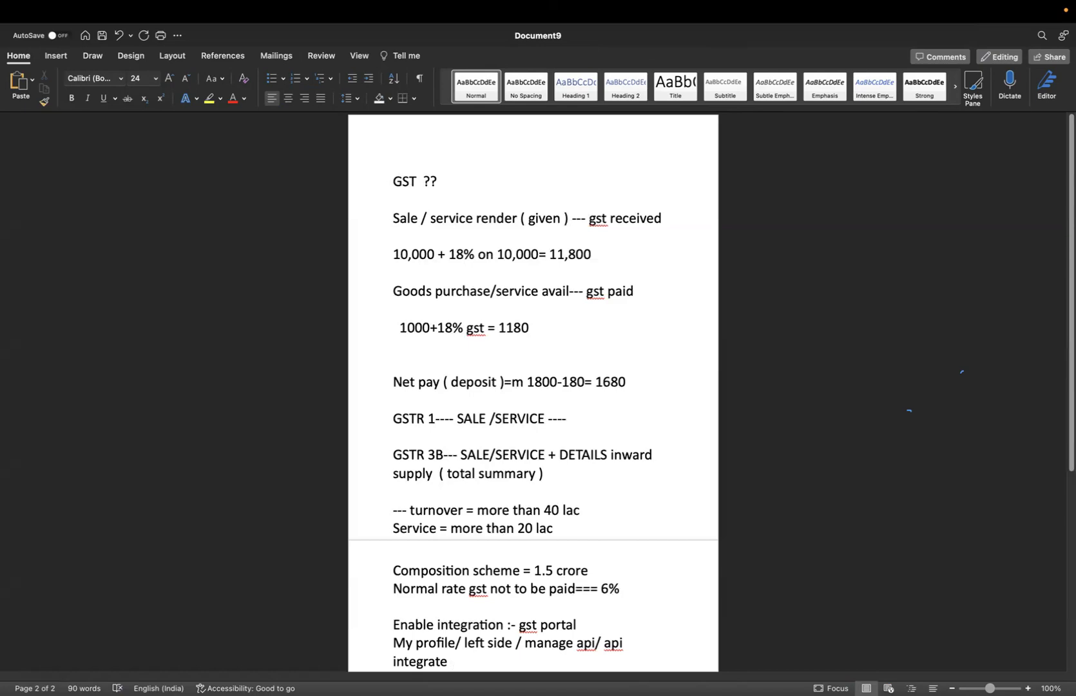
key(ctrl+Left)
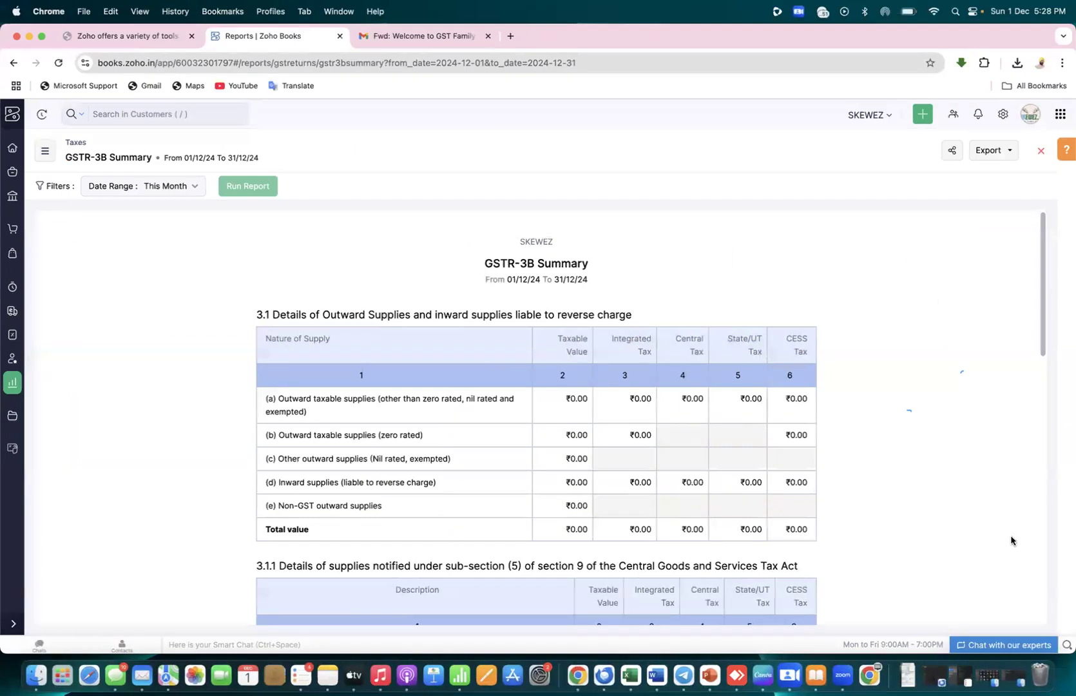
Open Direct Filing Settings from the GST Filing dashboard's filing-not-enabled notice
click(11, 335)
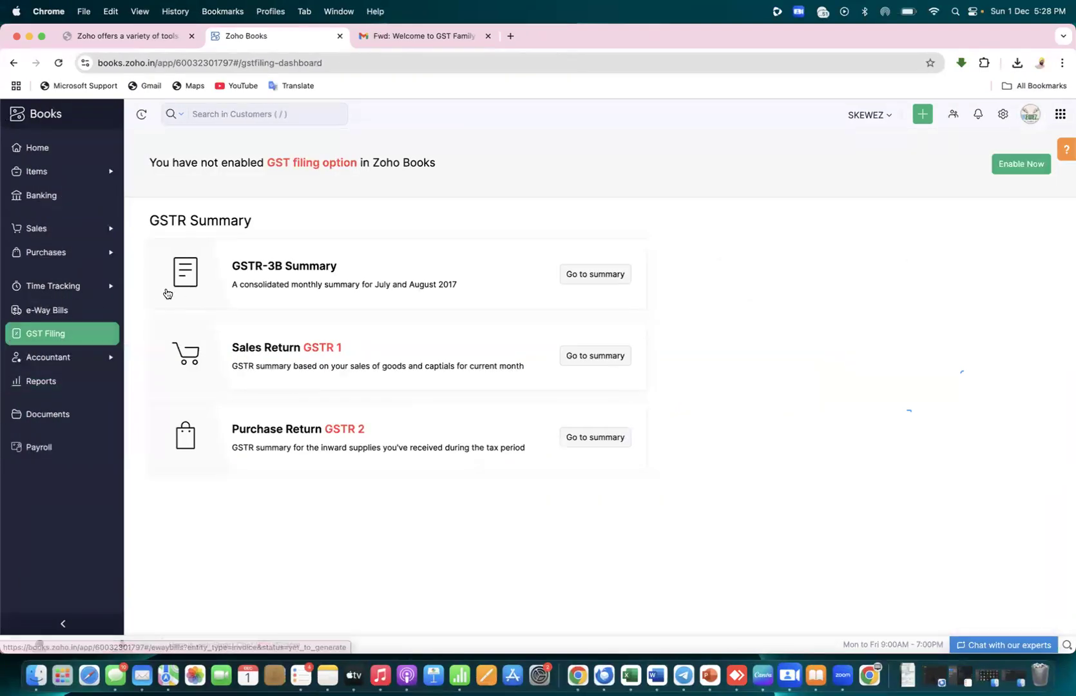
drag(219, 163, 374, 163)
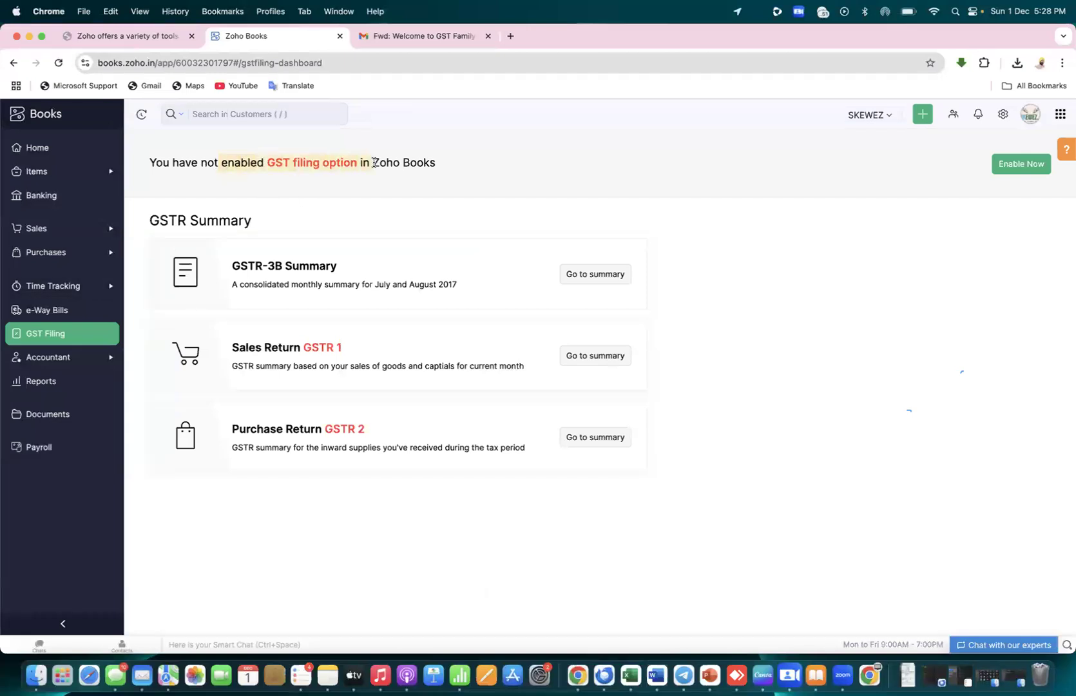
click(1016, 168)
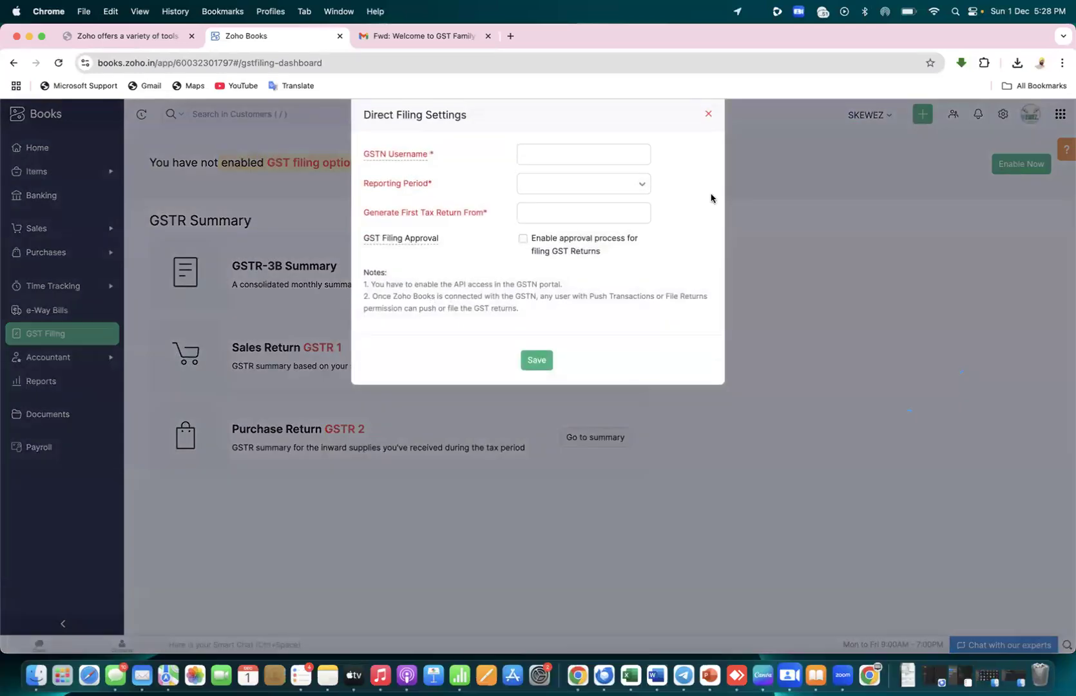
Paste the GSTIN as the GSTN username and set the reporting period to Monthly
click(586, 154)
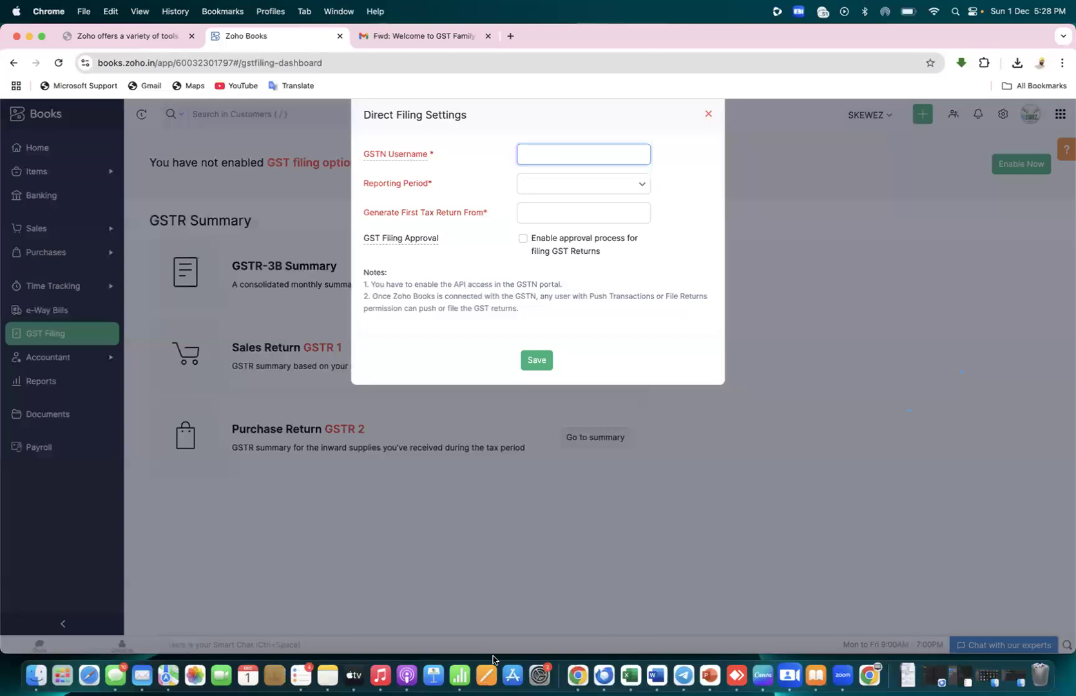
click(640, 185)
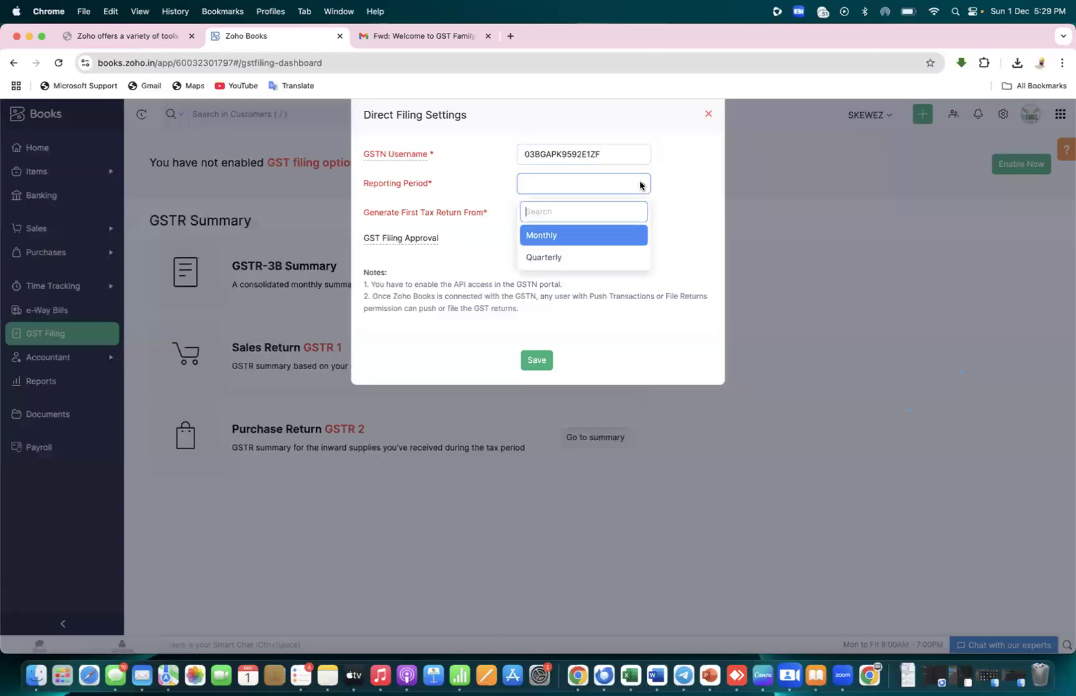
click(560, 243)
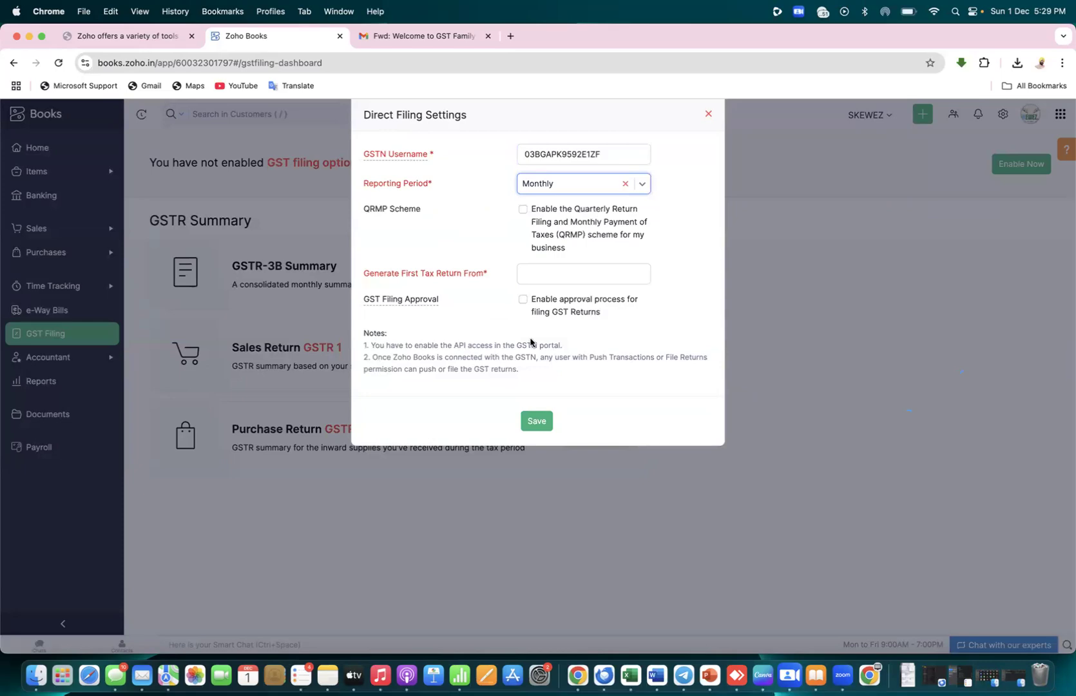
In Word, start a bulleted list below the integrate note with 'monthly -- return file, taxes'
key(super+Tab)
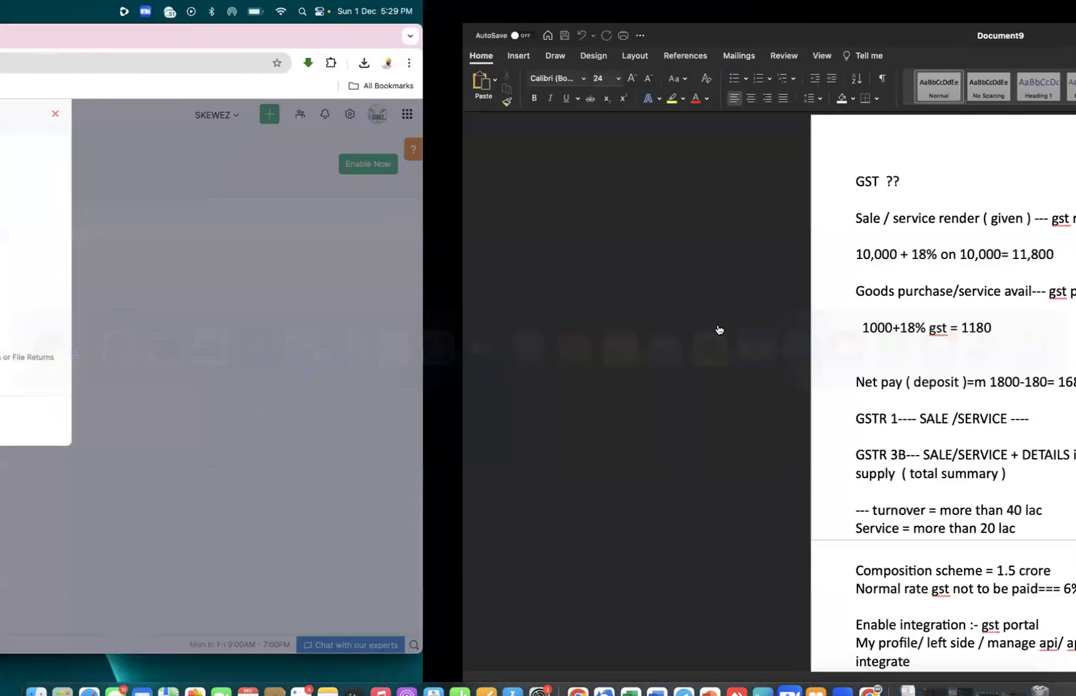
key(Return)
key(Return)
key(Return)
key(Return)
key(Return)
key(Return)
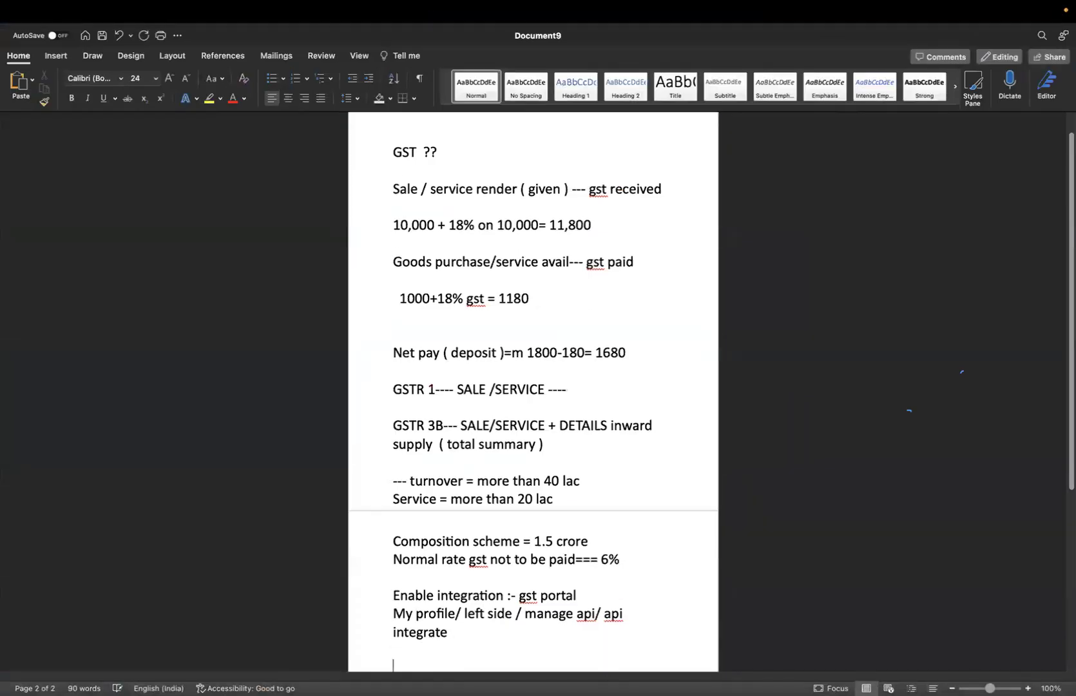
key(BackSpace)
key(BackSpace)
key(BackSpace)
key(BackSpace)
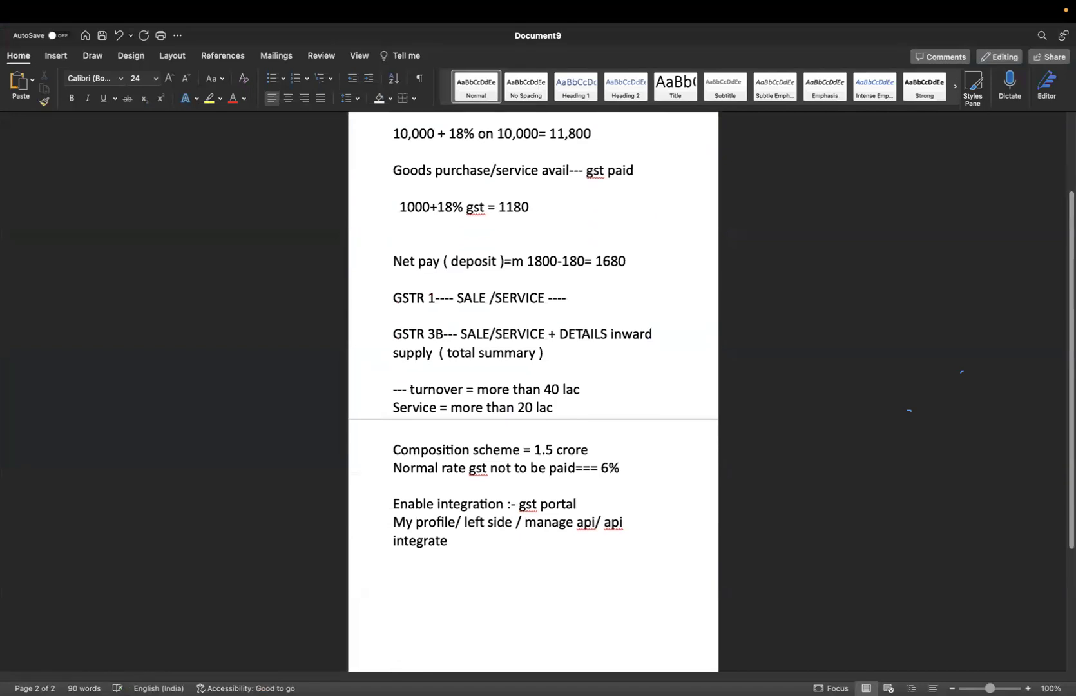
click(271, 78)
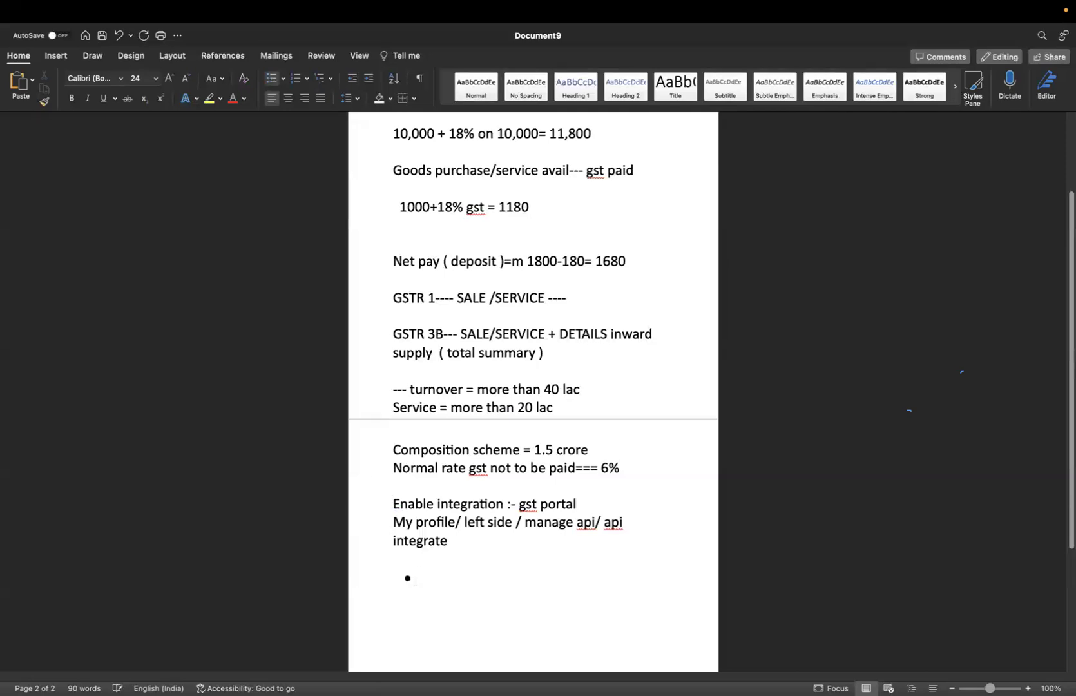
text(monthl)
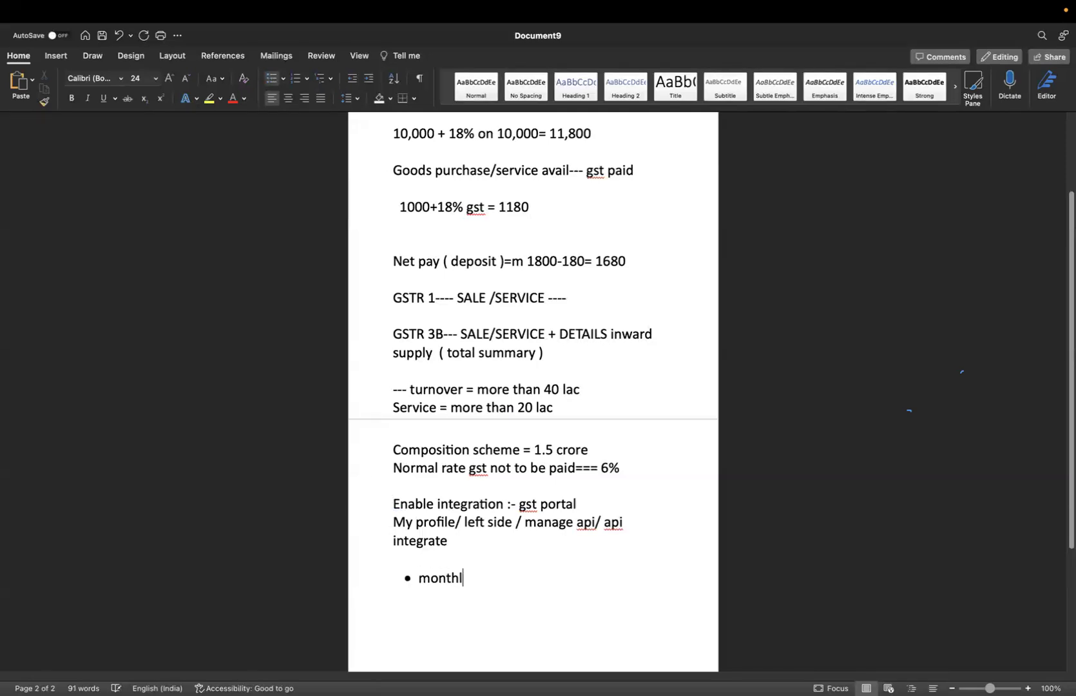
text(y --)
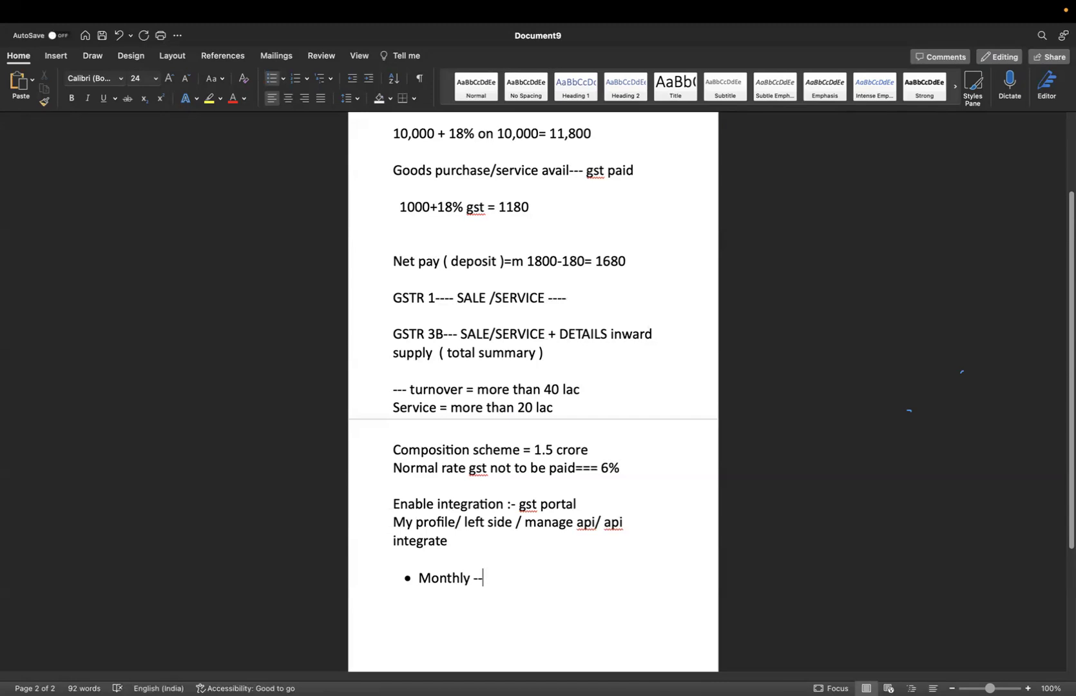
text(return file, taxes)
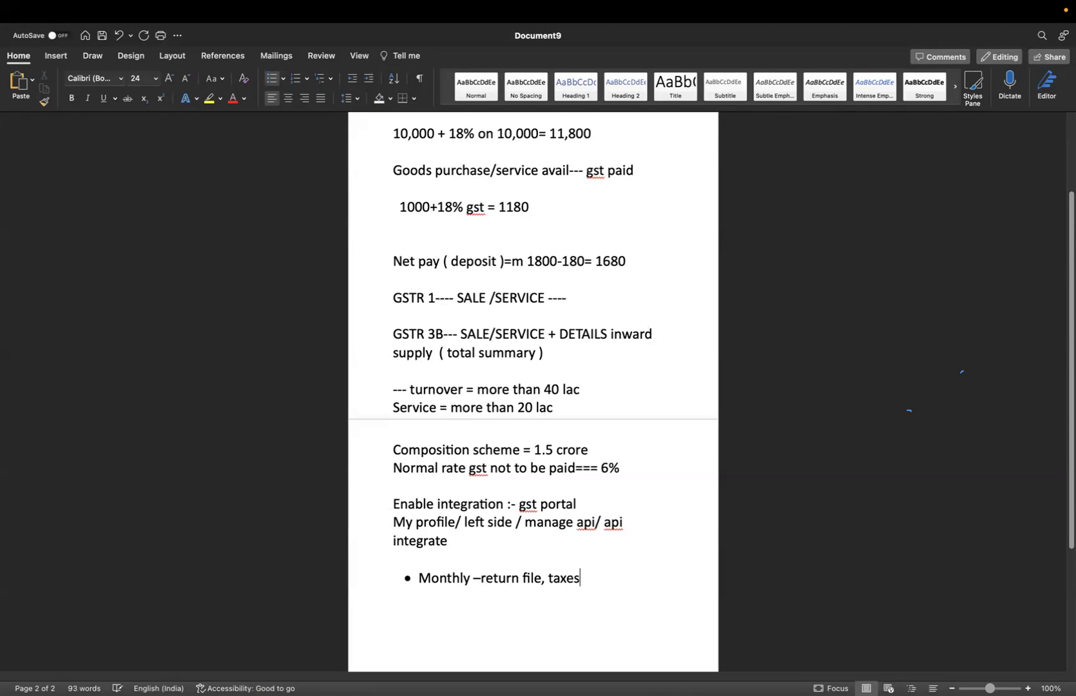
Add a second bullet 'QRMP: - RETURN gst file, payment of tax monthly' and select both bullets
key(Return)
text(q)
key(BackSpace)
key(super+Tab)
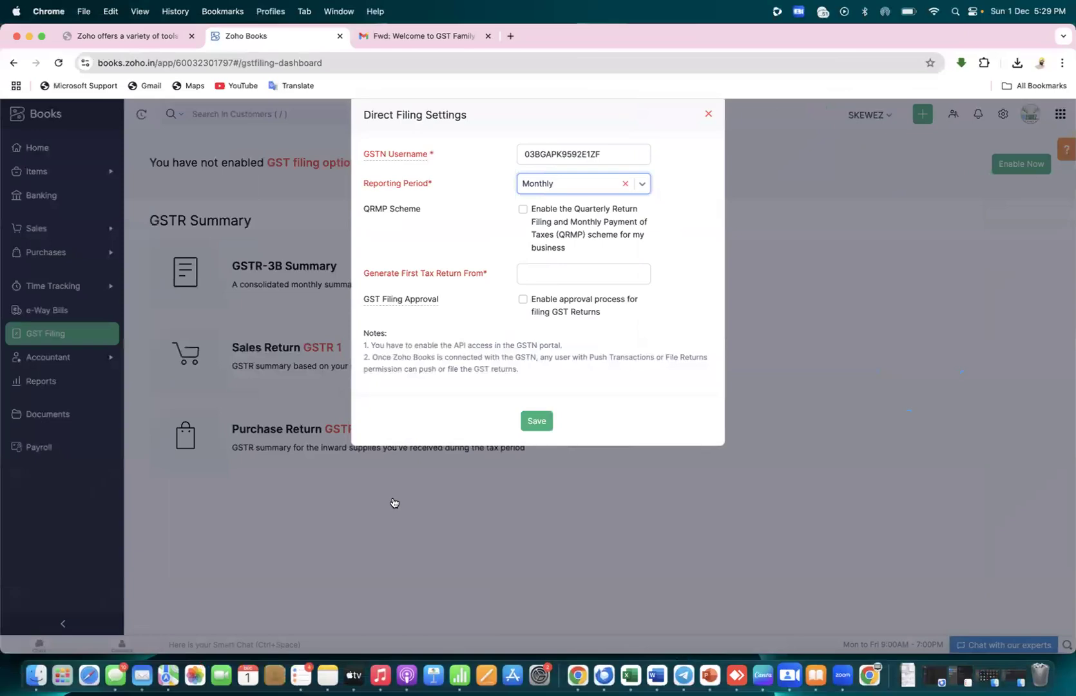
key(ctrl+Right)
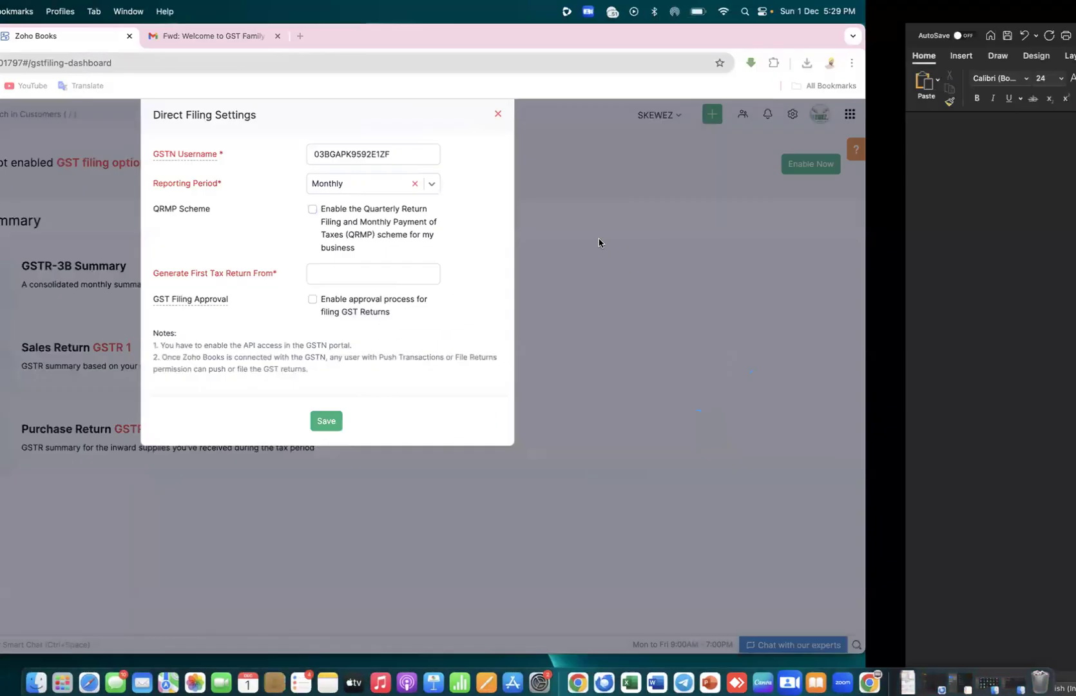
text(QR)
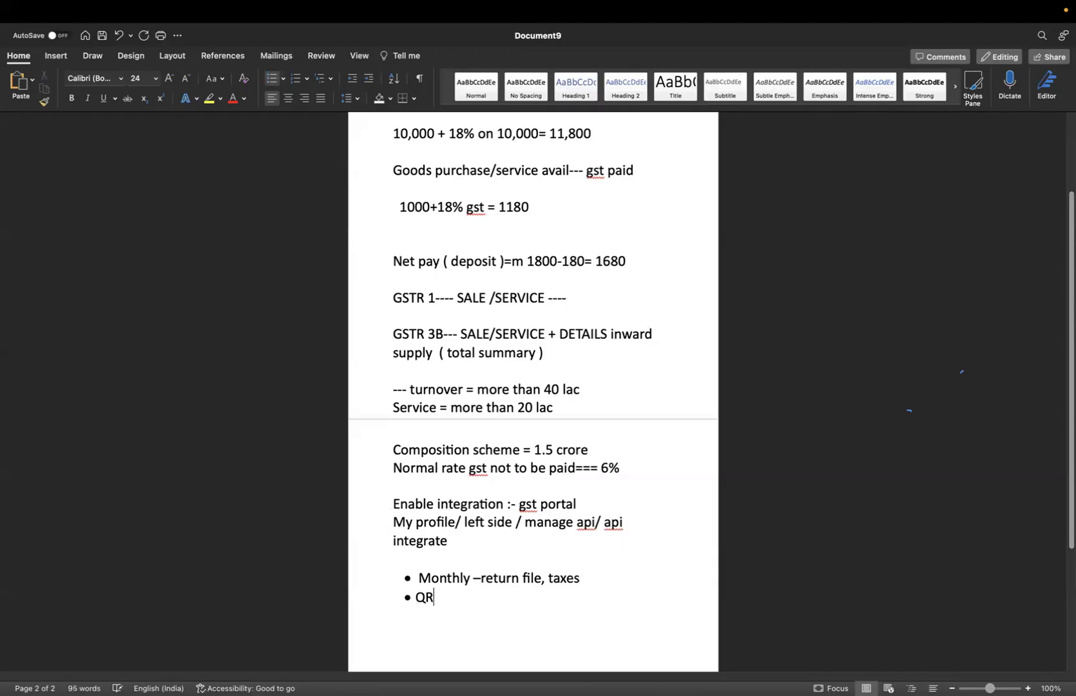
text(MP: - RETURN )
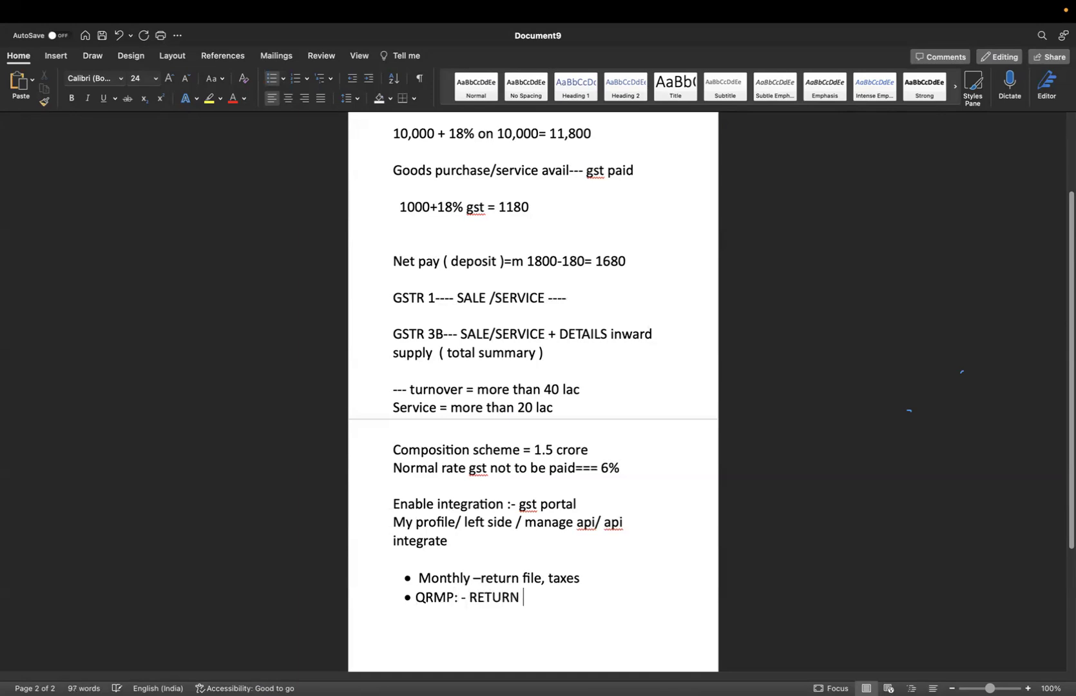
text(gst file,)
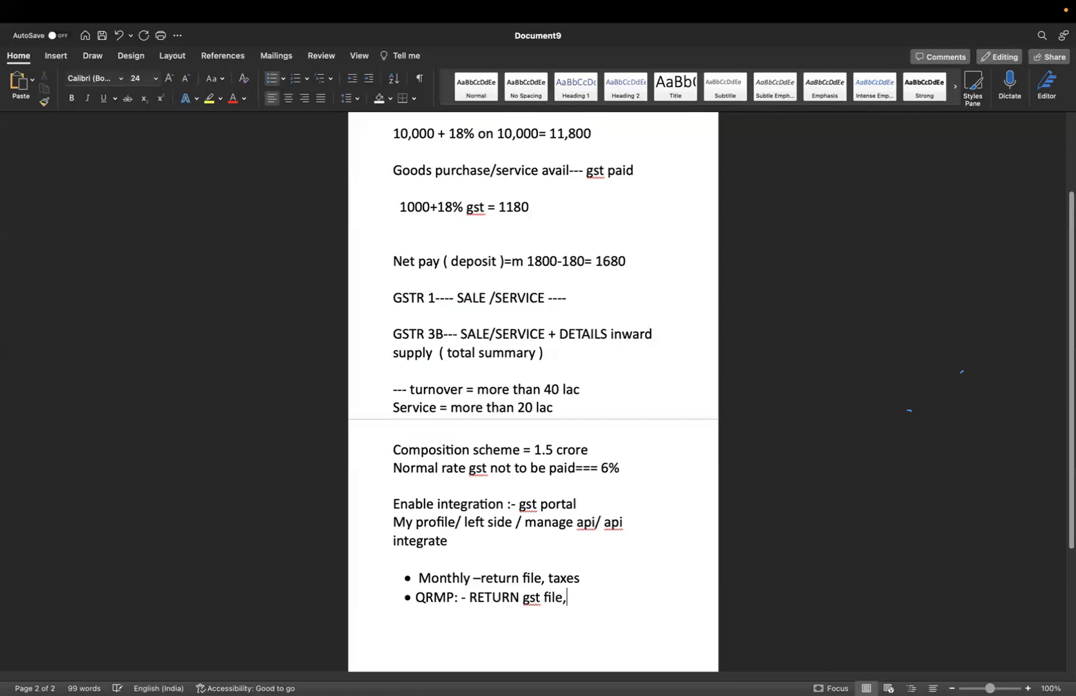
text( payment of tax mon)
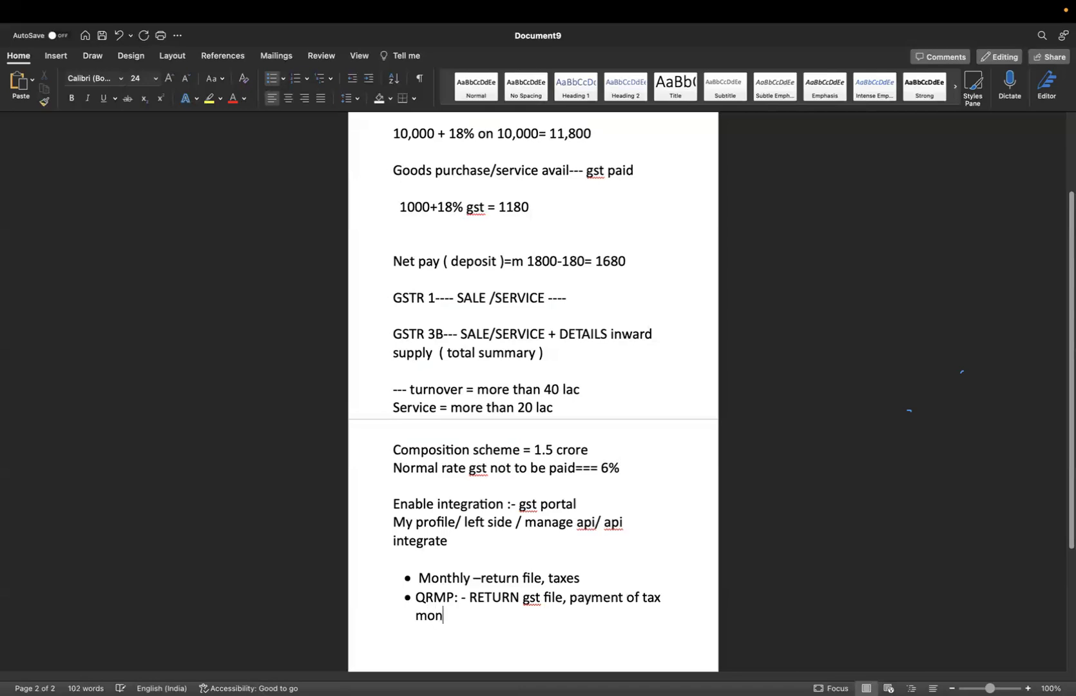
text(thly)
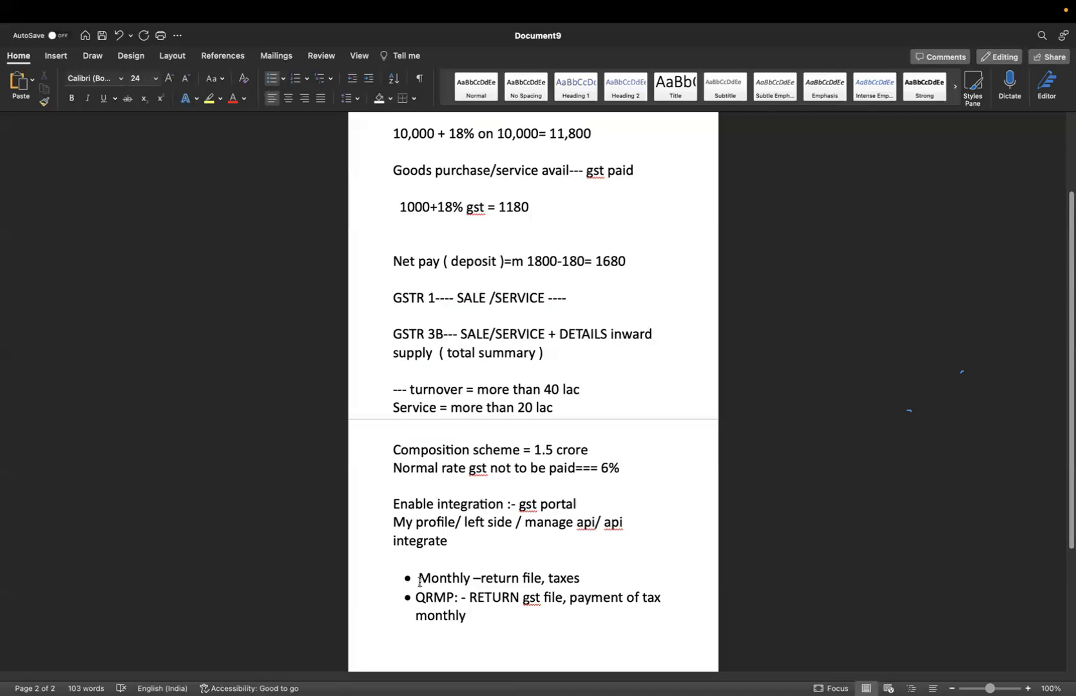
drag(403, 576, 487, 623)
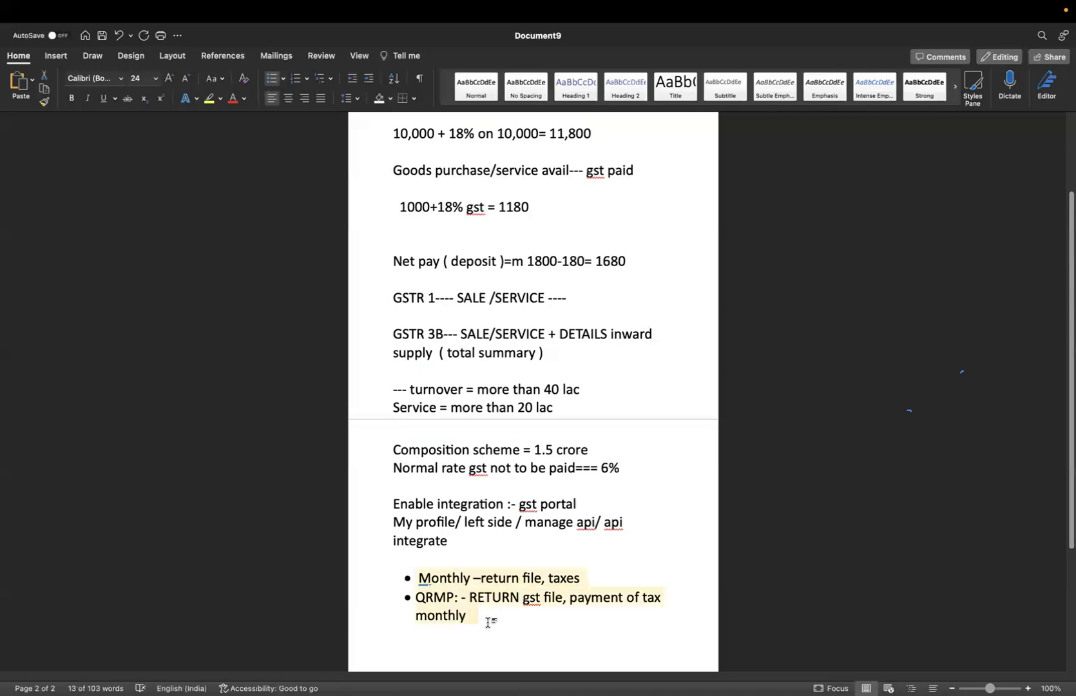
Reopen the Direct Filing Settings and keep the reporting period at Monthly
key(super+Tab)
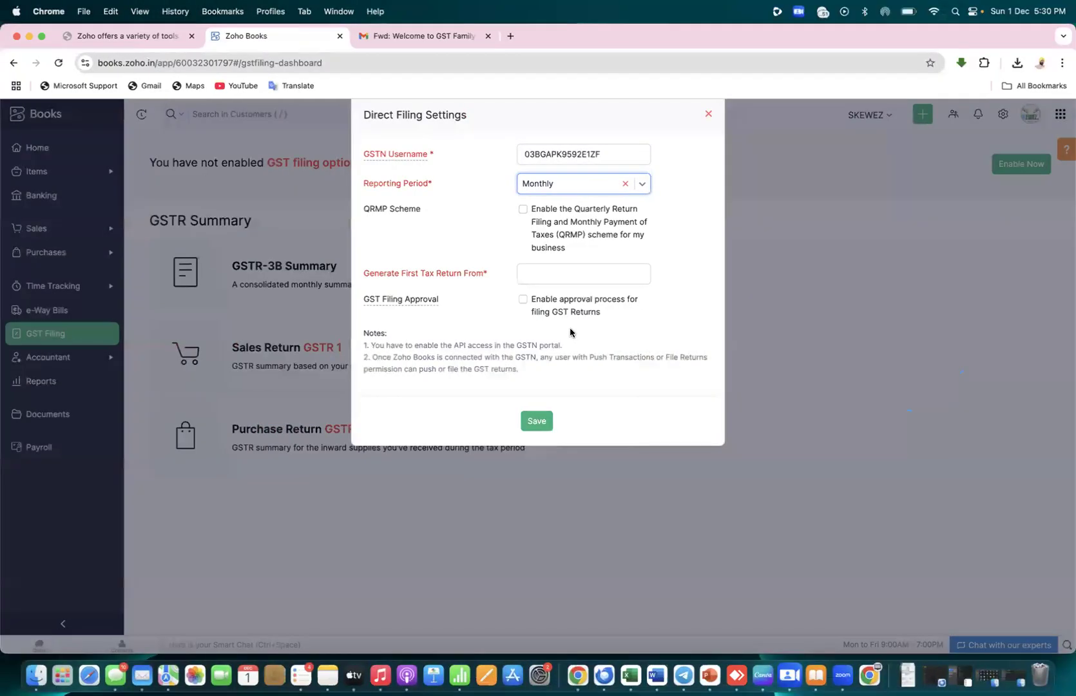
click(708, 114)
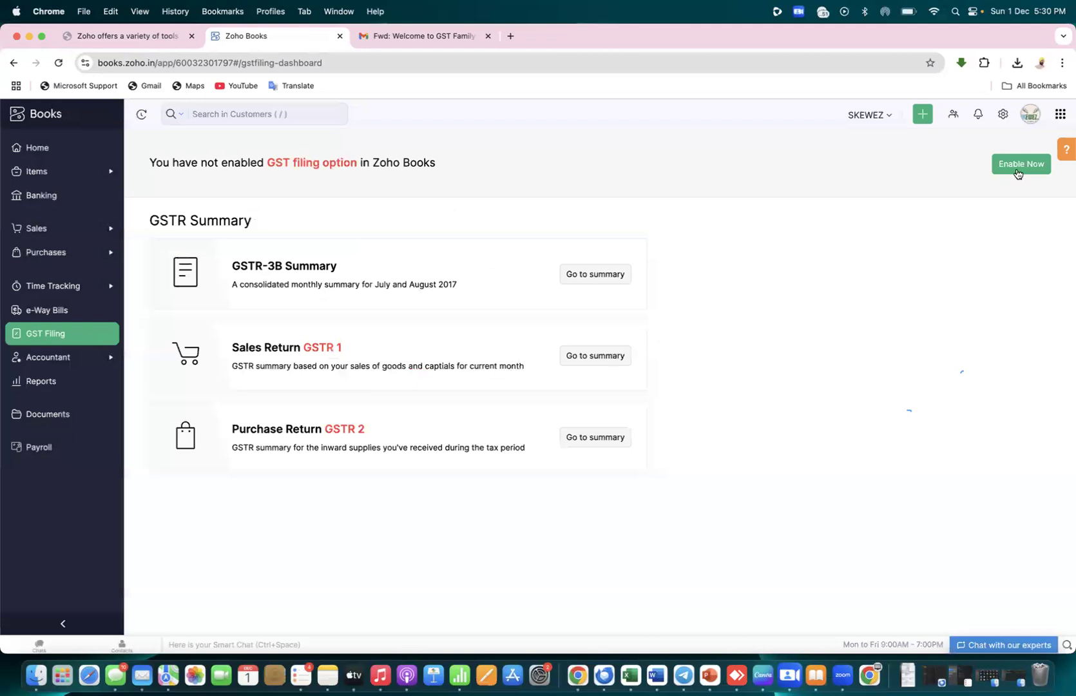
click(1017, 170)
click(621, 159)
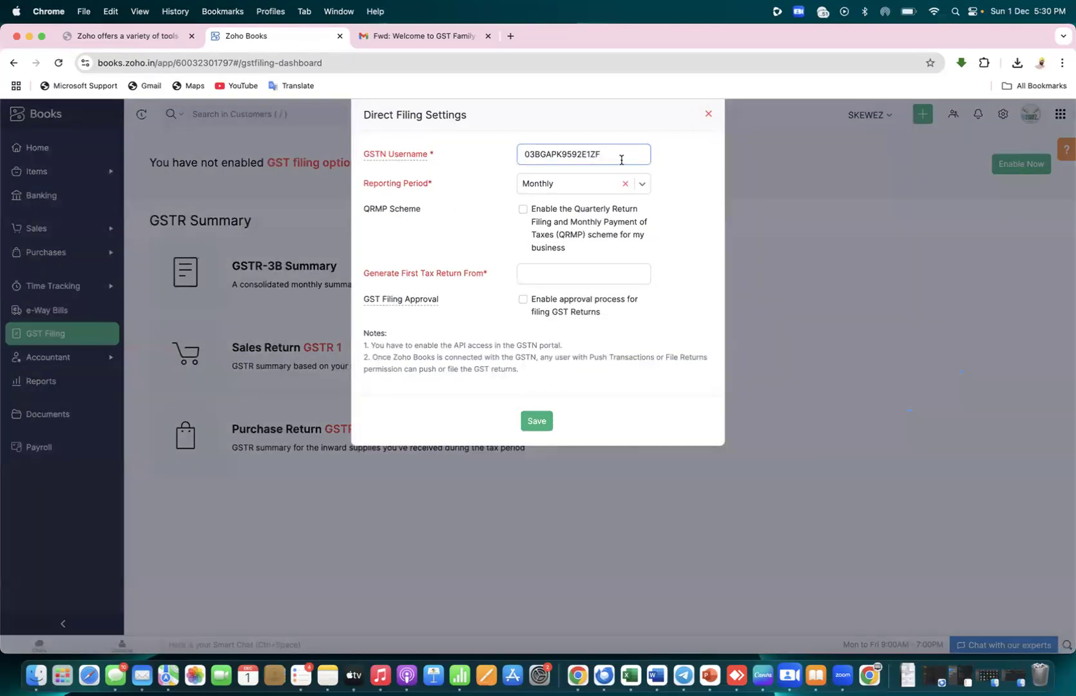
click(643, 187)
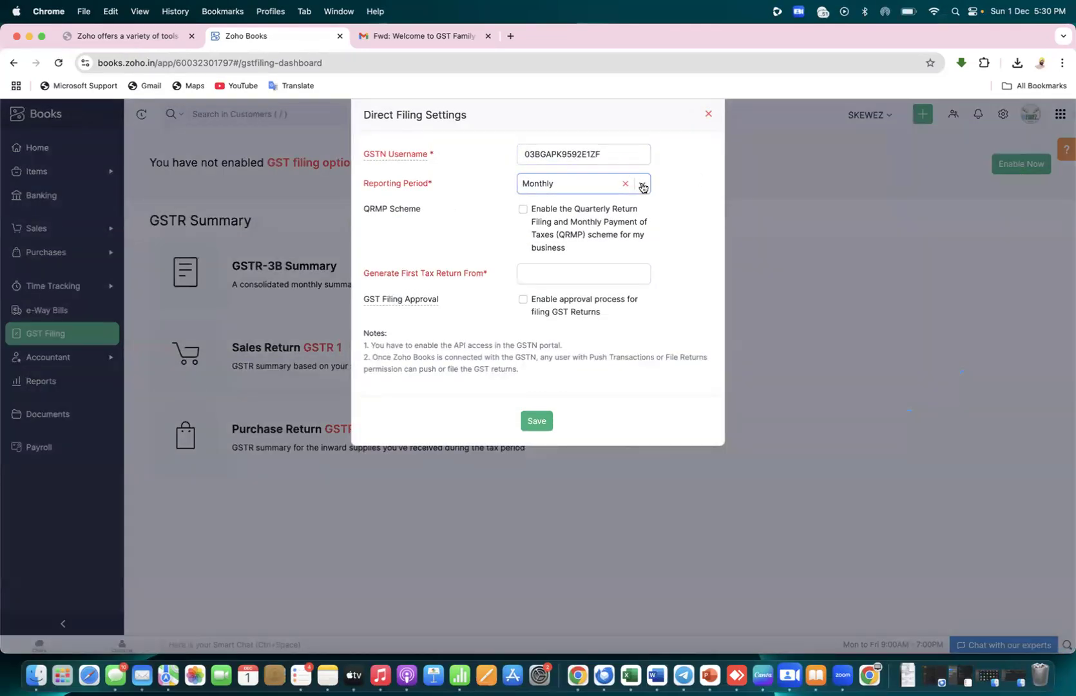
click(643, 186)
click(575, 240)
click(480, 201)
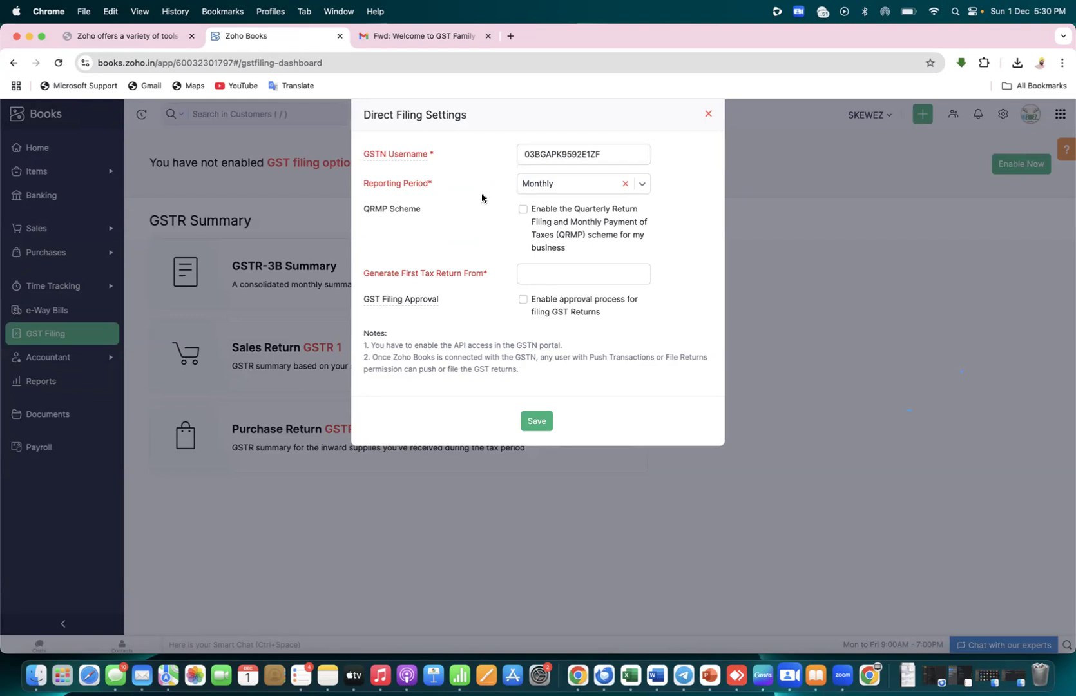
Try the QRMP scheme checkbox and leave it unchecked
click(522, 210)
click(523, 211)
click(524, 211)
click(524, 210)
Choose Dec 2024 for Generate First Tax Return From and review the filing approval option
click(544, 277)
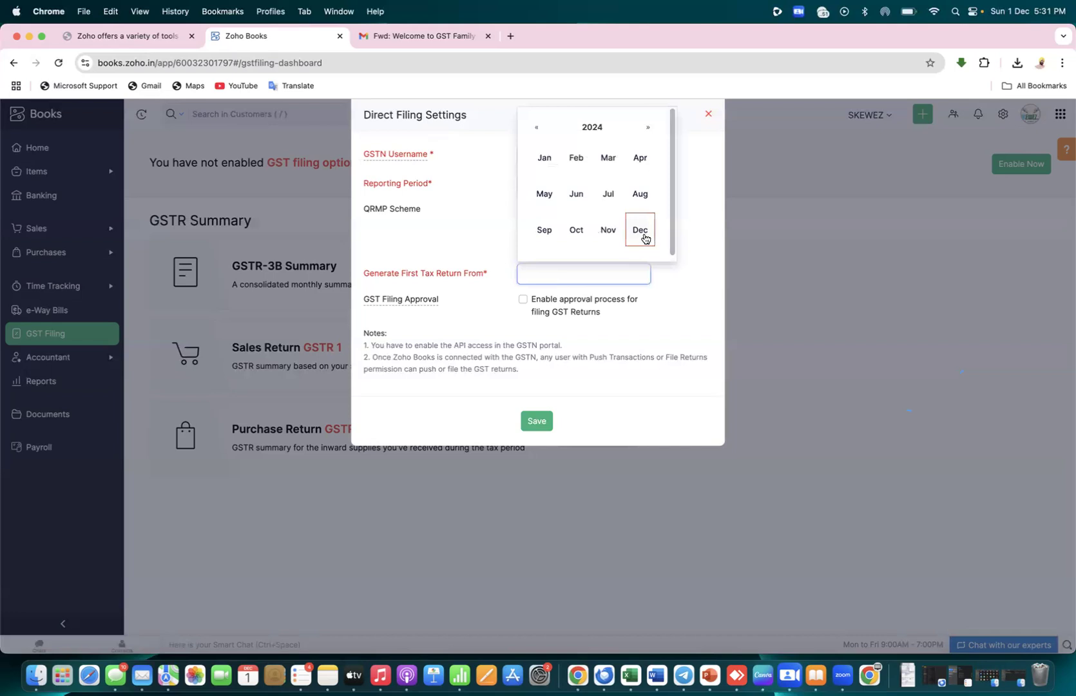
click(640, 231)
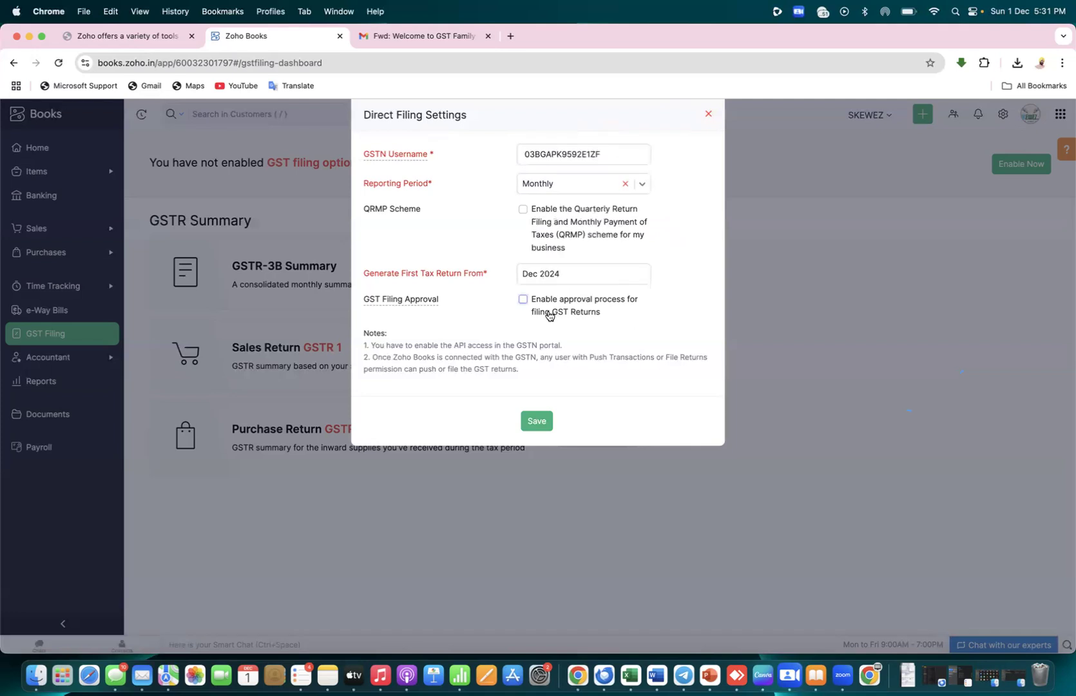
drag(574, 304, 603, 318)
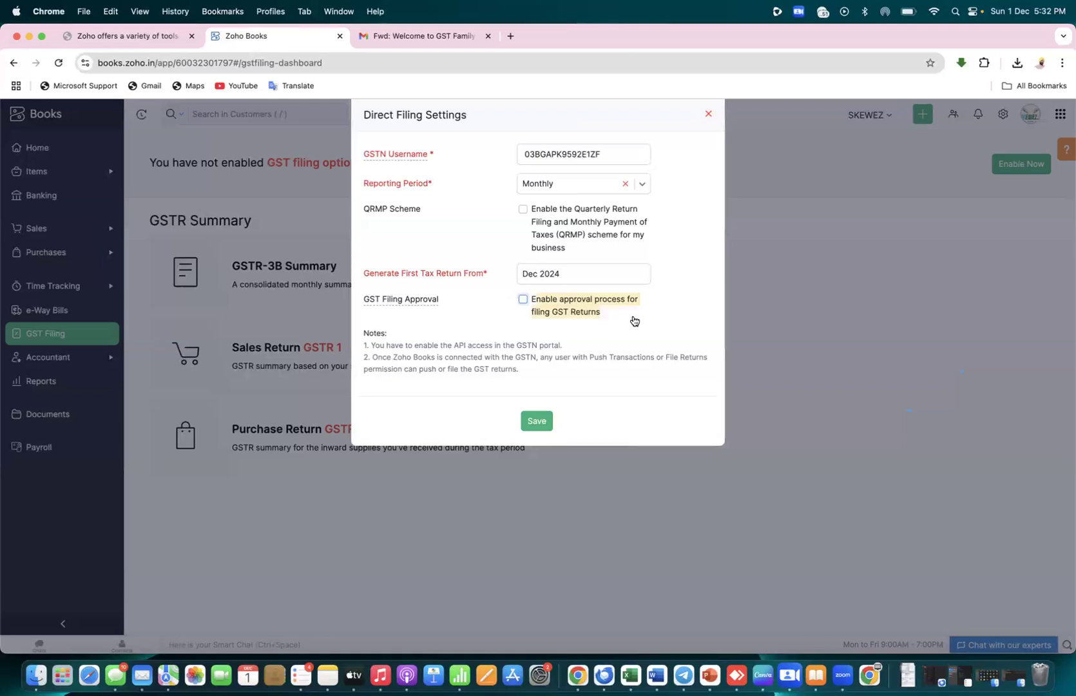
Switch GST filing approval on and select the only available user as approver
click(634, 319)
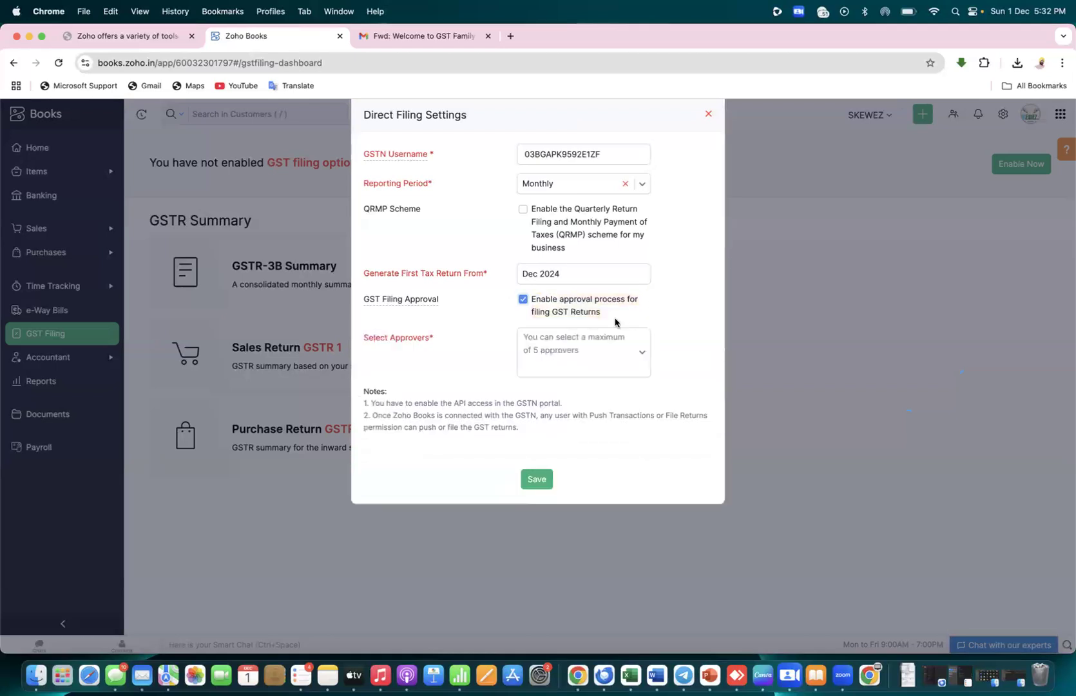
click(523, 299)
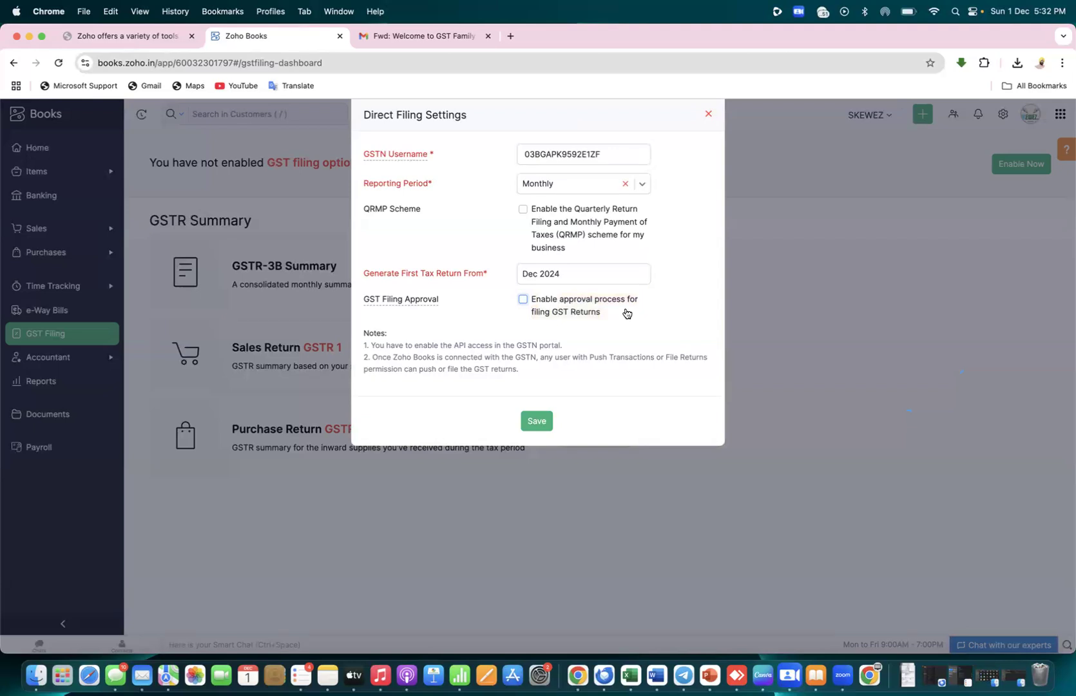
click(523, 300)
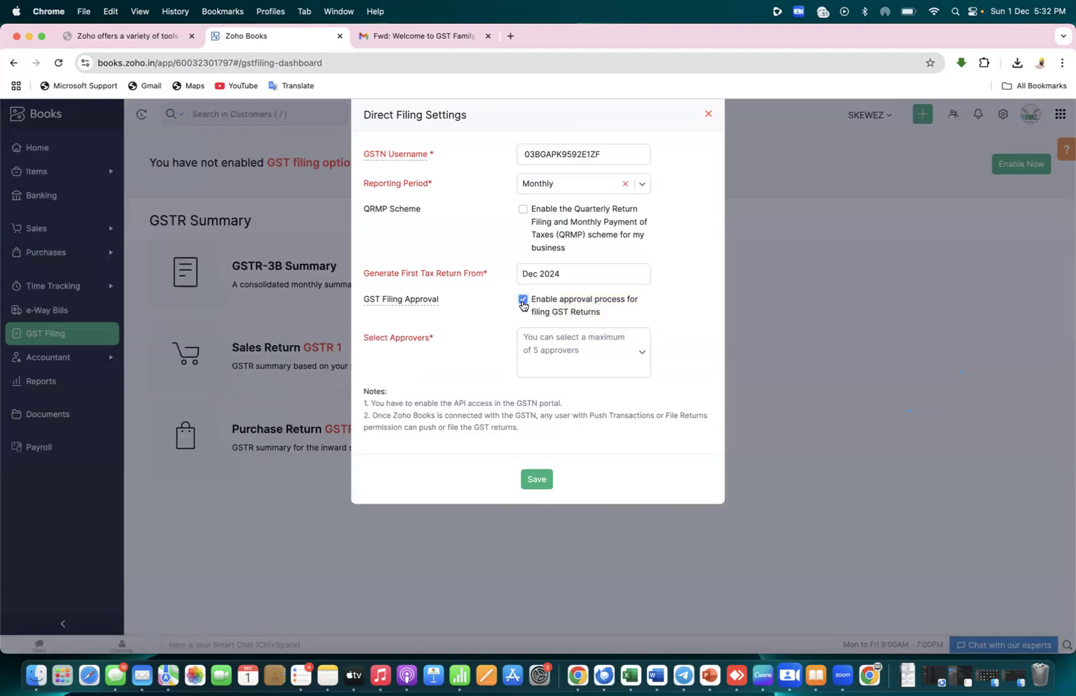
click(522, 300)
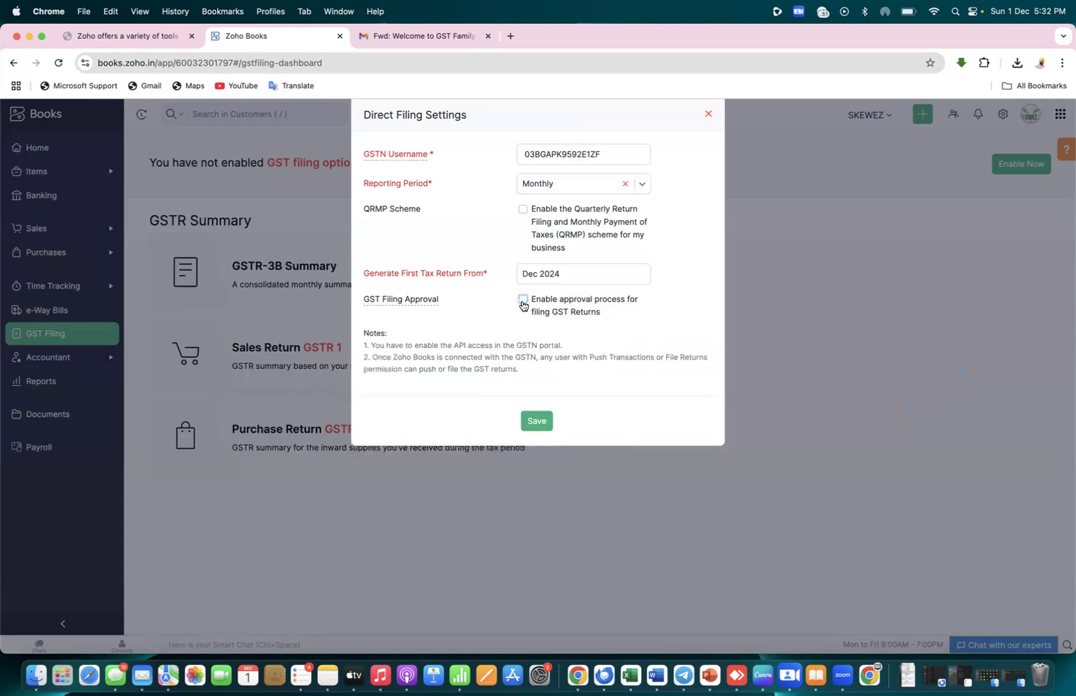
click(522, 300)
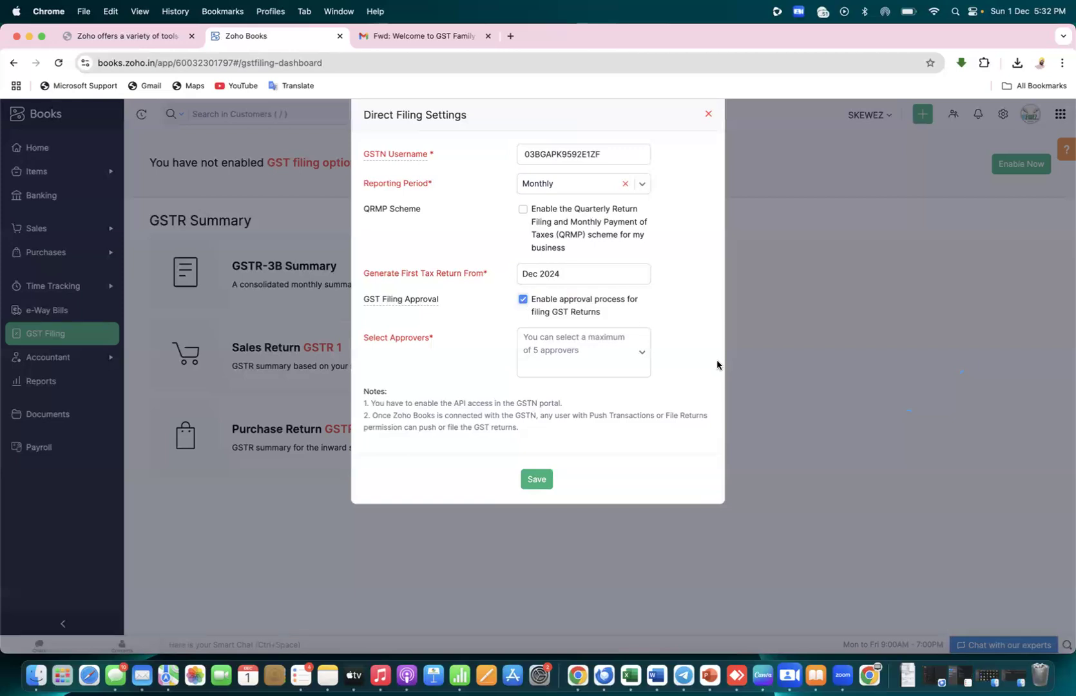
click(643, 355)
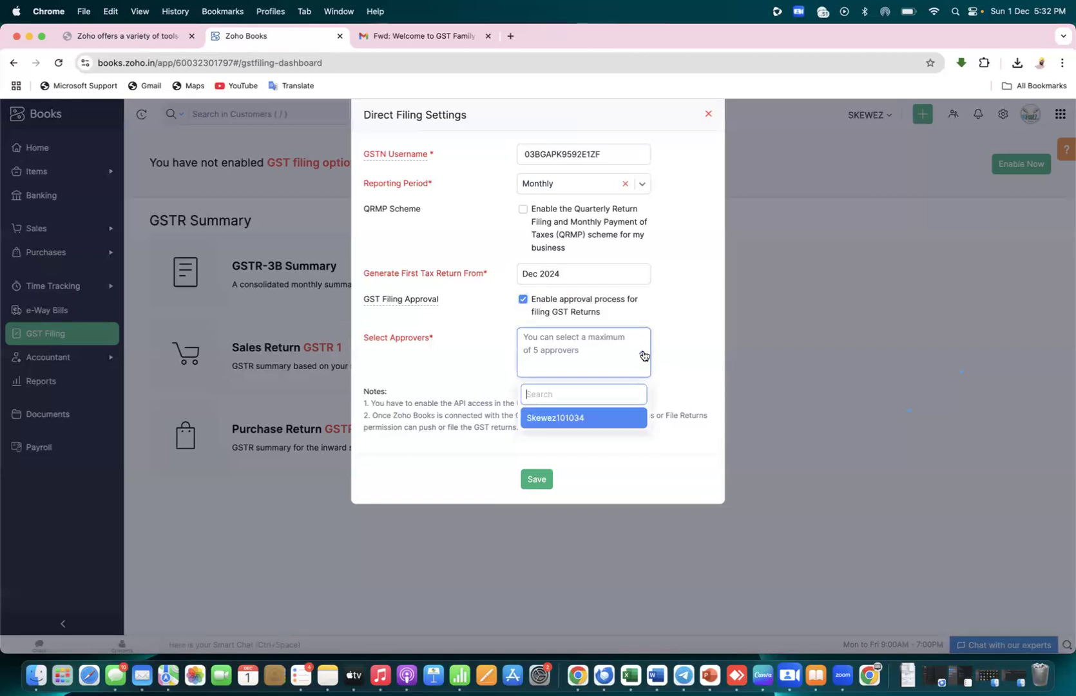
click(609, 417)
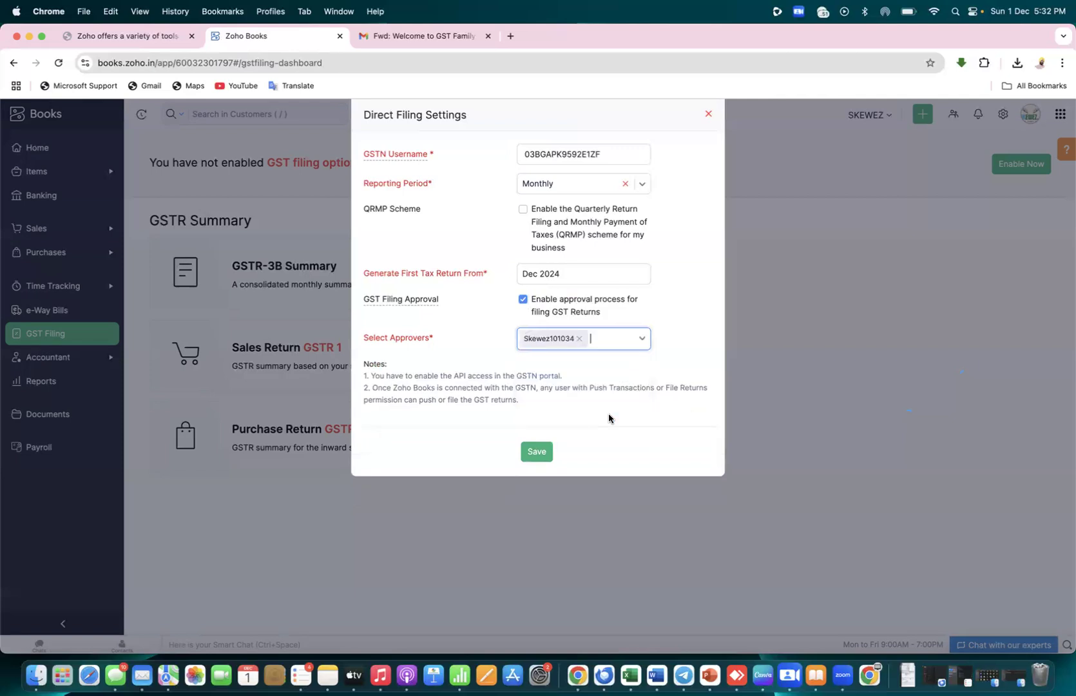
click(620, 377)
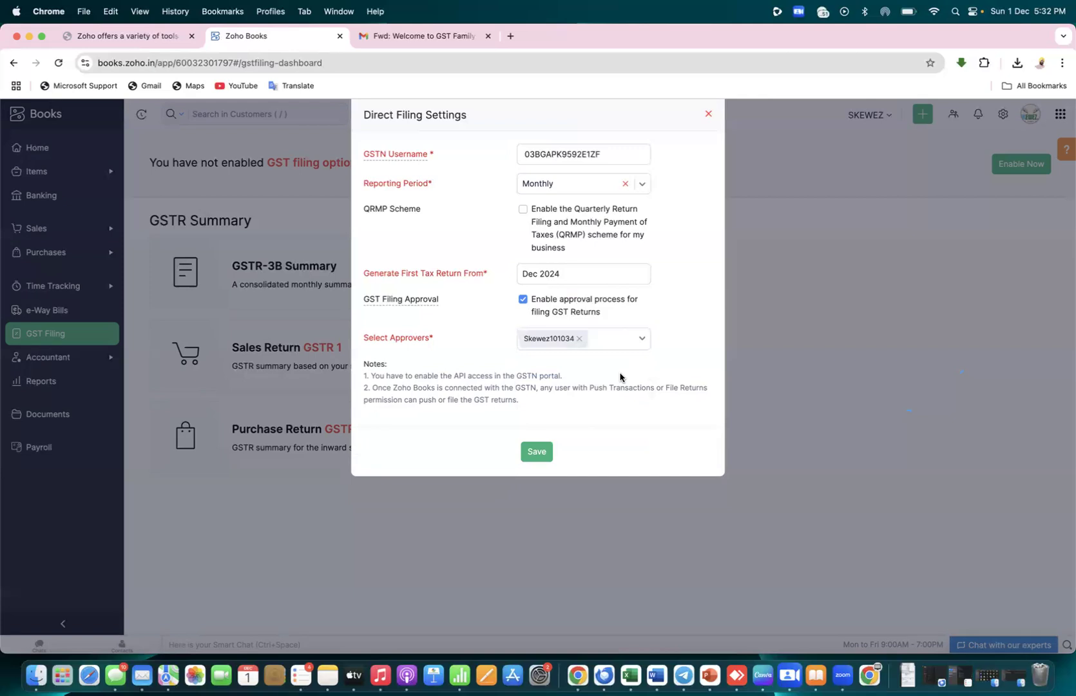
Save, hit the GSTN username format error, re-add the approver, then close the settings unsaved
click(537, 454)
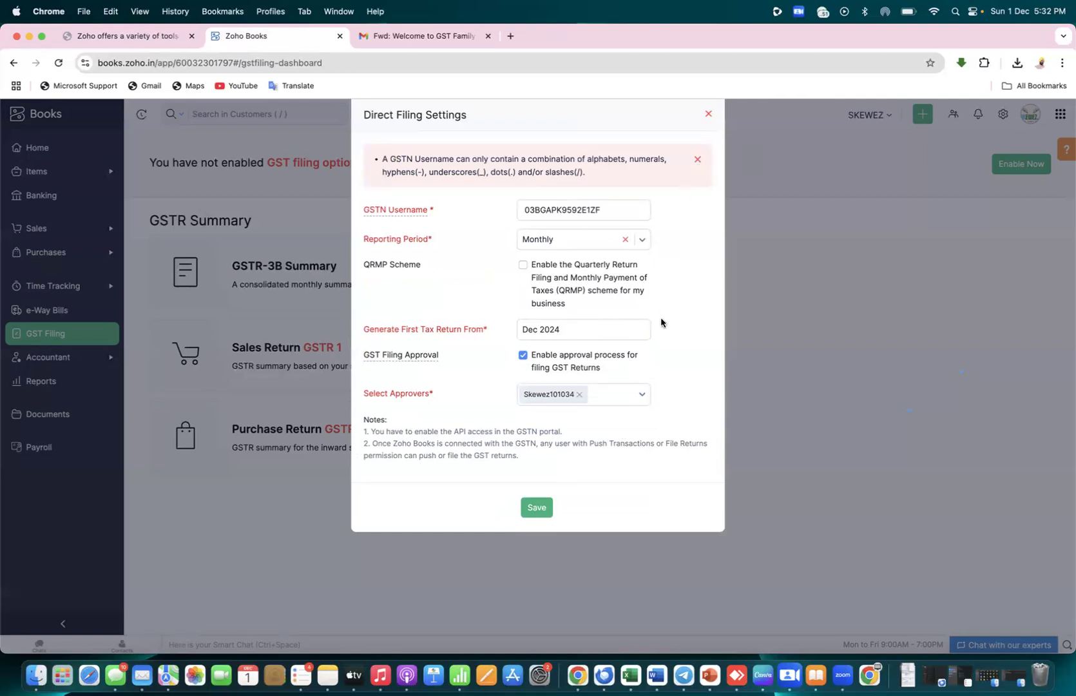
click(579, 396)
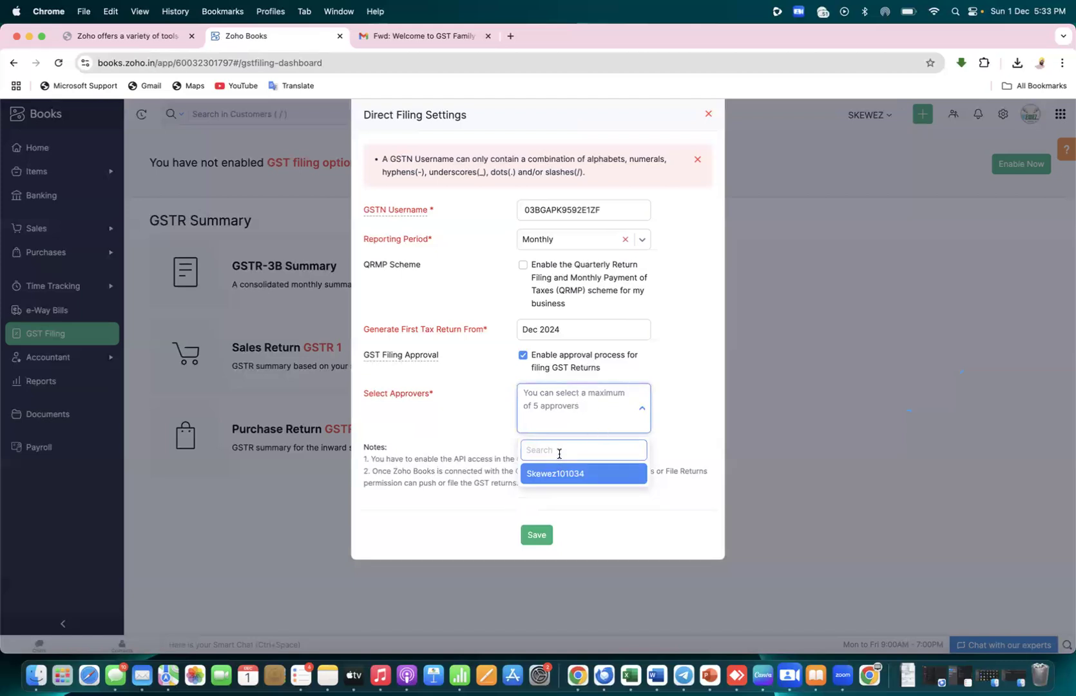
text(aman)
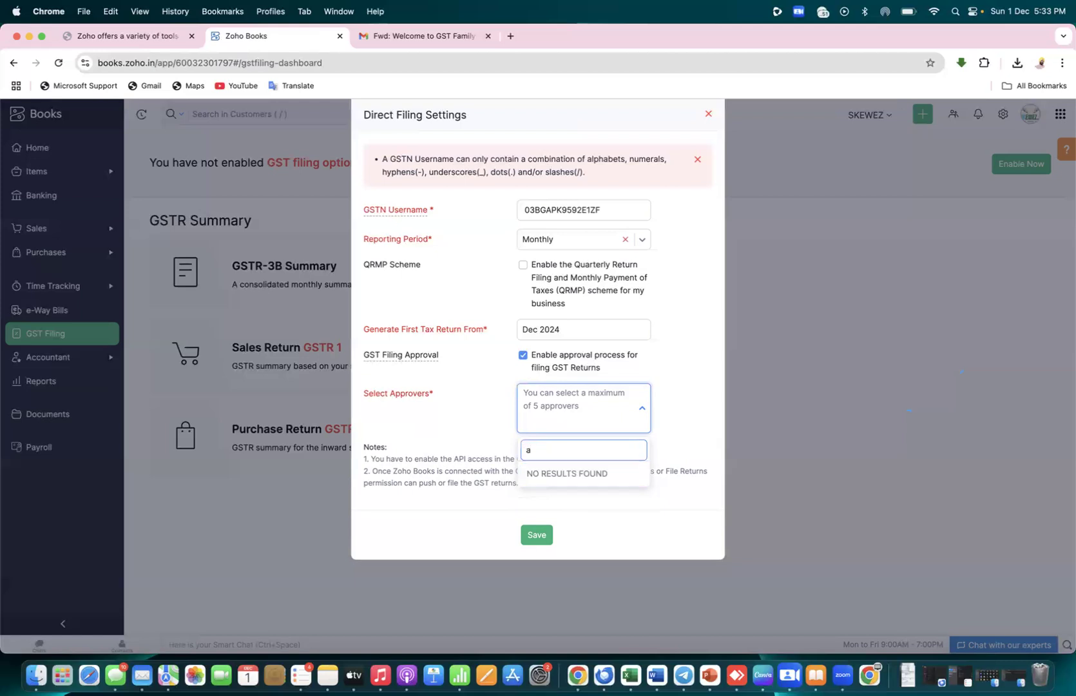
key(BackSpace)
key(BackSpace)
key(BackSpace)
key(BackSpace)
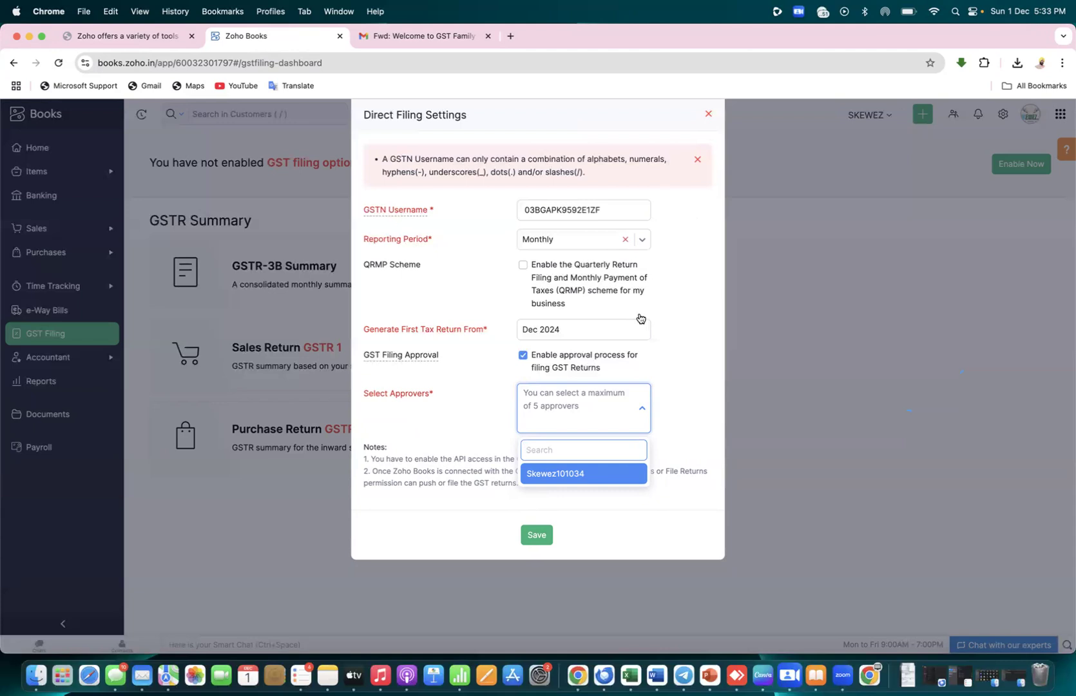
click(583, 477)
click(537, 508)
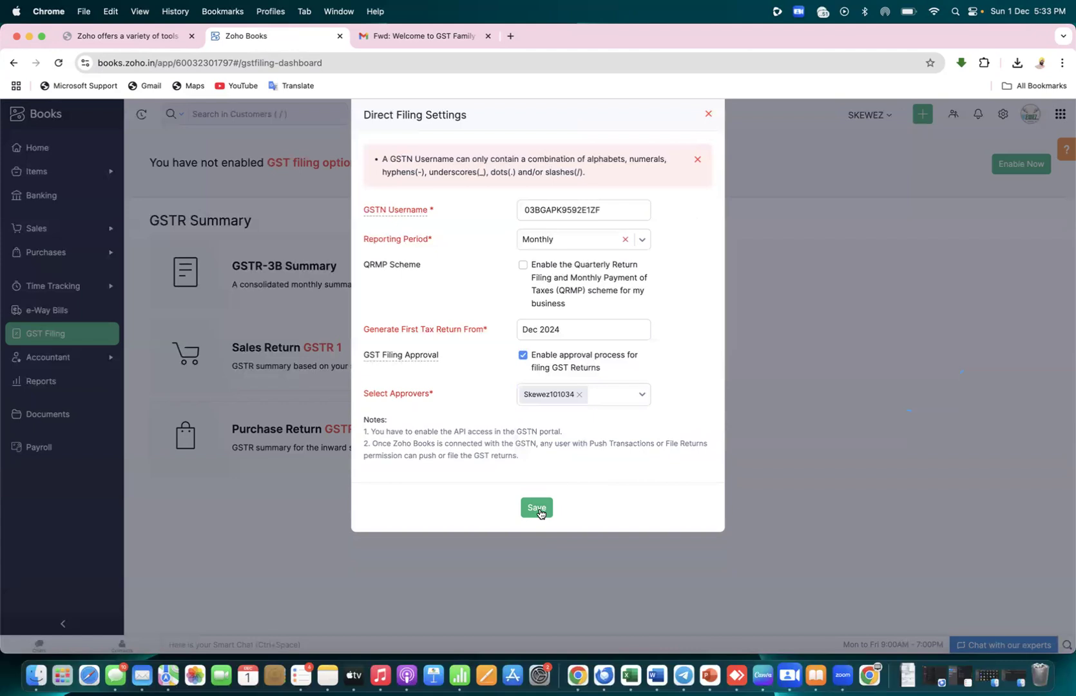
click(708, 114)
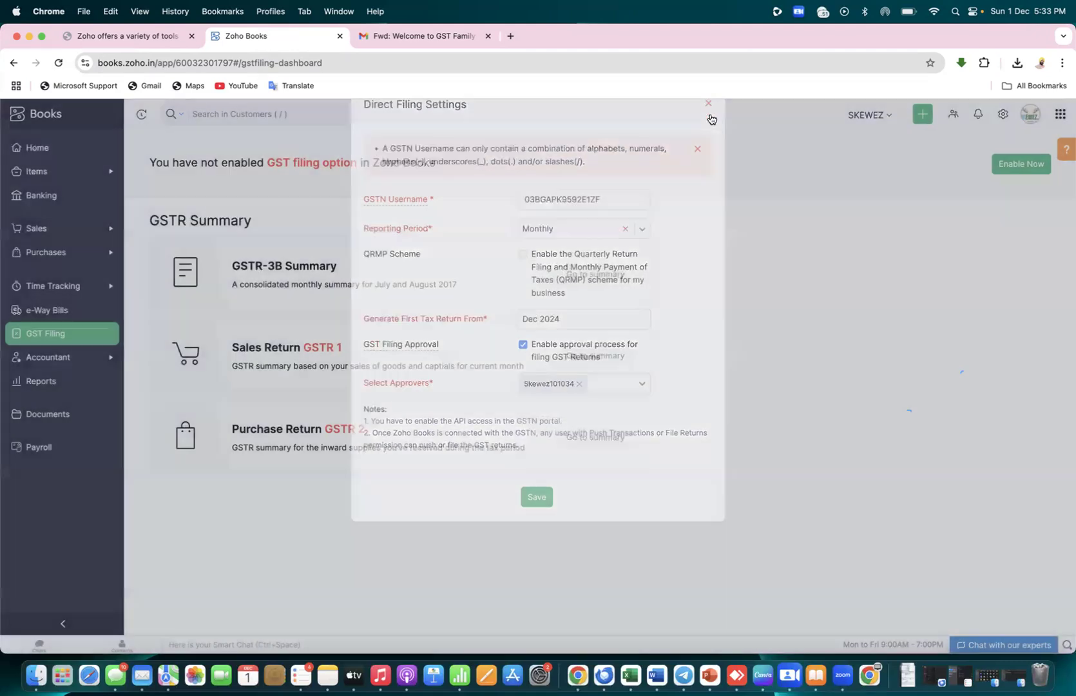
From the home dashboard, open the organisation Settings and go to Users
click(37, 148)
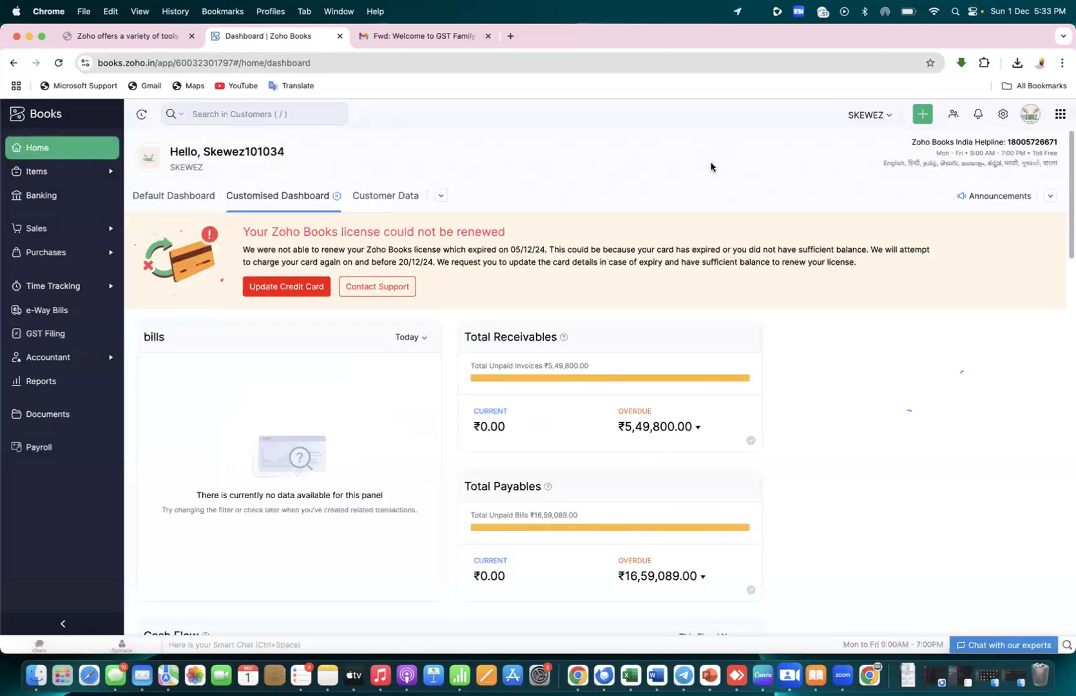
click(34, 172)
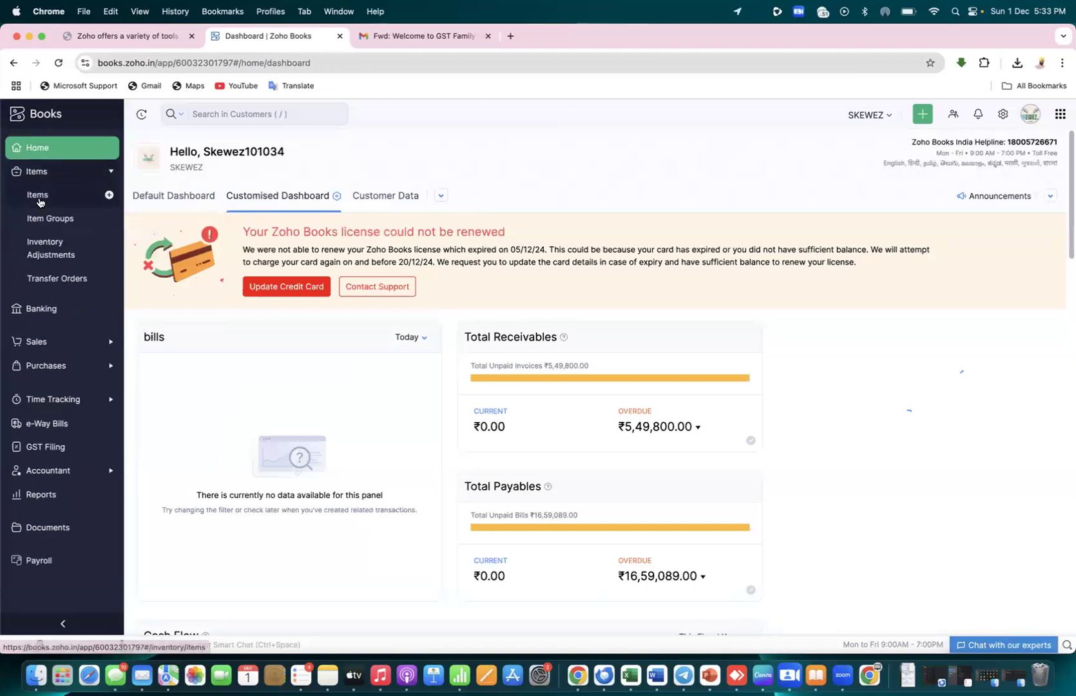
click(44, 149)
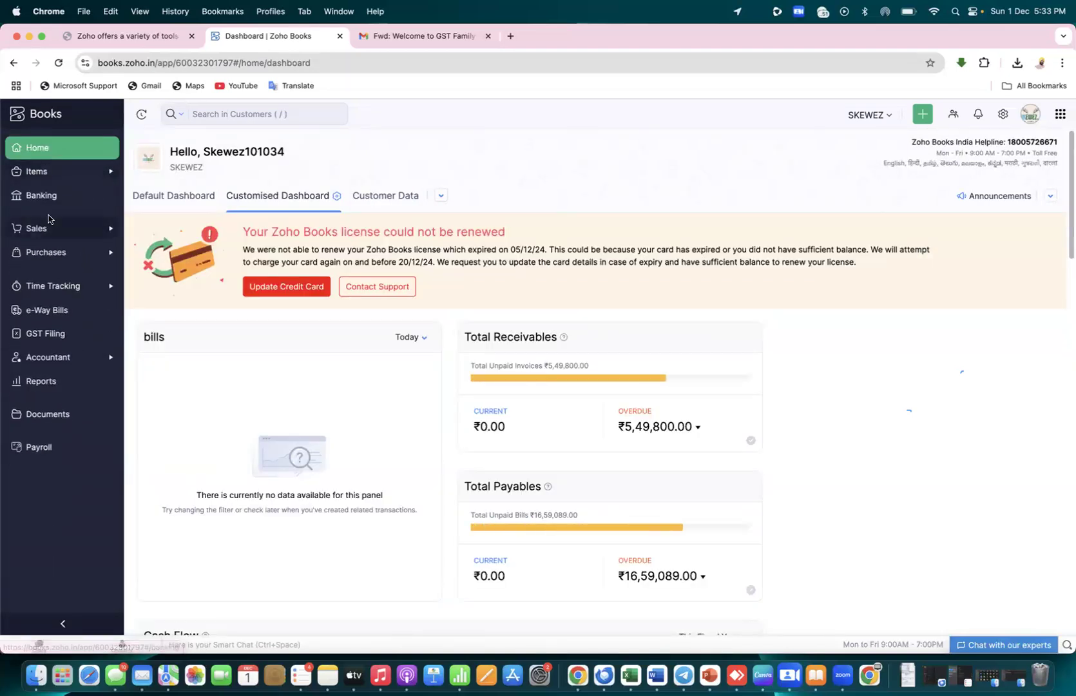
click(1003, 116)
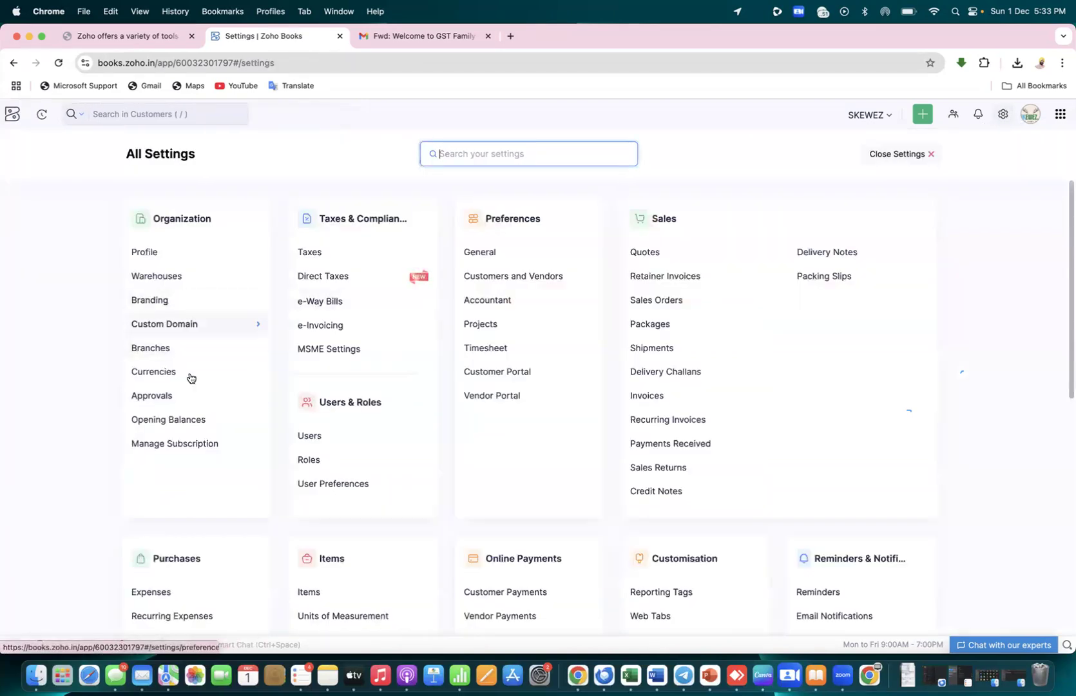
click(310, 437)
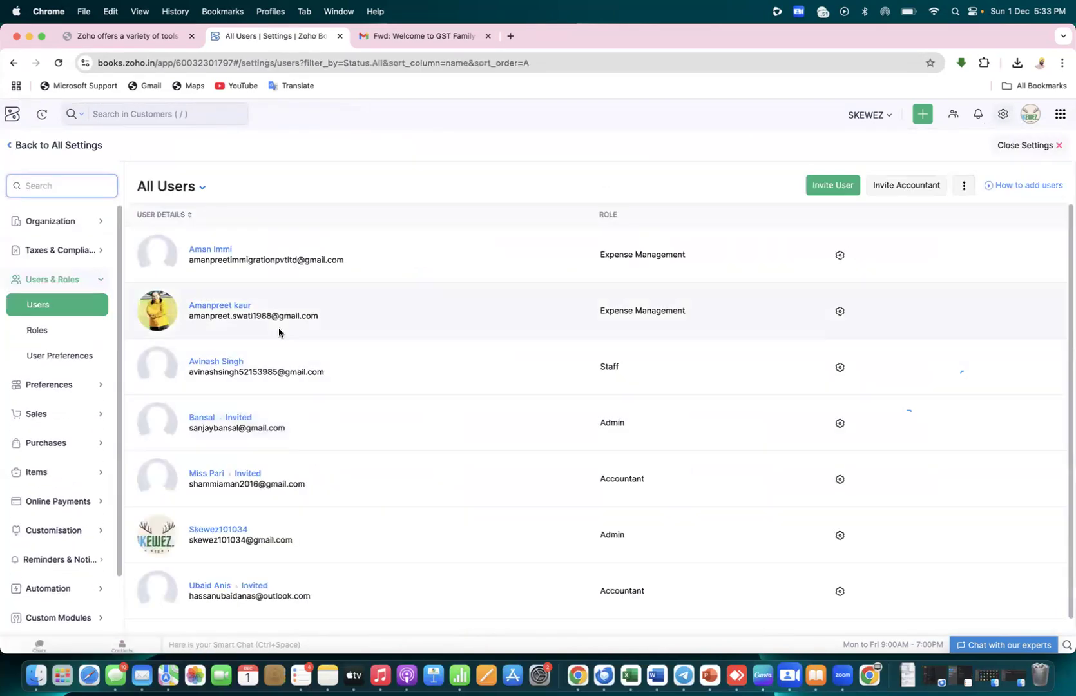
Inspect a user's More Details, then return to All Settings and reopen the Users list
click(838, 314)
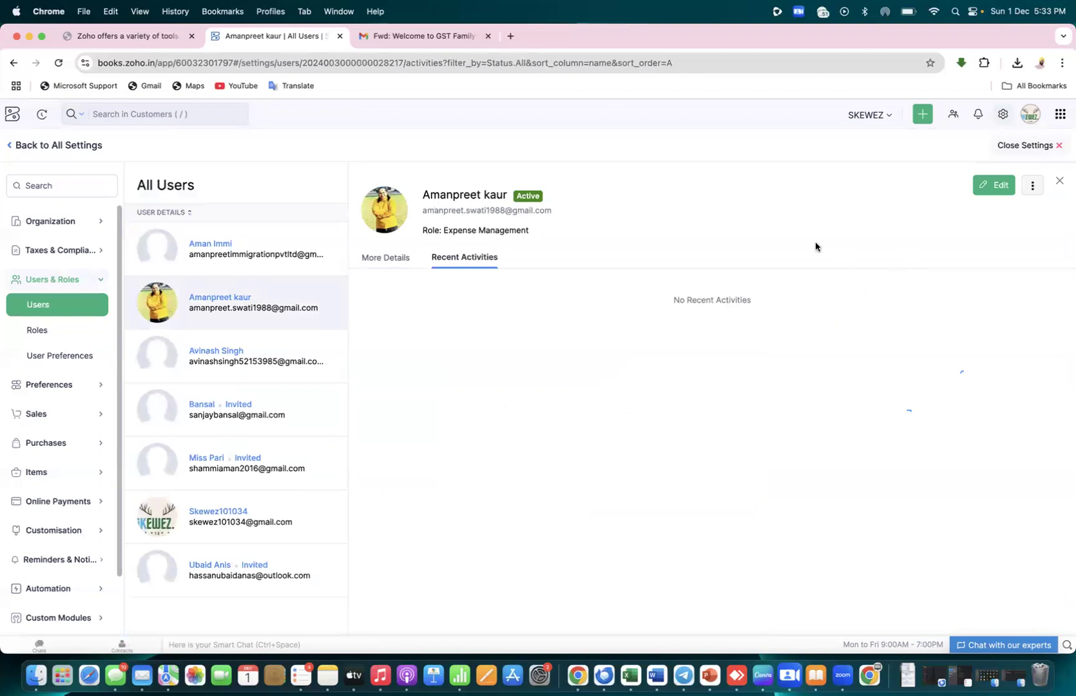
click(1033, 187)
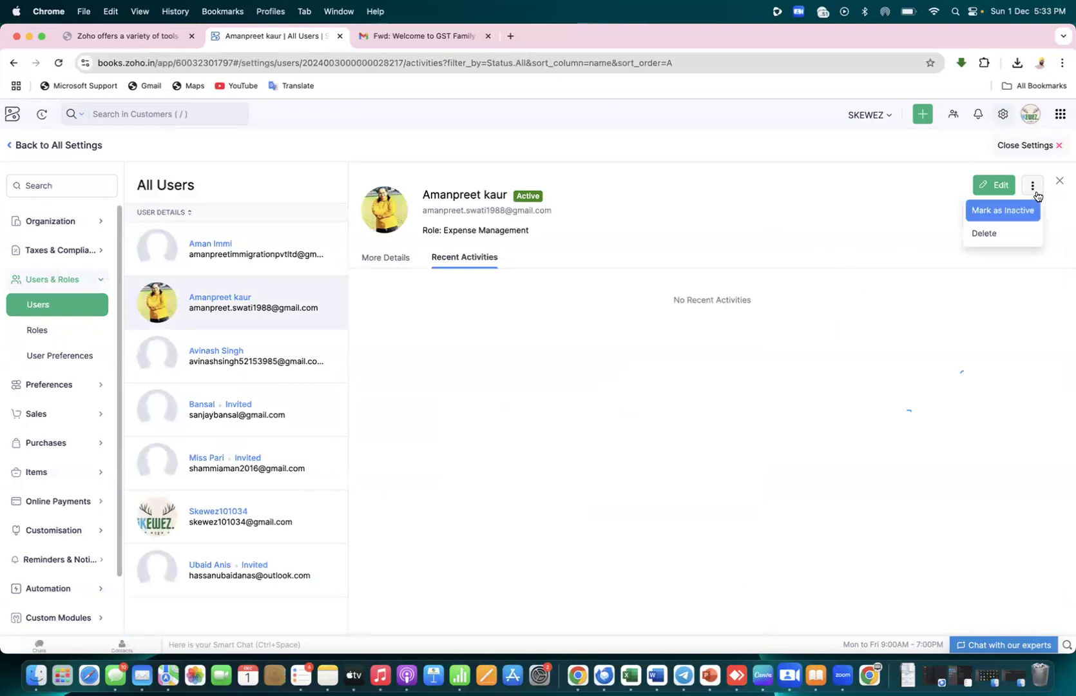
click(546, 252)
click(384, 257)
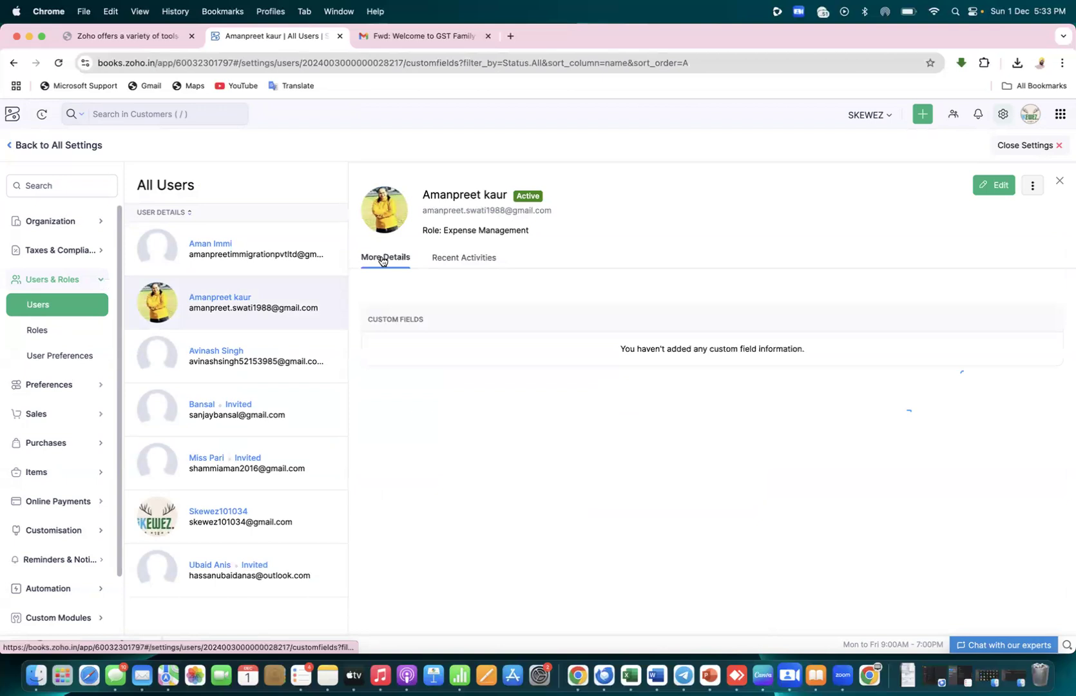
click(14, 146)
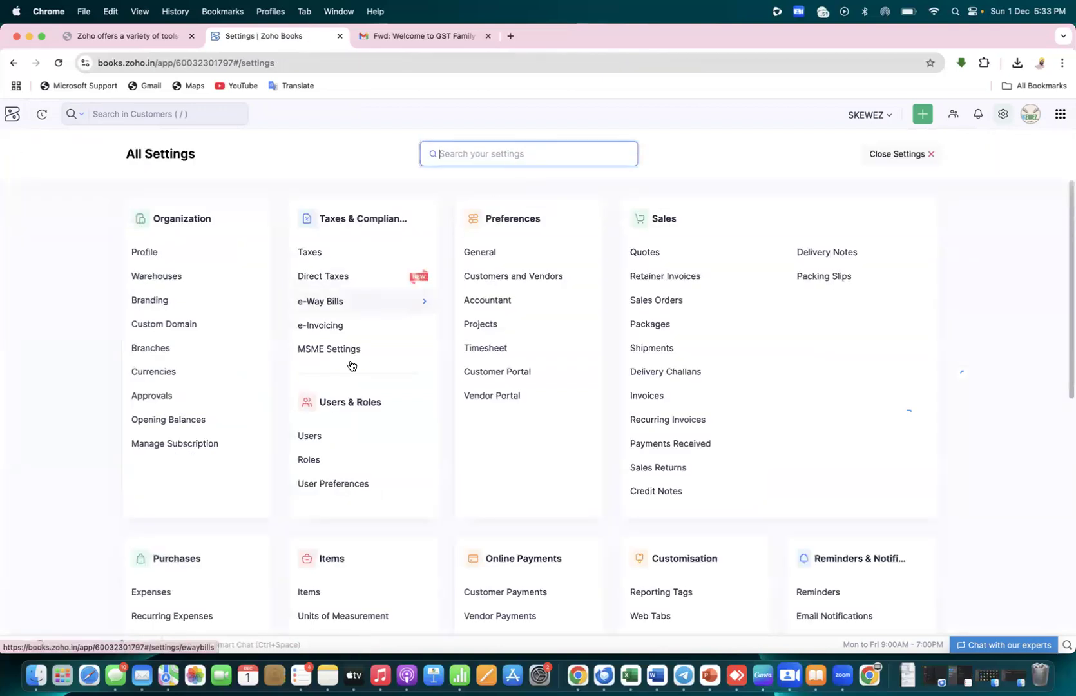
click(332, 438)
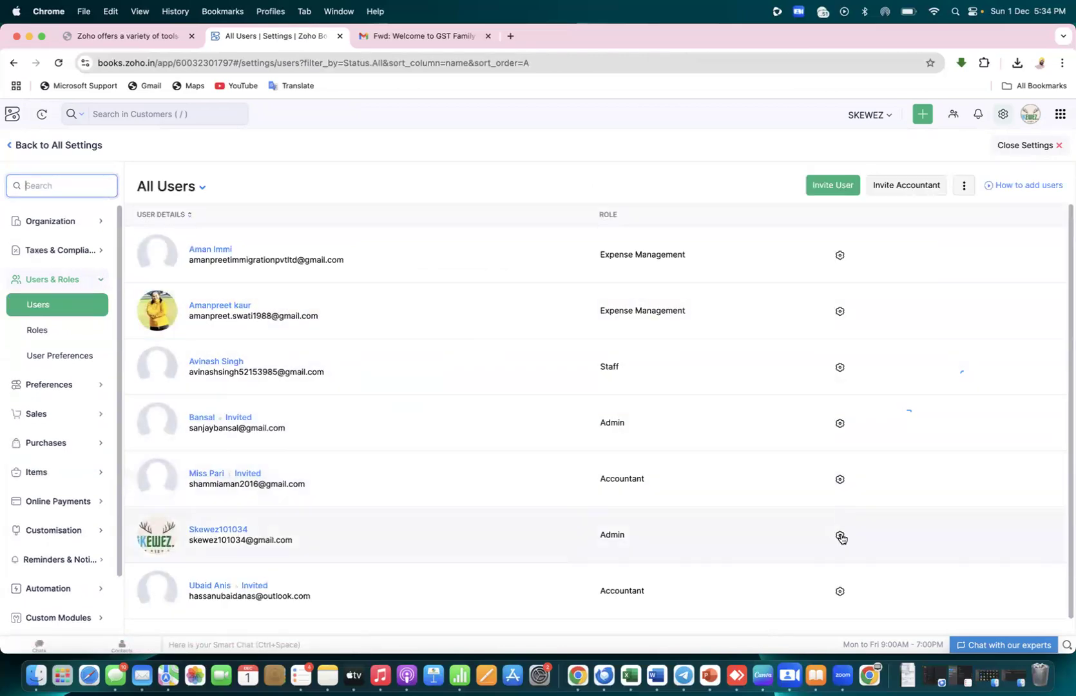
Replace the admin user's name with a short name, save it, and close Settings
click(841, 537)
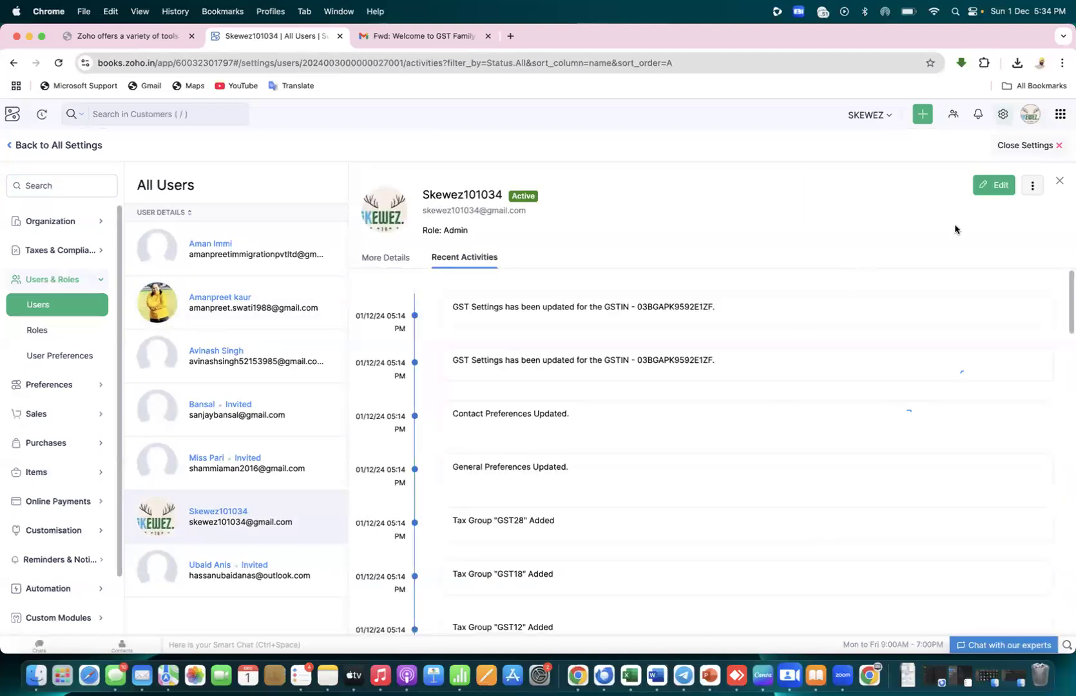
click(995, 187)
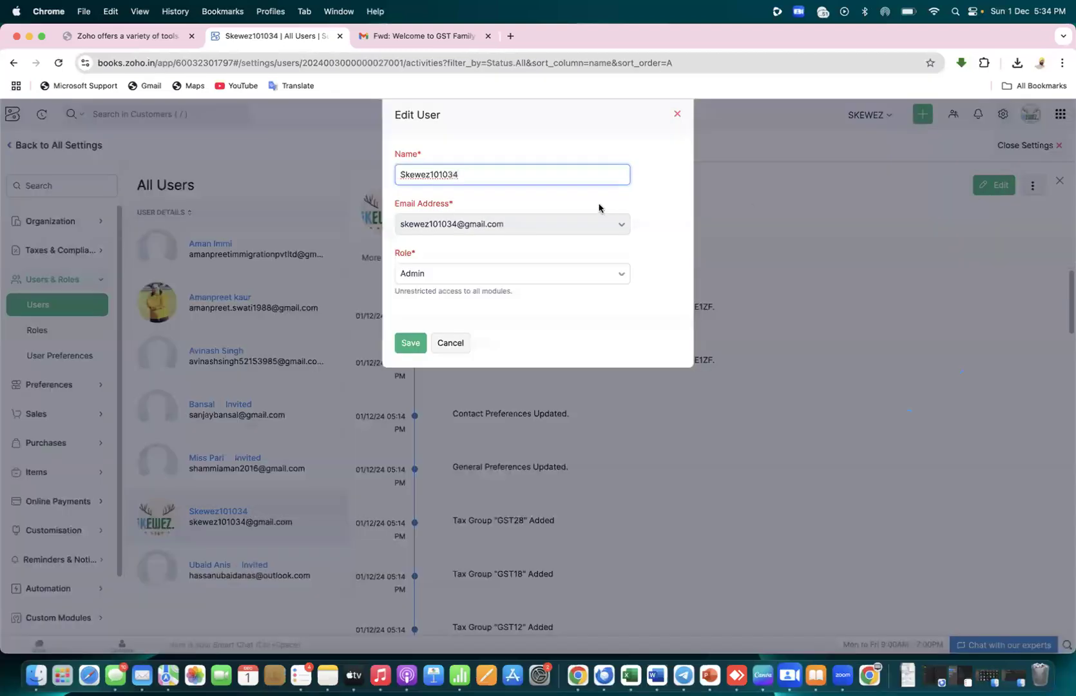
triple_click(549, 174)
text(skg)
click(412, 344)
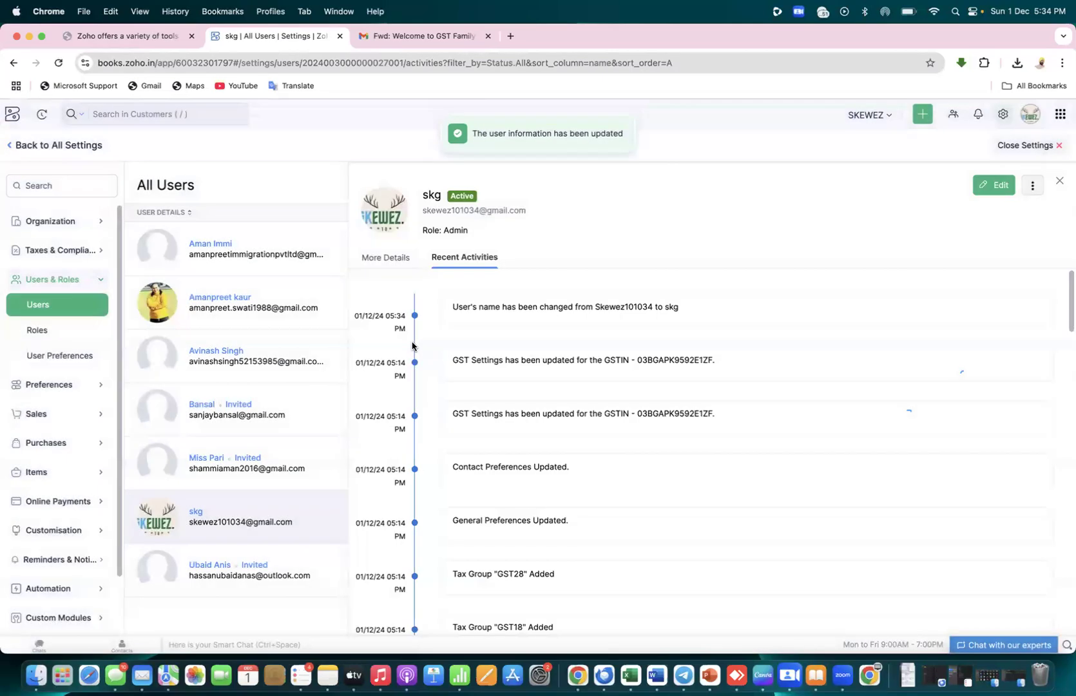
click(1056, 147)
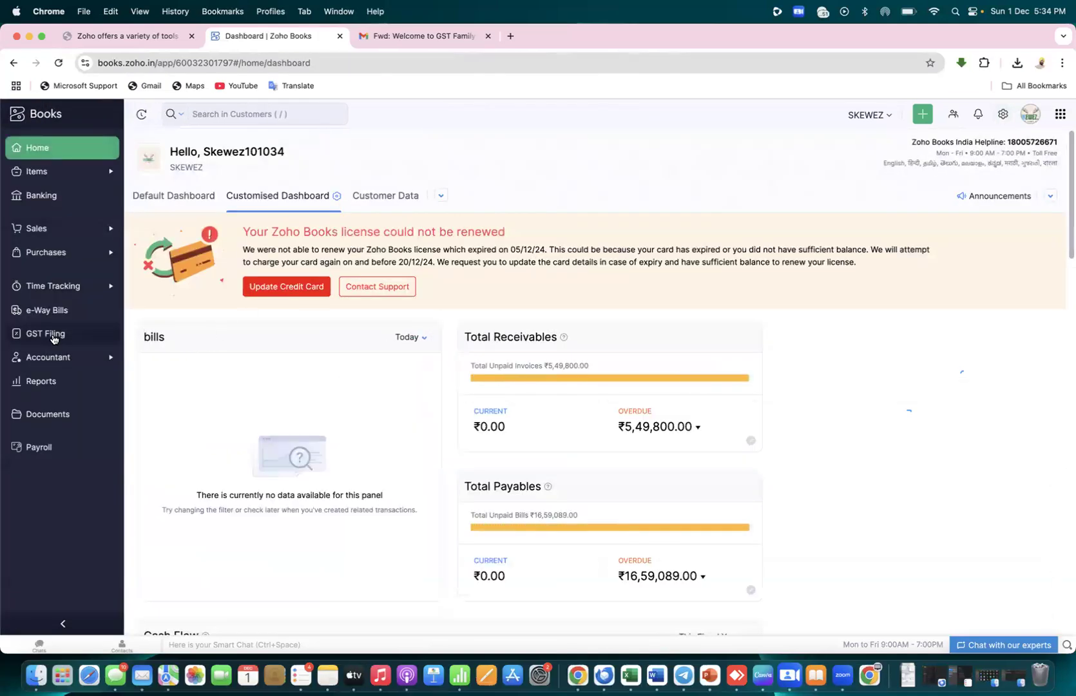
Enable direct GST filing and enter the GSTN username
click(53, 336)
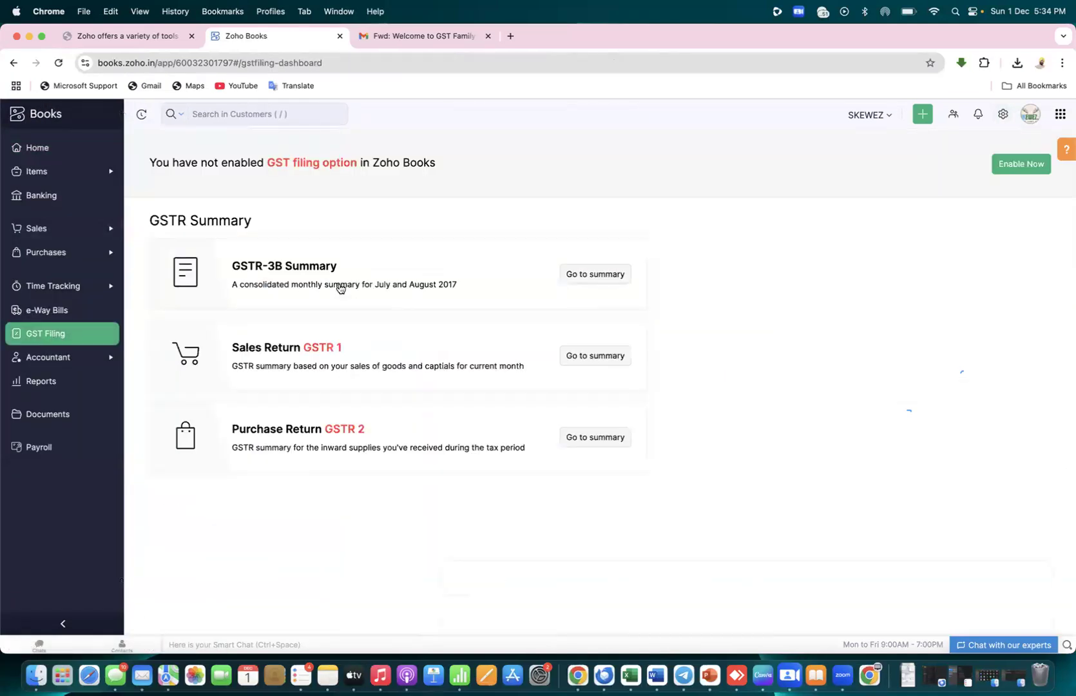
click(1019, 164)
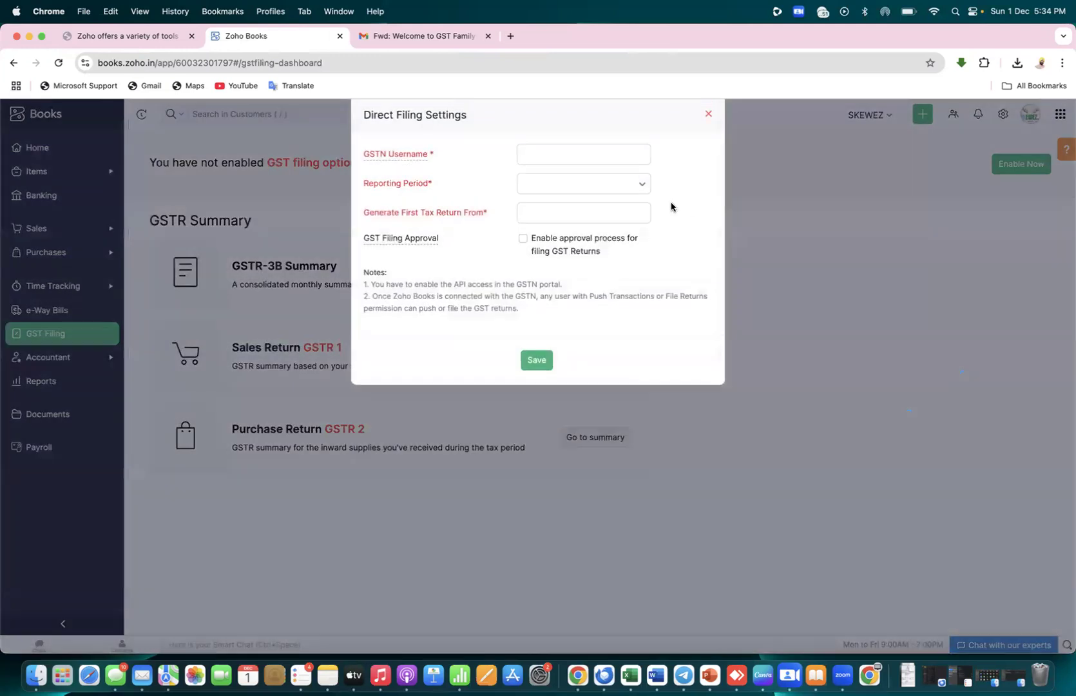
click(634, 159)
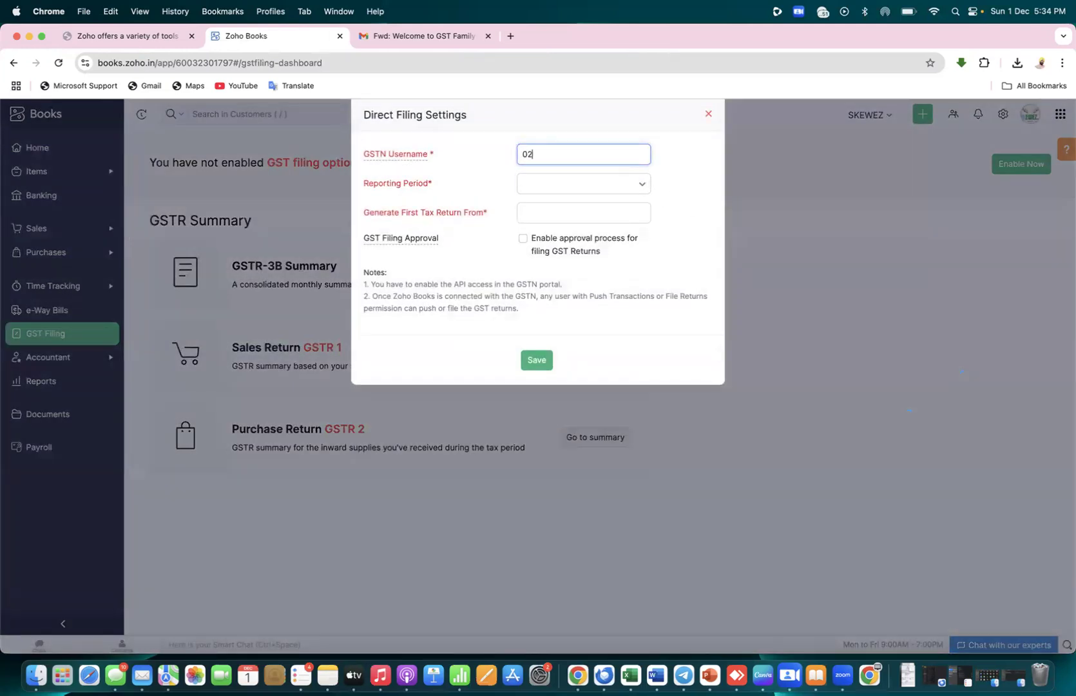
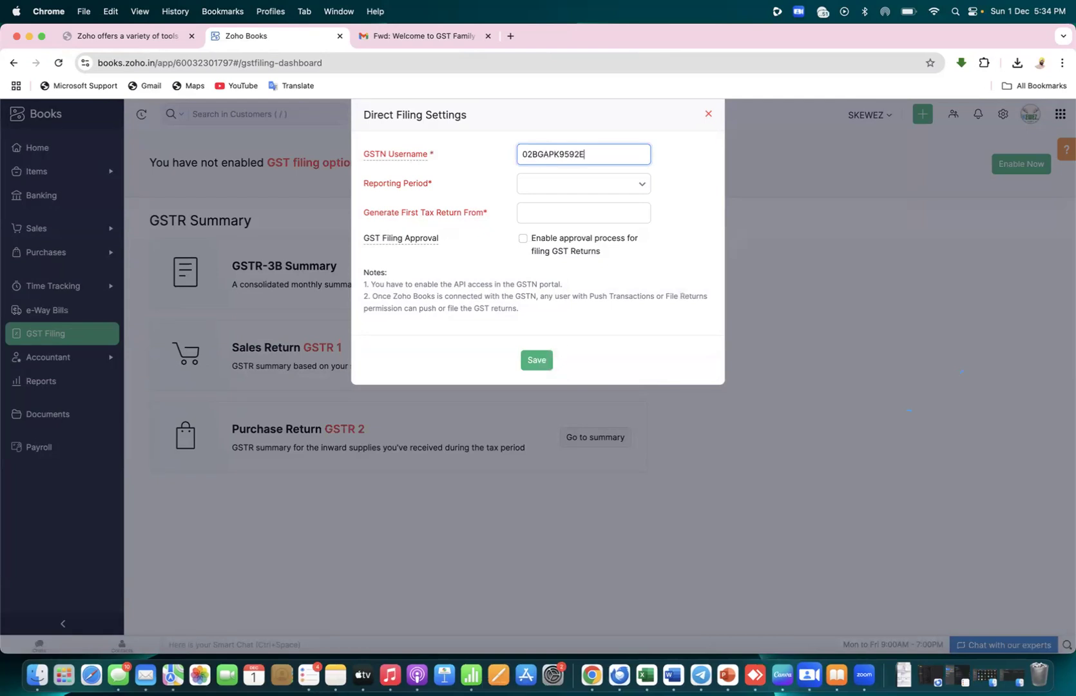
Set monthly returns from Dec 2024 and require approval by the renamed admin, then save
click(623, 185)
click(583, 239)
click(522, 210)
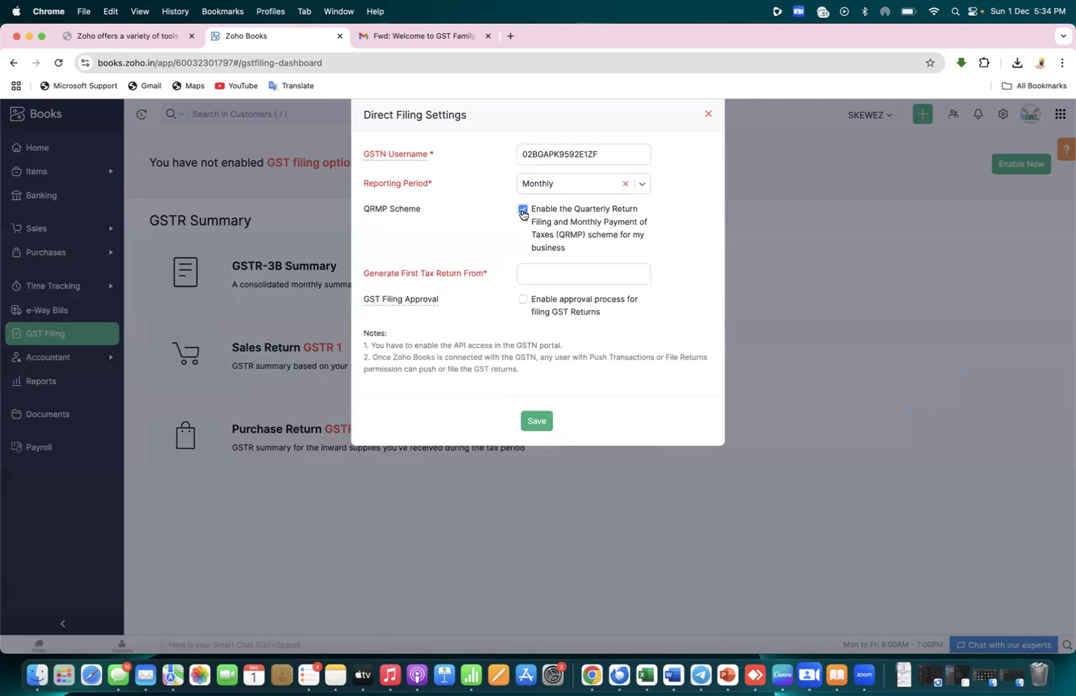
click(553, 272)
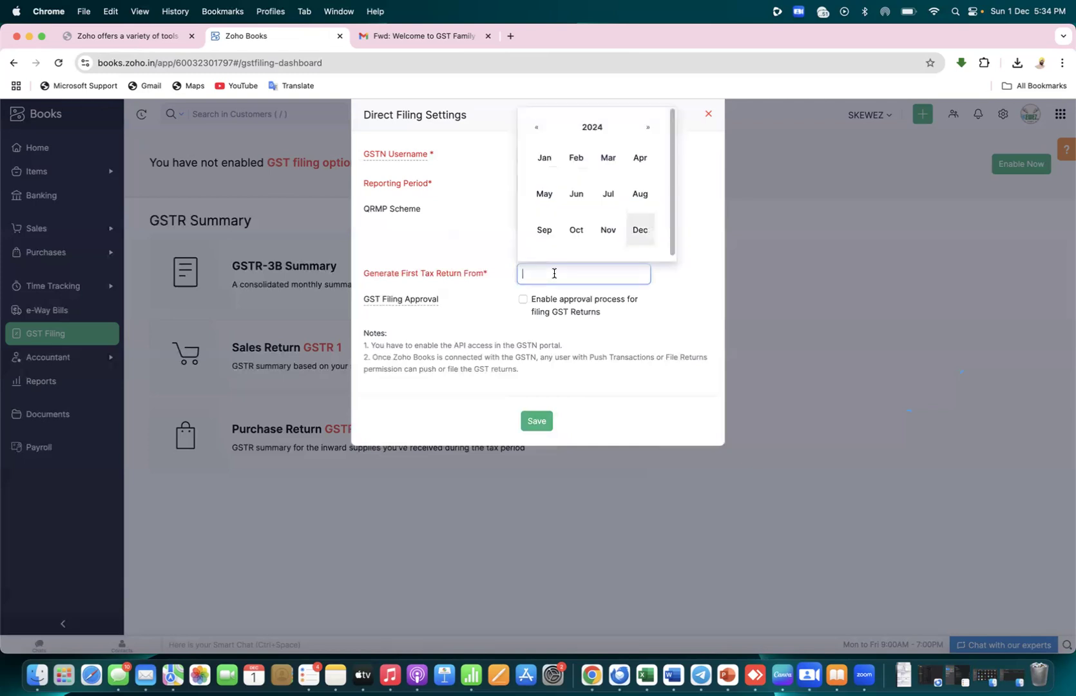
click(638, 233)
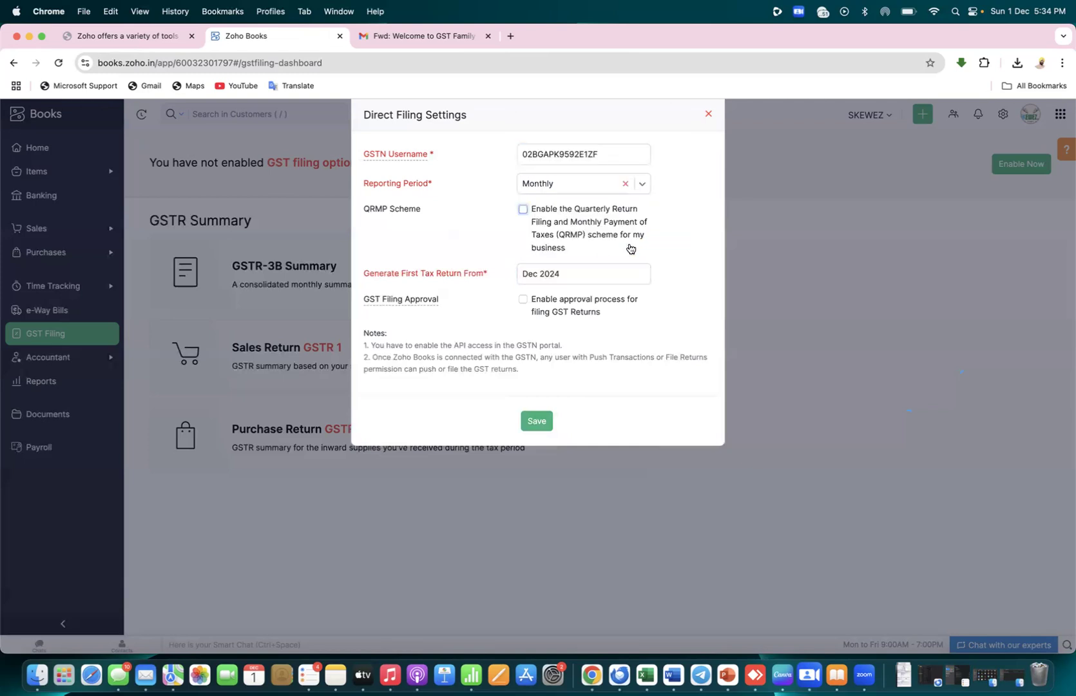
click(522, 300)
click(635, 358)
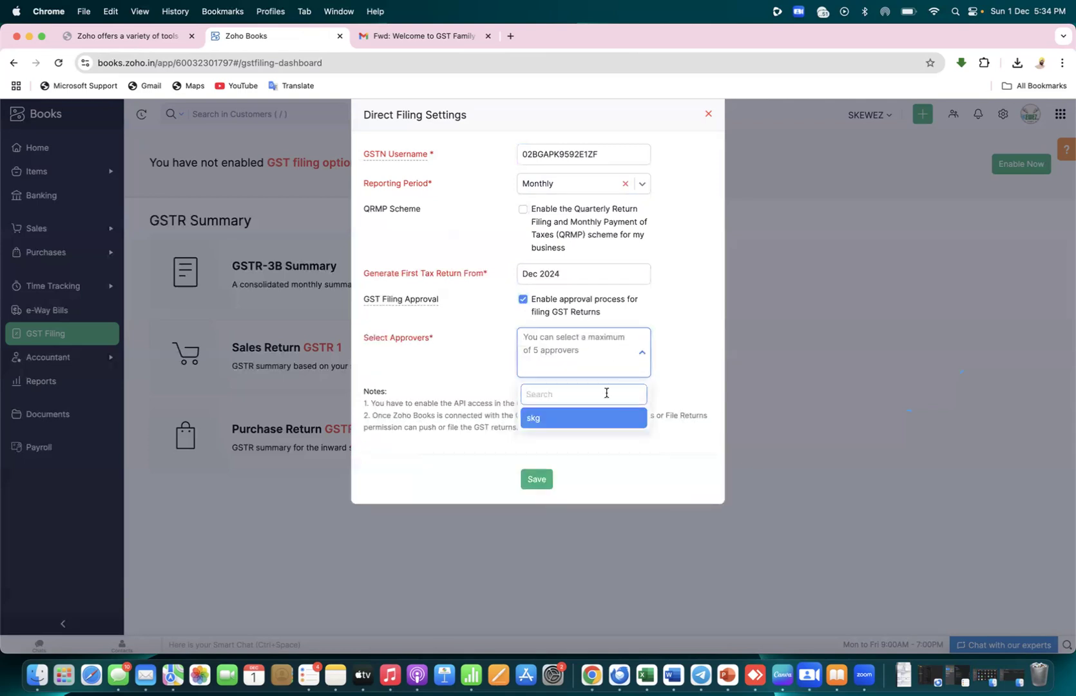
click(589, 419)
click(539, 452)
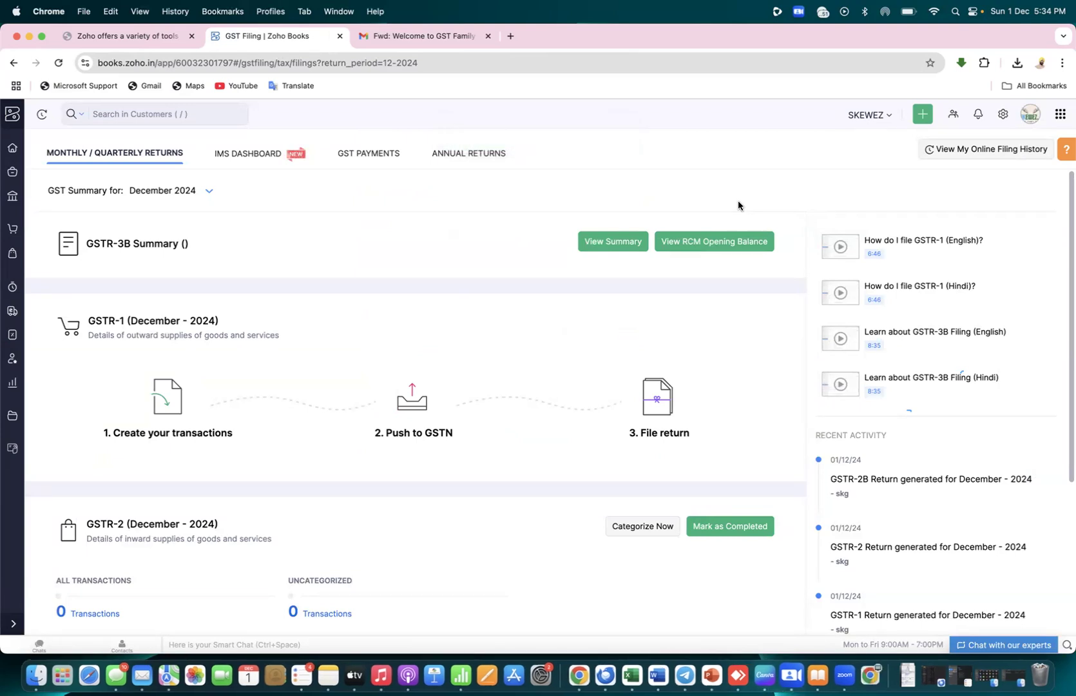
In Word, add numbered points '1) OVERVIEW of gst', '2) taxes /gst/ yes-----' and '3) Gst flilings-'
key(super+Tab)
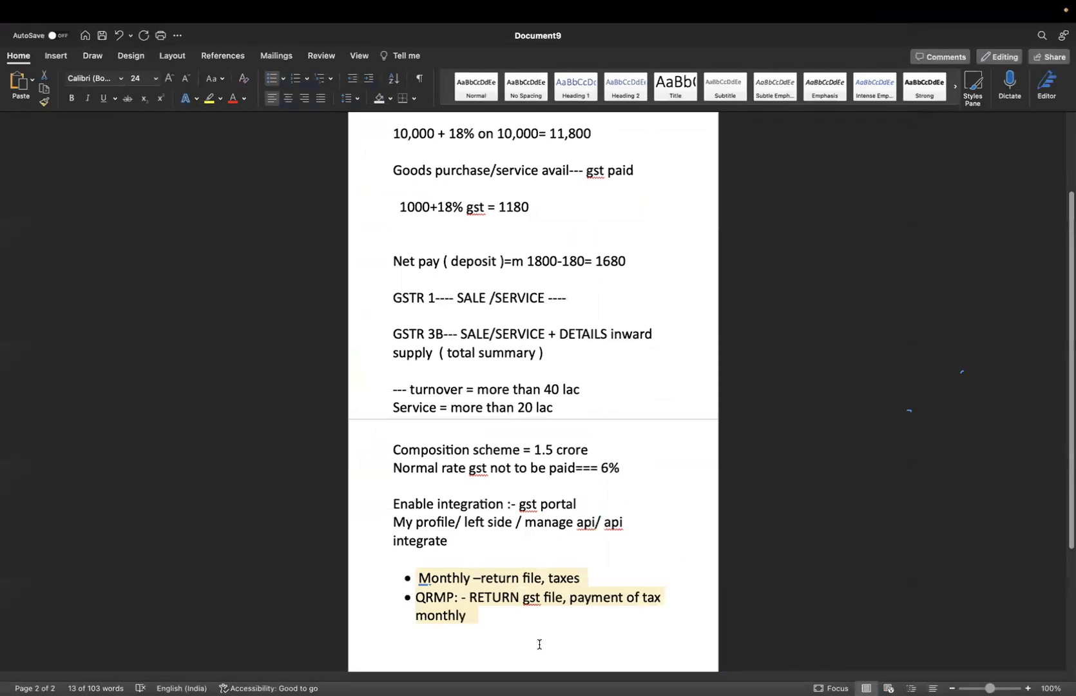
key(Down)
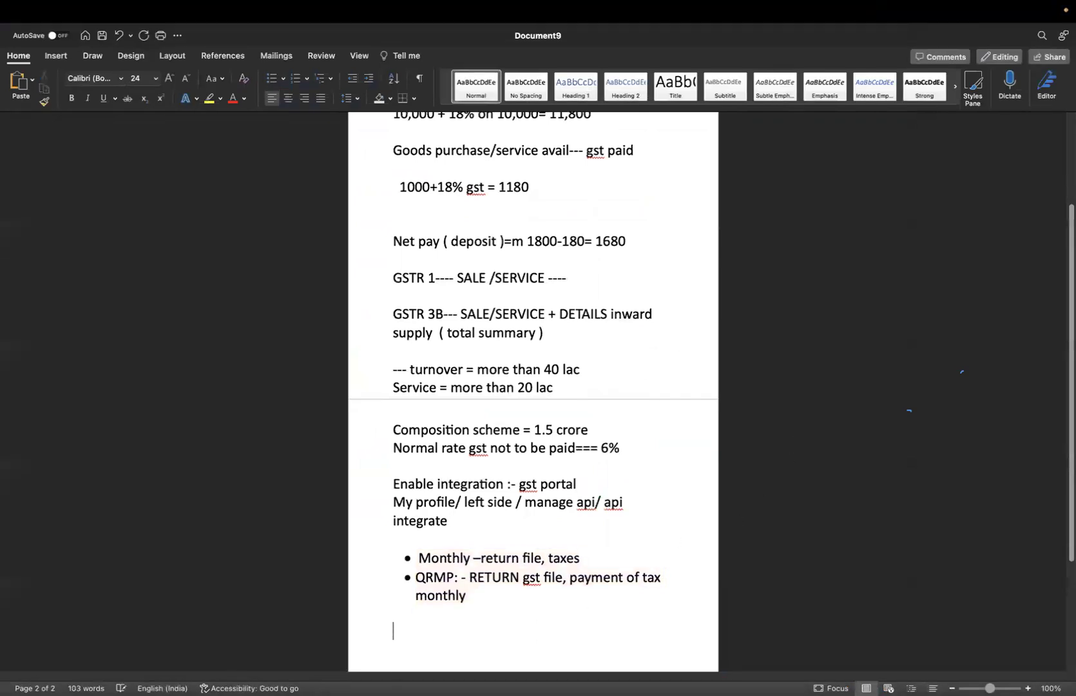
text(1) OVERVIEW )
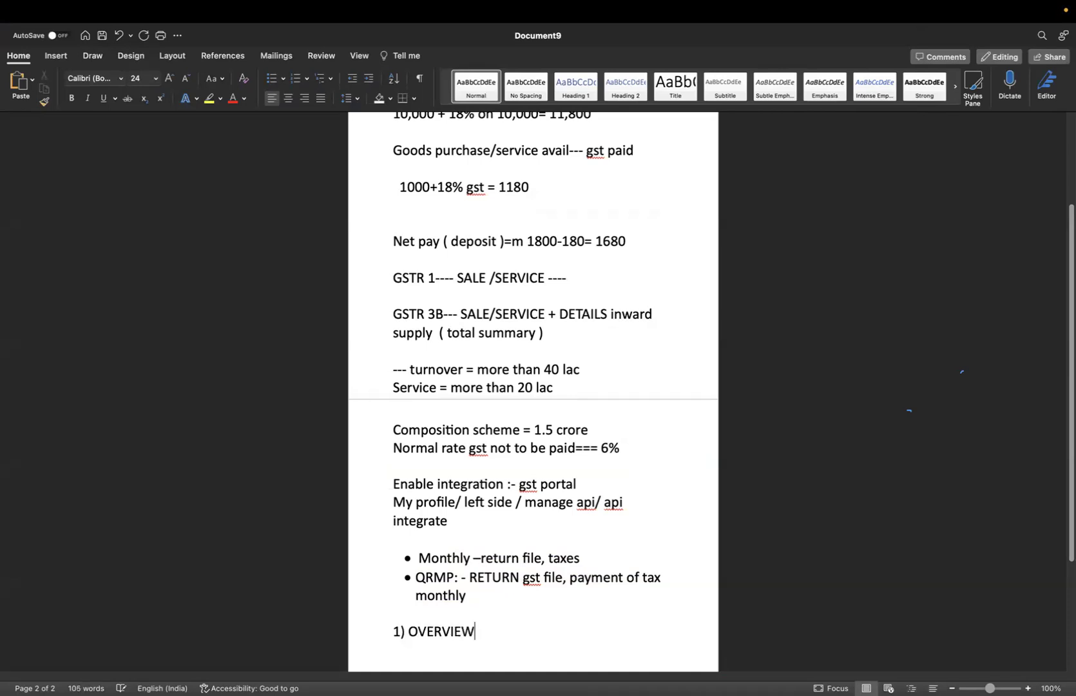
text(of gst)
key(Return)
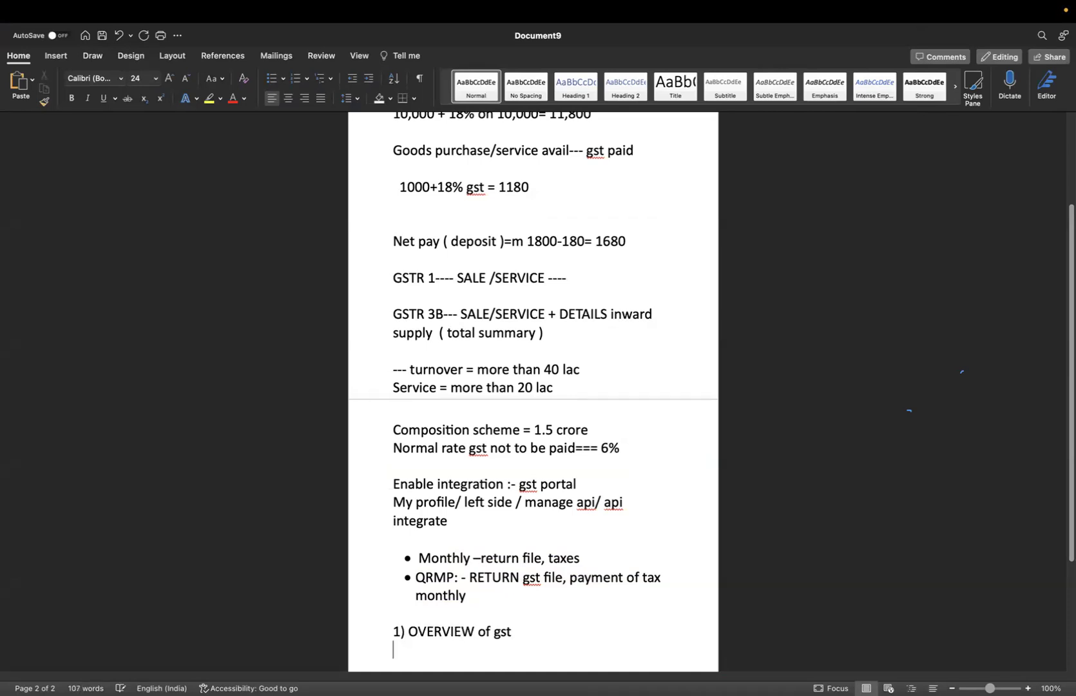
text(2) tax)
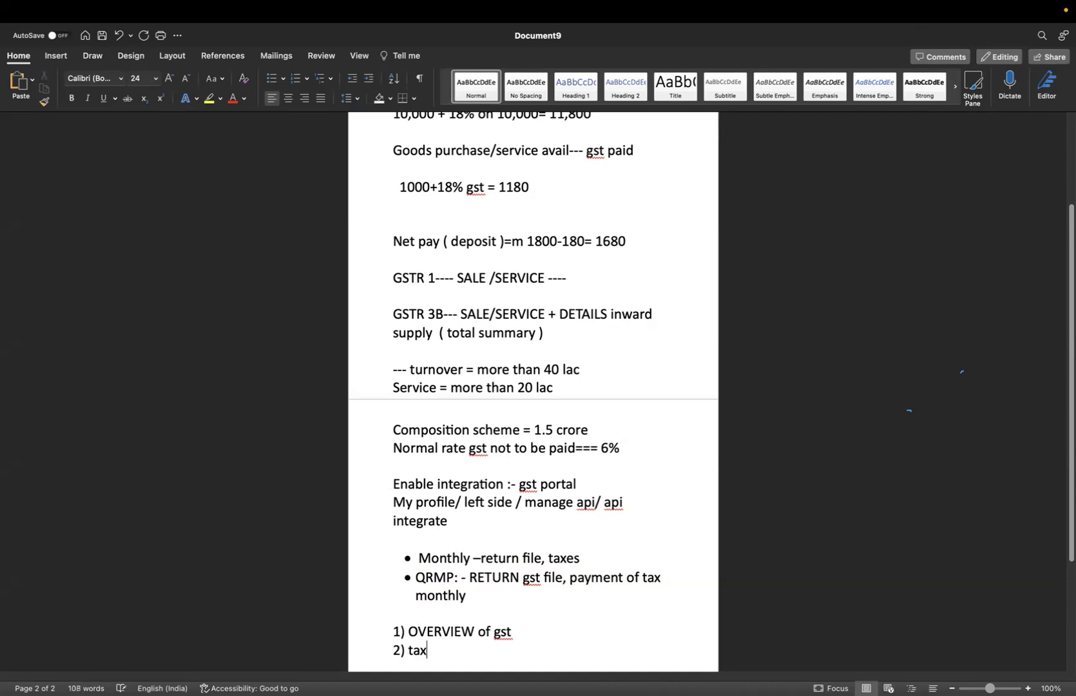
text(es /)
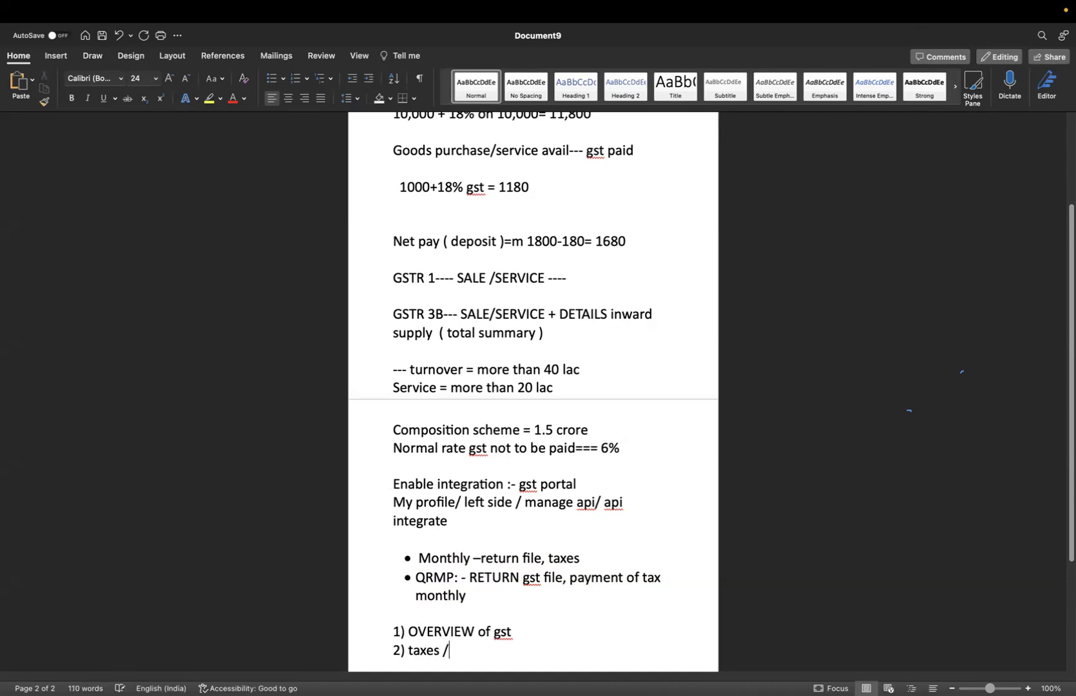
text(gst/ yes-----)
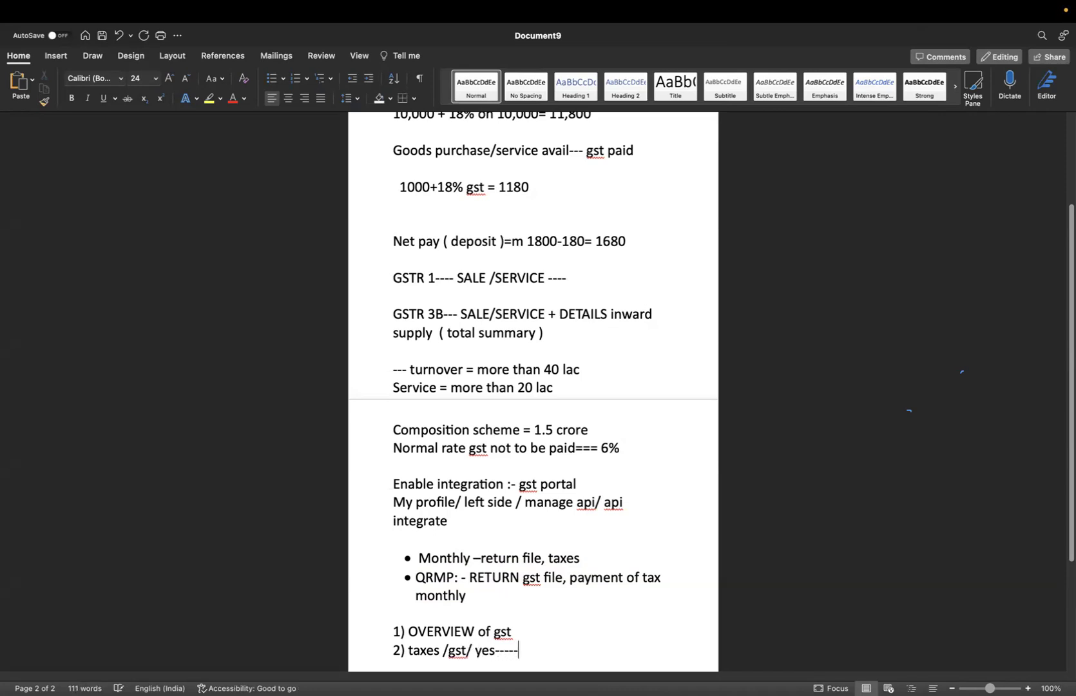
key(Return)
text(3) )
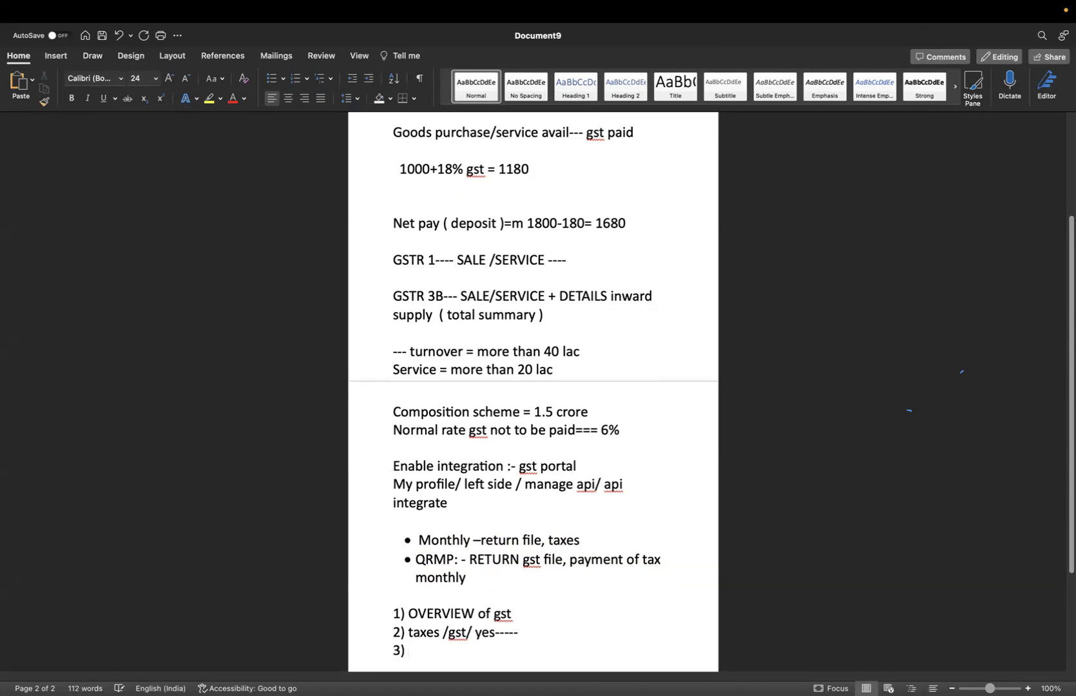
text(Gst fli)
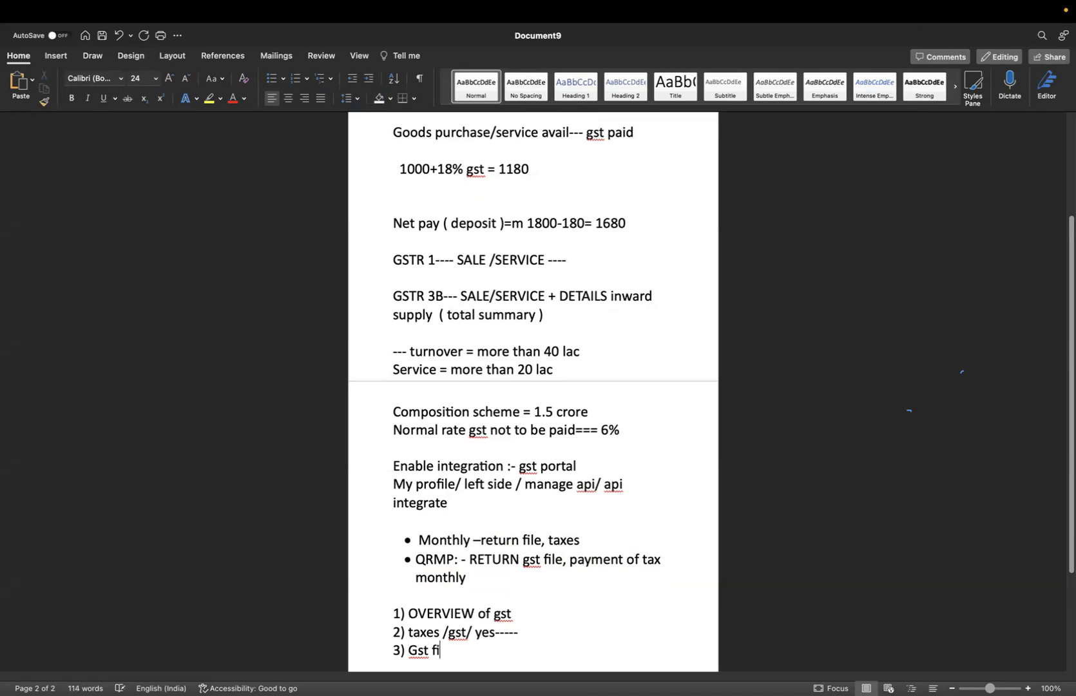
text(lings-)
Complete the third point as 'Gst flilings-enable--= DASHBOARD', checking the Zoho Books page in between
key(ctrl+Left)
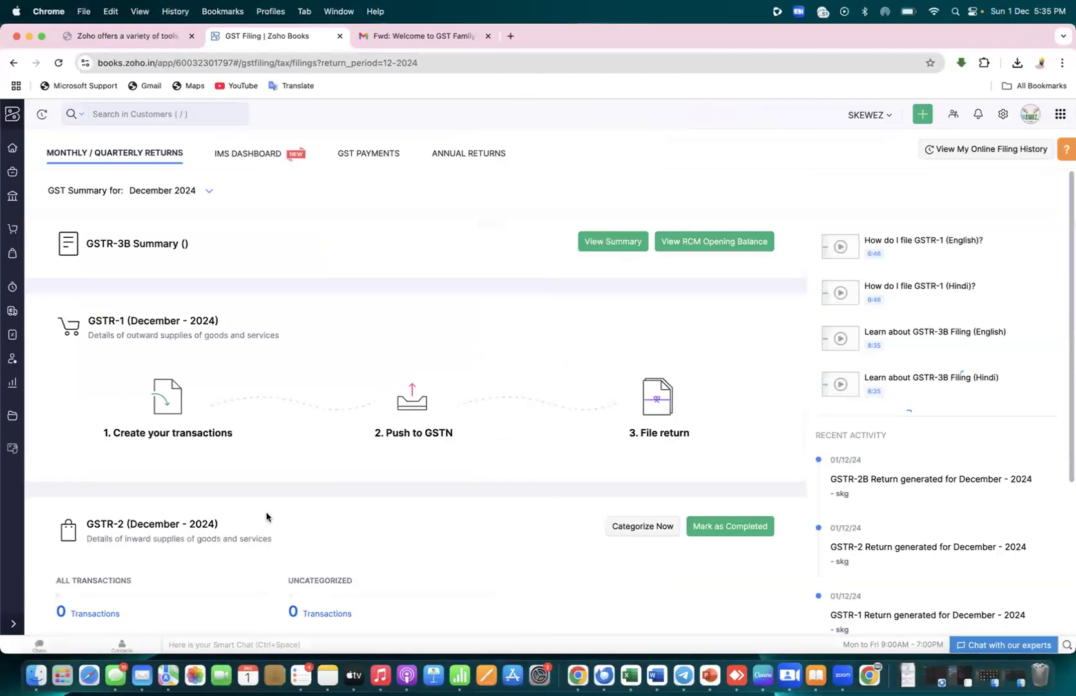
key(ctrl+Right)
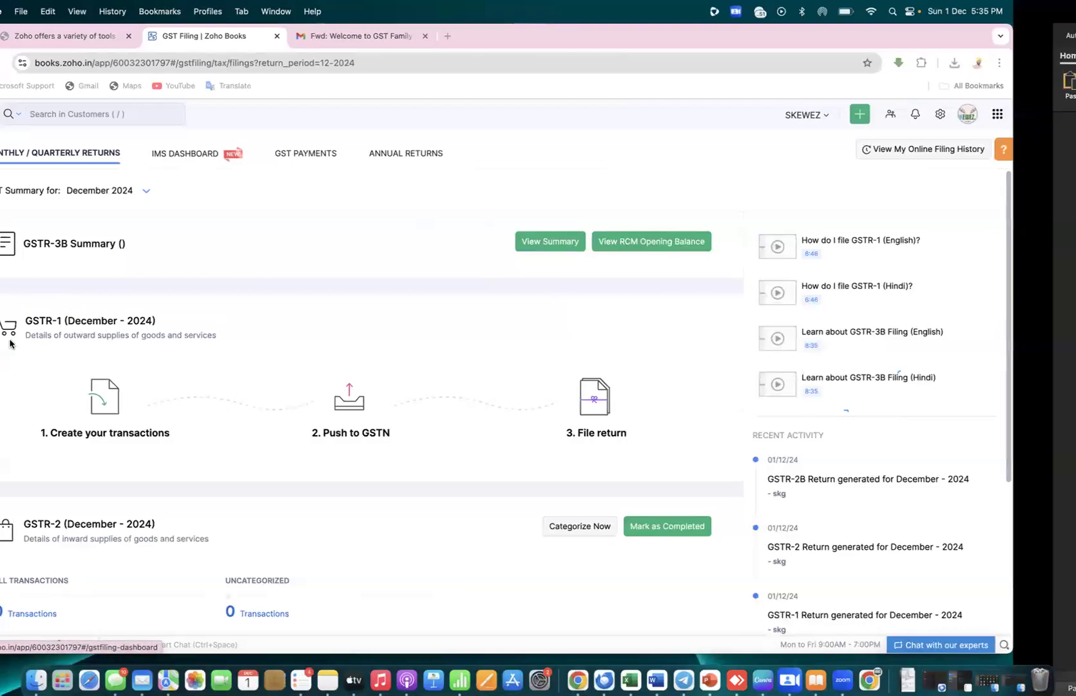
text(enable)
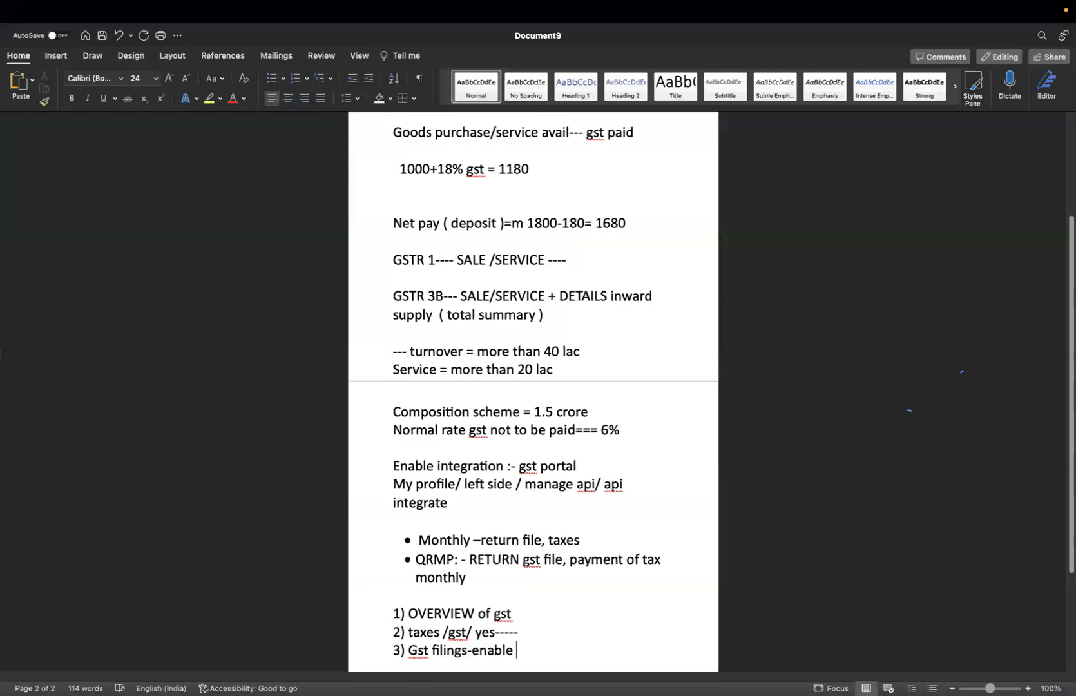
key(ctrl+Left)
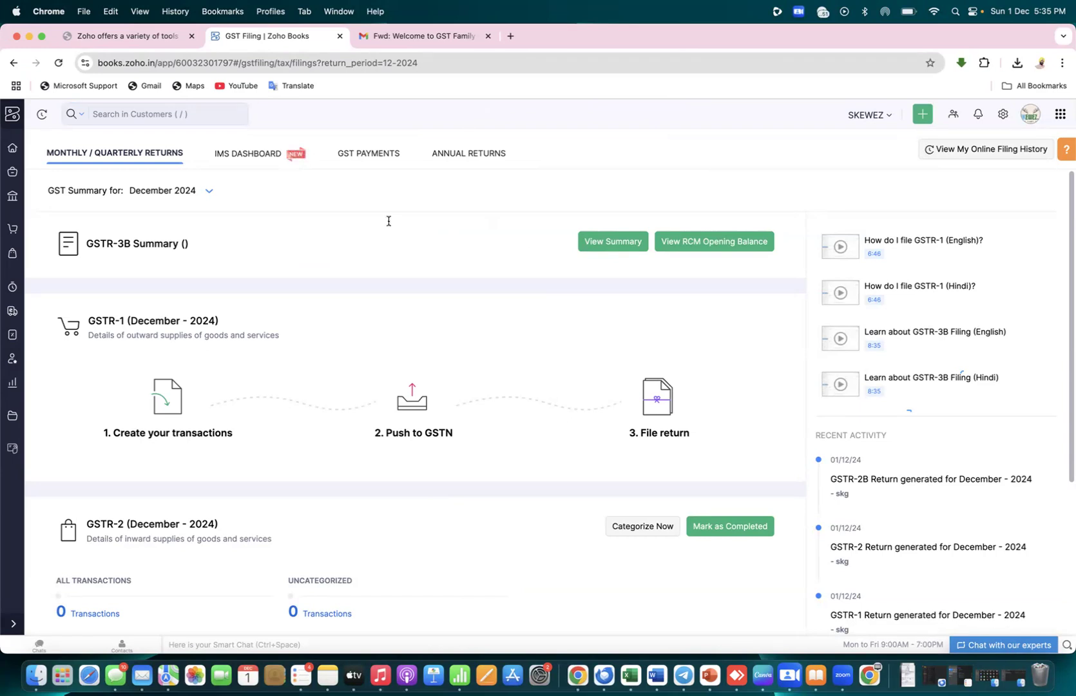
key(ctrl+Right)
text(--)
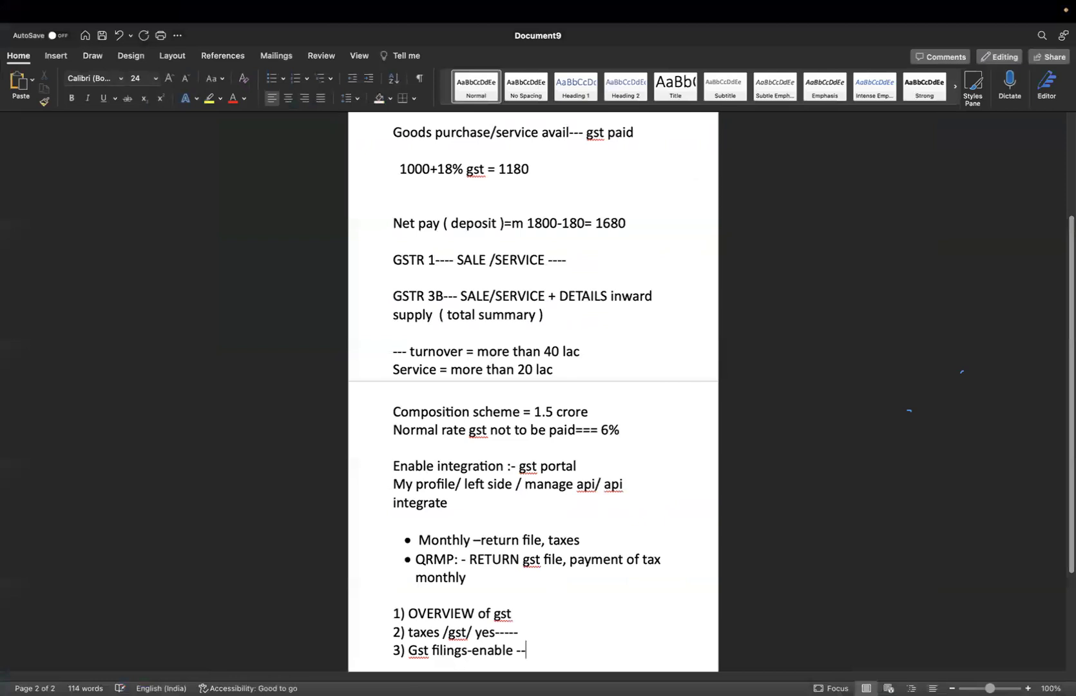
text(= DASHBOARD)
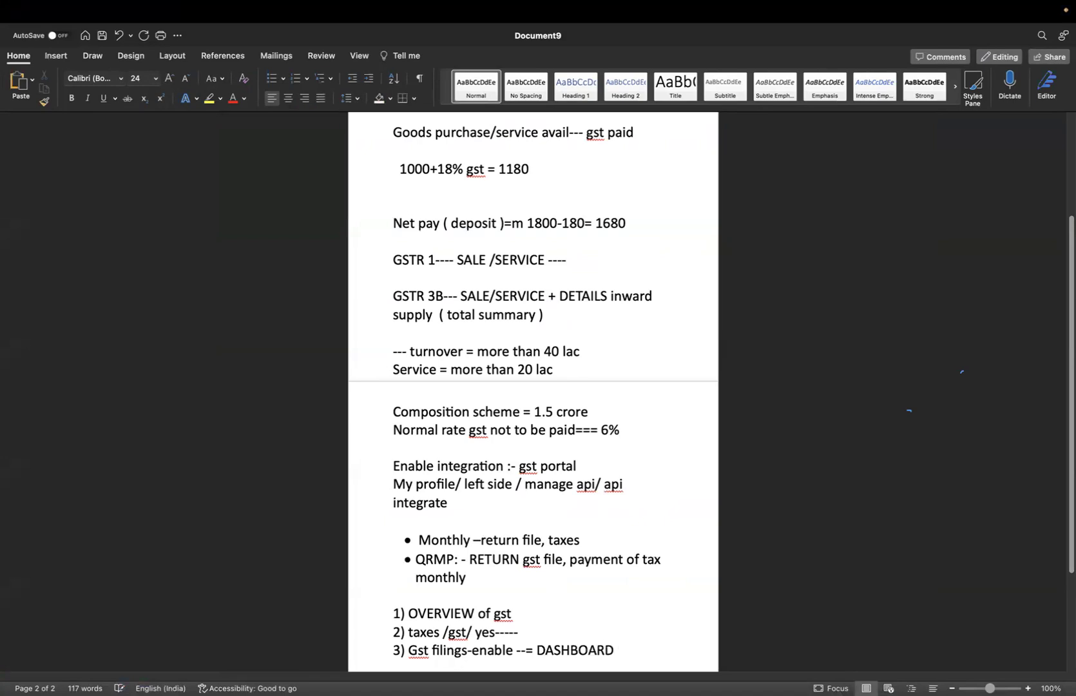
key(super+Tab)
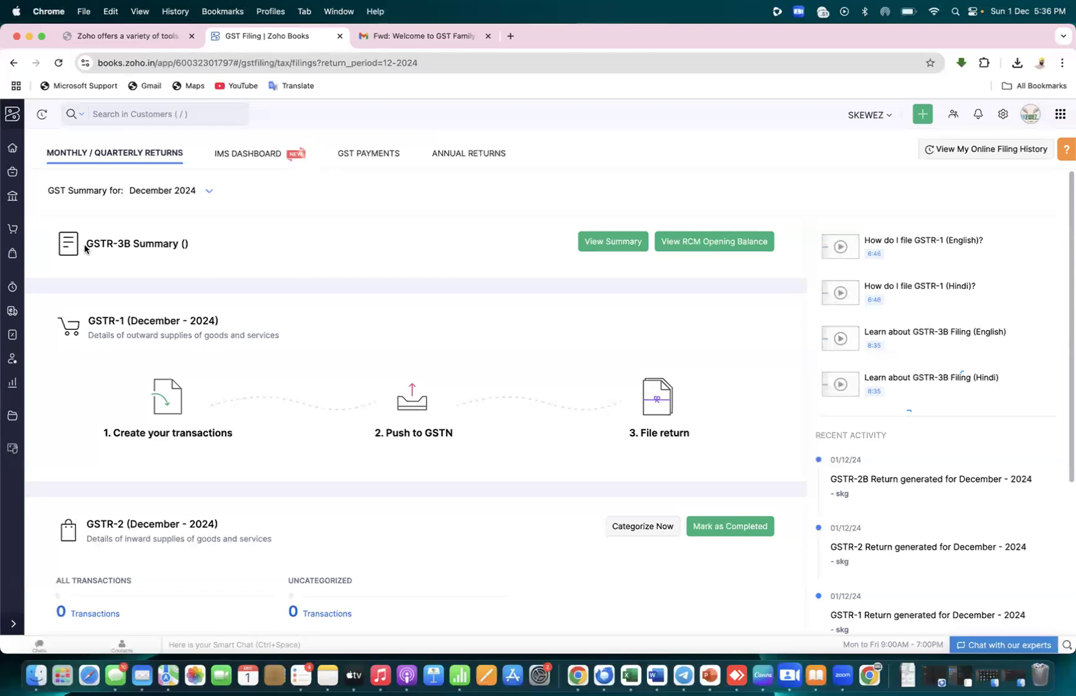
Highlight the GSTR-3B Summary and GSTR-1 December 2024 titles, then open the GSTR-1 December 2024 return
drag(85, 244, 197, 249)
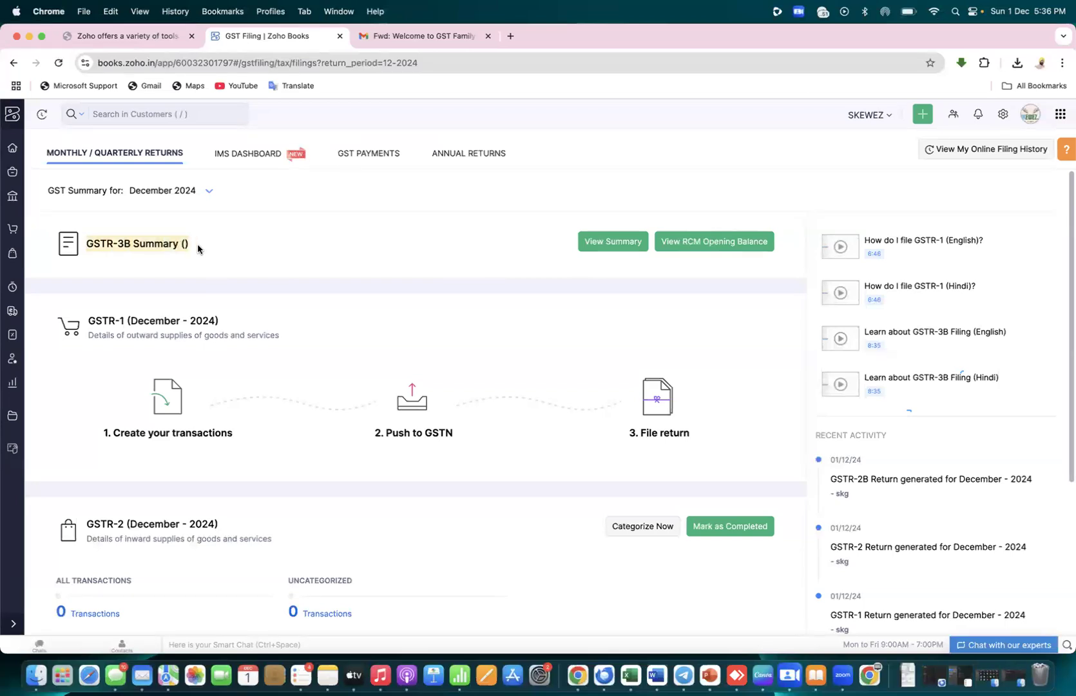
click(233, 244)
scroll(233, 243, down, 3)
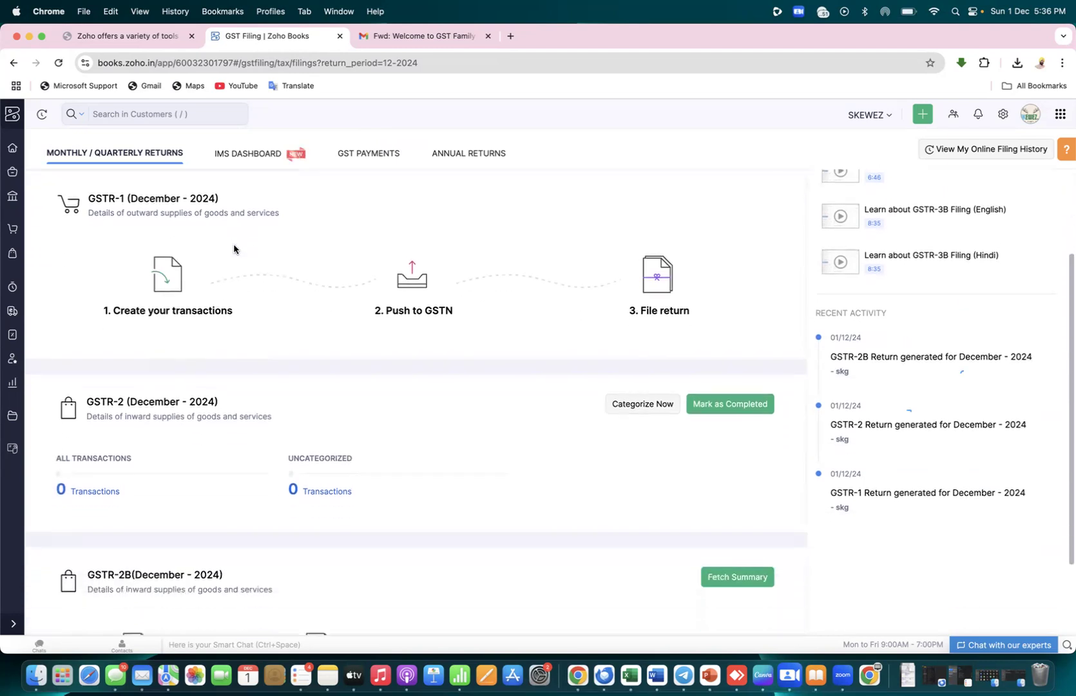
drag(88, 196, 223, 197)
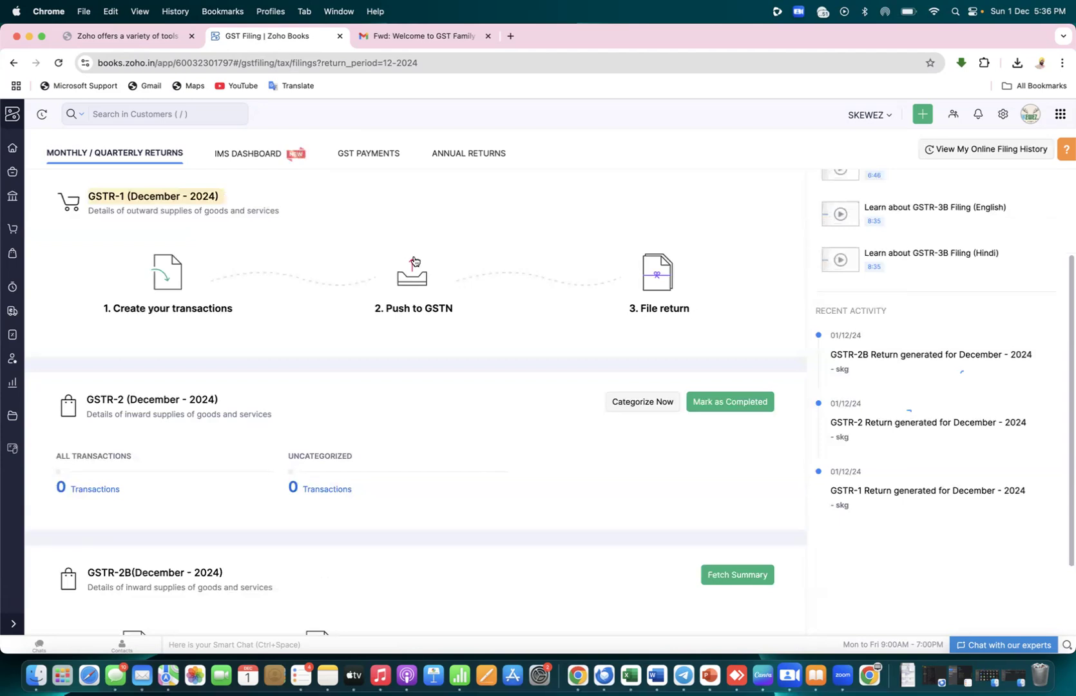
click(337, 267)
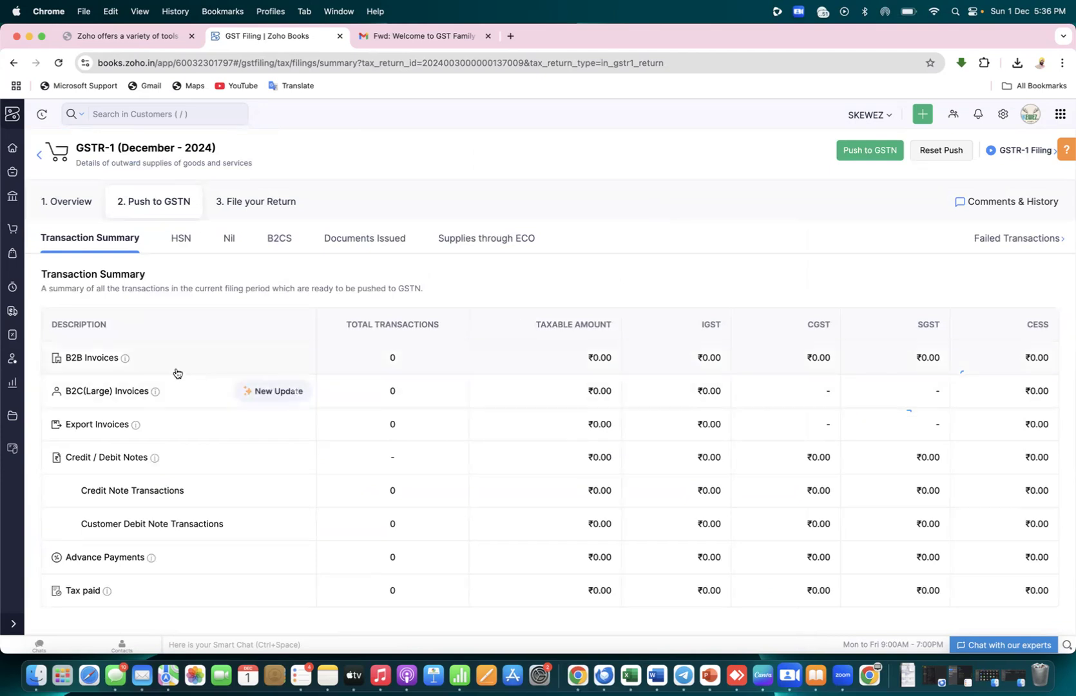
key(ctrl+Right)
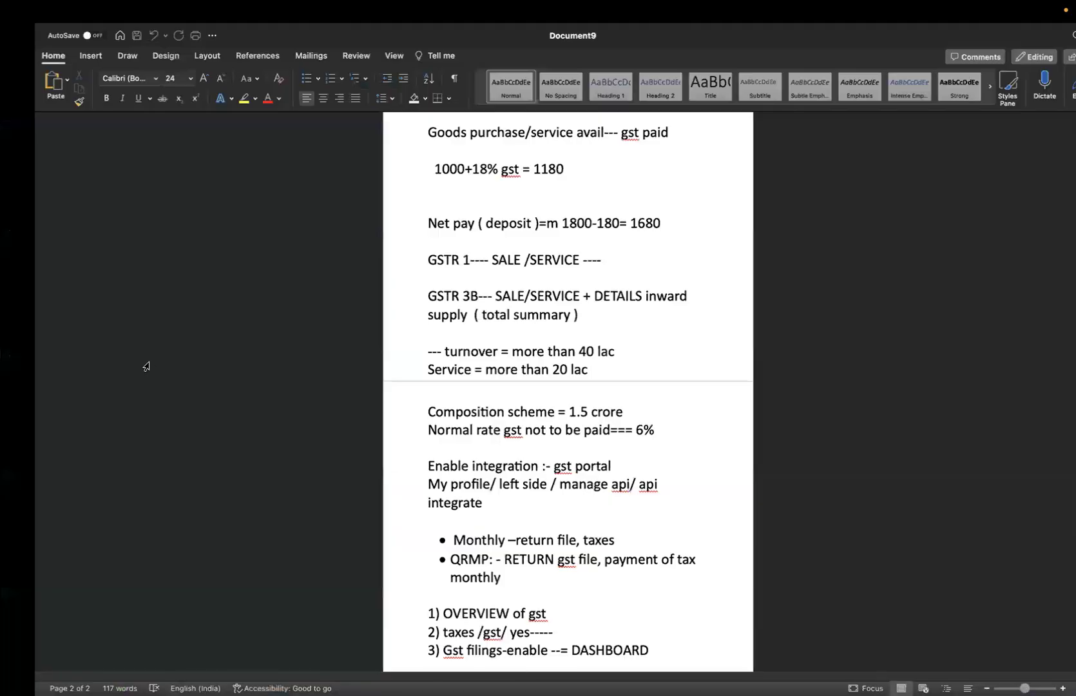
key(super+Tab)
key(super+Tab)
key(super+Tab)
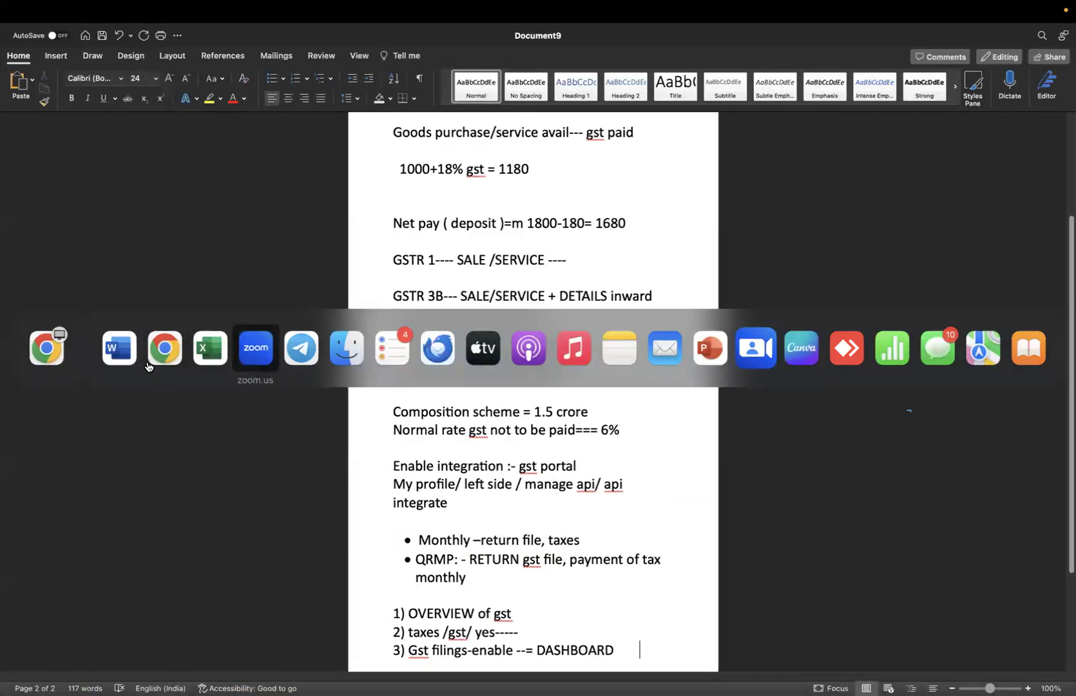
key(super+shift+Tab)
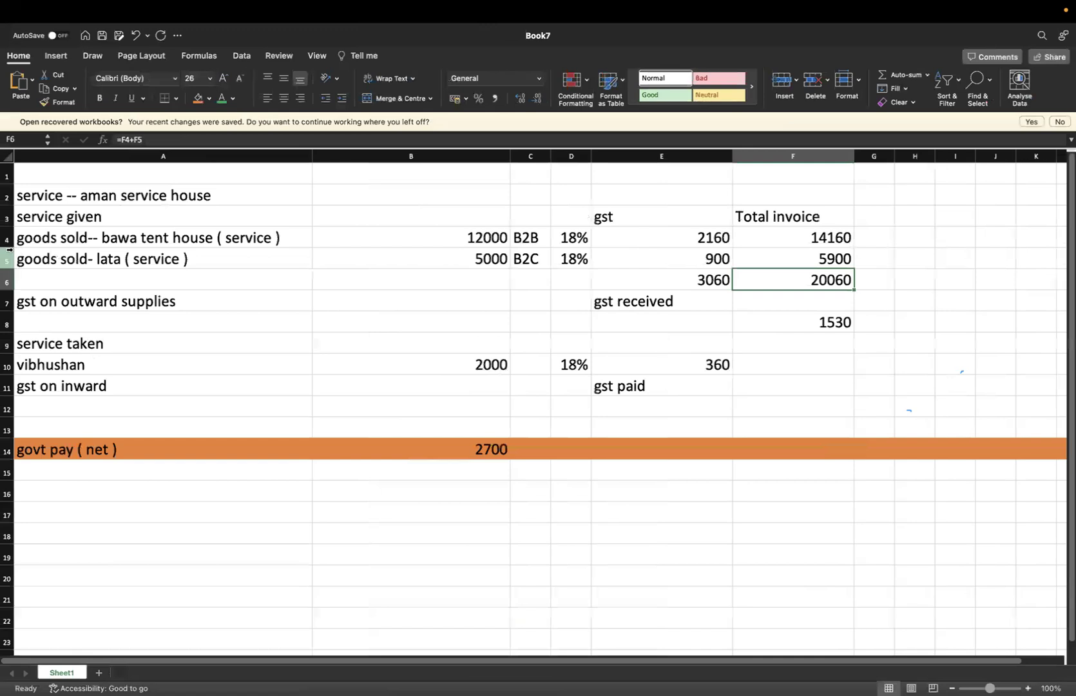
click(9, 239)
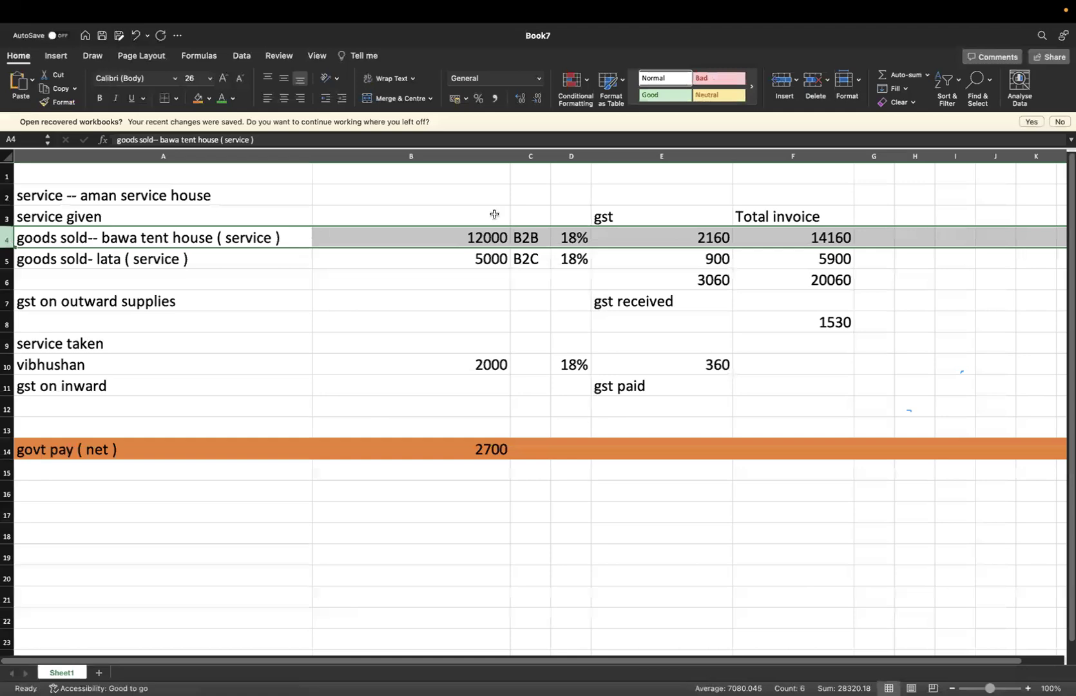
key(super+Tab)
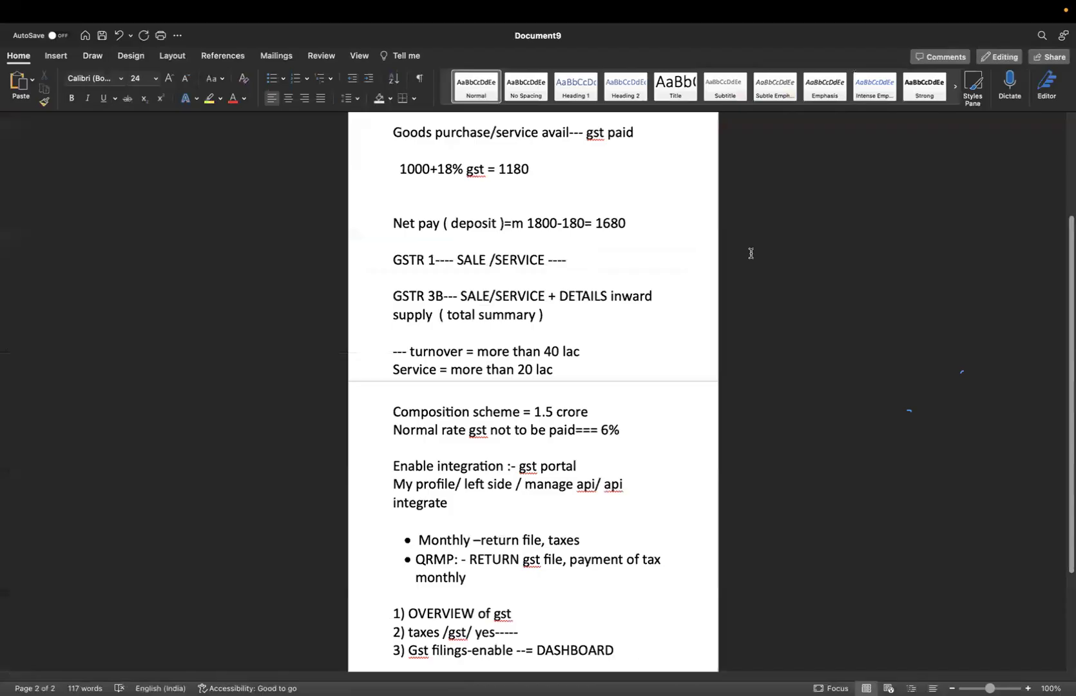
key(super+Tab)
key(super+Tab)
key(super+shift+Tab)
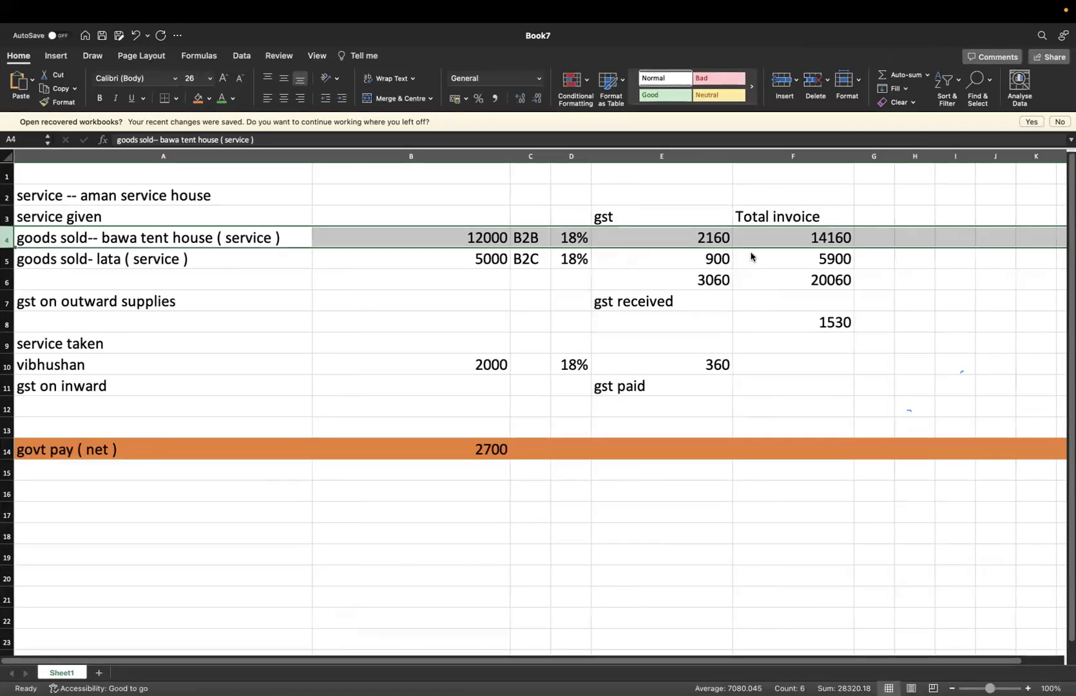
click(703, 242)
key(super+Tab)
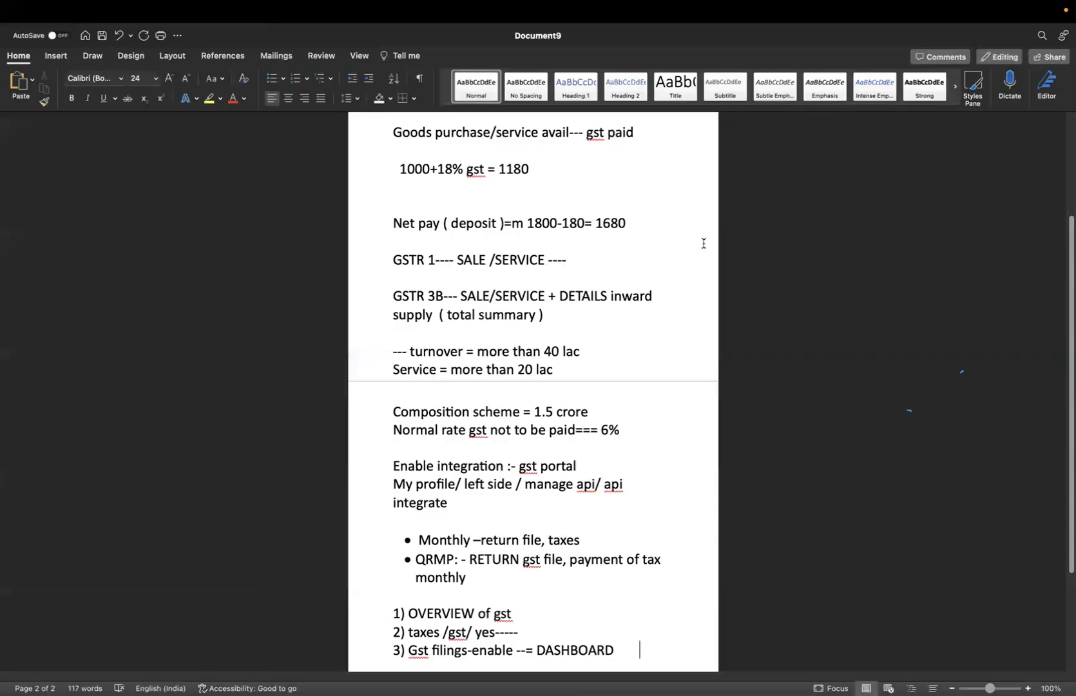
key(super+Tab)
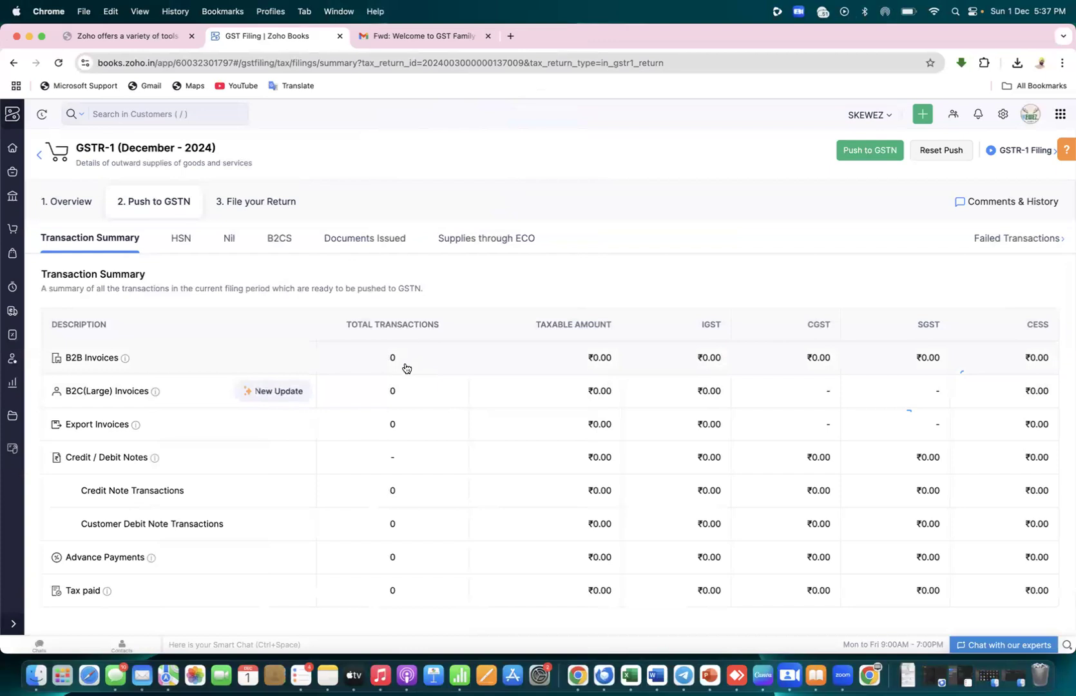
Open B2B invoice transactions, keep Invoices as the transaction type, and go back to the summary
click(598, 359)
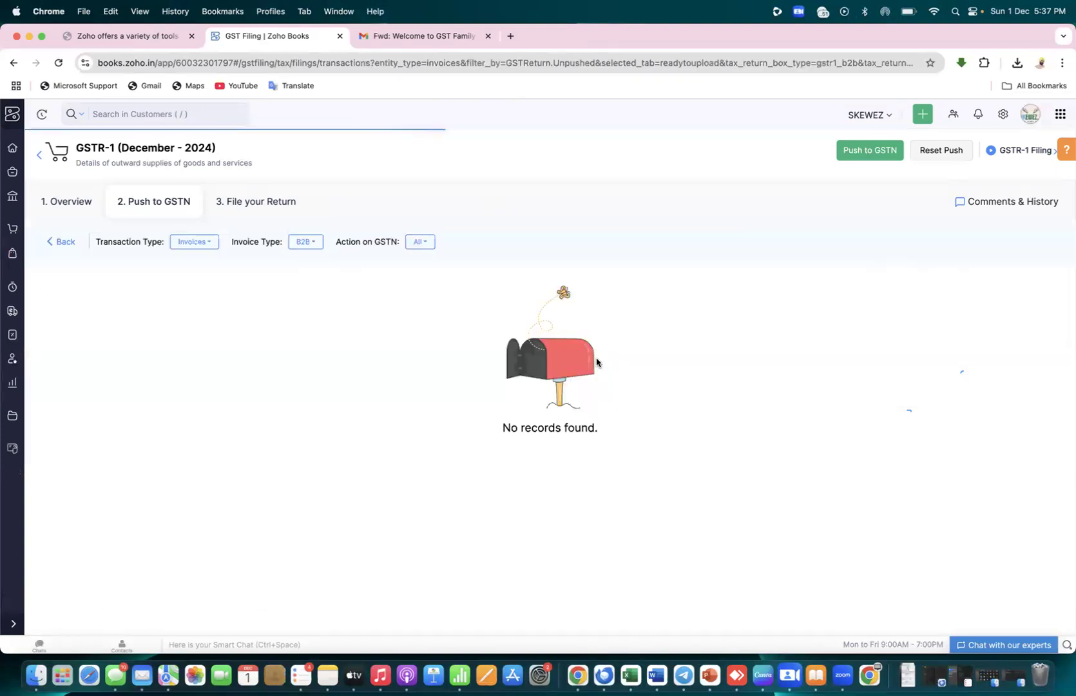
key(super+Tab)
key(super+Tab)
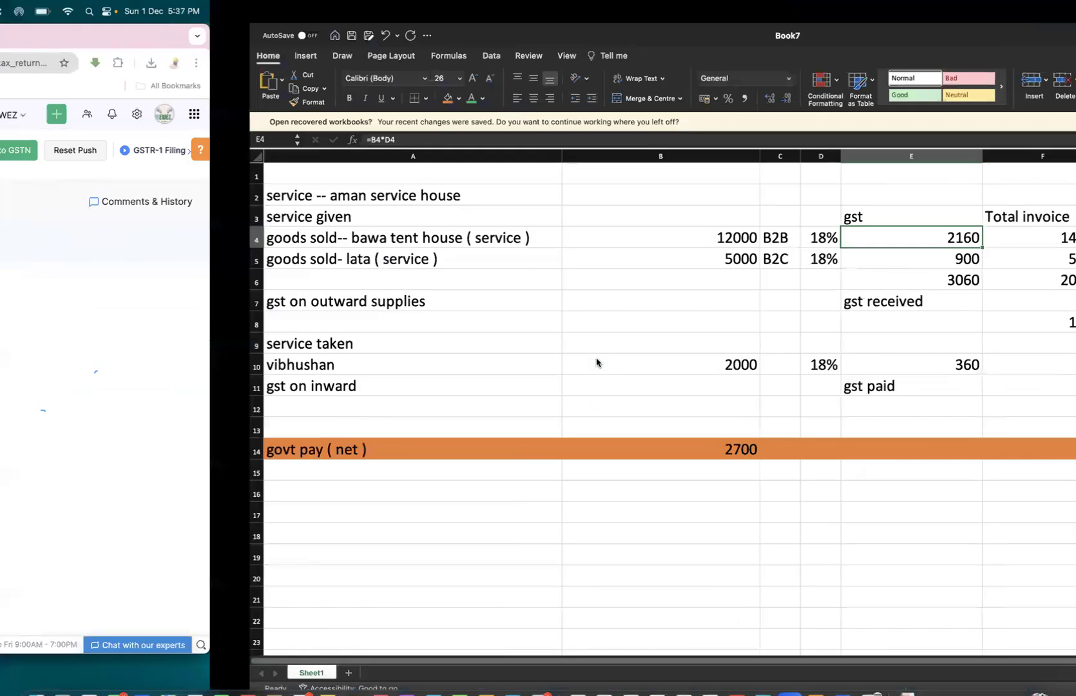
key(super+Tab)
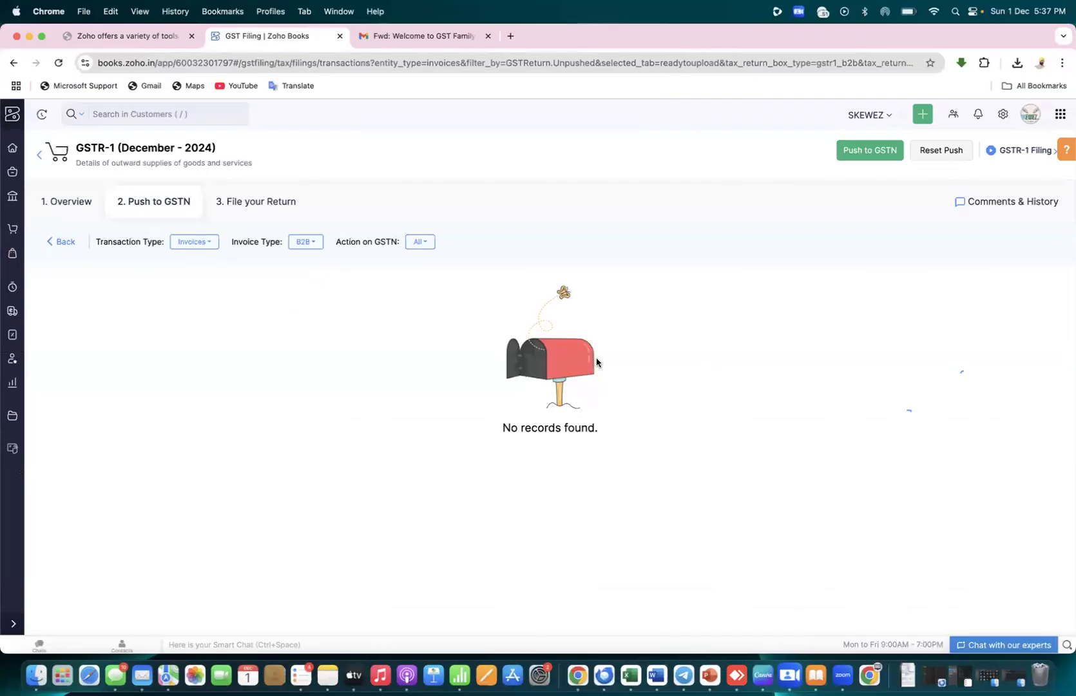
click(195, 242)
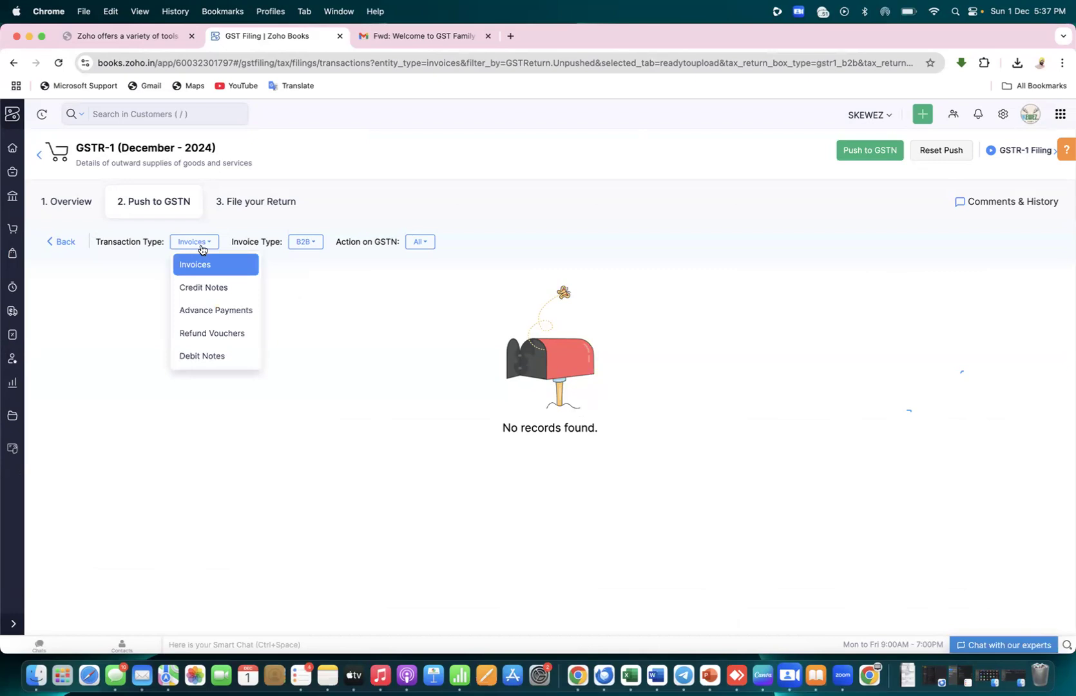
click(299, 273)
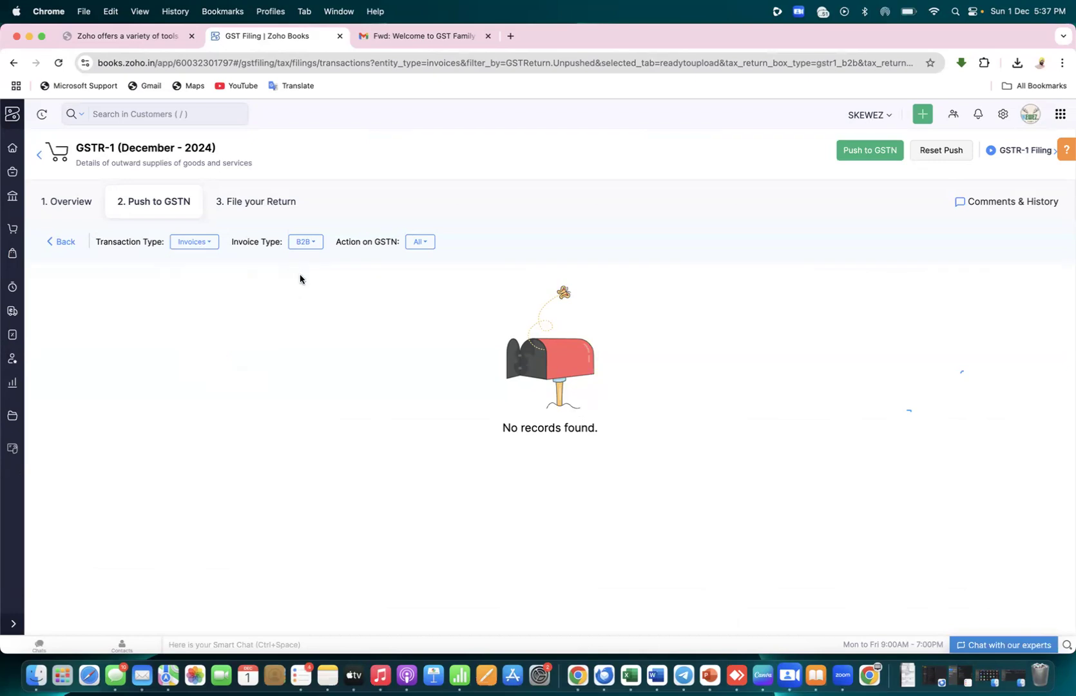
click(200, 245)
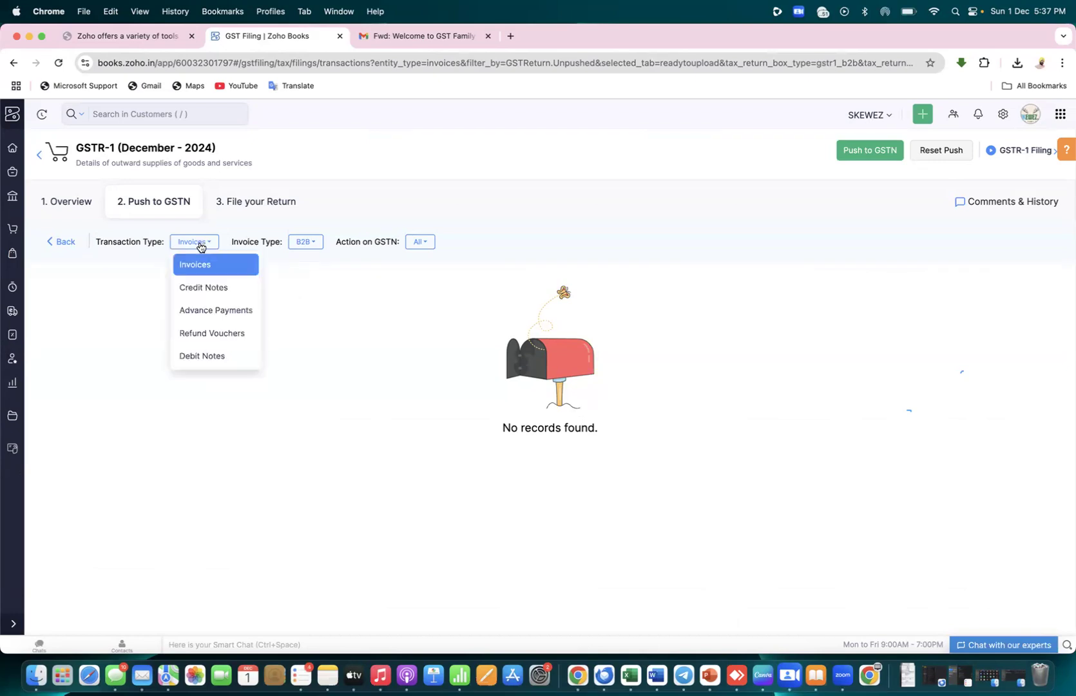
click(207, 265)
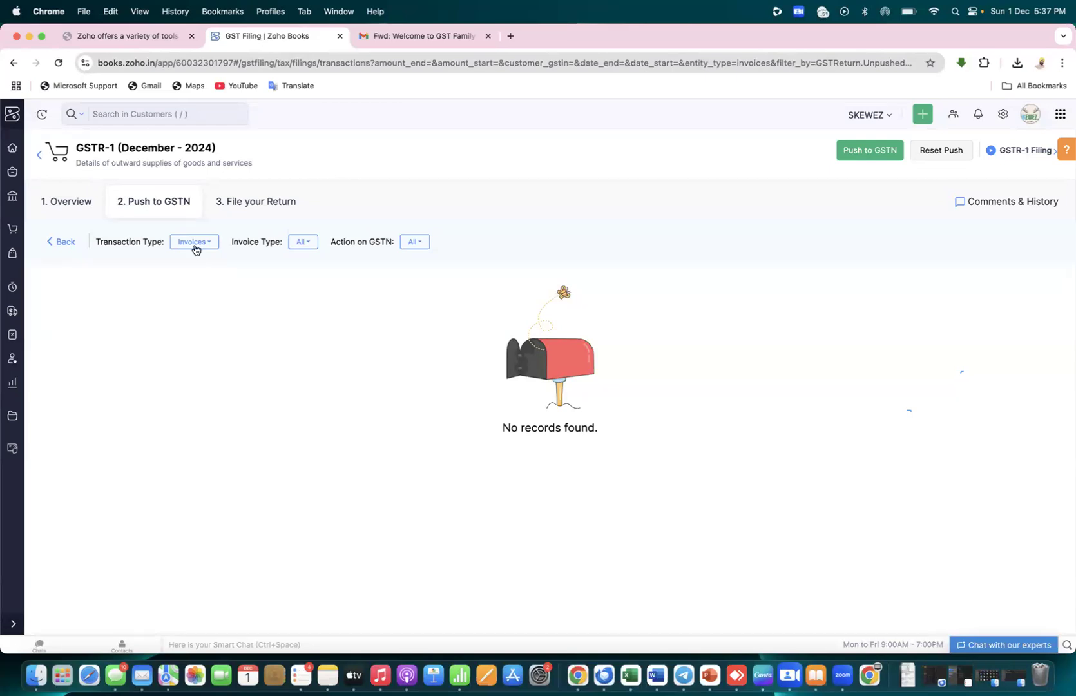
click(52, 244)
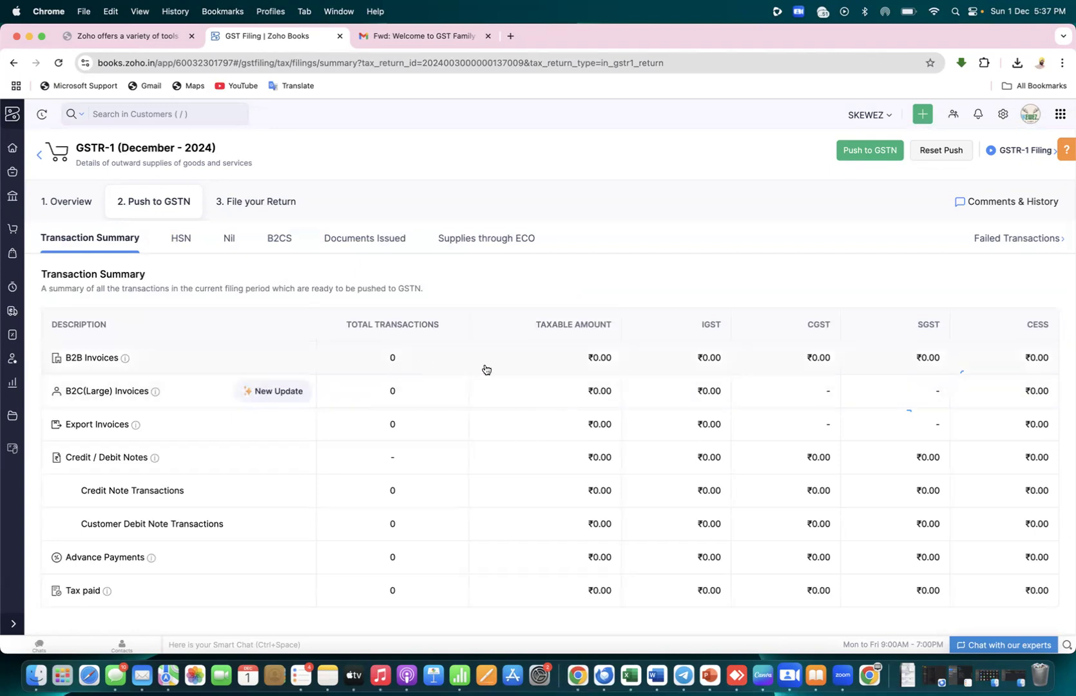
Reopen B2B Invoices and set Invoice Type to All, leaving the GSTN action filter unchanged
click(97, 359)
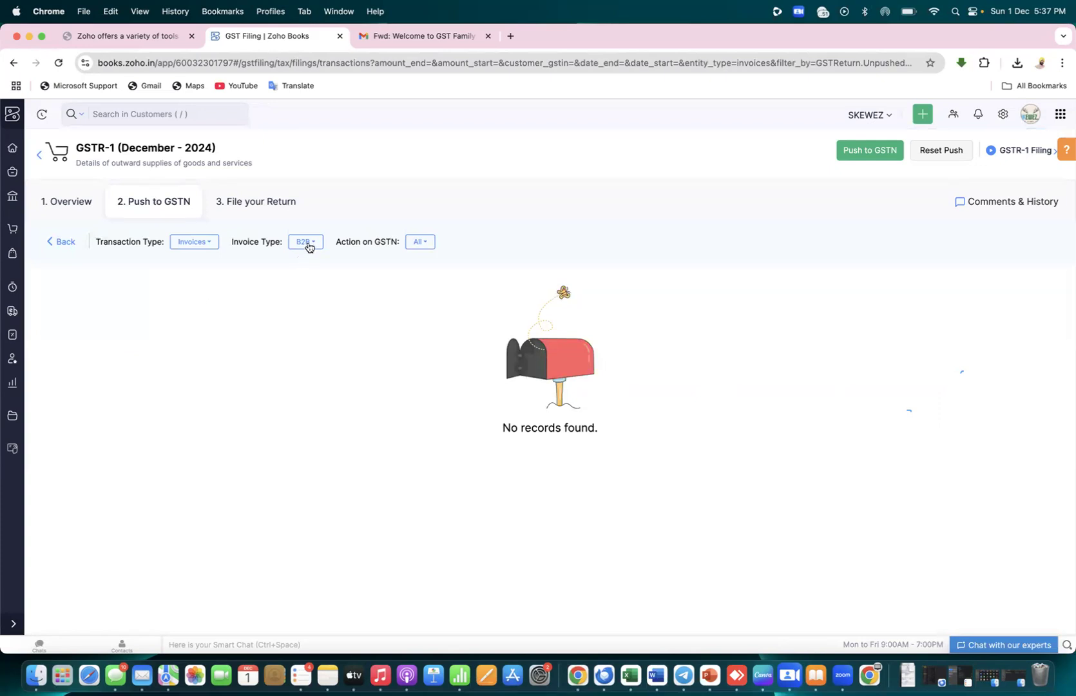
click(307, 243)
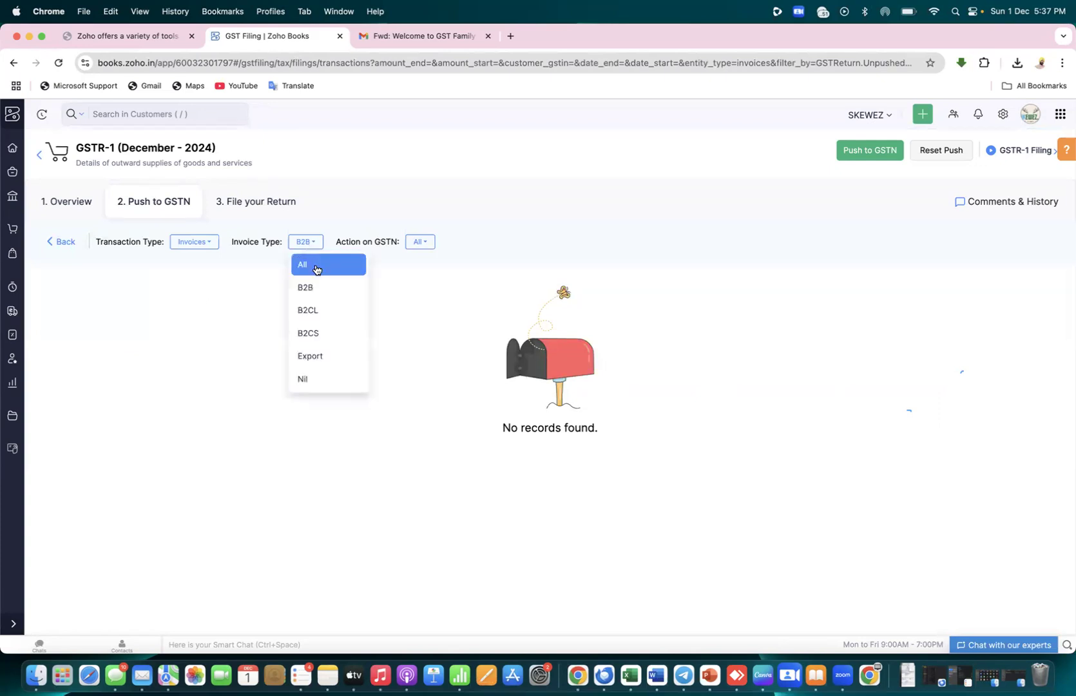
click(314, 267)
click(424, 243)
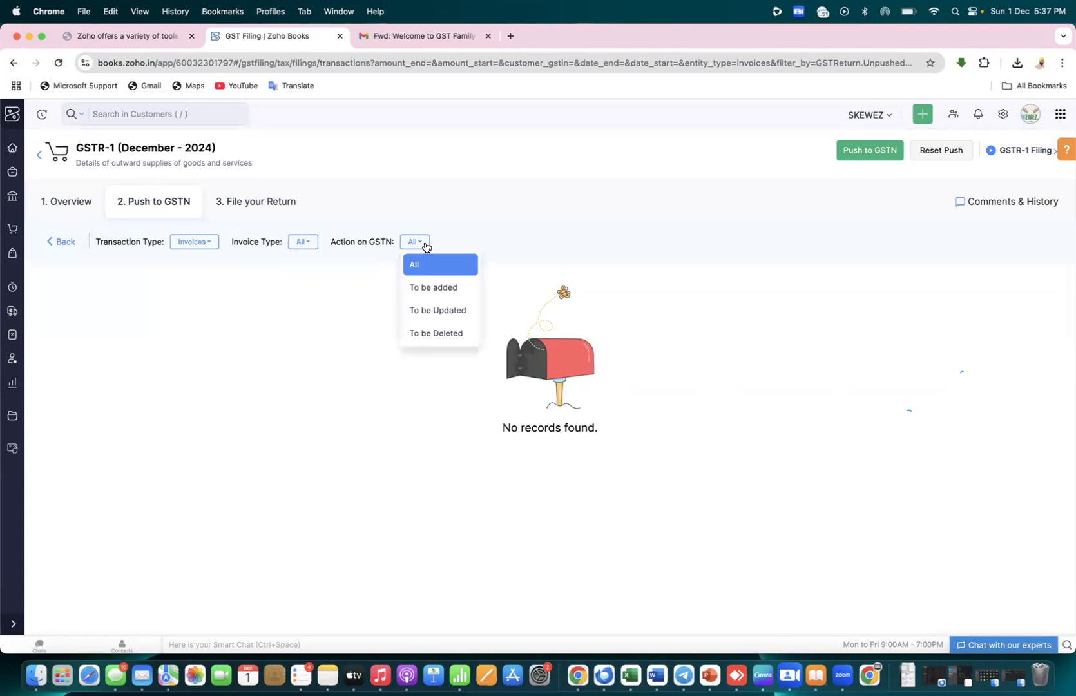
click(487, 259)
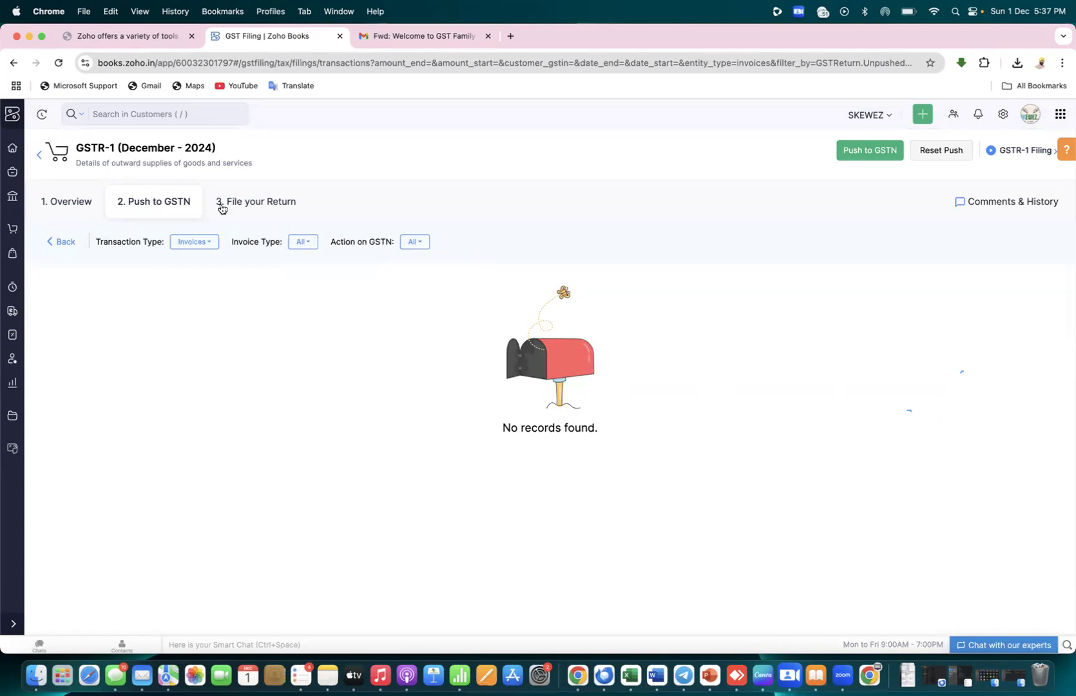
key(super+Tab)
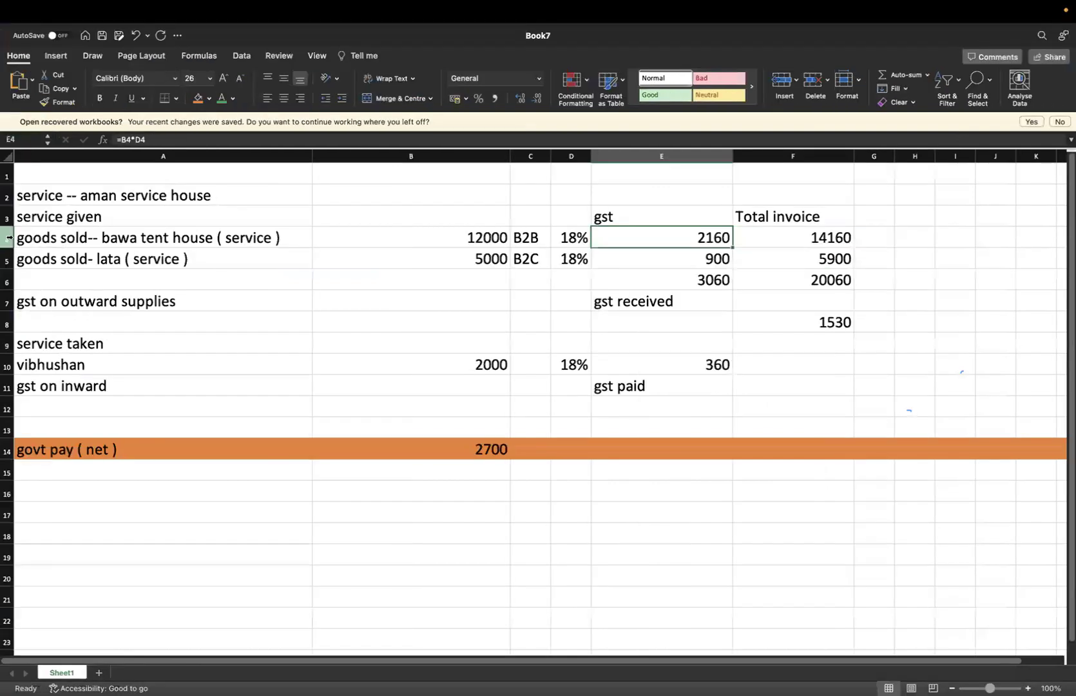
Select the bawa tent house row (12000, B2B, 18%, 14160) in Excel, then go to the Zoho Books home
click(9, 239)
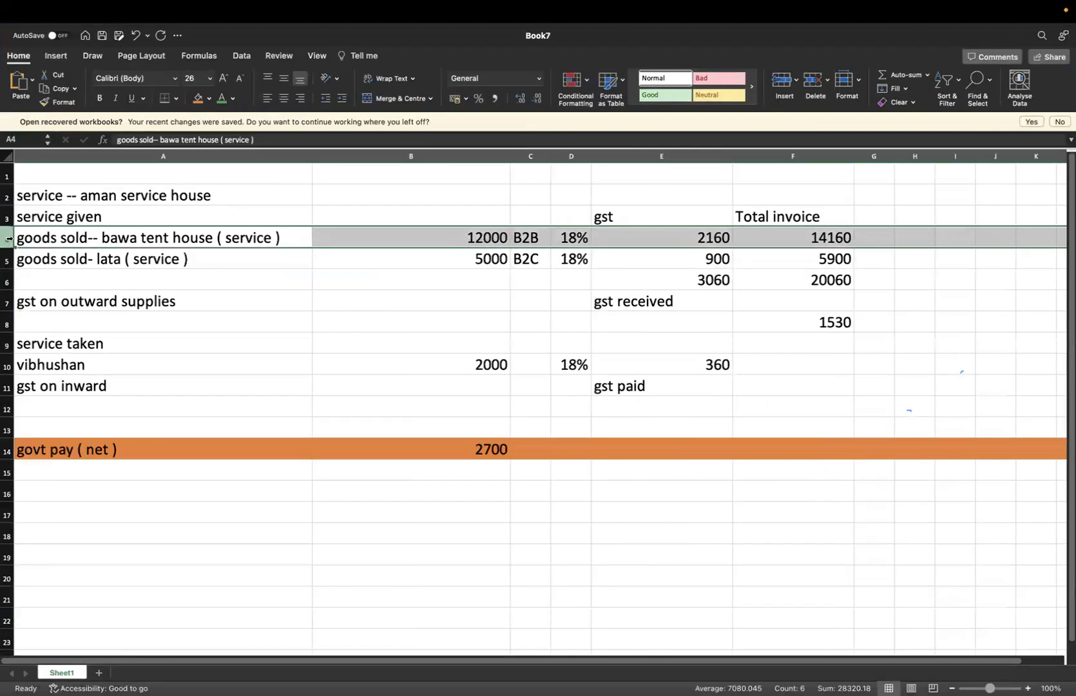
key(super+Tab)
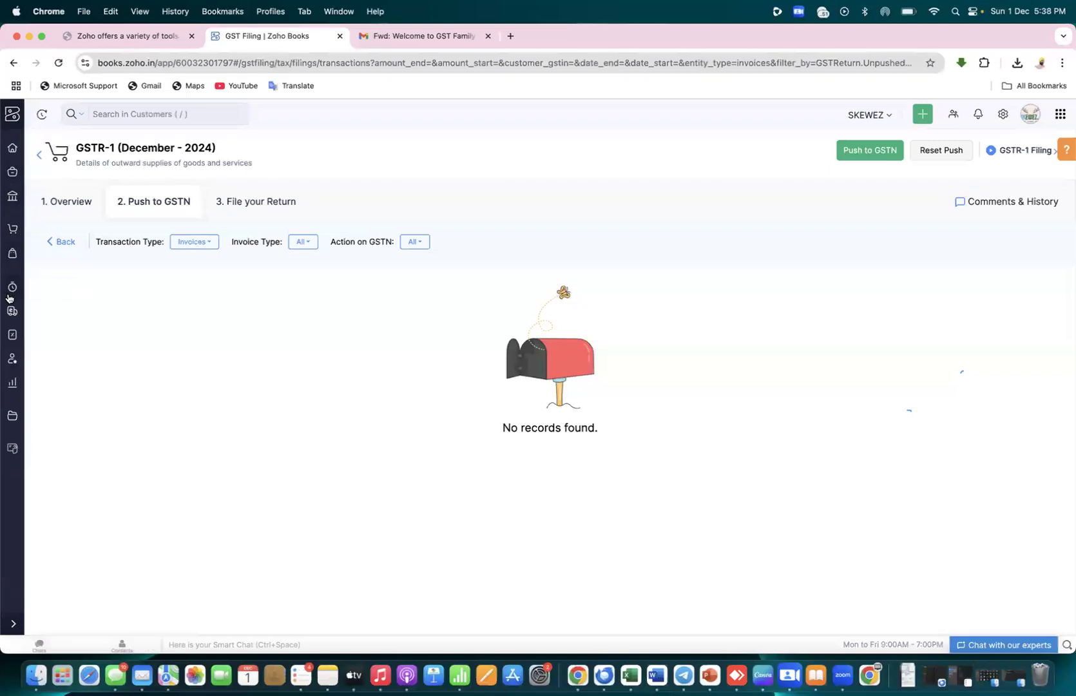
click(12, 148)
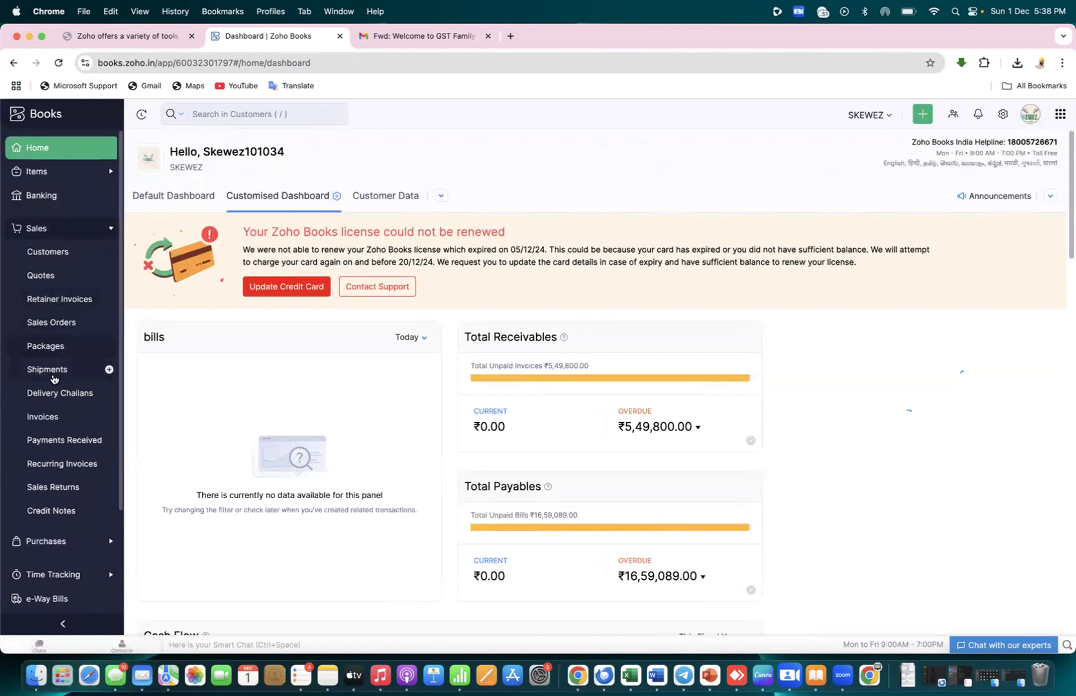
From the Invoices list, create new invoice INV-000029
click(44, 416)
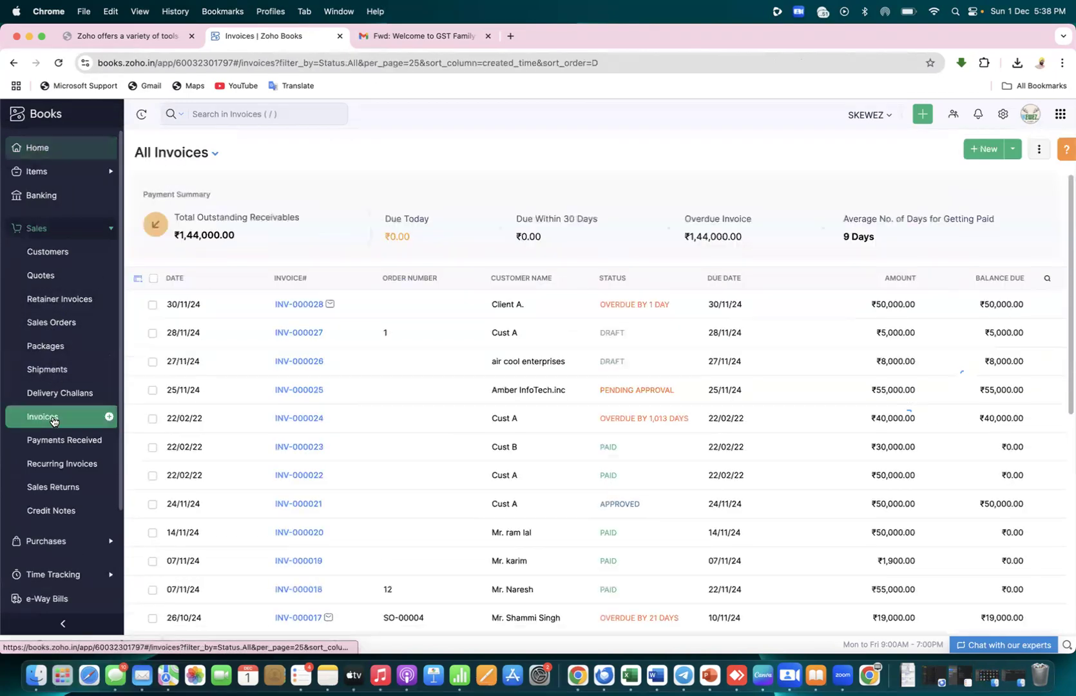
click(982, 149)
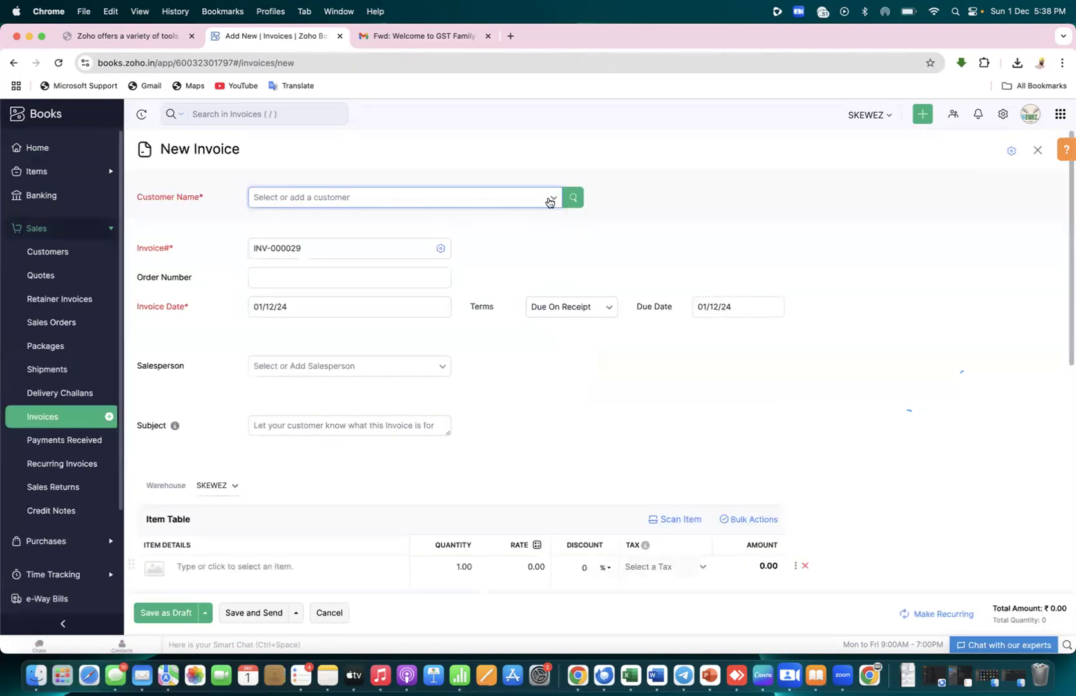
key(ctrl+Right)
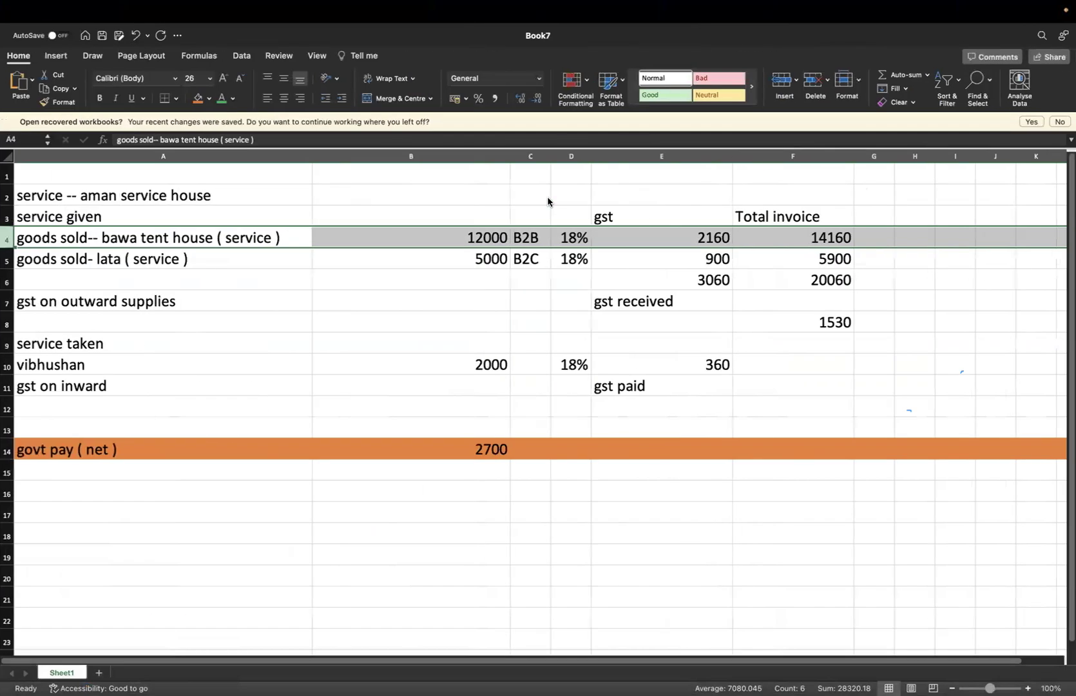
Replace 'goods sold' with 'service' in cells A4 and A5 of the Excel sheet
key(super+Tab)
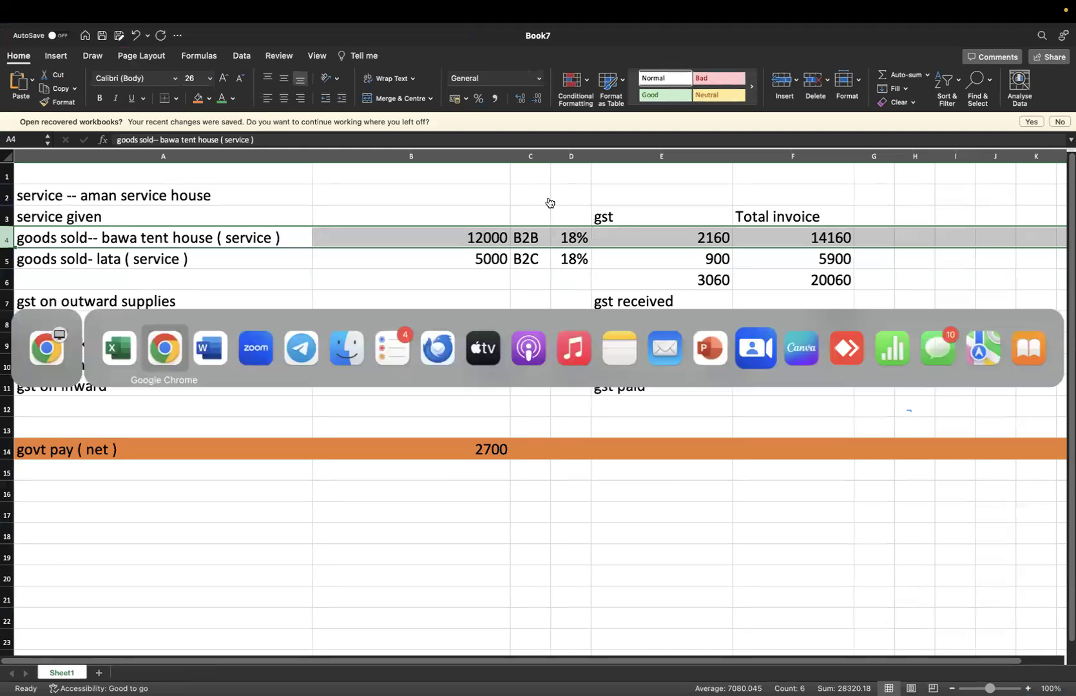
key(super+Tab)
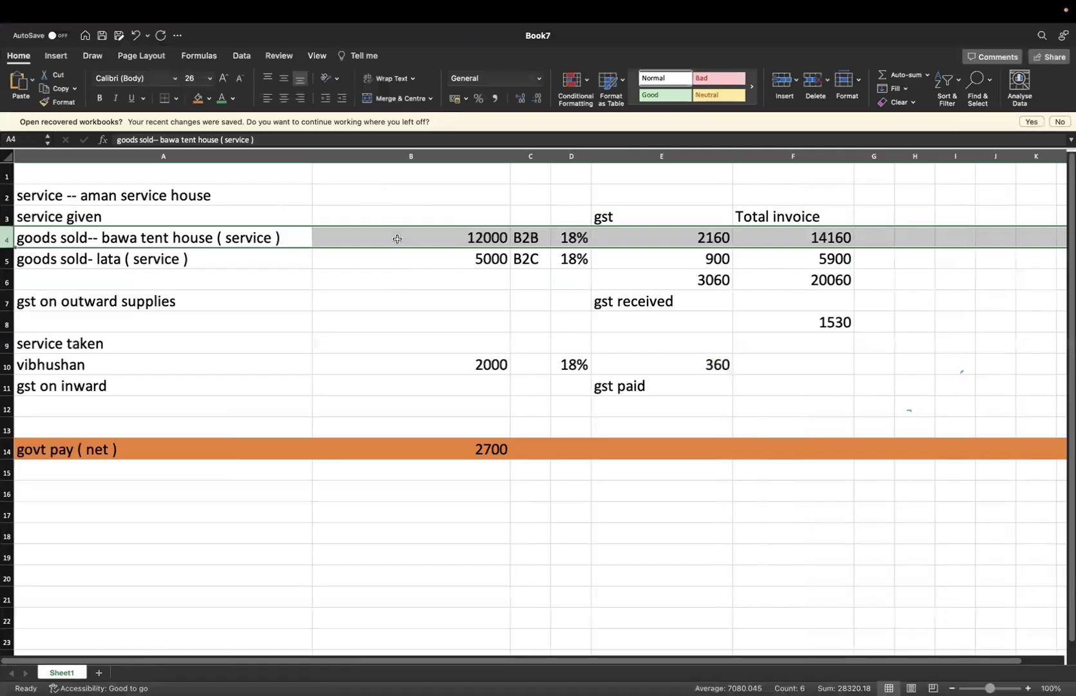
double_click(87, 239)
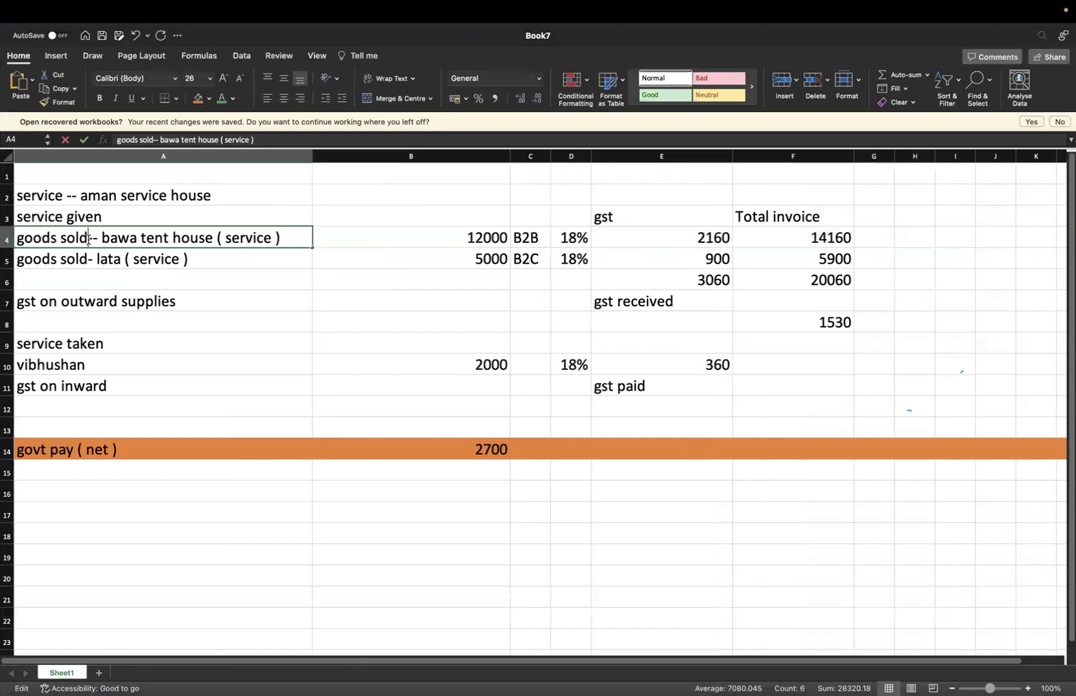
key(BackSpace)
key(BackSpace)
key(BackSpace)
key(BackSpace)
key(BackSpace)
key(BackSpace)
key(BackSpace)
key(BackSpace)
key(BackSpace)
key(BackSpace)
text(serviv)
key(BackSpace)
text(ce)
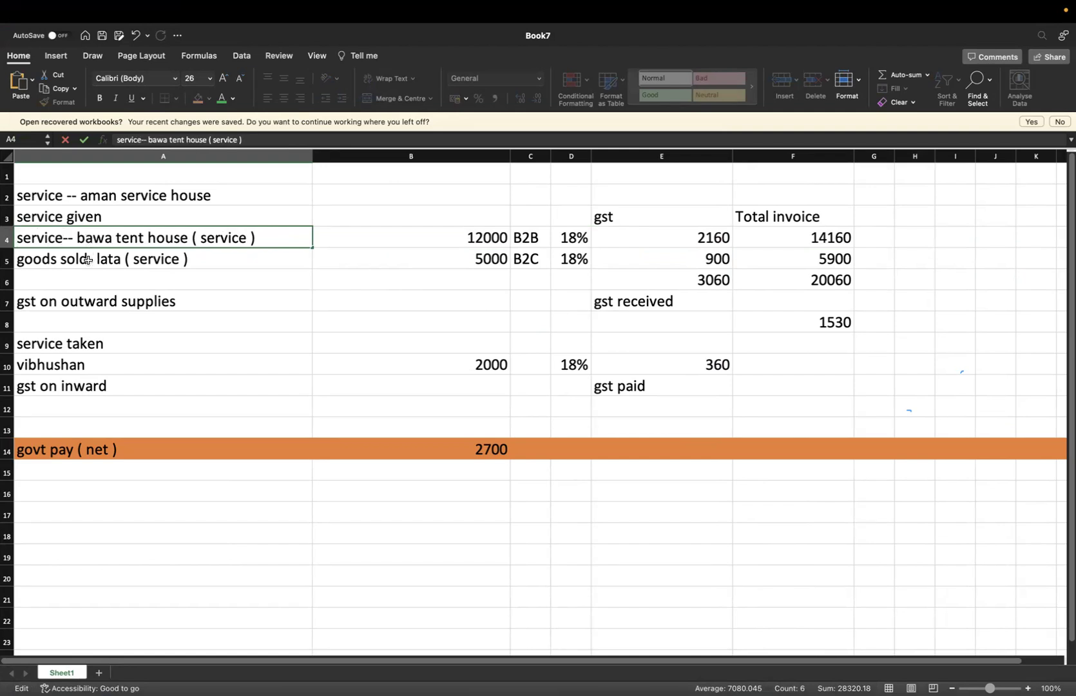
double_click(88, 260)
key(BackSpace)
key(BackSpace)
key(BackSpace)
key(BackSpace)
key(BackSpace)
key(BackSpace)
key(BackSpace)
key(BackSpace)
key(BackSpace)
key(BackSpace)
text(service-)
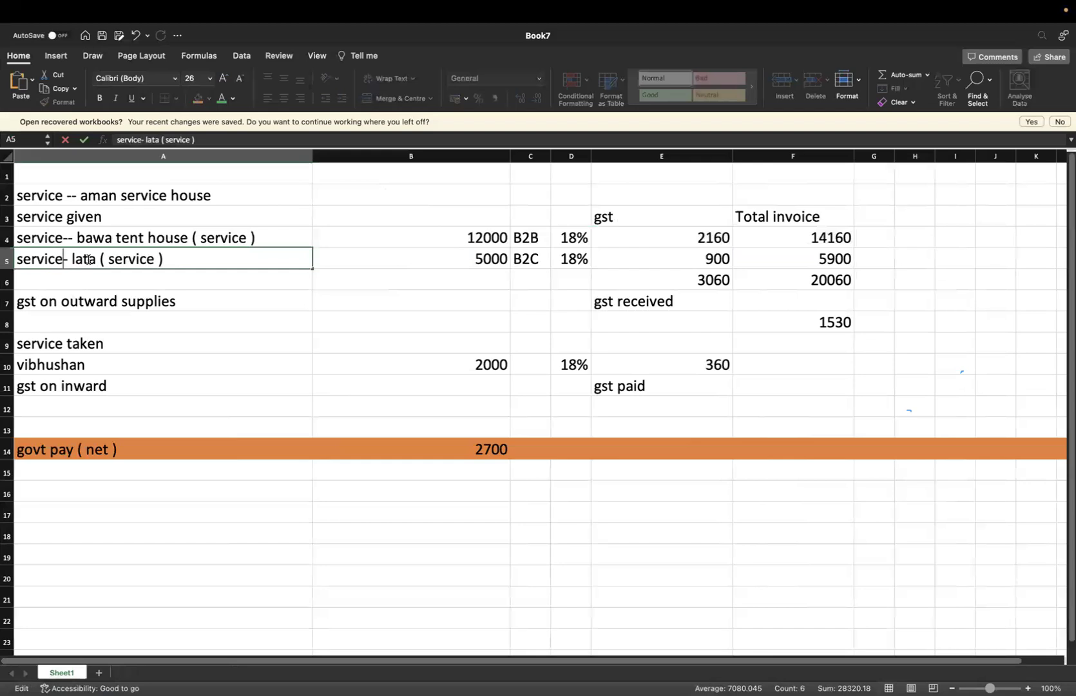
click(228, 349)
key(super+Tab)
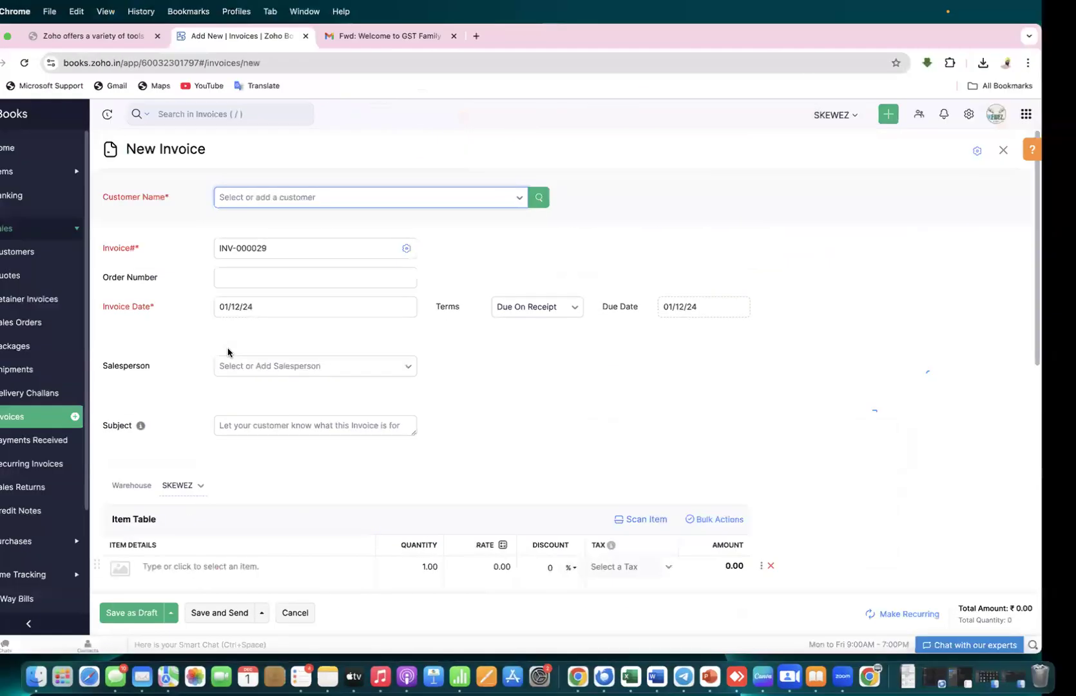
Add a new customer from the invoice with bawa tent house as name and display name
click(544, 197)
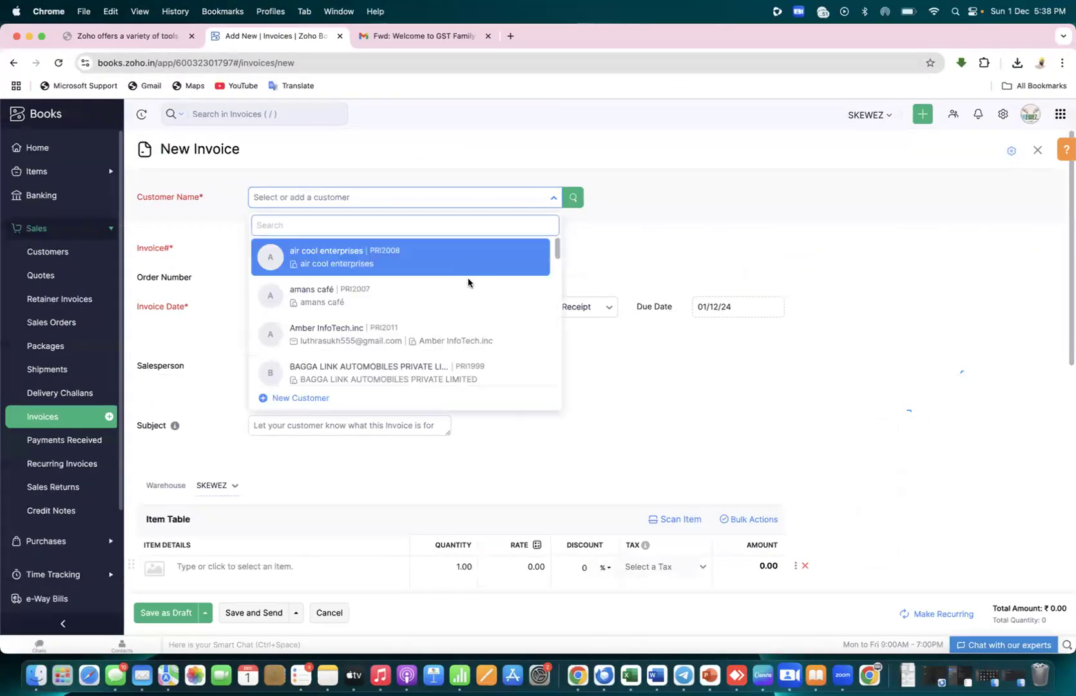
scroll(413, 323, down, 2)
click(300, 404)
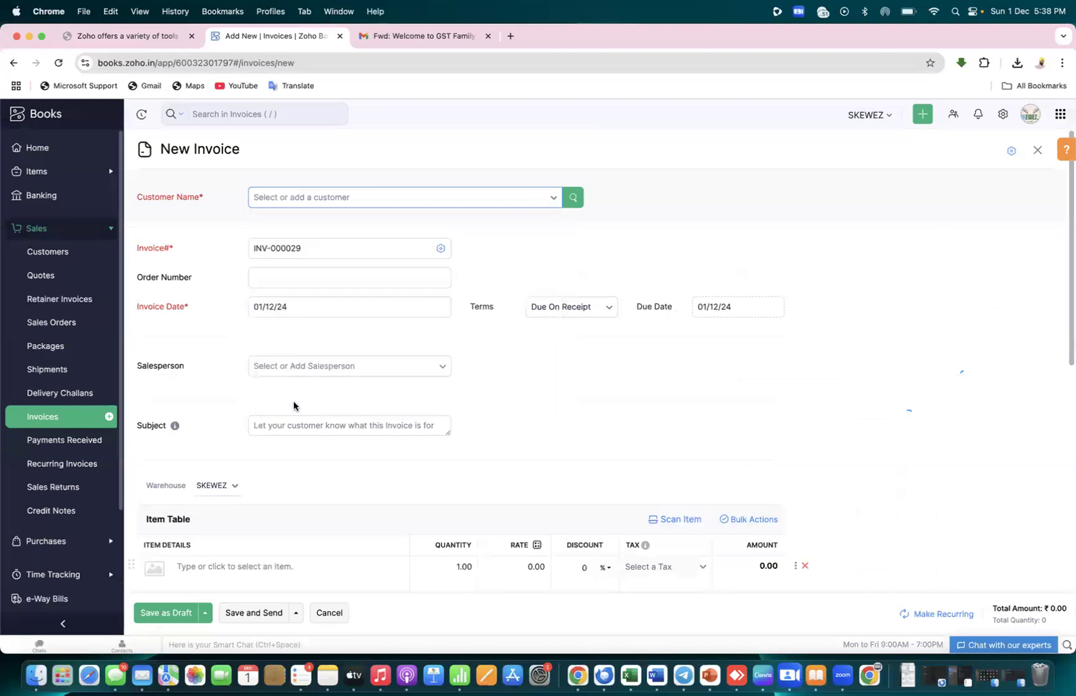
click(545, 186)
text(bawa tent house)
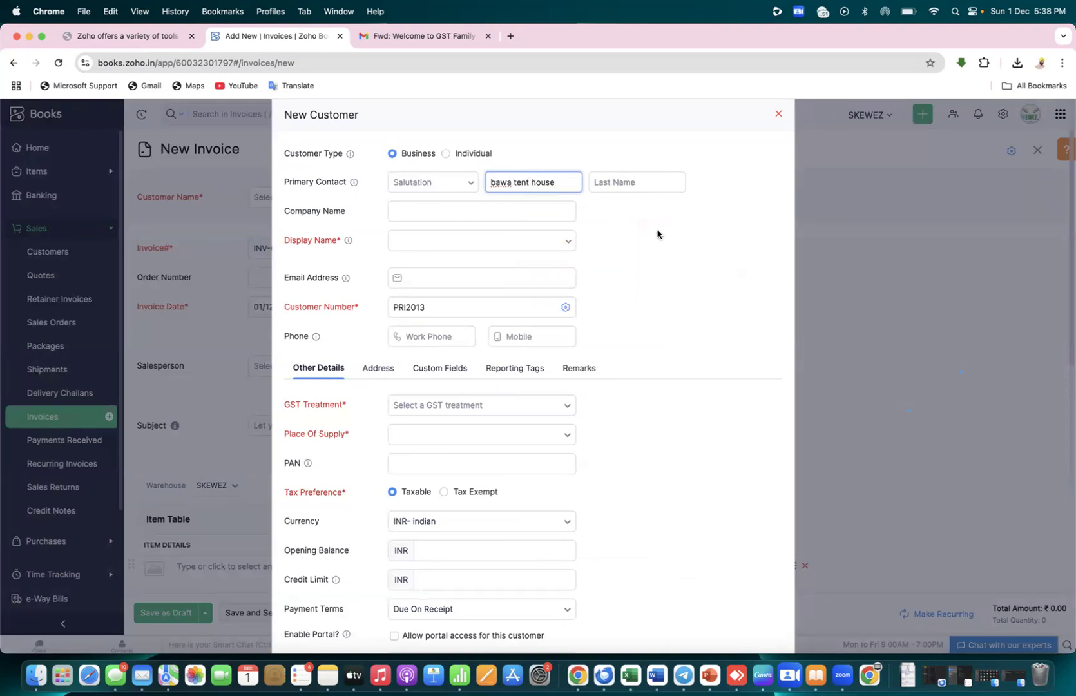
click(538, 242)
click(527, 271)
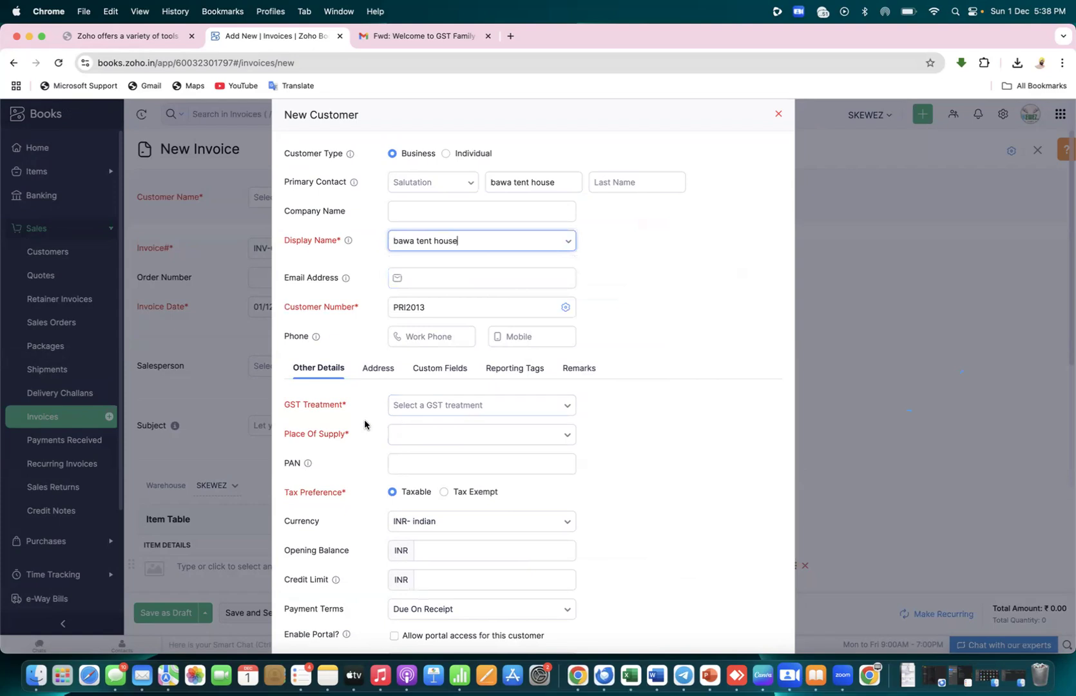
Open the customer's GST Treatment options and review the choices
drag(351, 407, 294, 405)
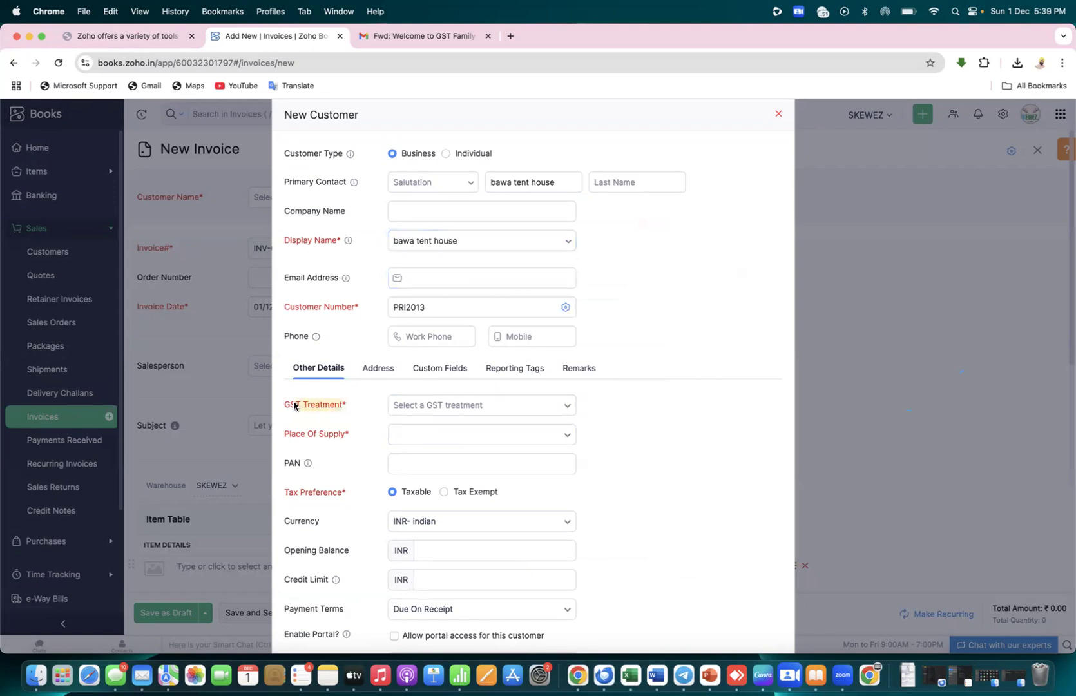
click(545, 404)
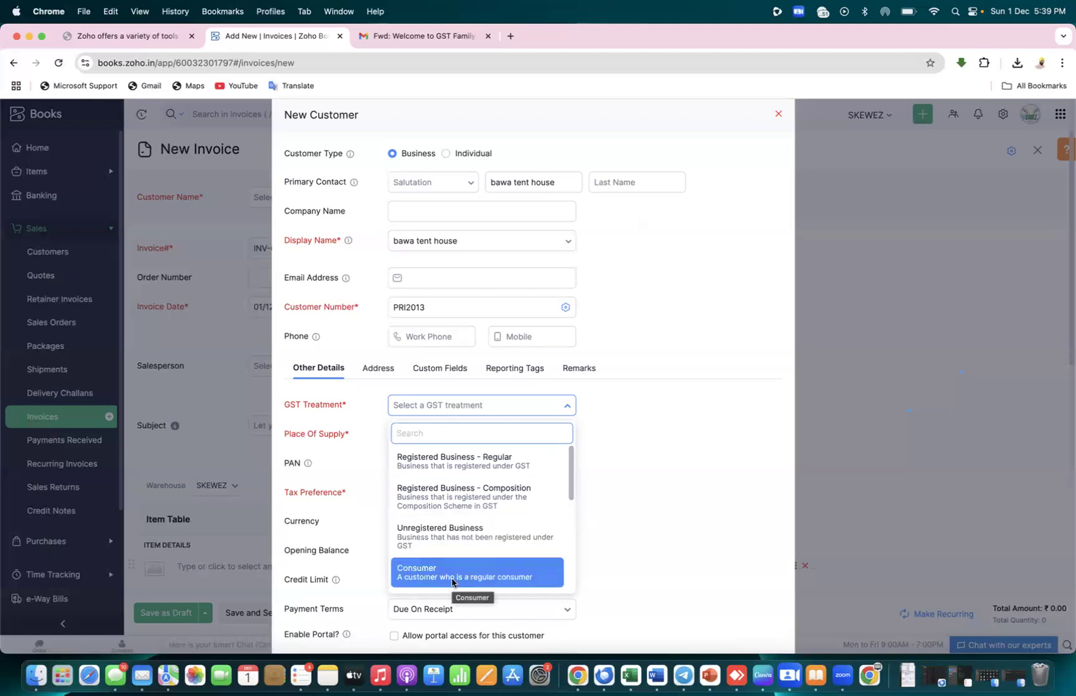
scroll(477, 515, down, 2)
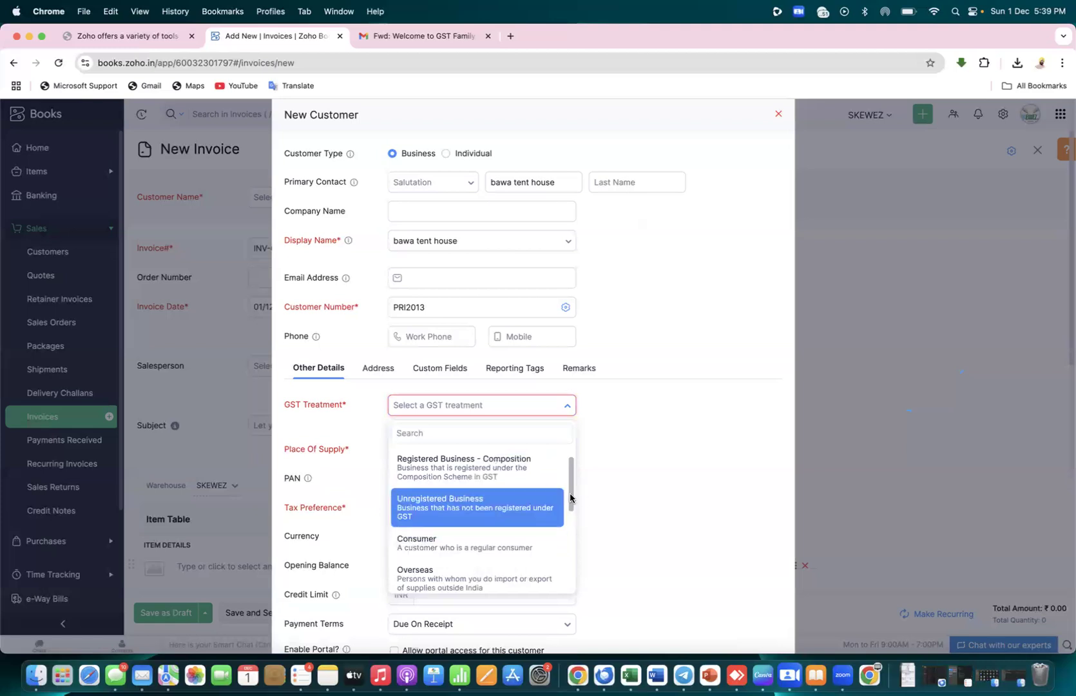
scroll(573, 467, up, 1)
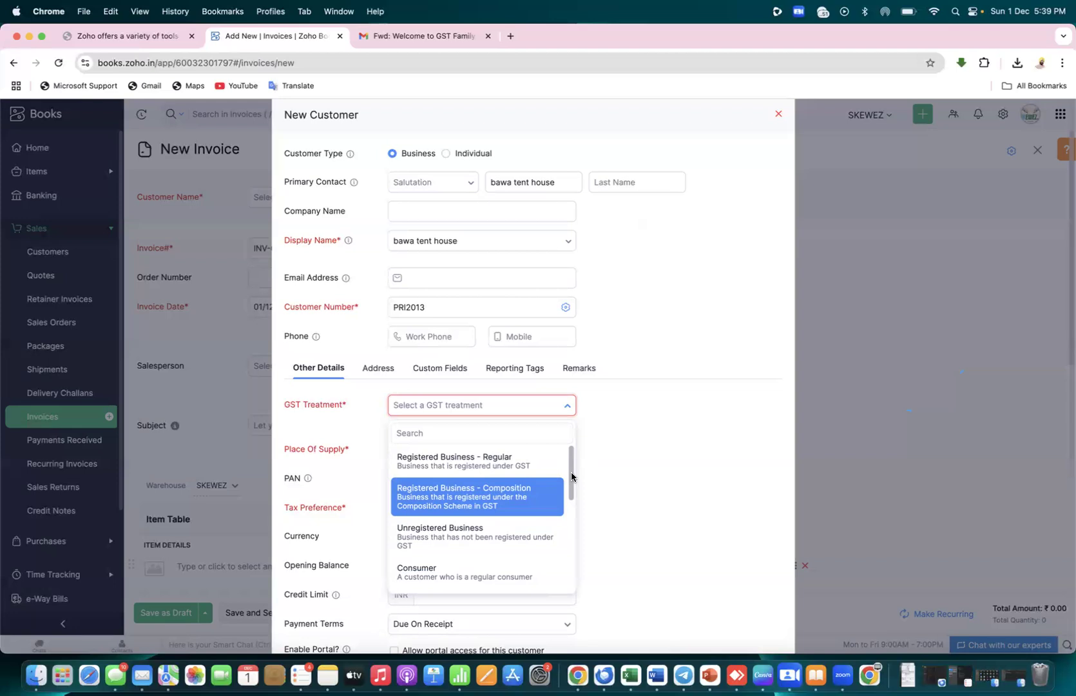
Choose Registered Business - Regular GST treatment and enter the customer's GSTIN
click(527, 462)
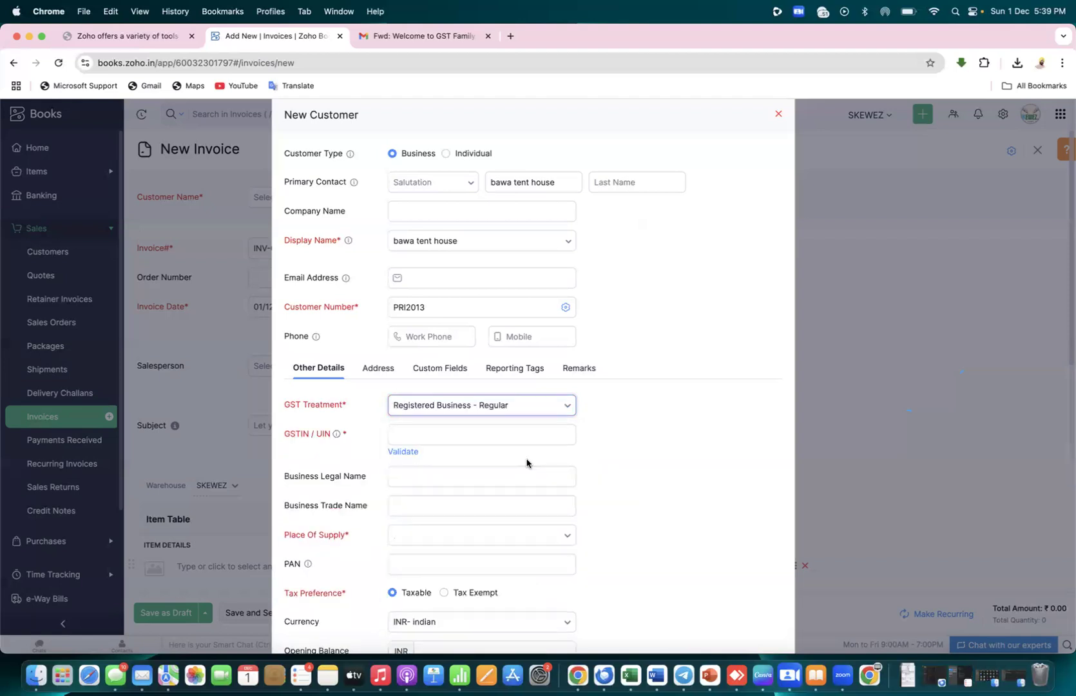
click(459, 435)
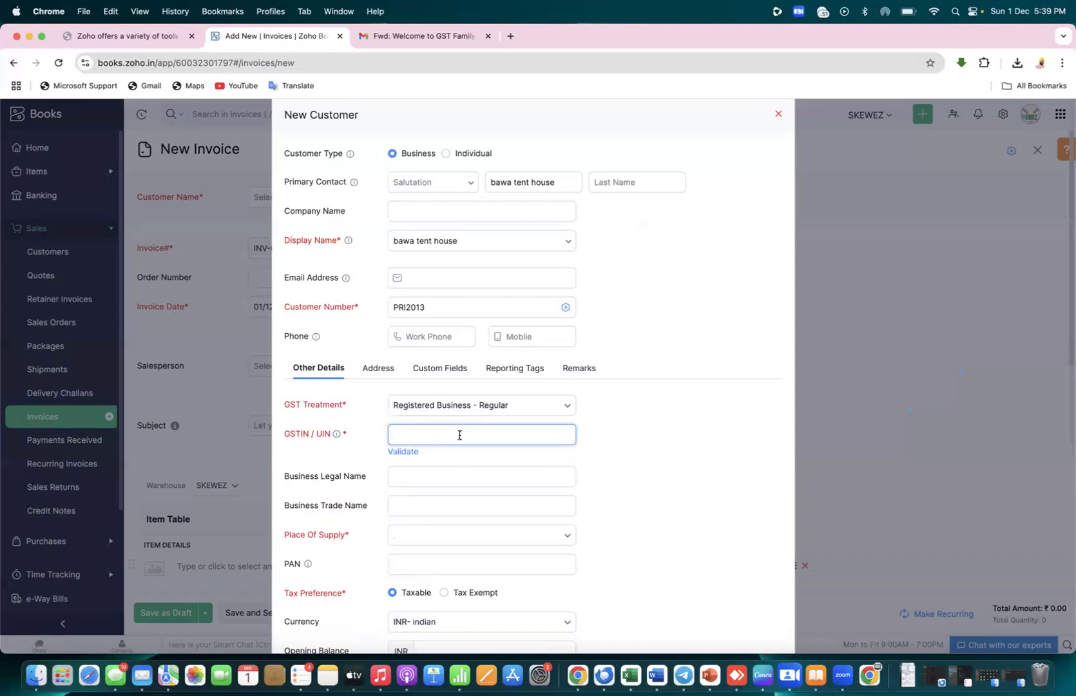
click(656, 493)
click(503, 436)
text(03)
key(BackSpace)
key(BackSpace)
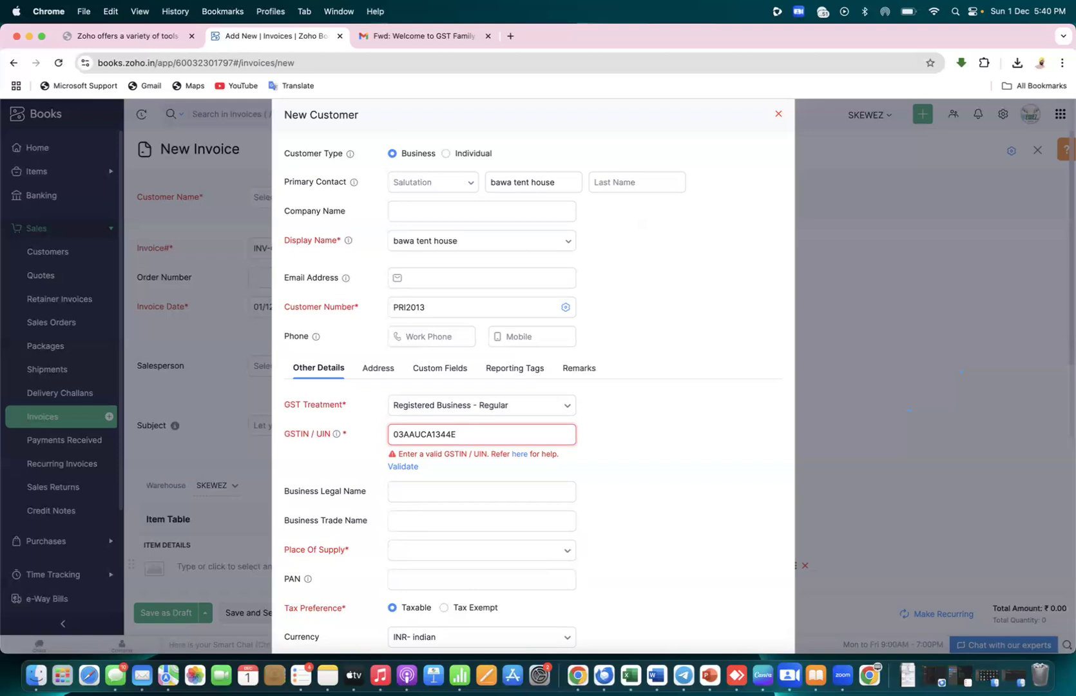
text(965)
click(621, 489)
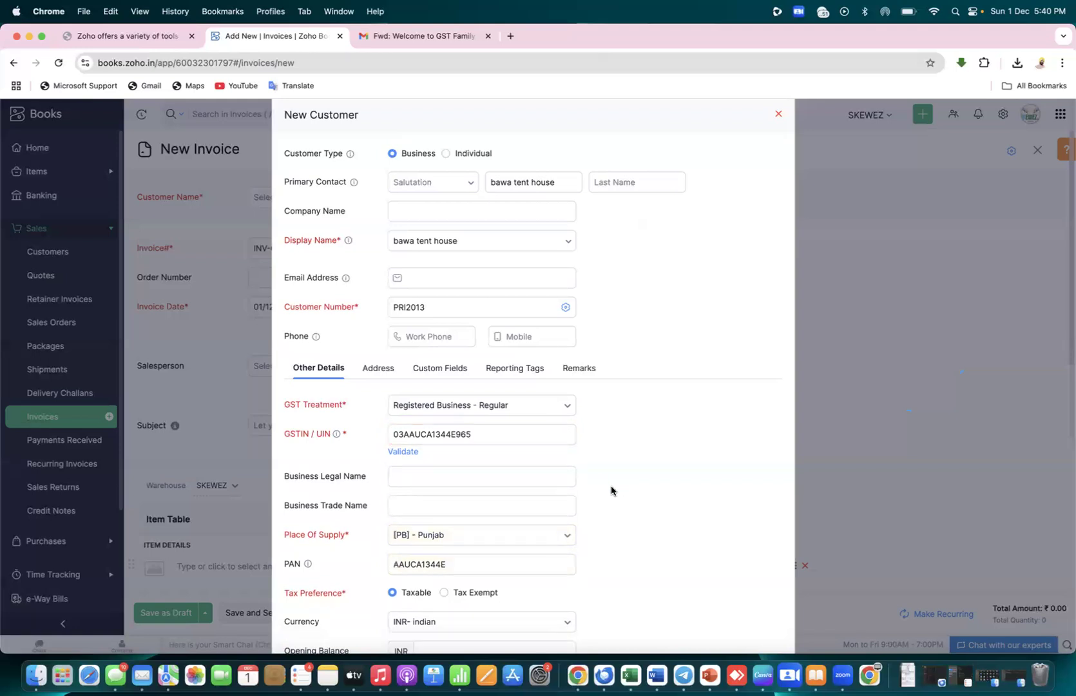
Enter BAWA TENT HOUSE as the business legal name
click(461, 483)
text(BAWA TENT HOUSE)
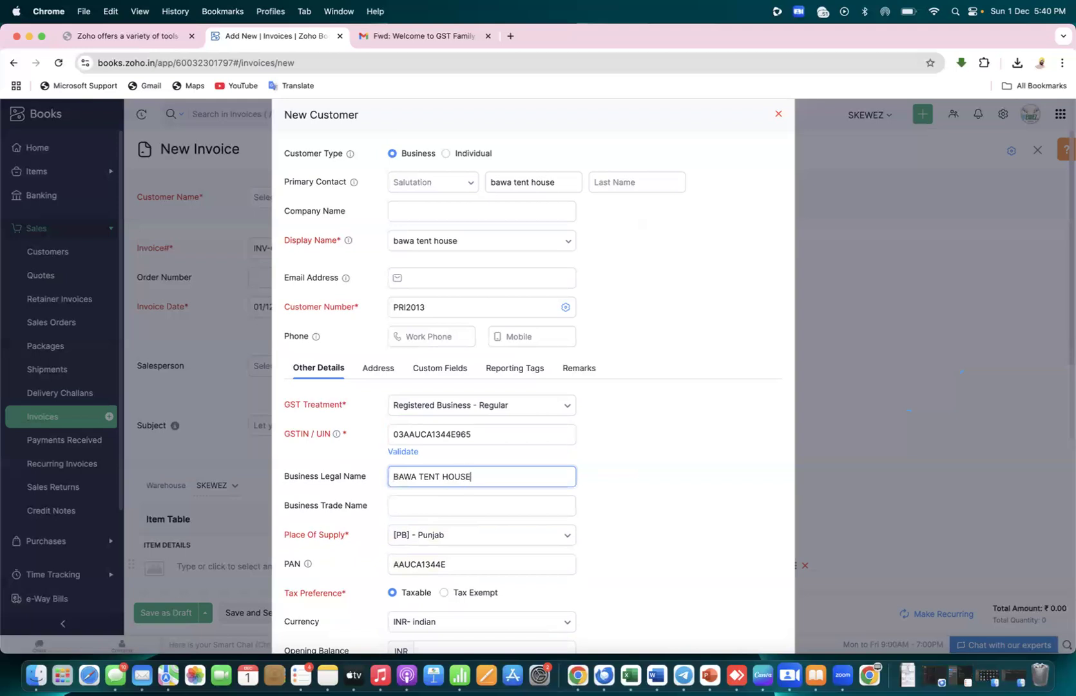
click(709, 505)
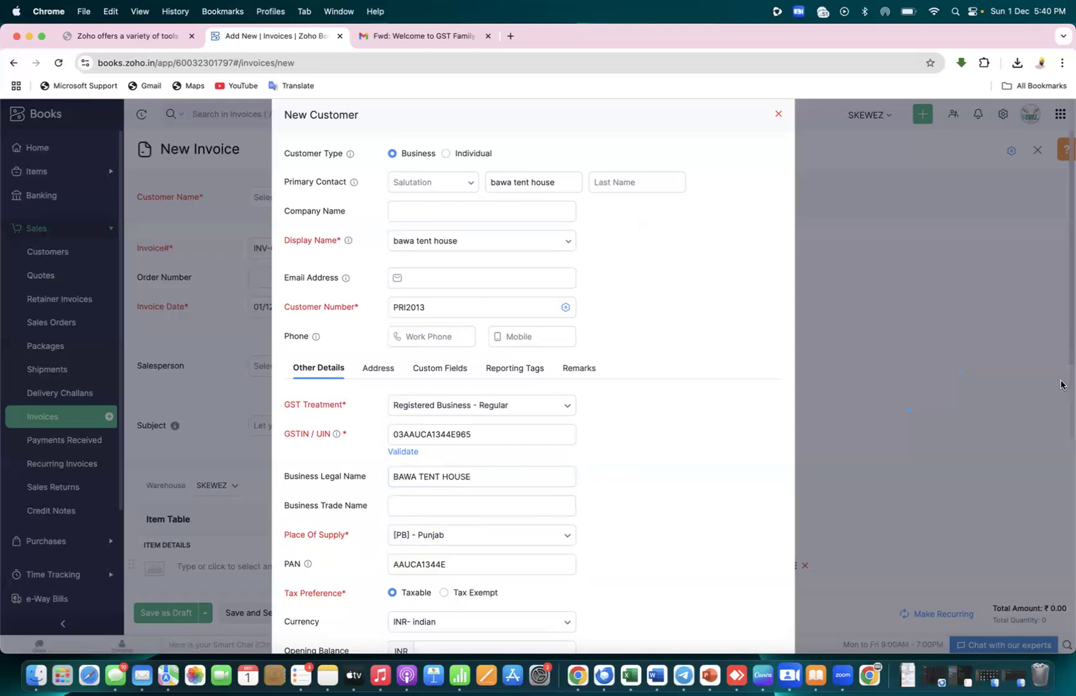
scroll(1063, 445, down, 5)
Enter a 0 opening balance, leave portal access off, and save the customer
scroll(1067, 505, down, 2)
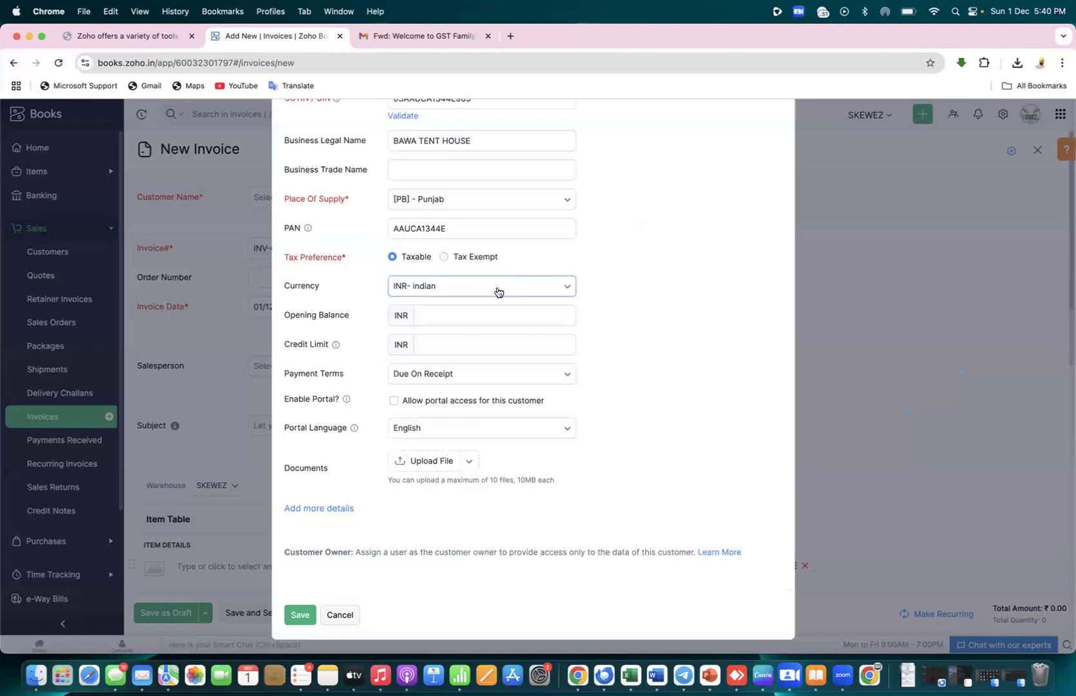
click(447, 314)
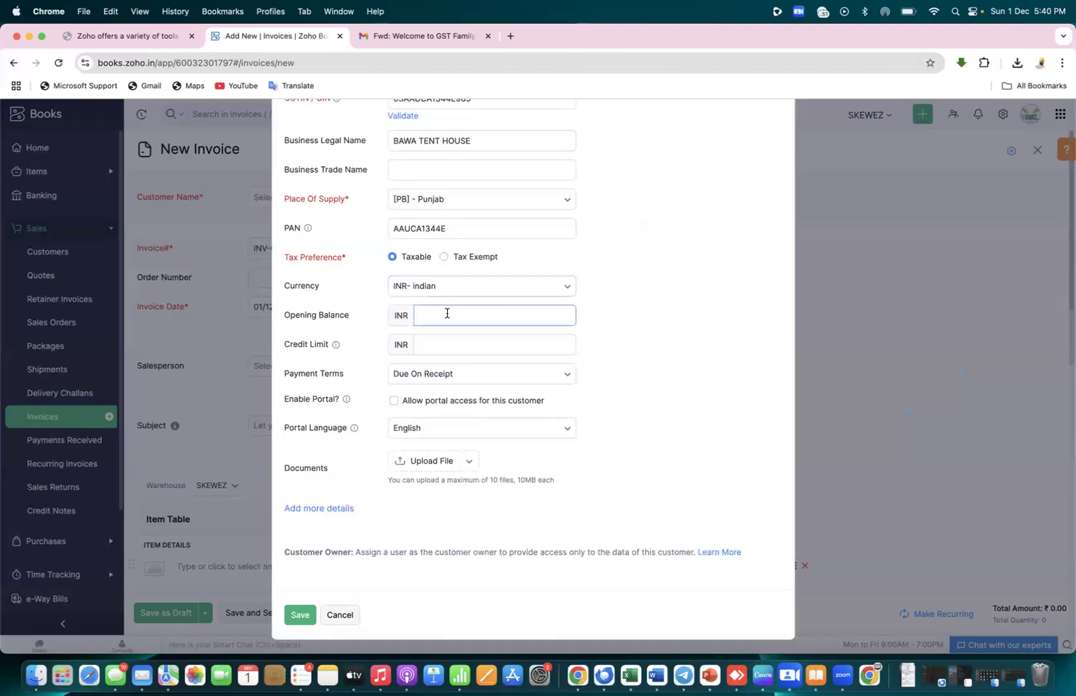
text(0)
click(641, 377)
click(395, 401)
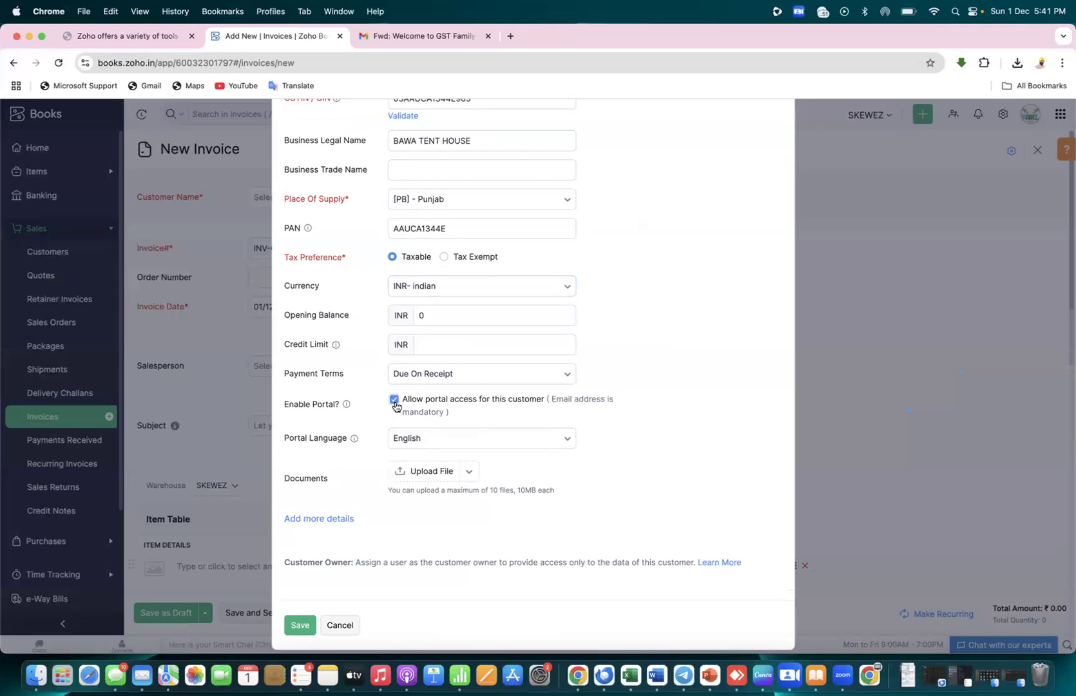
click(394, 402)
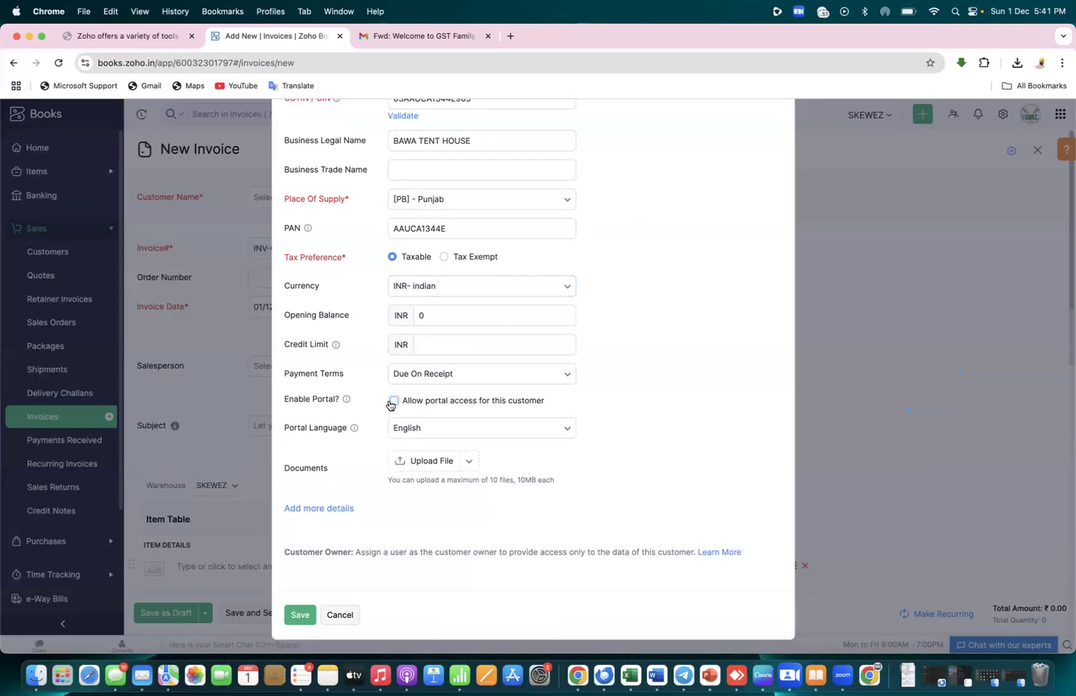
click(392, 402)
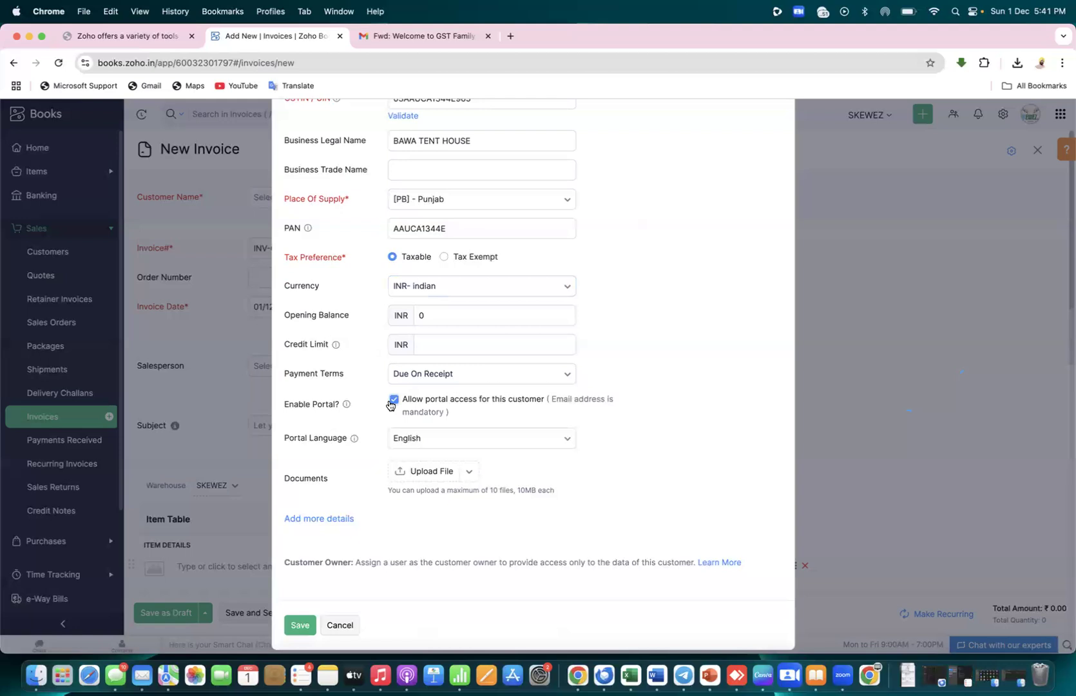
click(395, 403)
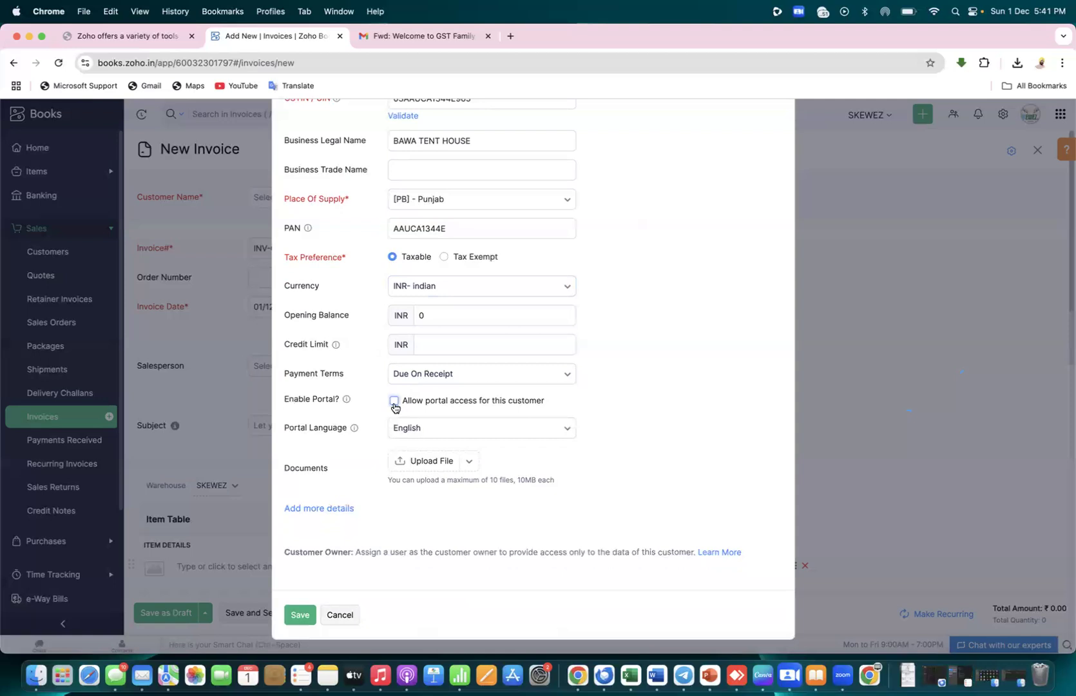
click(296, 615)
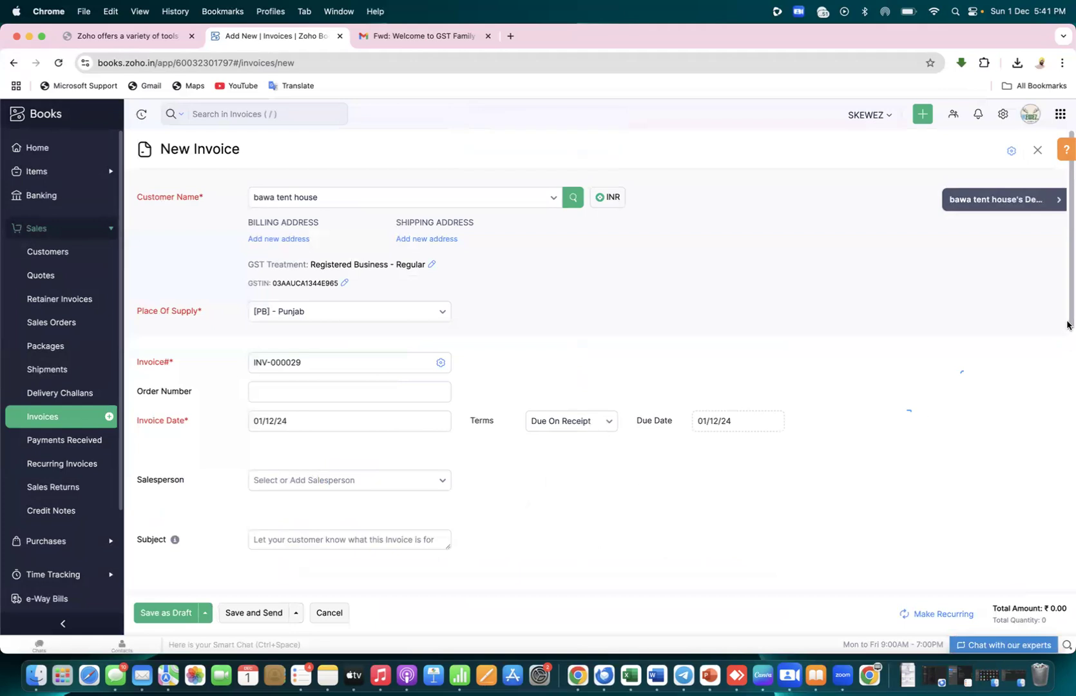
Add a second item row, then choose Add New Item from the first row's item list
drag(1067, 324, 1069, 449)
click(337, 383)
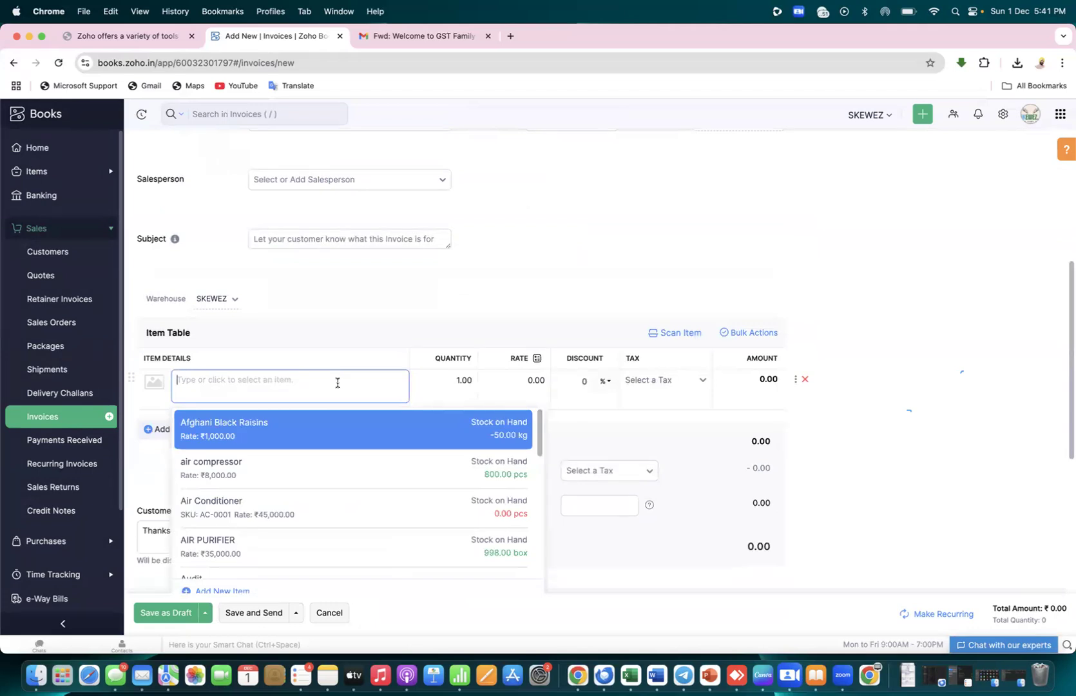
click(155, 429)
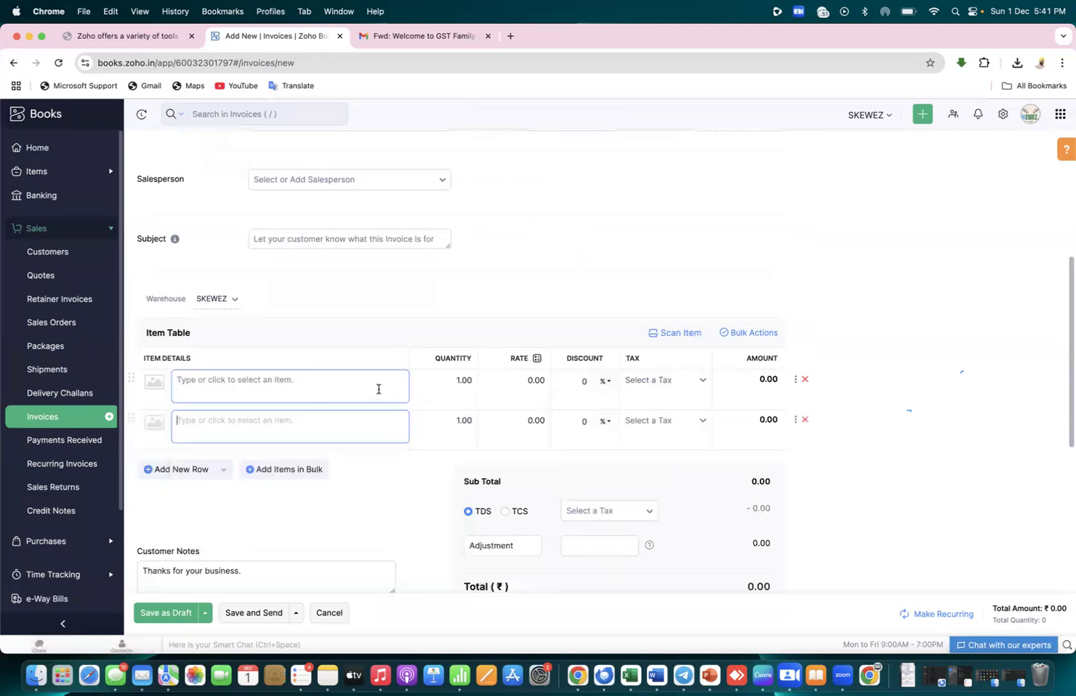
click(326, 386)
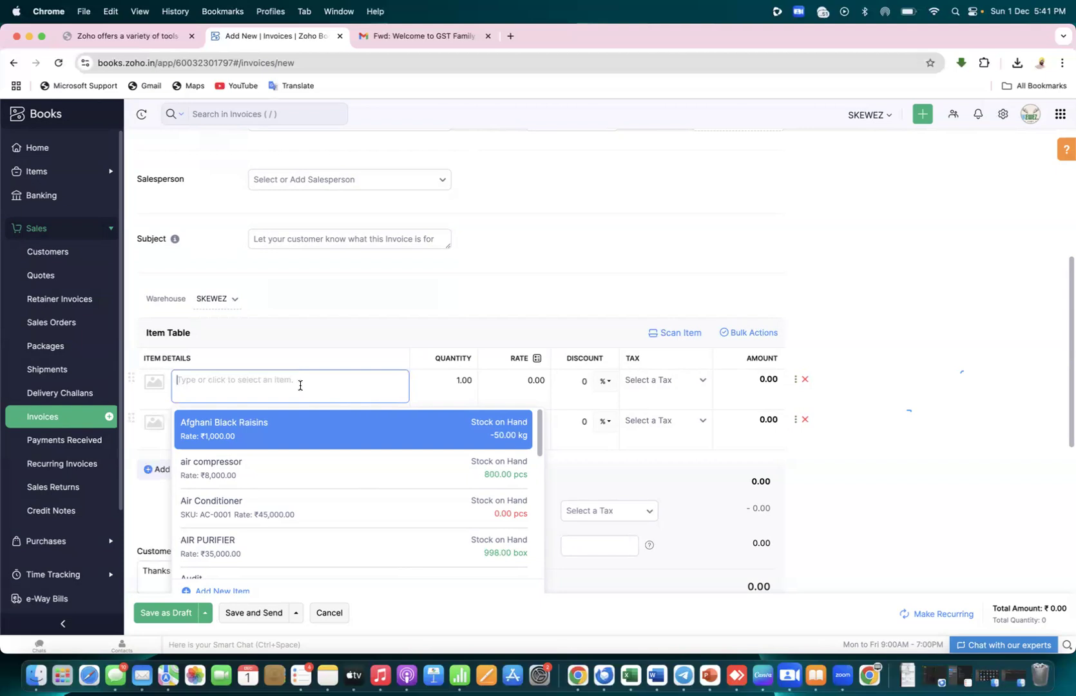
scroll(254, 489, down, 3)
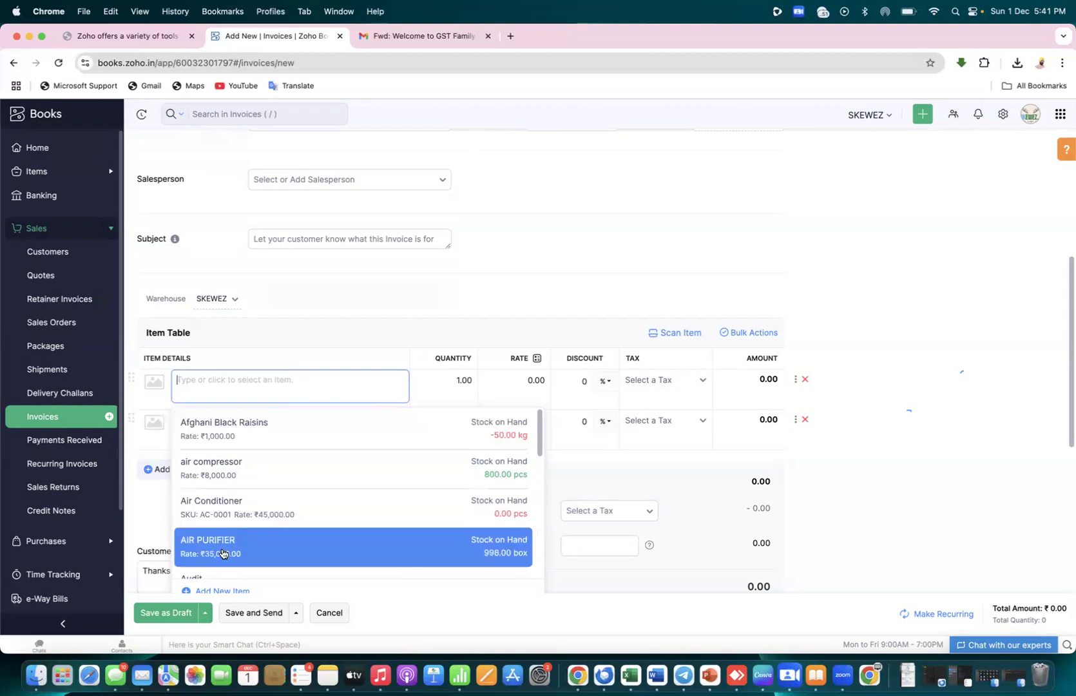
click(213, 589)
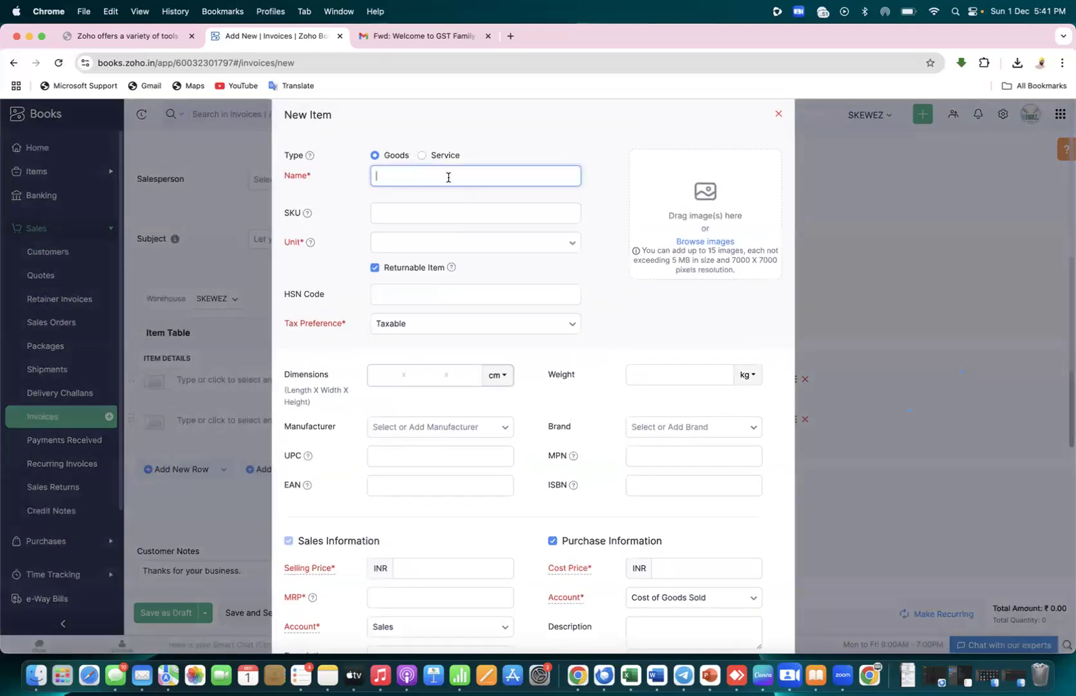
Make the new item a Service named SERVICE with Purchase Information unchecked
click(423, 155)
text(SERVICE)
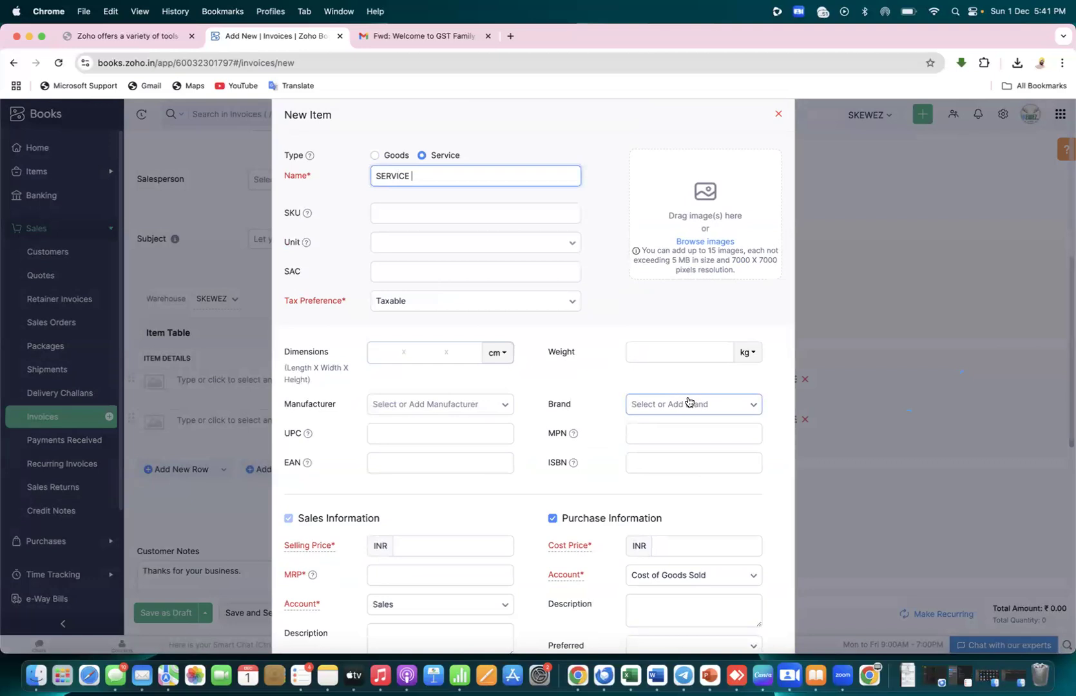
scroll(1066, 373, down, 2)
scroll(1066, 372, down, 4)
scroll(1068, 433, down, 3)
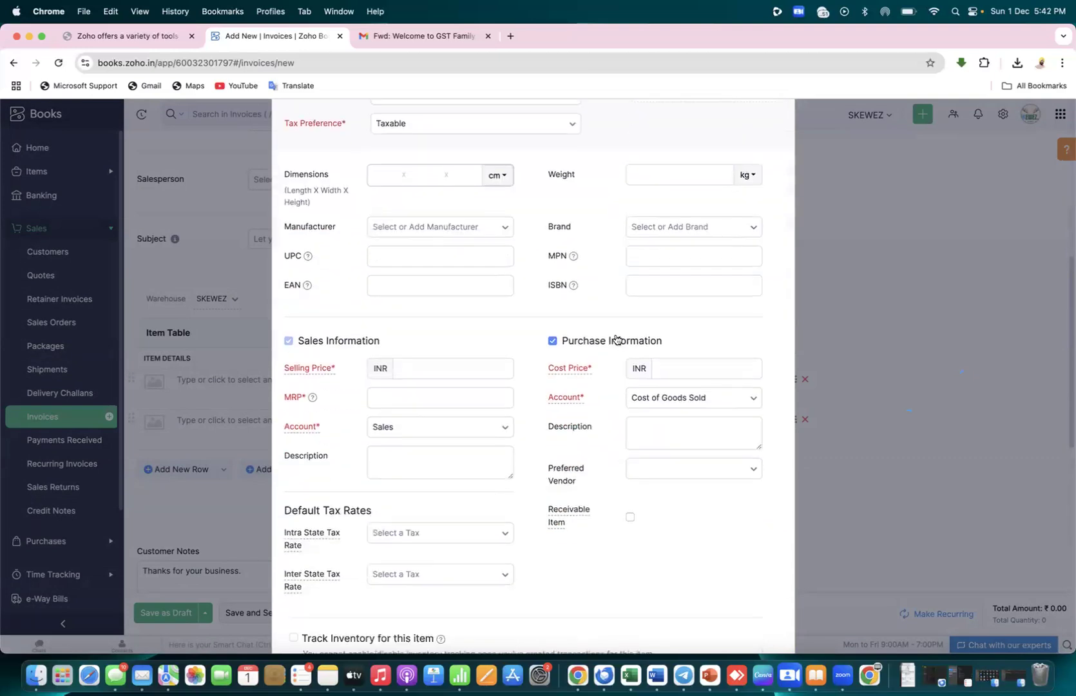
click(552, 342)
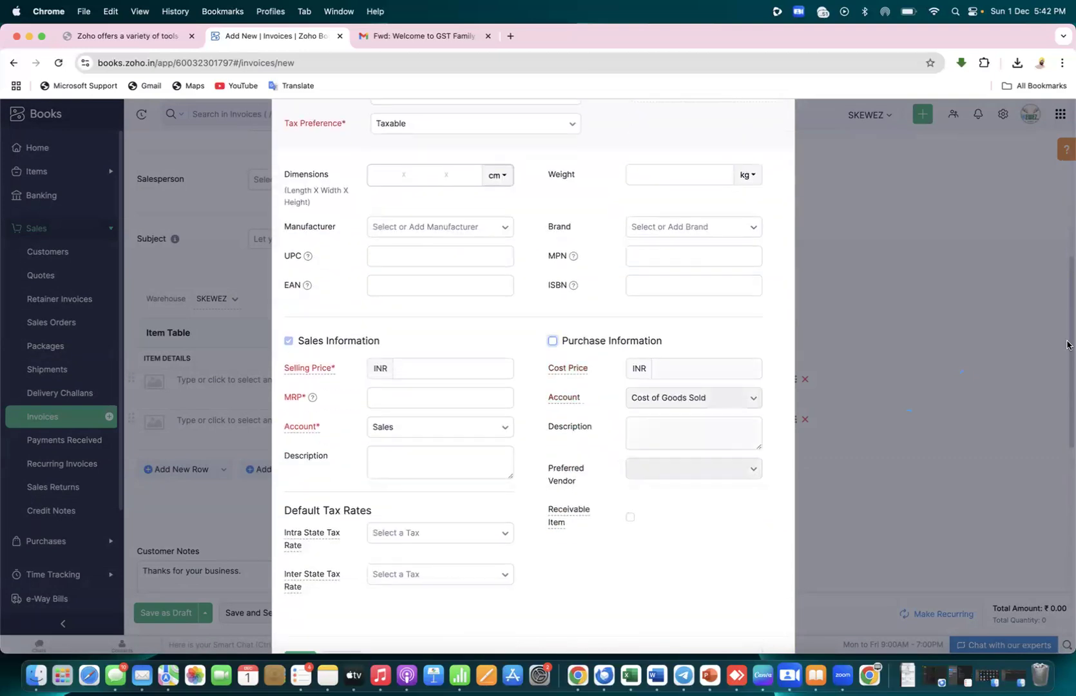
scroll(1067, 345, down, 2)
click(298, 615)
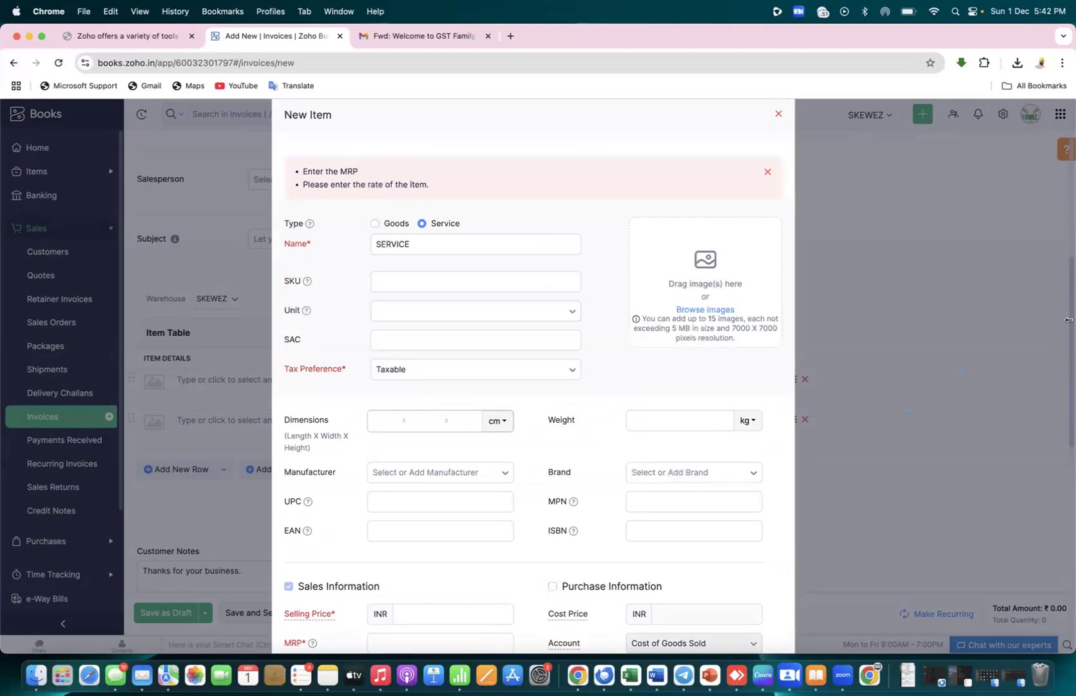
Enter 12000 as both selling price and MRP, then save the item
scroll(780, 353, down, 5)
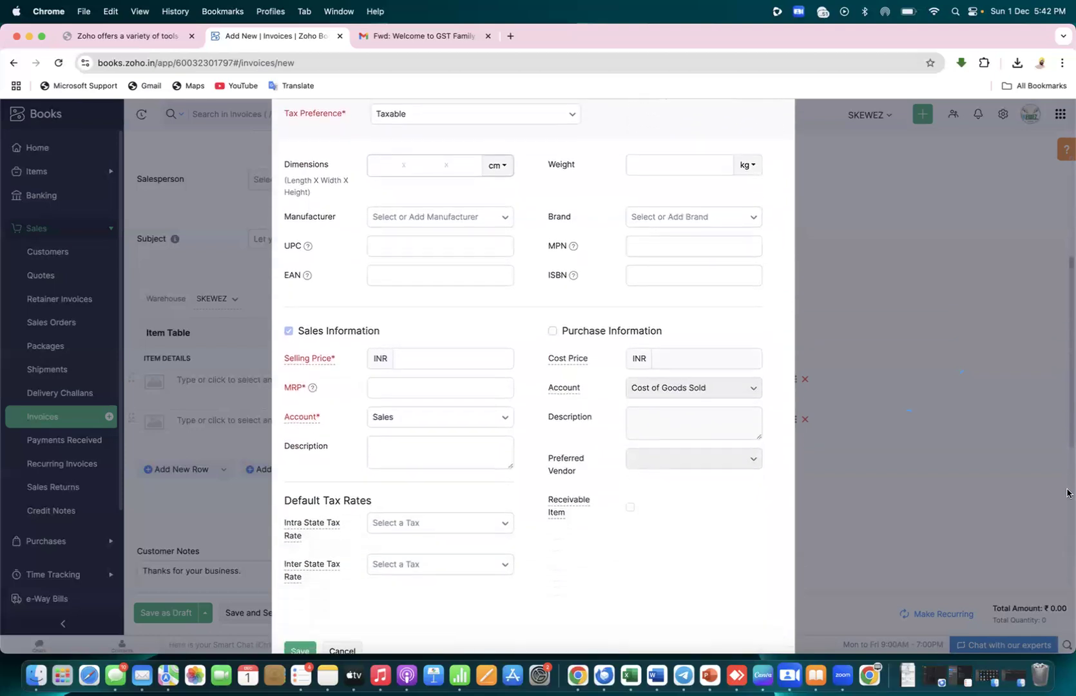
click(442, 334)
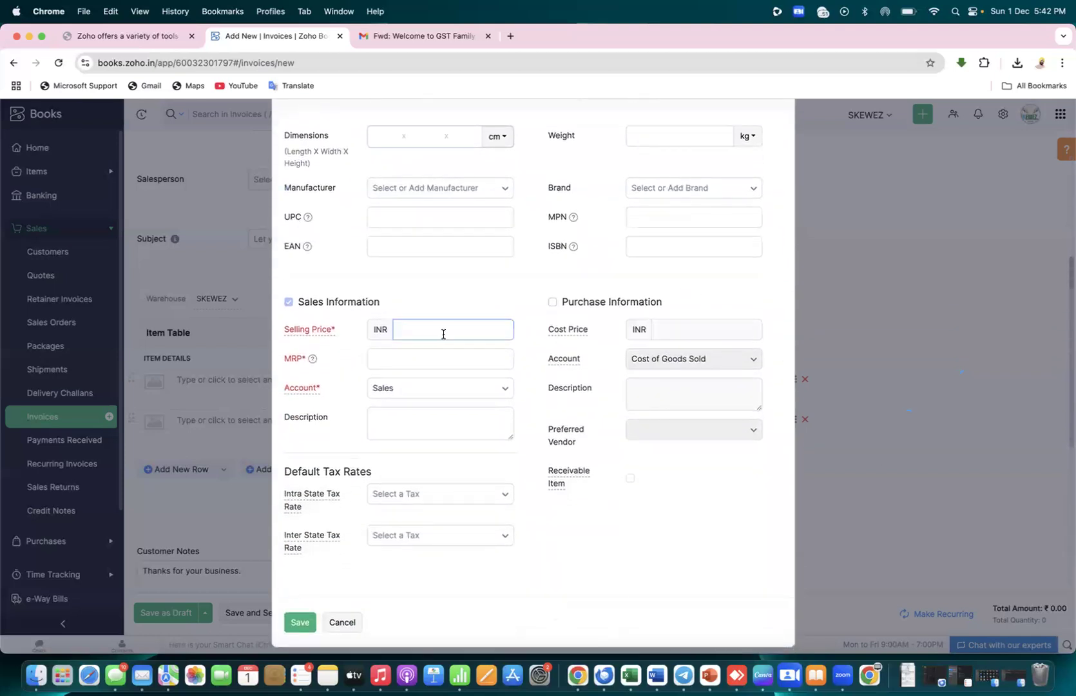
click(417, 353)
click(418, 328)
text(12000)
click(406, 355)
text(12000)
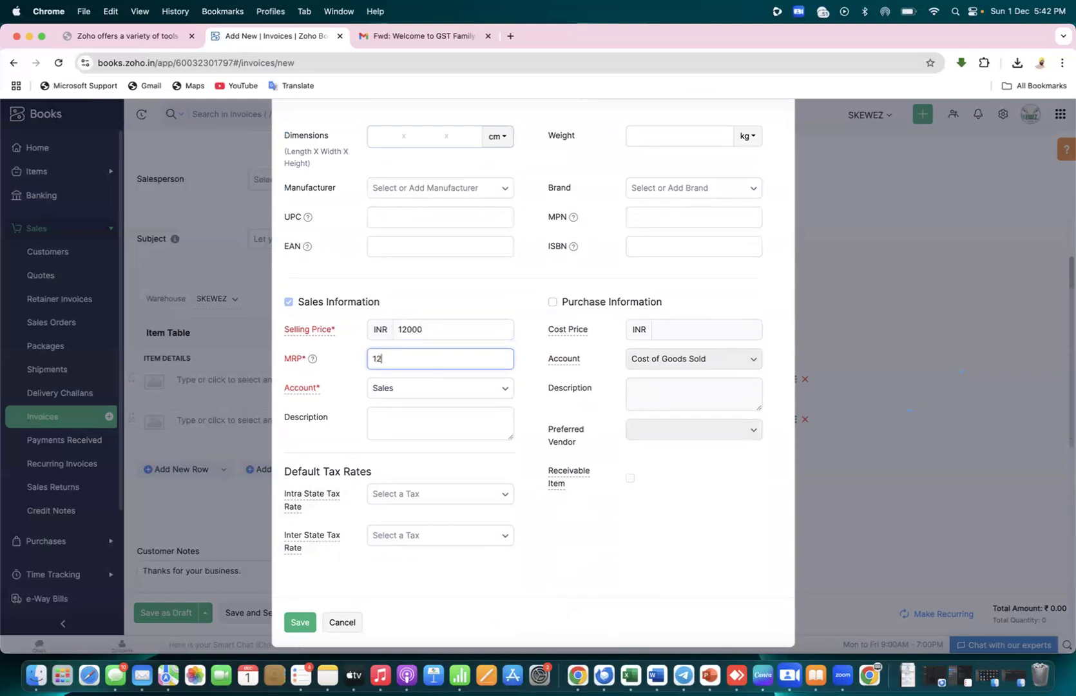
click(300, 622)
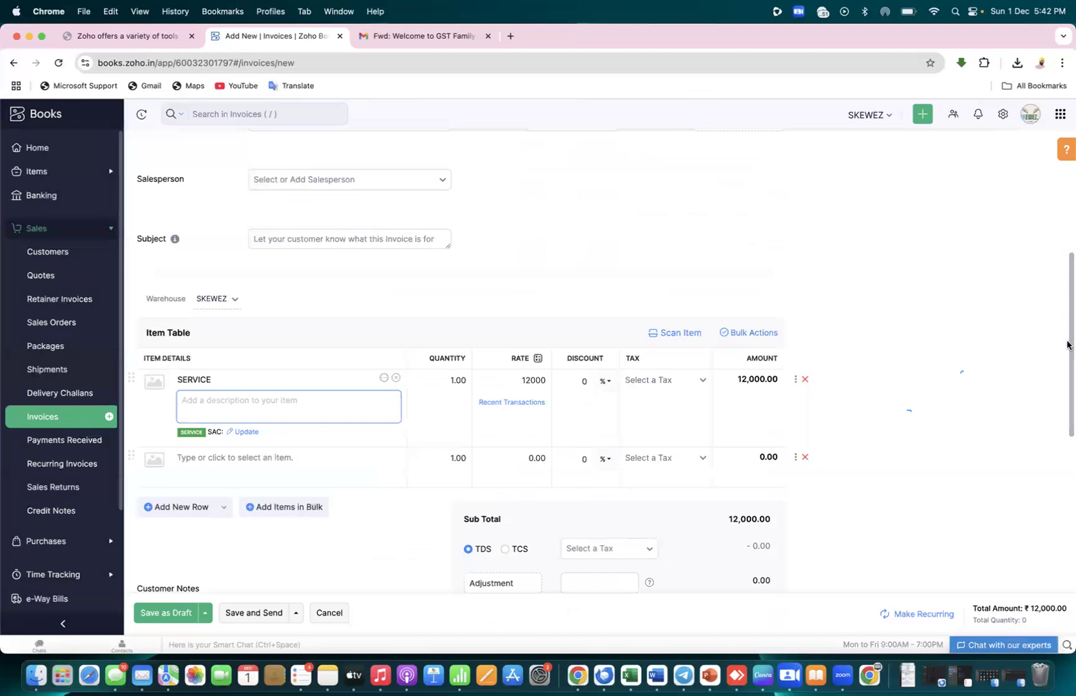
Check the 18% GST rate in Excel cell D4, then return to the invoice
drag(1069, 348, 1067, 426)
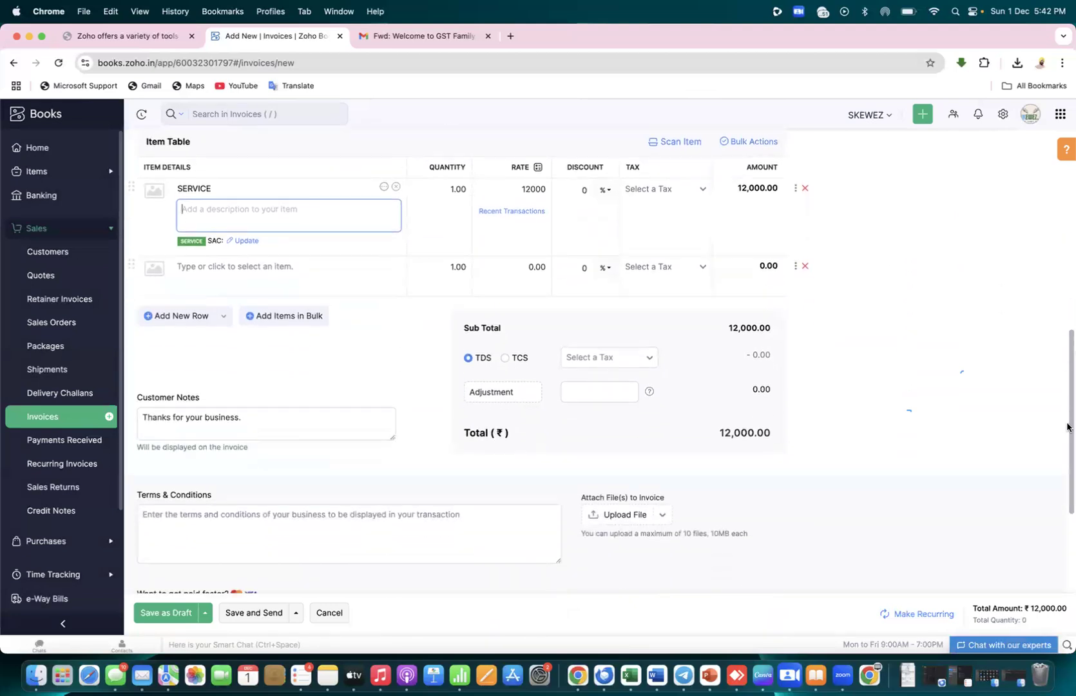
key(super+Tab)
key(Tab)
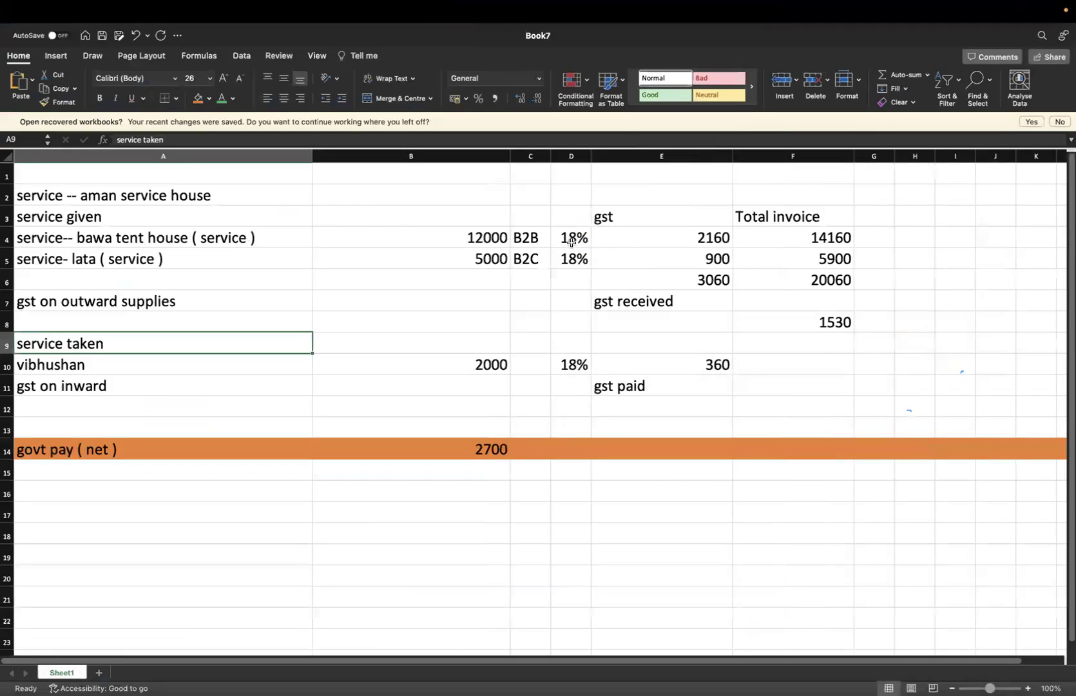
click(571, 242)
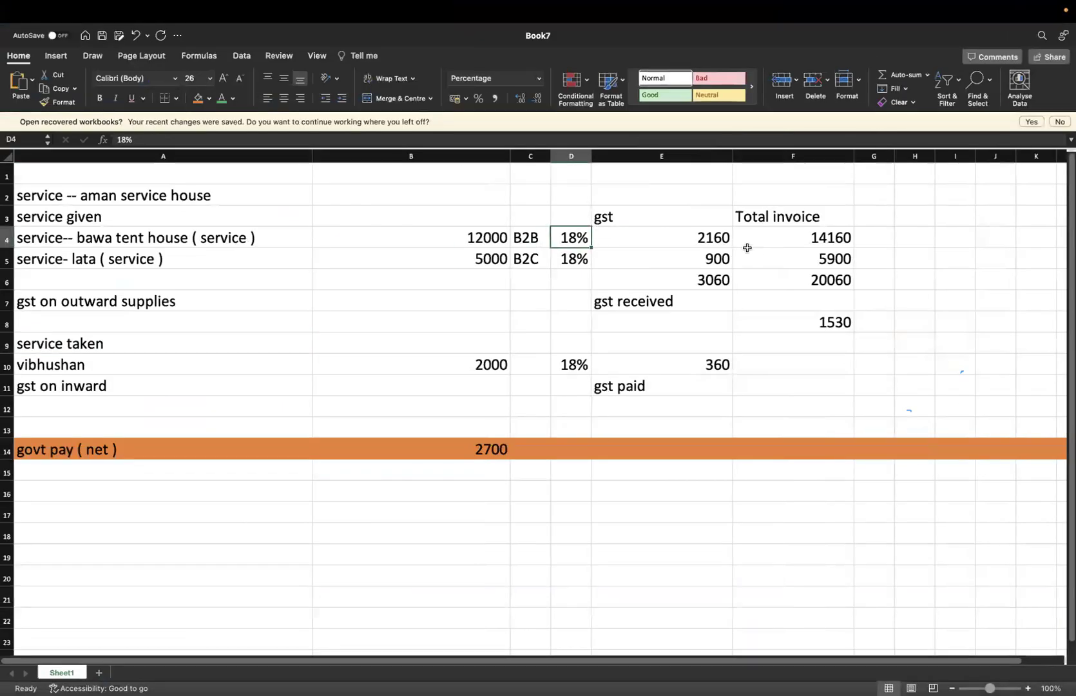
key(super+Tab)
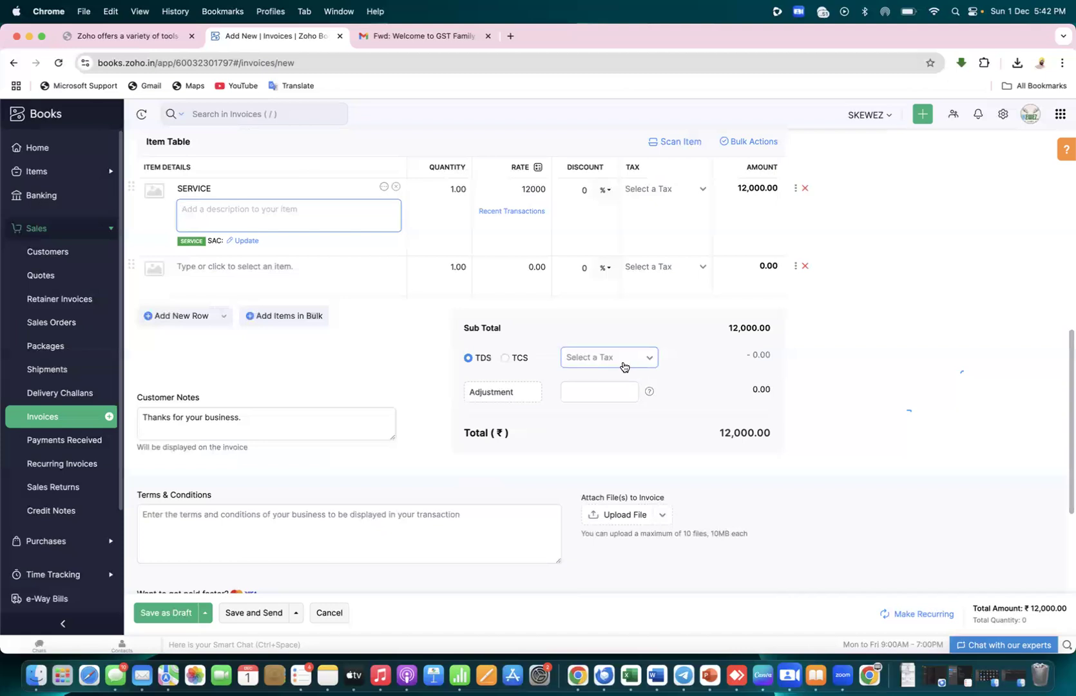
drag(1067, 376, 1067, 444)
drag(1069, 488, 1069, 319)
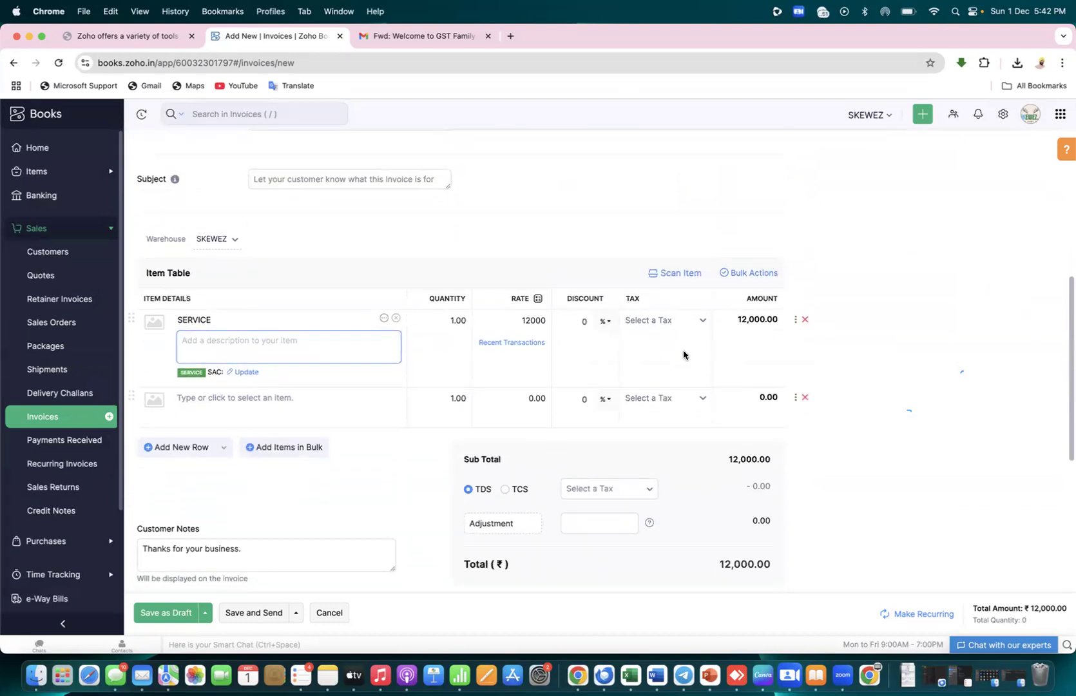
Apply GST18 [18%] to the SERVICE line, keeping the SKEWEZ warehouse
click(702, 324)
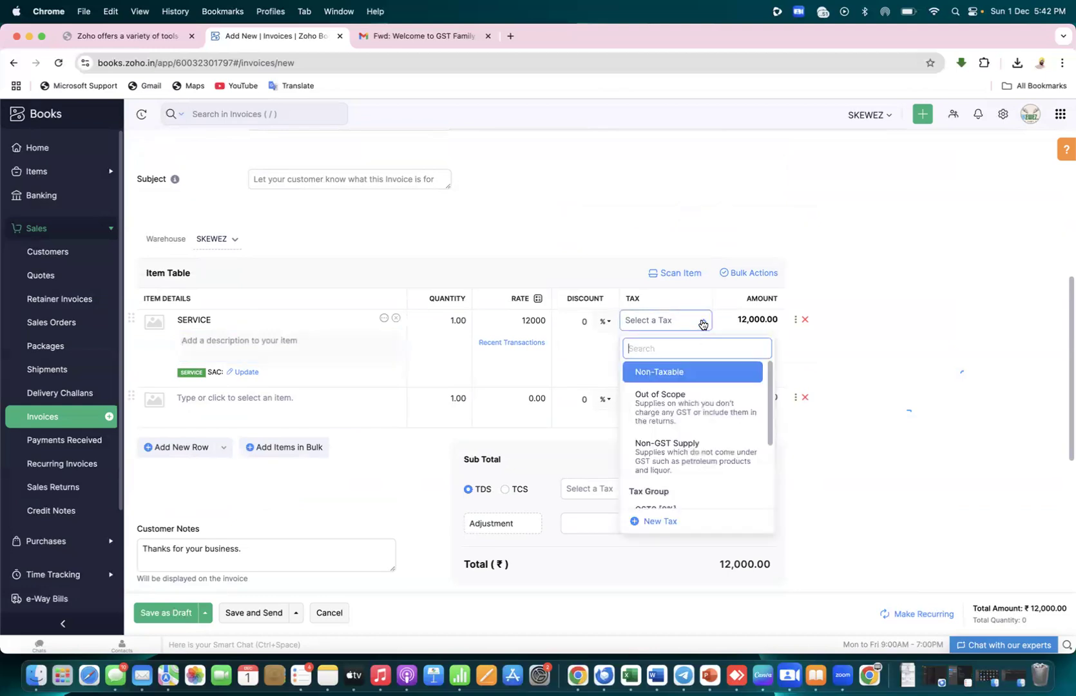
drag(770, 402, 768, 488)
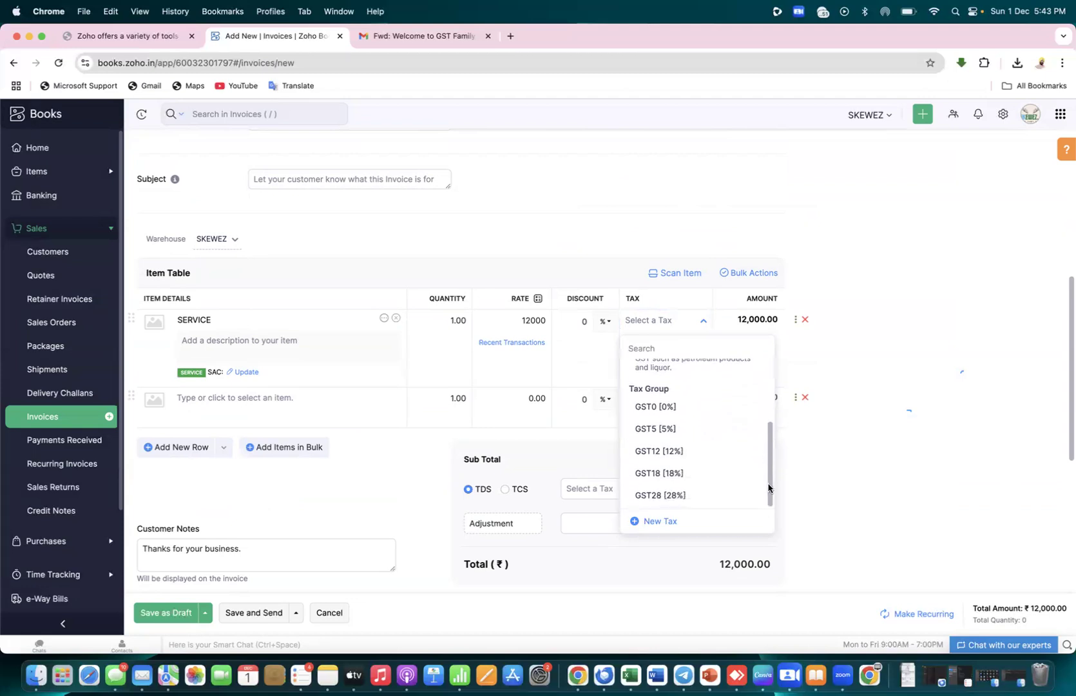
click(665, 477)
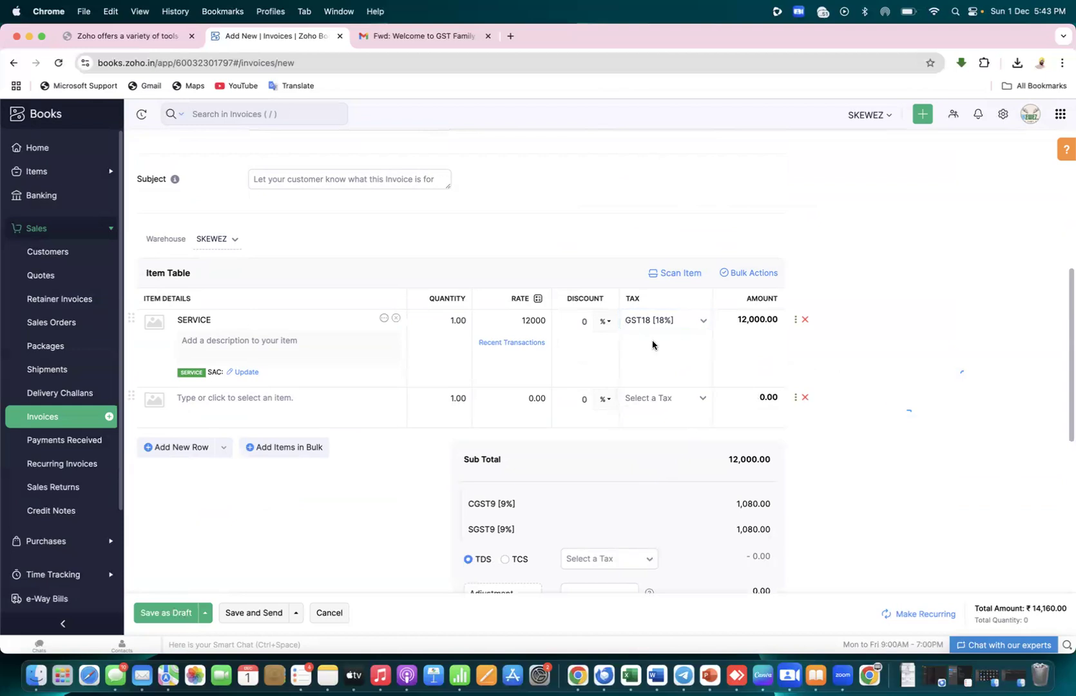
click(698, 328)
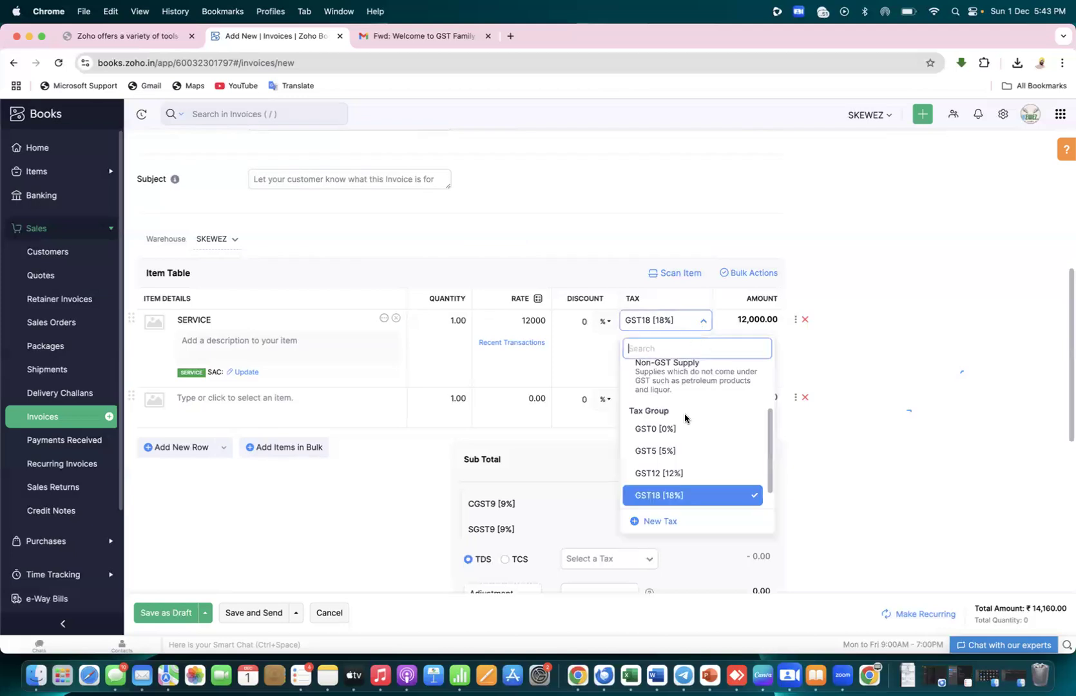
click(666, 496)
click(881, 398)
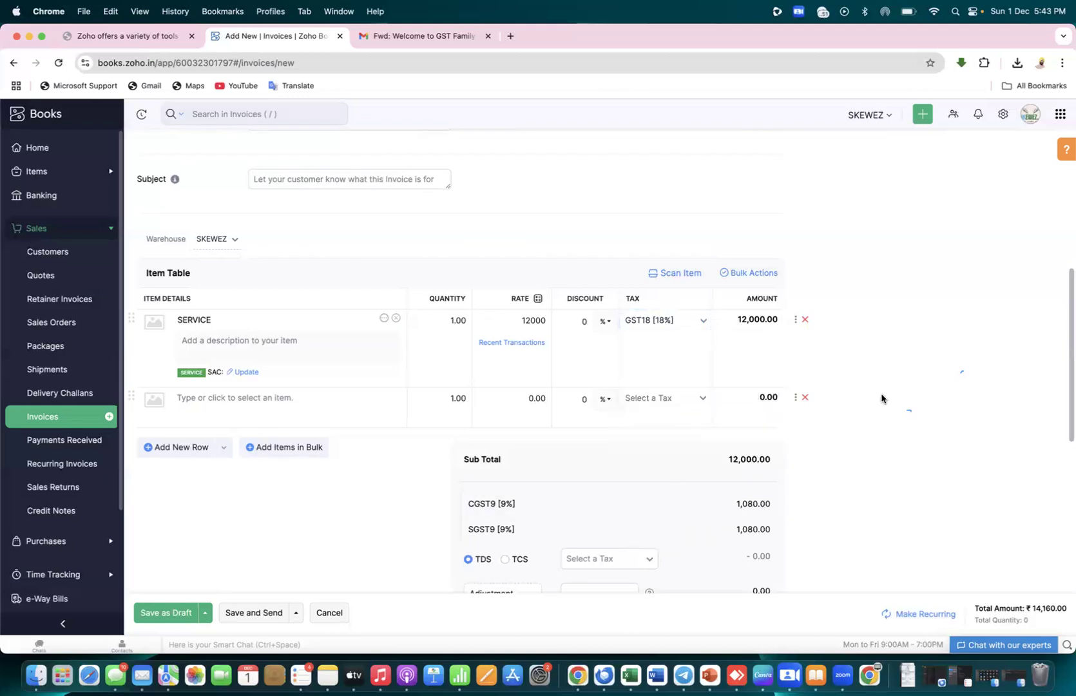
click(230, 245)
click(231, 245)
click(885, 330)
Show additional information for the SERVICE line and close the SAC code entry
click(796, 323)
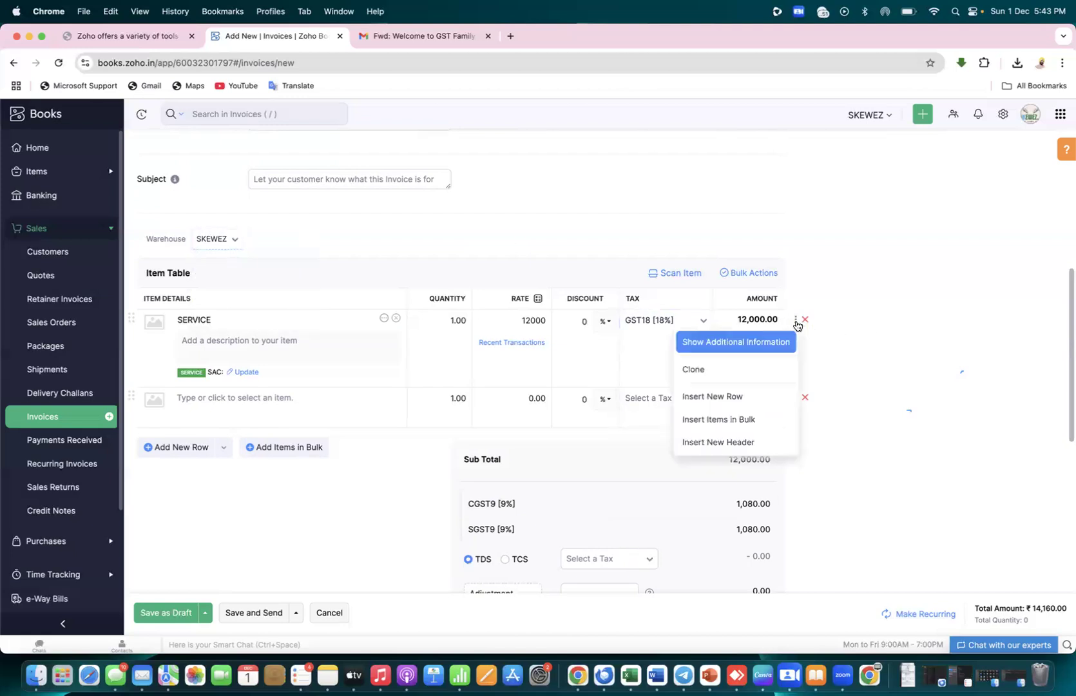
click(769, 347)
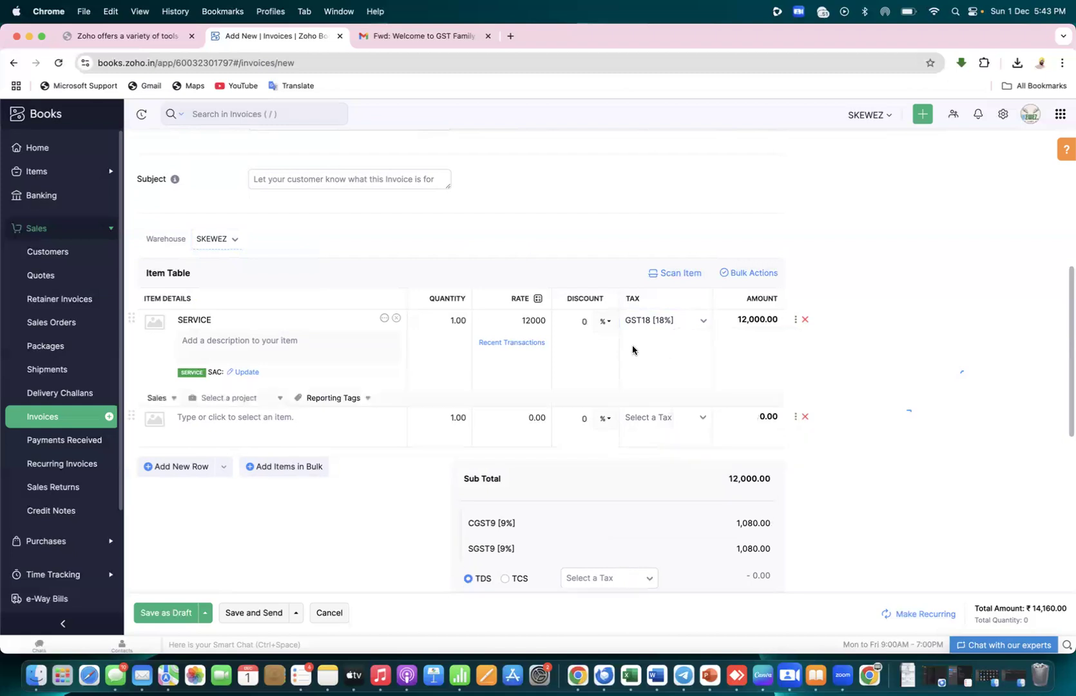
click(252, 374)
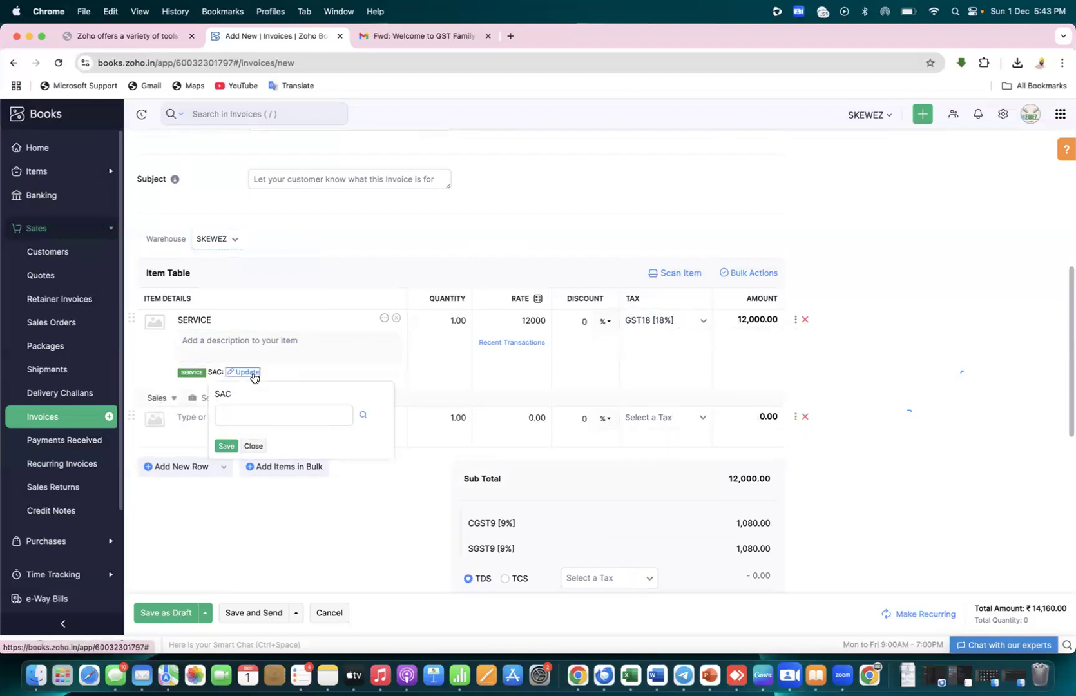
click(254, 446)
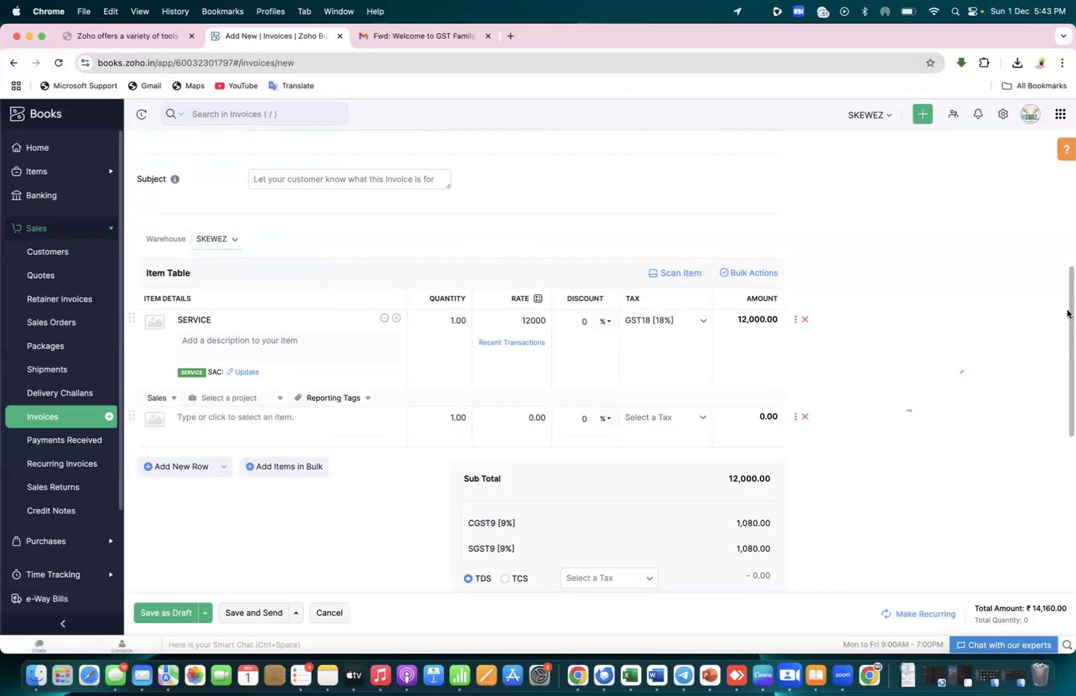
Compare the ₹14,160.00 invoice total against the Excel sheet
drag(1067, 314, 1067, 359)
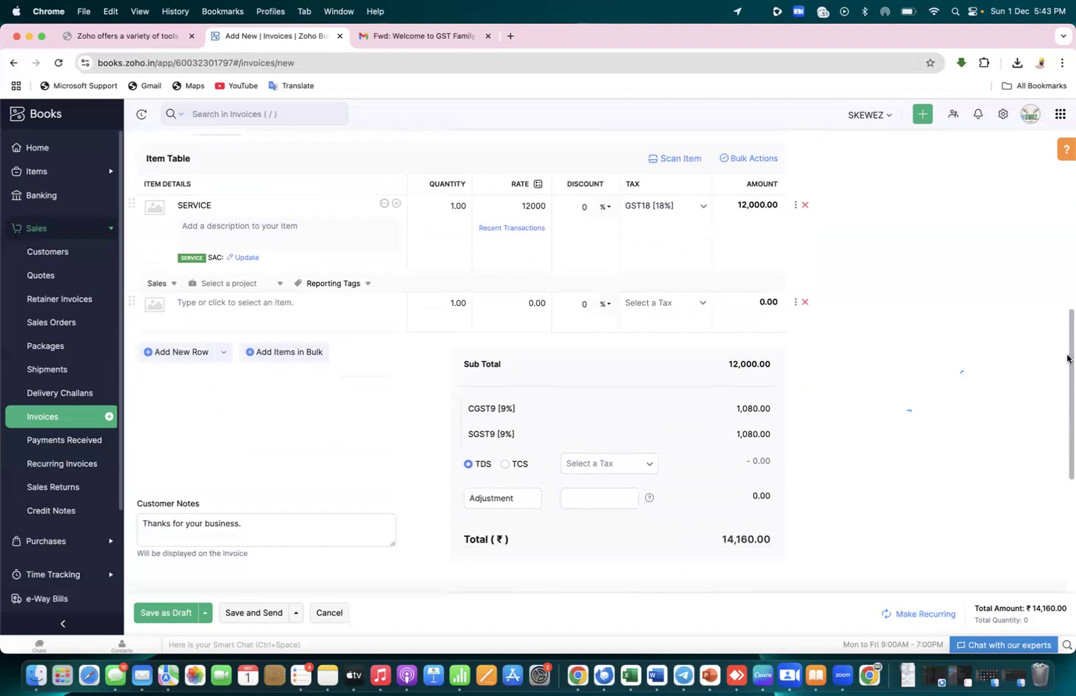
scroll(805, 507, down, 1)
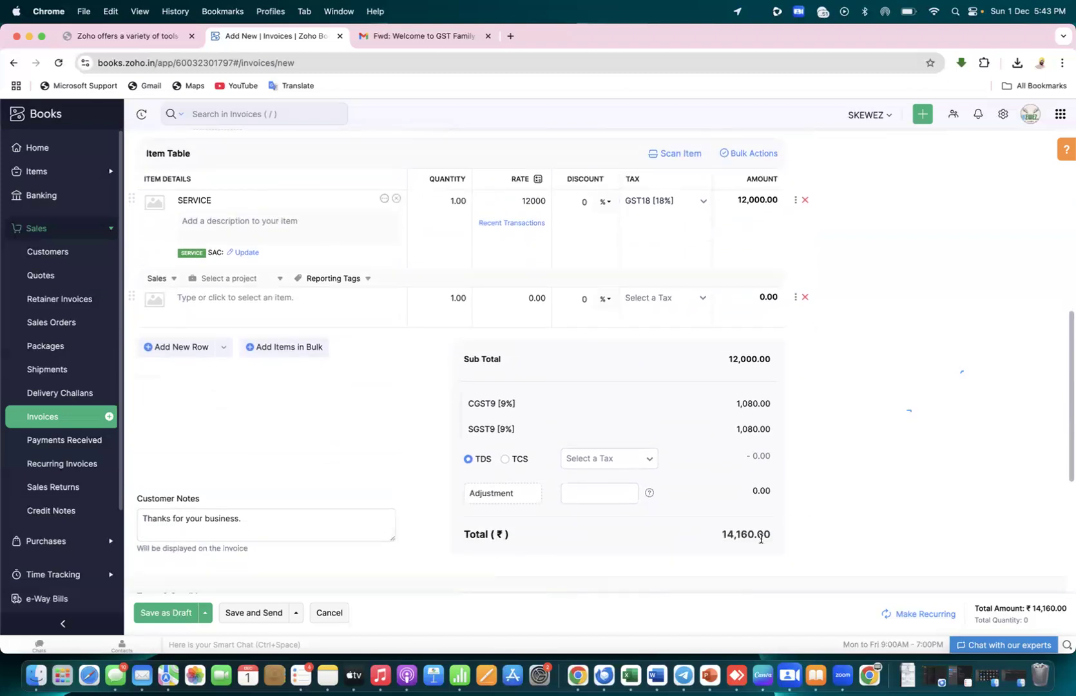
drag(770, 536, 719, 533)
key(super+Tab)
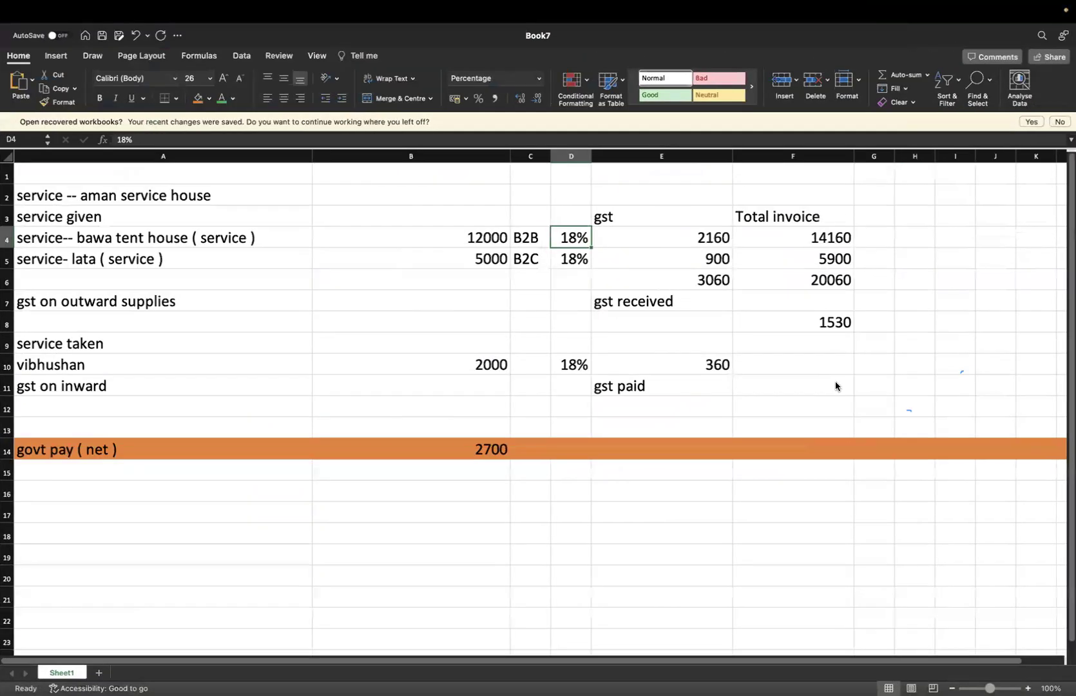
key(super+Tab)
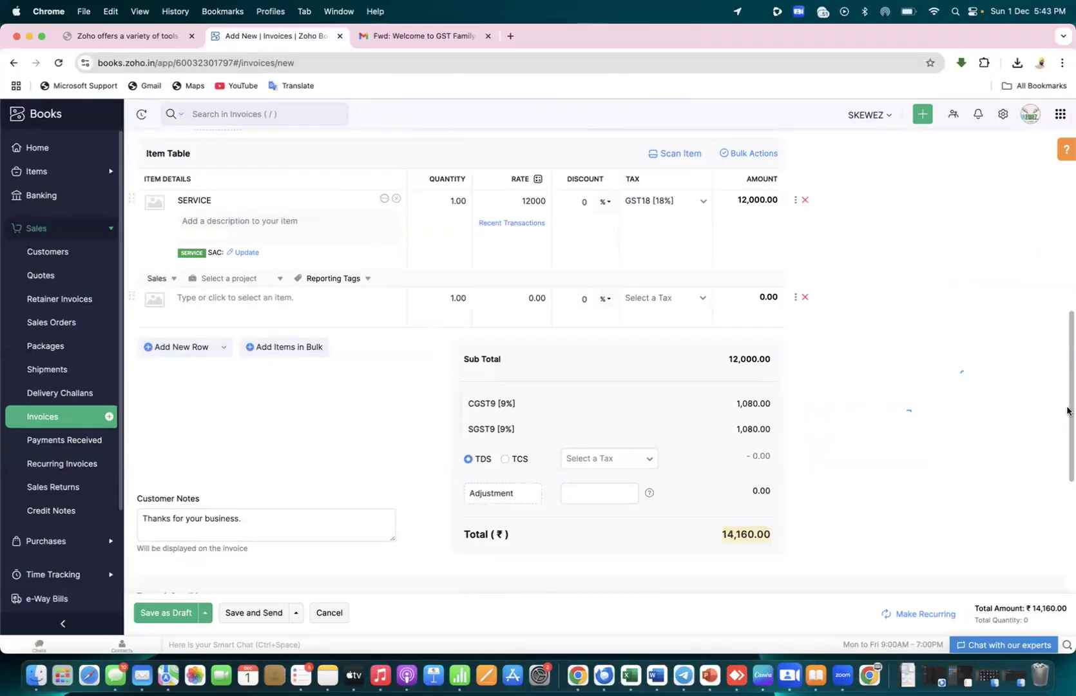
drag(1067, 413, 1066, 559)
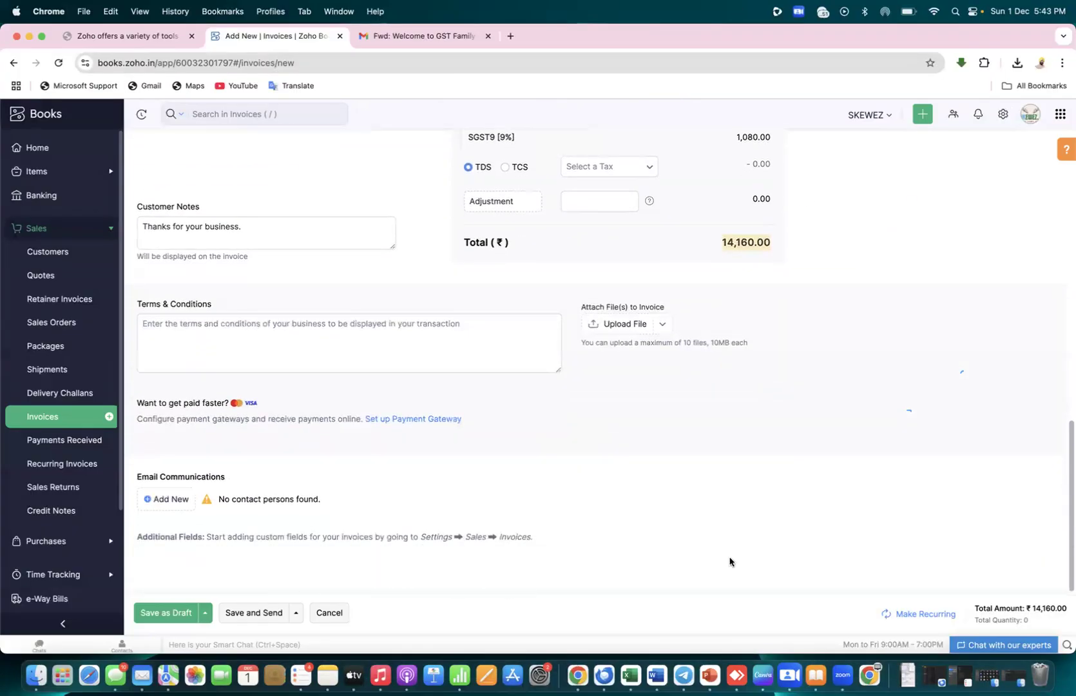
Try saving and sending the invoice, then saving it as a draft
click(237, 613)
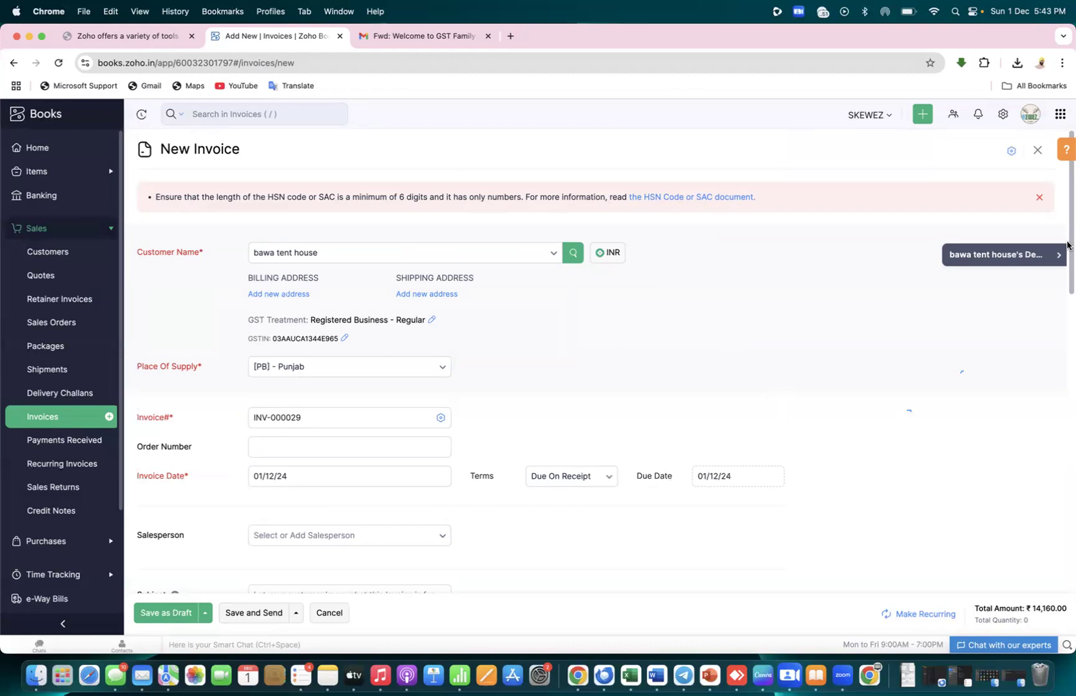
drag(1067, 245, 1069, 558)
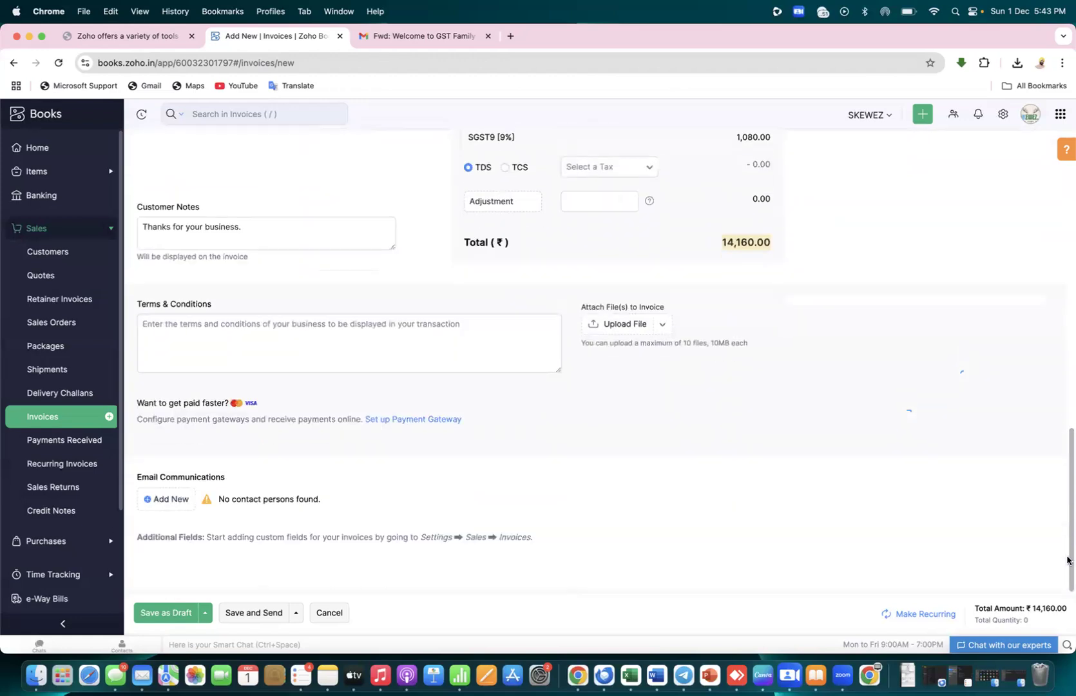
click(146, 614)
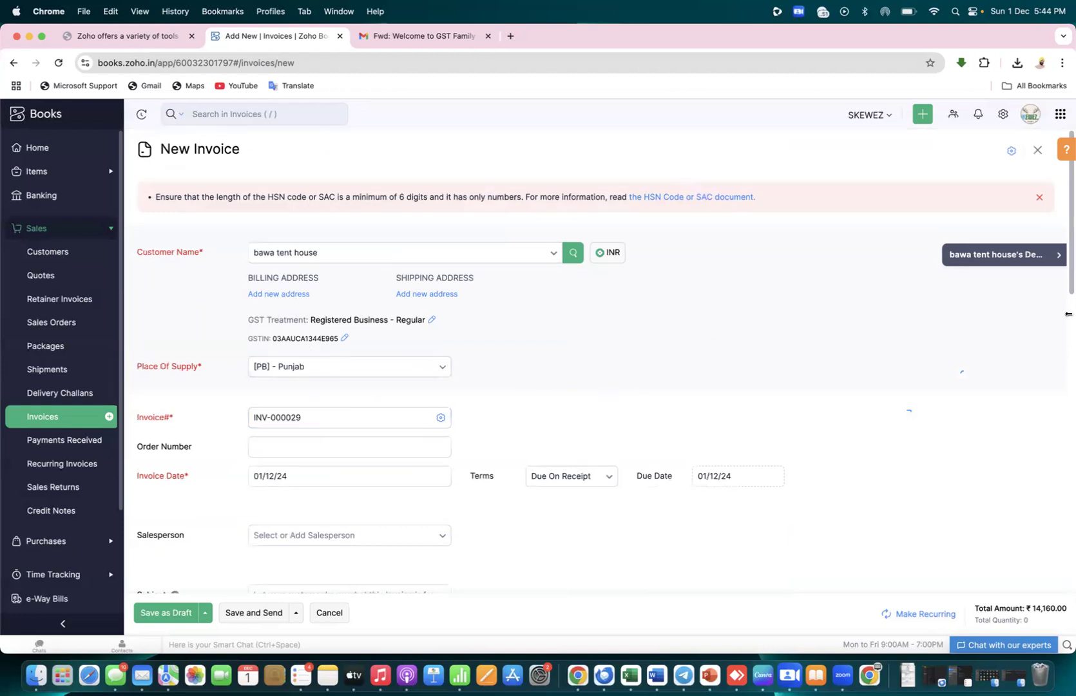
drag(1067, 286, 1068, 404)
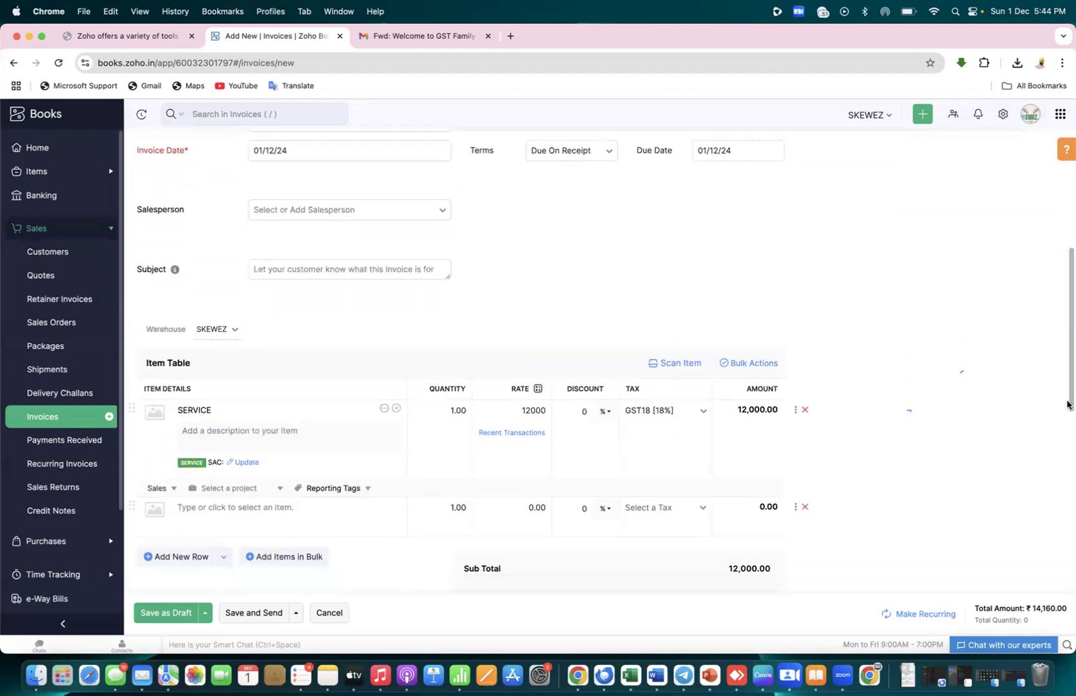
Save SAC code 456787 for the SERVICE line and submit Save and Send again
click(245, 463)
click(245, 505)
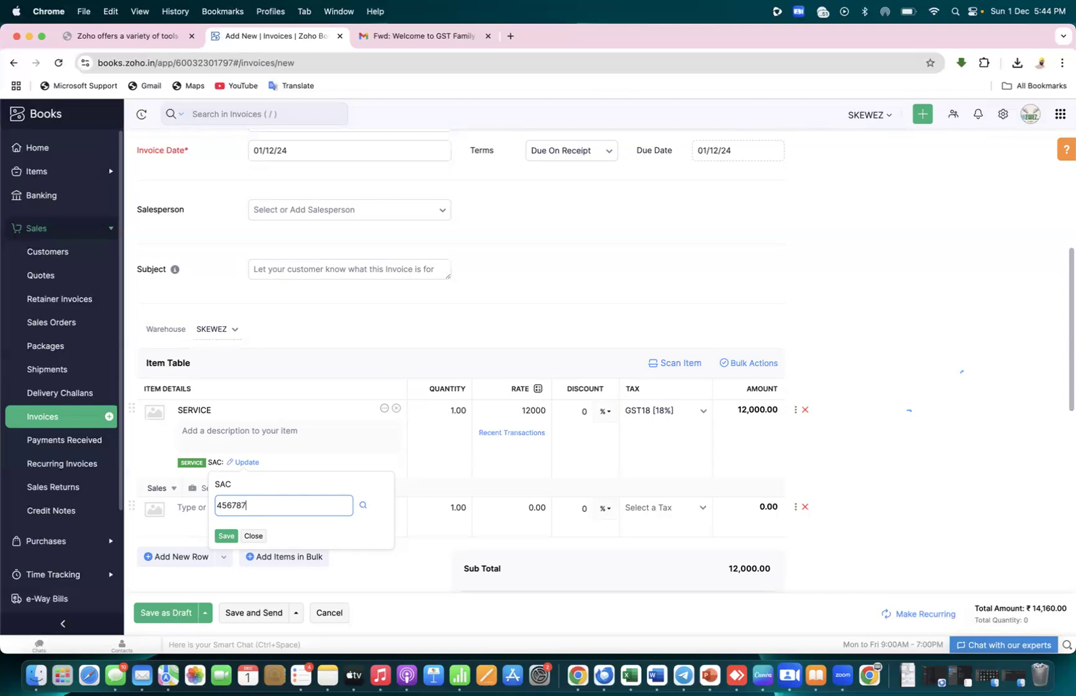
click(226, 536)
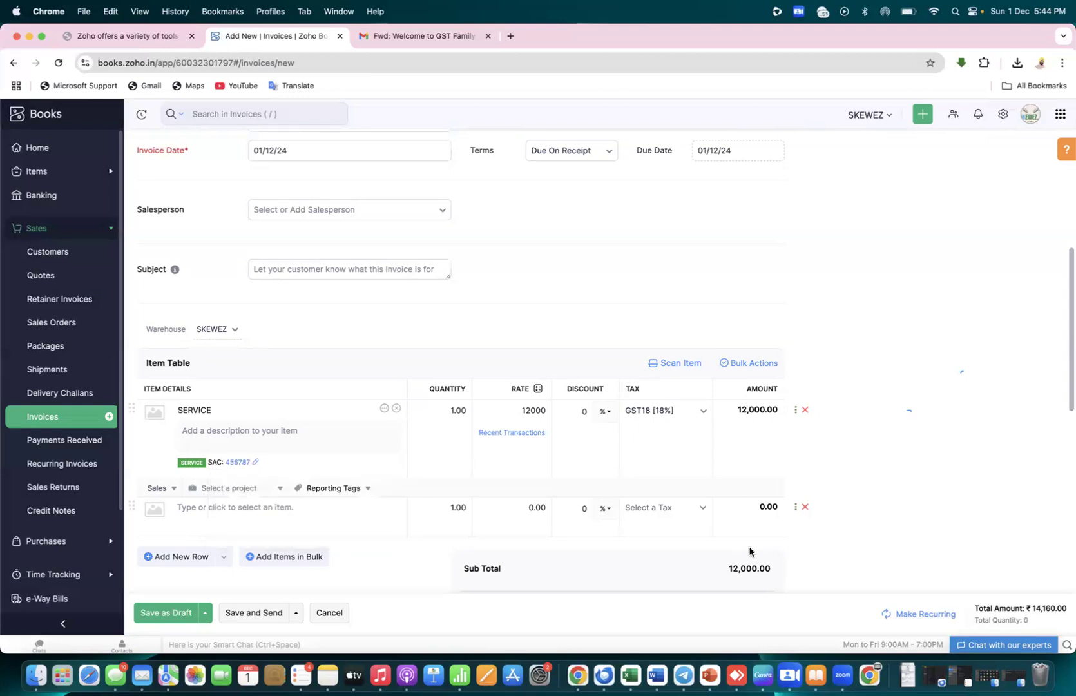
click(236, 614)
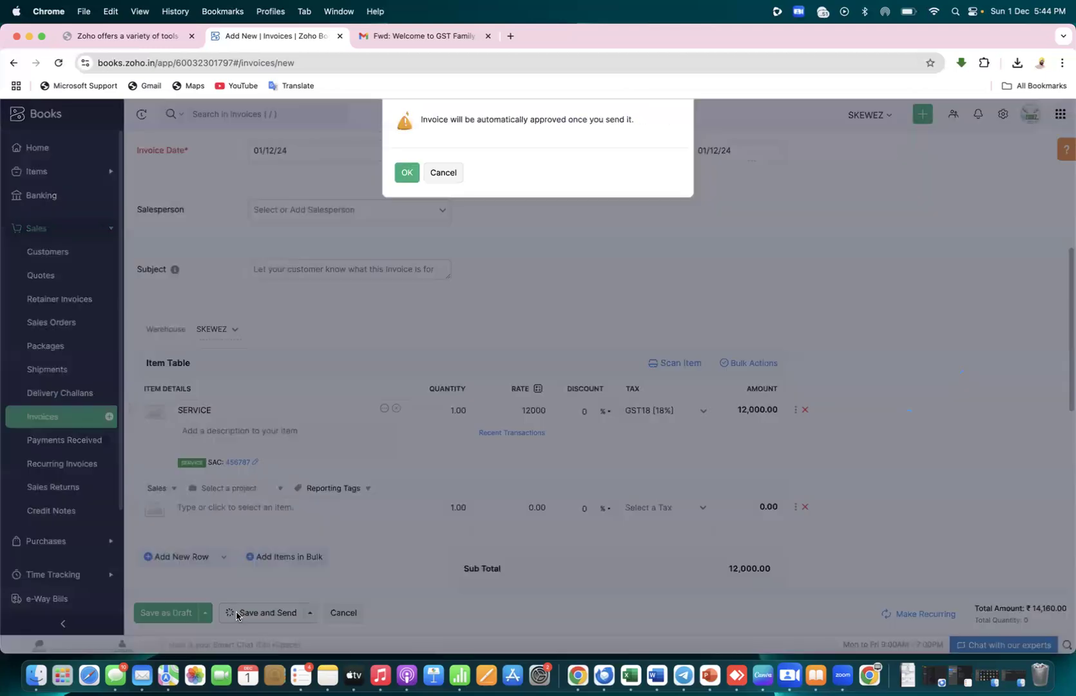
Confirm the automatic approval and send the invoice email
drag(451, 119, 637, 121)
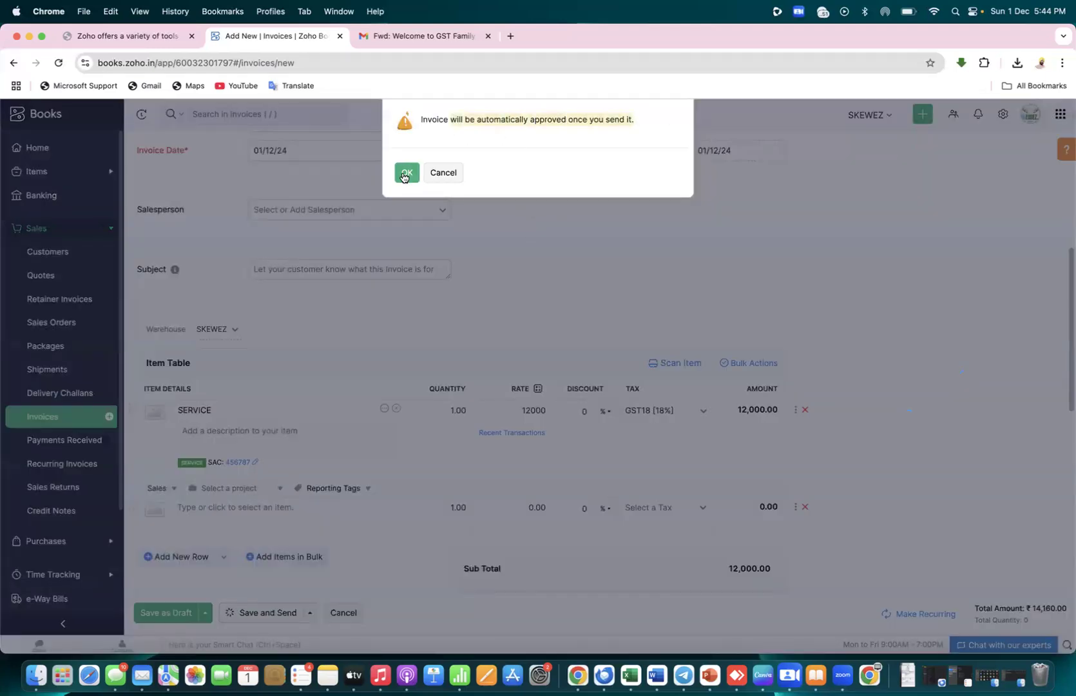
click(403, 175)
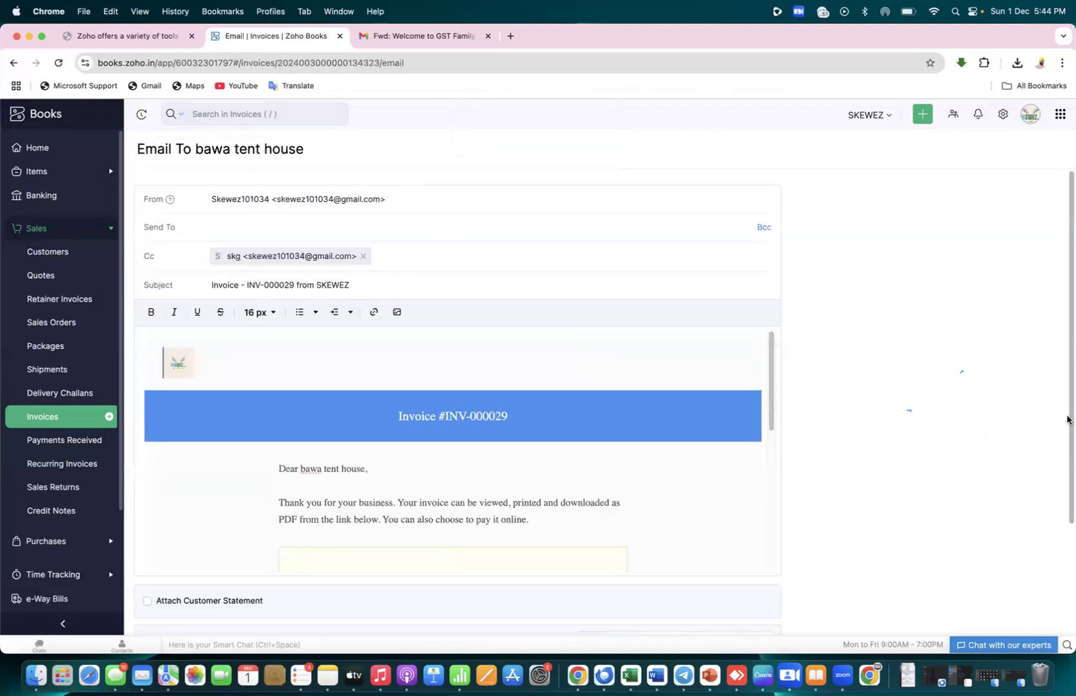
drag(1067, 421, 1074, 588)
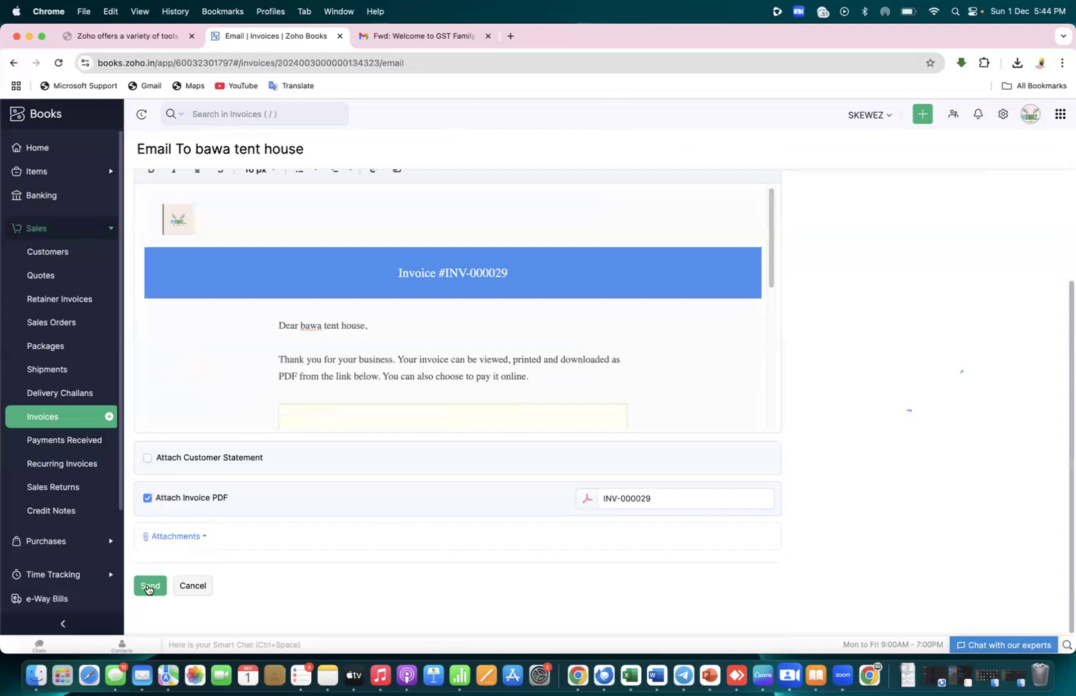
click(149, 583)
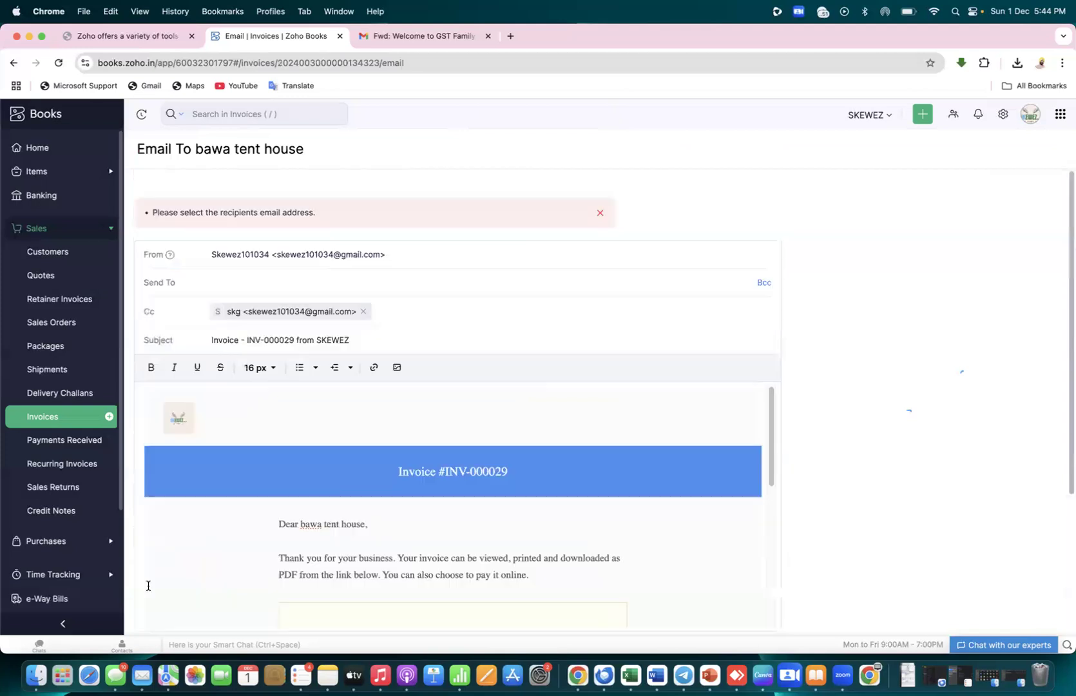
Check the empty Send To list and the sender address options
click(321, 287)
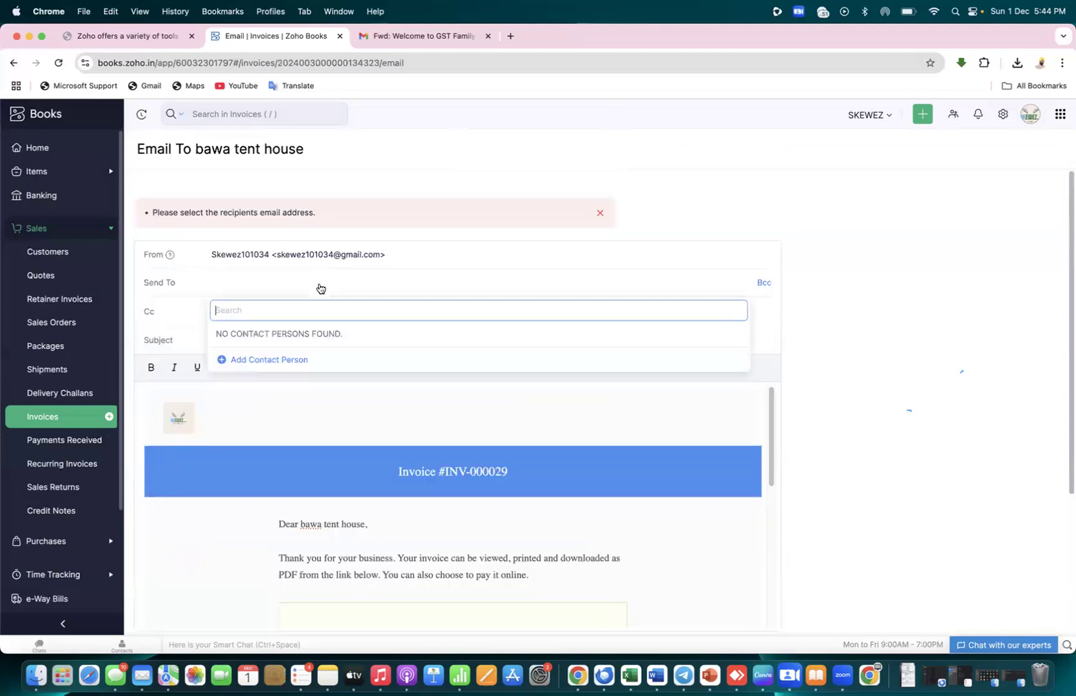
click(248, 284)
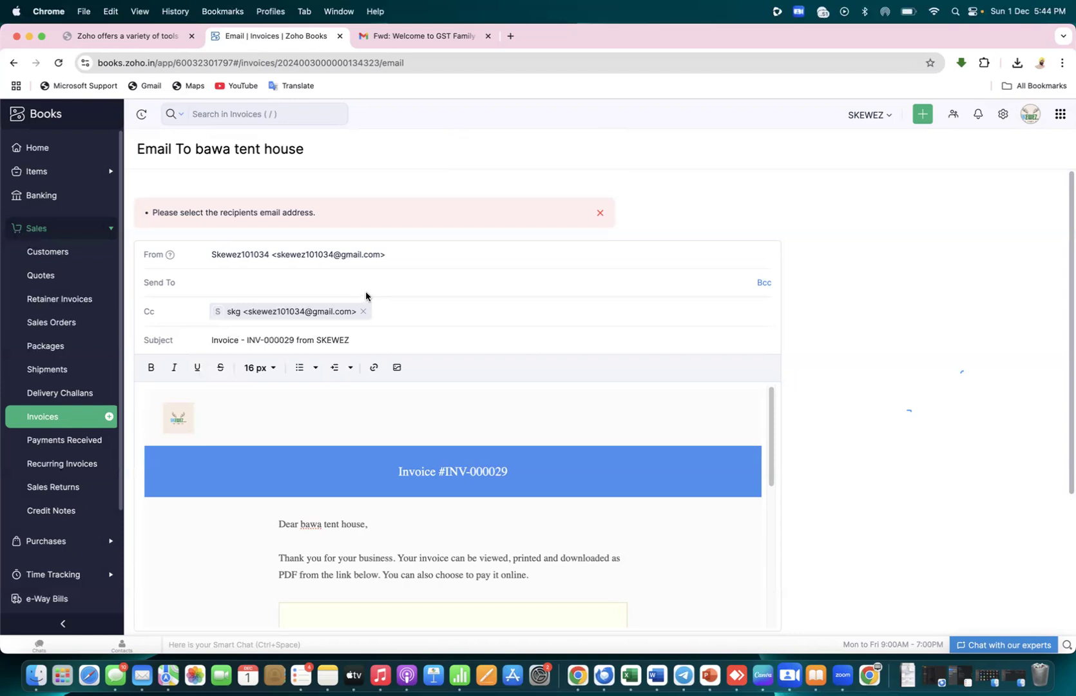
click(459, 252)
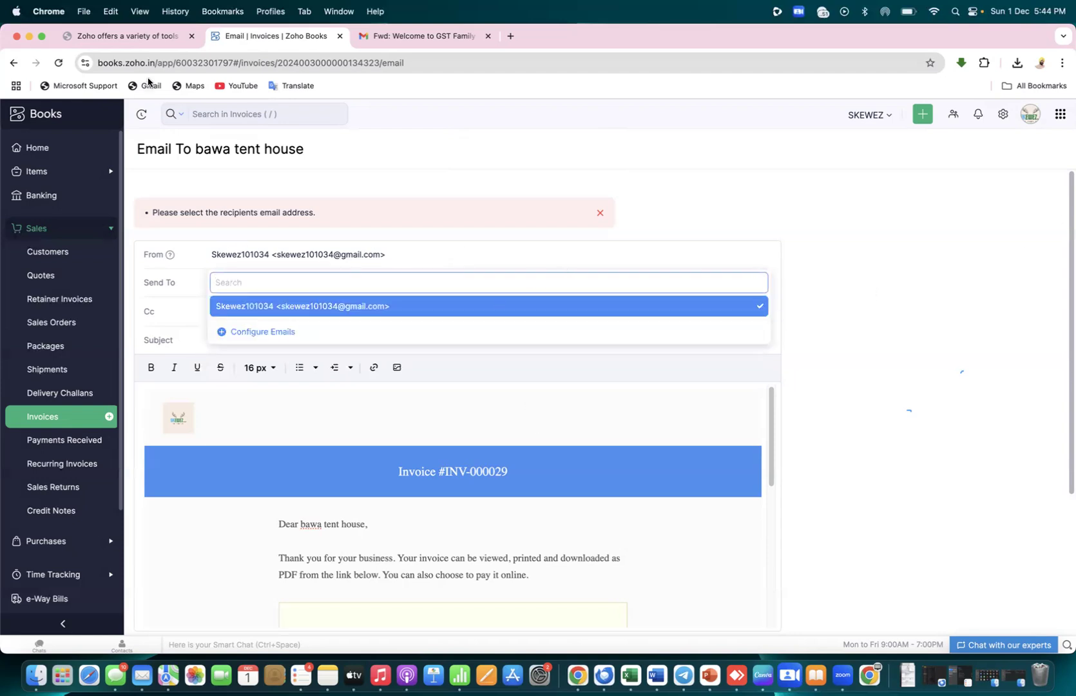
click(37, 231)
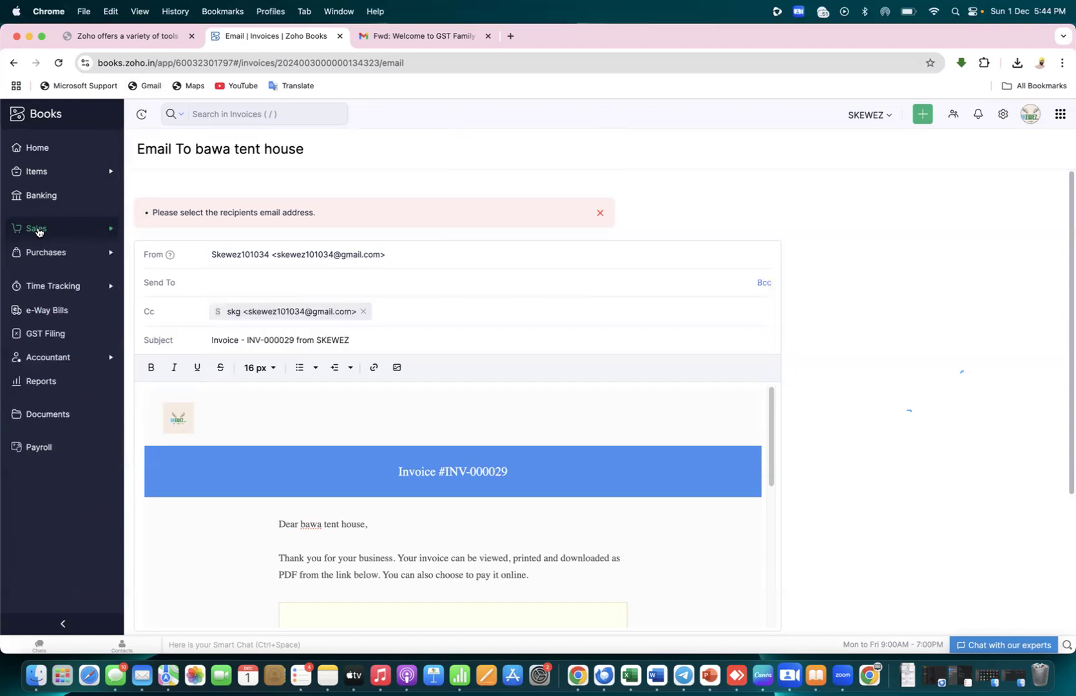
Search the Reports Center for TAXES and show the Taxes report category
click(44, 384)
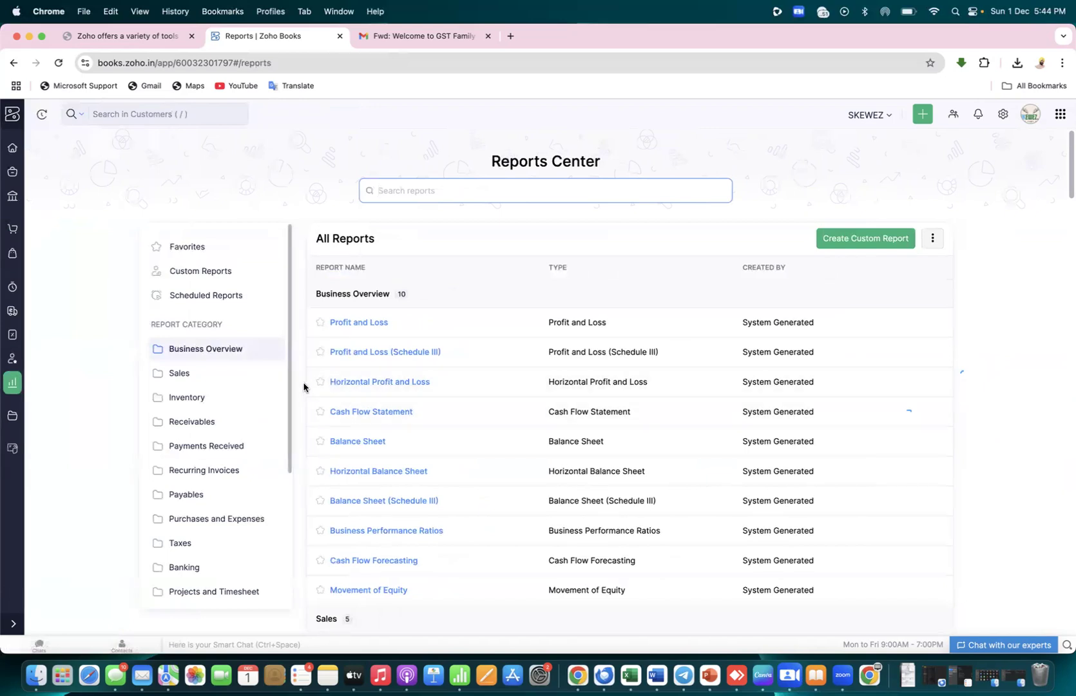
click(444, 185)
text(TAXES)
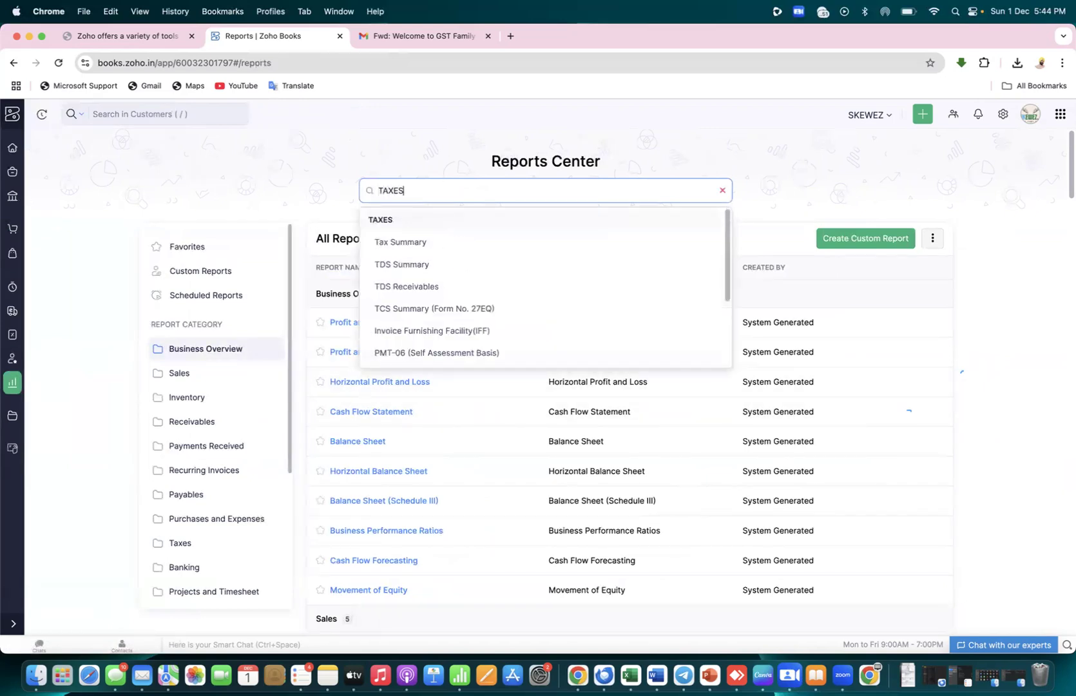
key(Escape)
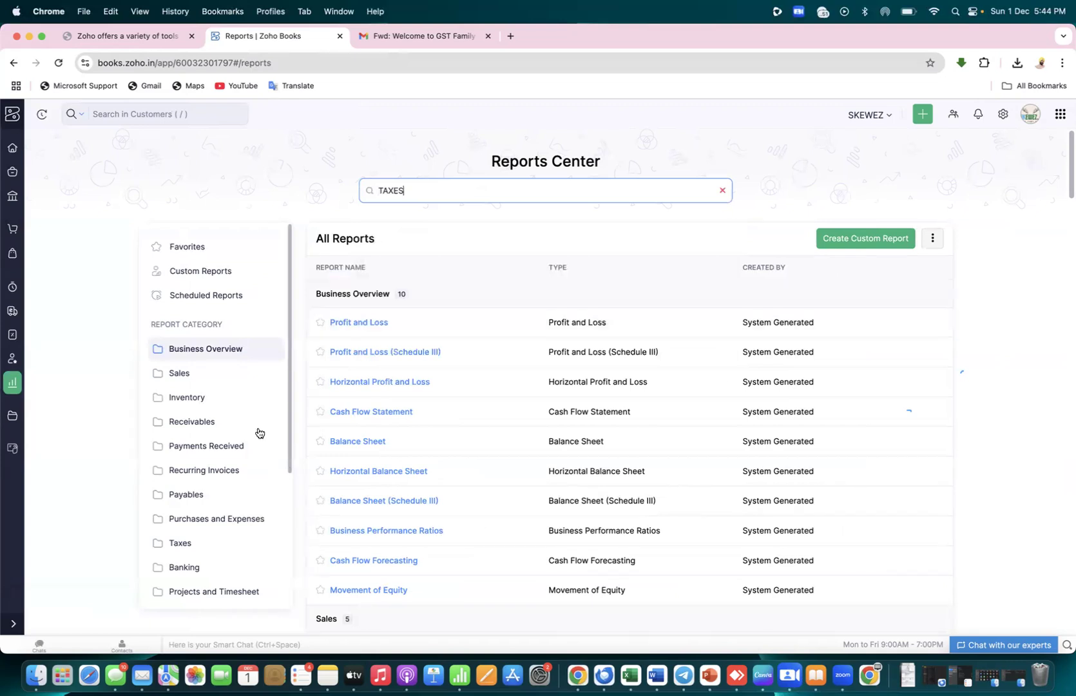
click(195, 545)
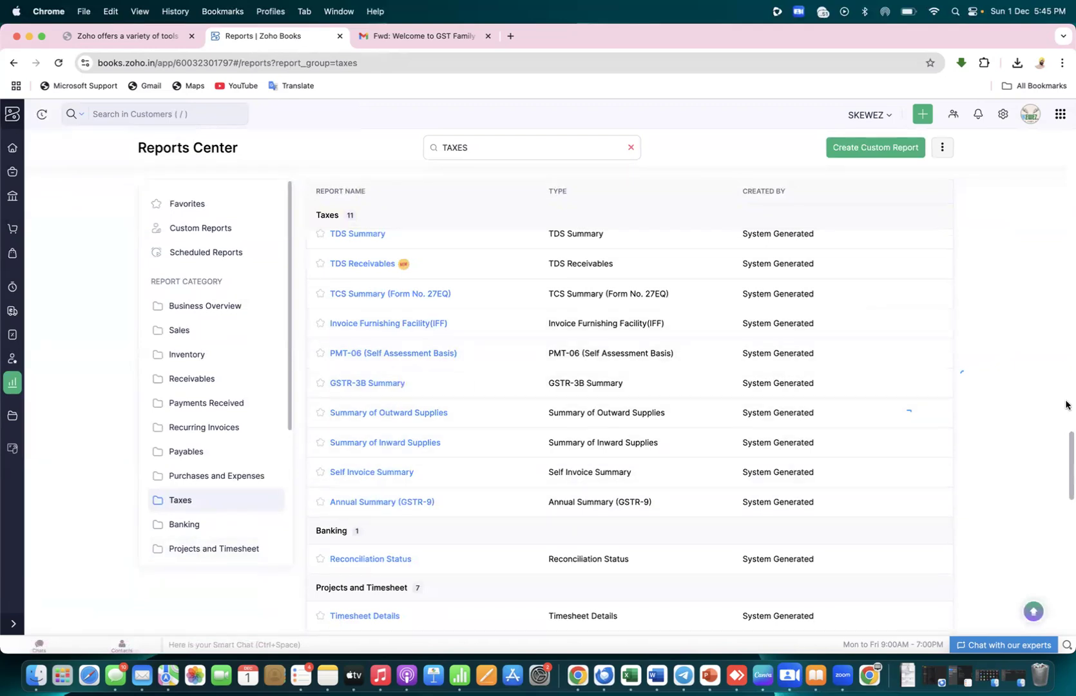
scroll(1068, 439, up, 2)
drag(1068, 436, 1068, 444)
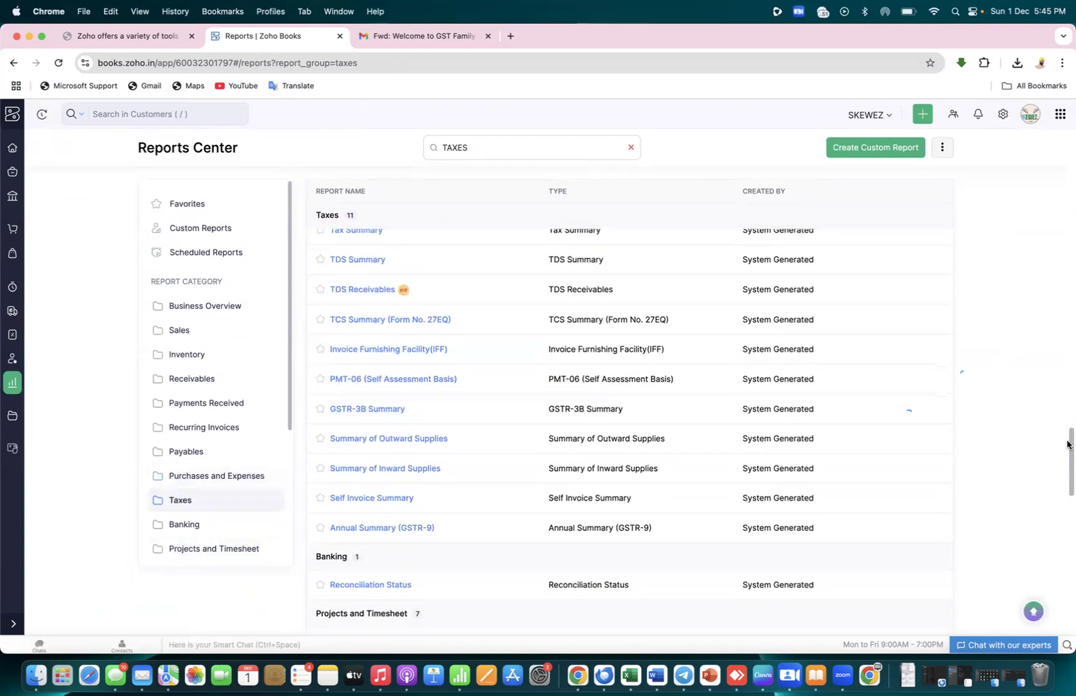
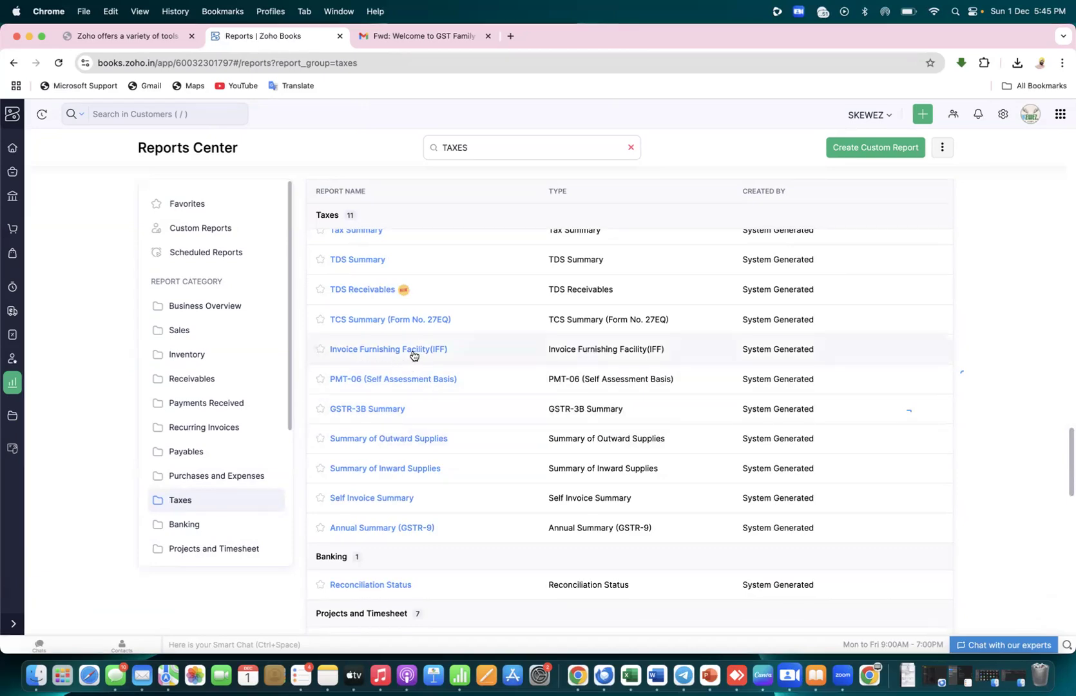
Open the current GSTR-3B Summary report and dismiss the license renewal warning twice
click(389, 412)
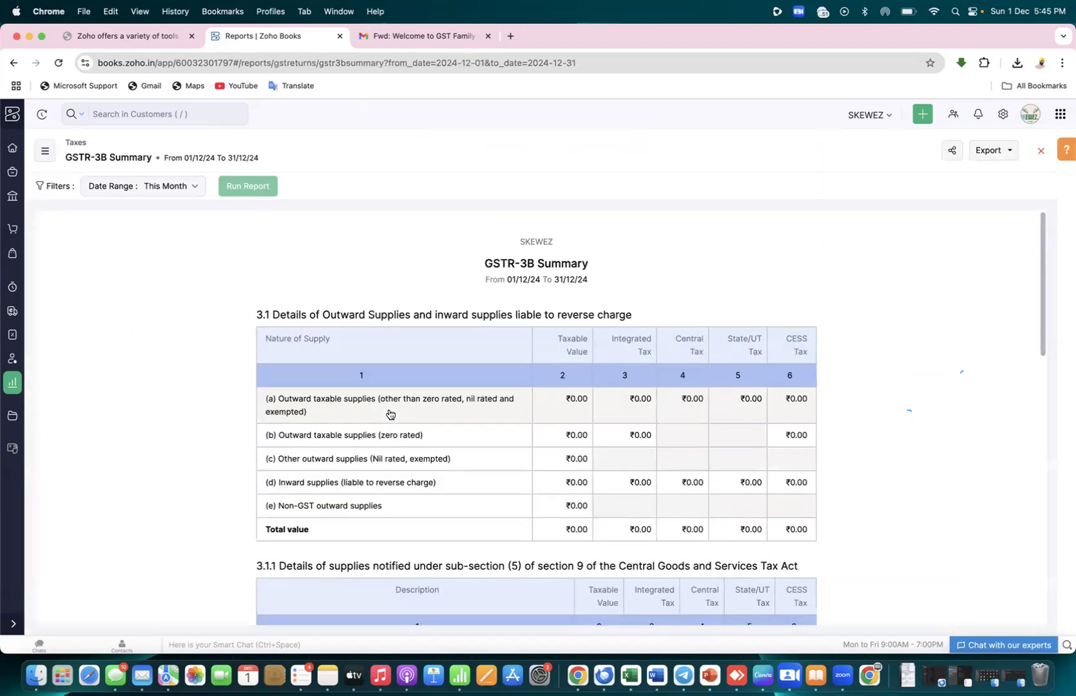
scroll(187, 426, down, 2)
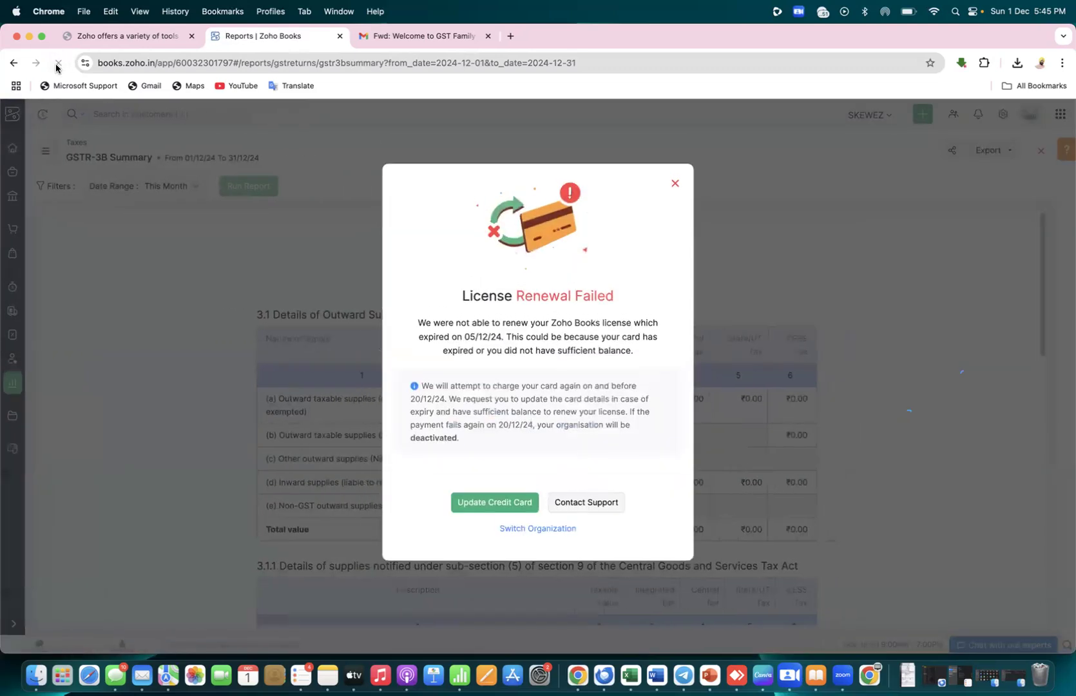
click(675, 183)
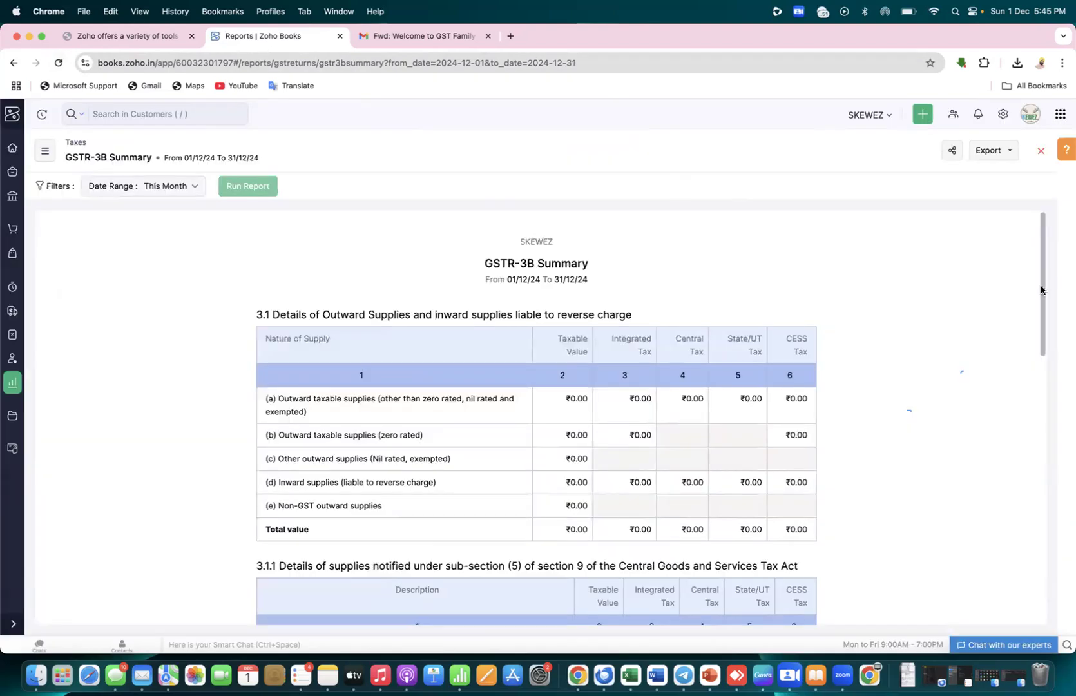
drag(1044, 290, 1042, 248)
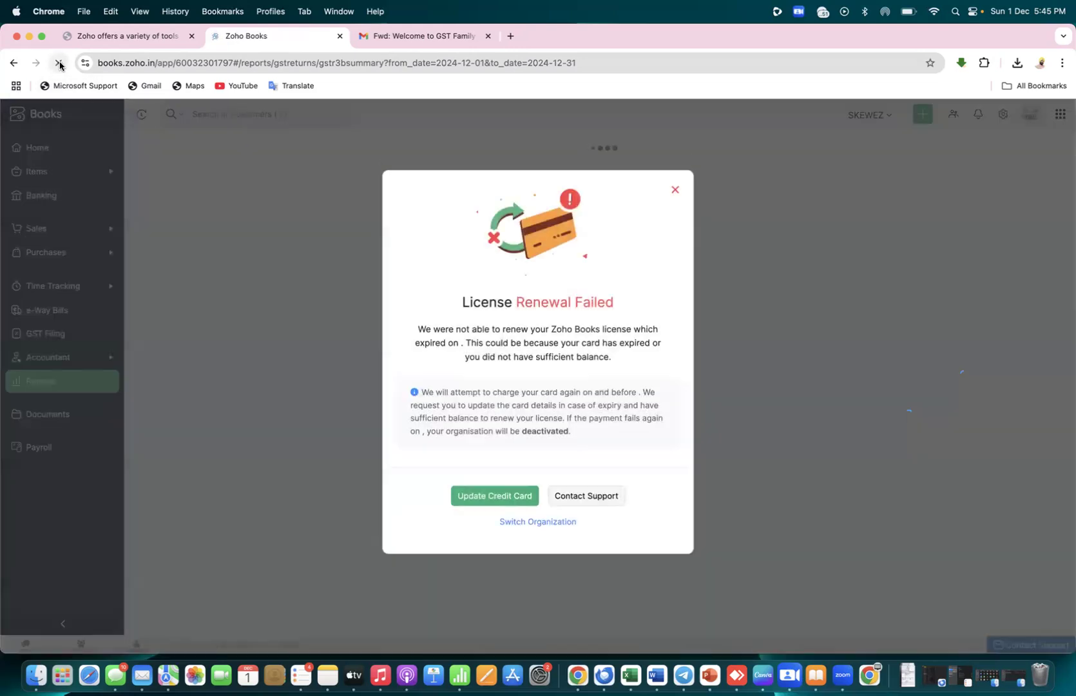
click(676, 185)
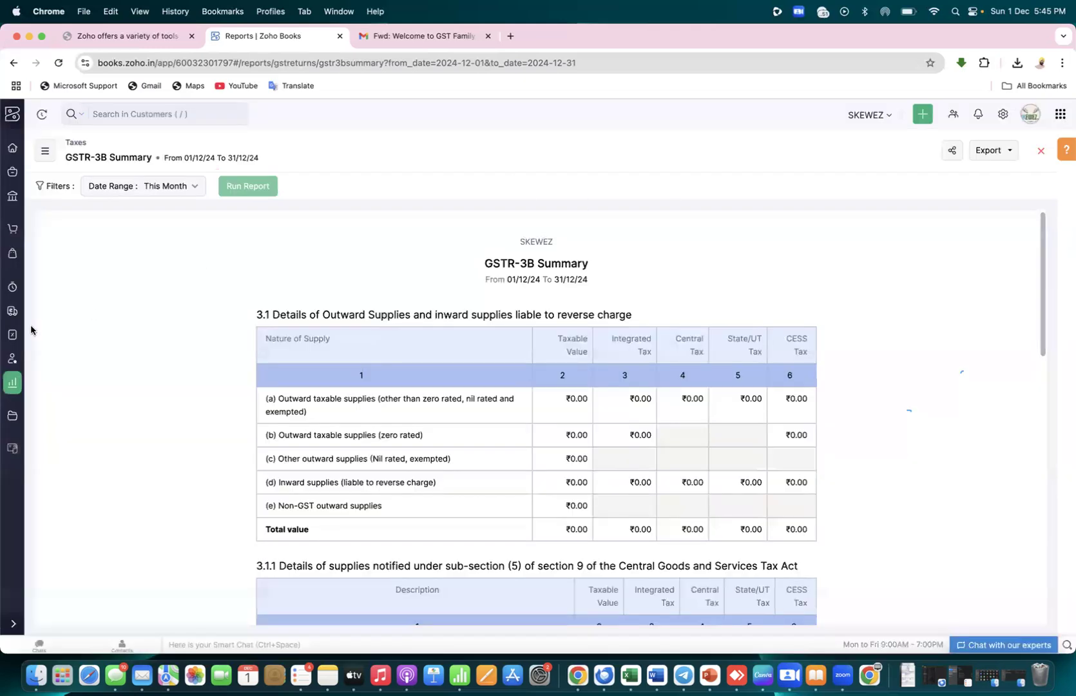
View the December 2024 GSTR-3B summary from the GST Filing page
click(12, 336)
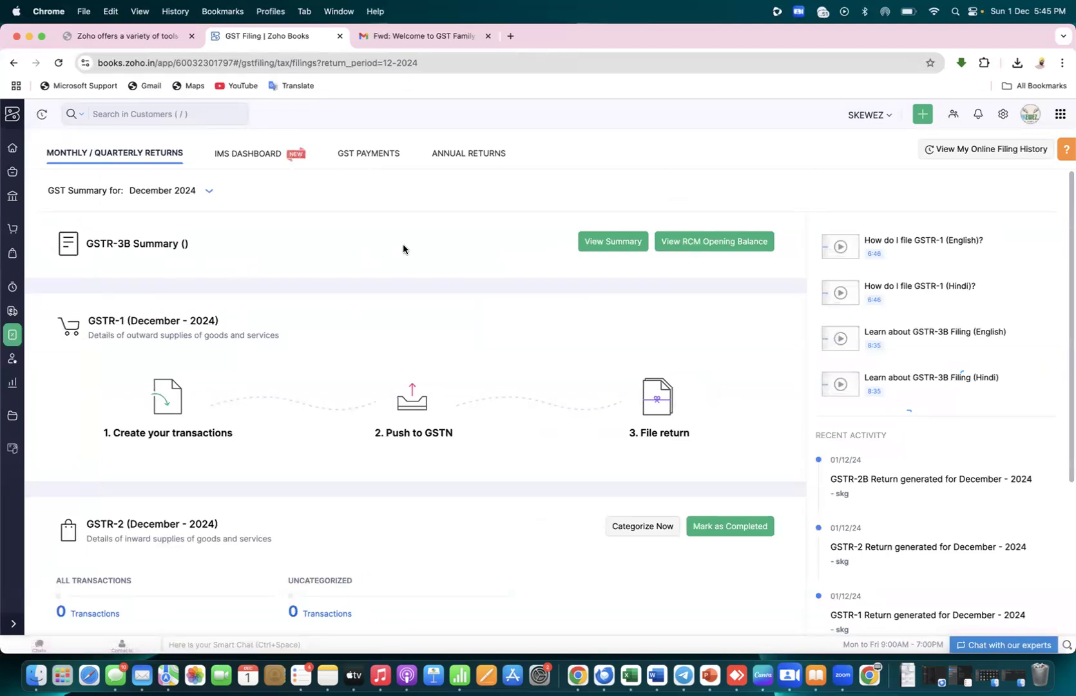
click(607, 243)
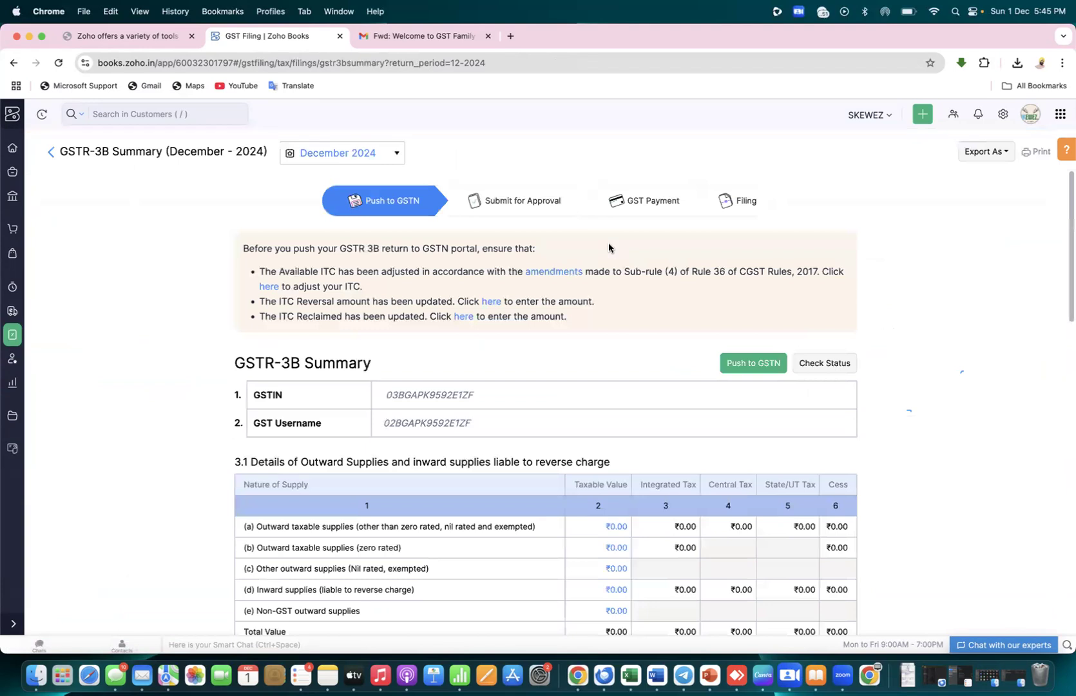
mouse_move(1067, 268)
mouse_down()
mouse_move(1067, 584)
mouse_move(1067, 271)
mouse_up()
key(super+Tab)
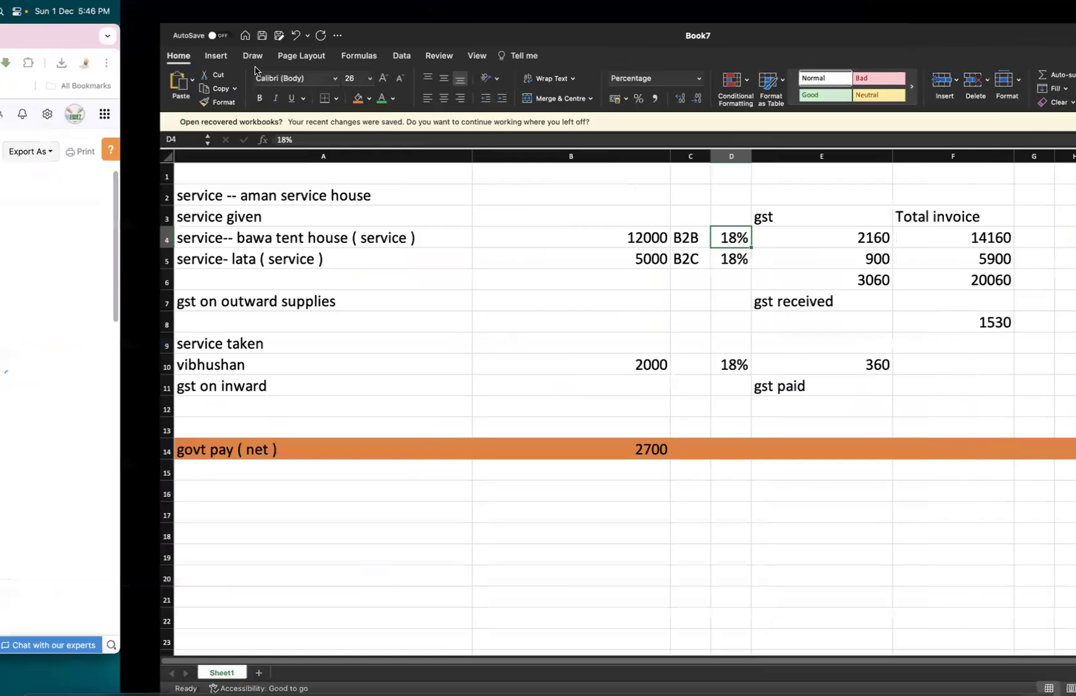
click(9, 243)
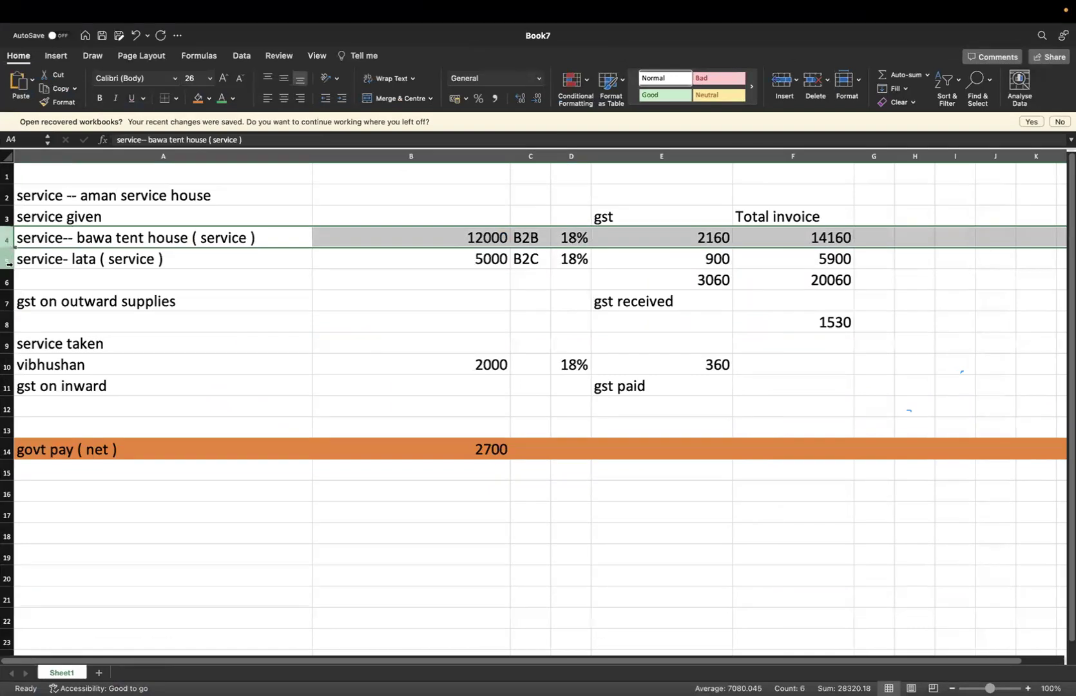
click(9, 263)
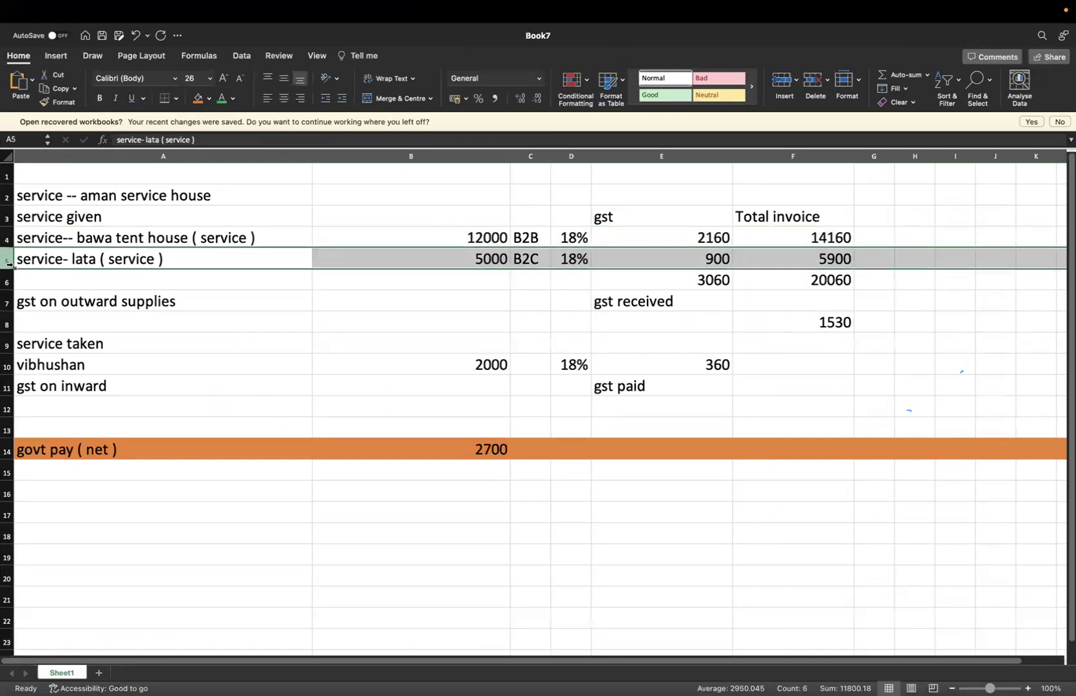
key(super+Tab)
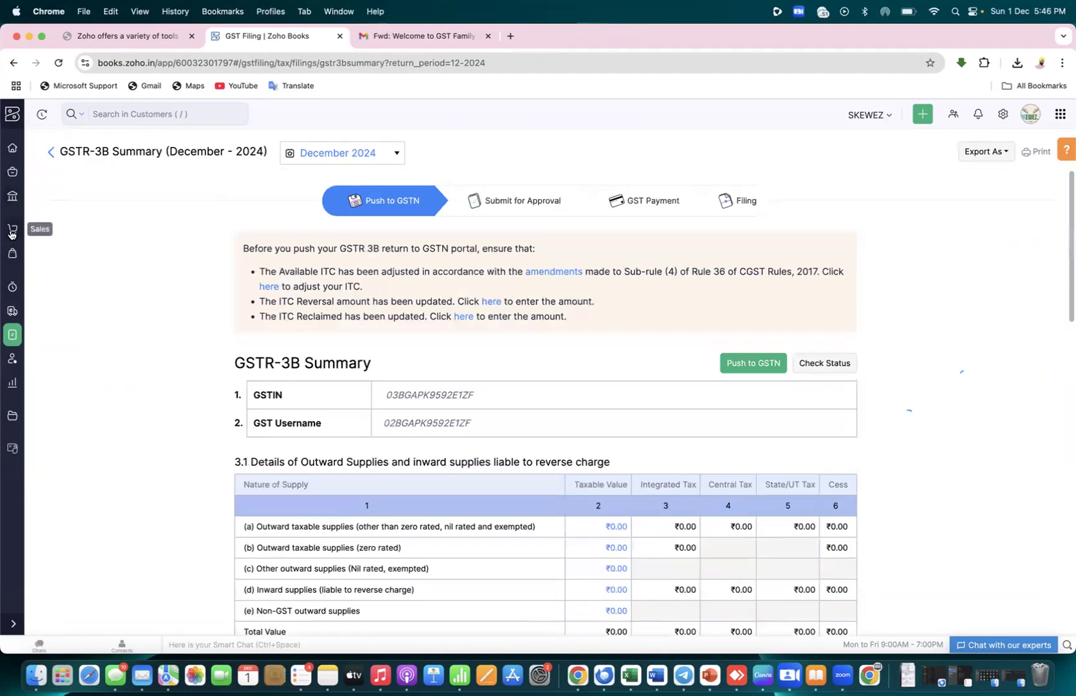
Start a new invoice from Sales > Invoices and open its customer list
click(11, 255)
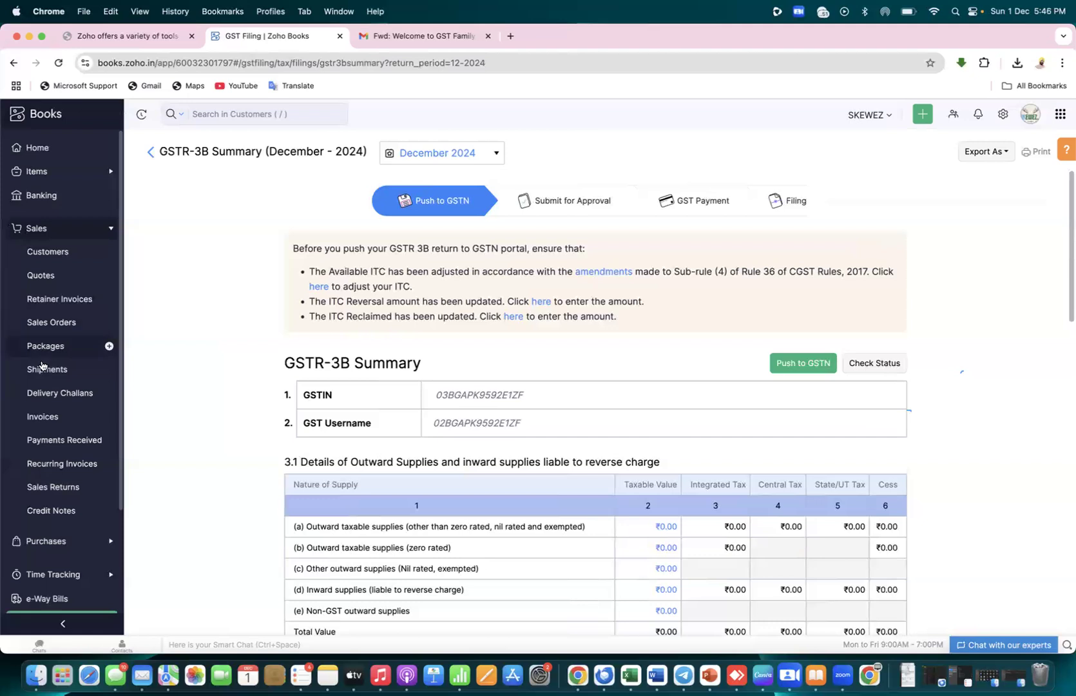
click(48, 424)
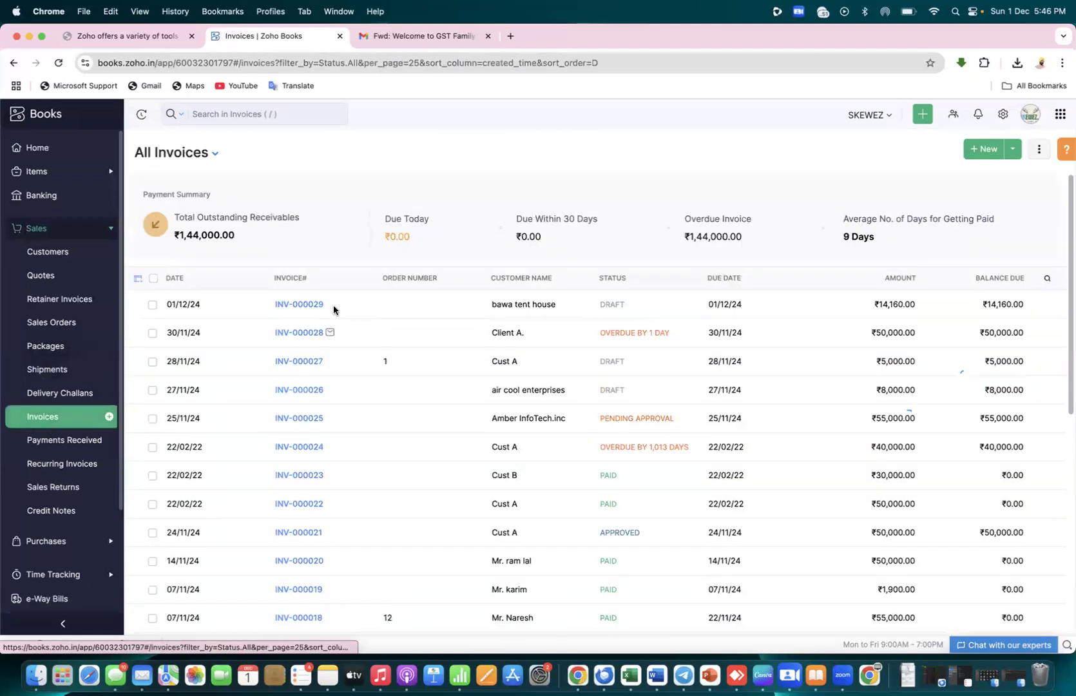
click(971, 153)
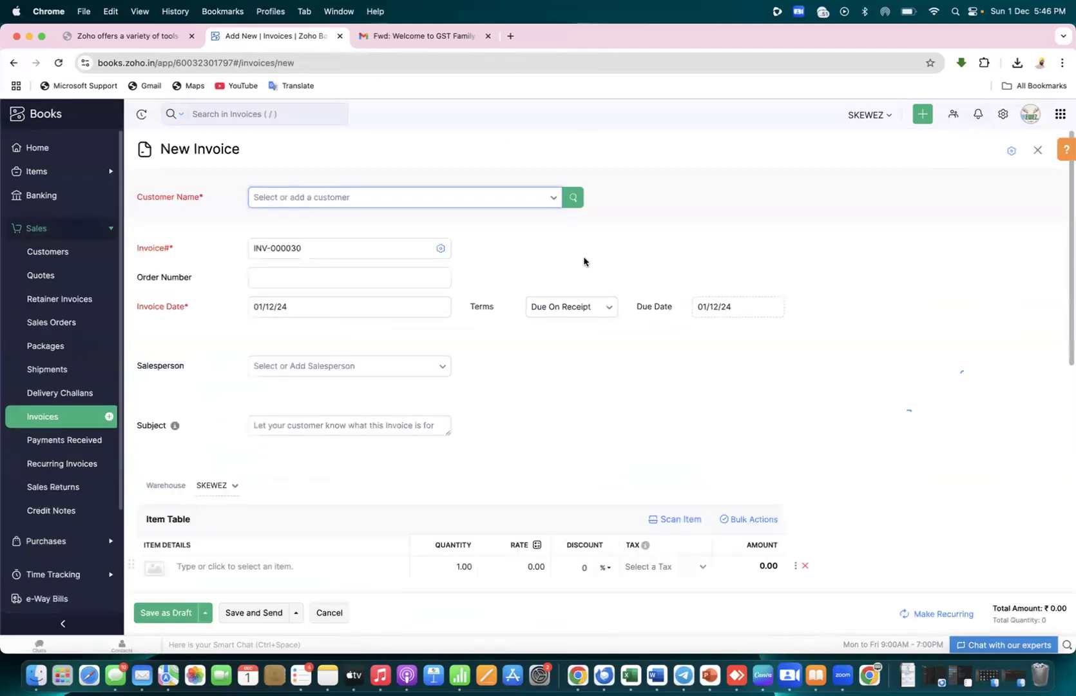
click(552, 202)
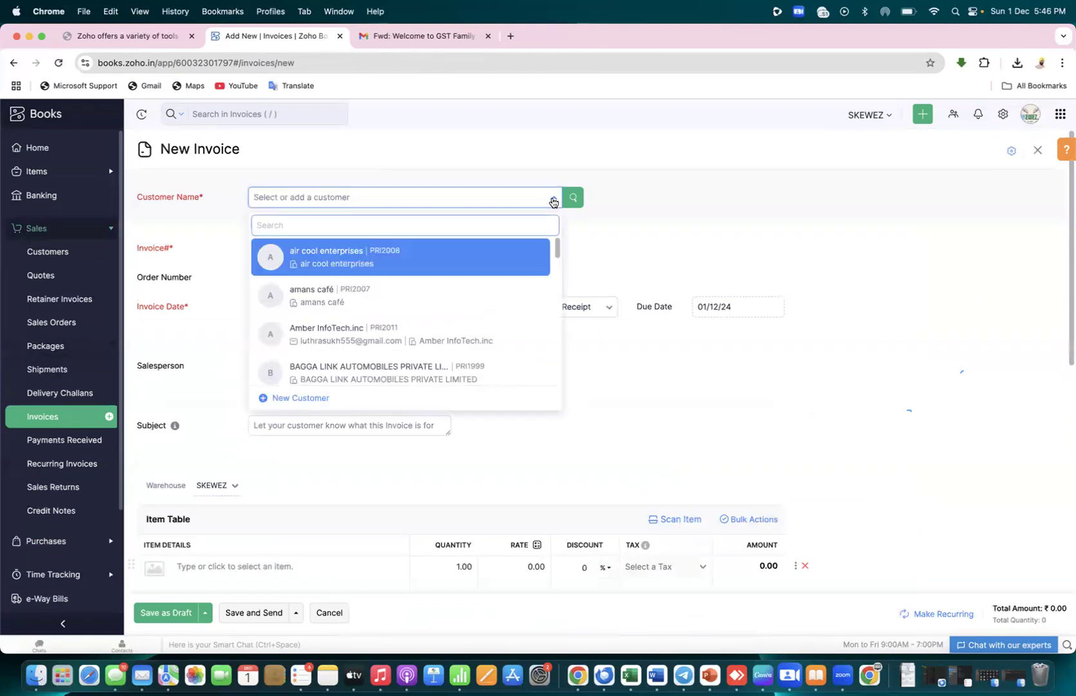
Clear the old customer name from cell A5 of the Excel notes workbook
key(ctrl+Right)
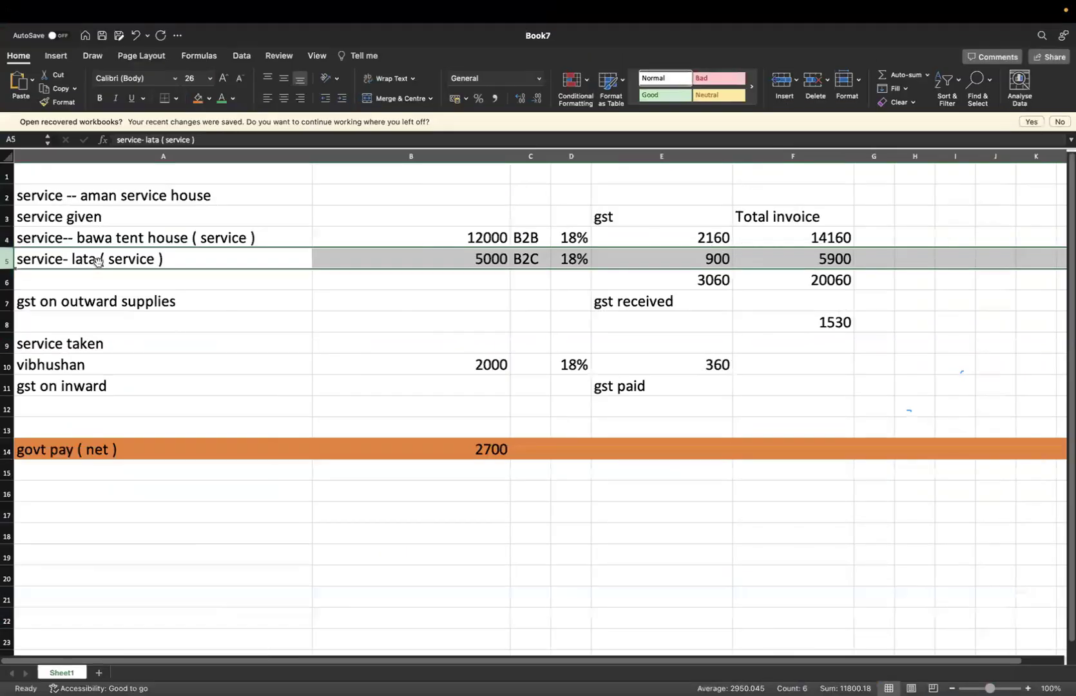
click(97, 260)
double_click(95, 259)
key(BackSpace)
key(BackSpace)
key(BackSpace)
key(BackSpace)
key(ctrl+Left)
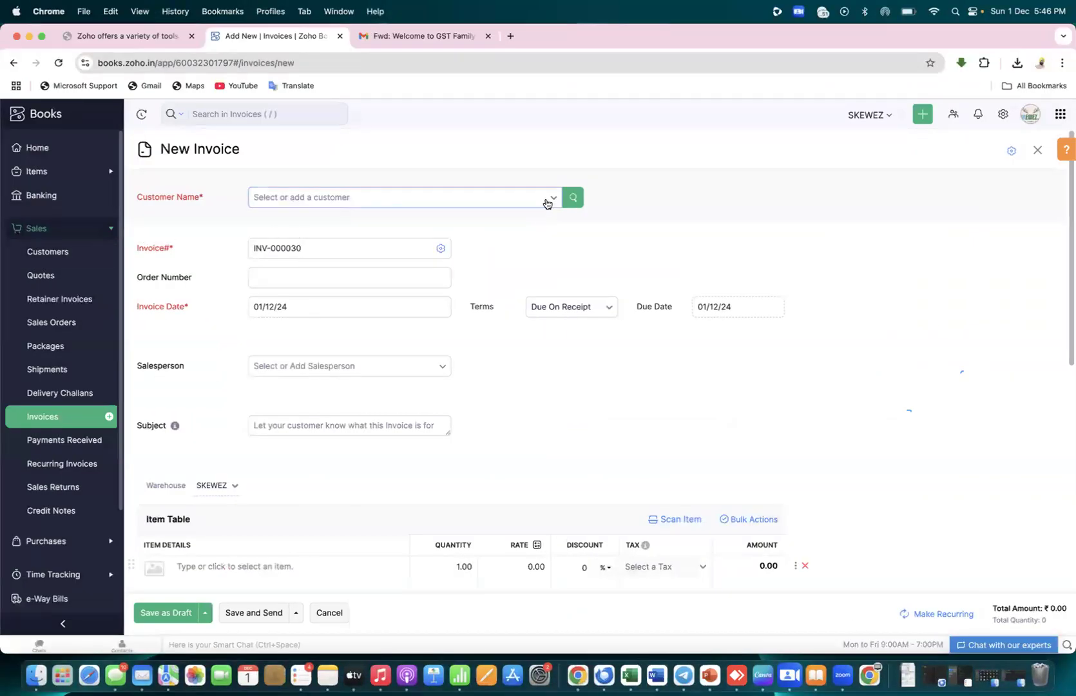
Note the new customer's name in cell A5 and select that customer for invoice INV-000030
click(546, 202)
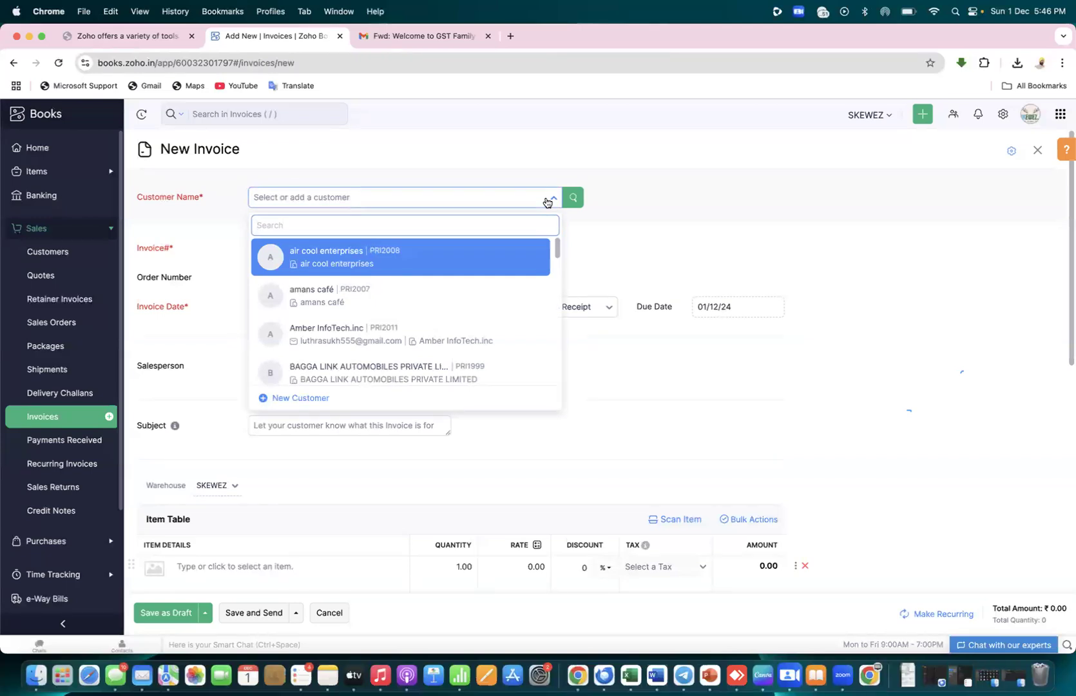
drag(558, 251, 558, 304)
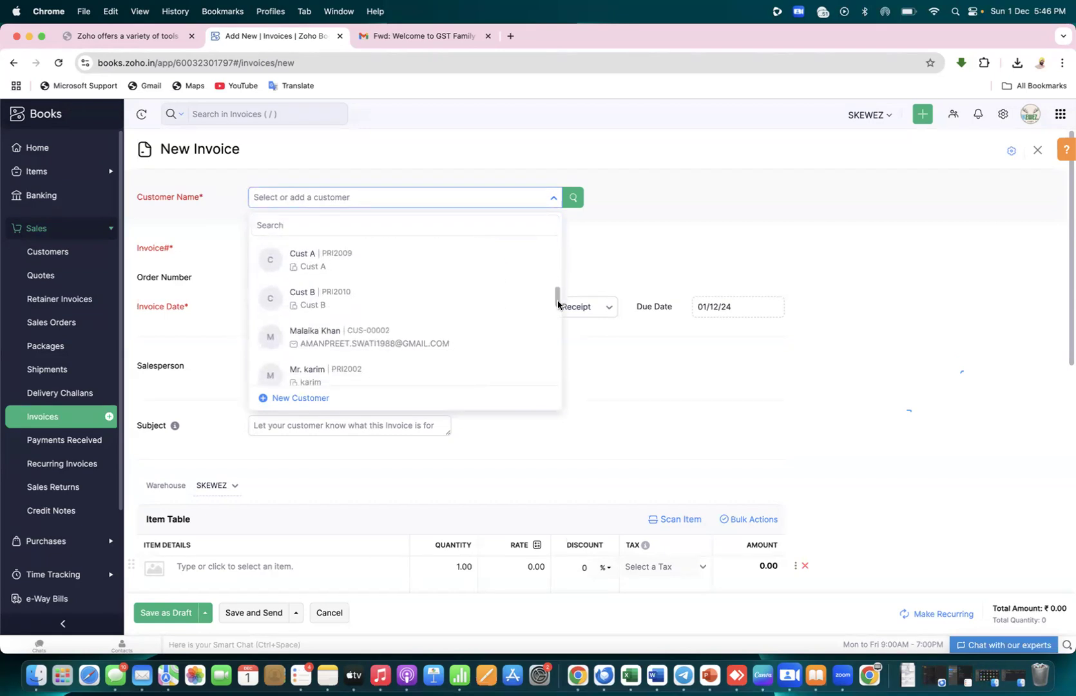
key(ctrl+Right)
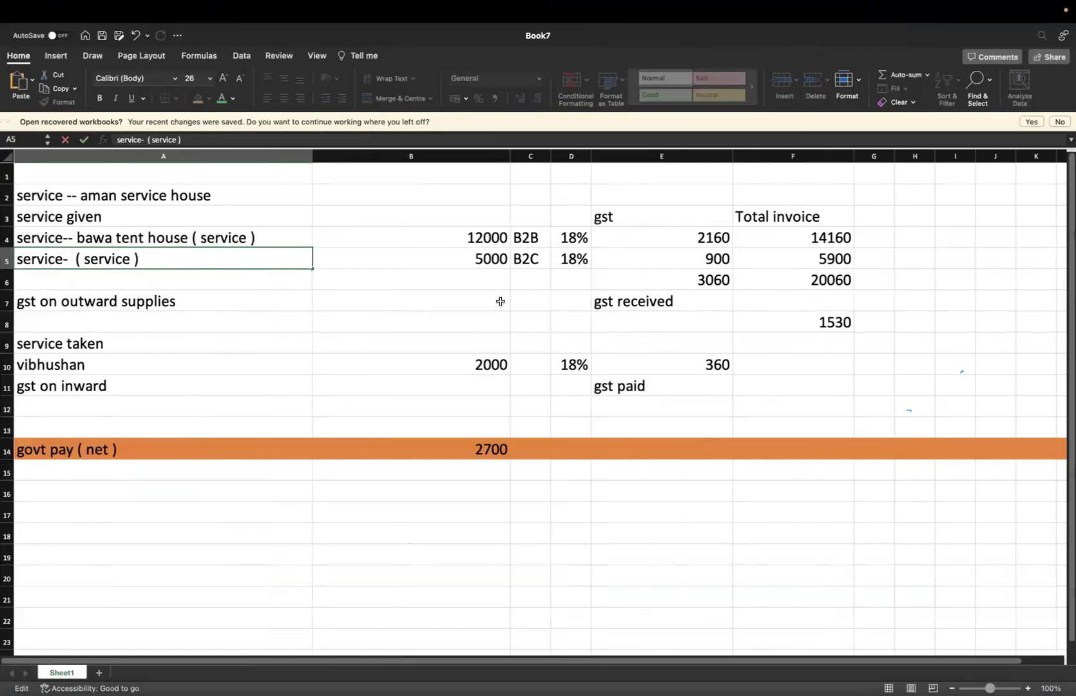
text(MALAIKA)
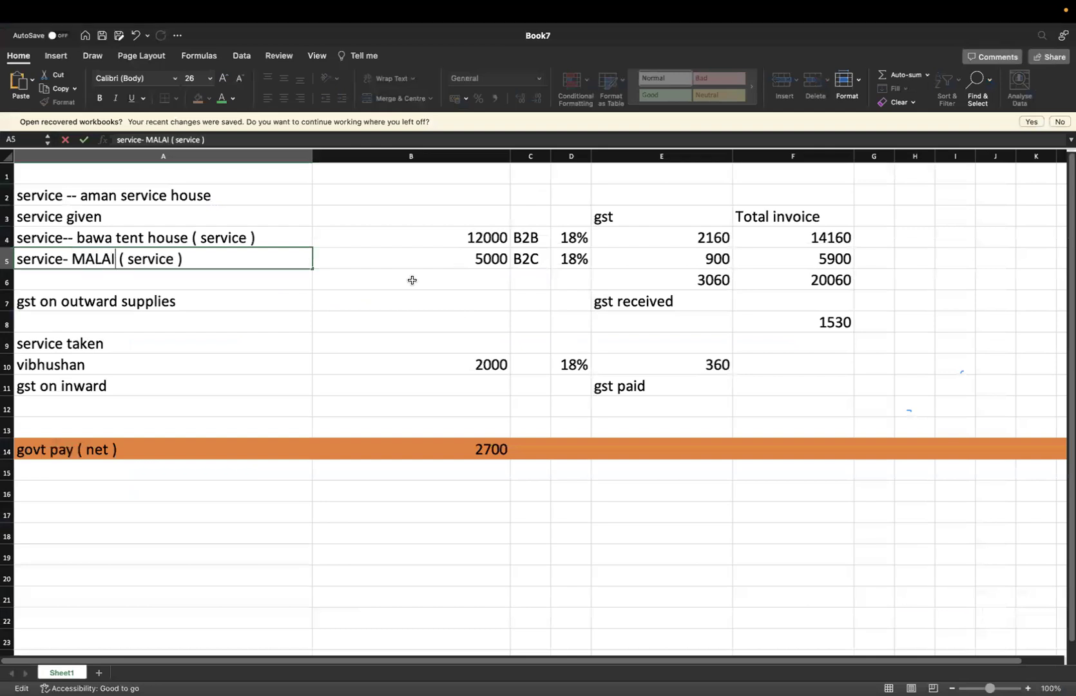
key(ctrl+Left)
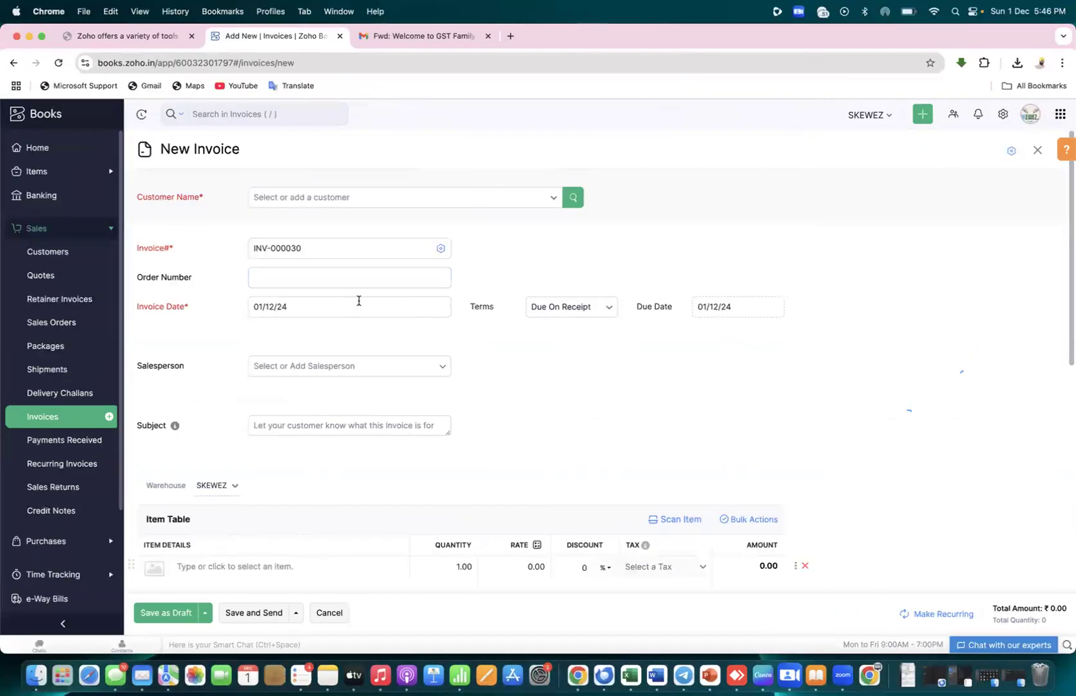
click(528, 199)
drag(555, 249, 564, 311)
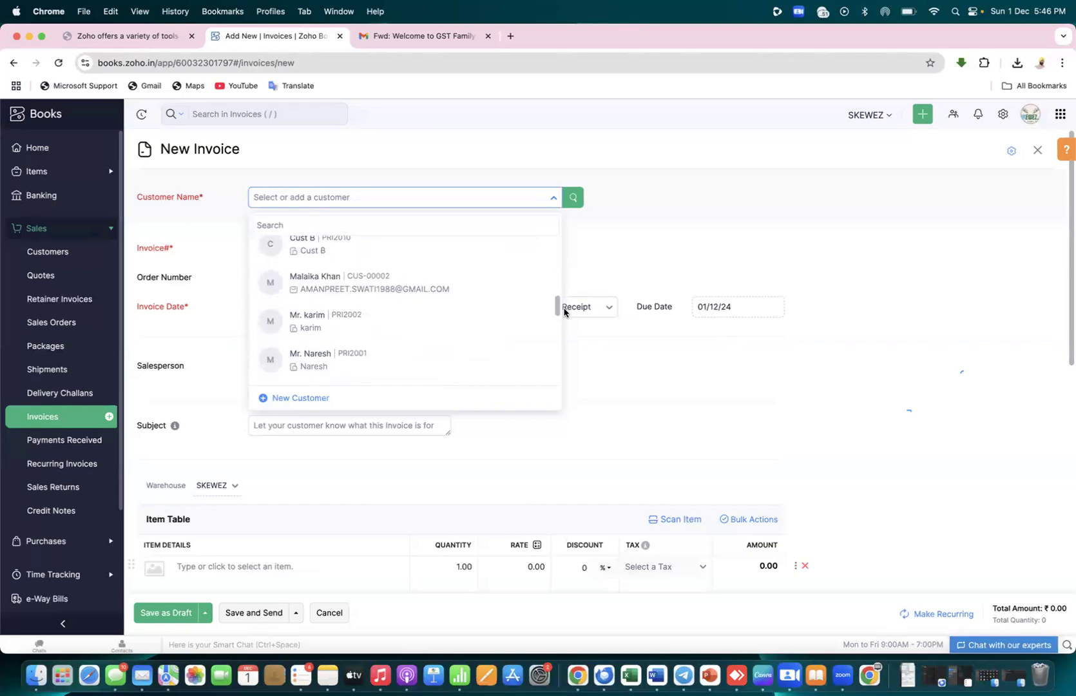
click(438, 284)
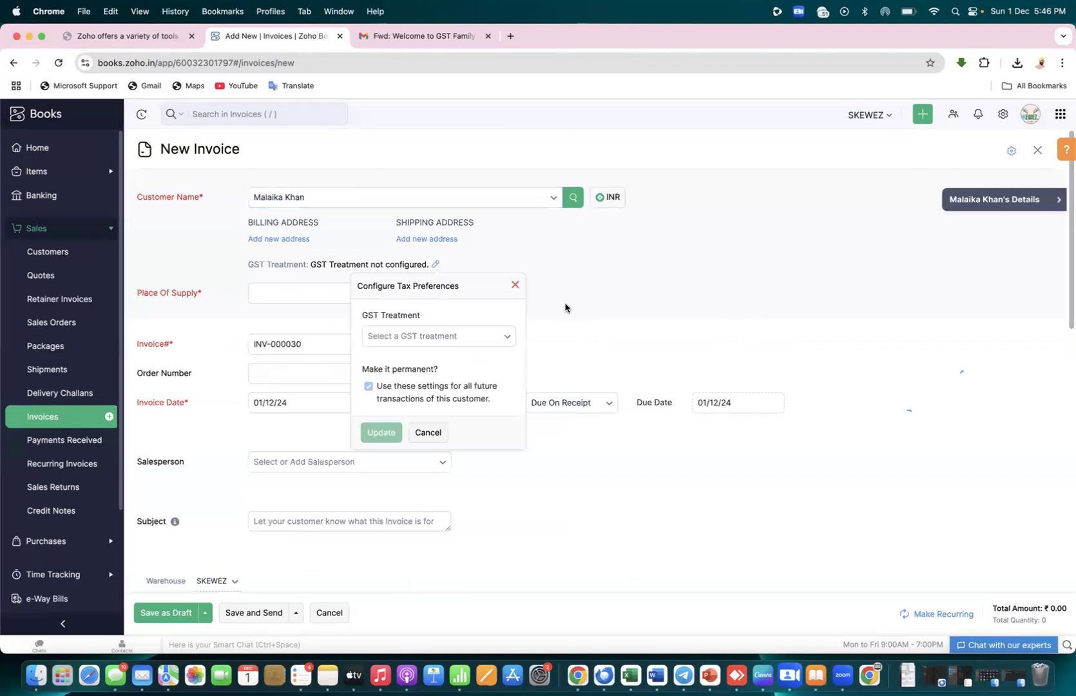
Choose Consumer as the customer's GST treatment and Update it for future transactions
drag(350, 286, 461, 287)
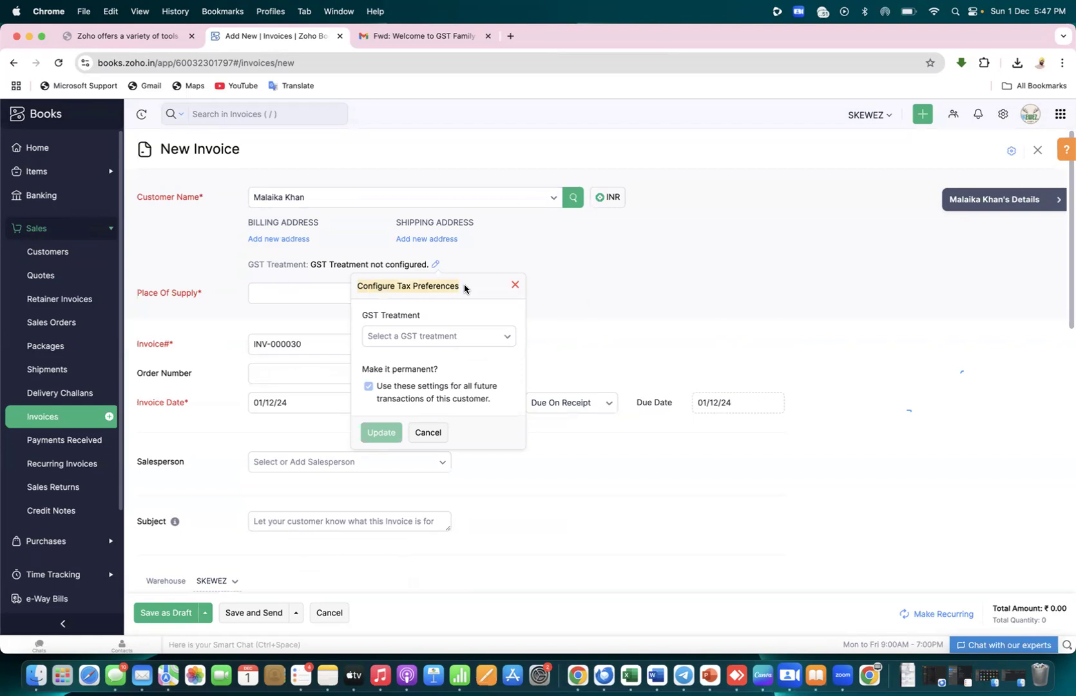
click(468, 337)
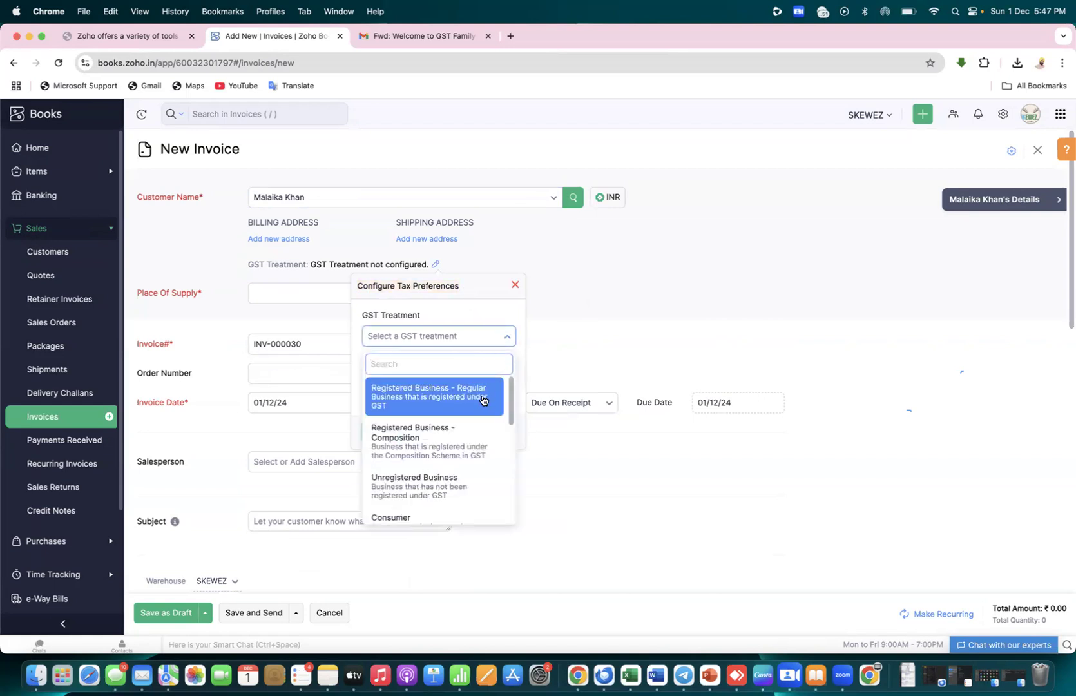
click(624, 340)
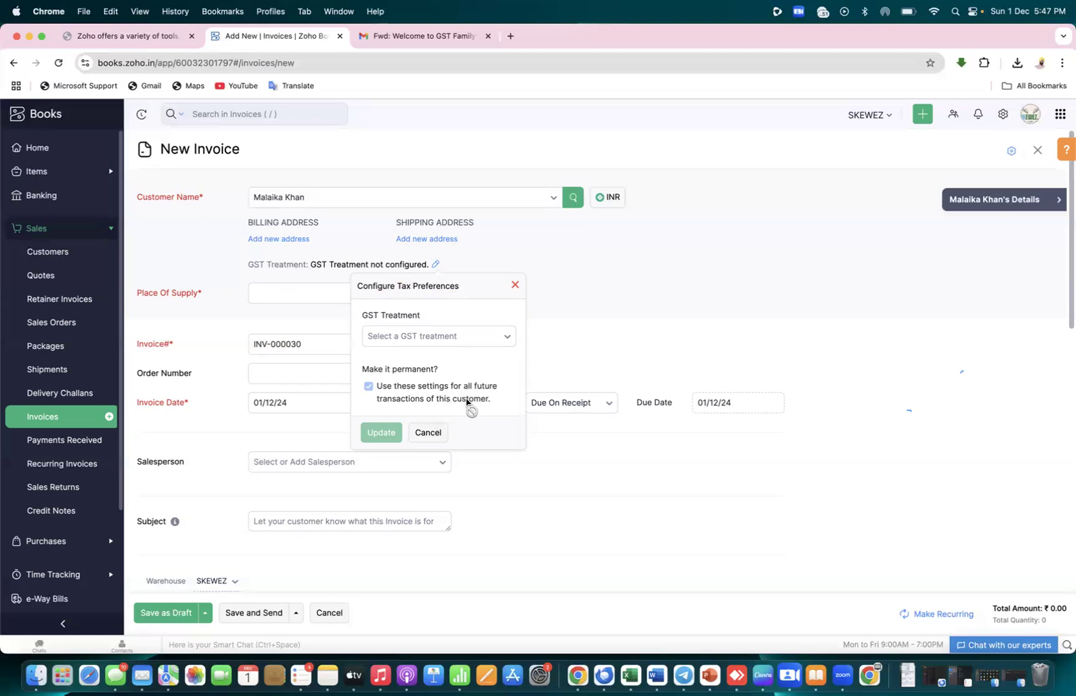
click(476, 338)
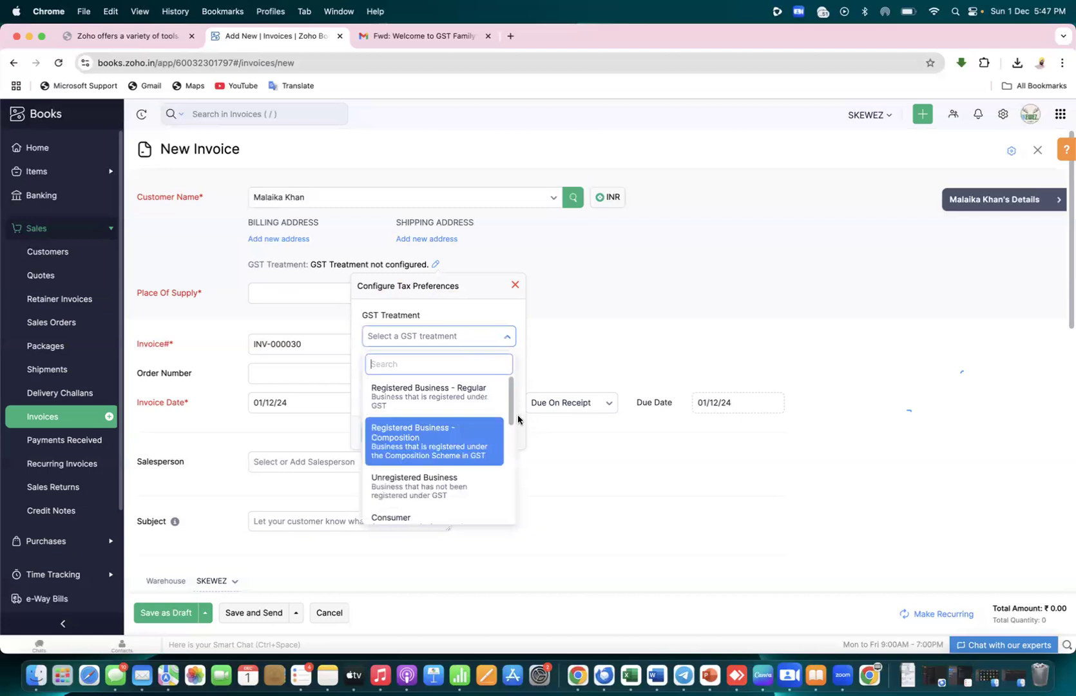
drag(510, 417, 511, 453)
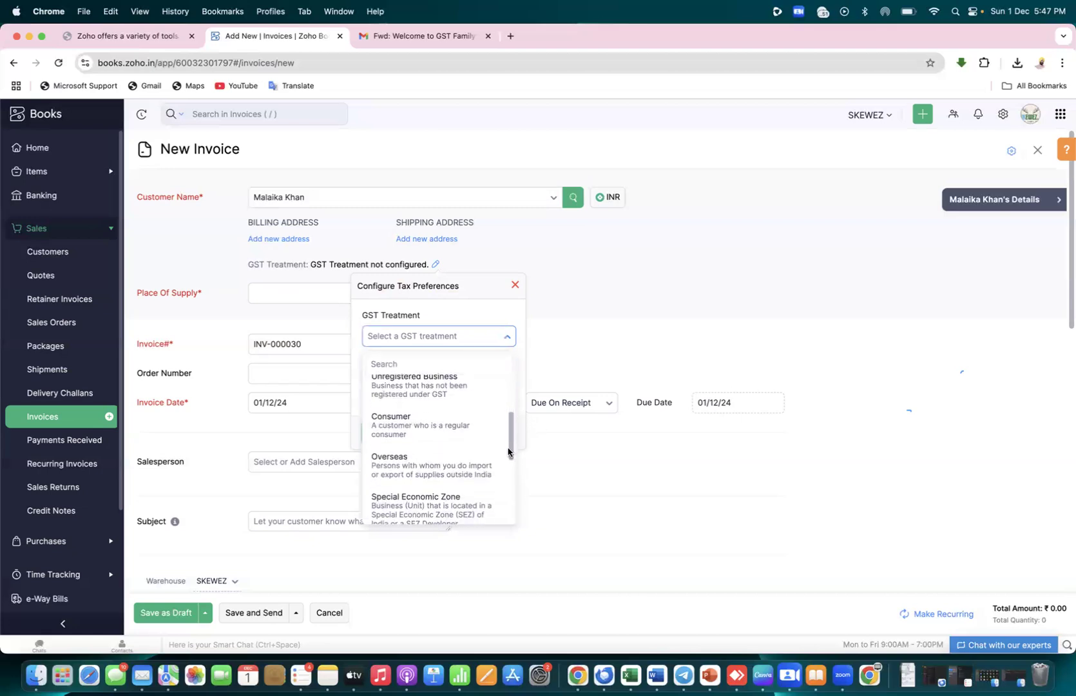
click(453, 429)
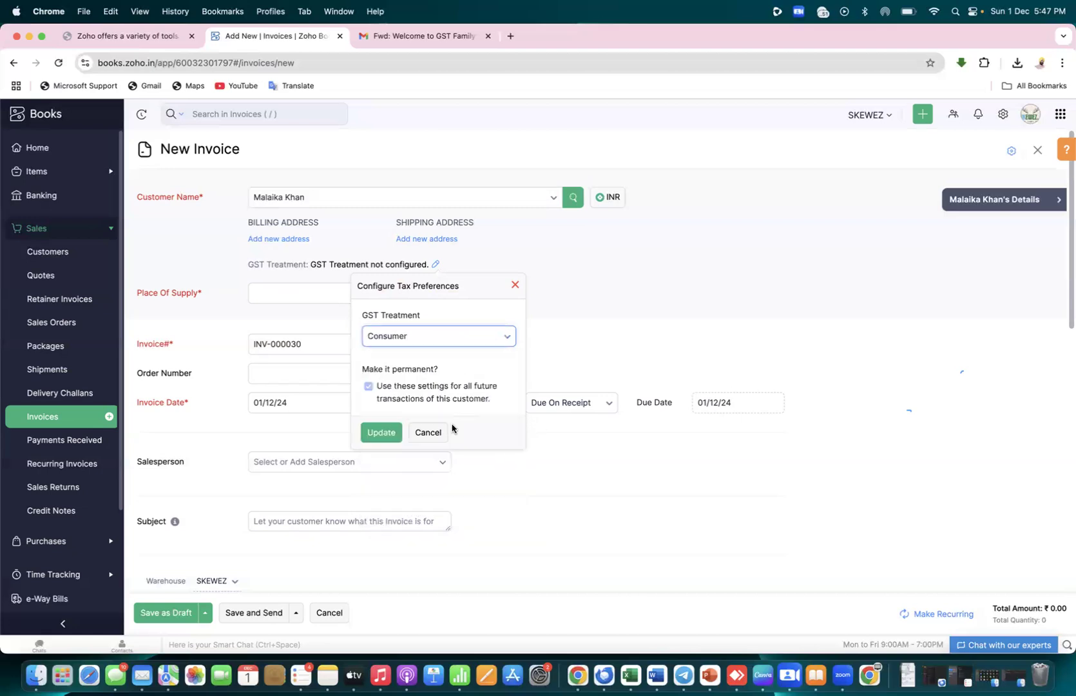
click(381, 434)
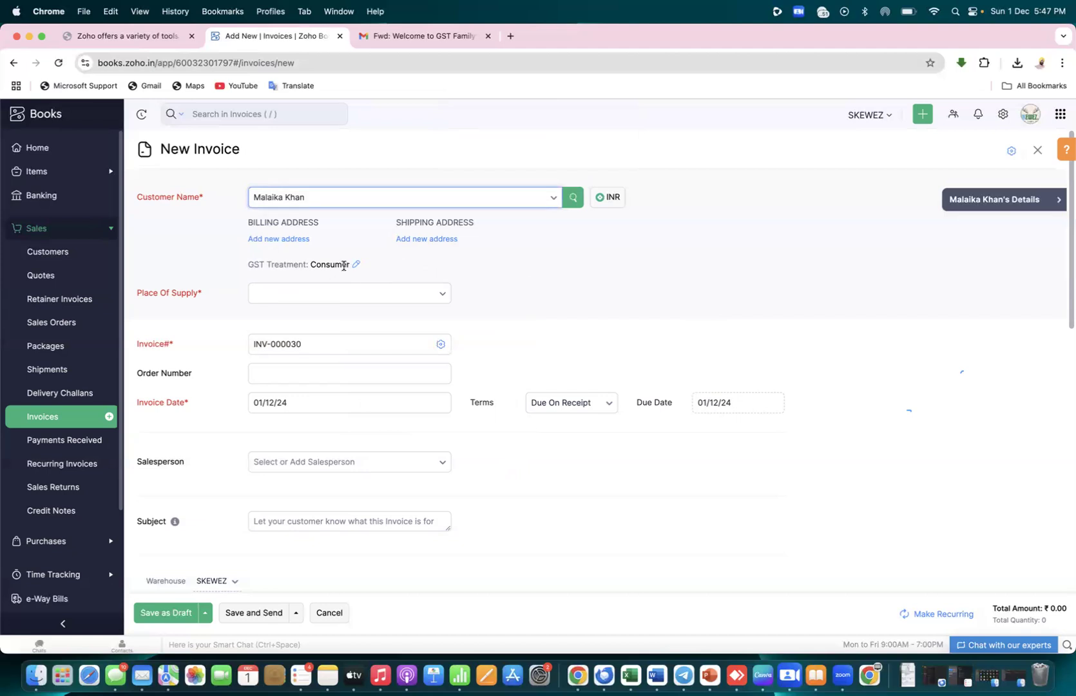
drag(348, 264, 308, 264)
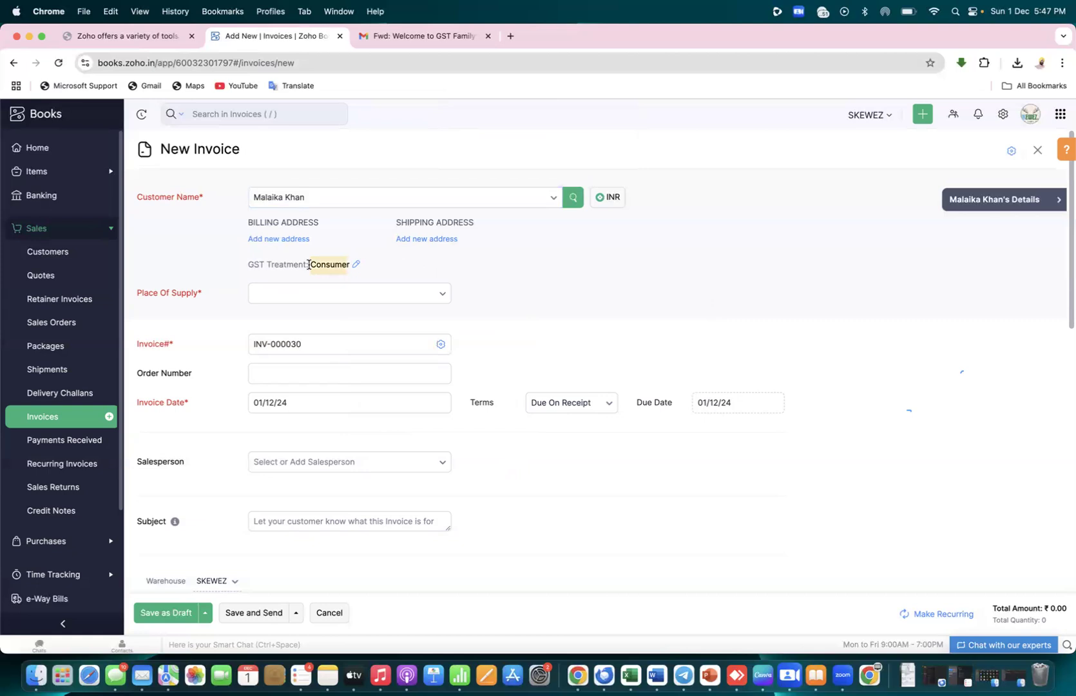
Search for and pick [PB] - Punjab as the invoice's place of supply
click(607, 257)
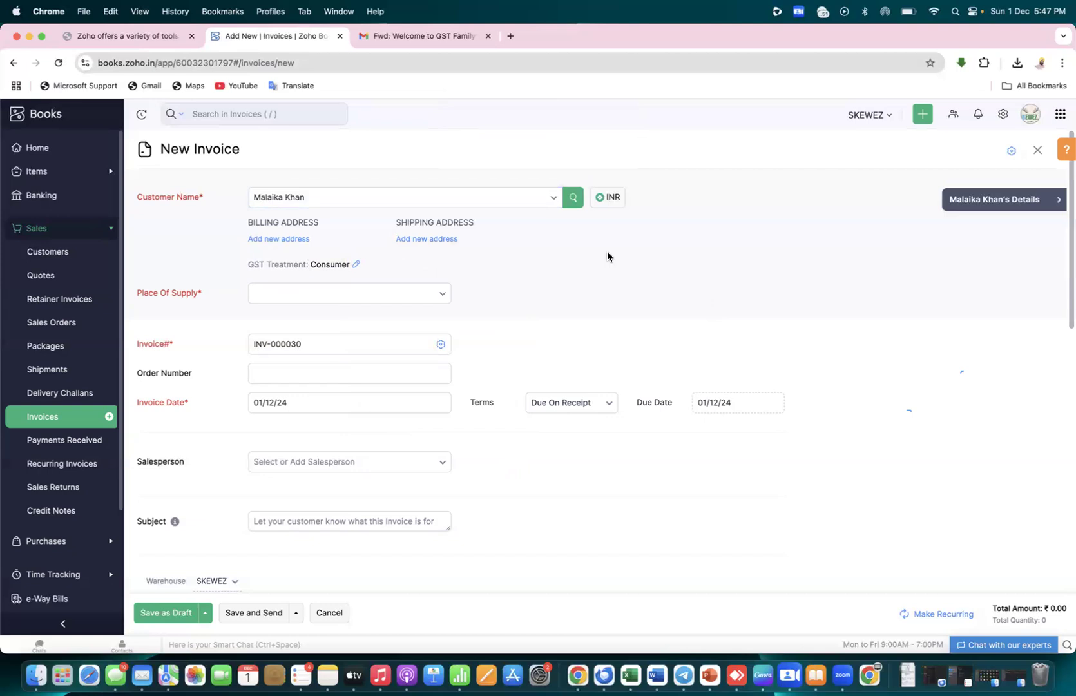
click(435, 297)
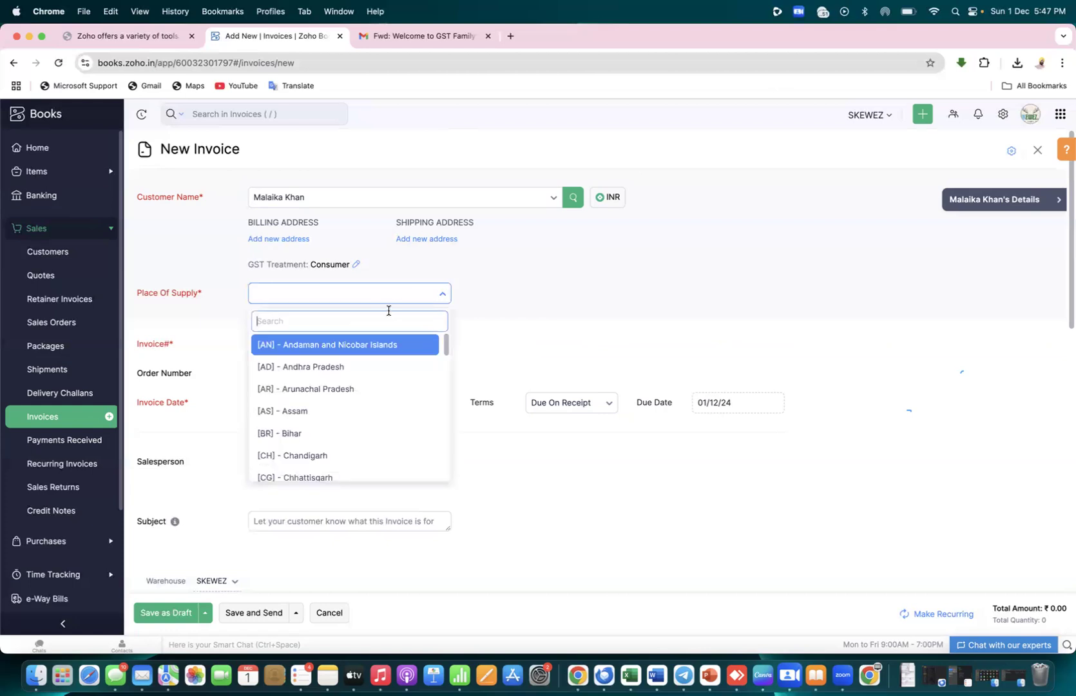
text(PUNJAB)
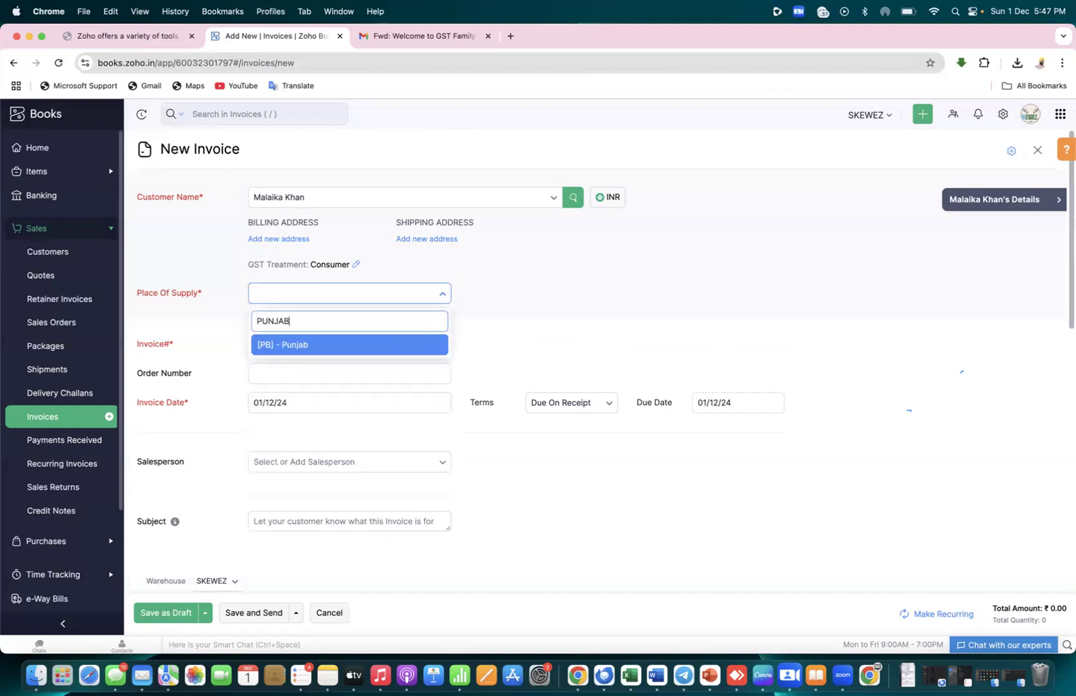
click(375, 343)
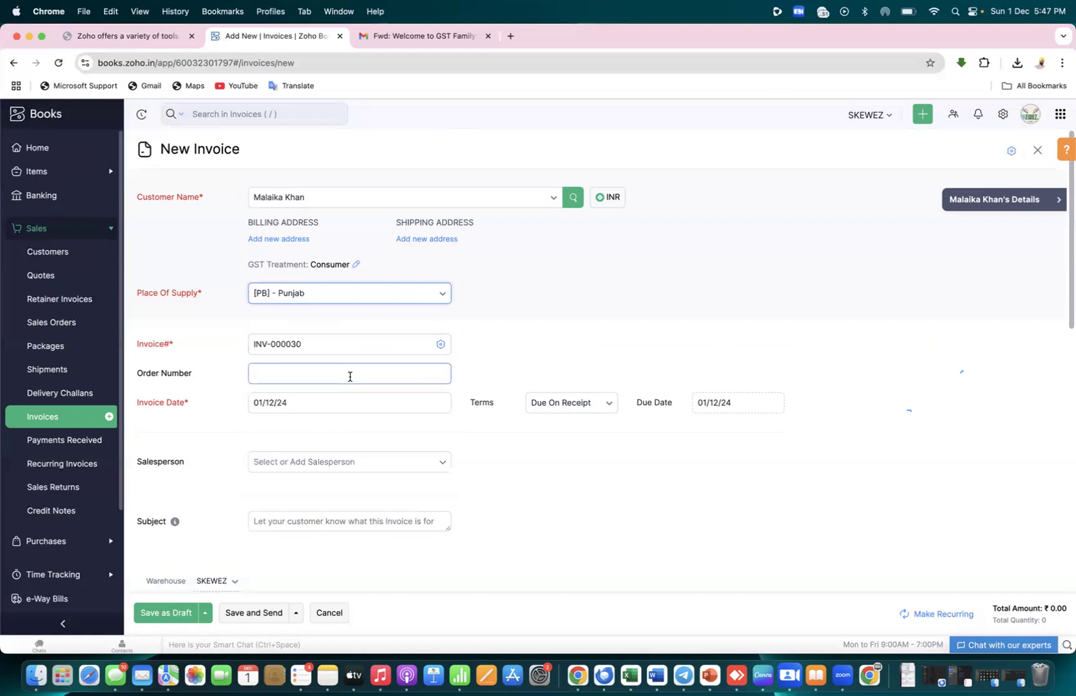
drag(1067, 321, 1069, 493)
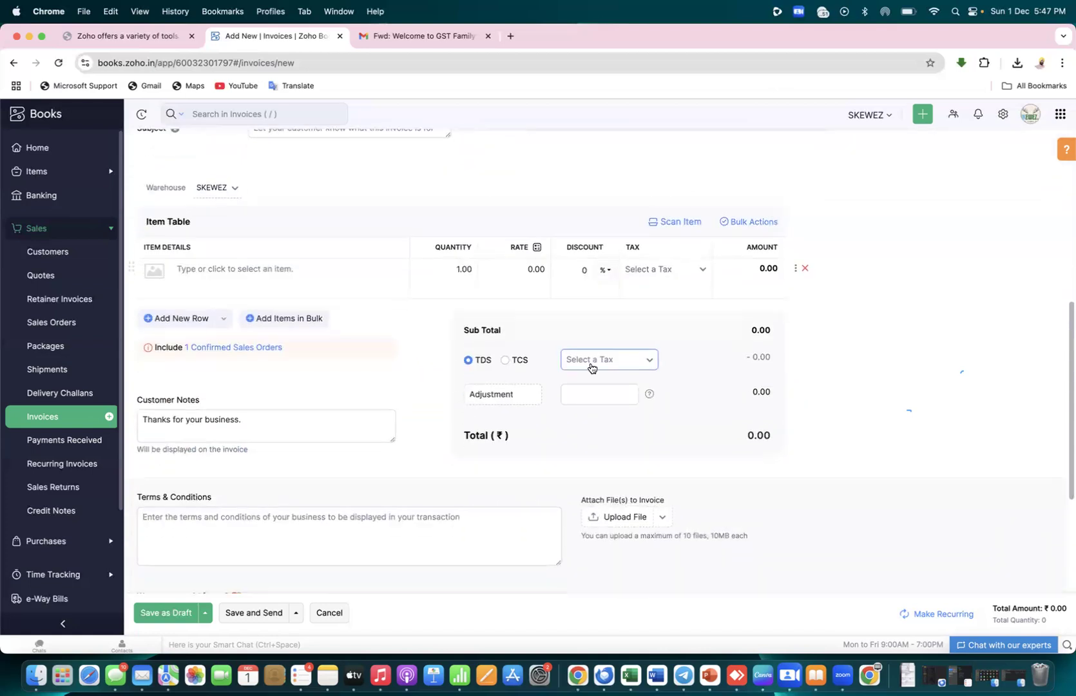
Add the SERVICE item to the first invoice row and clear its 12000 rate
click(323, 270)
text(SERV)
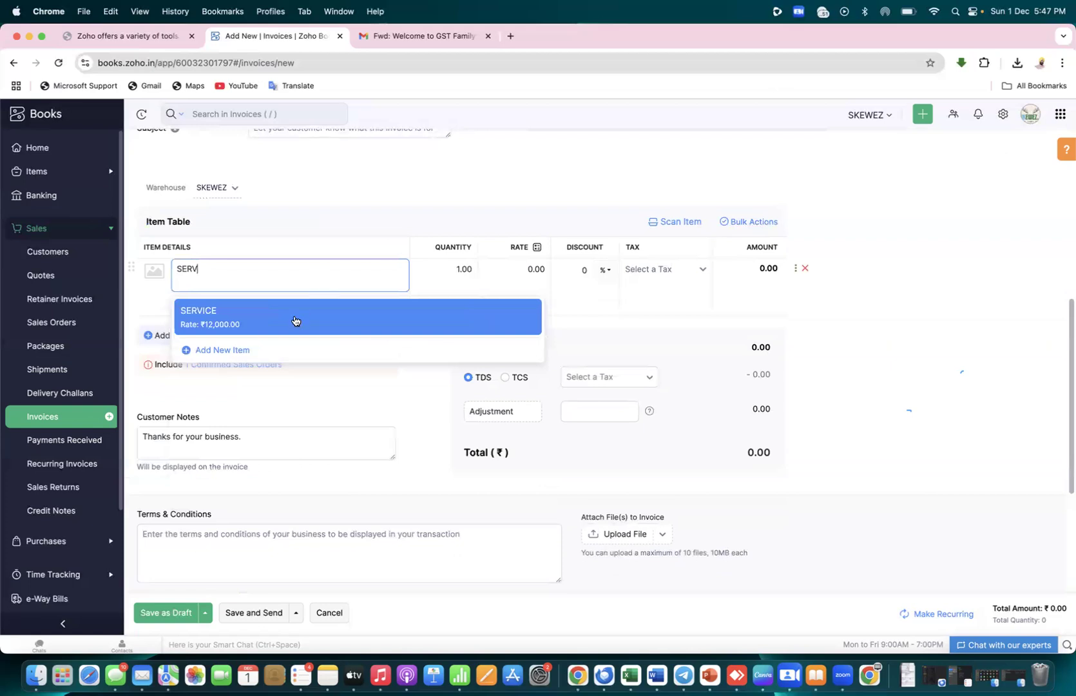
click(295, 319)
click(544, 271)
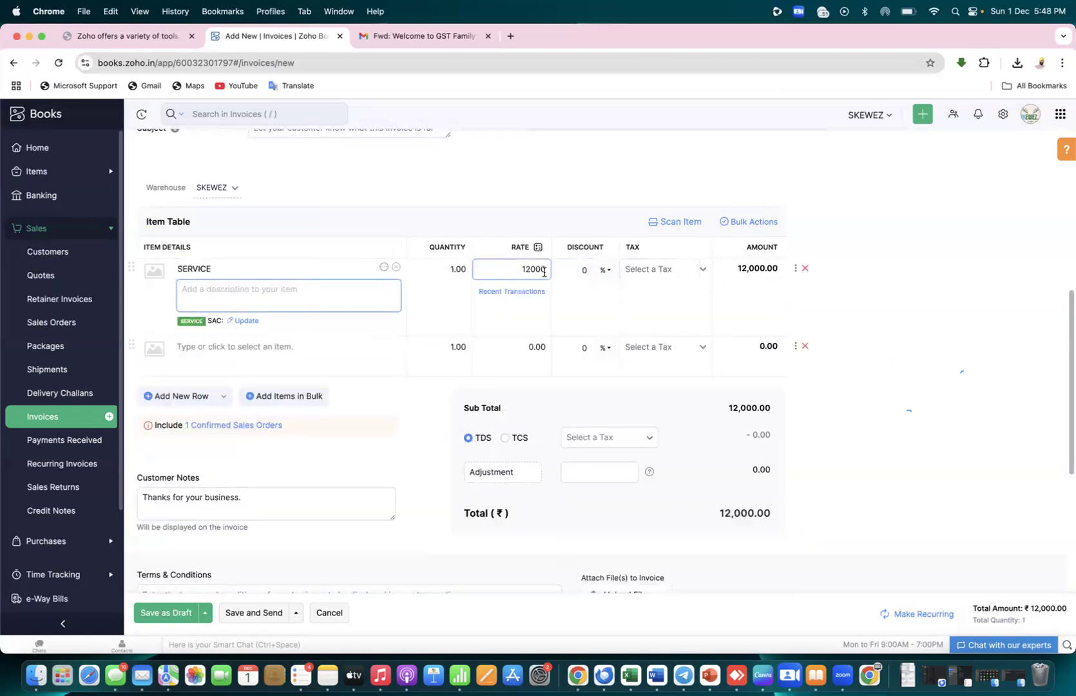
key(BackSpace)
key(BackSpace)
key(BackSpace)
key(BackSpace)
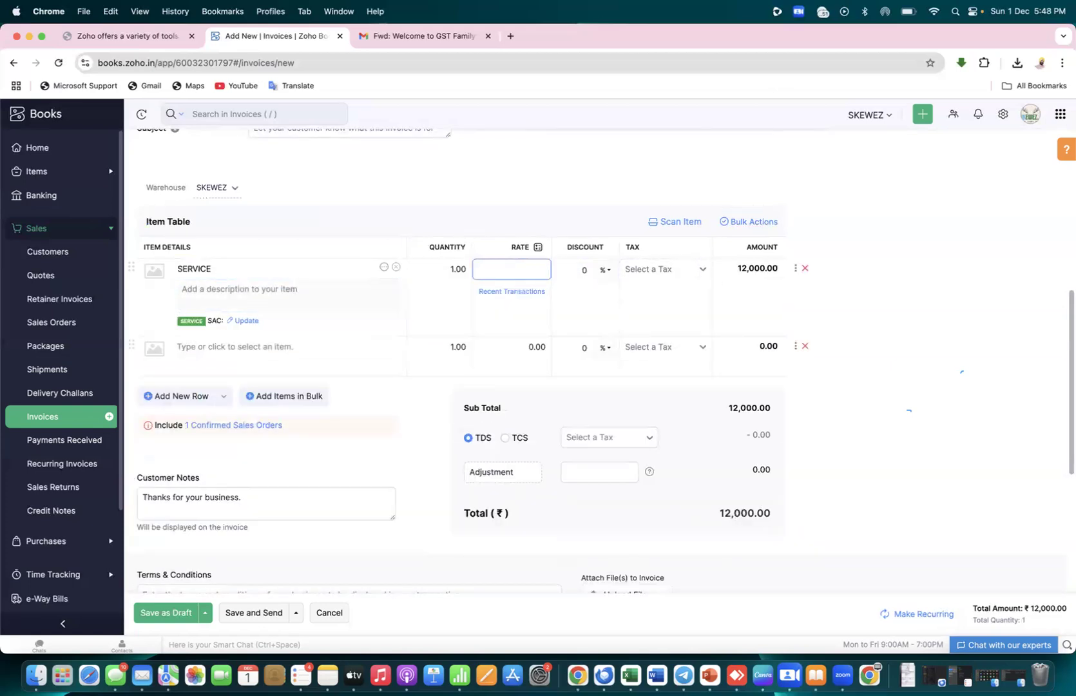
click(851, 314)
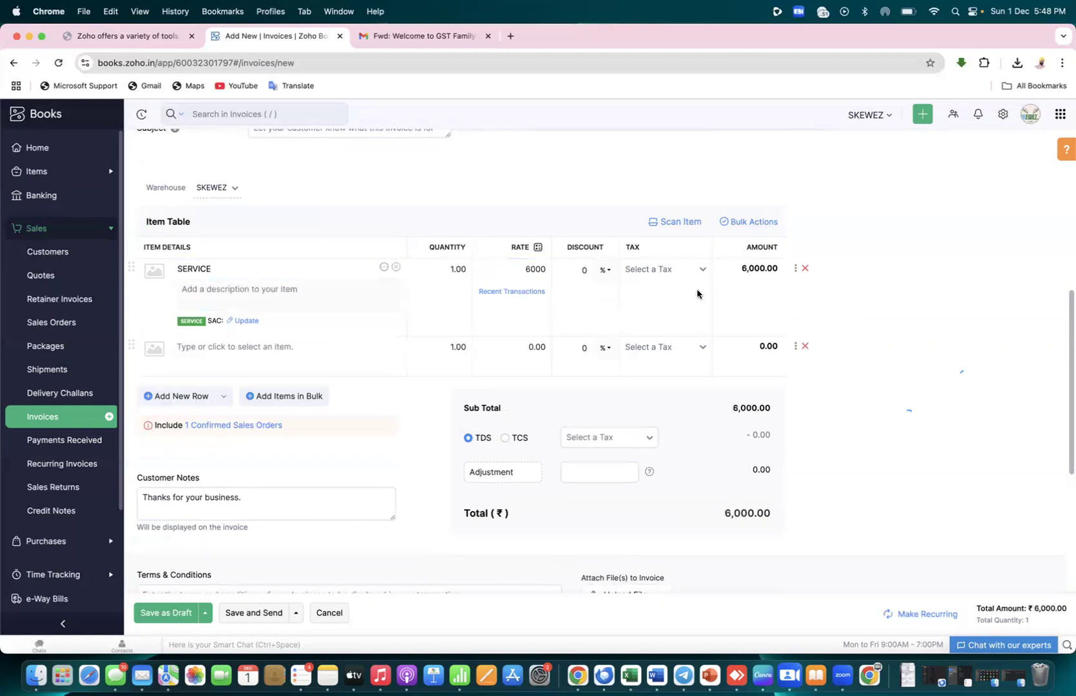
Check the spreadsheet GST notes and correct the SERVICE rate to 5000
click(703, 271)
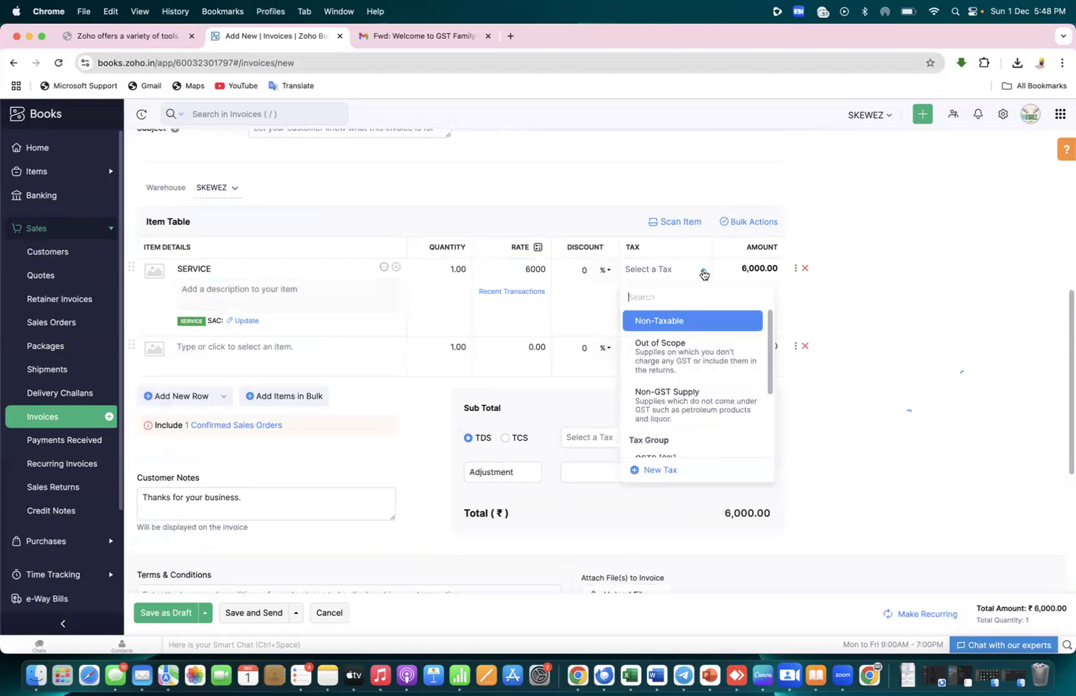
click(771, 372)
drag(771, 372, 771, 403)
key(super+Tab)
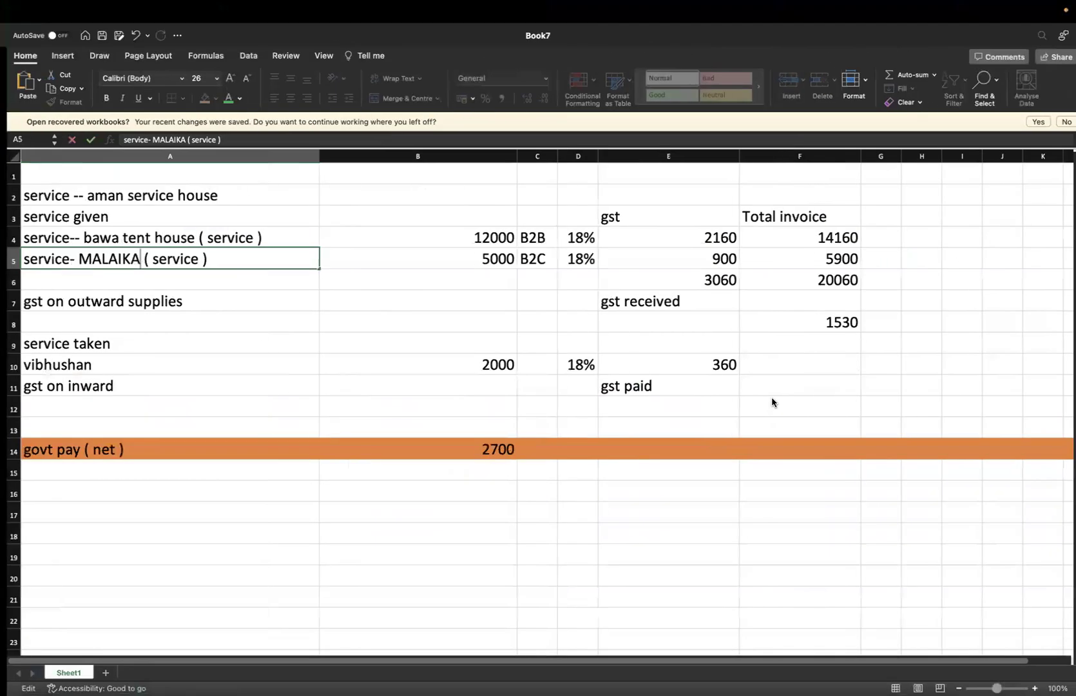
key(super+Tab)
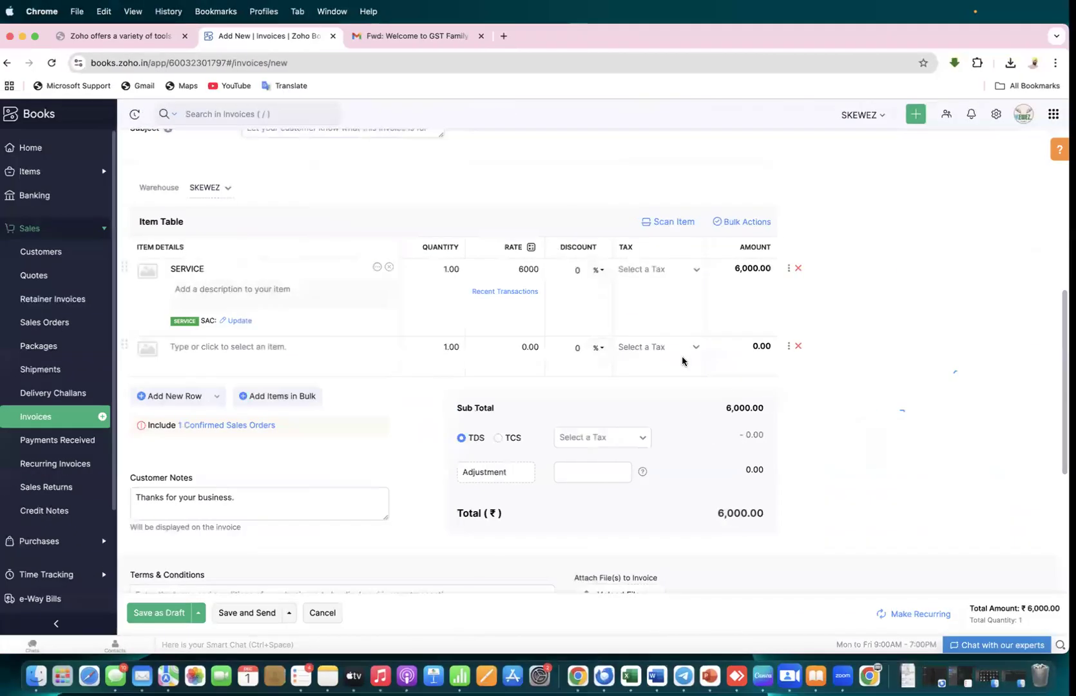
click(529, 269)
key(BackSpace)
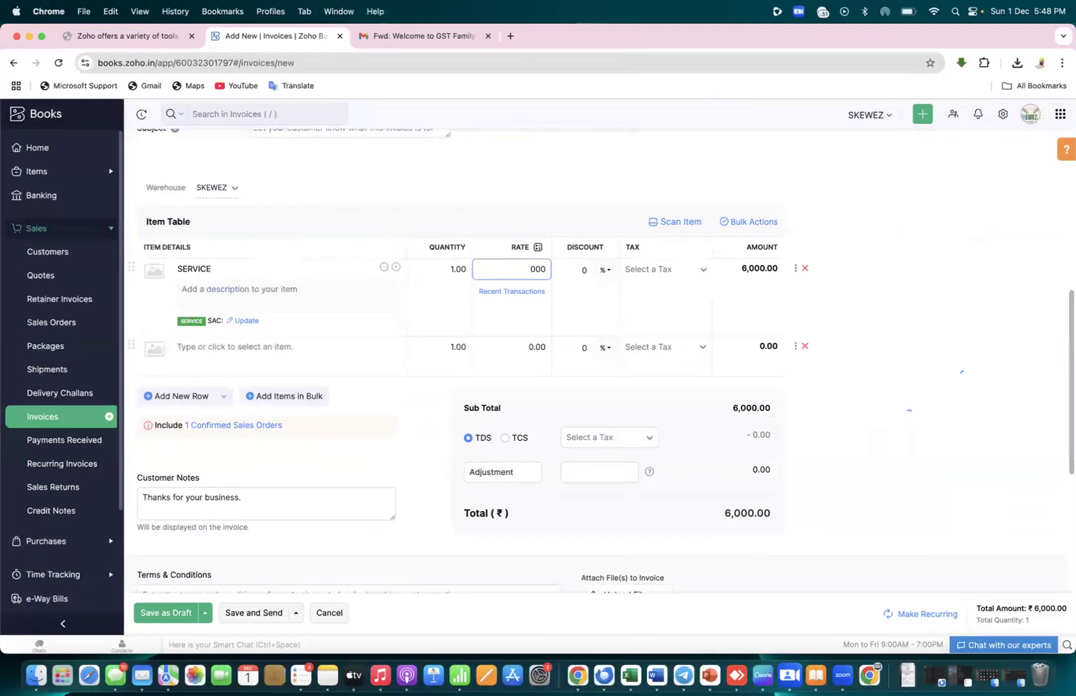
key(super+Tab)
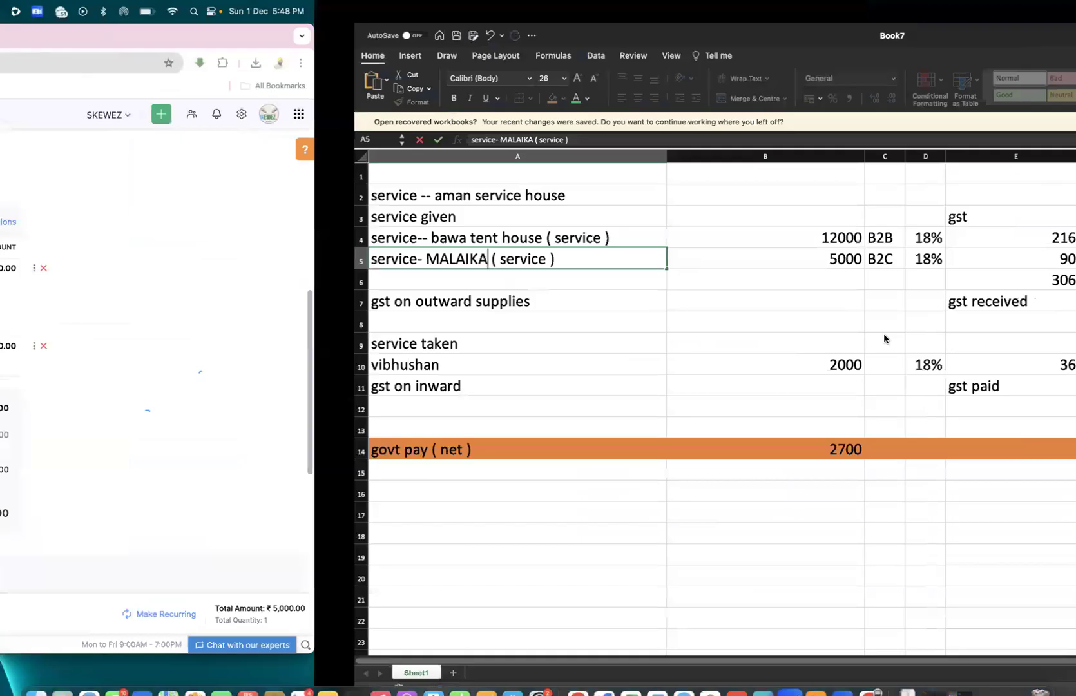
key(super+Tab)
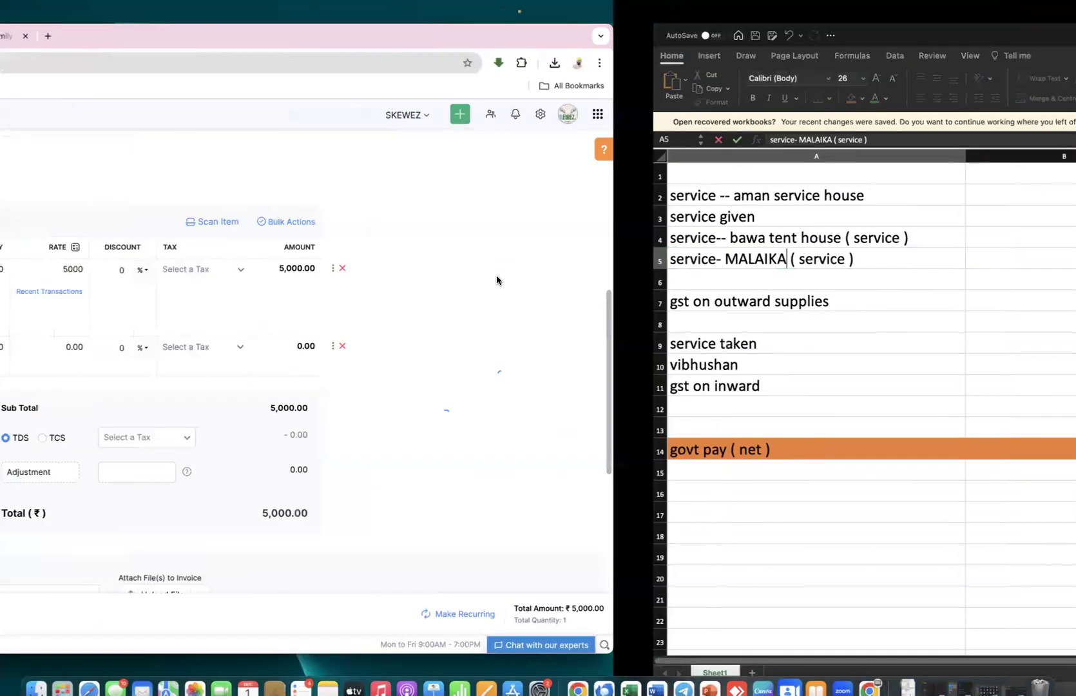
Apply GST18 [18%] to the SERVICE line, totalling ₹5,900.00, and attempt Save and Send
click(701, 274)
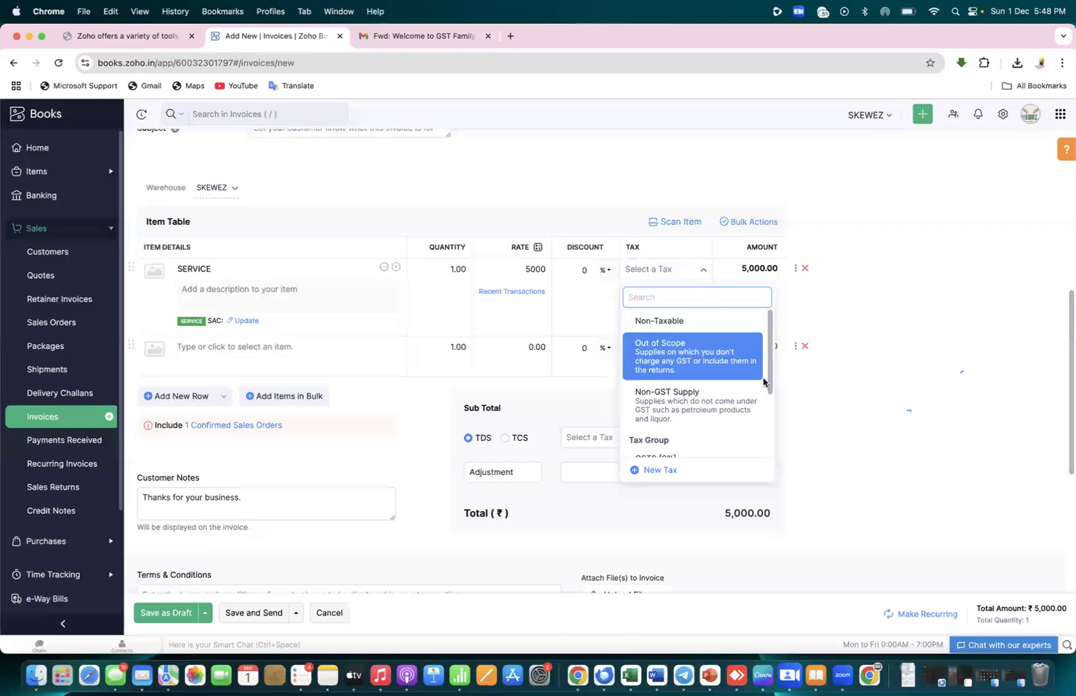
drag(769, 378, 768, 442)
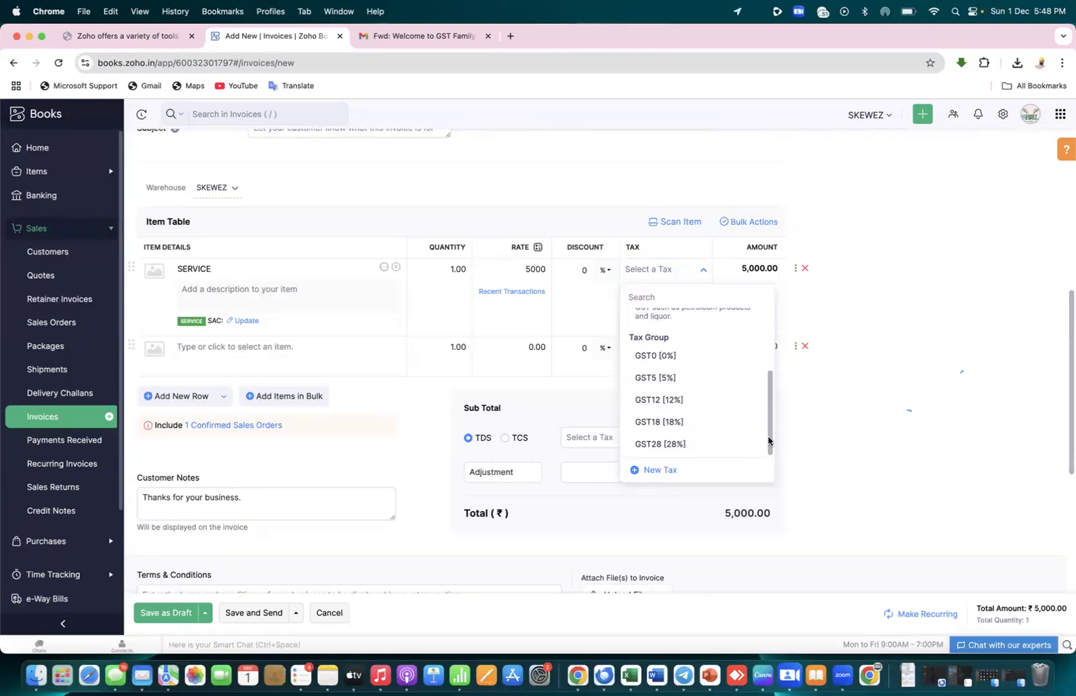
click(668, 421)
click(898, 293)
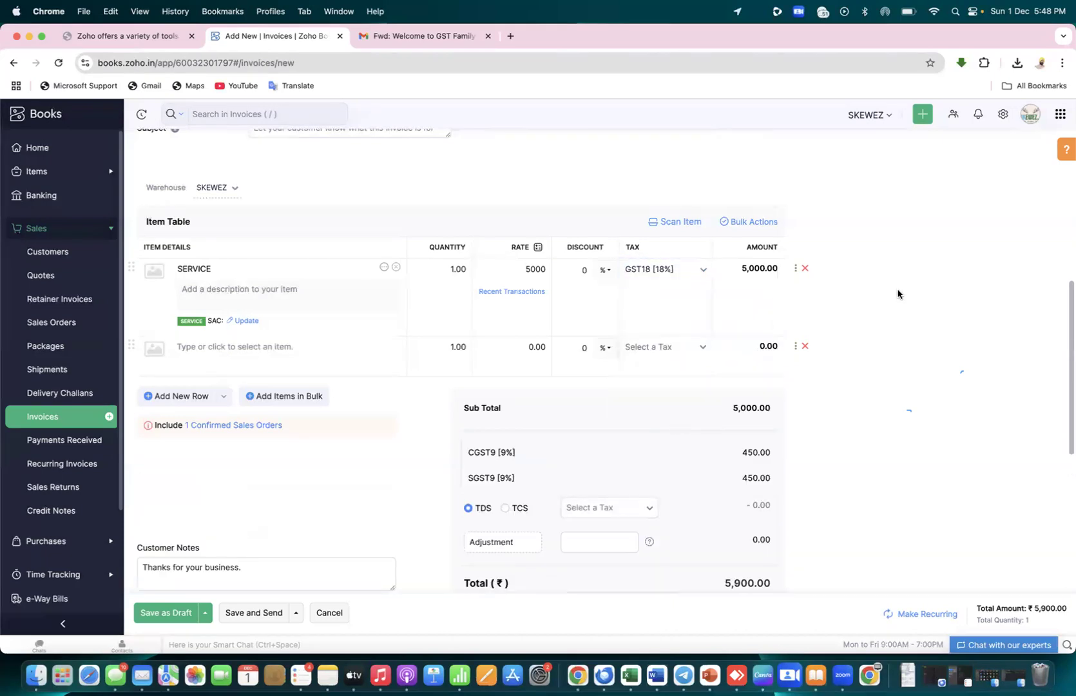
drag(1069, 293, 1067, 436)
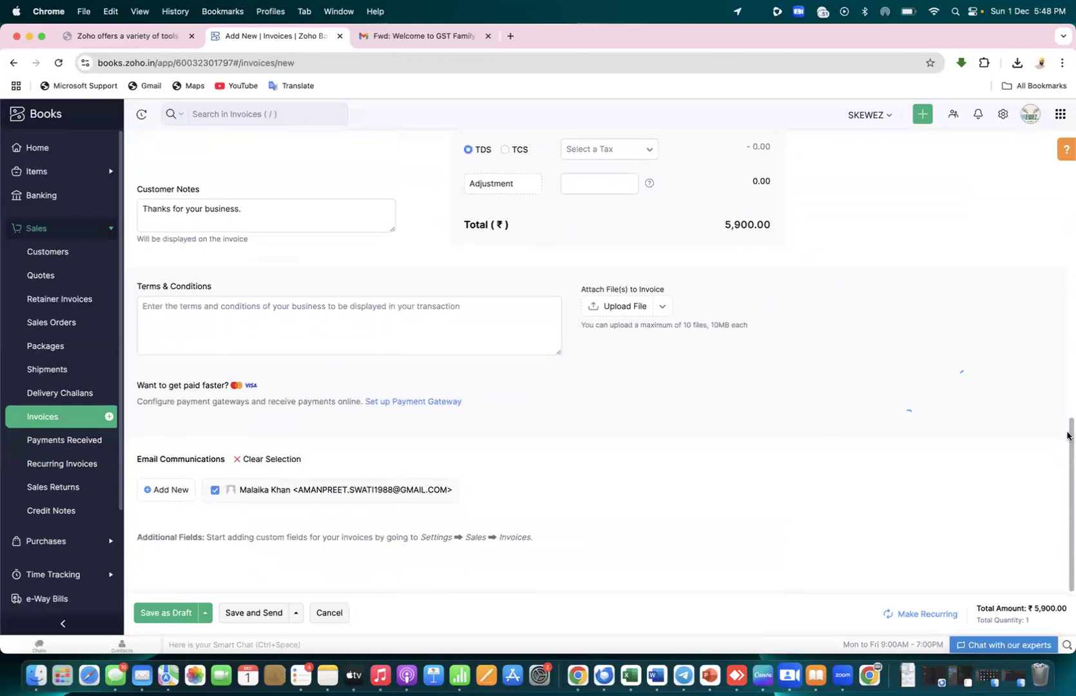
click(237, 612)
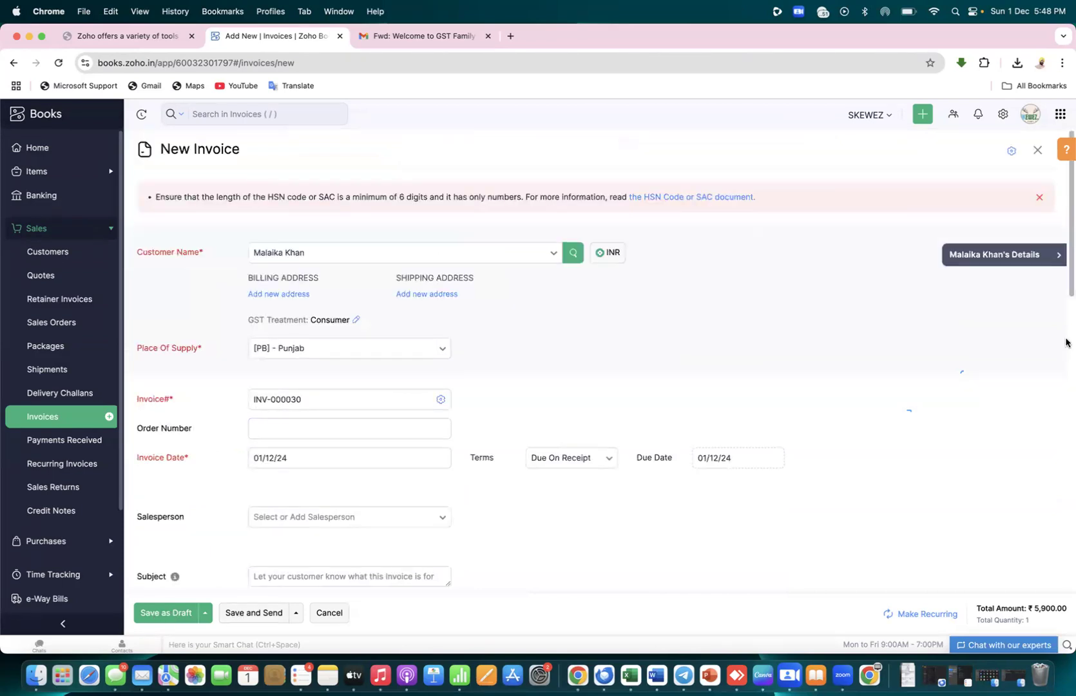
drag(1069, 291, 1066, 480)
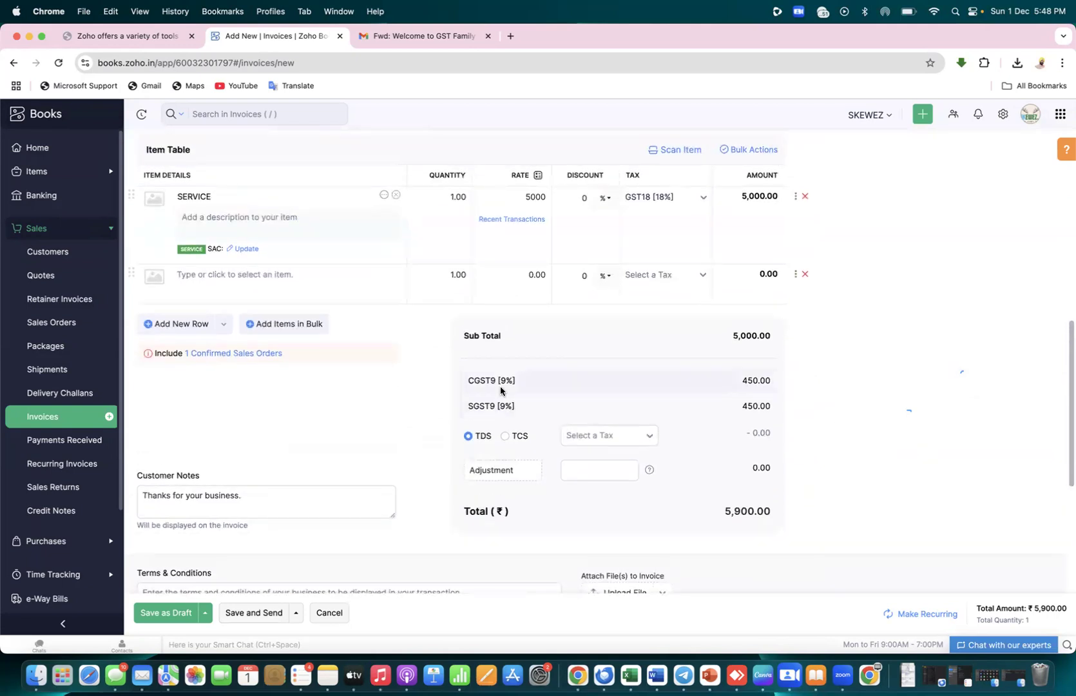
Give the SERVICE item SAC code 678543, then Save and Send the invoice
click(244, 249)
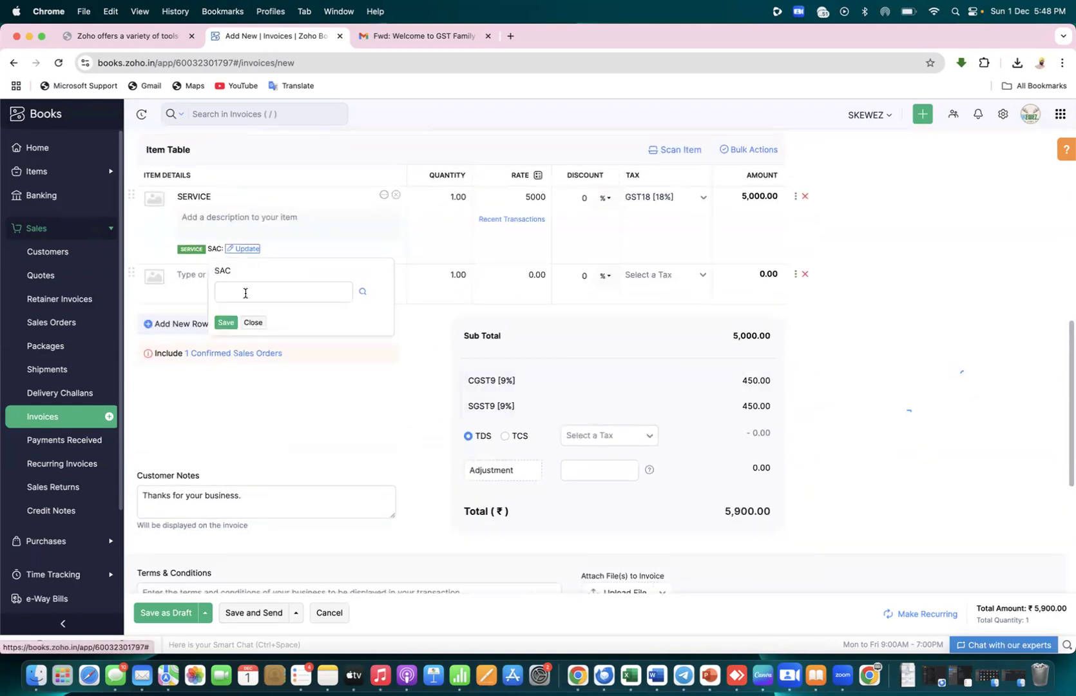
text(543)
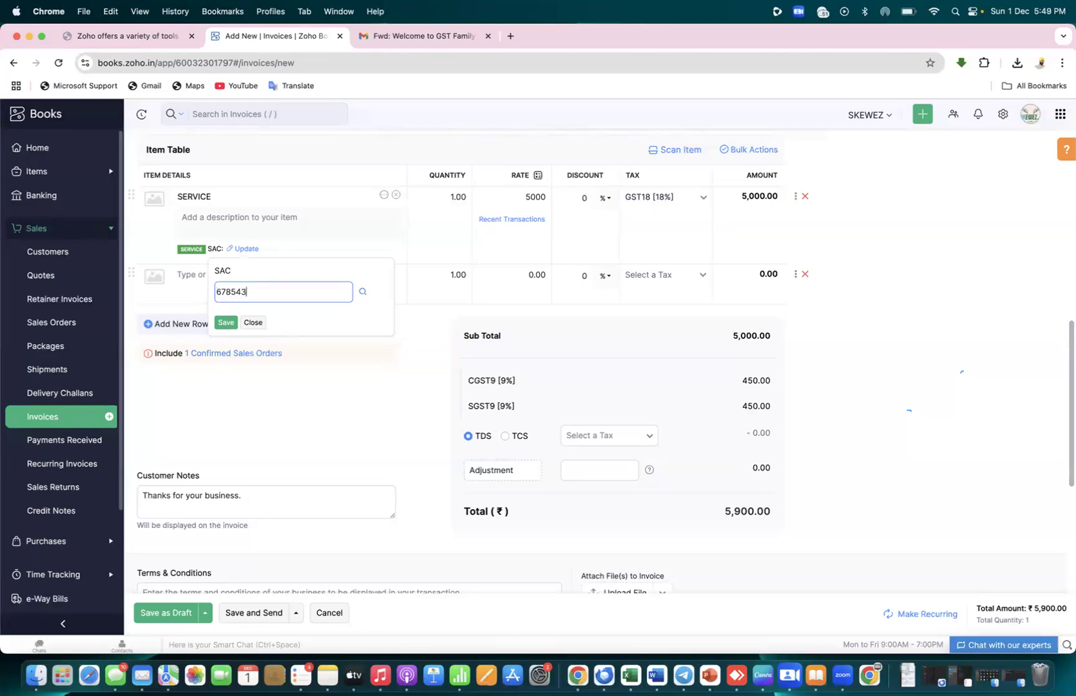
click(220, 323)
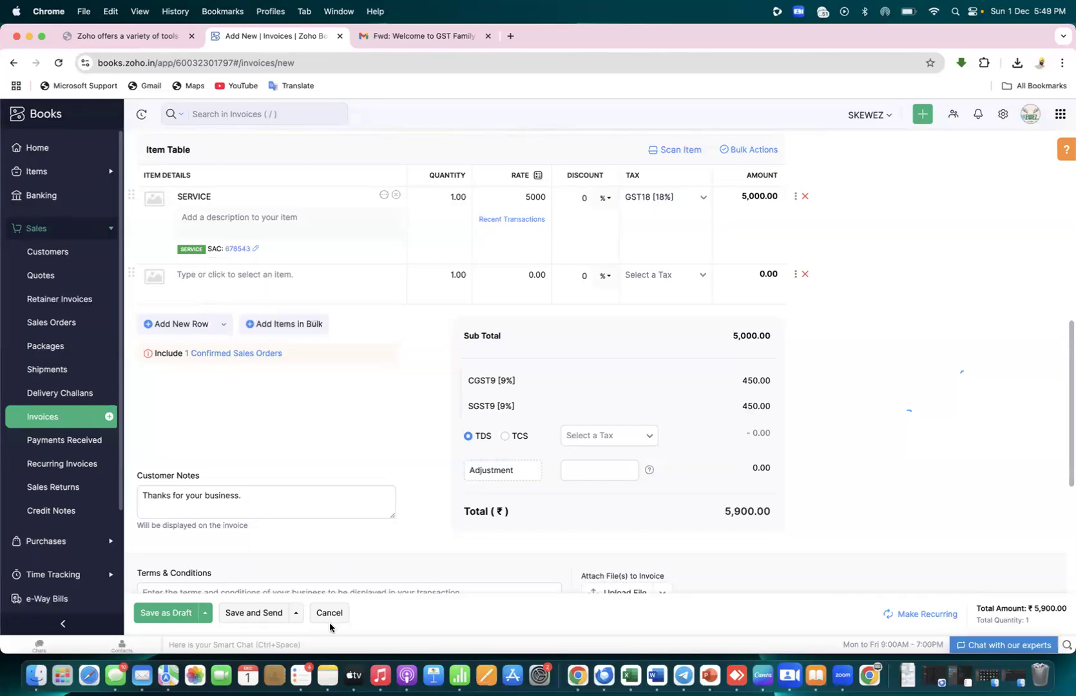
click(236, 617)
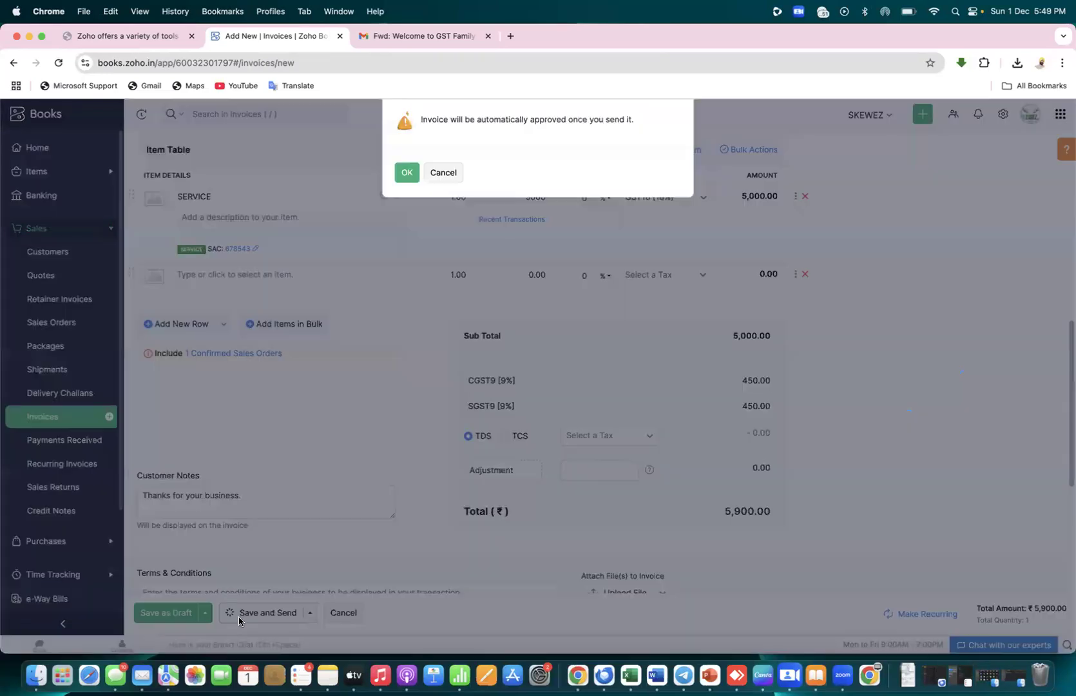
Accept auto-approval, review INV-000030 (₹5,900.00) in the invoice list, and go to Reports
click(404, 173)
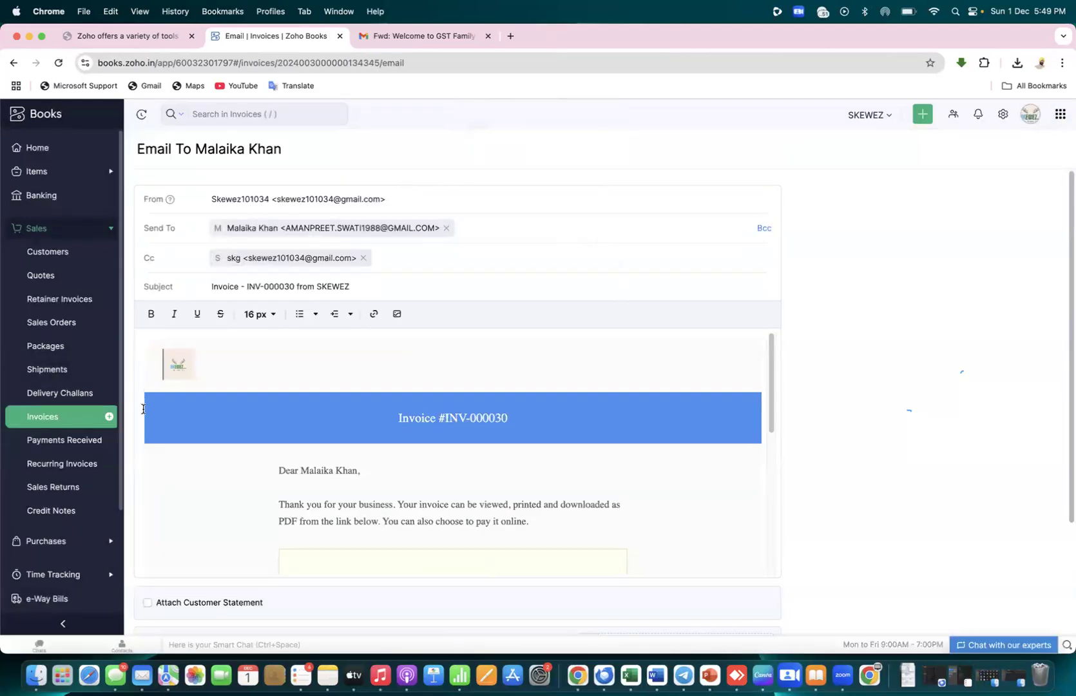
click(55, 421)
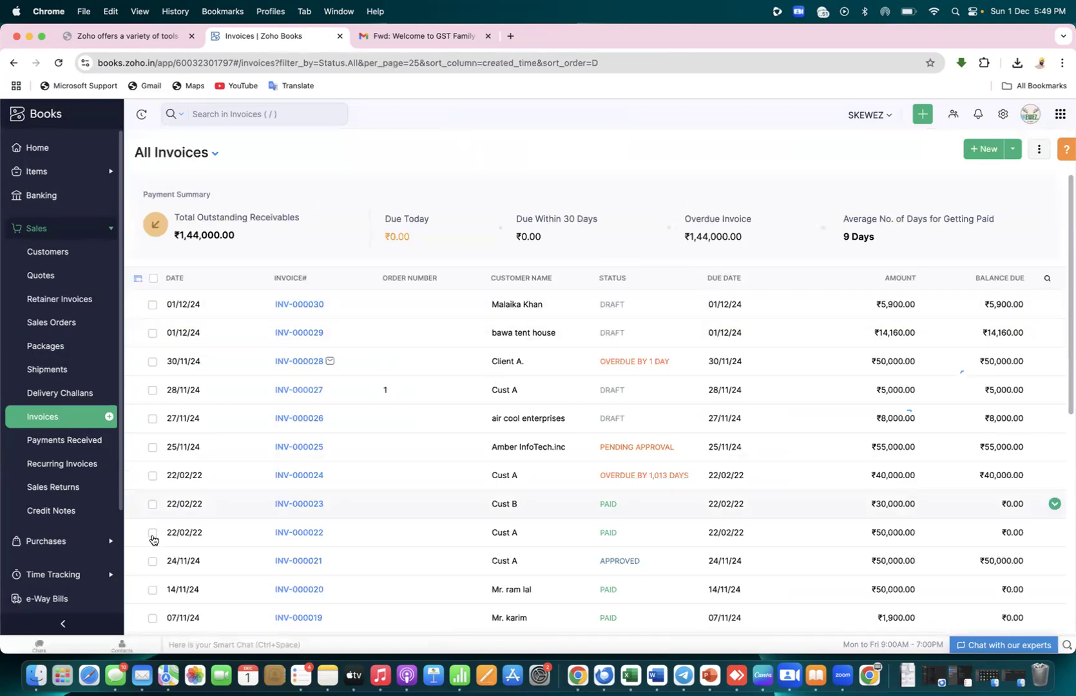
scroll(119, 516, down, 2)
scroll(120, 515, down, 1)
scroll(120, 516, up, 2)
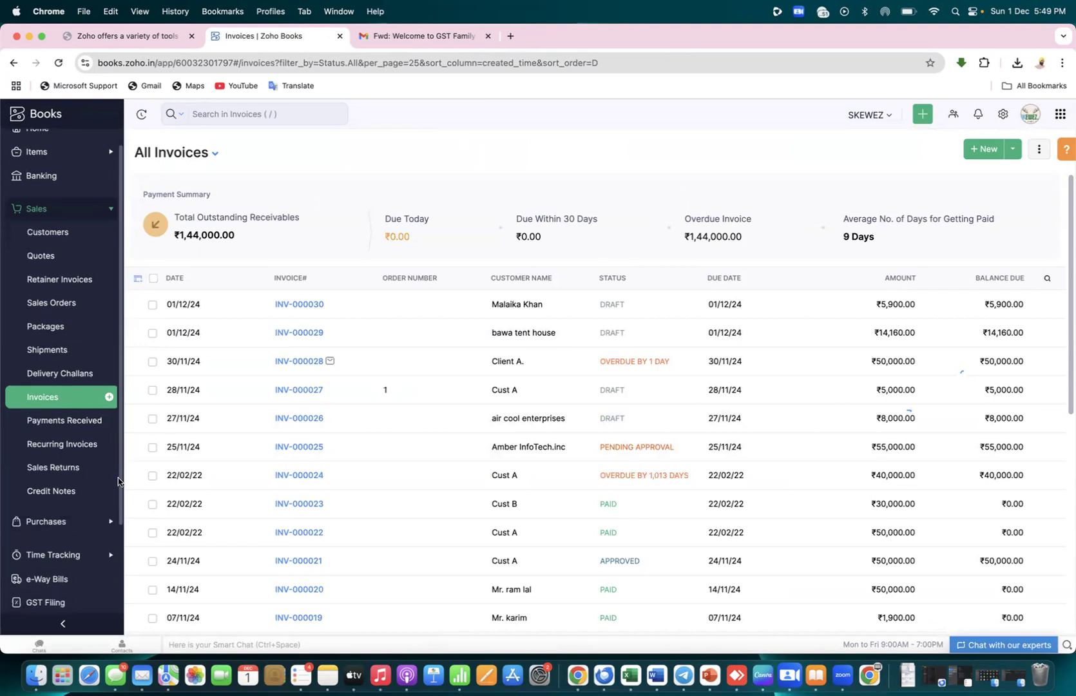
scroll(70, 476, down, 5)
click(37, 509)
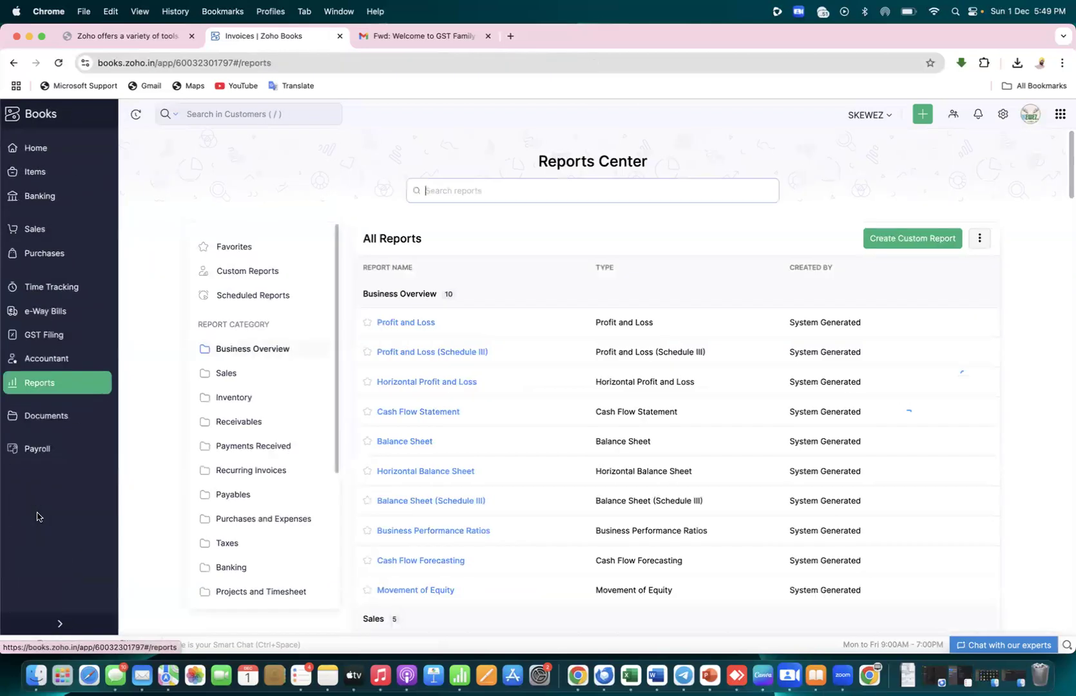
Check the GSTR-3B Summary under Taxes reports, then return Home and expand Sales
click(202, 545)
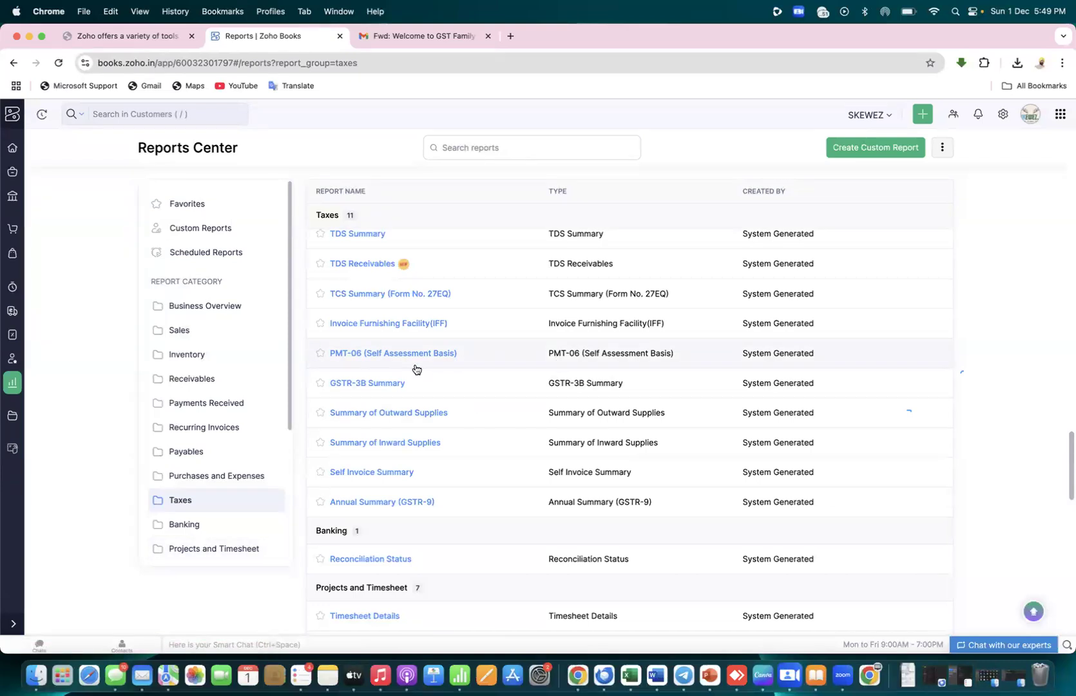
click(390, 384)
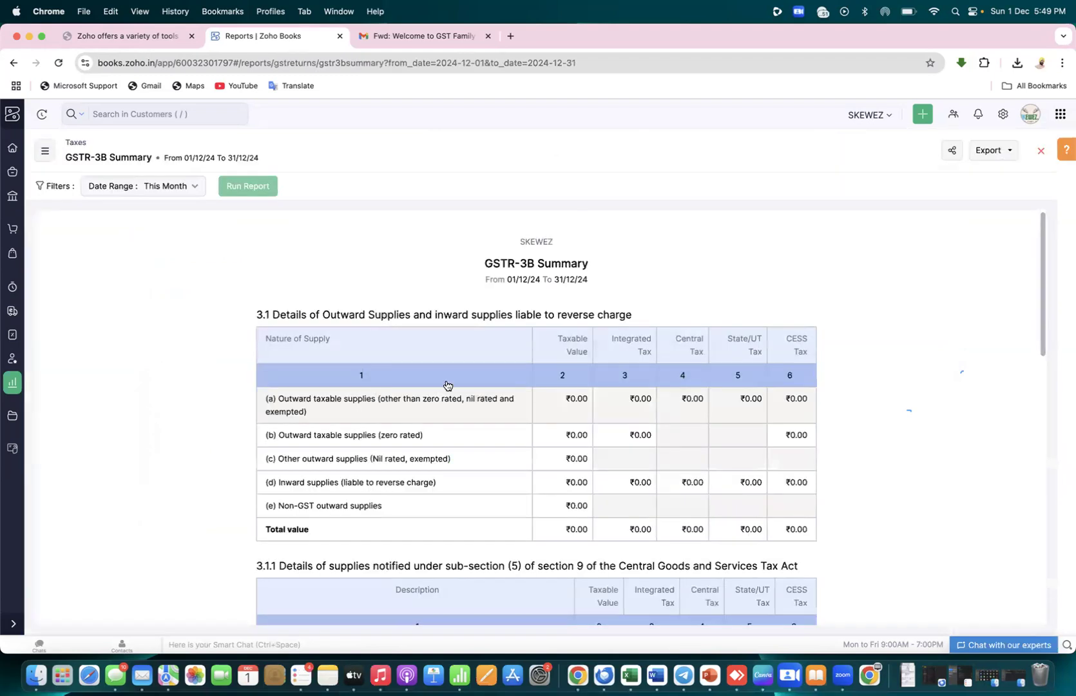
scroll(1042, 338, down, 10)
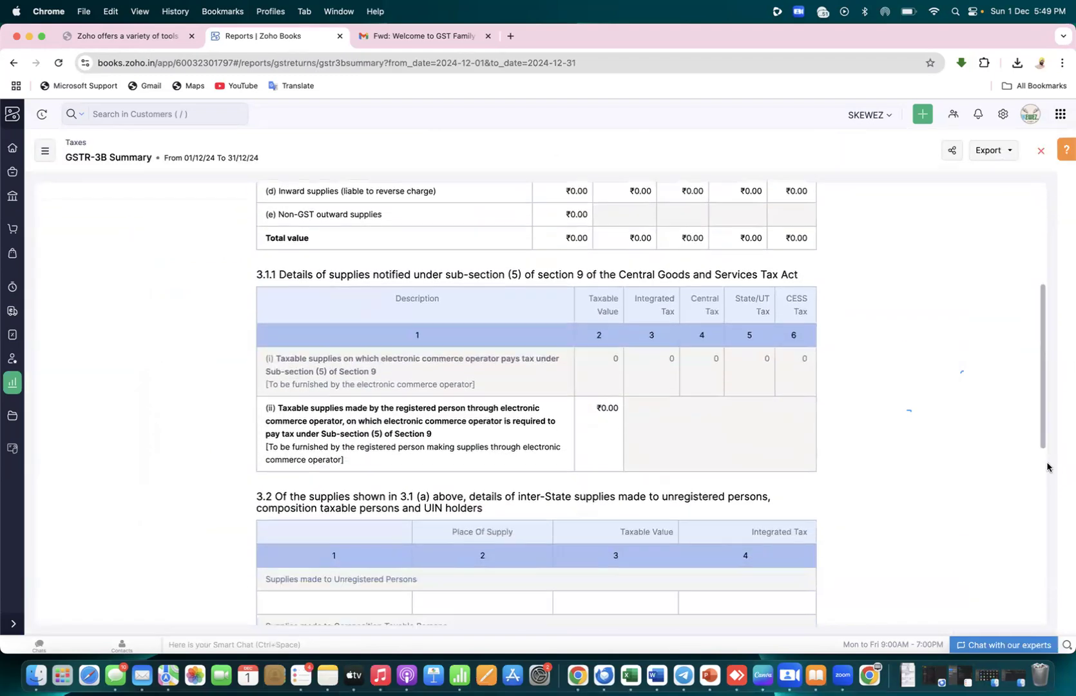
scroll(1044, 299, up, 10)
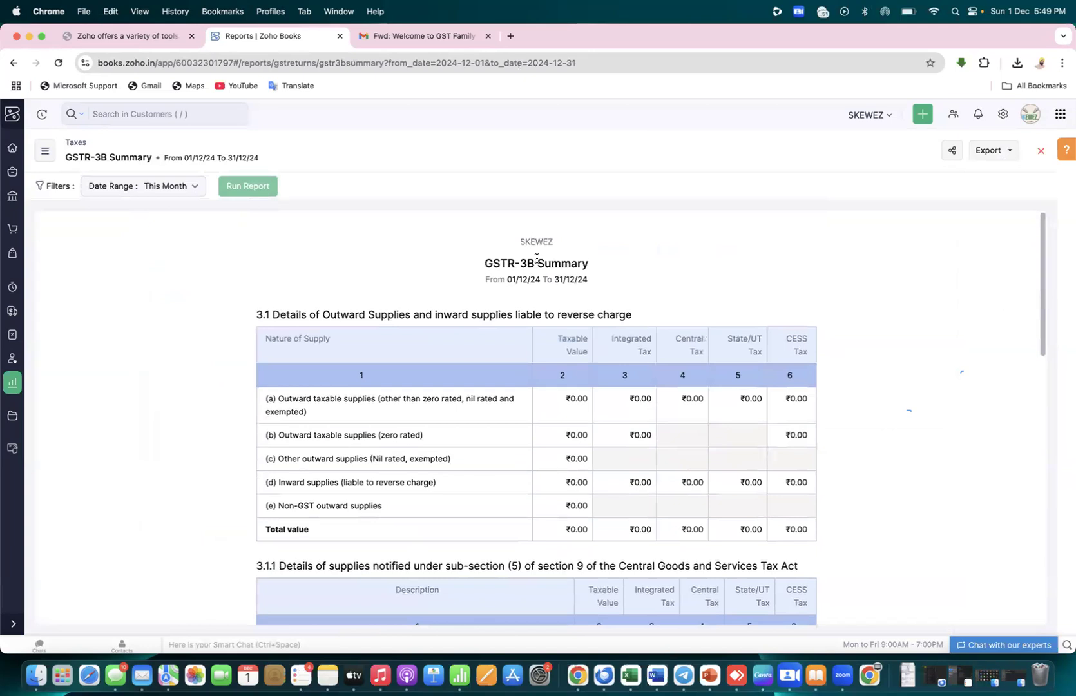
click(13, 114)
click(40, 231)
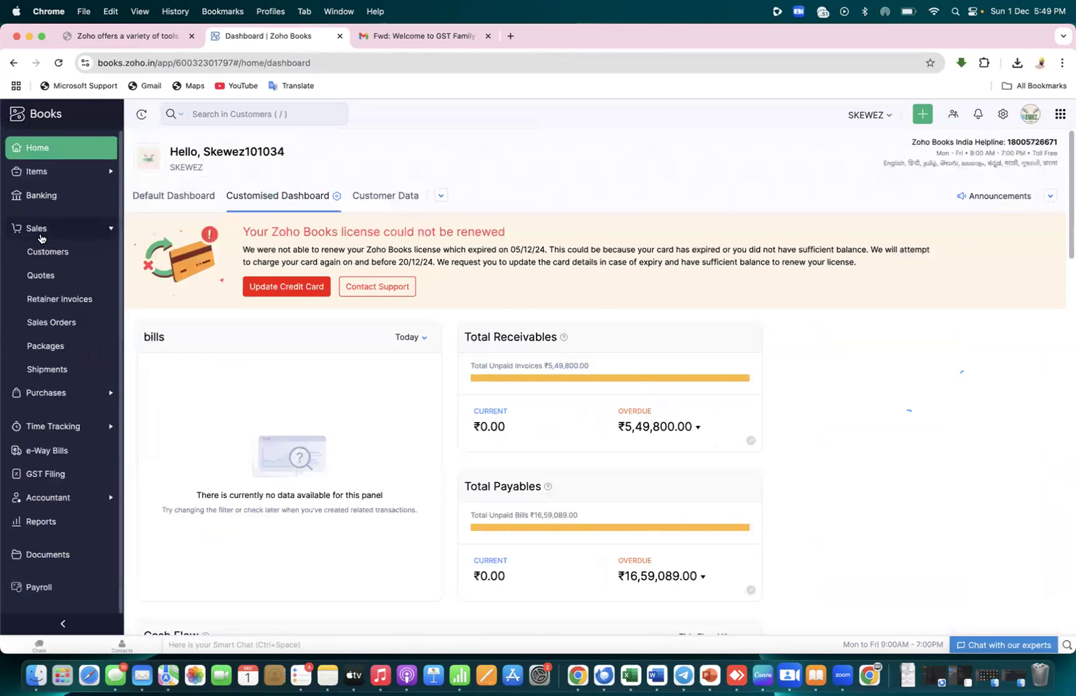
Submit invoice INV-000030 for approval and approve it
click(48, 418)
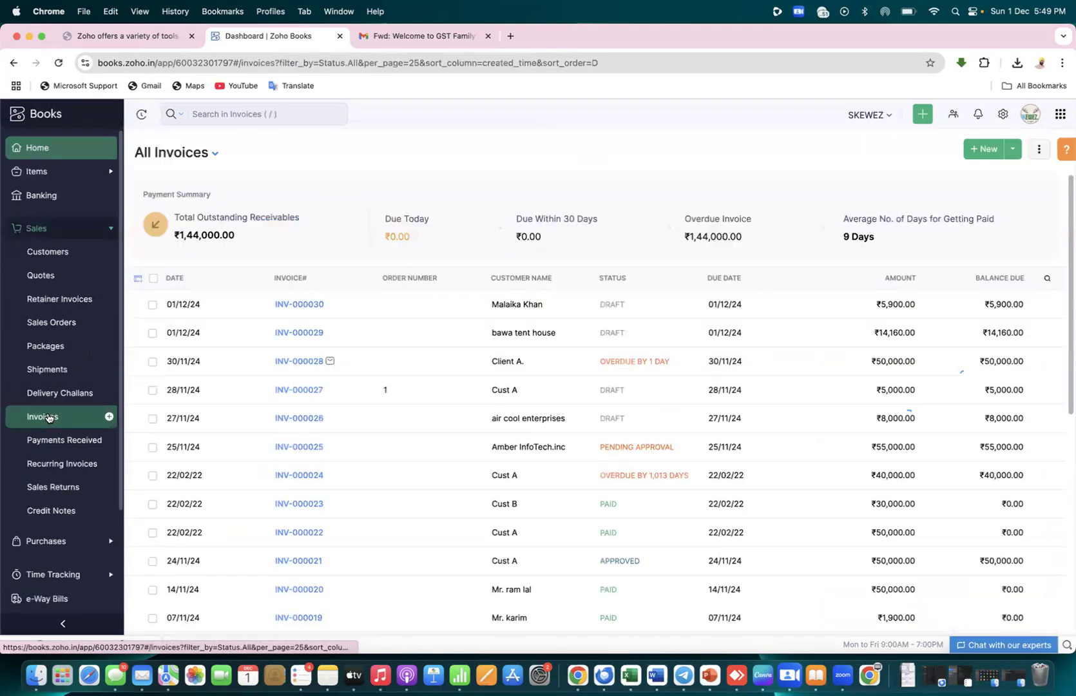
click(613, 304)
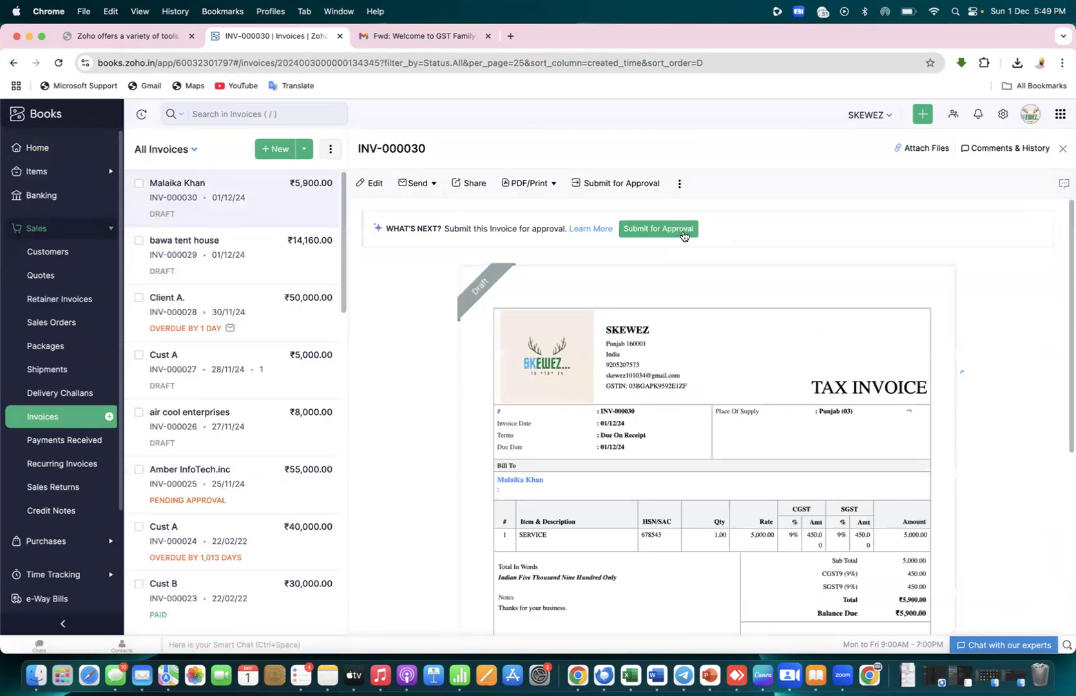
click(683, 235)
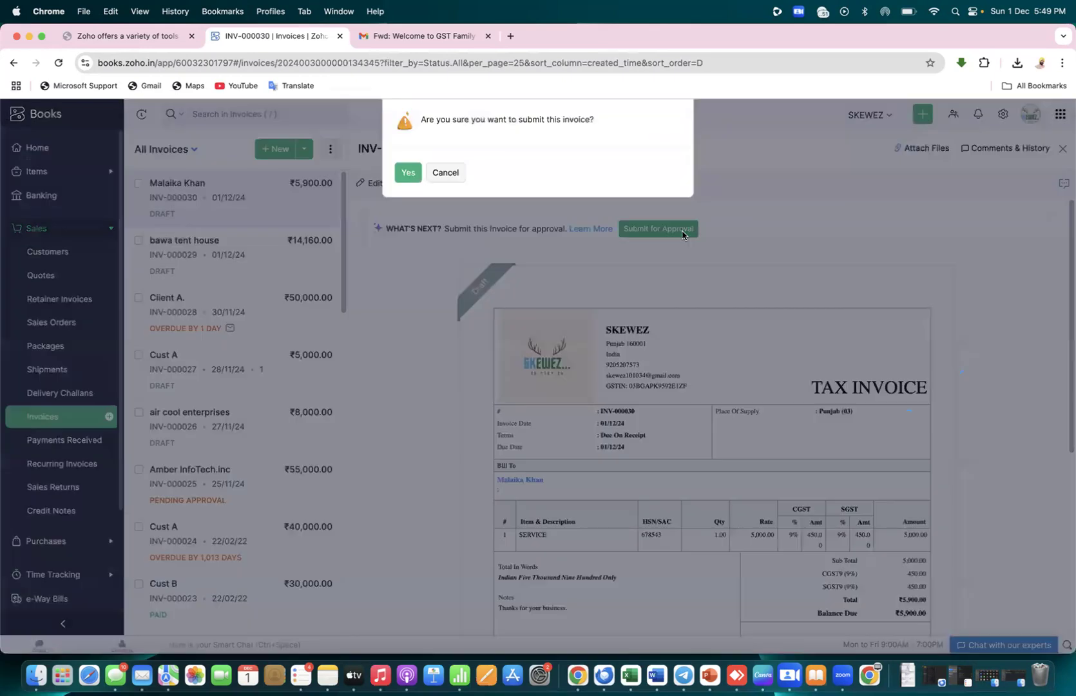
click(412, 181)
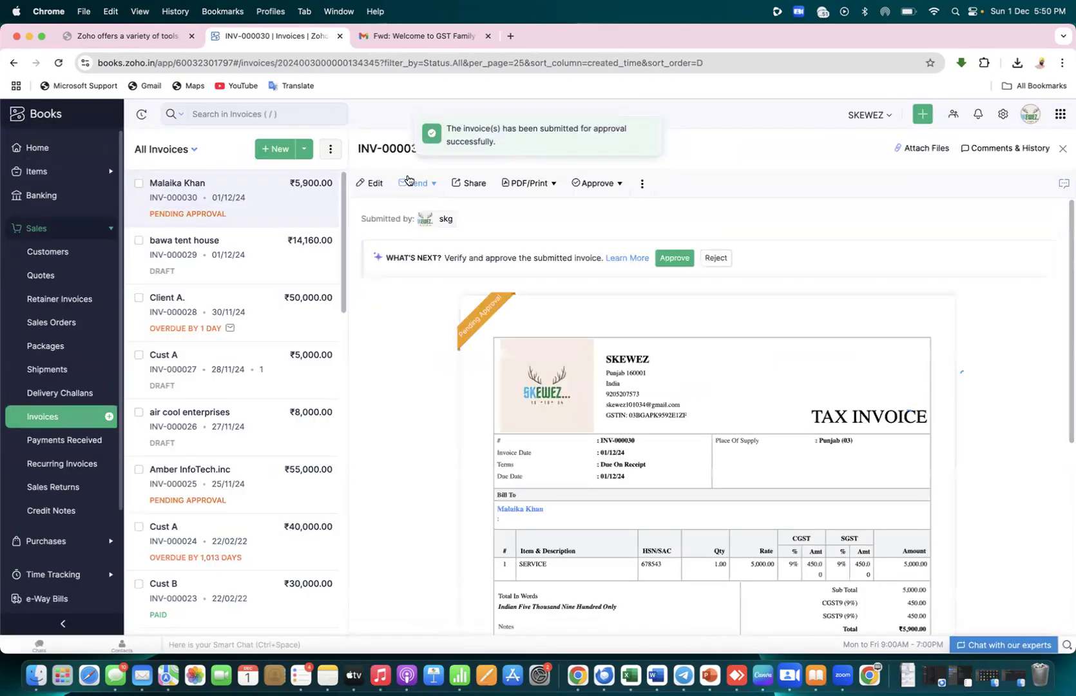
click(674, 258)
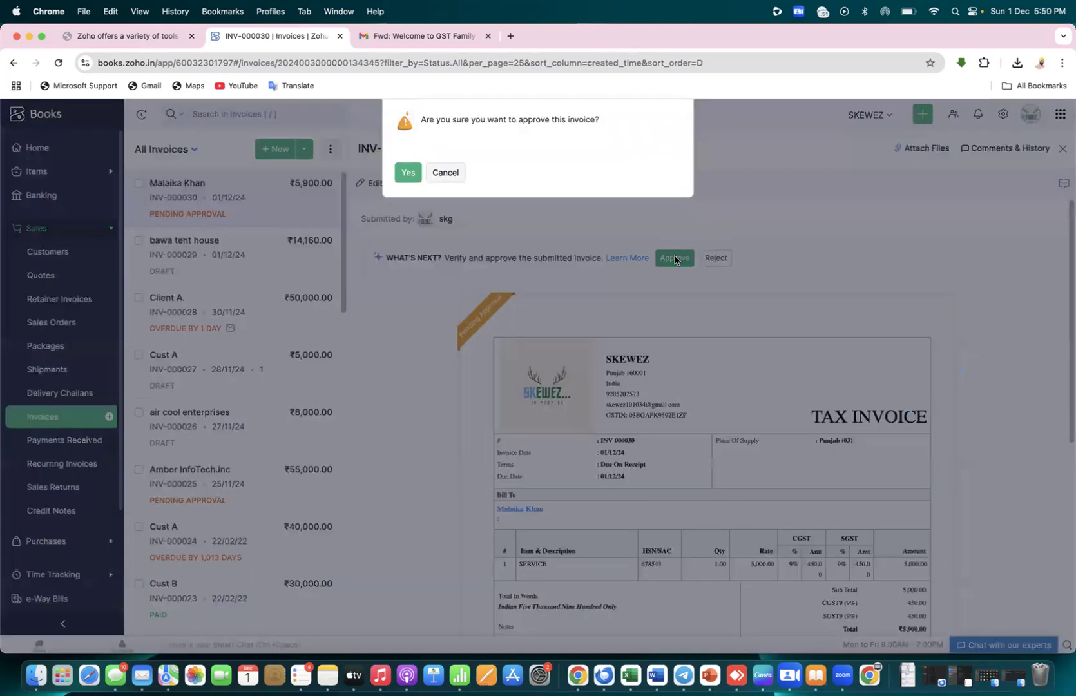
click(408, 174)
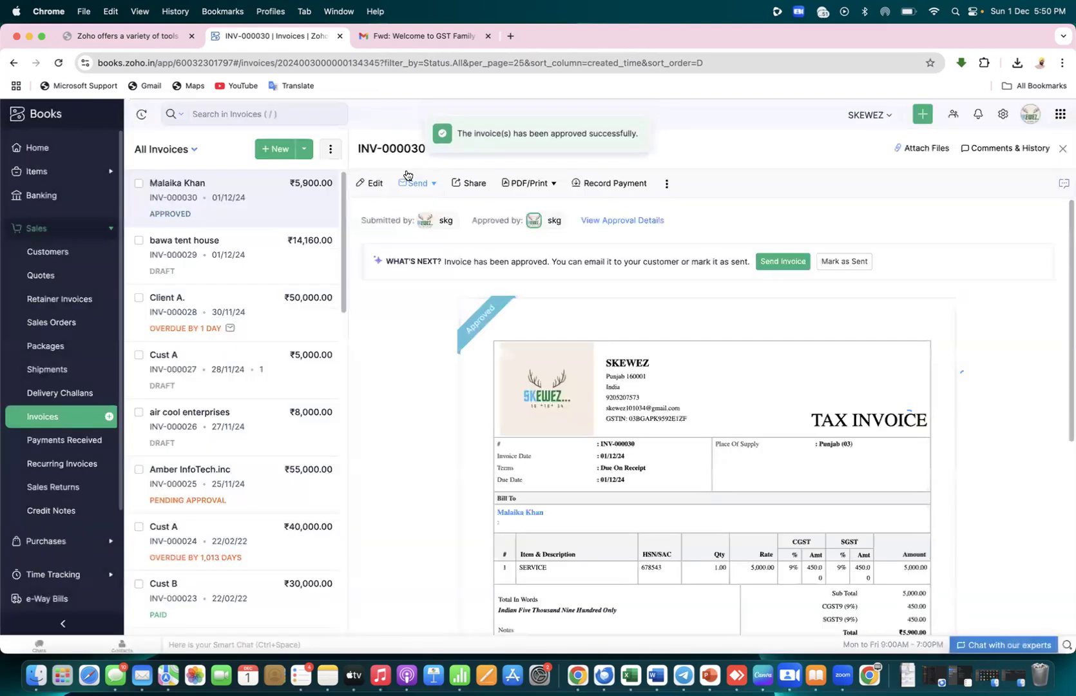
Submit and approve invoice INV-000029, then reopen the approved INV-000030
click(212, 261)
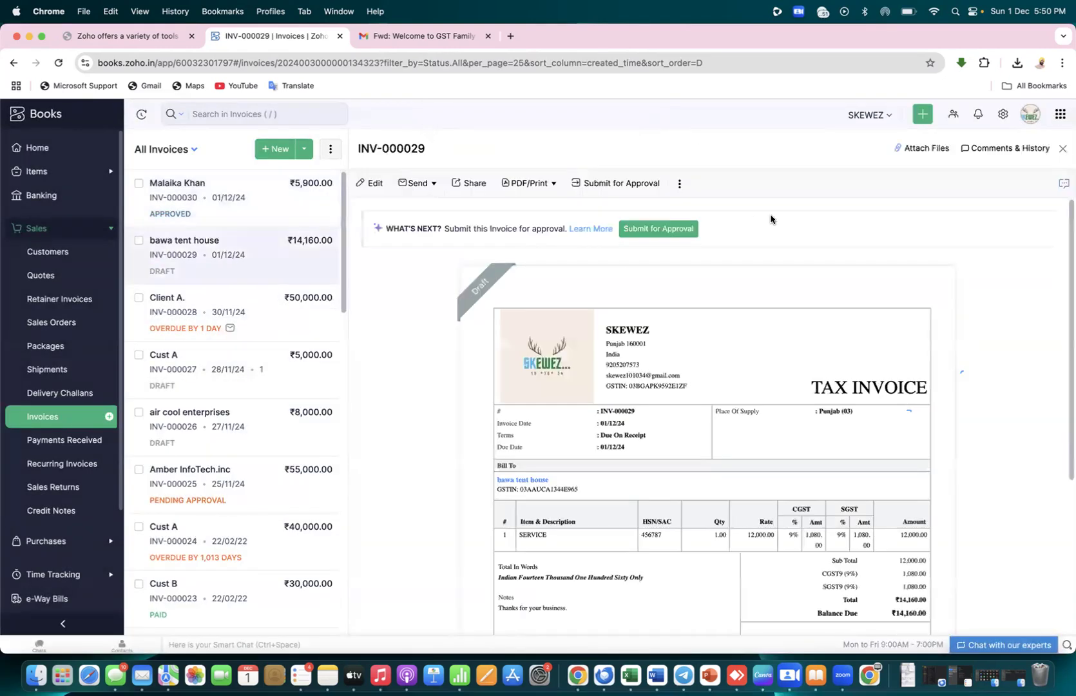
click(645, 233)
click(408, 174)
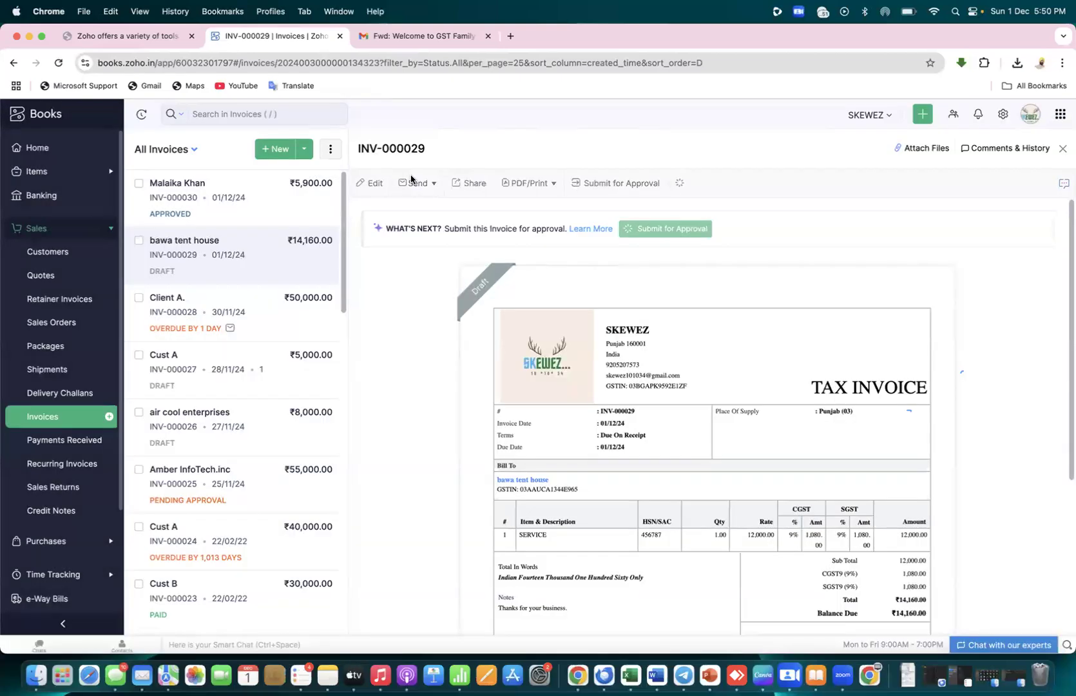
click(674, 259)
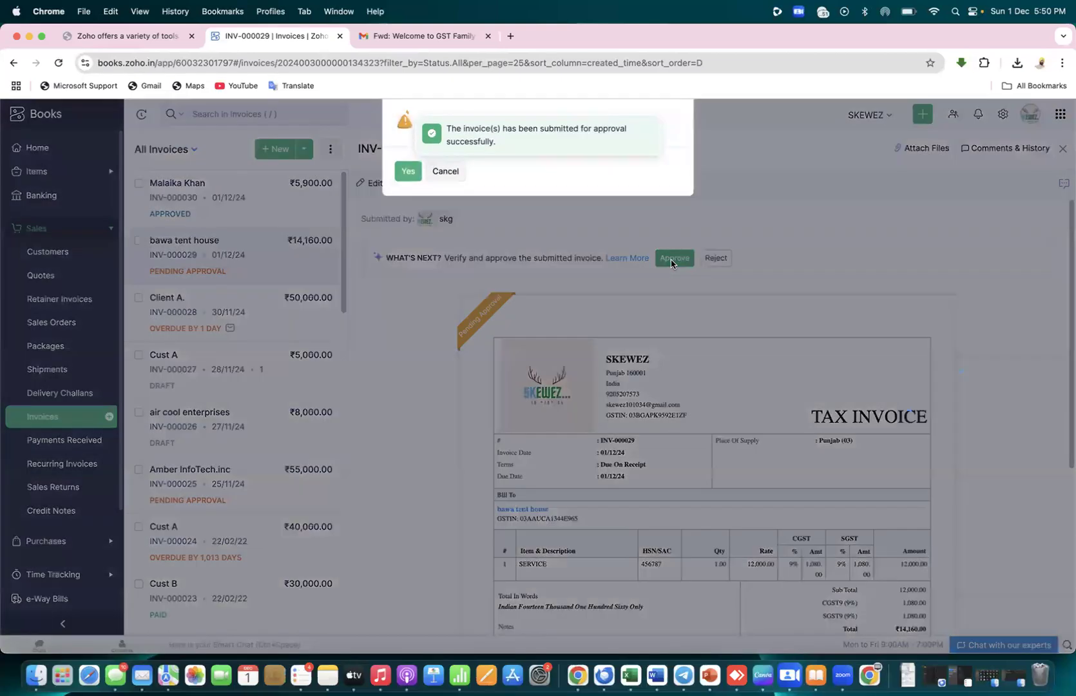
click(408, 172)
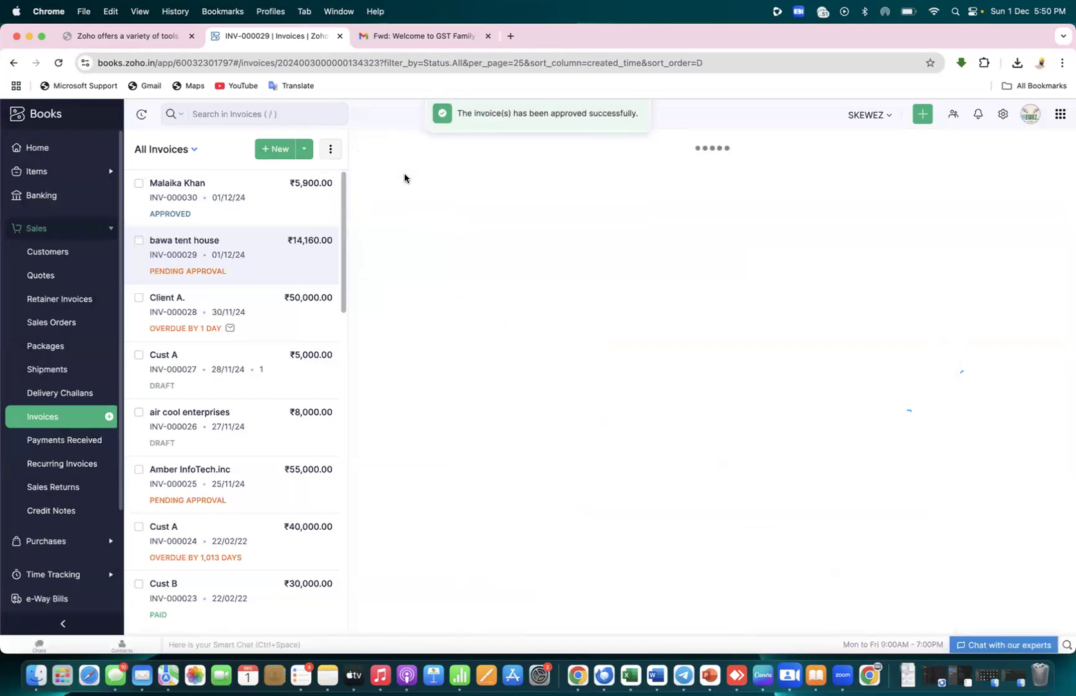
click(207, 211)
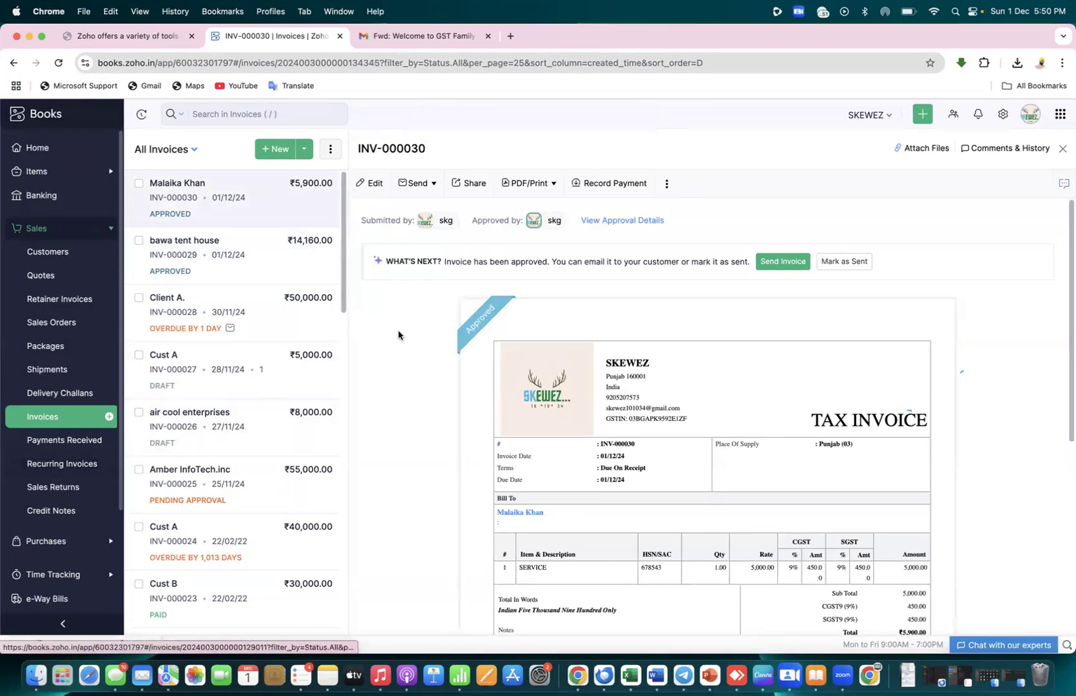
mouse_move(419, 222)
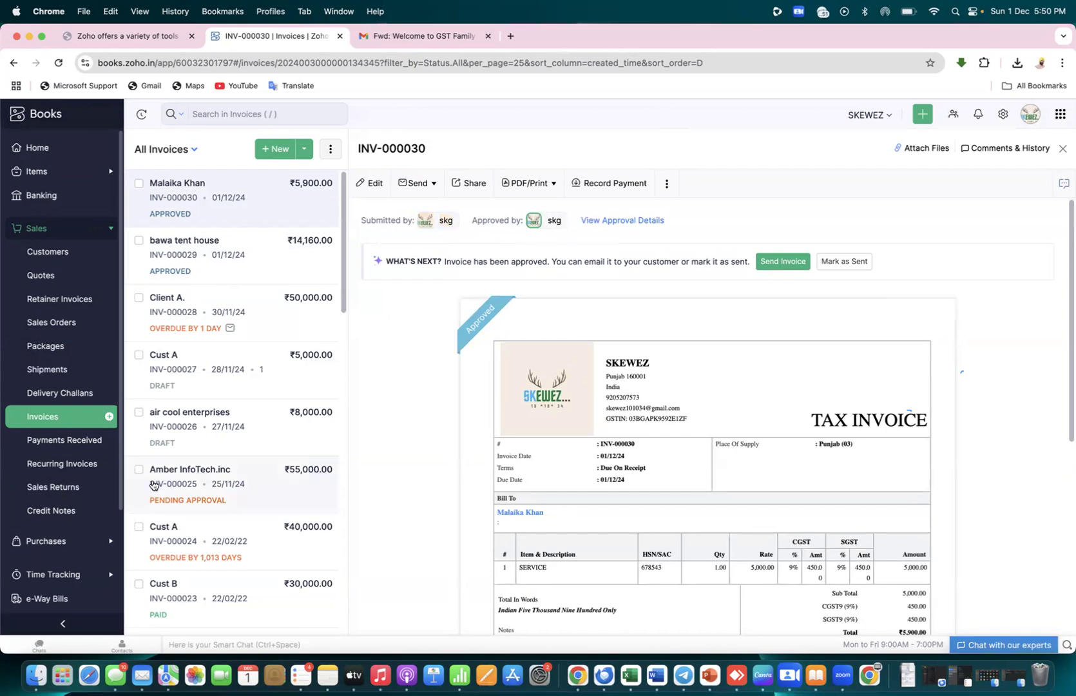
scroll(111, 481, down, 5)
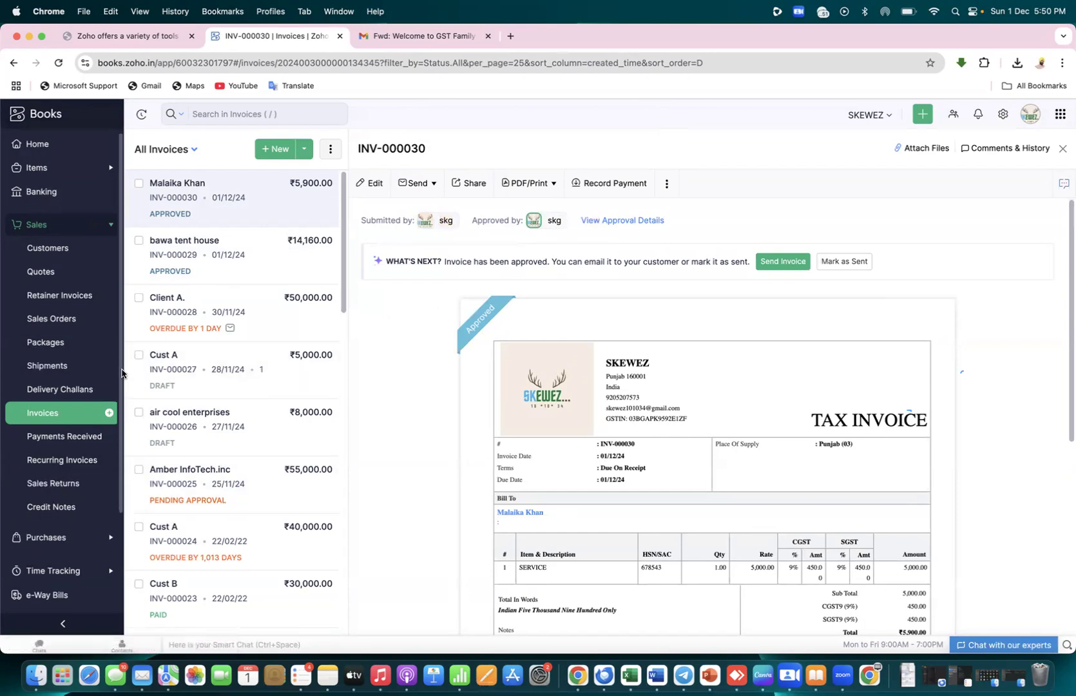
Browse the Taxes category in the Reports Center
click(50, 521)
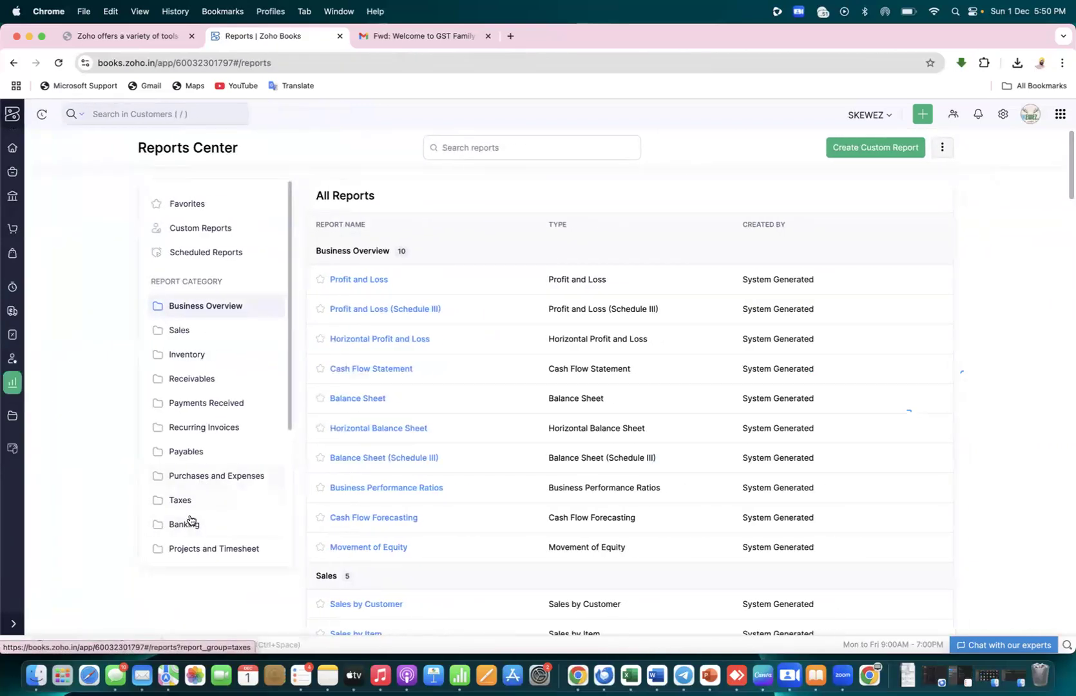
drag(290, 420, 268, 498)
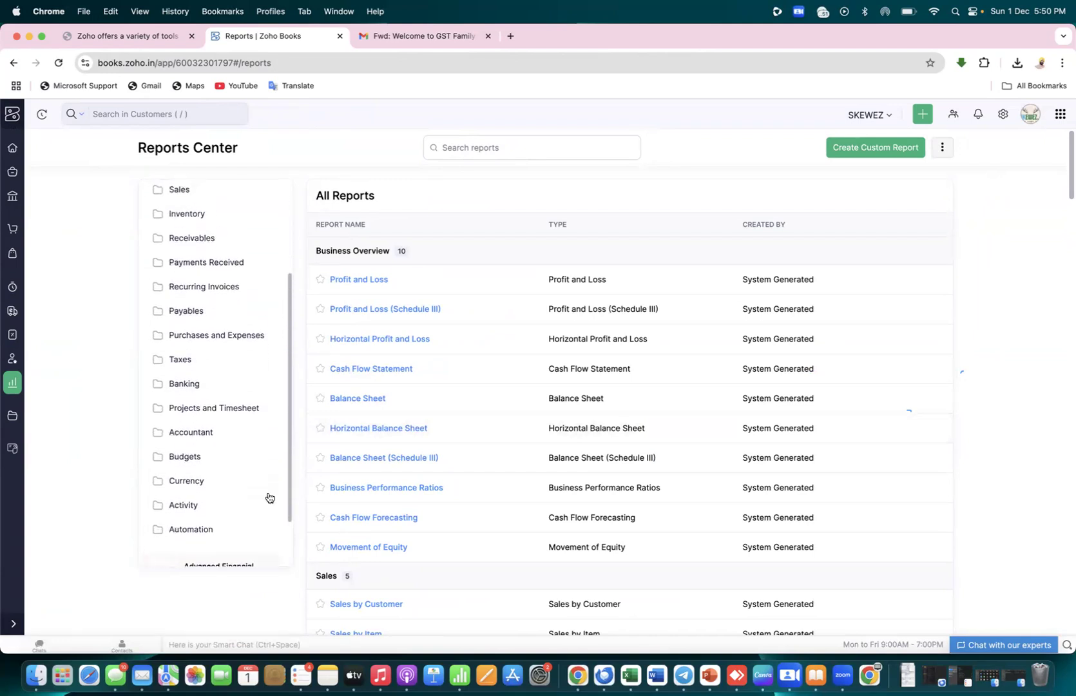
click(184, 365)
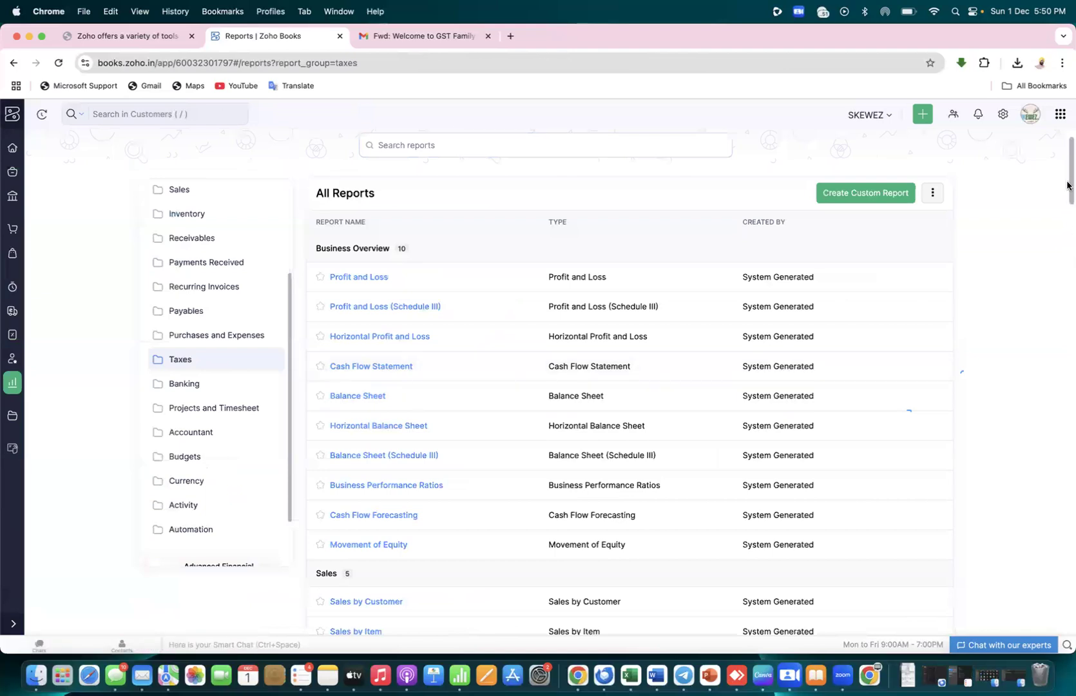
drag(1067, 187, 1070, 312)
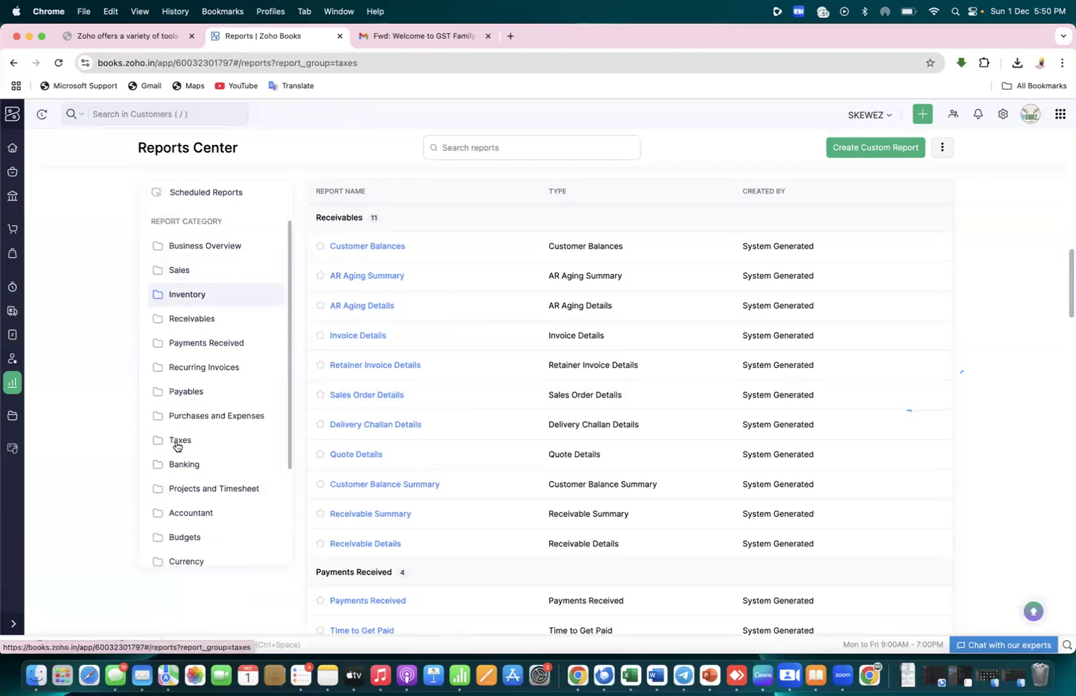
drag(292, 427, 289, 471)
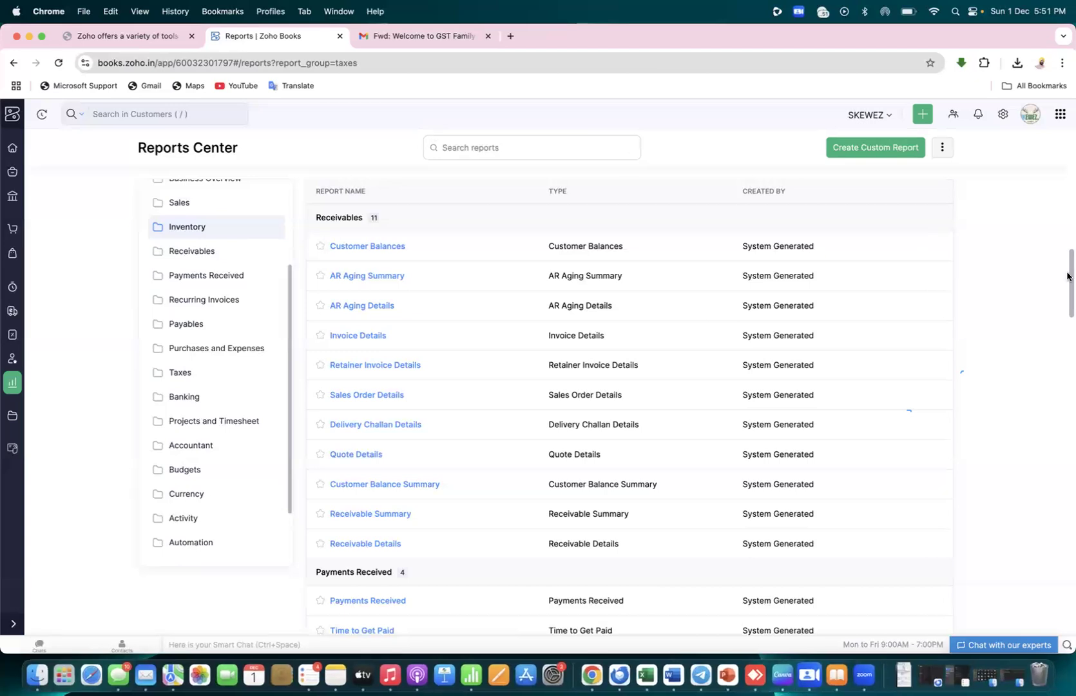
scroll(1068, 276, down, 5)
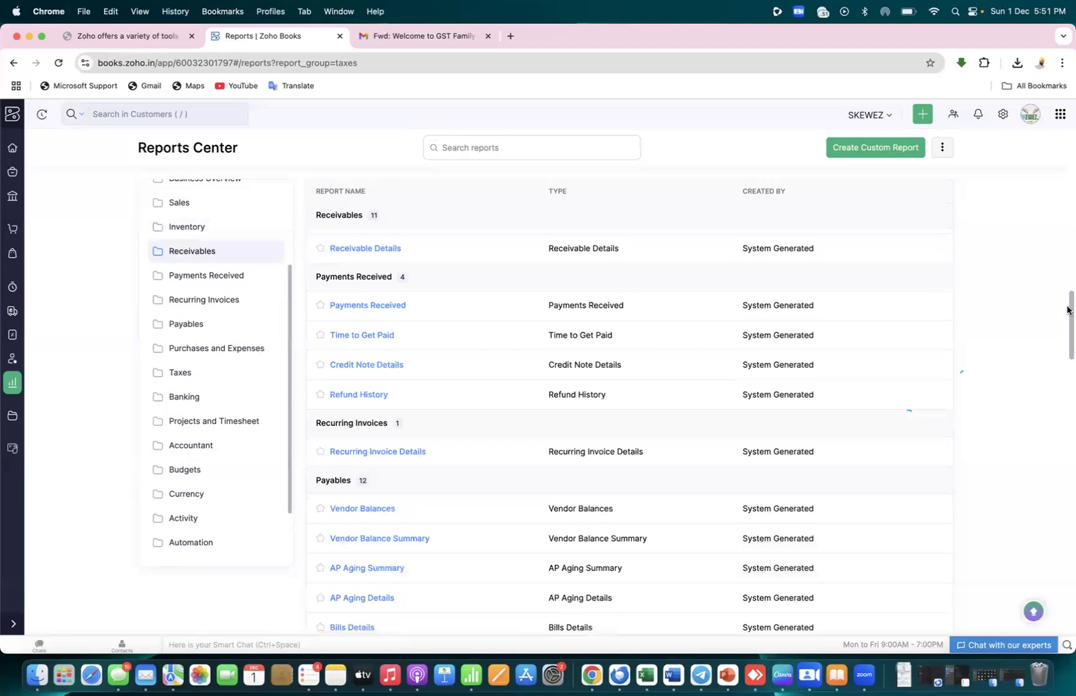
scroll(1067, 276, up, 5)
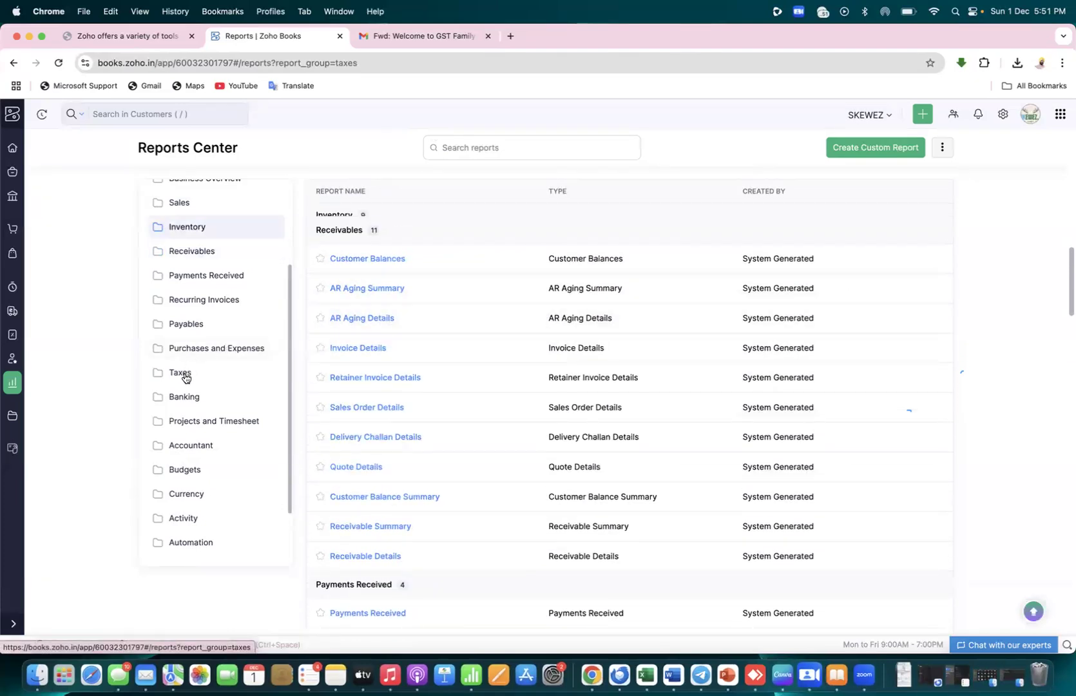
Reload Reports, dismiss the license warning, search TAXES, and open GSTR-3B Summary
click(58, 64)
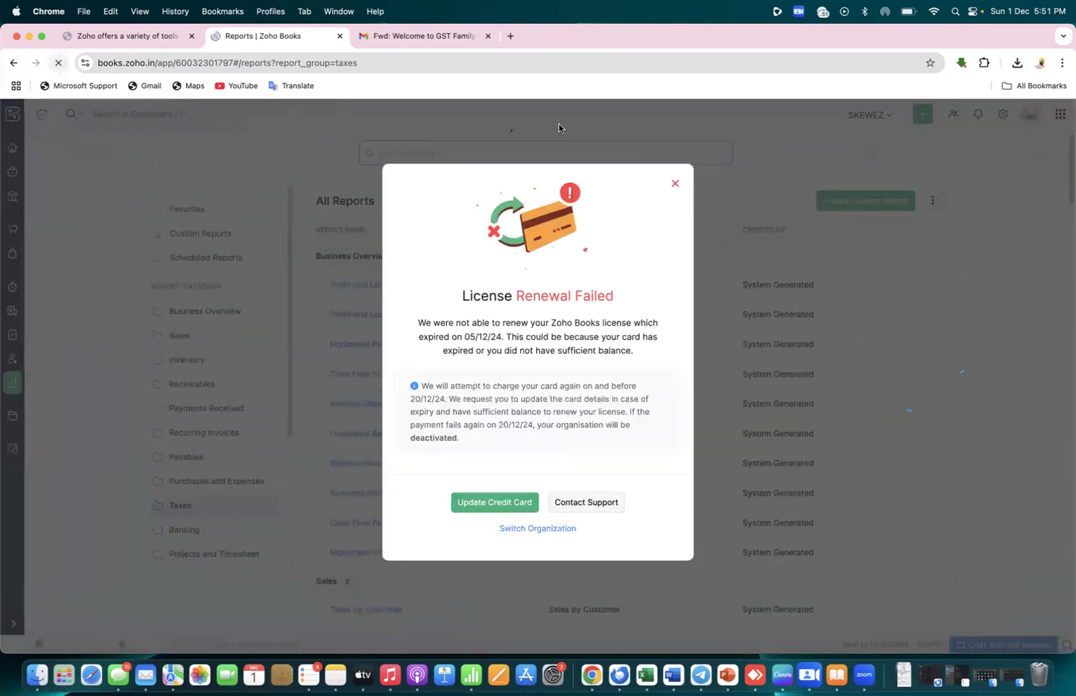
click(674, 185)
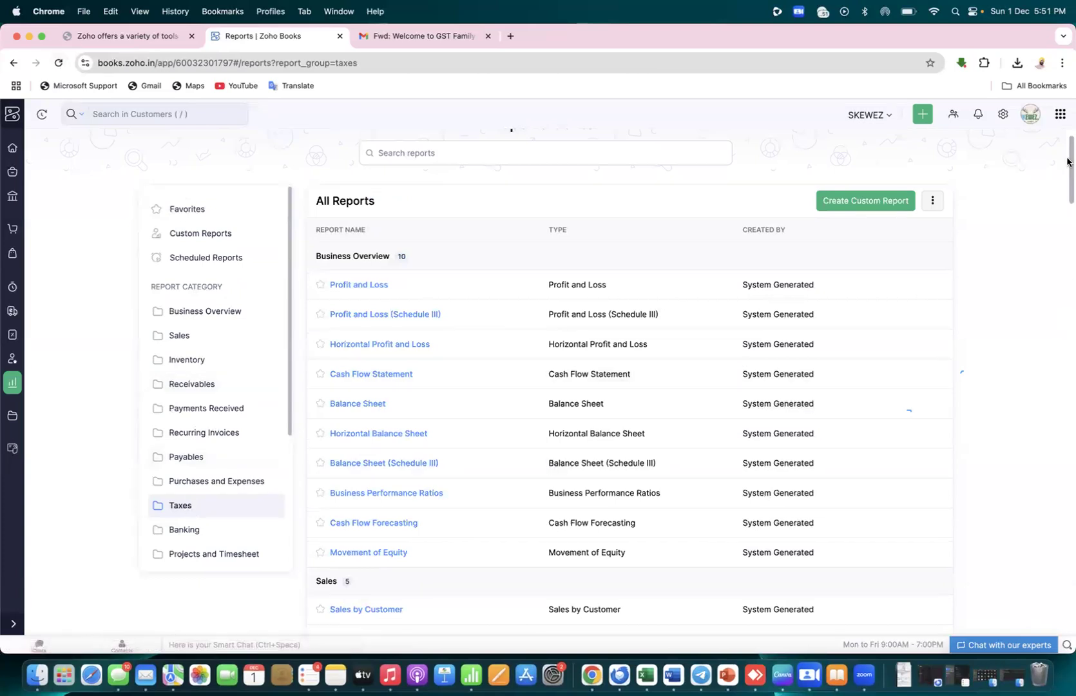
drag(1067, 162, 1069, 310)
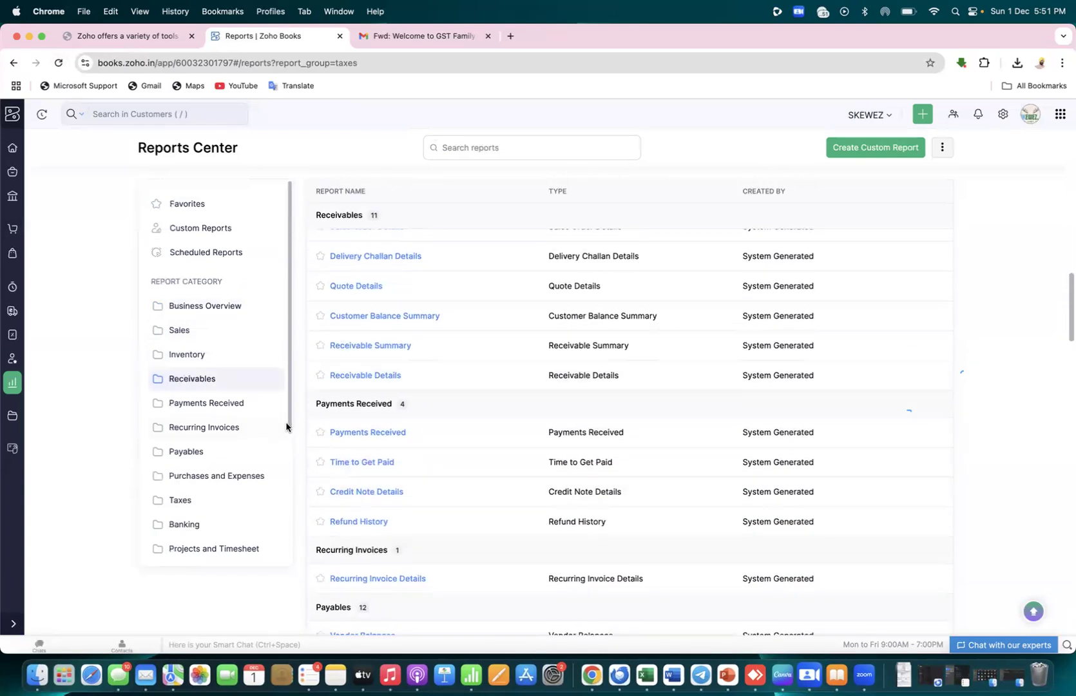
scroll(287, 435, down, 1)
scroll(286, 451, down, 4)
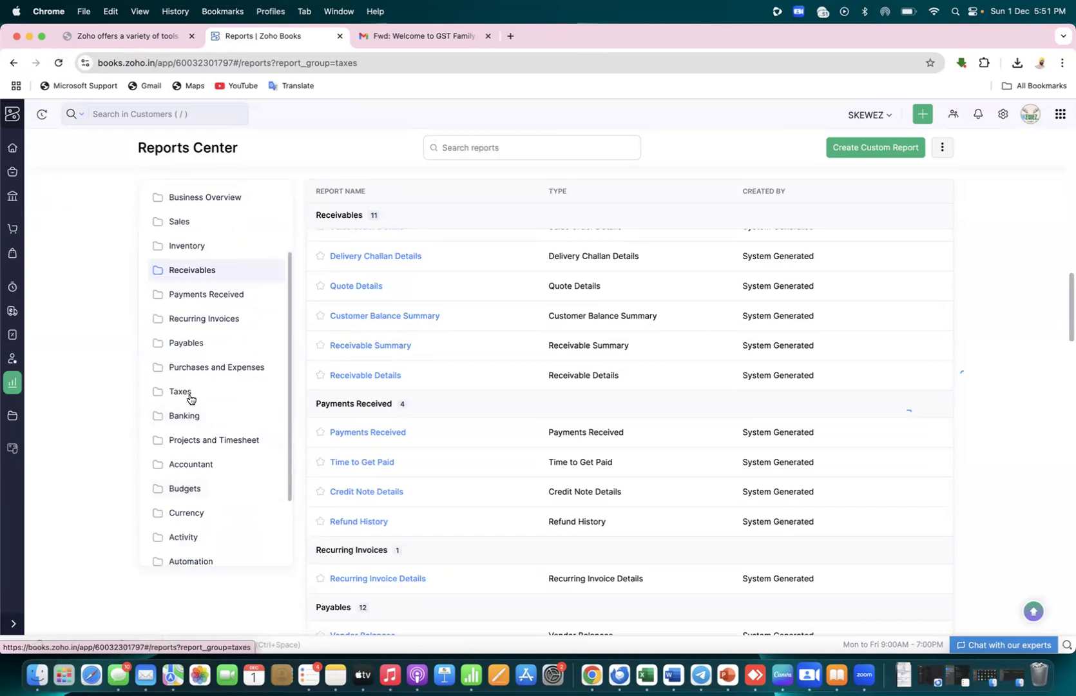
click(572, 144)
text(TAXES)
key(BackSpace)
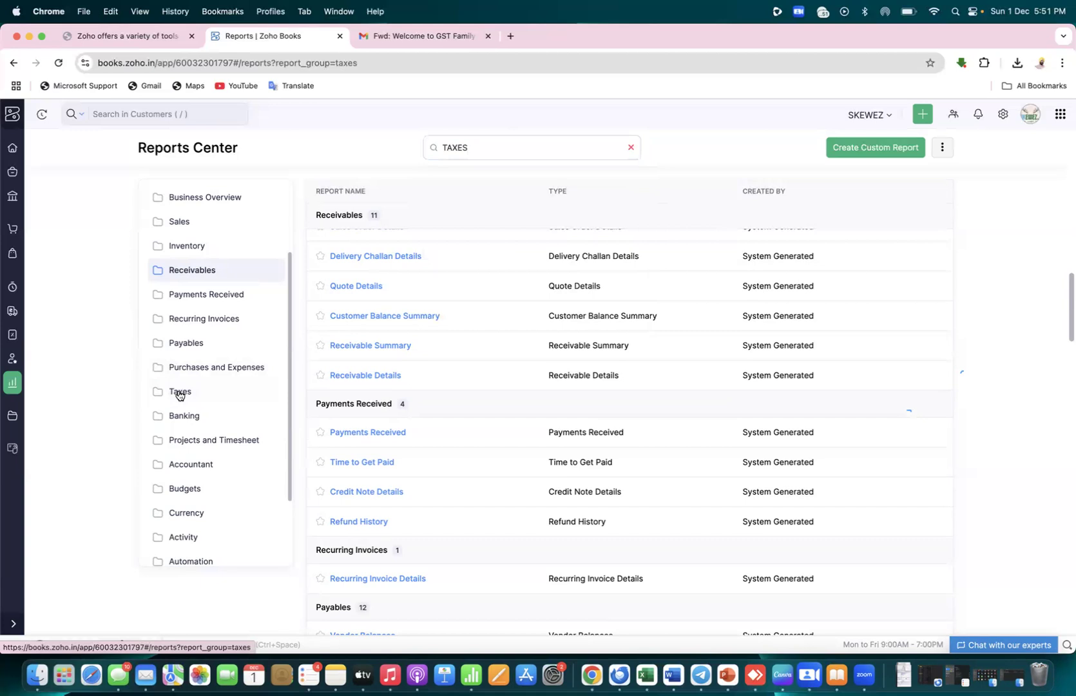
drag(1067, 301, 1068, 449)
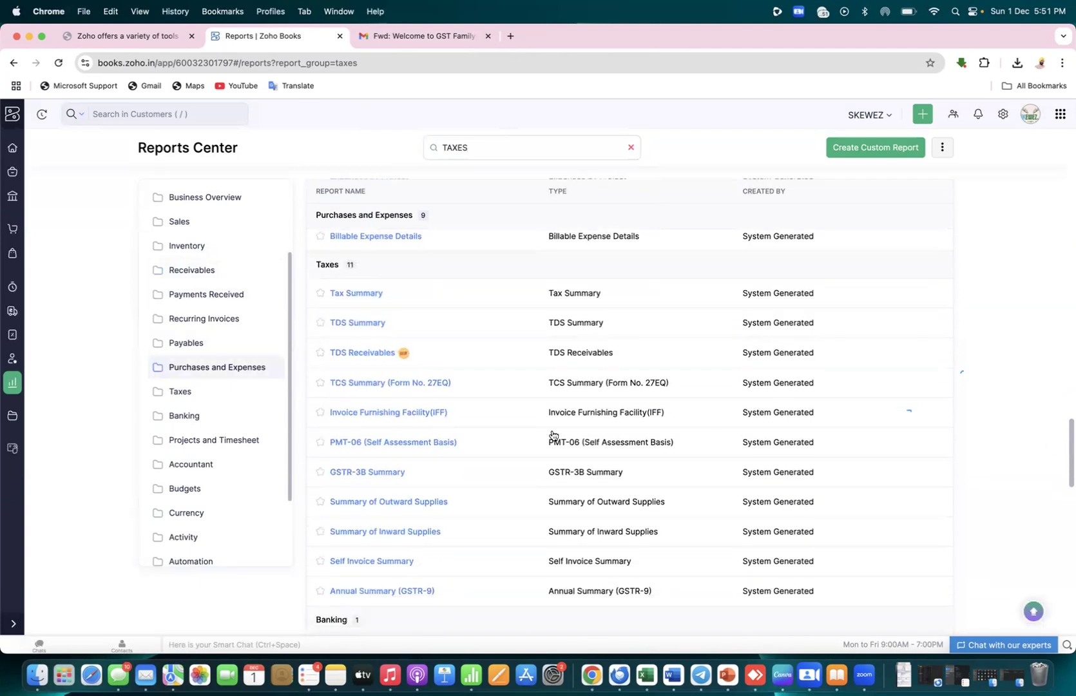
click(368, 473)
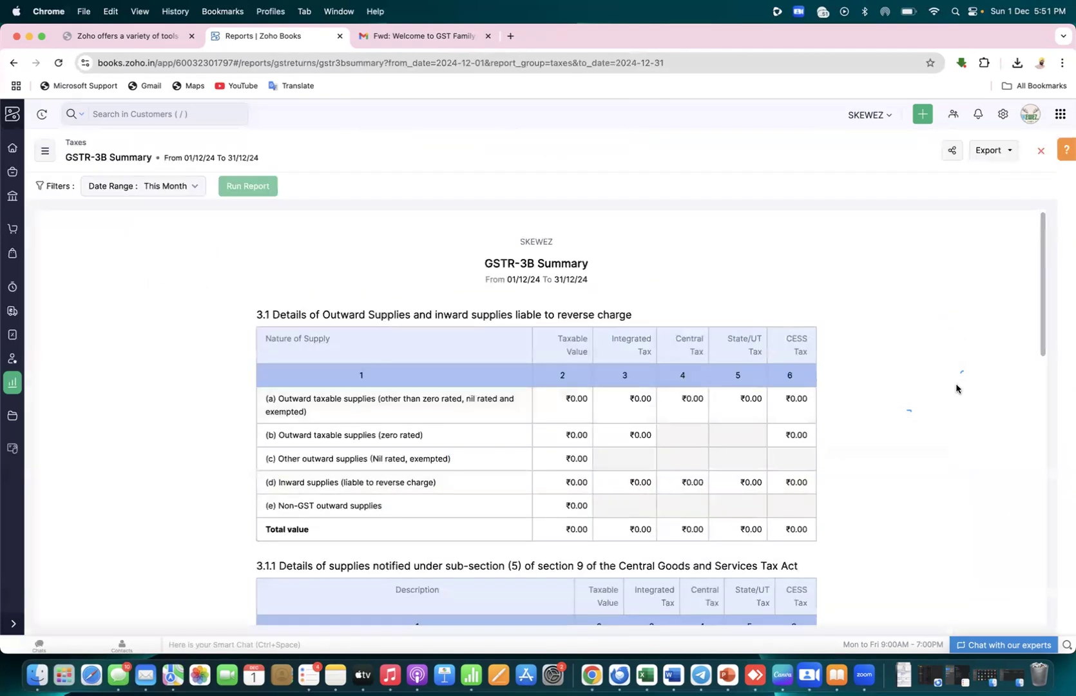
Rerun the GSTR-3B Summary for Today (01/12/24), review it, and go to the December 2024 GST Filing page
drag(1042, 281, 1056, 194)
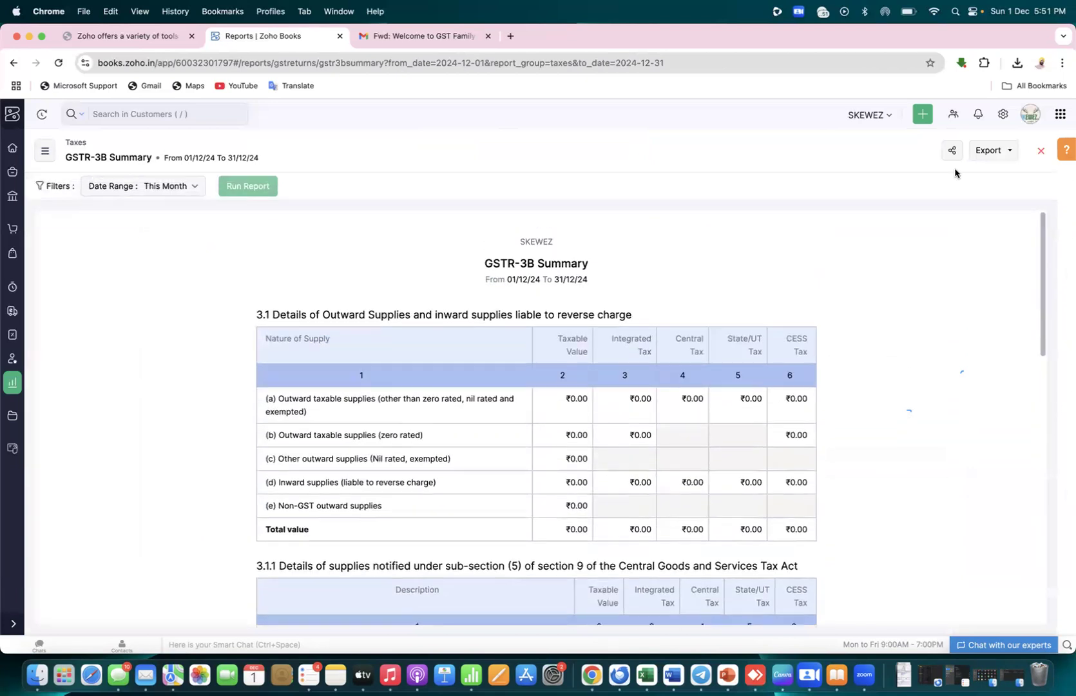
click(173, 188)
click(173, 212)
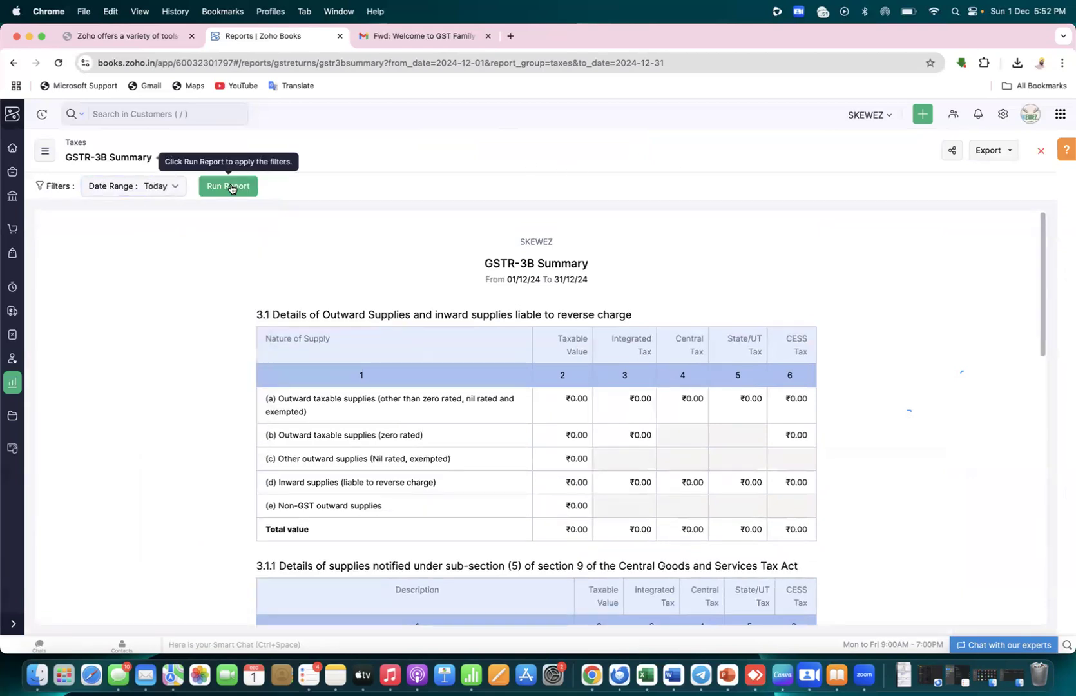
click(230, 186)
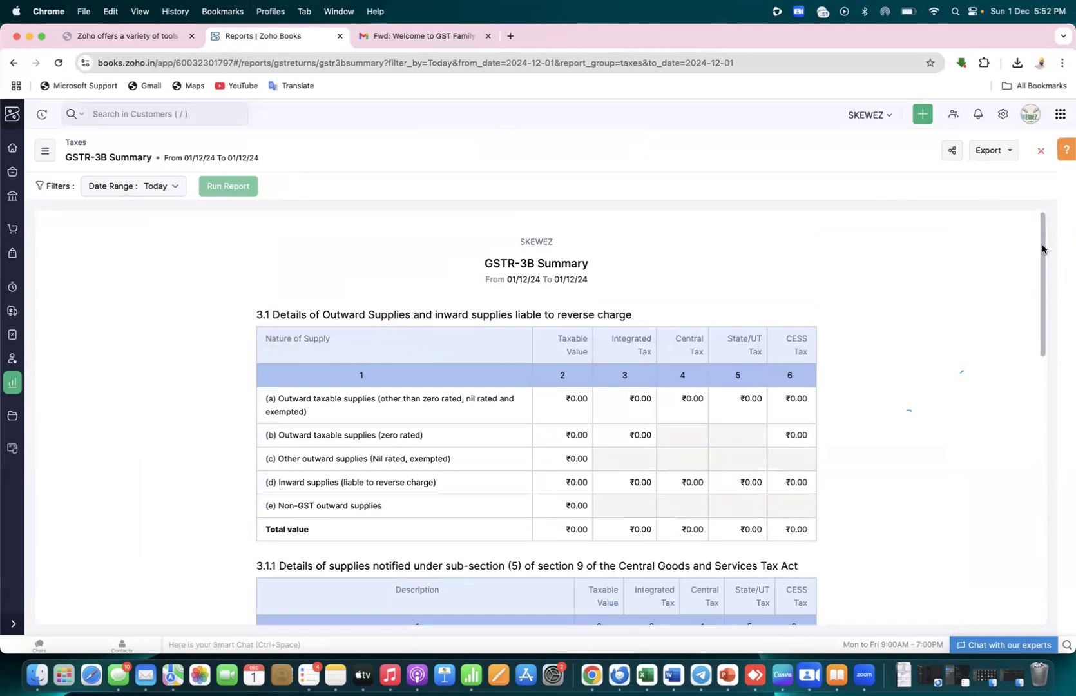
mouse_move(1043, 246)
mouse_down()
mouse_move(1070, 512)
mouse_move(1045, 232)
mouse_up()
click(12, 335)
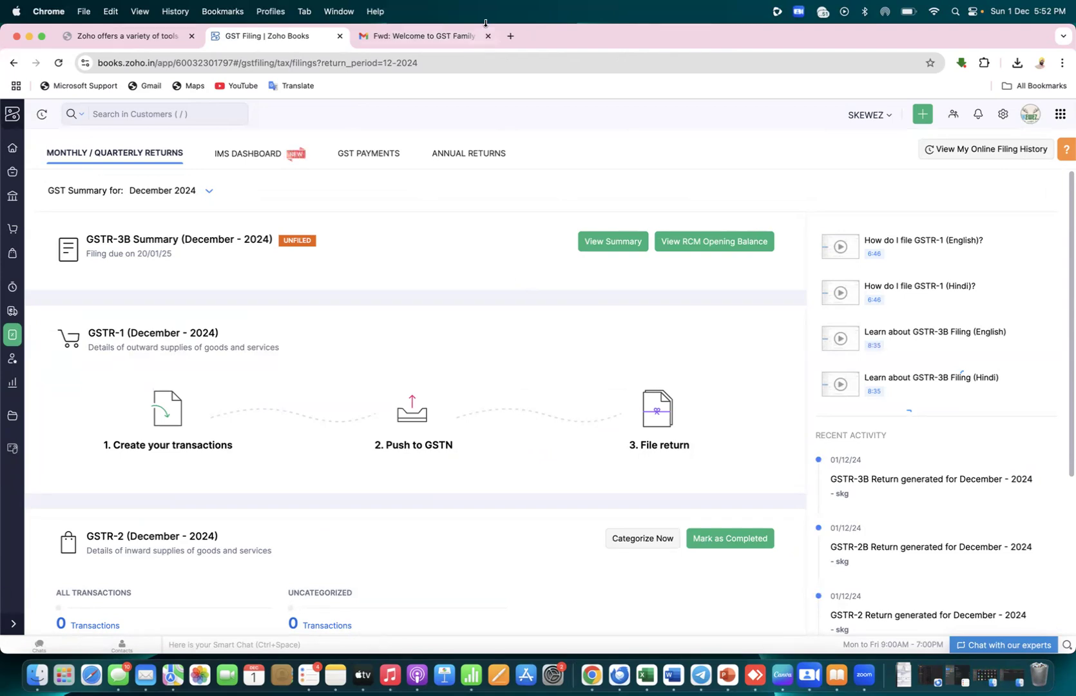
Open a new Chrome tab on the Google start page
click(509, 36)
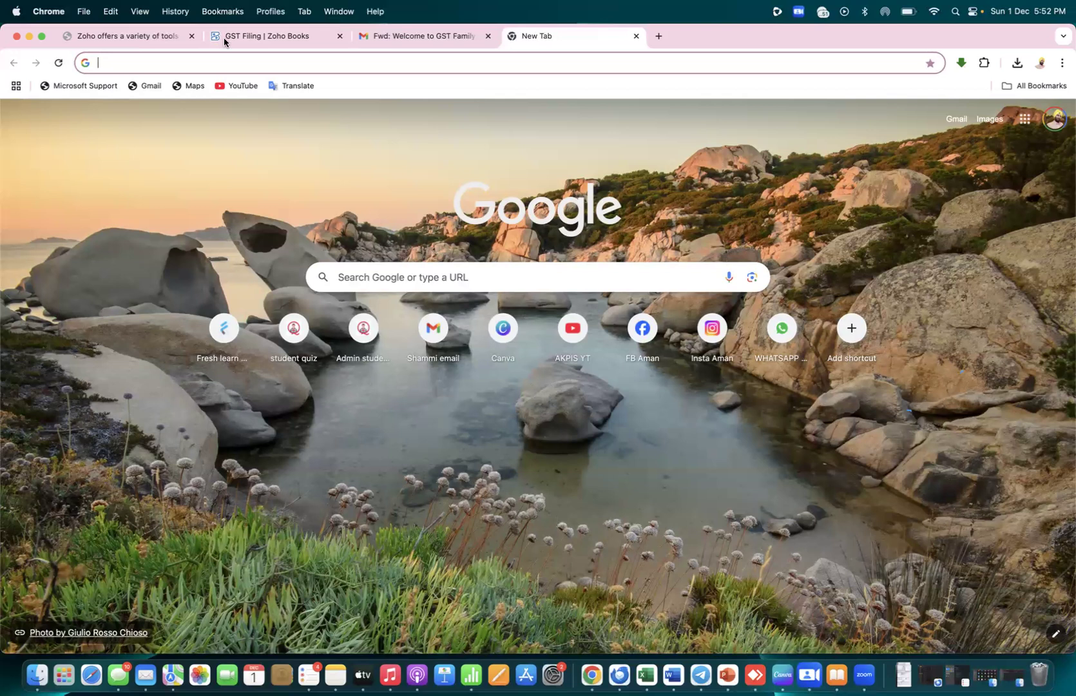
Search Google for 'GST PORTAL' and open the official gst.gov.in site
click(213, 62)
text(GST)
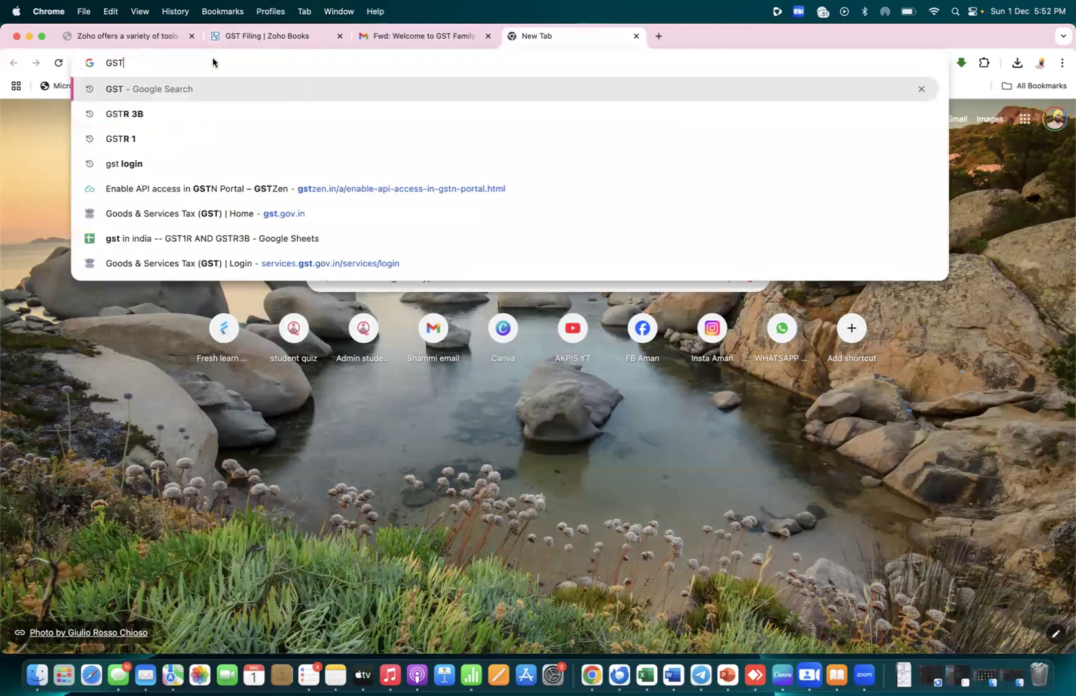
text( PORTAL)
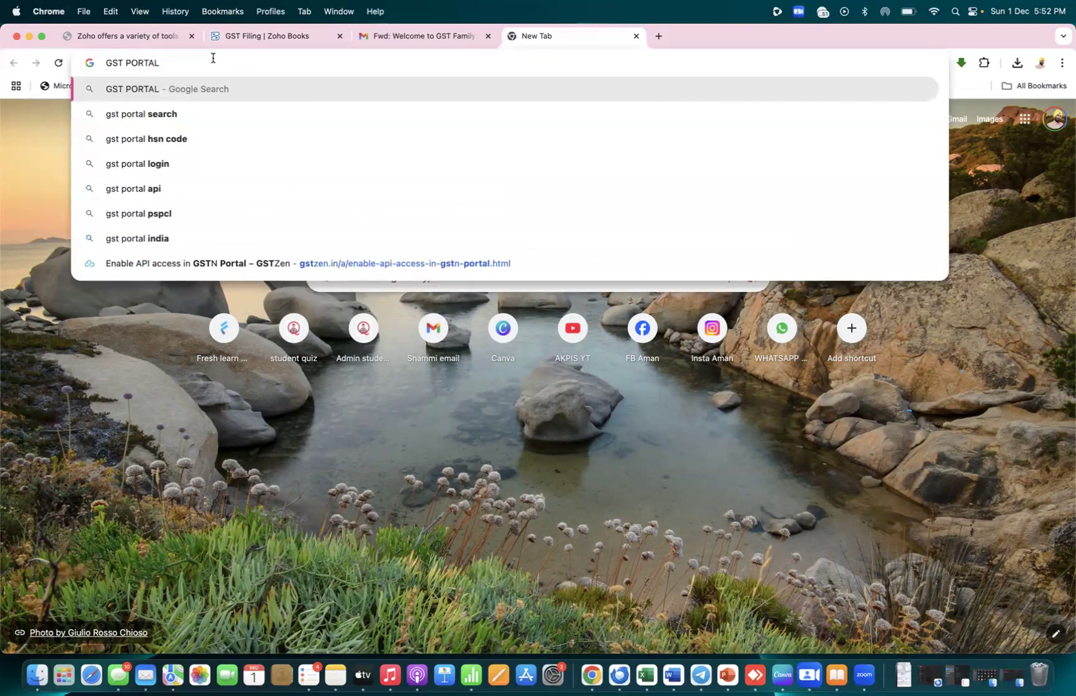
key(Return)
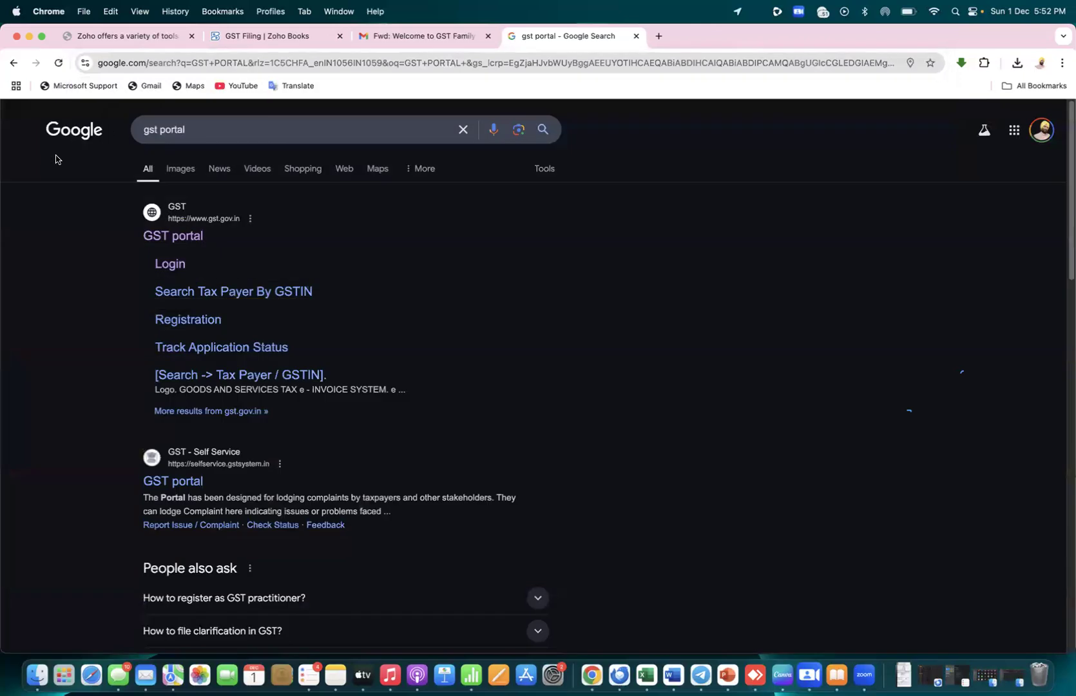
click(174, 237)
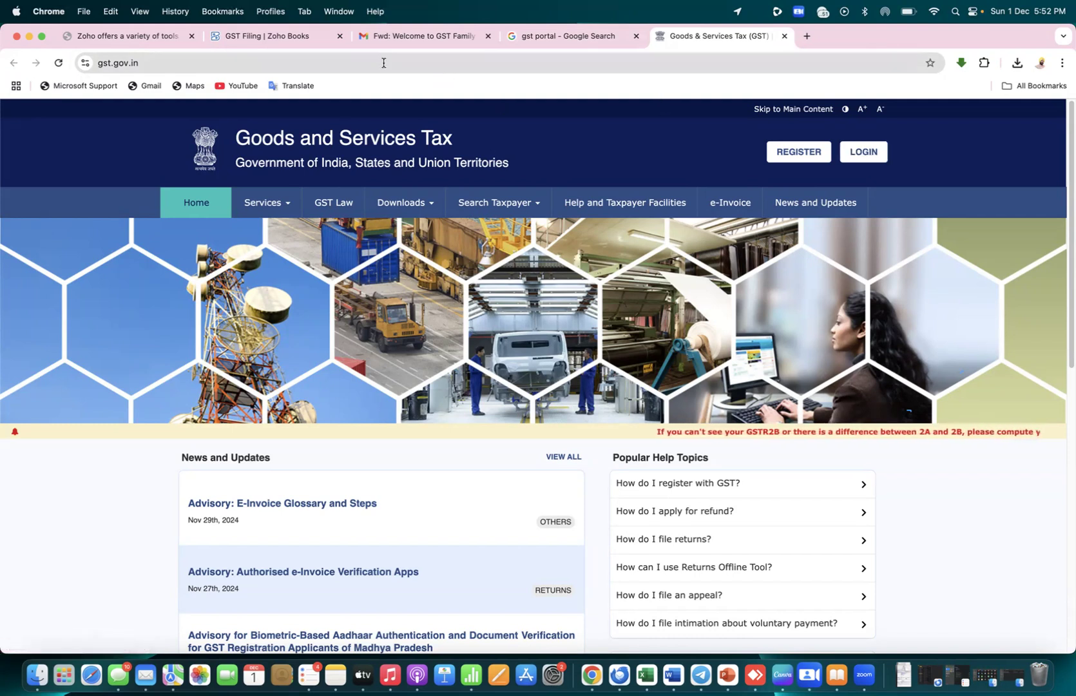
Switch back to the 'GST Filing | Zoho Books' browser tab
click(321, 38)
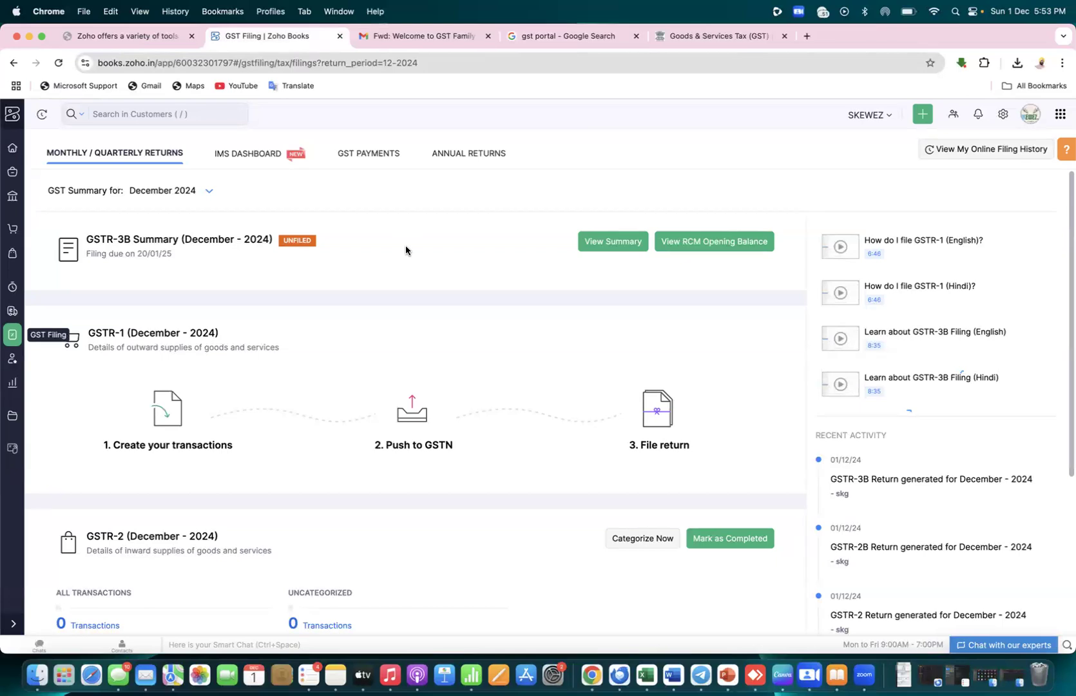
click(1003, 120)
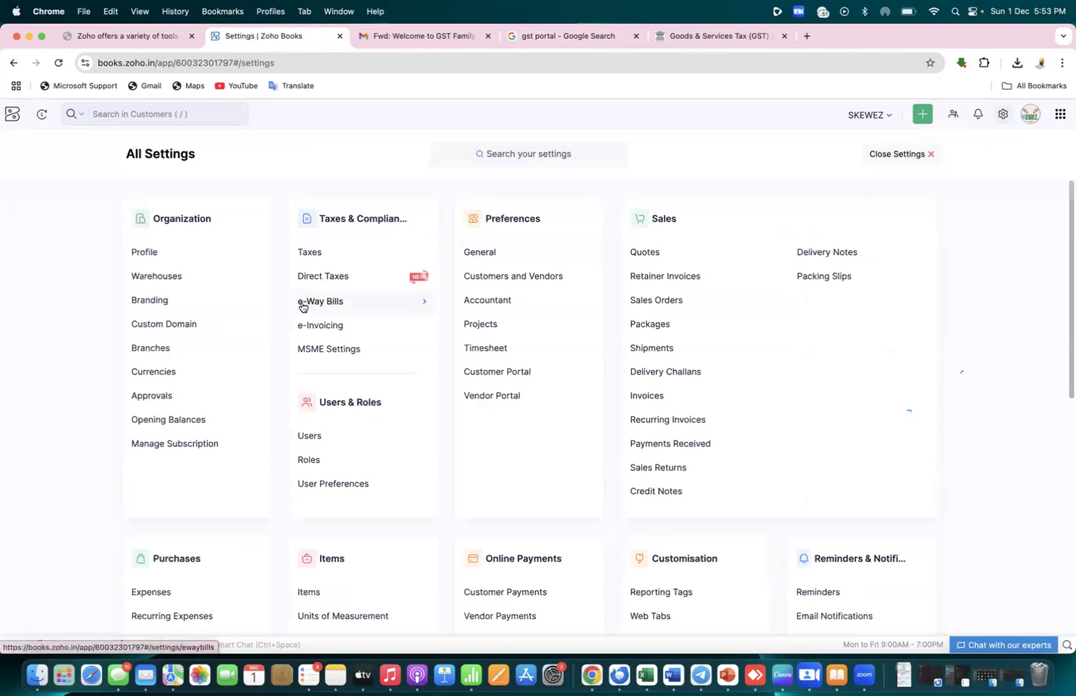
click(311, 252)
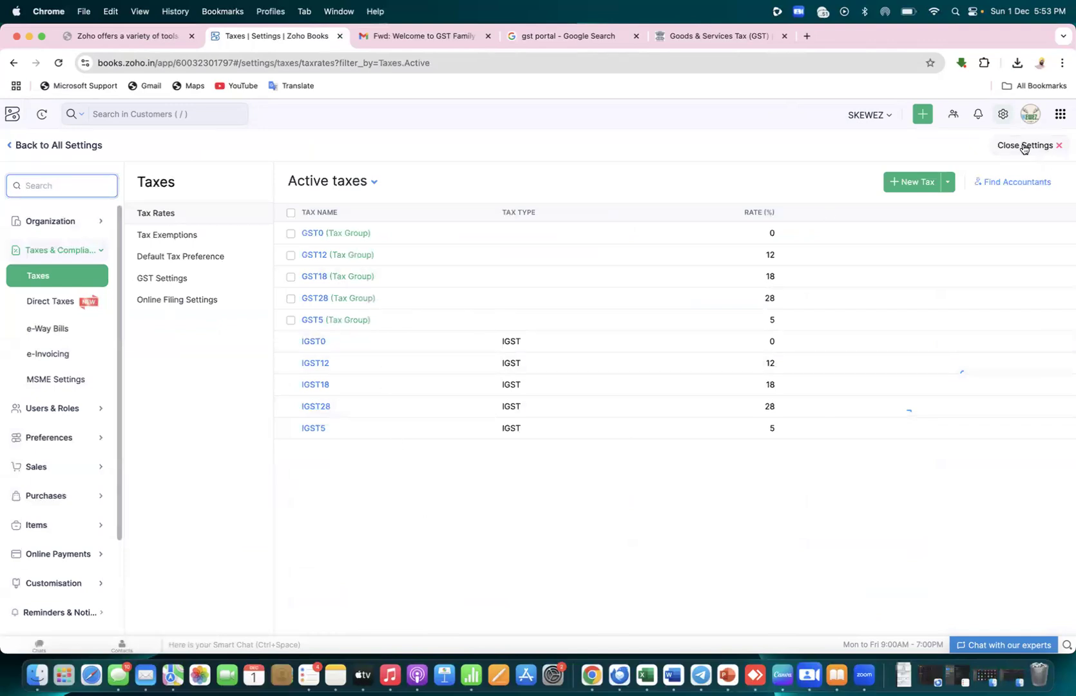
click(1004, 114)
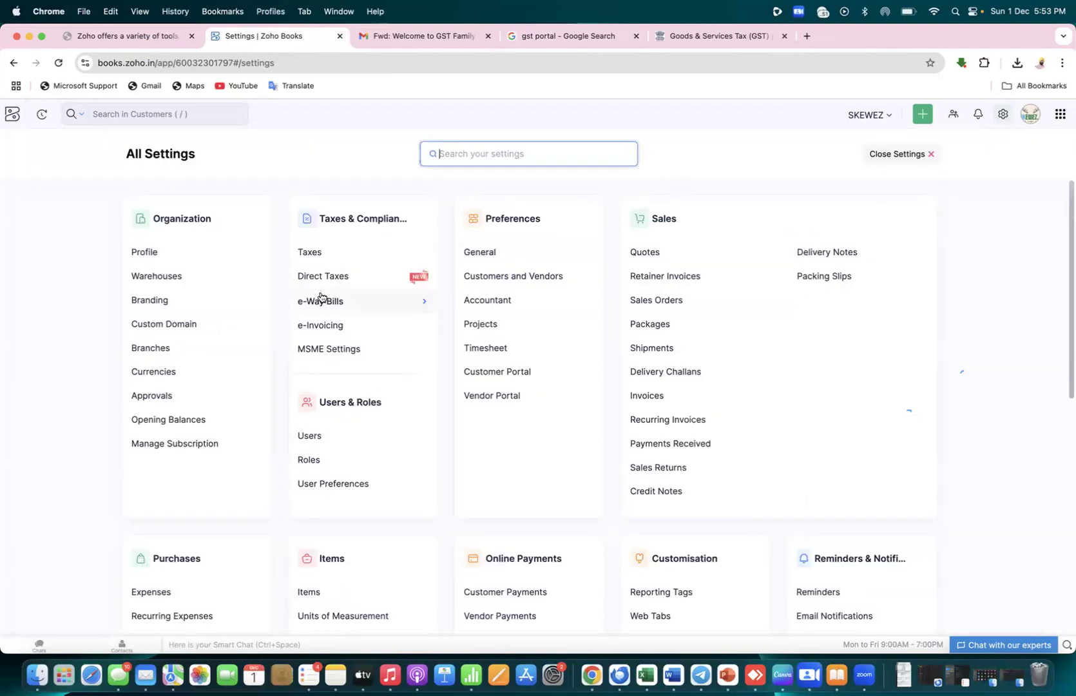
click(333, 258)
click(166, 278)
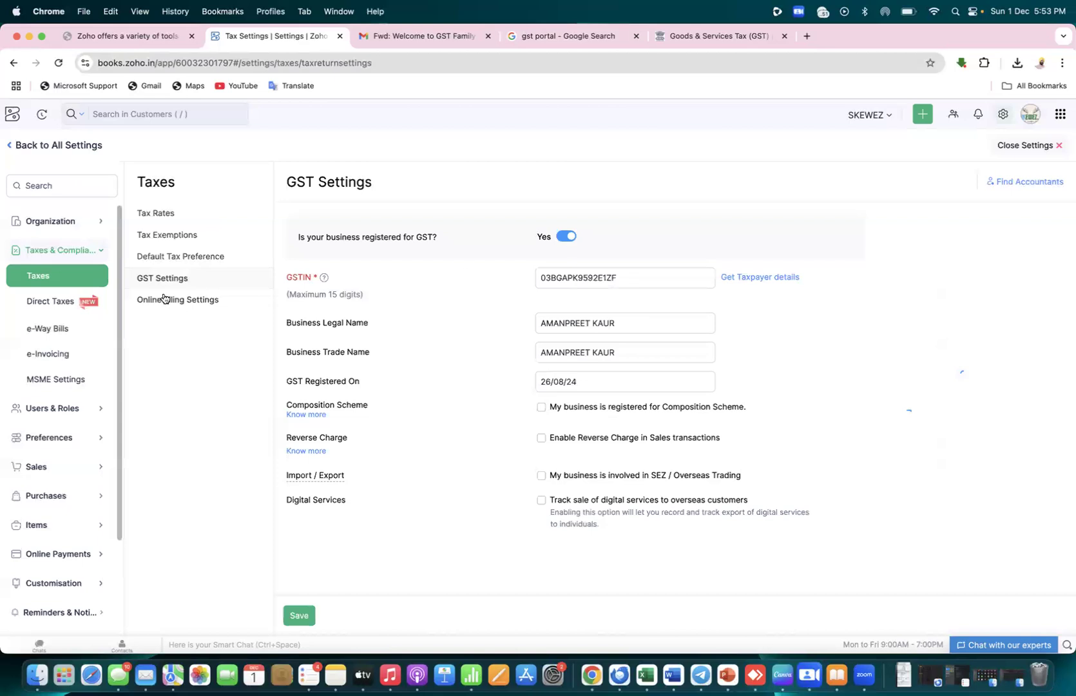
click(9, 120)
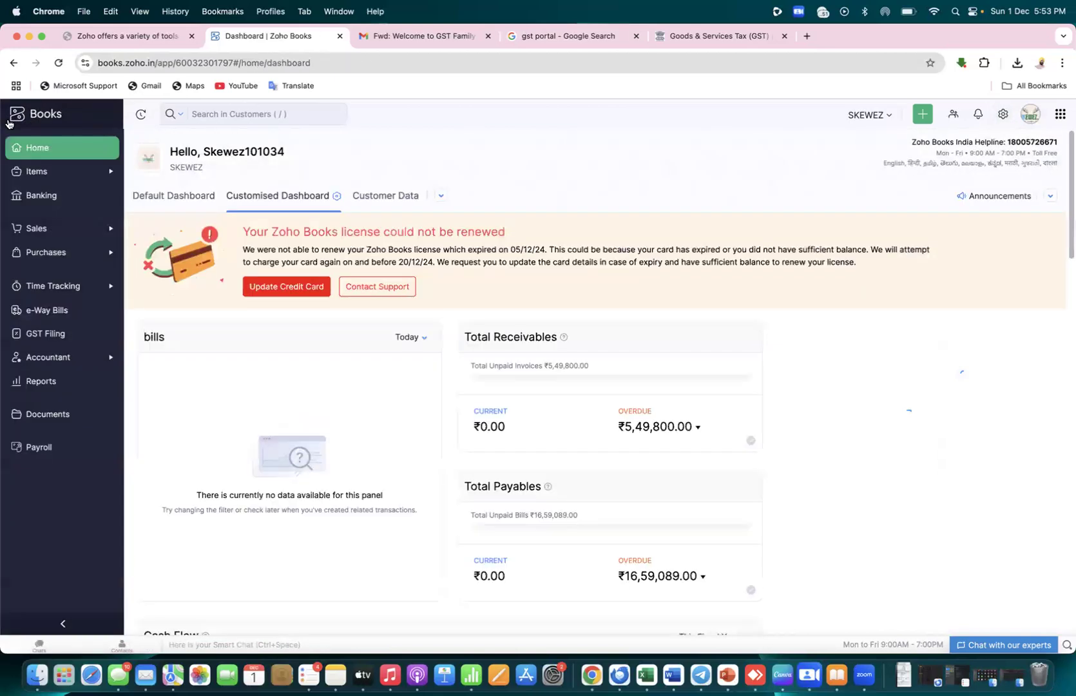
click(33, 340)
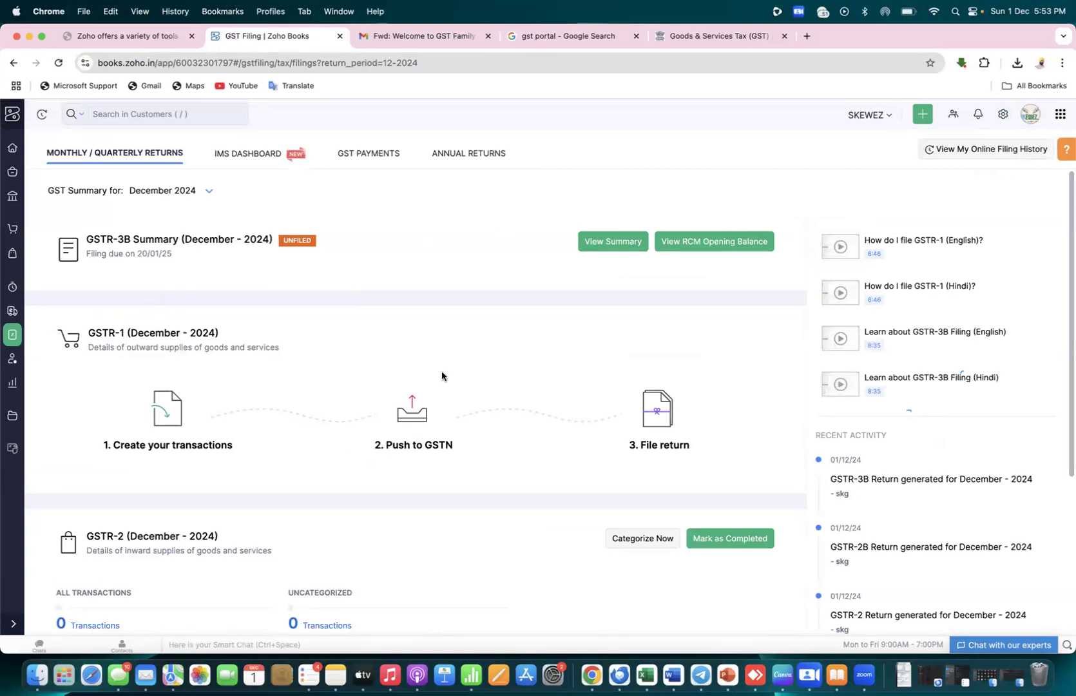
Scroll the December 2024 returns, check the IMS dashboard twice, then go to GST Payments
scroll(441, 372, down, 5)
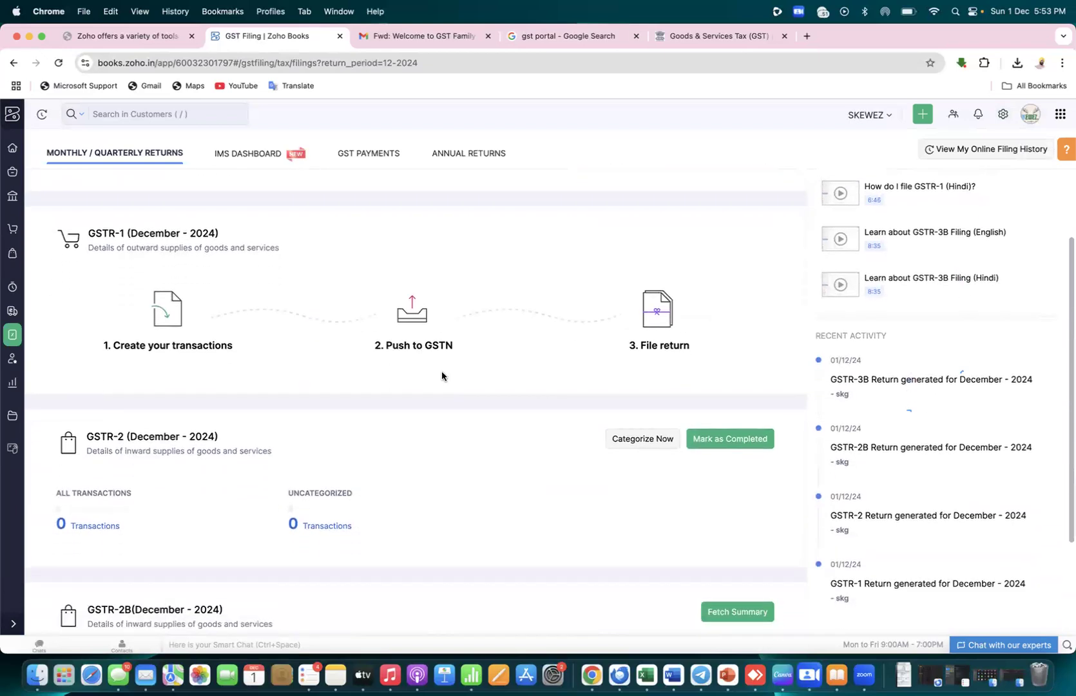
scroll(441, 376, down, 2)
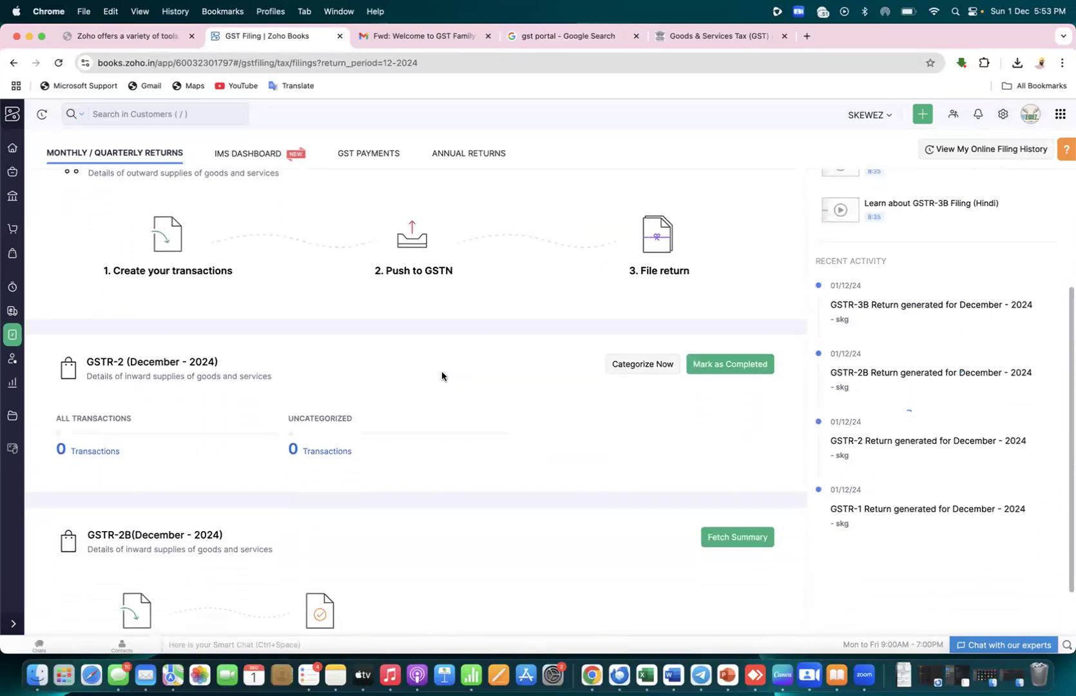
scroll(442, 376, down, 2)
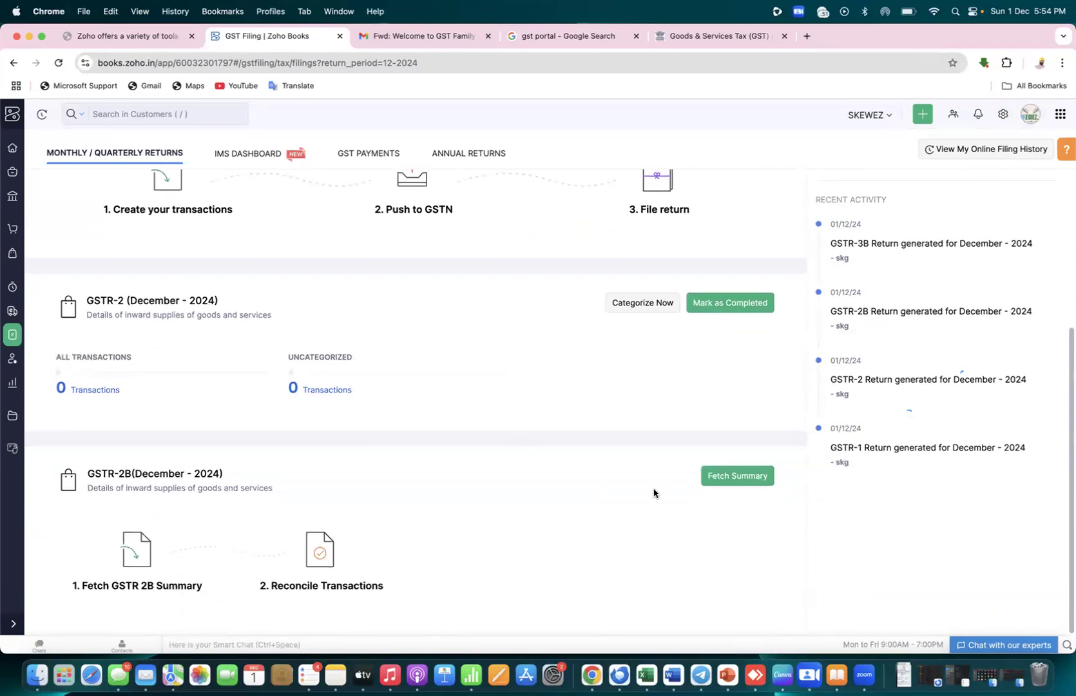
scroll(654, 488, up, 8)
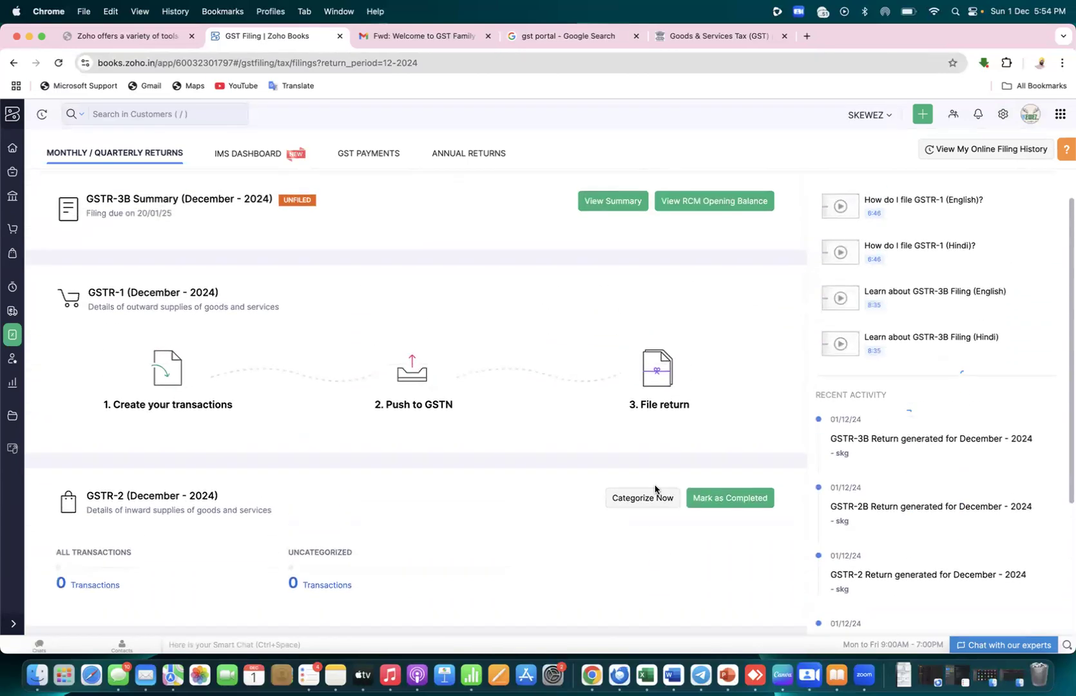
click(258, 153)
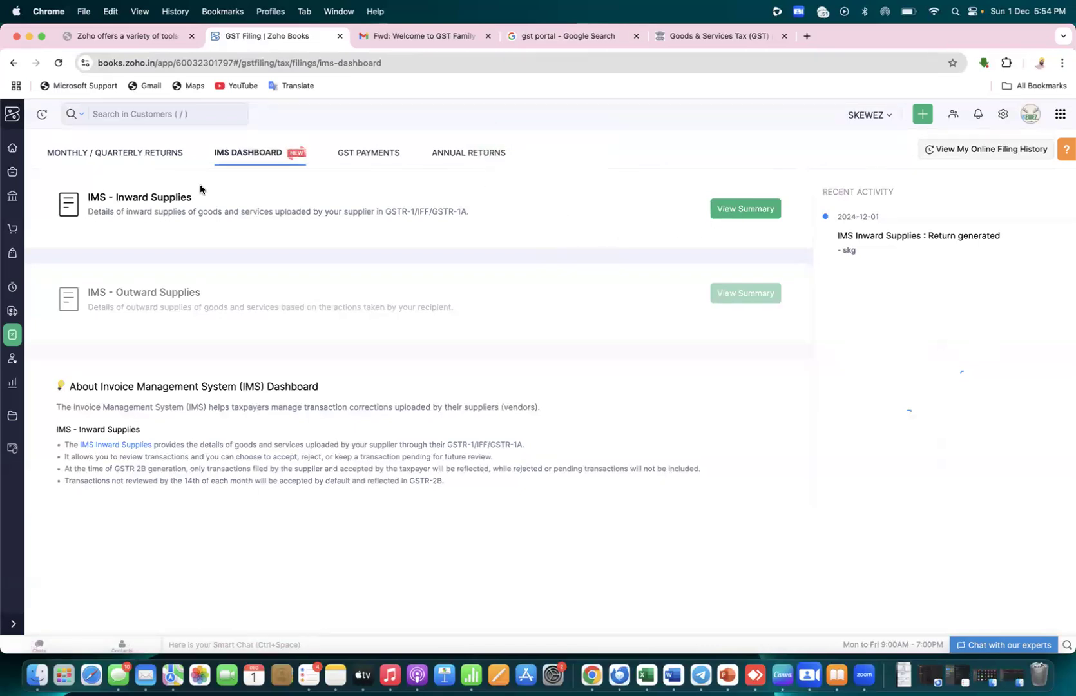
click(144, 154)
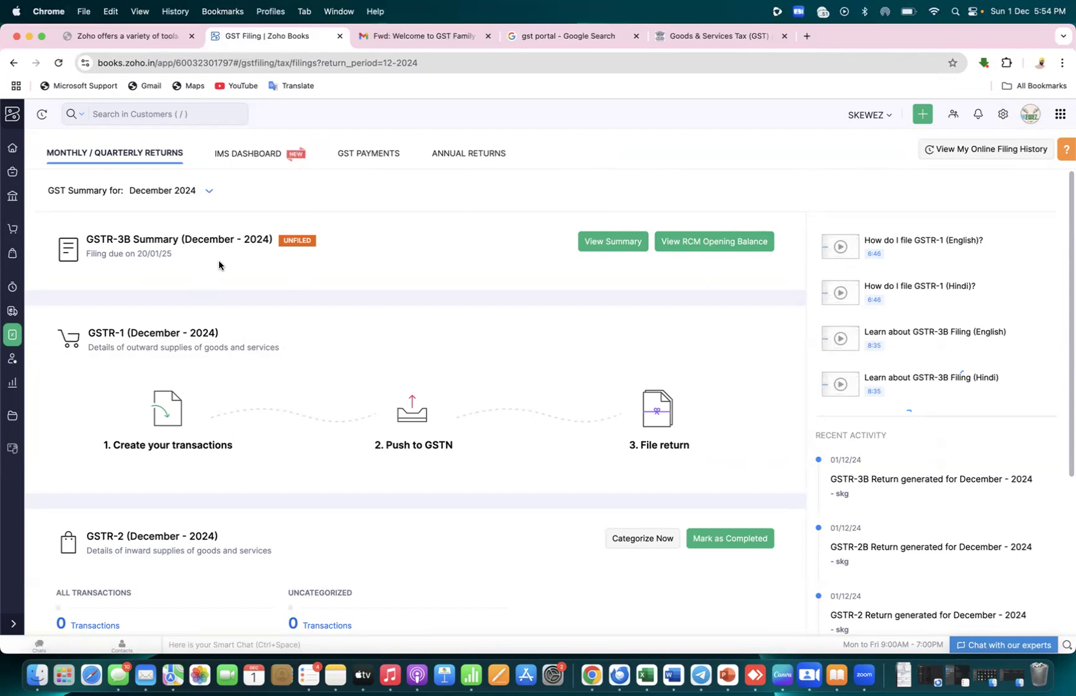
click(264, 153)
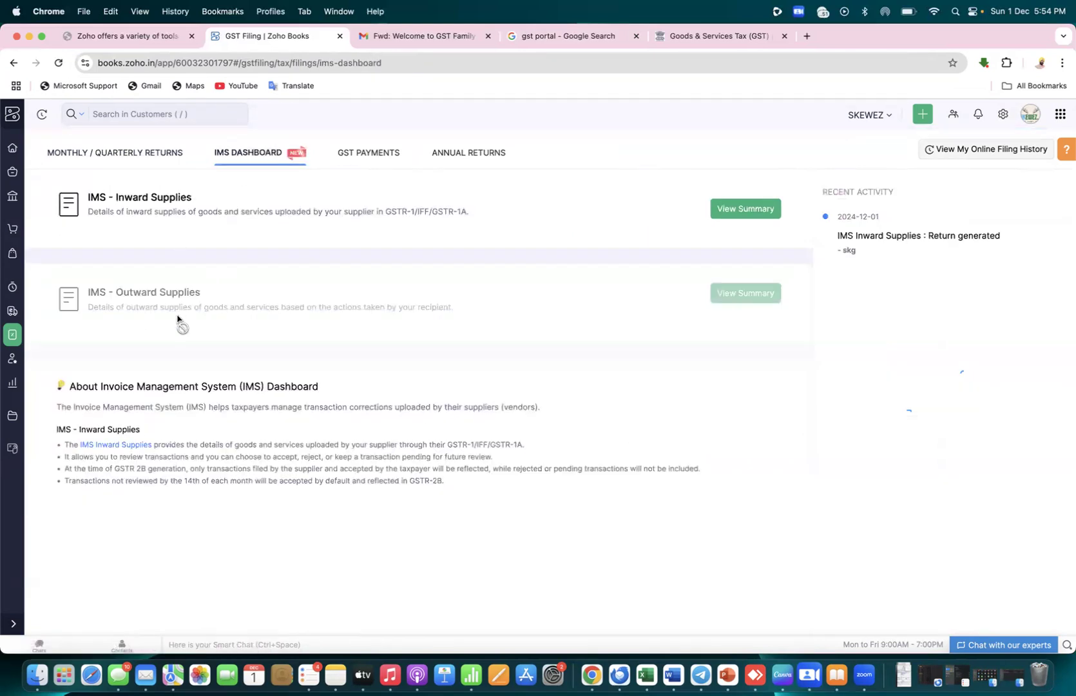
click(385, 160)
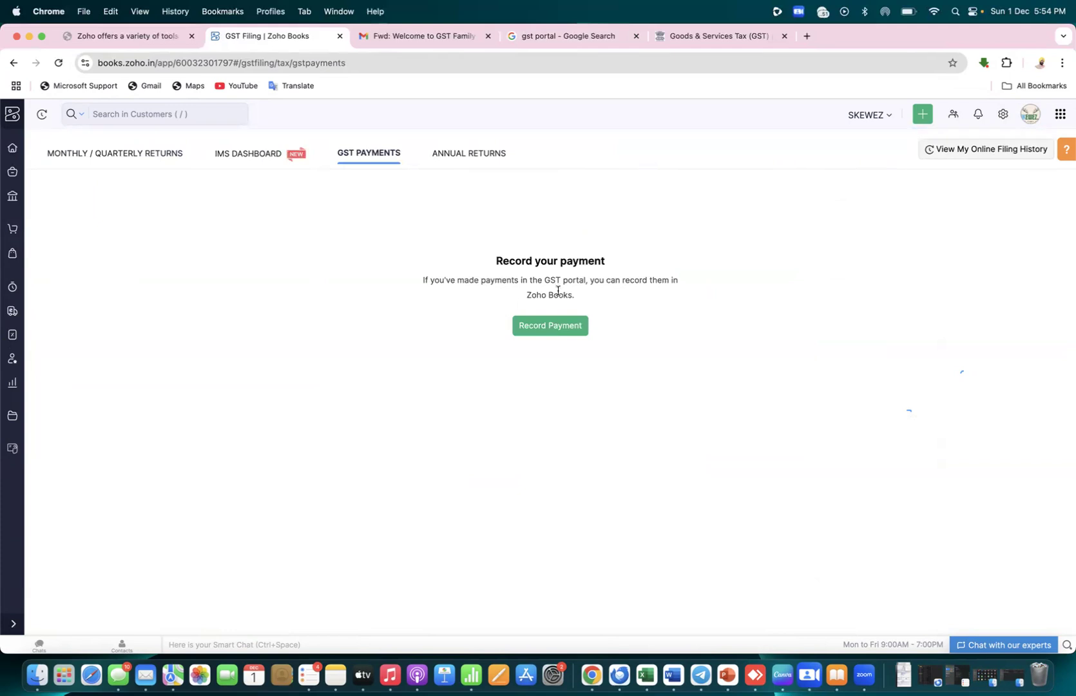
Peek at the payment form, GST filing overview and GSTR-9 page, ending back on GST Payments
drag(588, 278, 428, 285)
click(570, 334)
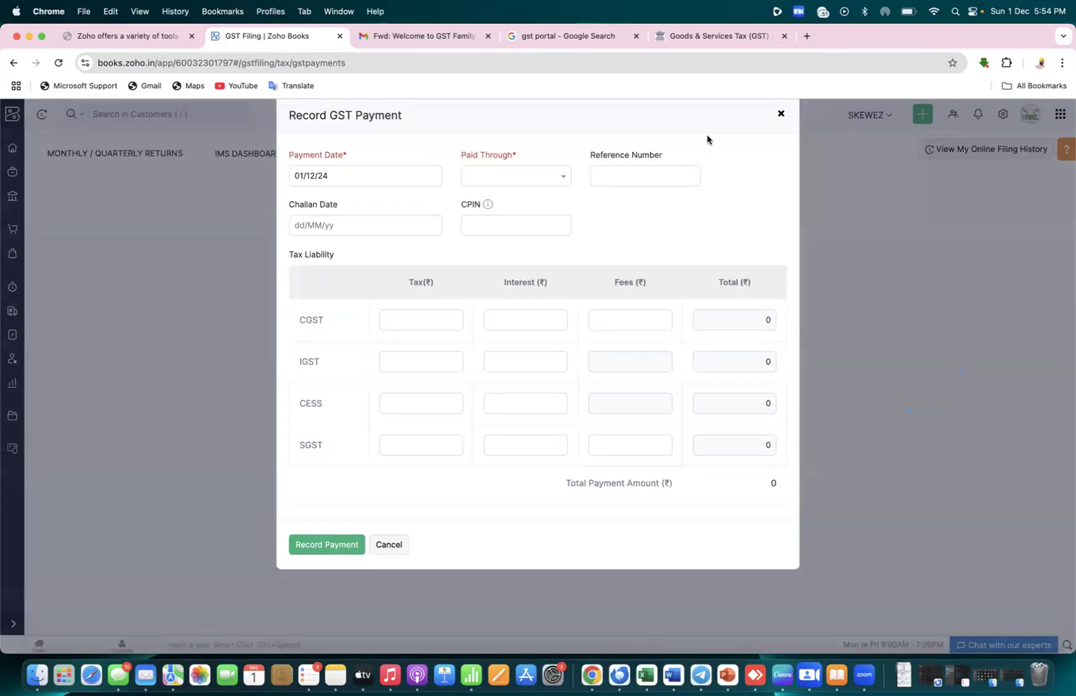
click(781, 114)
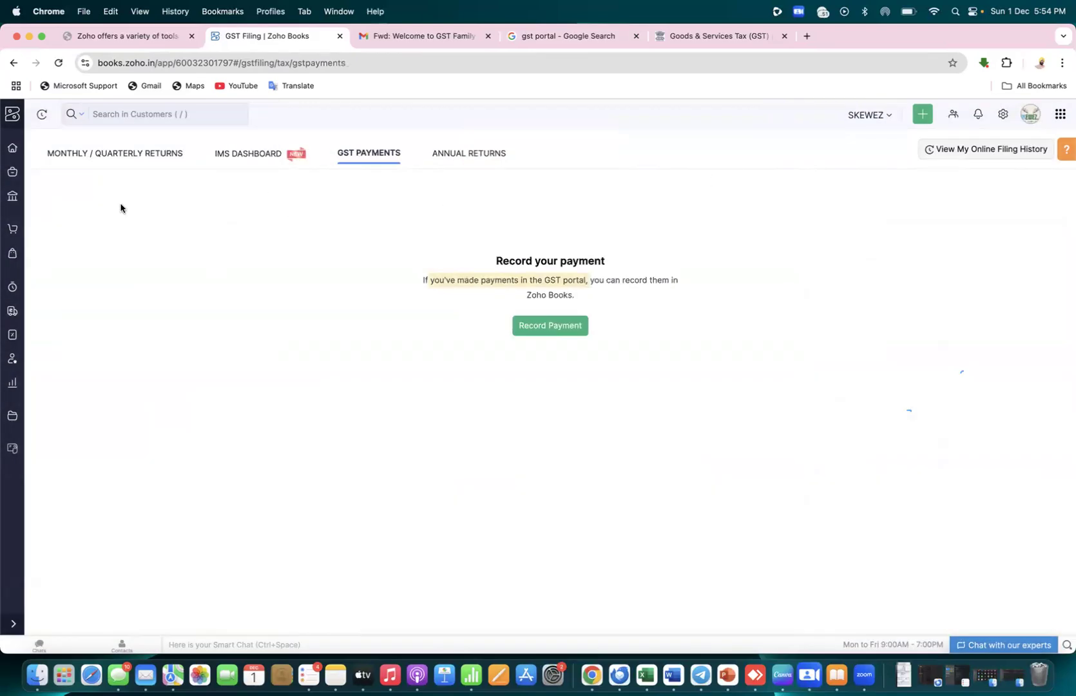
click(11, 336)
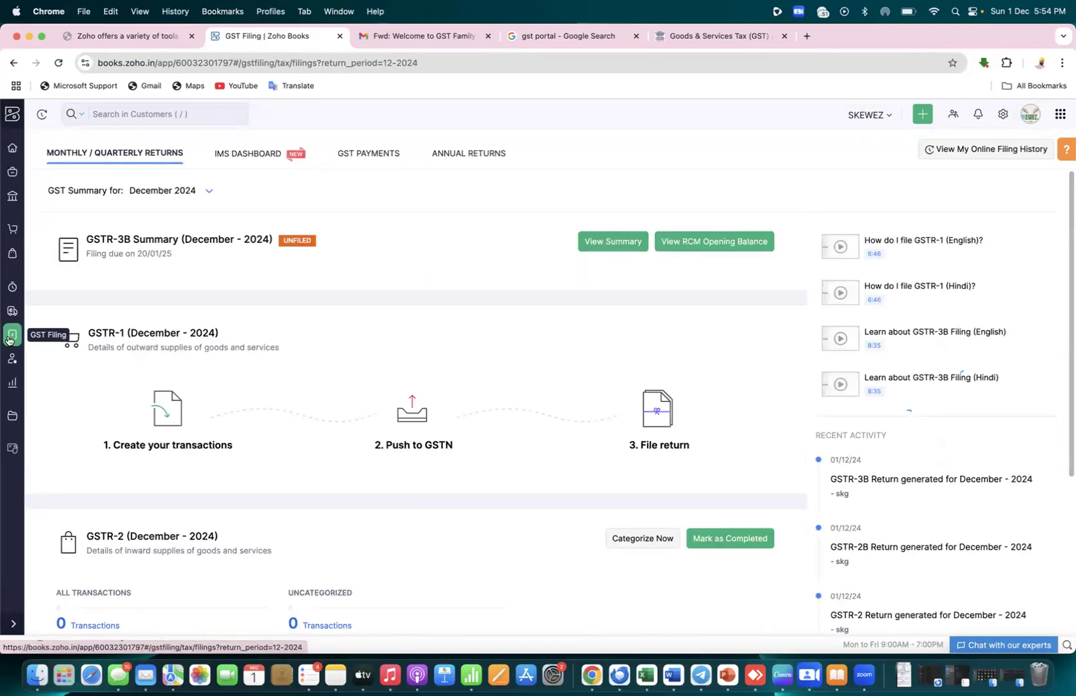
click(376, 156)
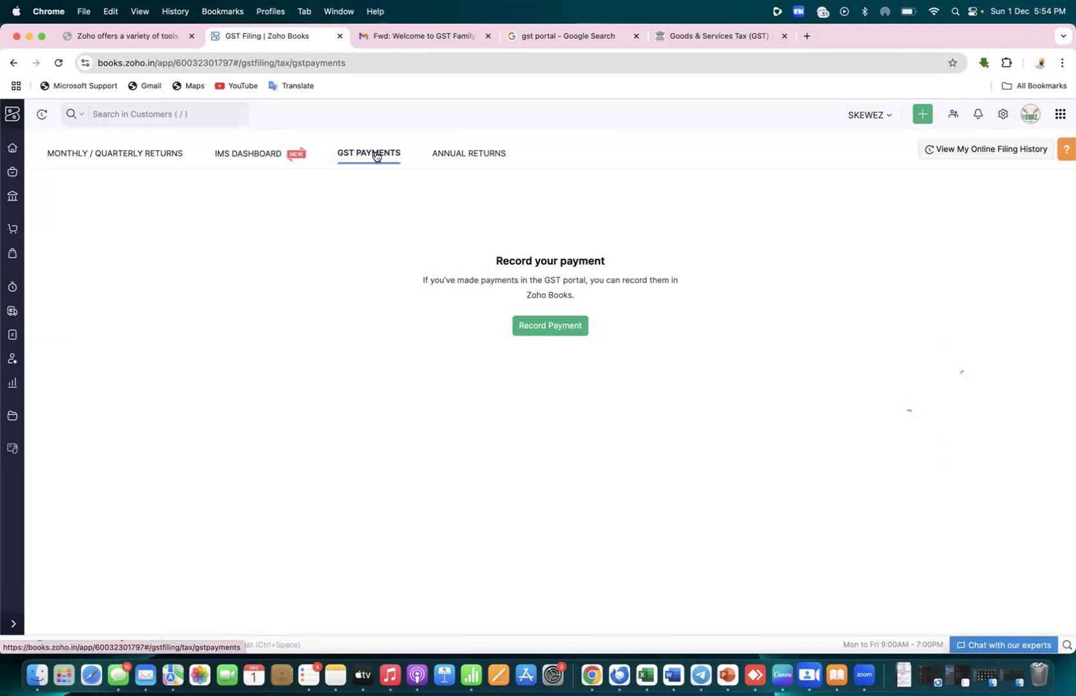
click(471, 153)
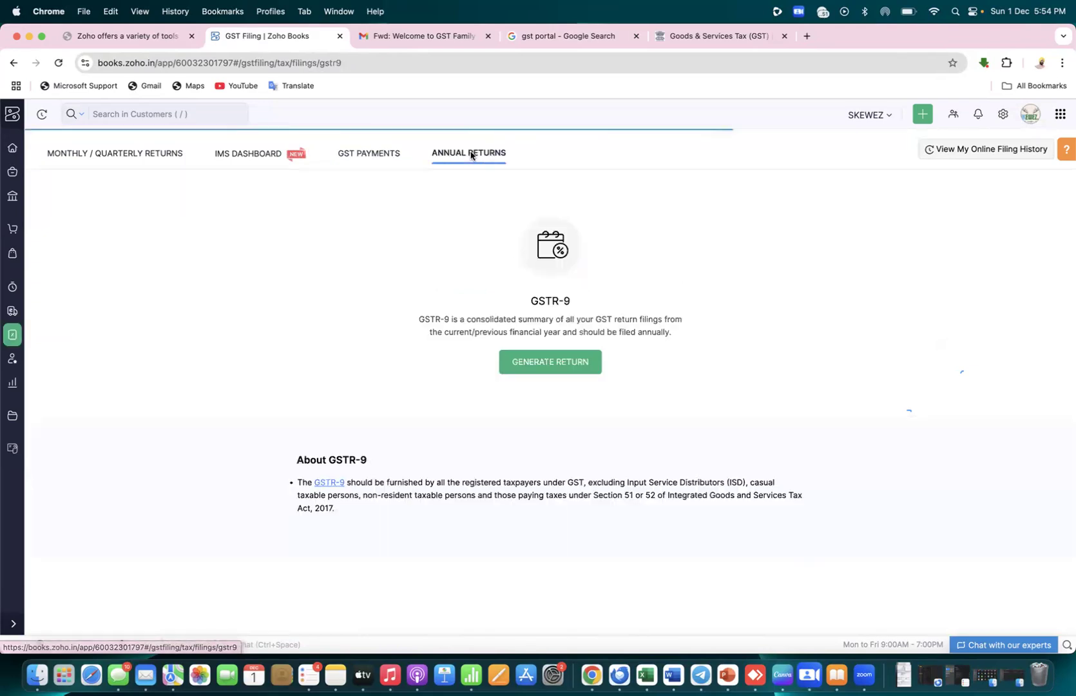
click(349, 159)
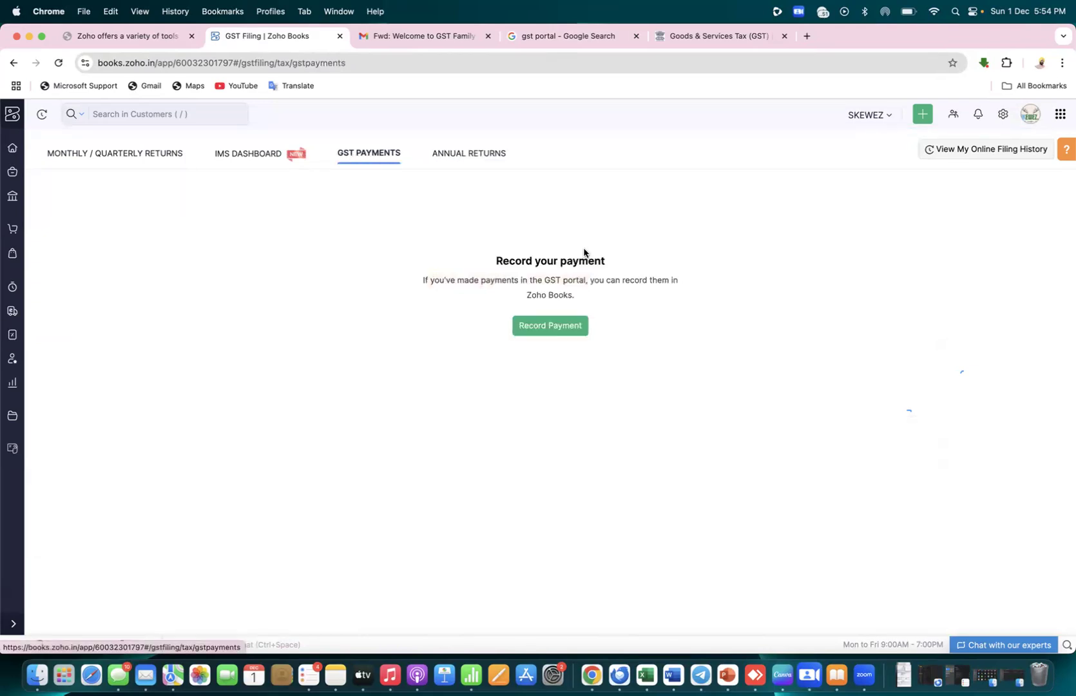
Start a GST payment paid through the icici bank account and enter its reference number
click(555, 328)
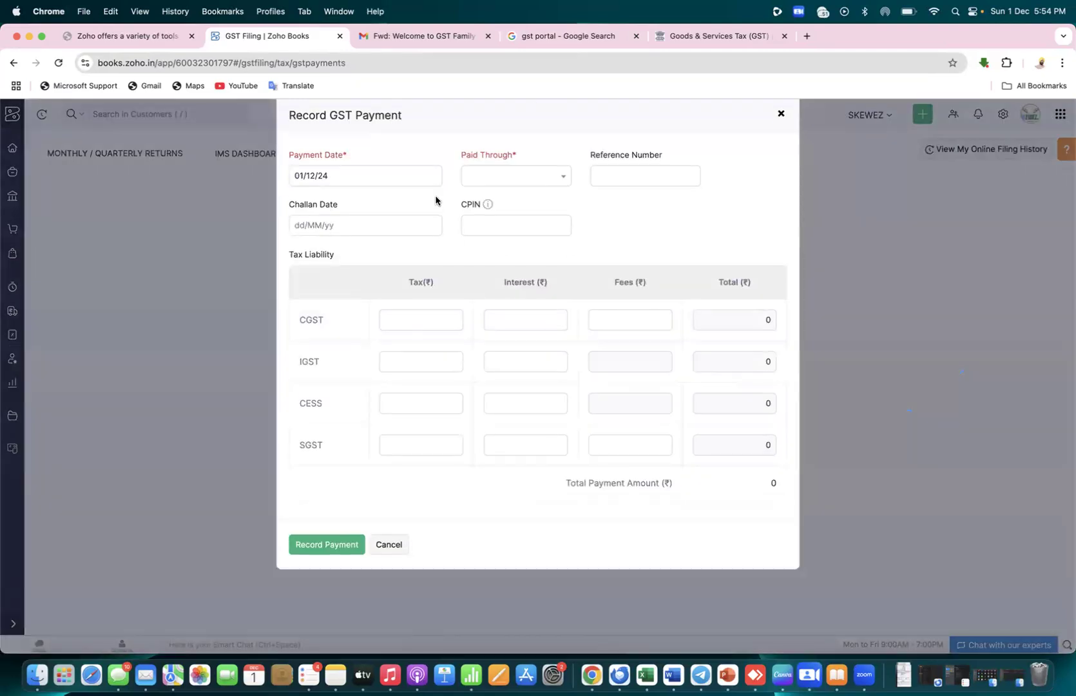
click(525, 185)
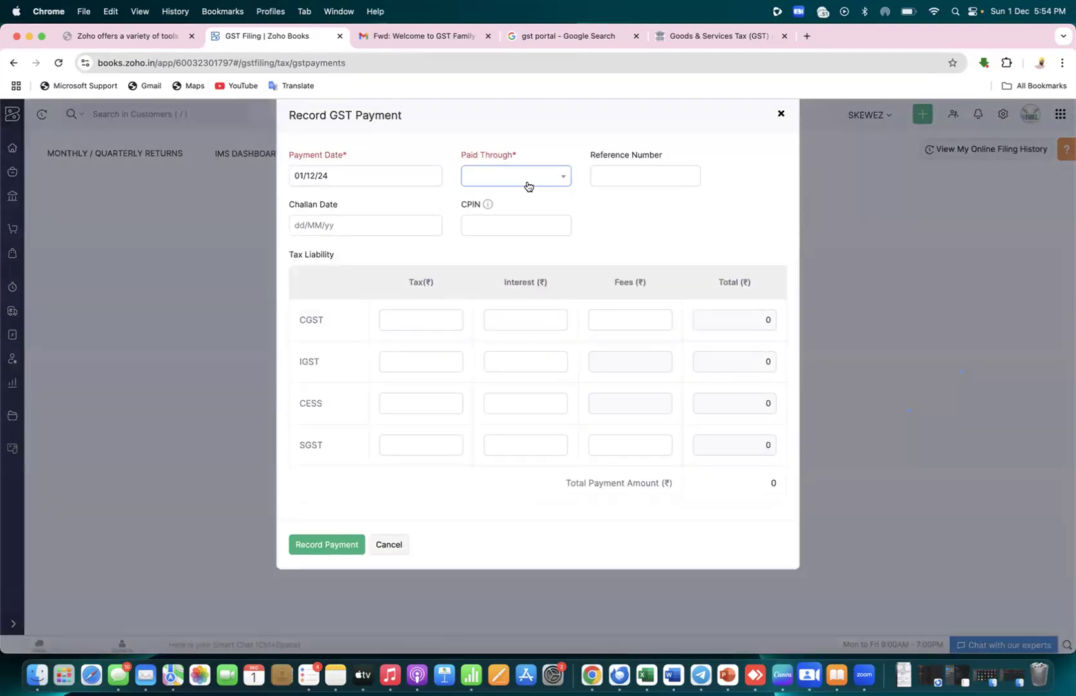
click(561, 180)
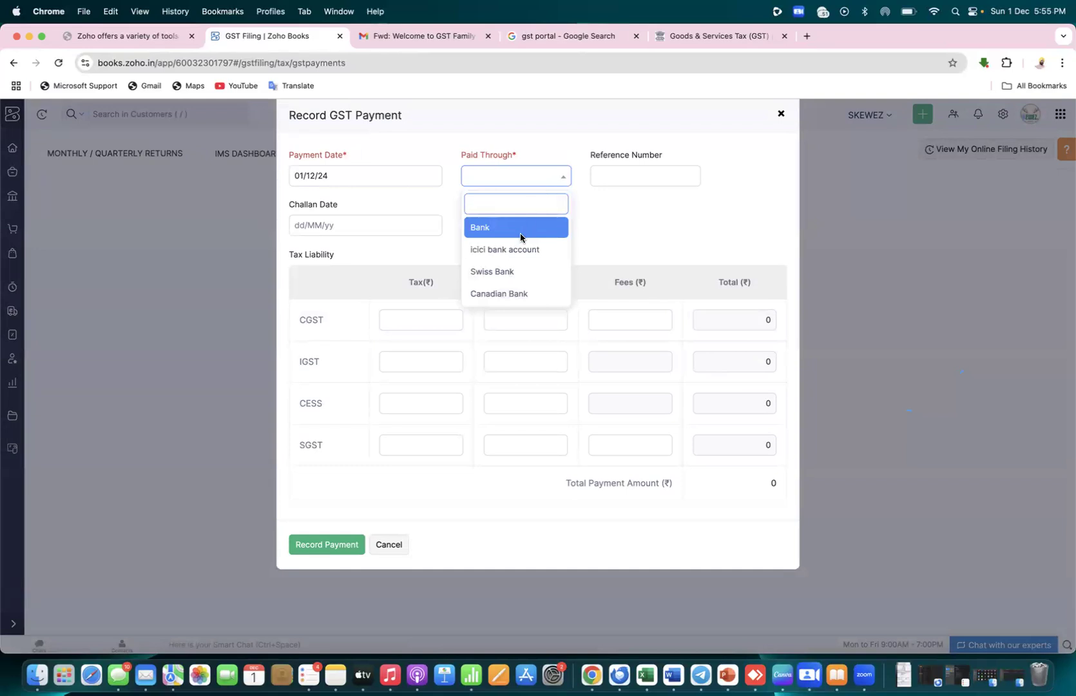
click(514, 249)
click(649, 178)
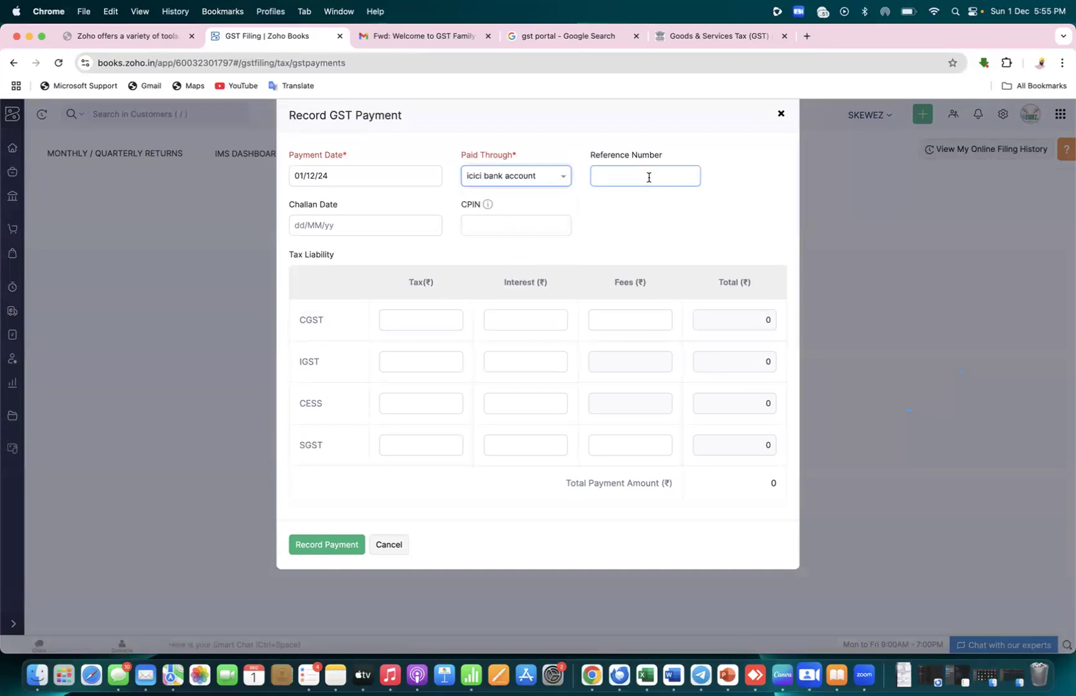
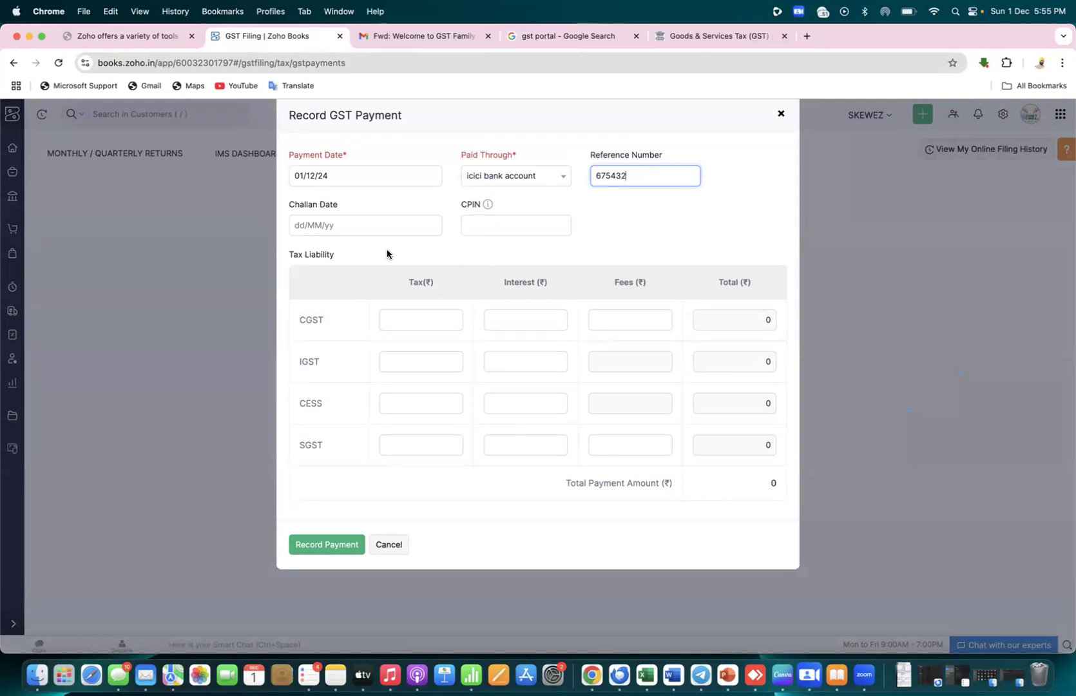
Set the challan date to 01/12/24, then switch to the Excel notes workbook
click(299, 222)
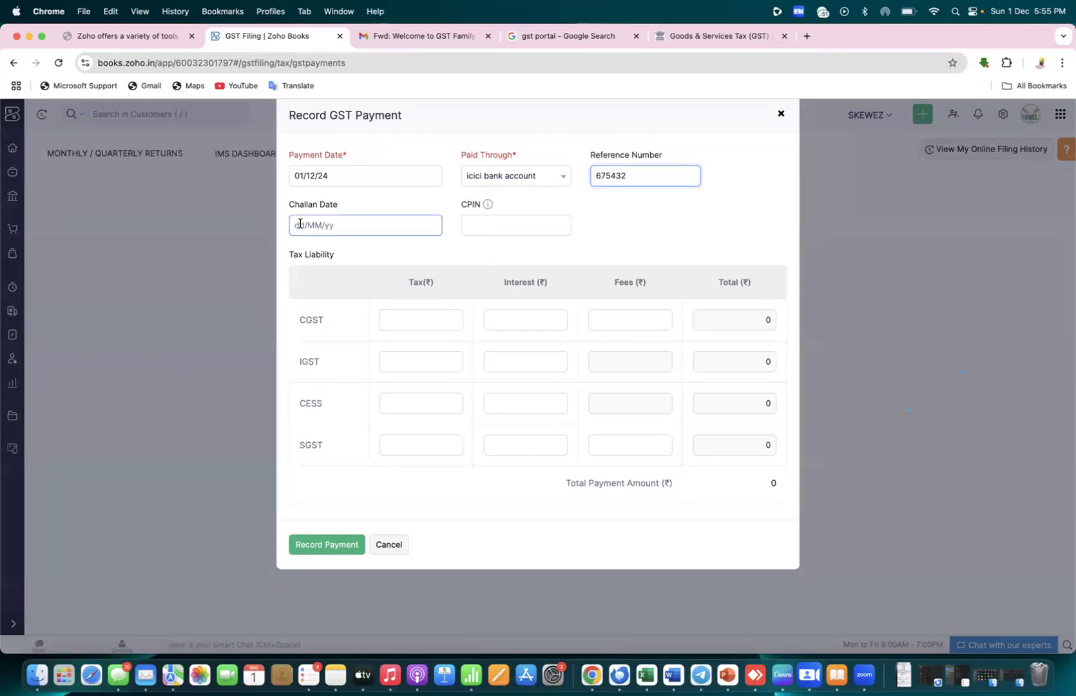
click(300, 223)
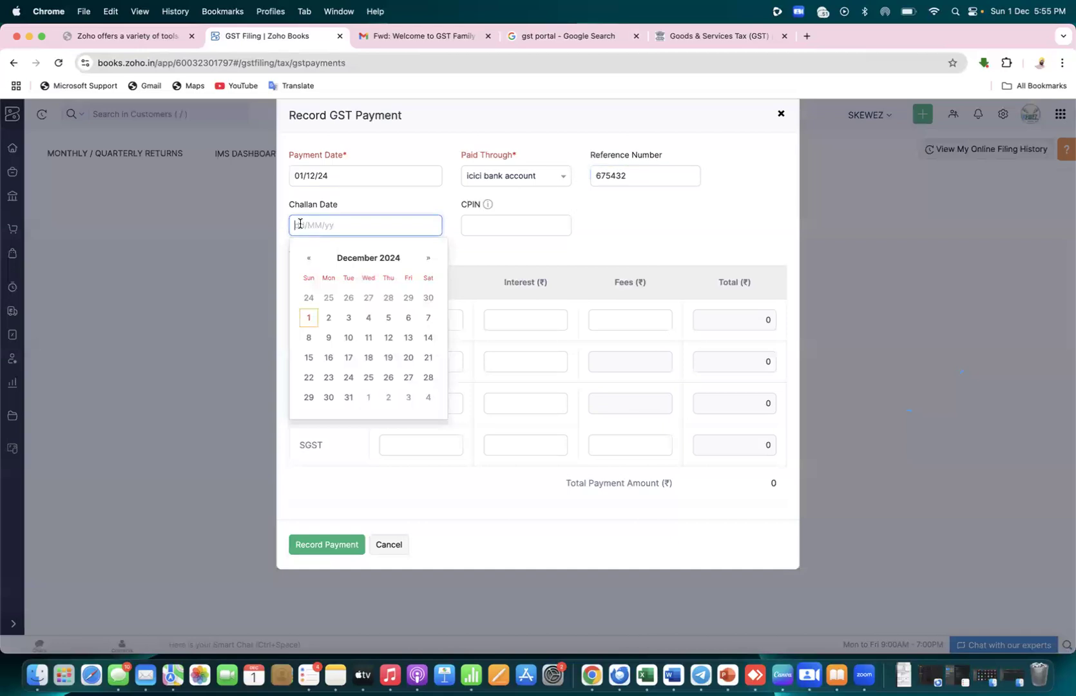
click(310, 317)
click(560, 217)
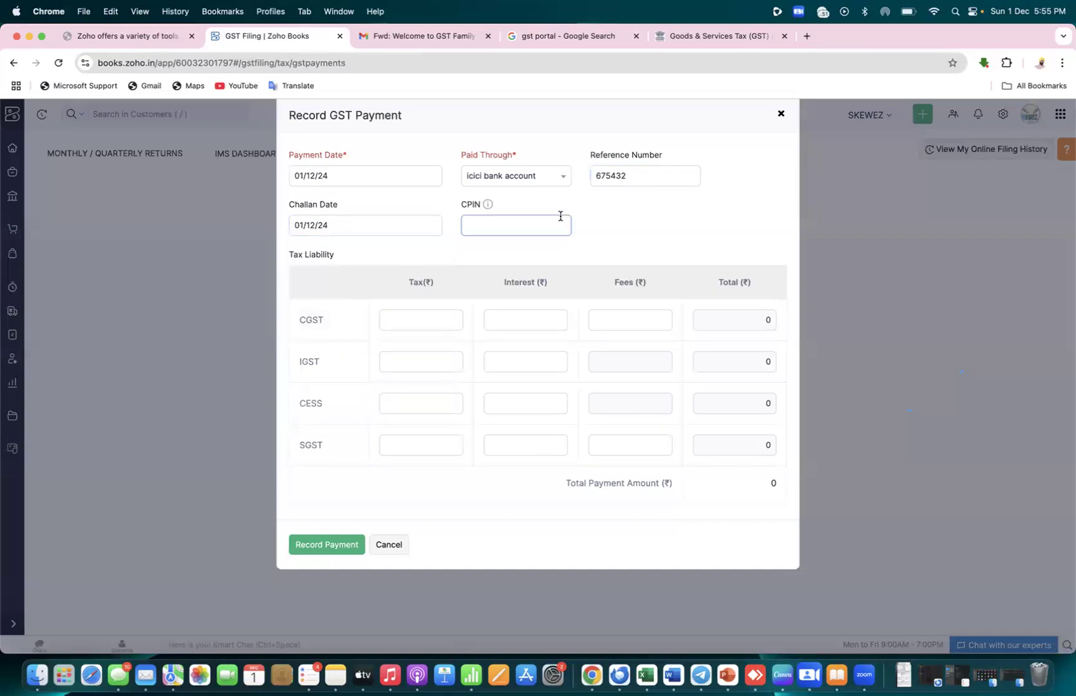
mouse_move(488, 207)
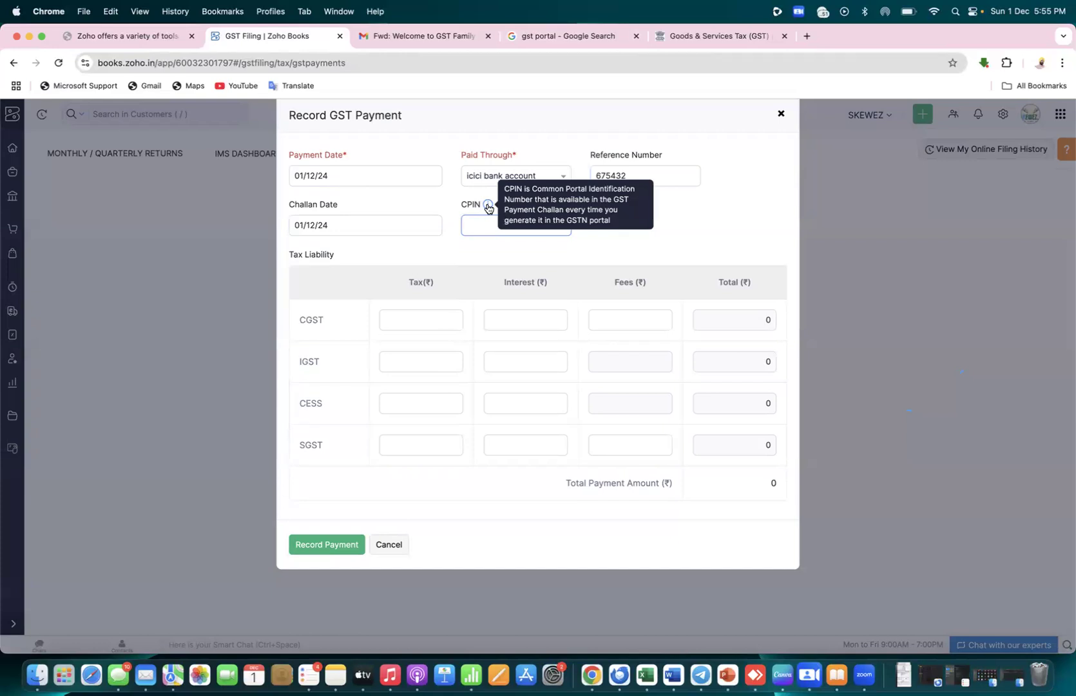
click(478, 220)
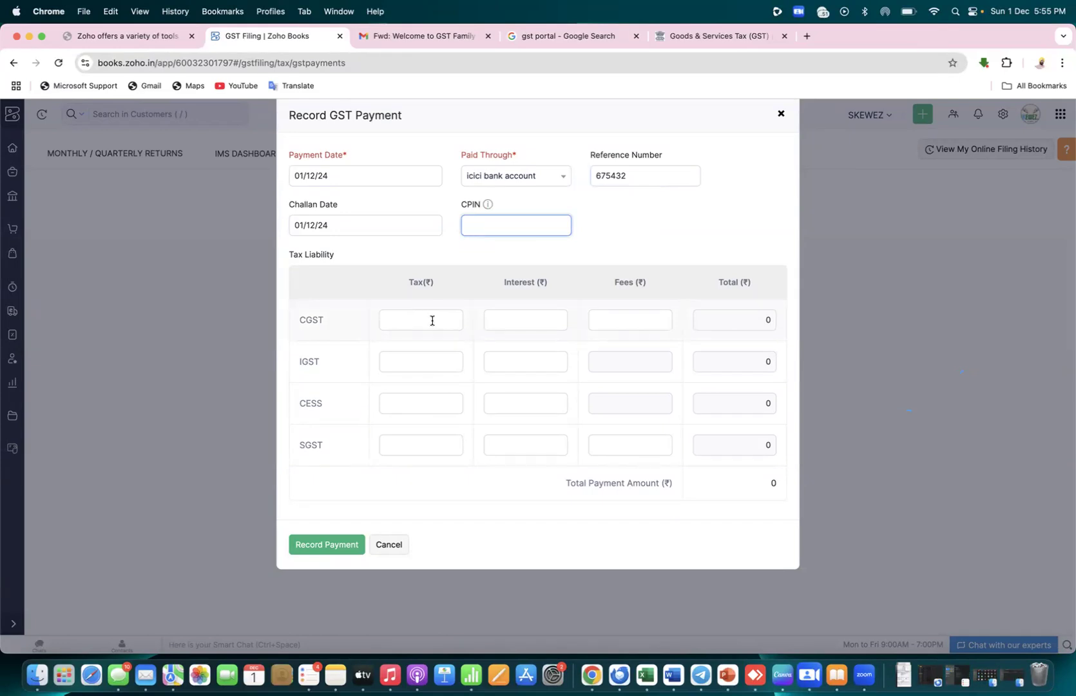
key(super+Tab)
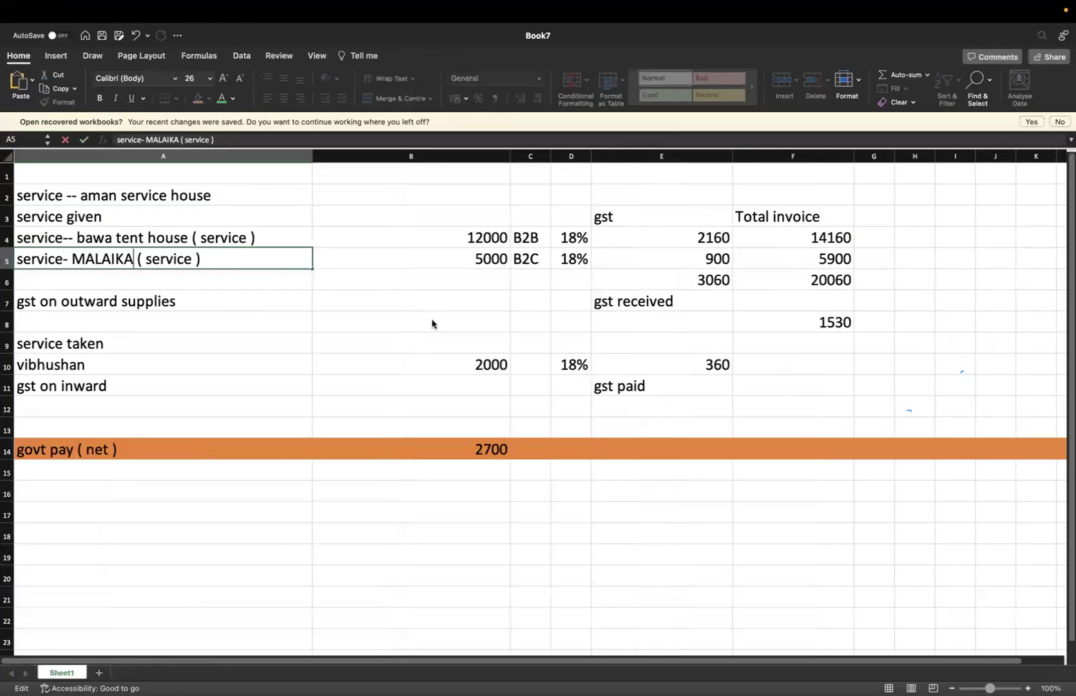
Highlight row 4 of the notes sheet in yellow, then return to the Zoho Books payment form
click(7, 240)
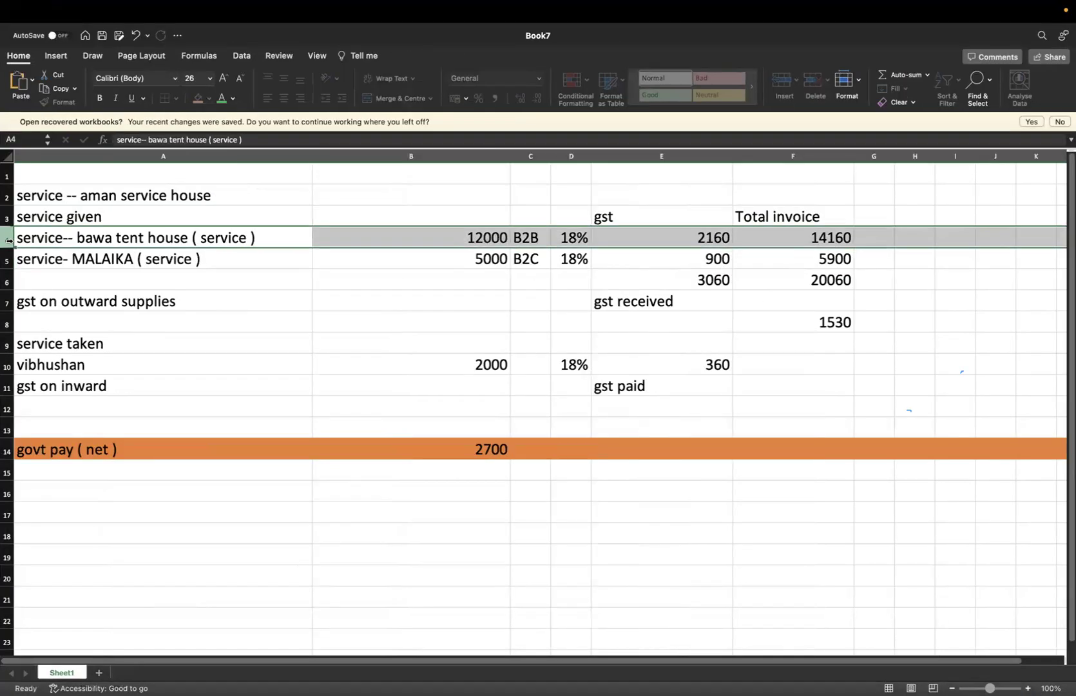
click(210, 100)
click(235, 240)
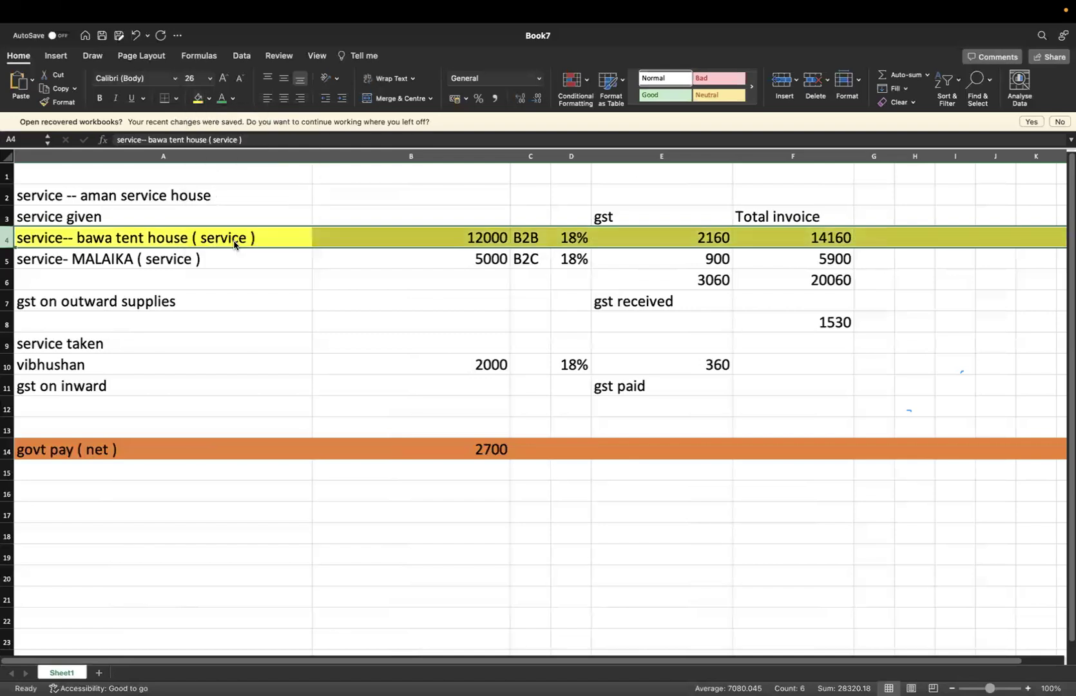
click(241, 360)
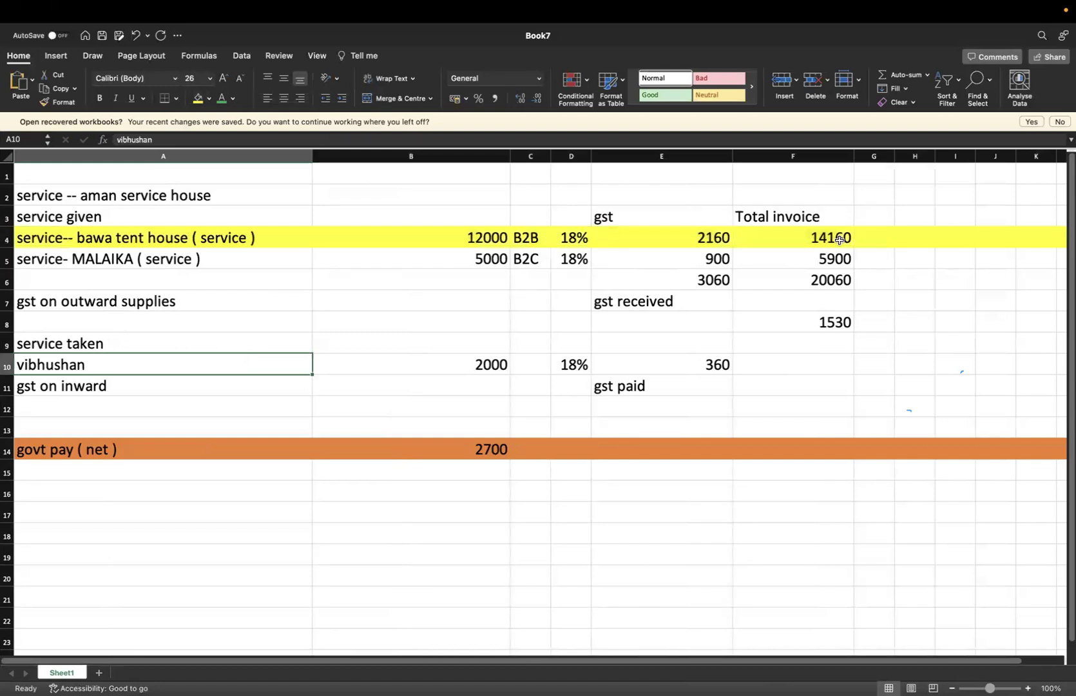
key(super+Tab)
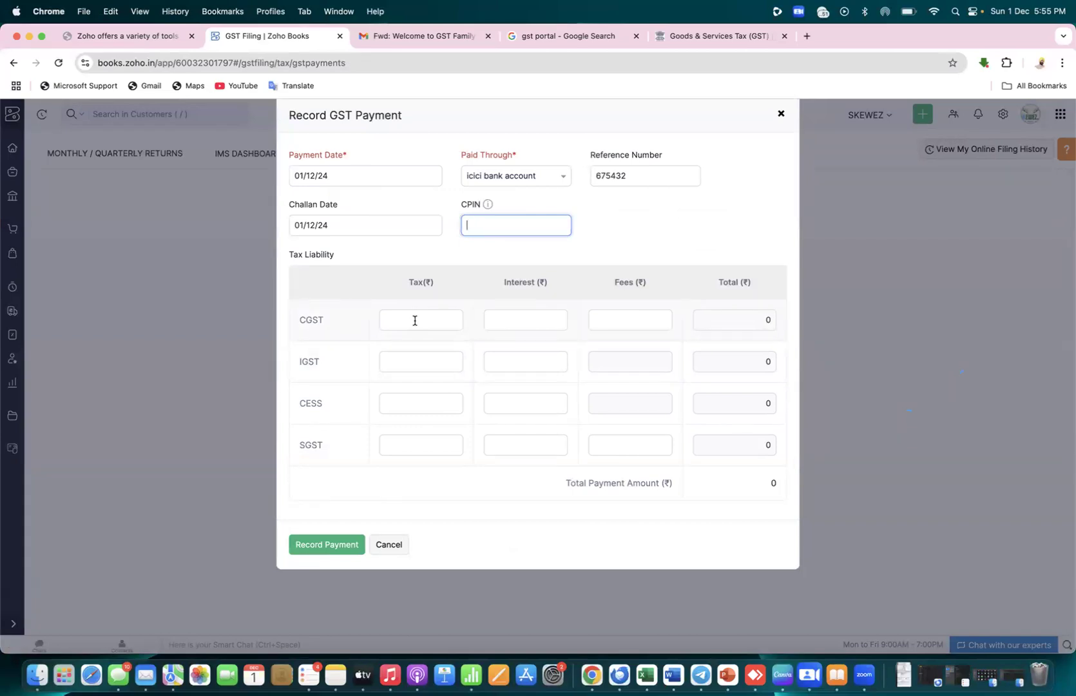
Enter CGST interest 0, fees 0 and tax 1530, then switch back to Excel
click(530, 320)
text(0)
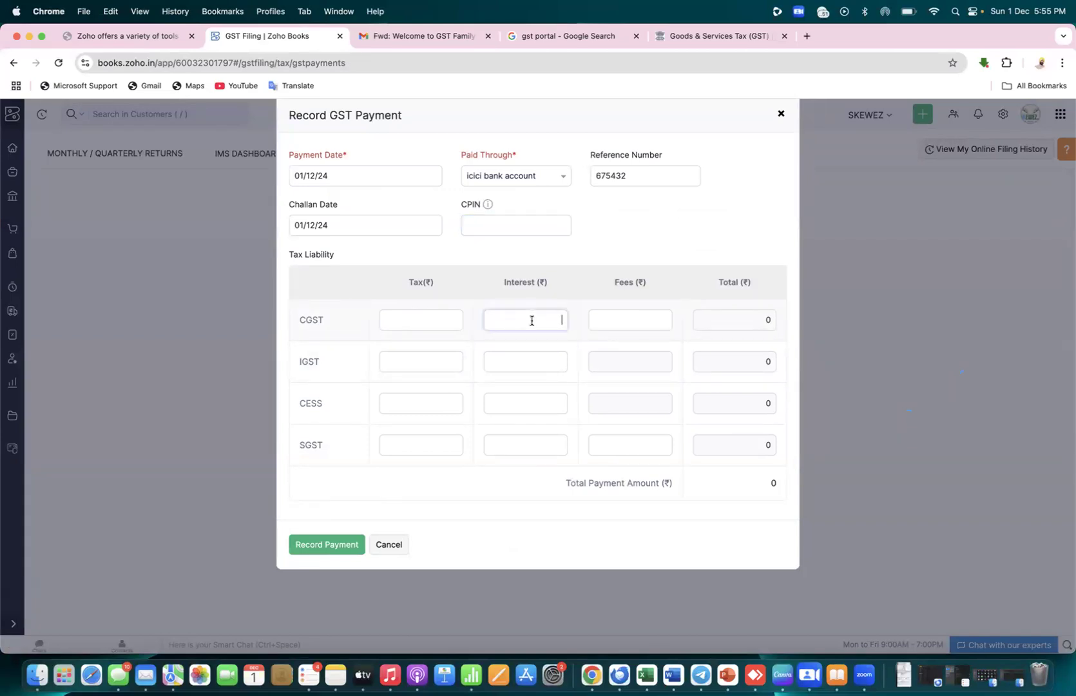
click(632, 317)
text(0)
click(435, 325)
text(1530)
key(ctrl+Right)
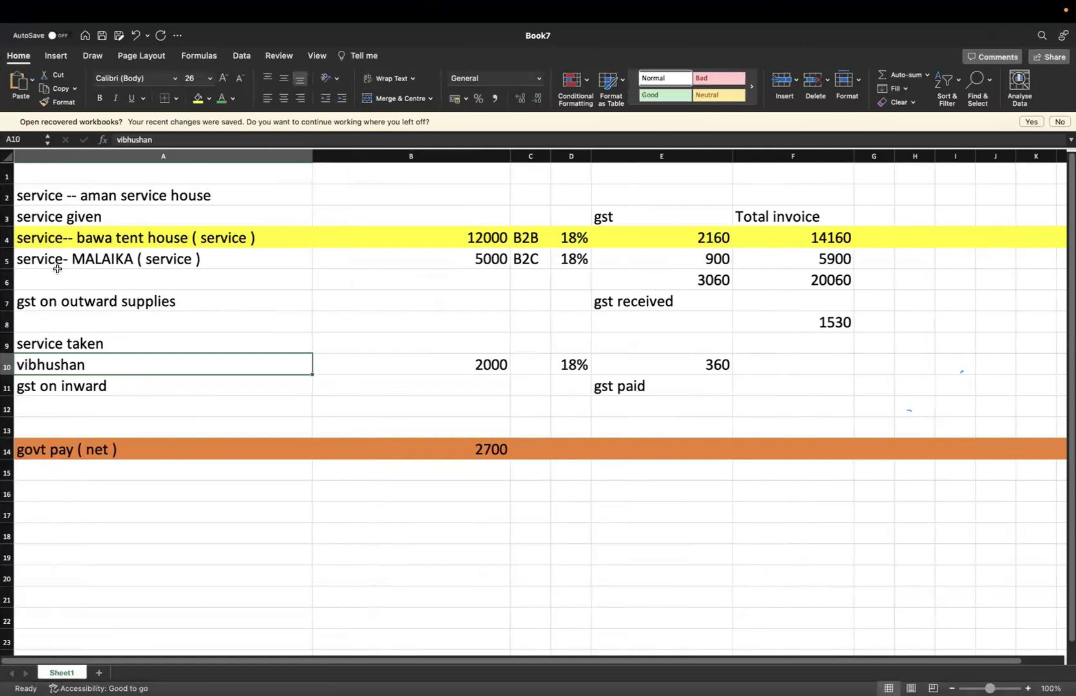
Highlight row 5 of the notes sheet in yellow and return to the payment form
click(9, 262)
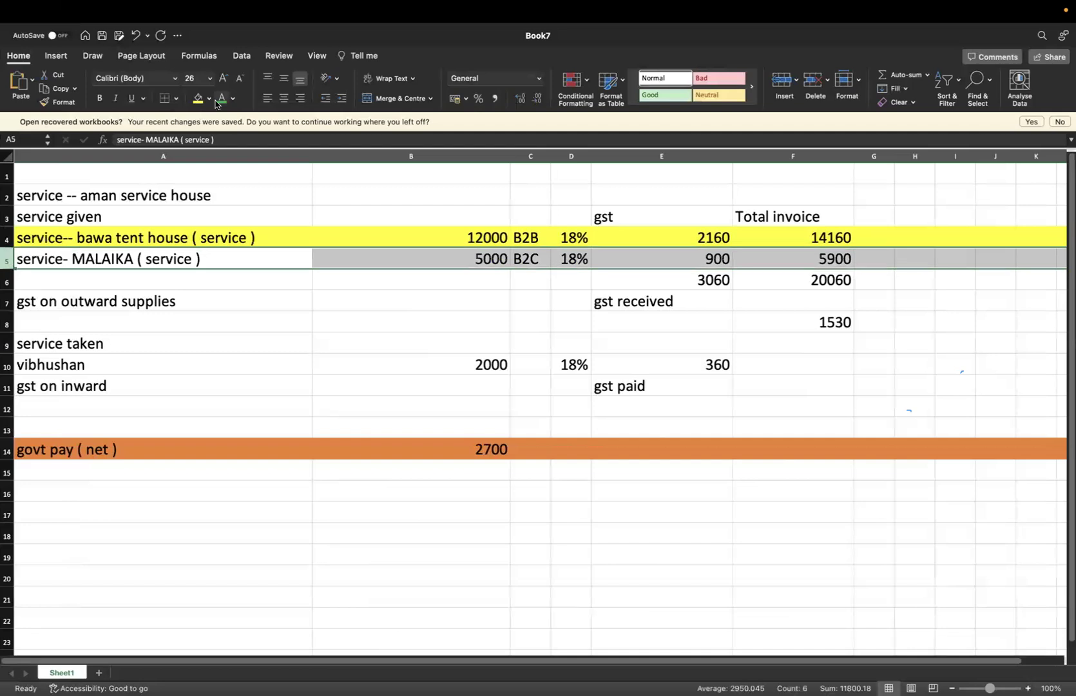
click(197, 98)
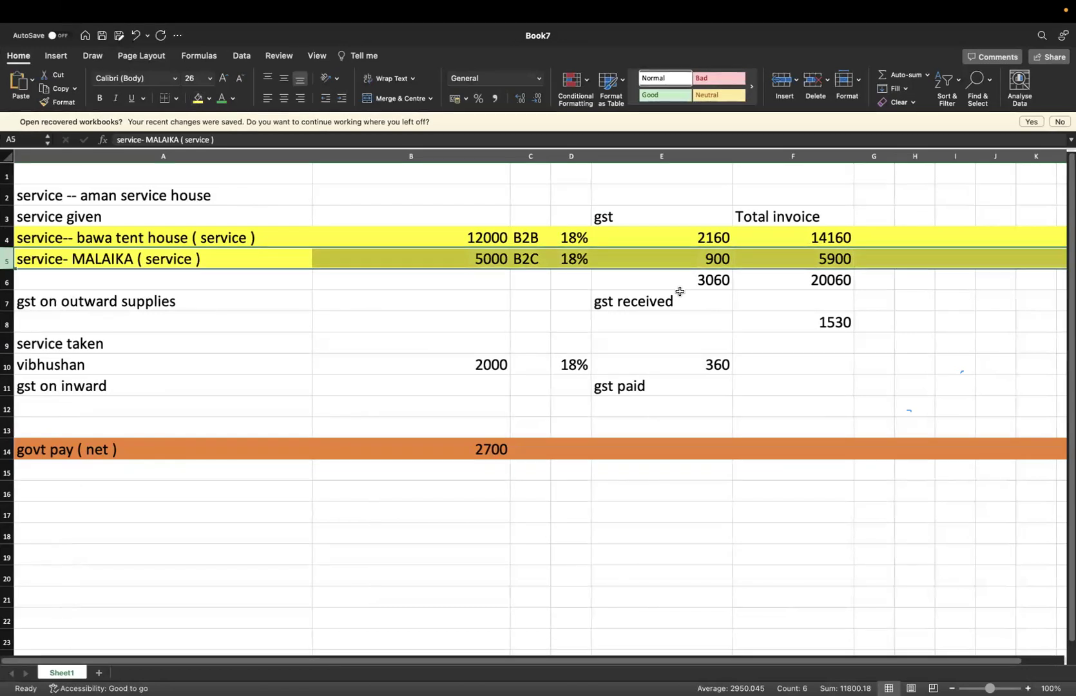
key(super+Tab)
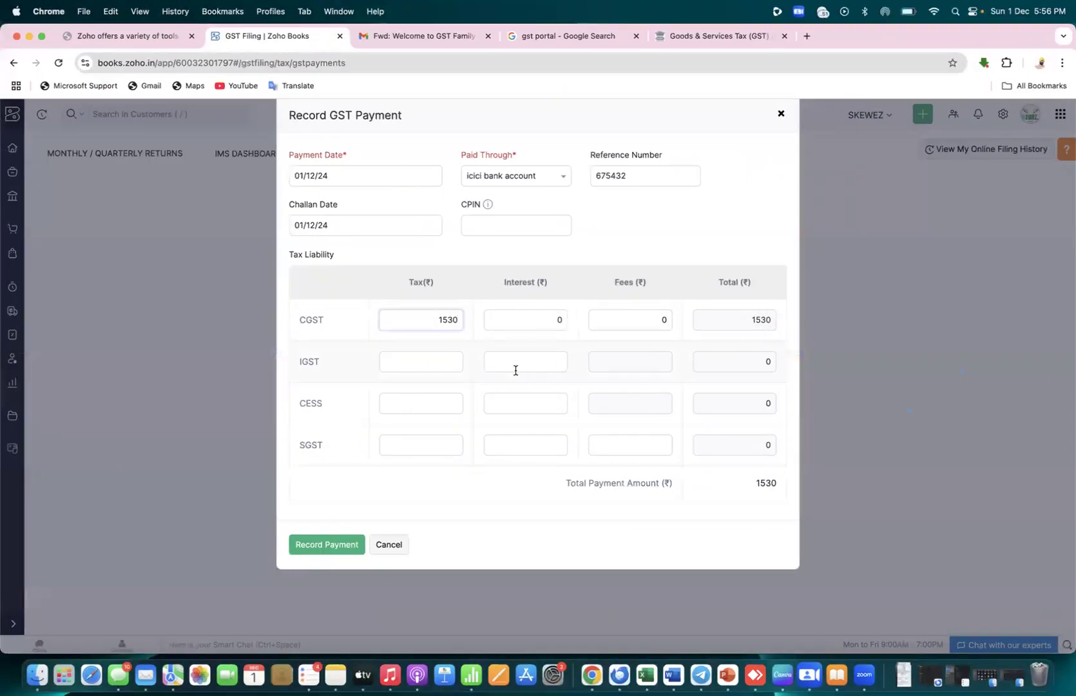
Enter IGST tax 2160 and SGST tax 1530 on the payment form
click(443, 362)
text(2160)
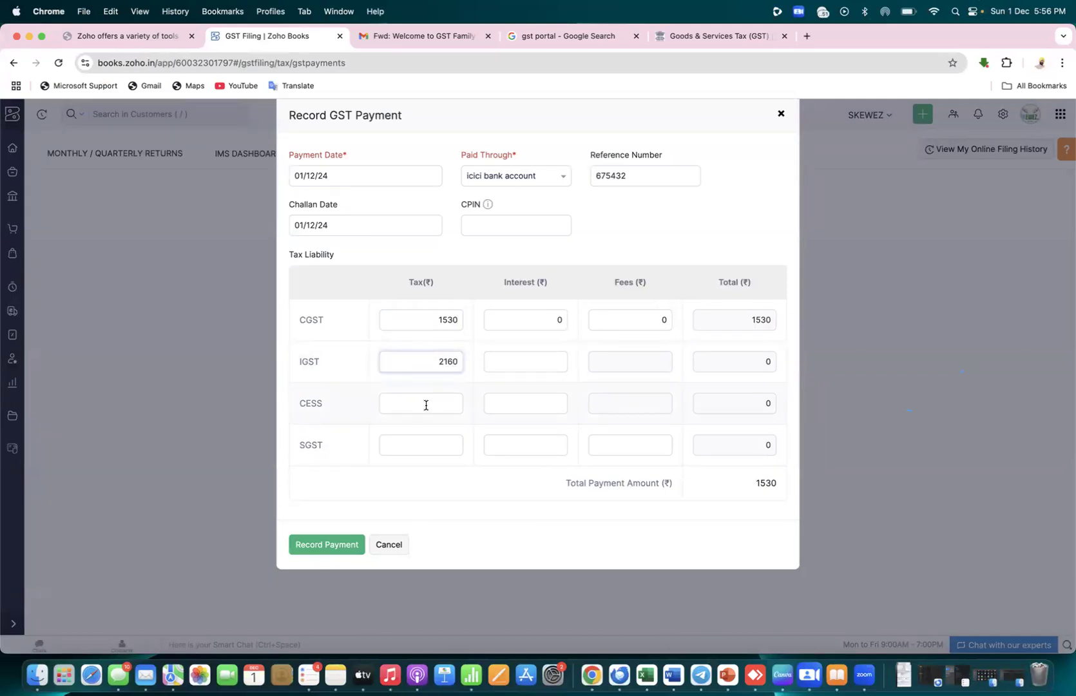
click(434, 444)
text(1530)
click(459, 519)
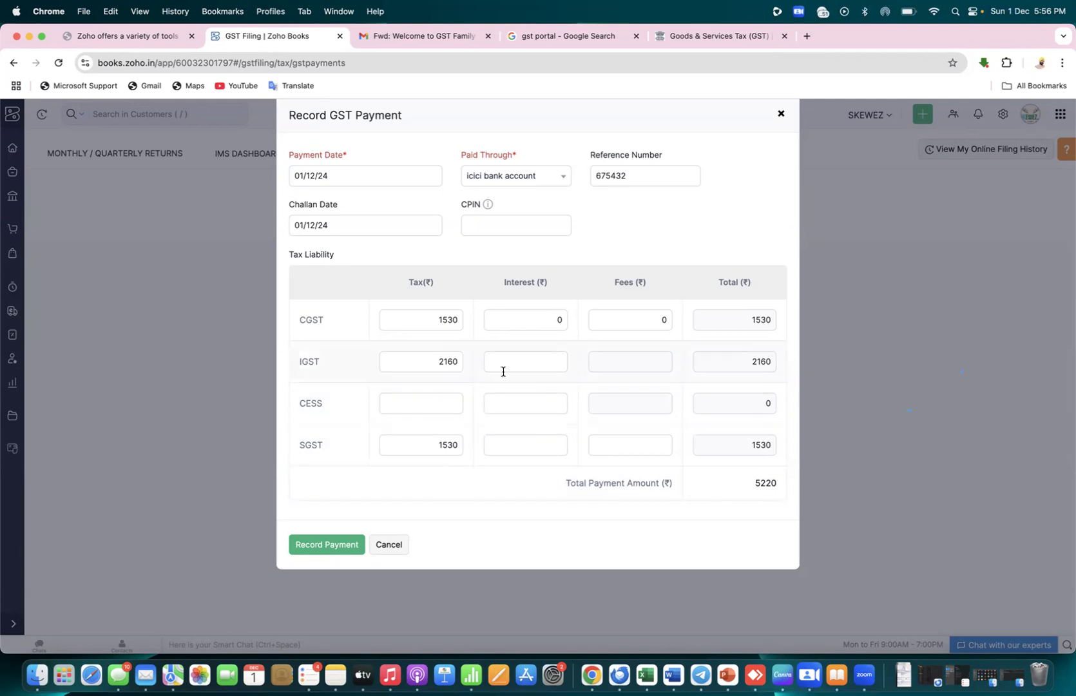
Clear the IGST amount so the total is 3060, and record the payment
click(459, 362)
key(BackSpace)
key(BackSpace)
key(BackSpace)
key(BackSpace)
click(540, 523)
click(325, 545)
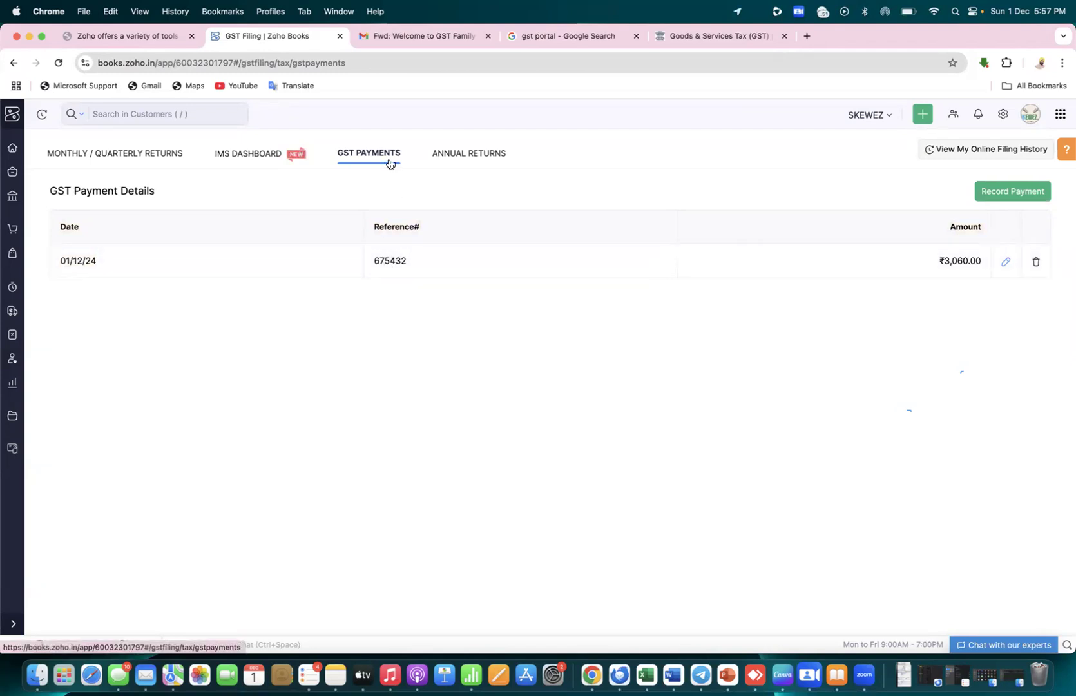
Open the December 2024 GST Filing summary, with GSTR-3B still unfiled and due 20/01/25
click(10, 334)
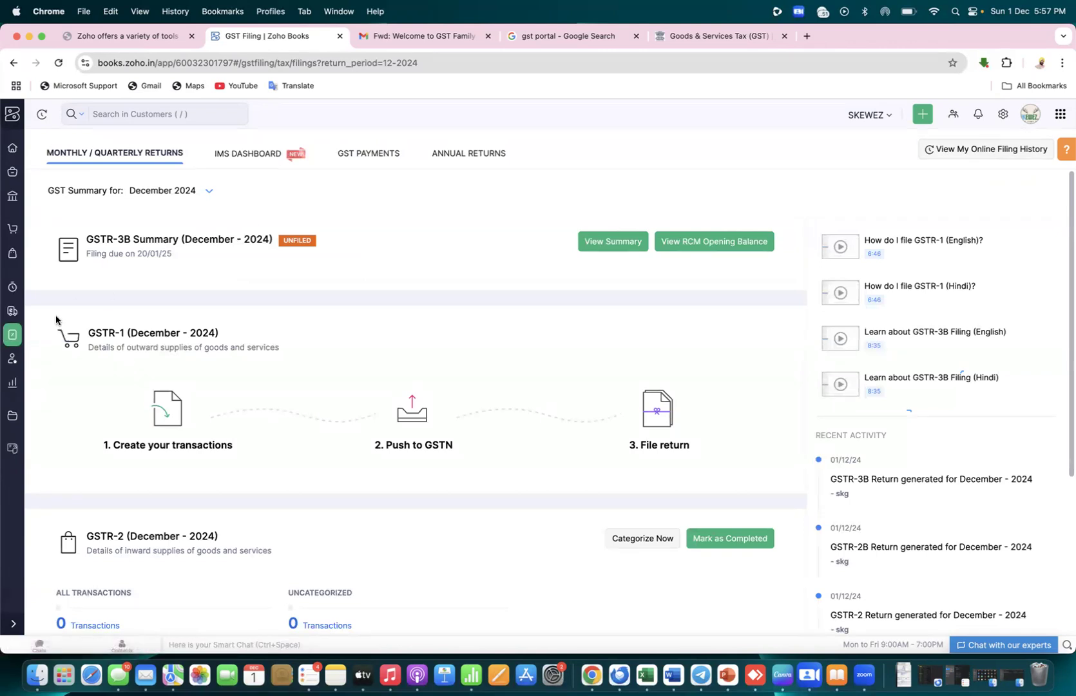
View the GST Payments list and close the Google search, GST portal and welcome e-mail tabs
click(366, 159)
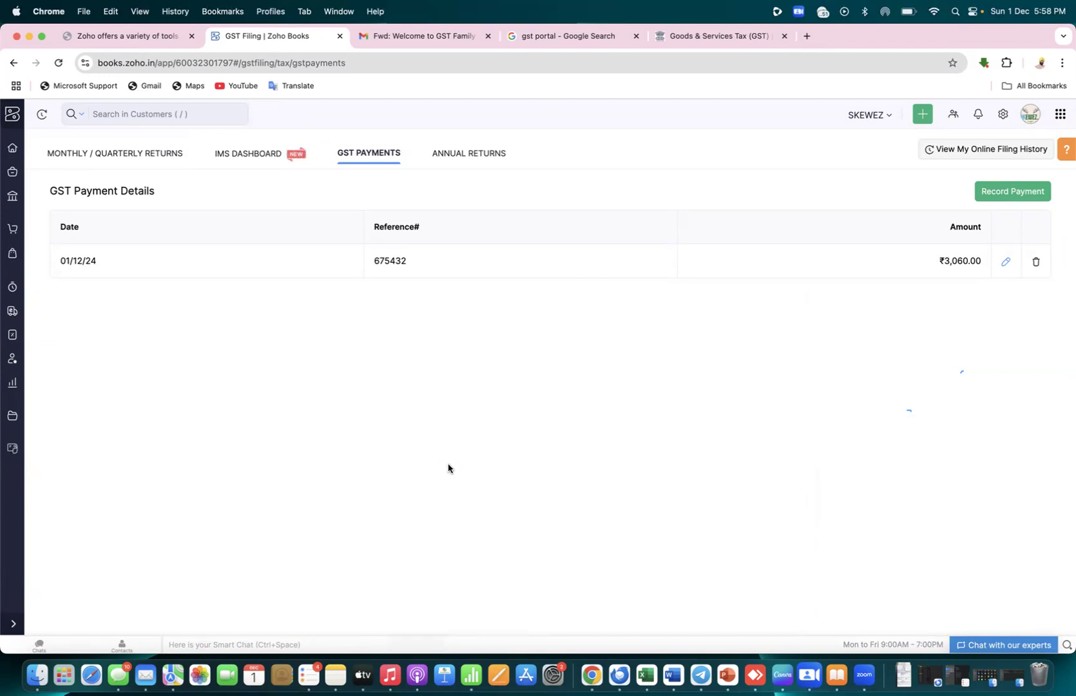
click(636, 36)
click(638, 37)
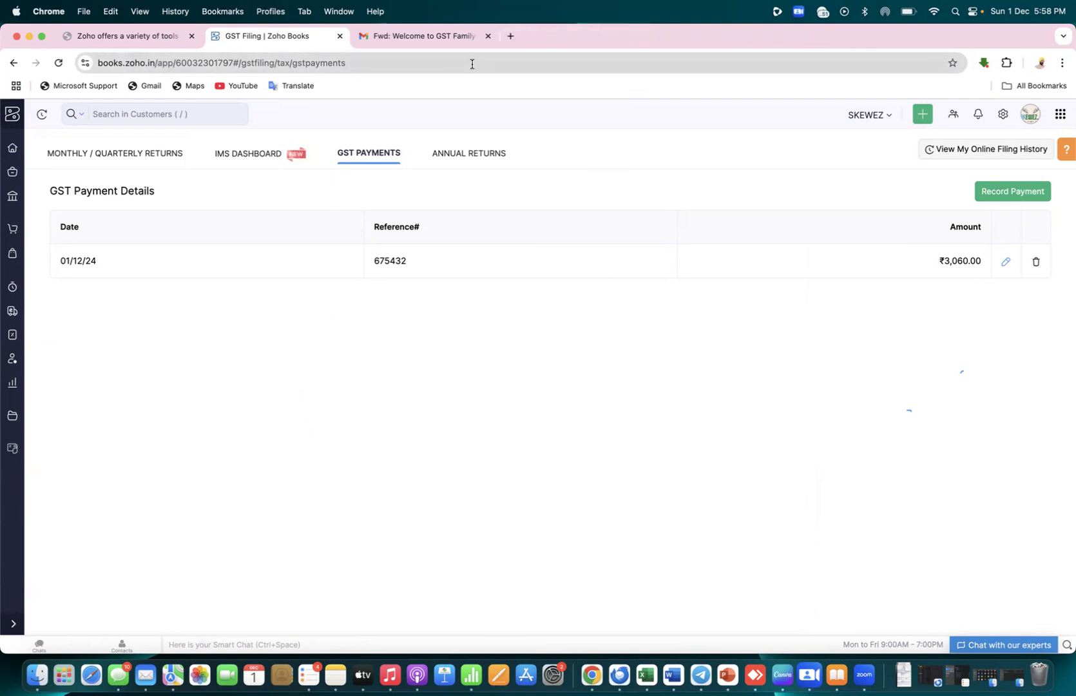
click(487, 37)
From the December 2024 returns summary, go through Create your transactions to the All Invoices list
click(158, 157)
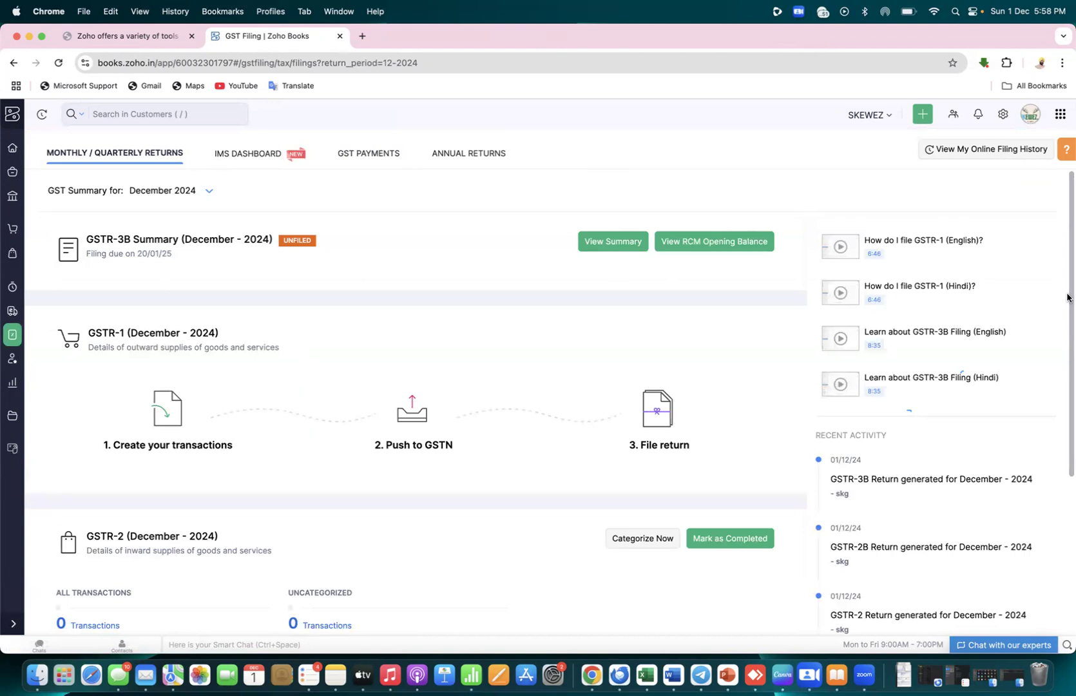
drag(1067, 298, 1067, 525)
drag(1067, 445, 1068, 294)
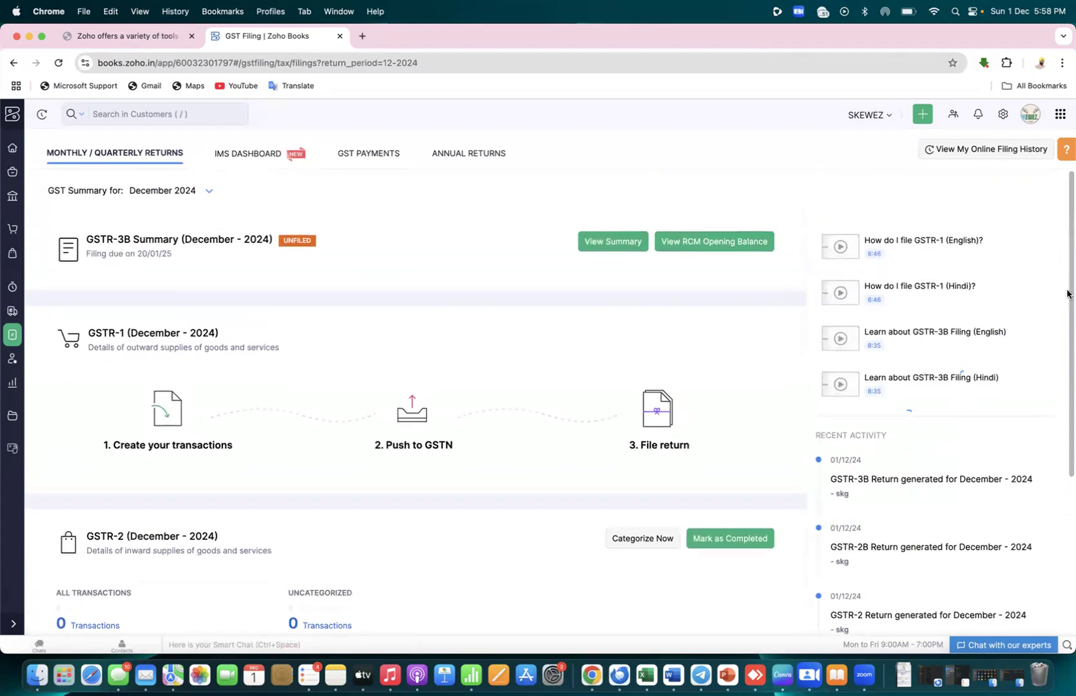
click(179, 445)
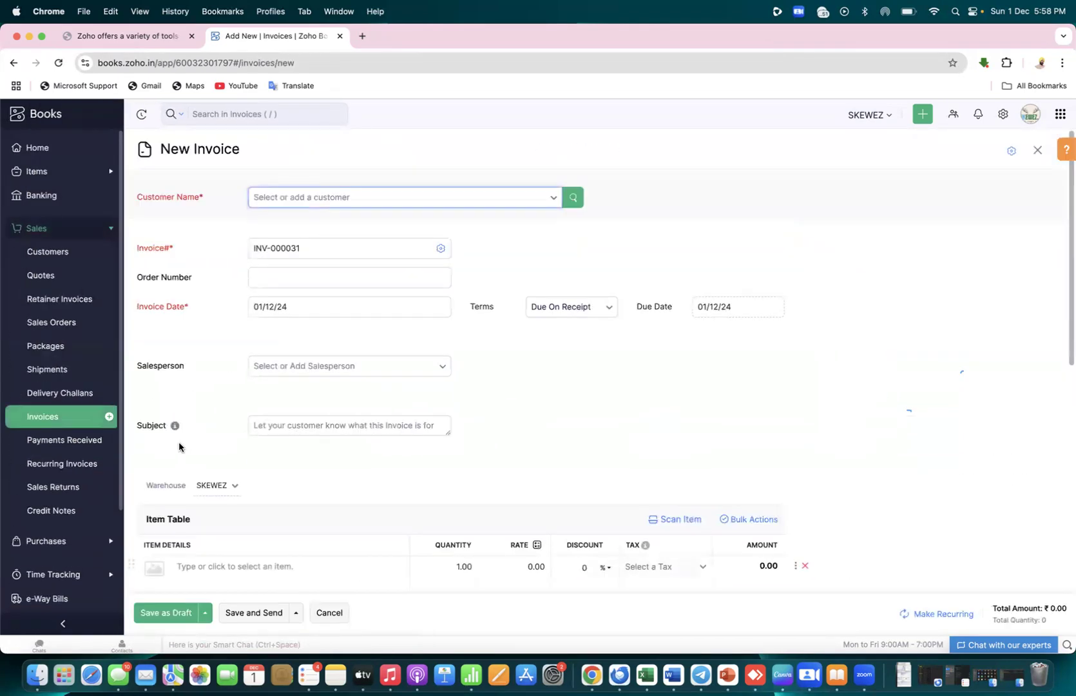
click(72, 421)
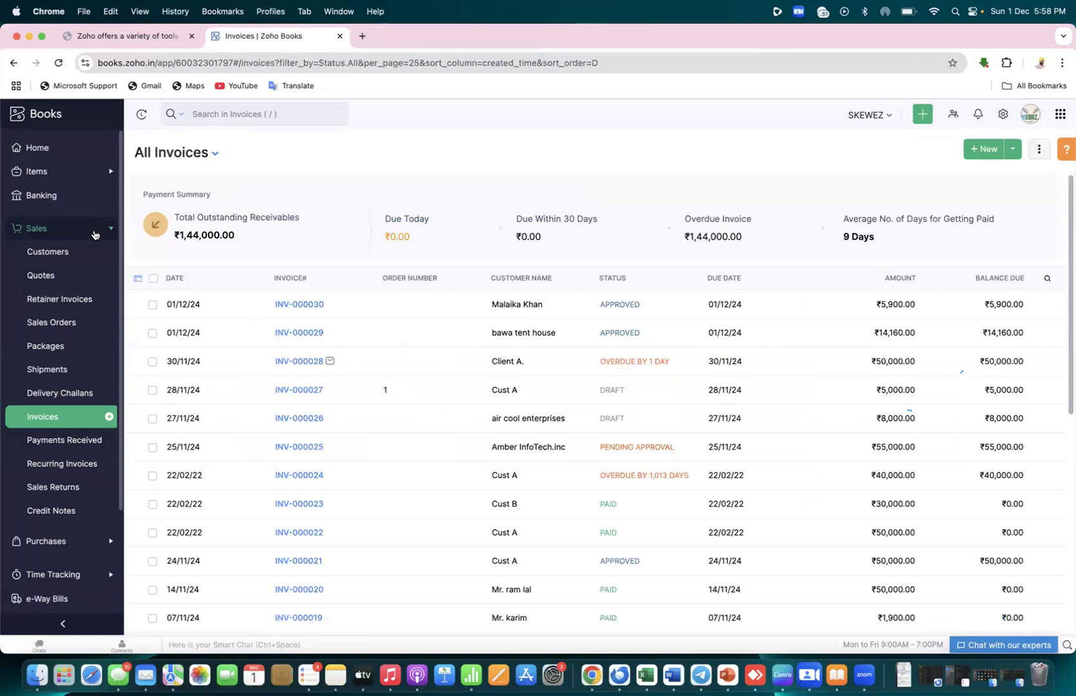
Go back to GST Filing, highlight the GSTR-1 heading, and reach All Invoices again via GSTR-1
click(94, 235)
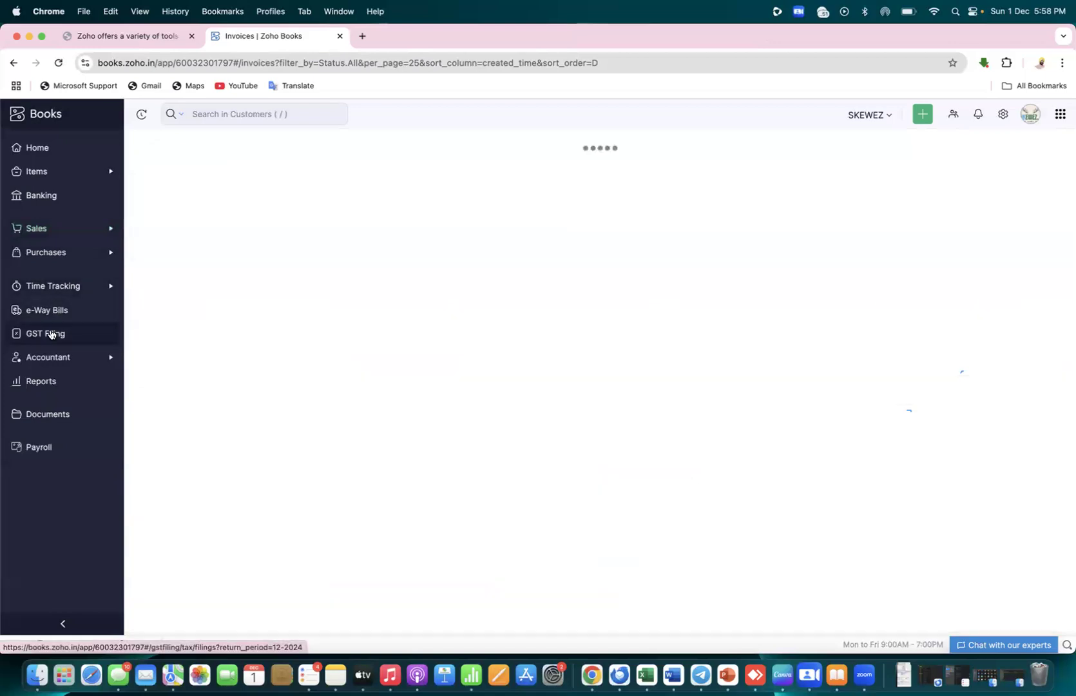
click(50, 333)
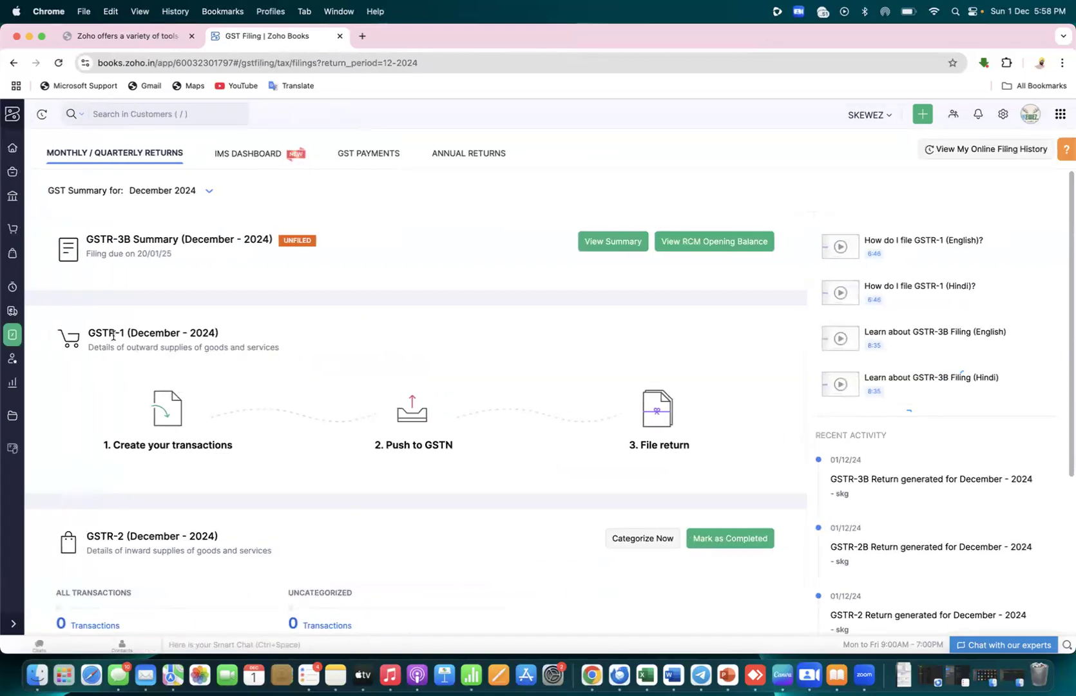
drag(87, 331, 233, 330)
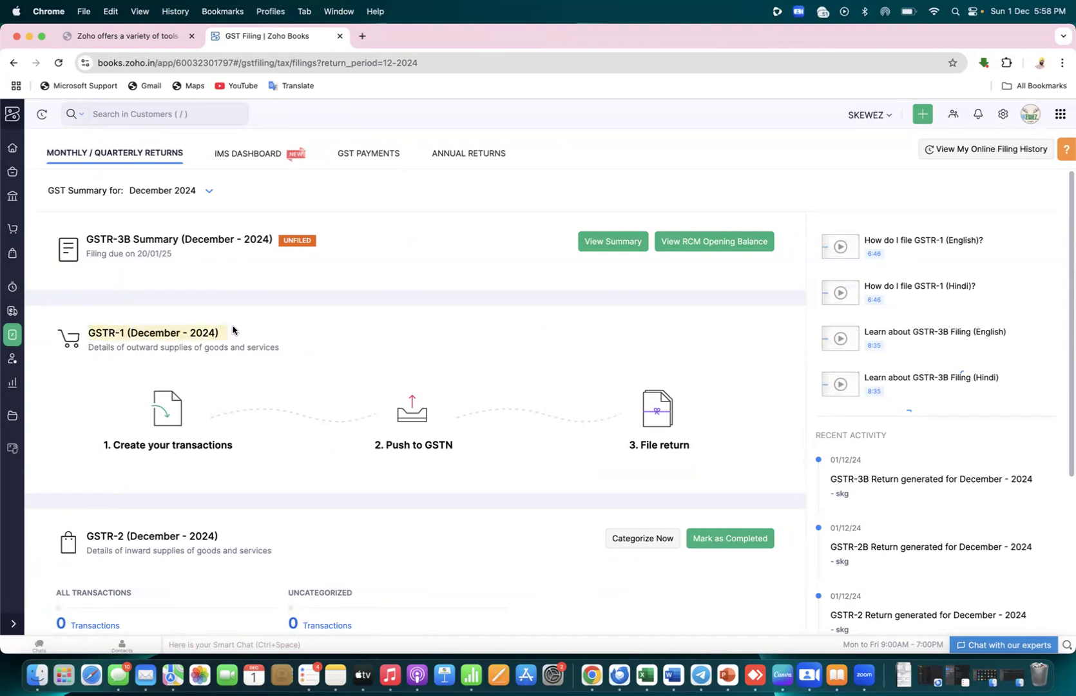
click(168, 446)
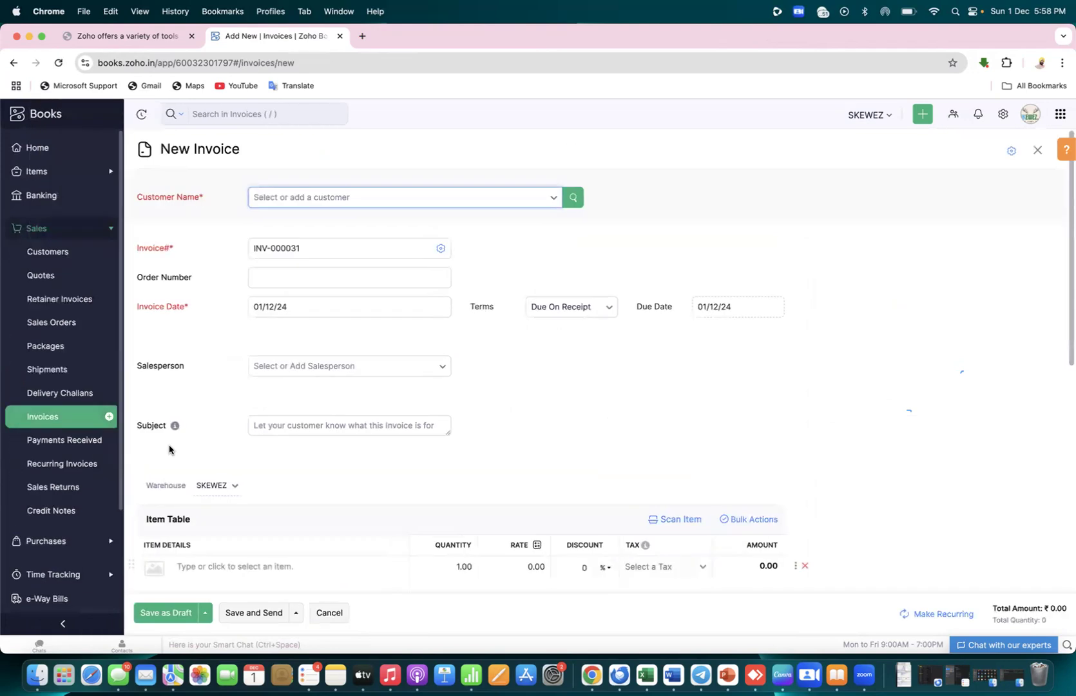
click(67, 419)
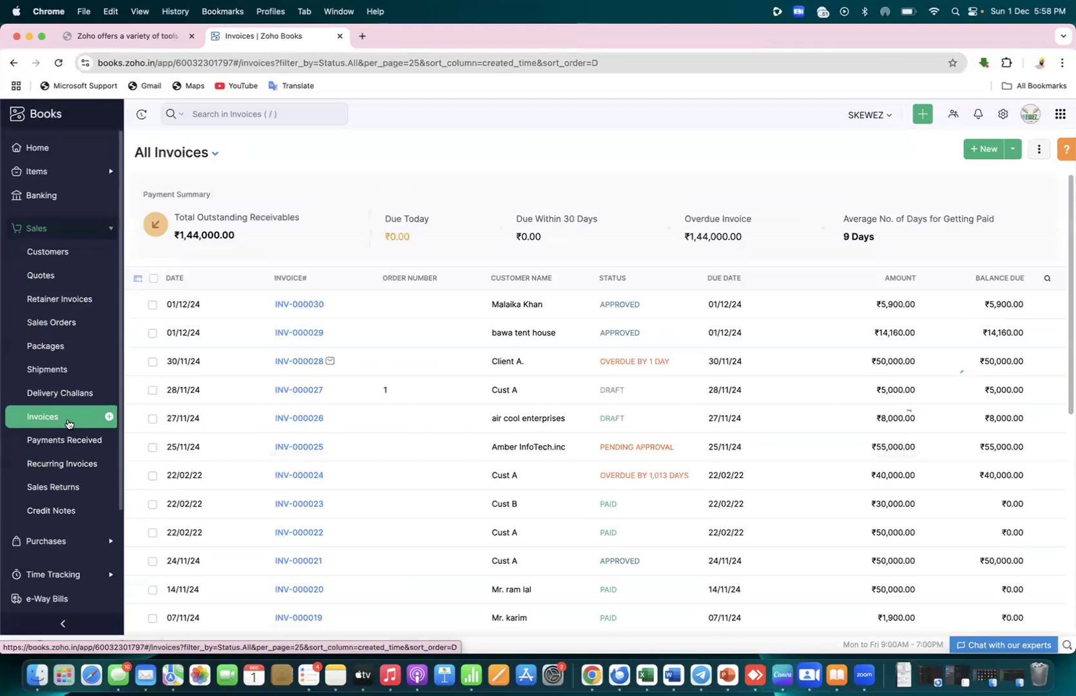
click(150, 307)
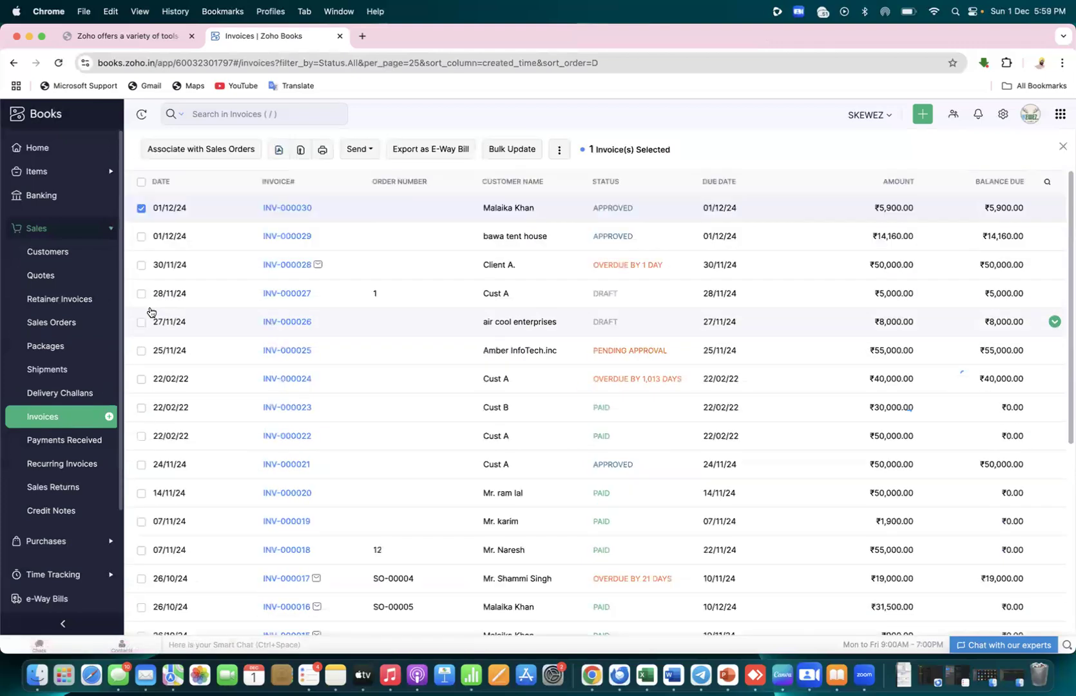
click(142, 237)
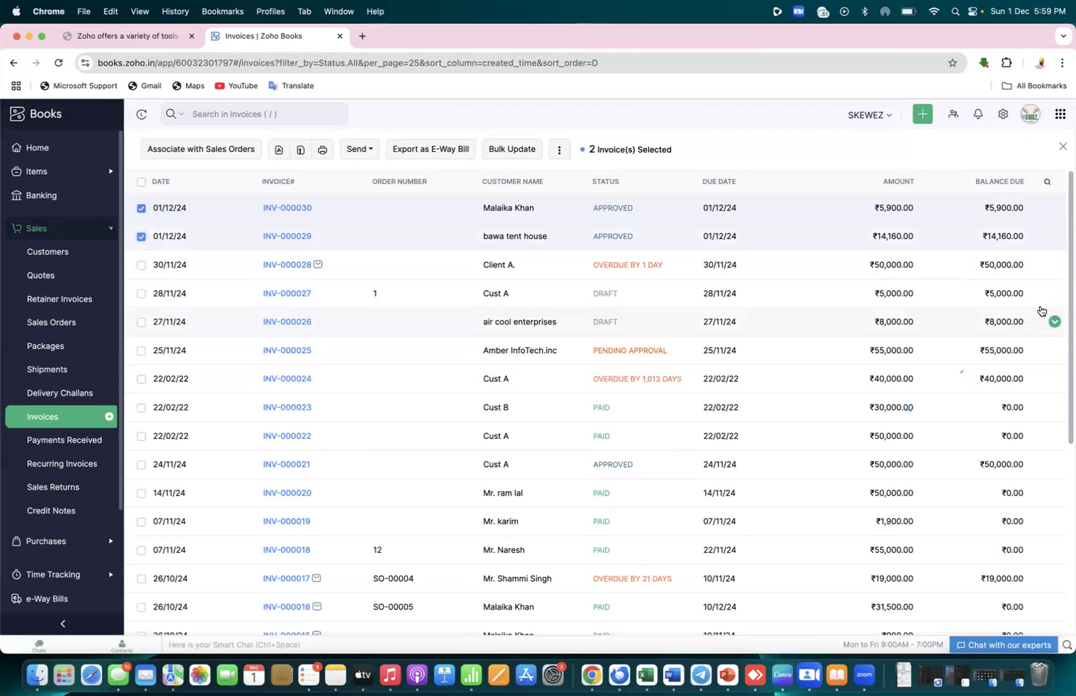
drag(1068, 289, 1067, 205)
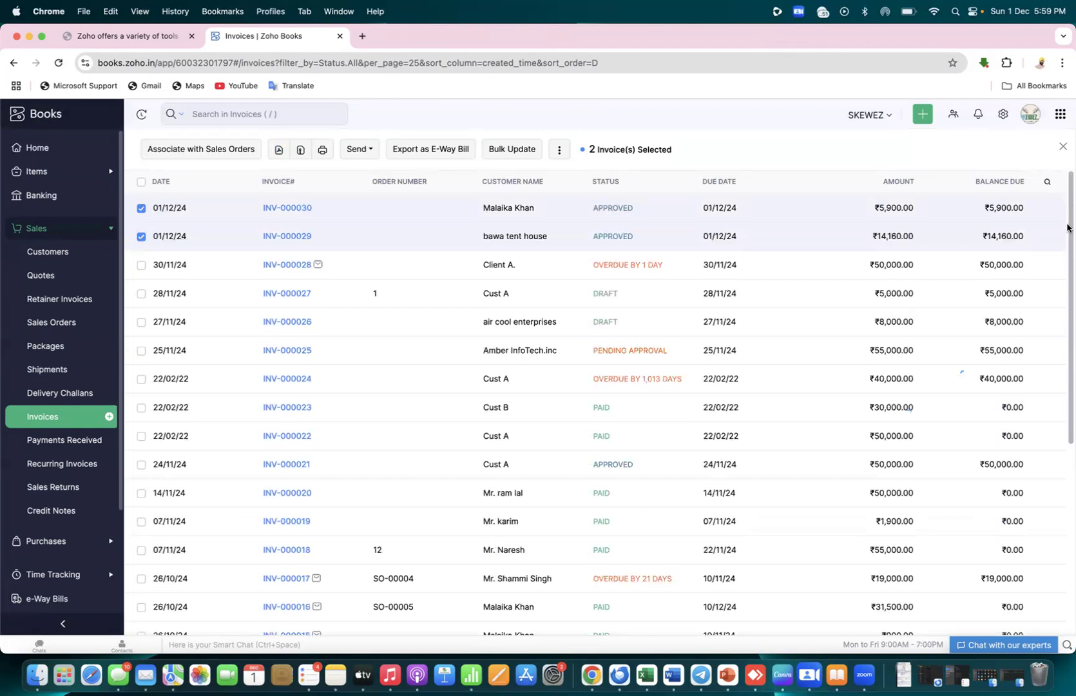
click(142, 237)
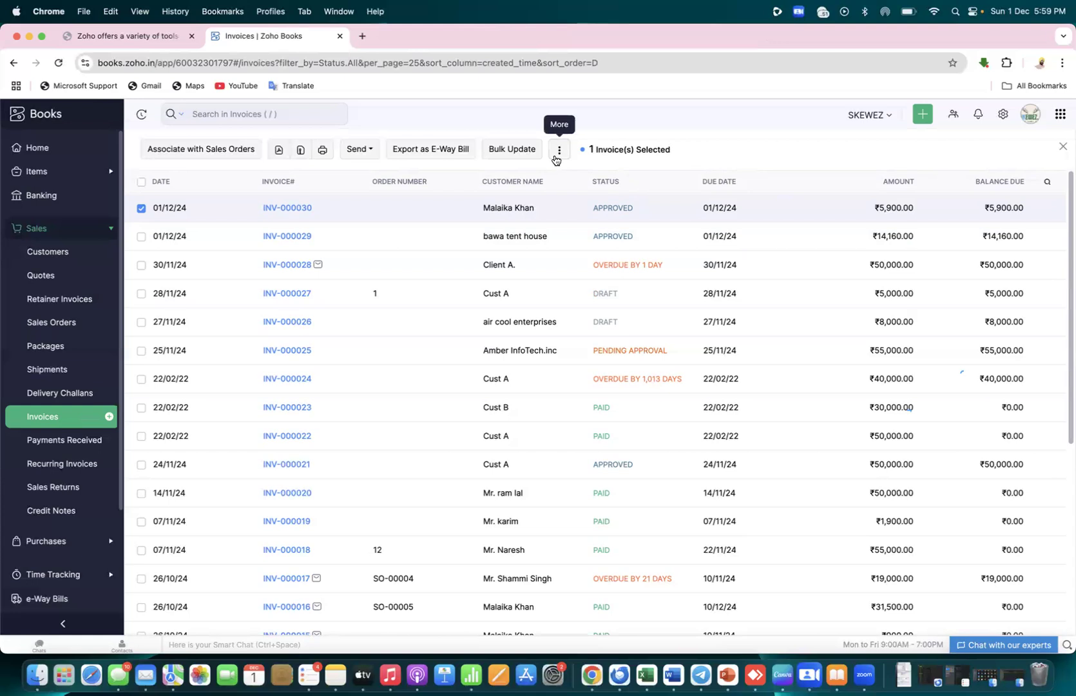
click(142, 237)
click(513, 149)
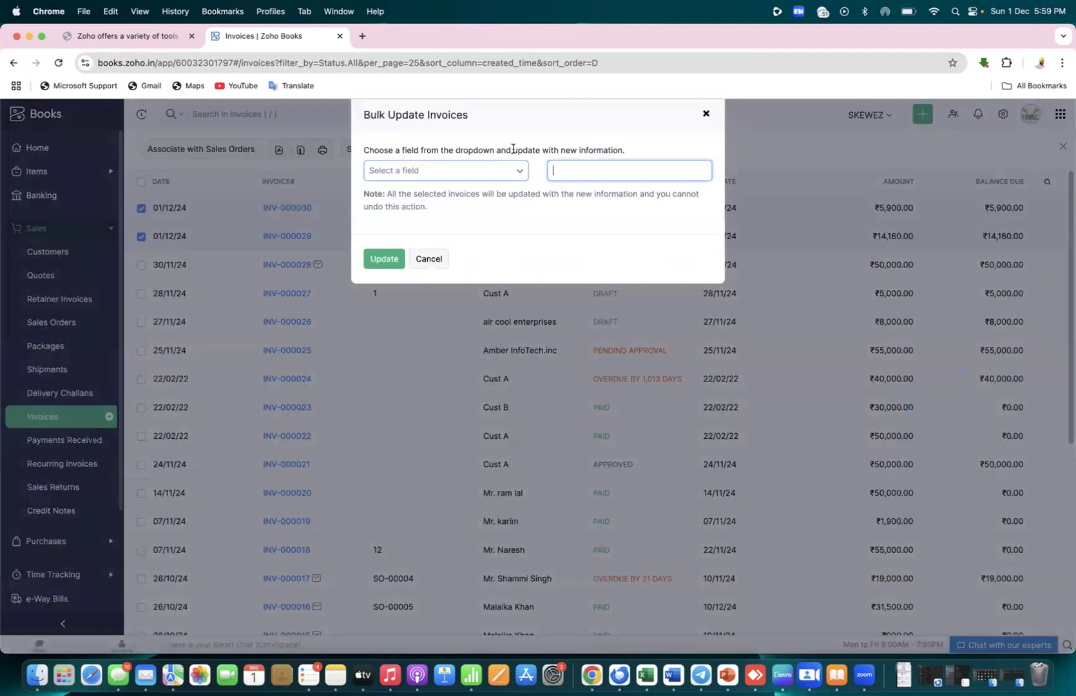
click(517, 172)
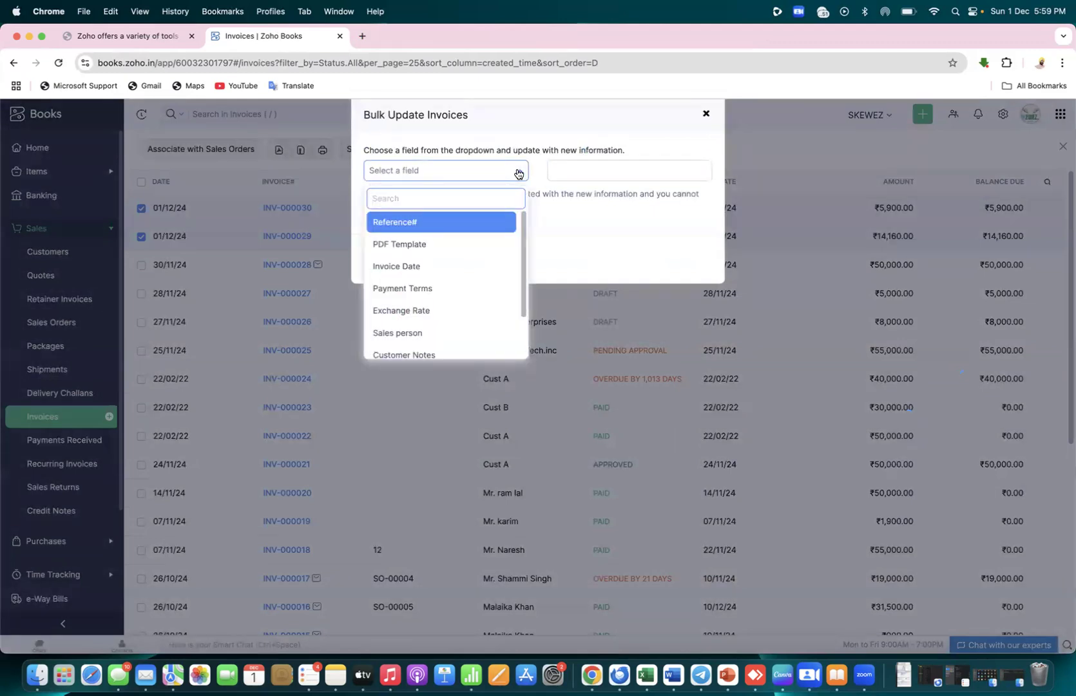
click(517, 172)
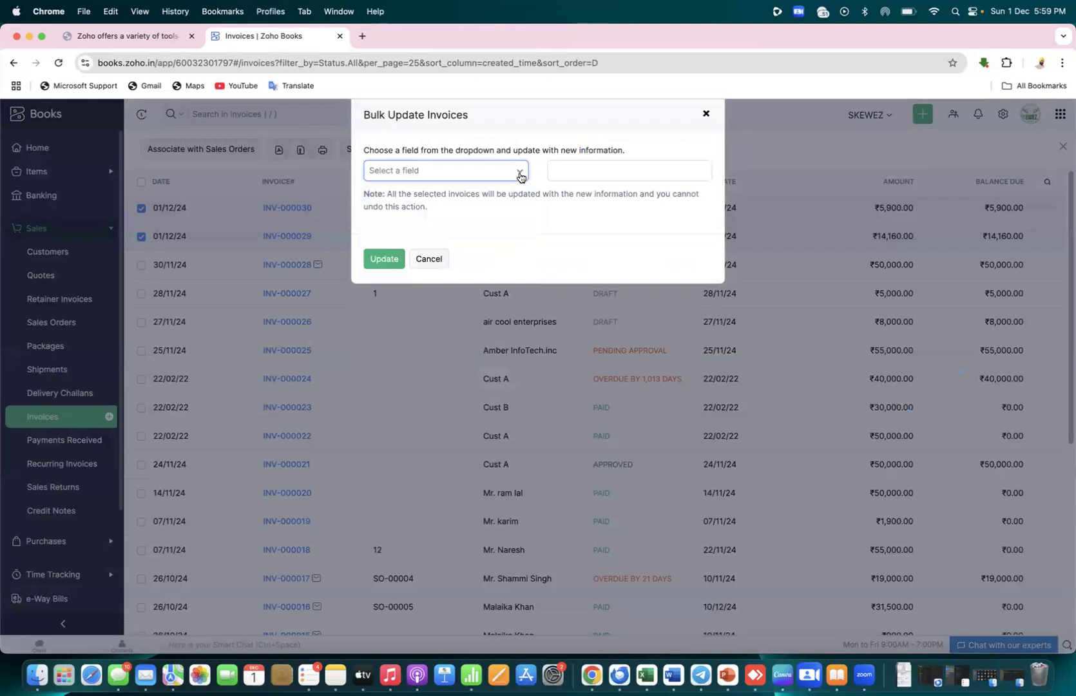
click(519, 174)
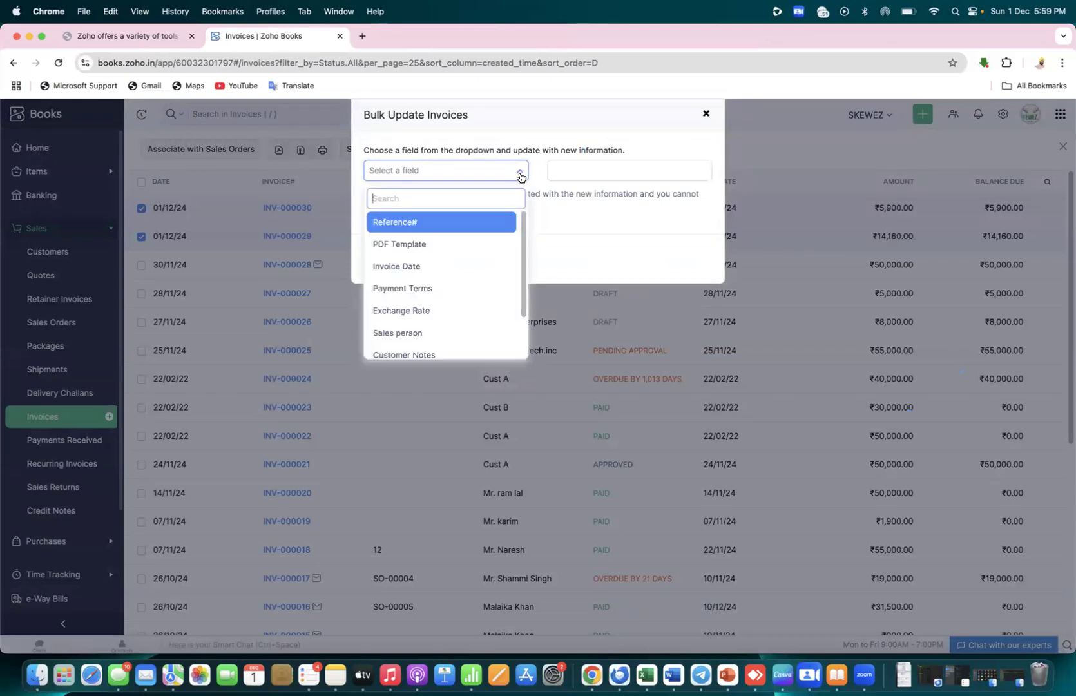
click(706, 116)
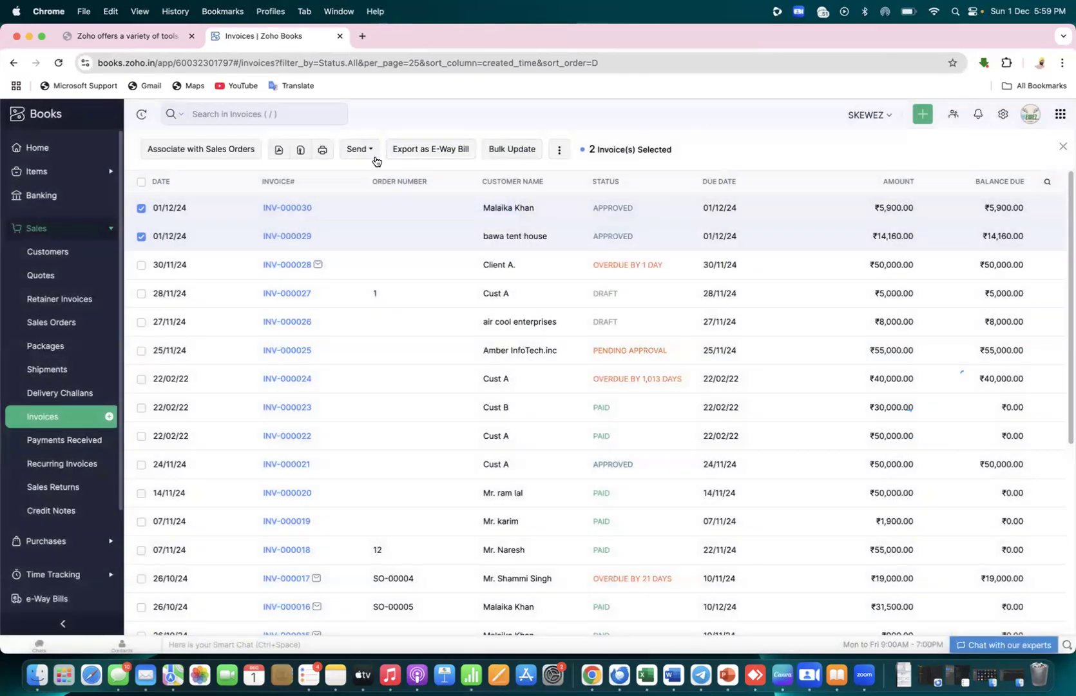
click(366, 150)
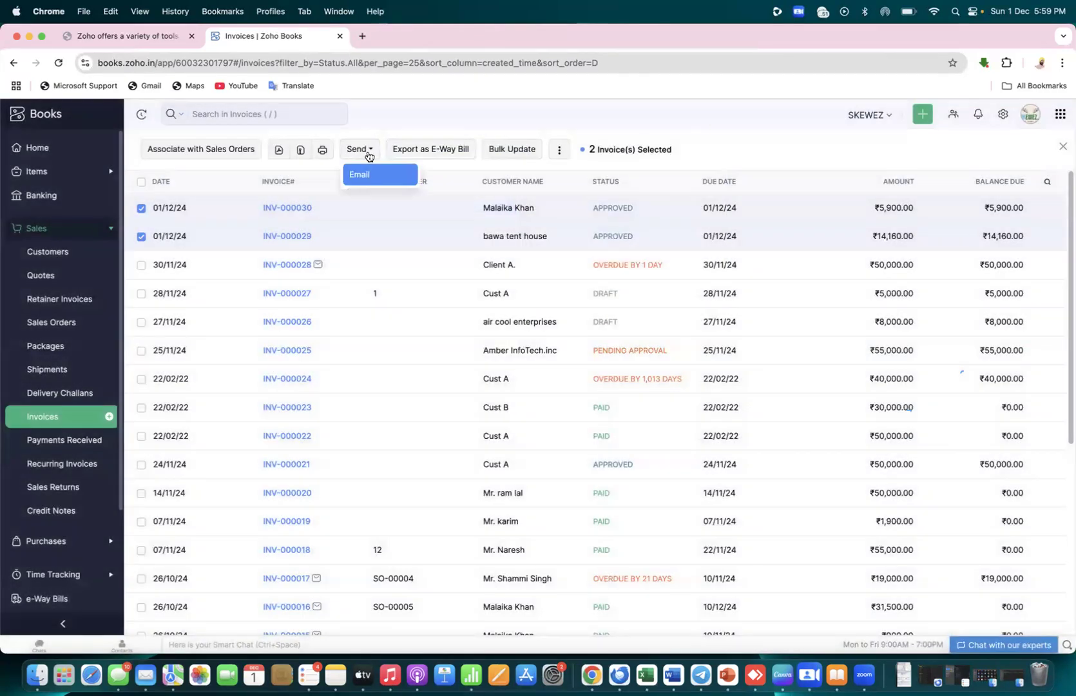
click(559, 152)
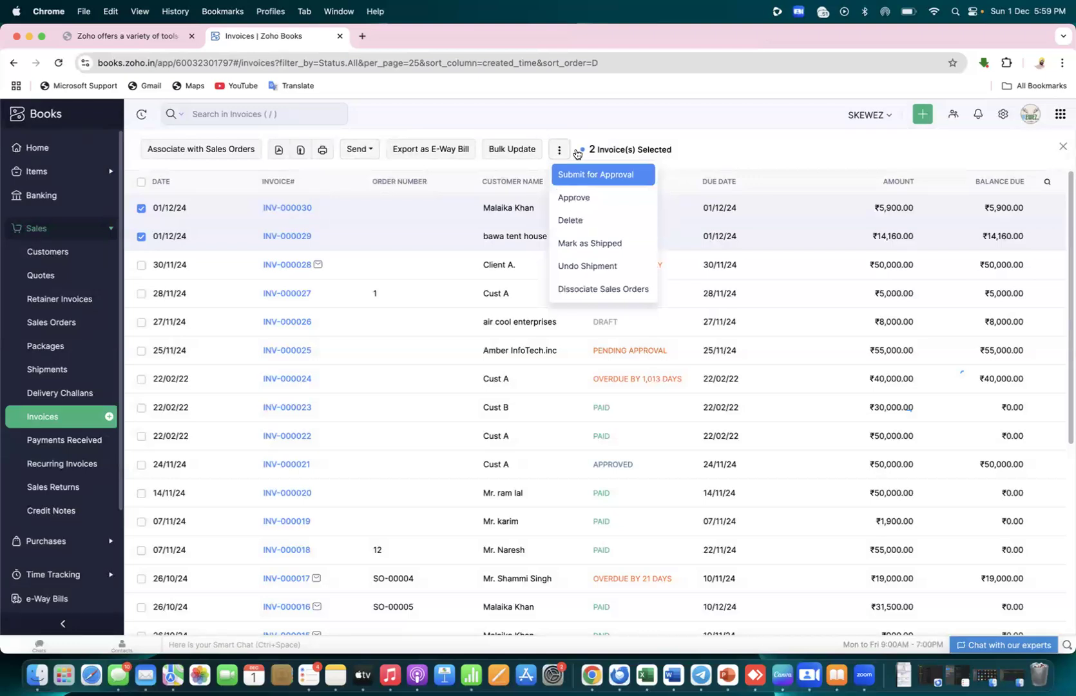
click(785, 147)
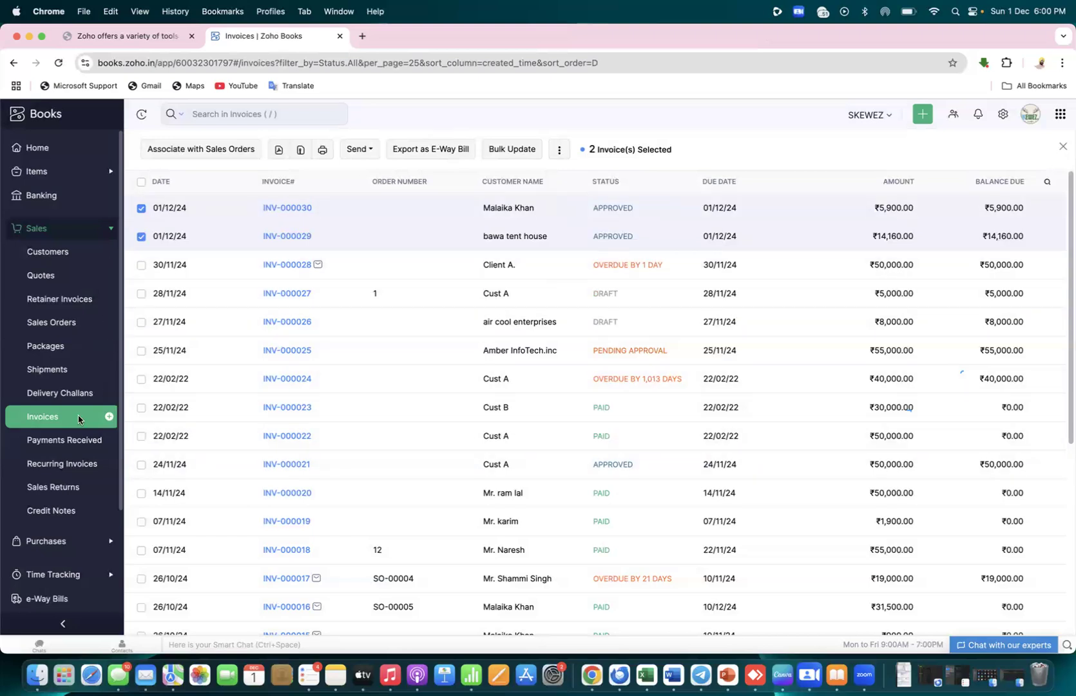
click(48, 232)
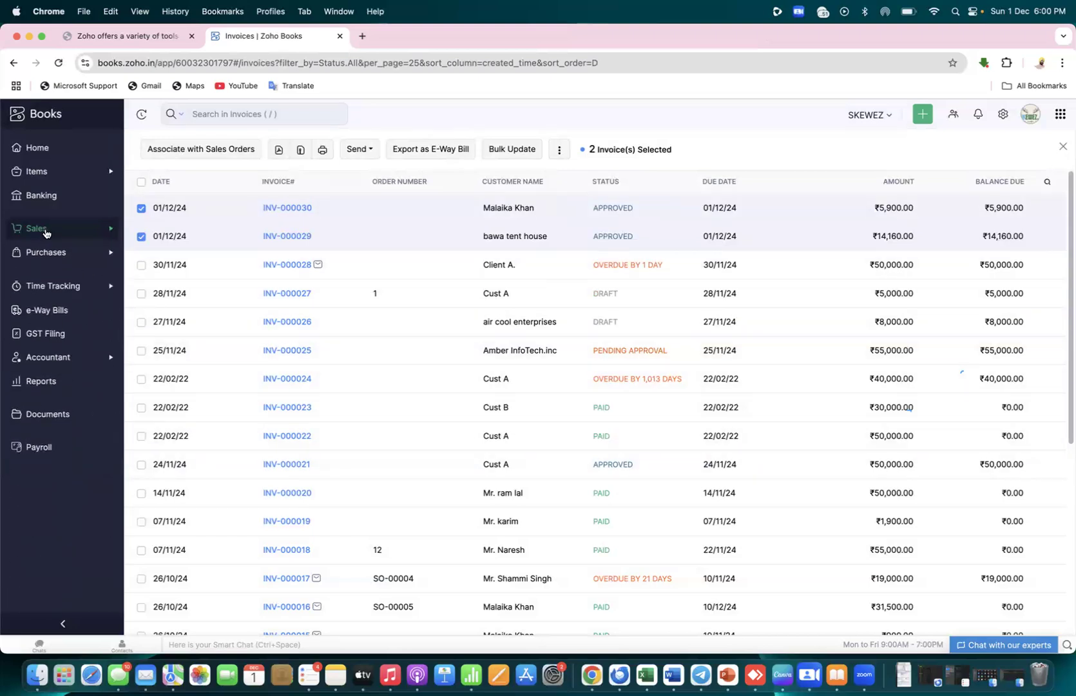
click(55, 314)
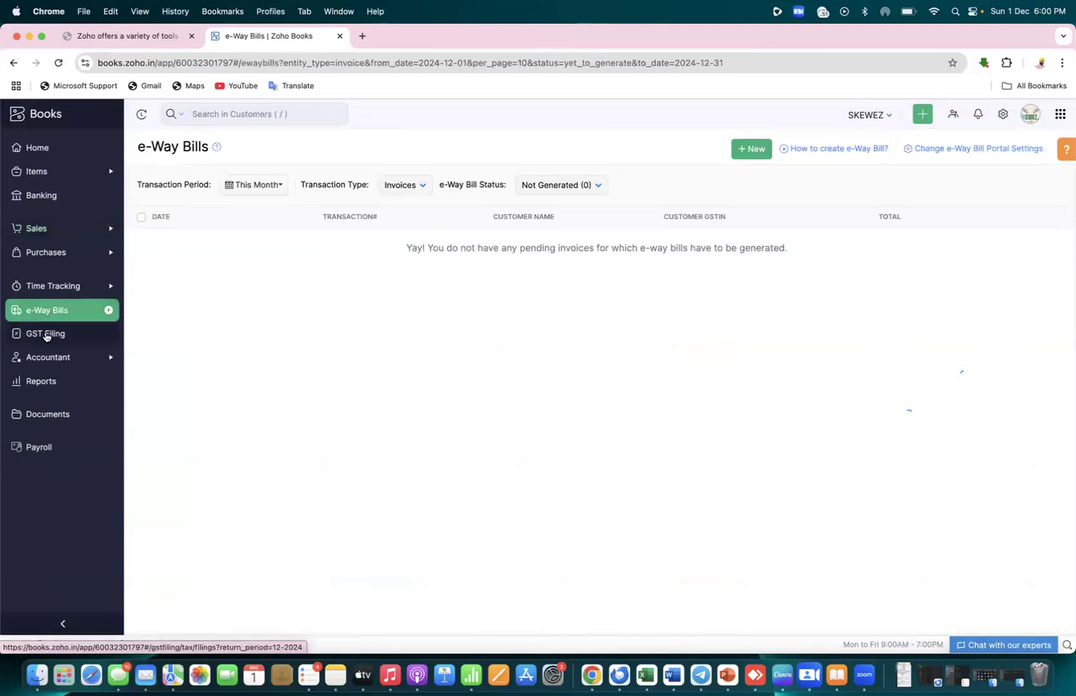
click(45, 334)
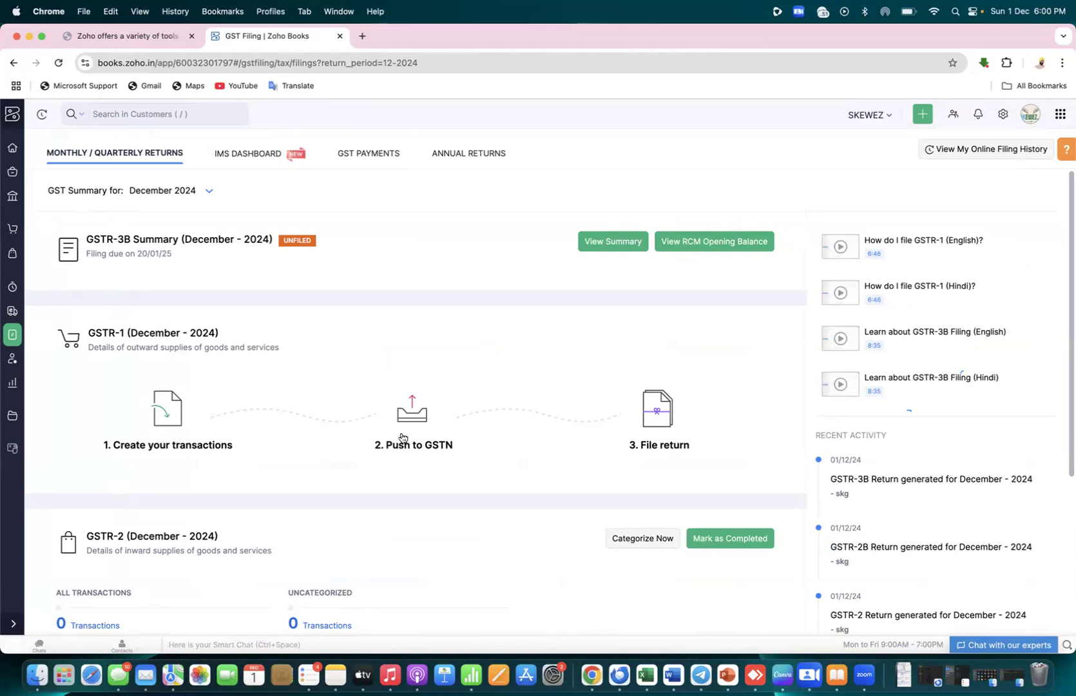
click(201, 446)
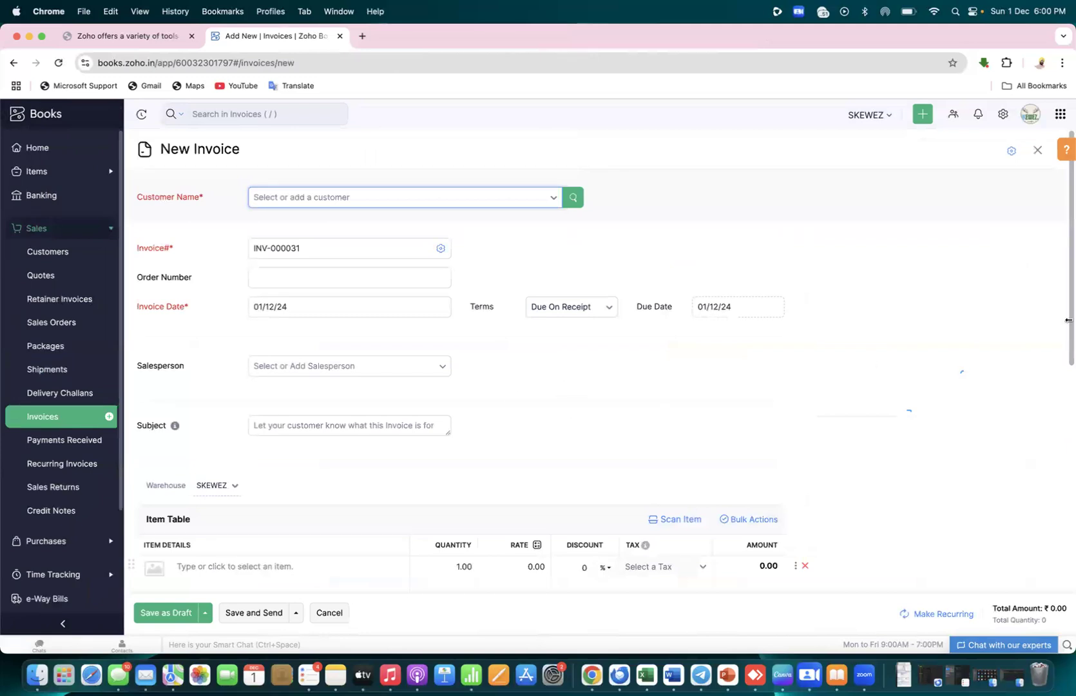
drag(1067, 303, 1067, 562)
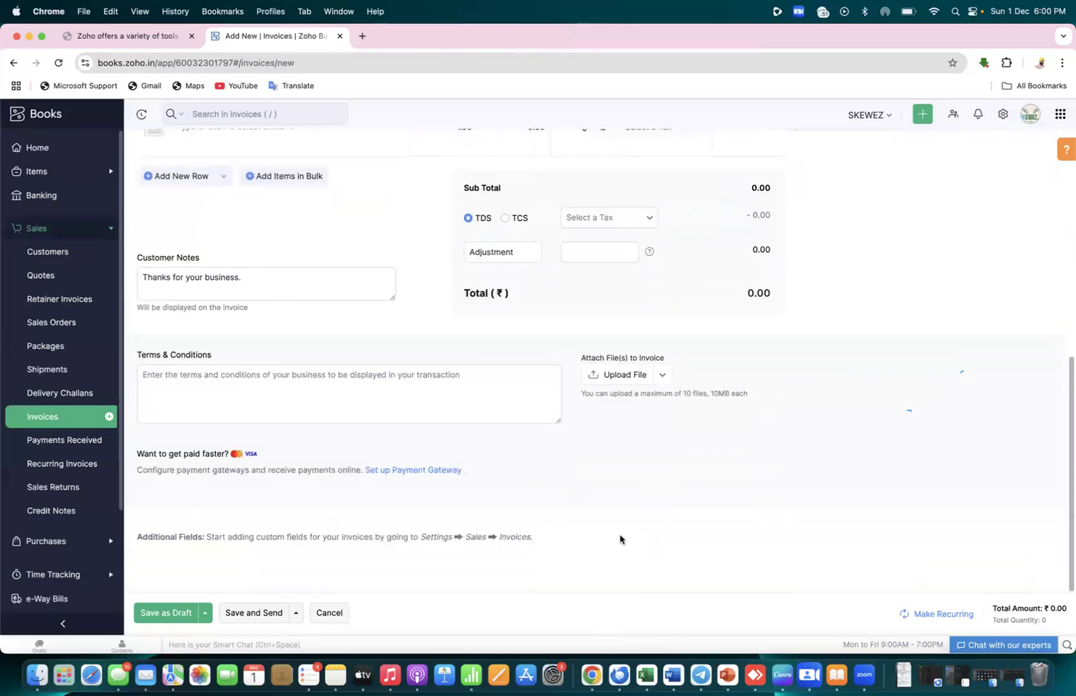
click(108, 421)
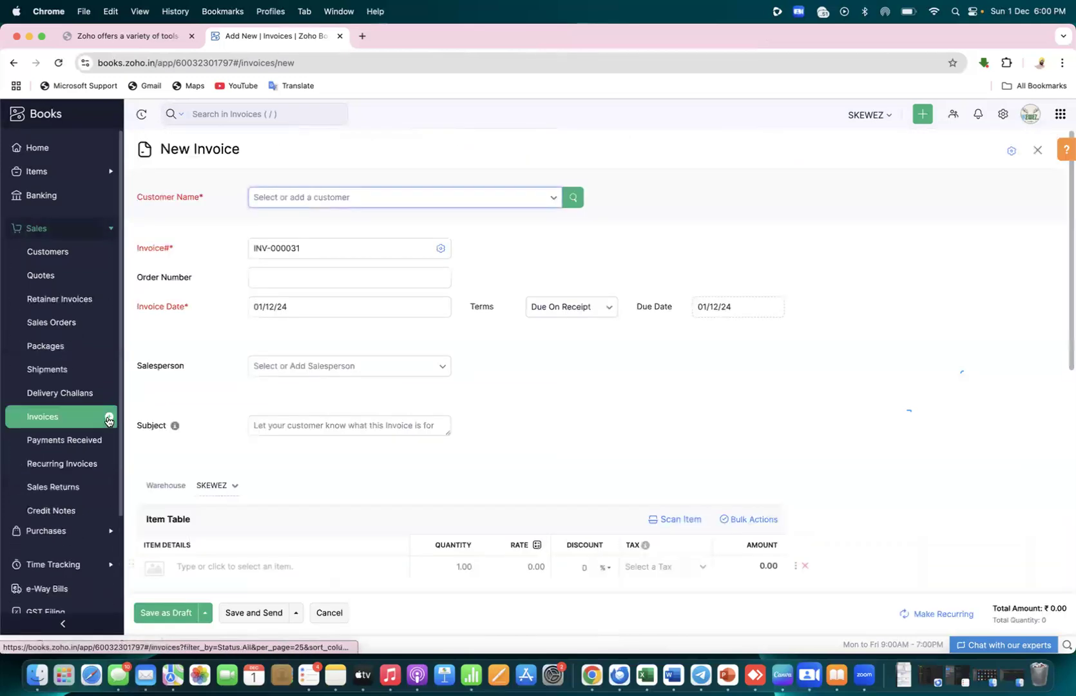
click(77, 418)
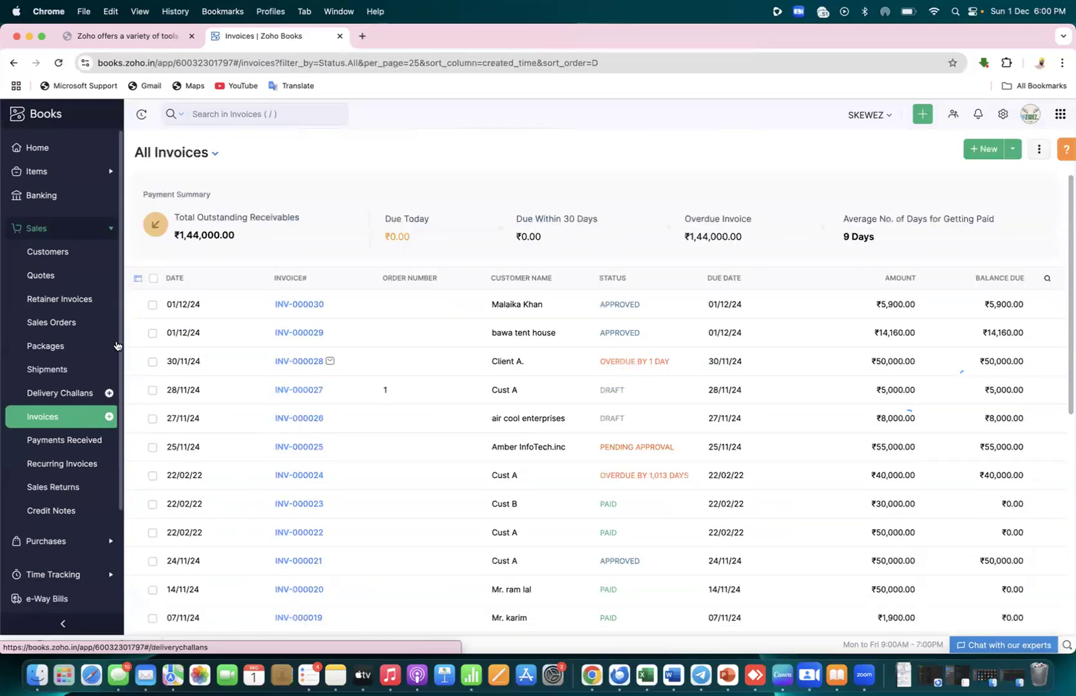
click(152, 304)
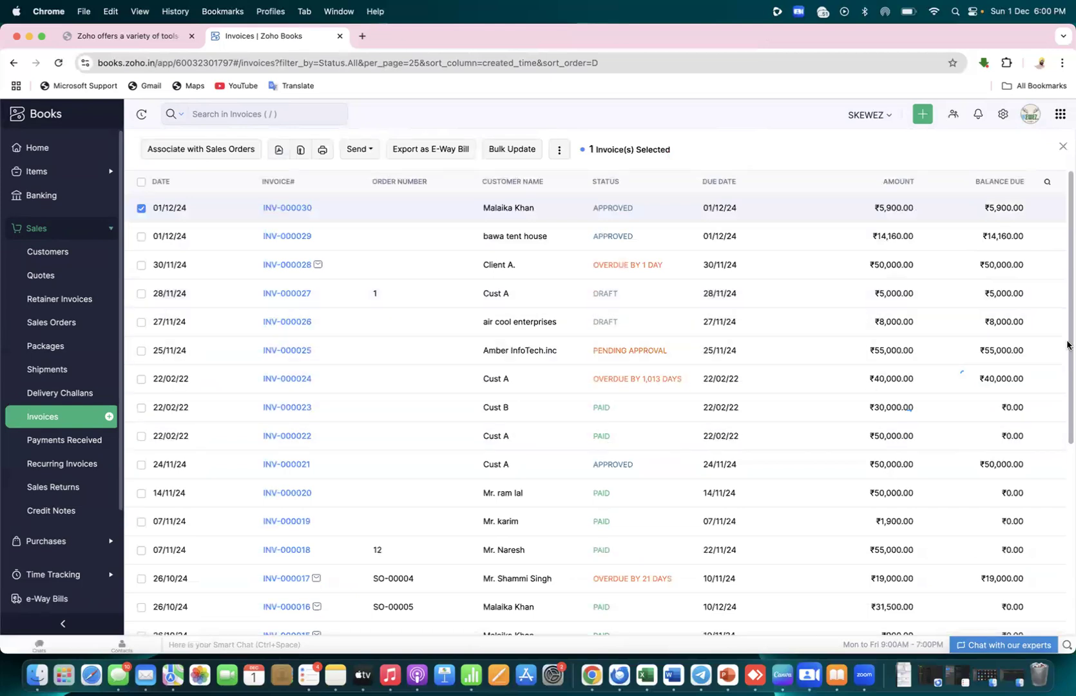
drag(1068, 348, 1068, 535)
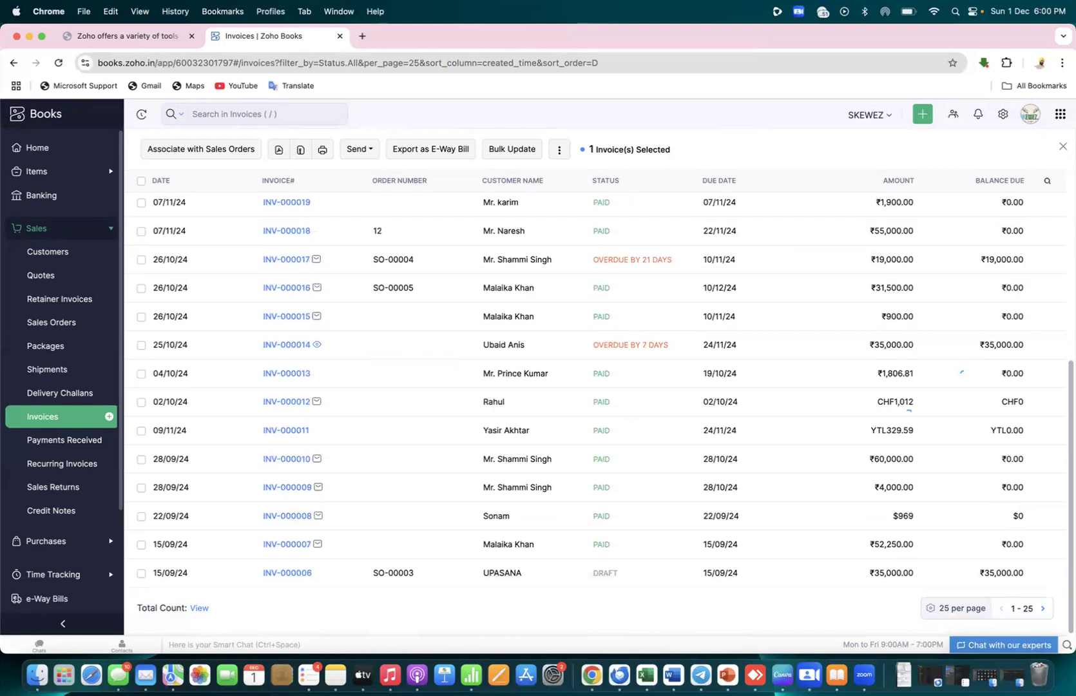
click(560, 152)
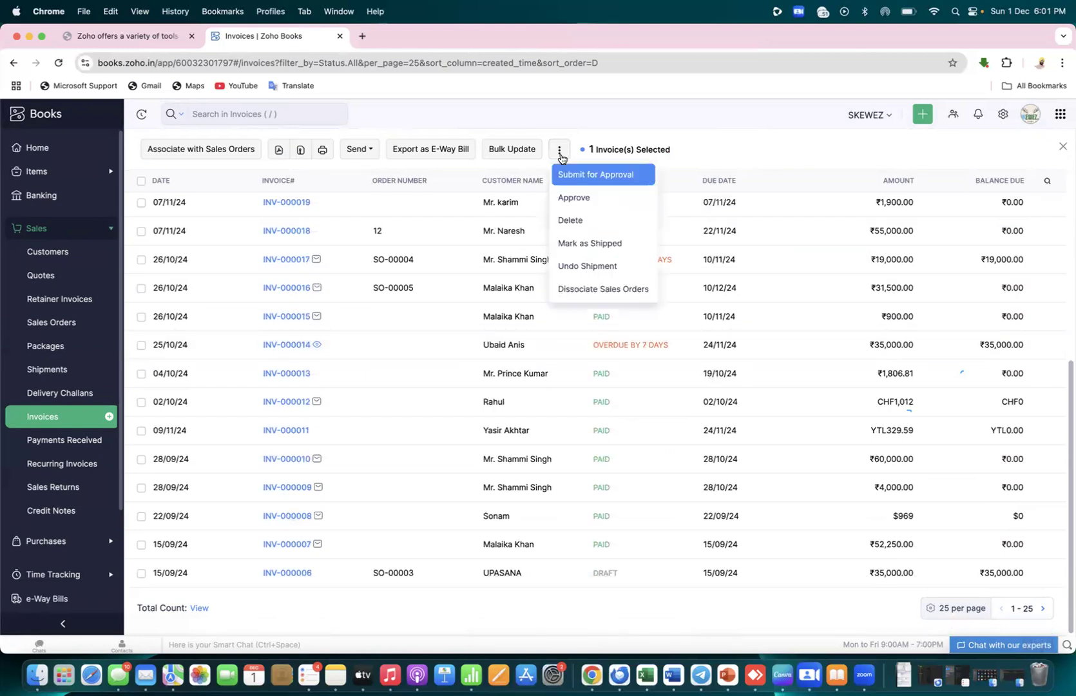
click(575, 199)
click(438, 174)
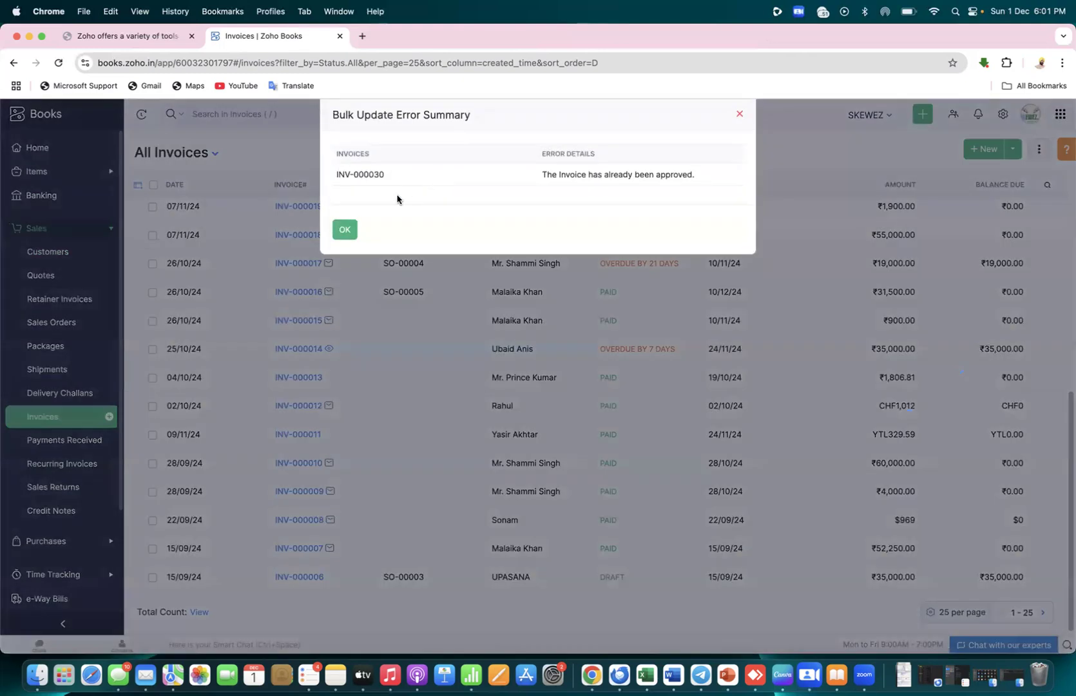
click(347, 230)
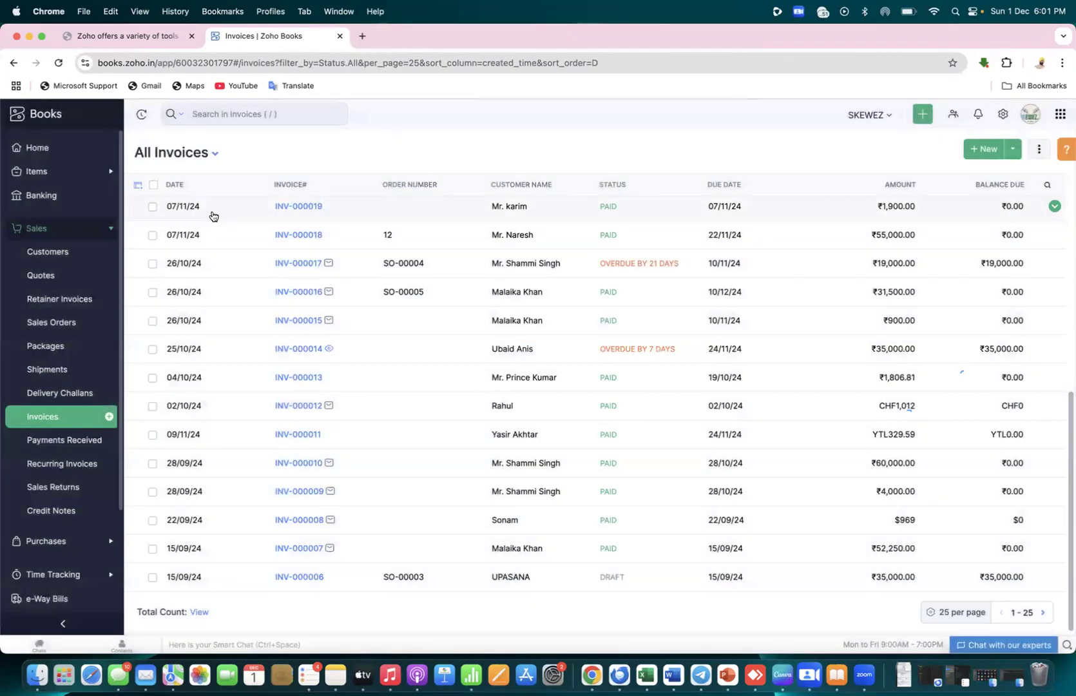
click(98, 233)
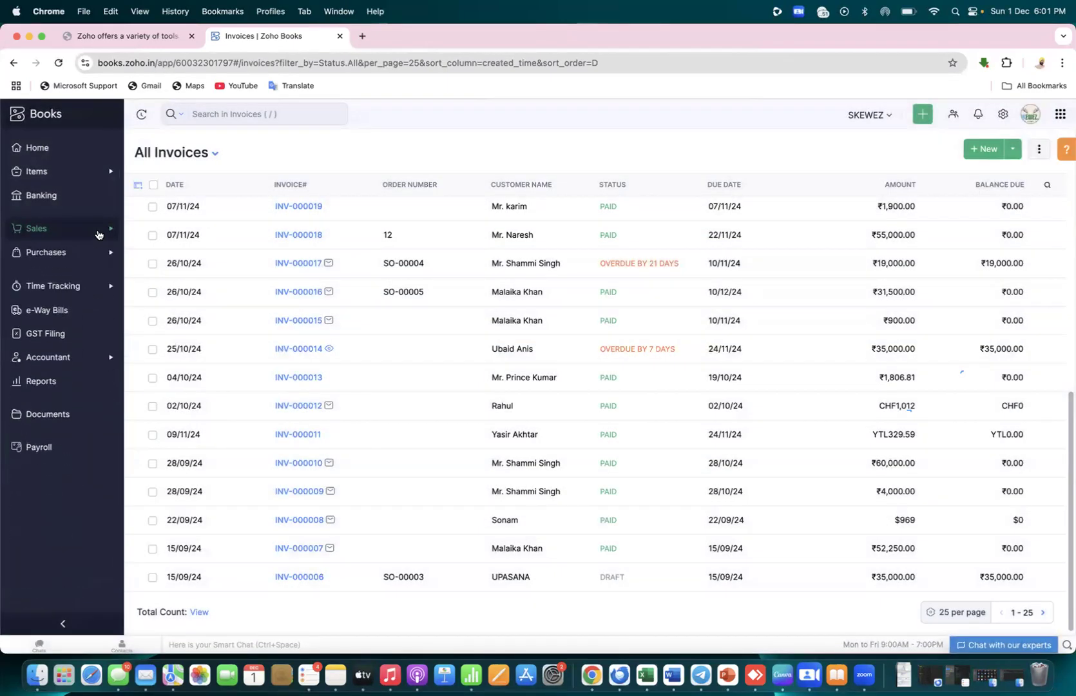
Return to the December 2024 GST Filing page showing GSTR-3B unfiled, due 20/01/25
click(37, 332)
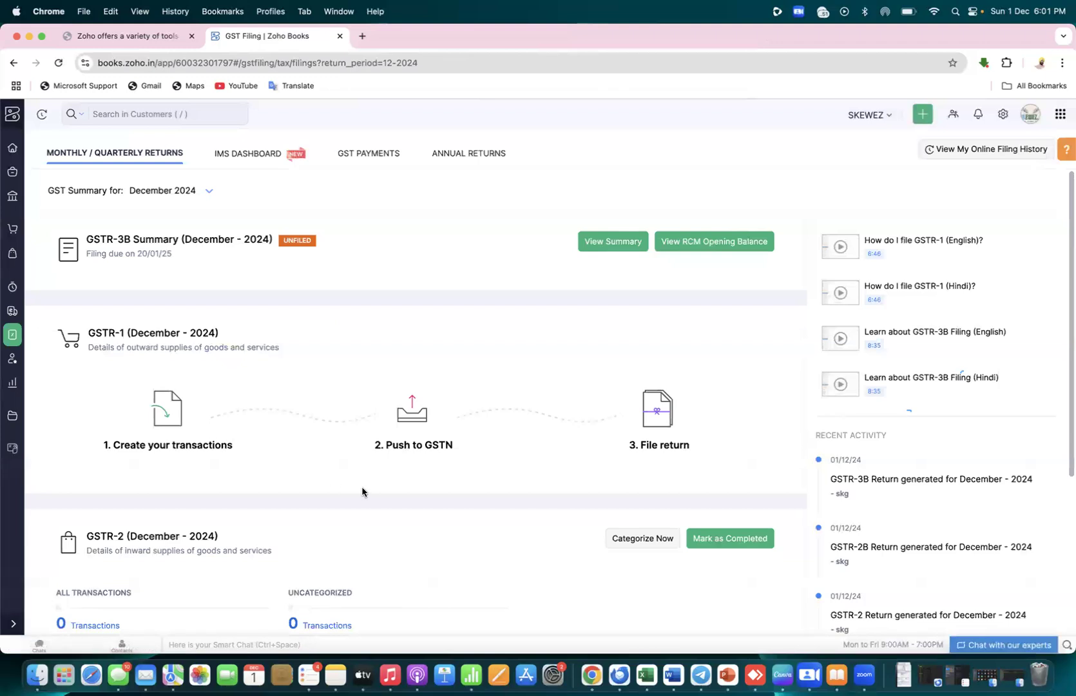
mouse_move(1067, 272)
mouse_down()
mouse_move(1067, 428)
mouse_move(1069, 282)
mouse_up()
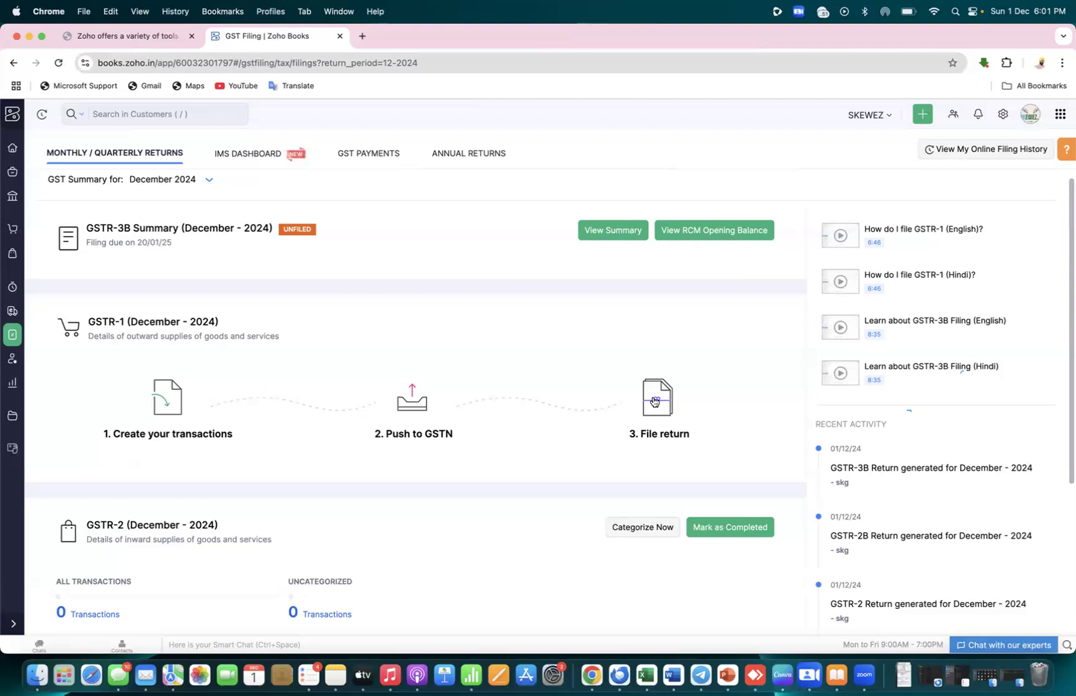
key(super+Tab)
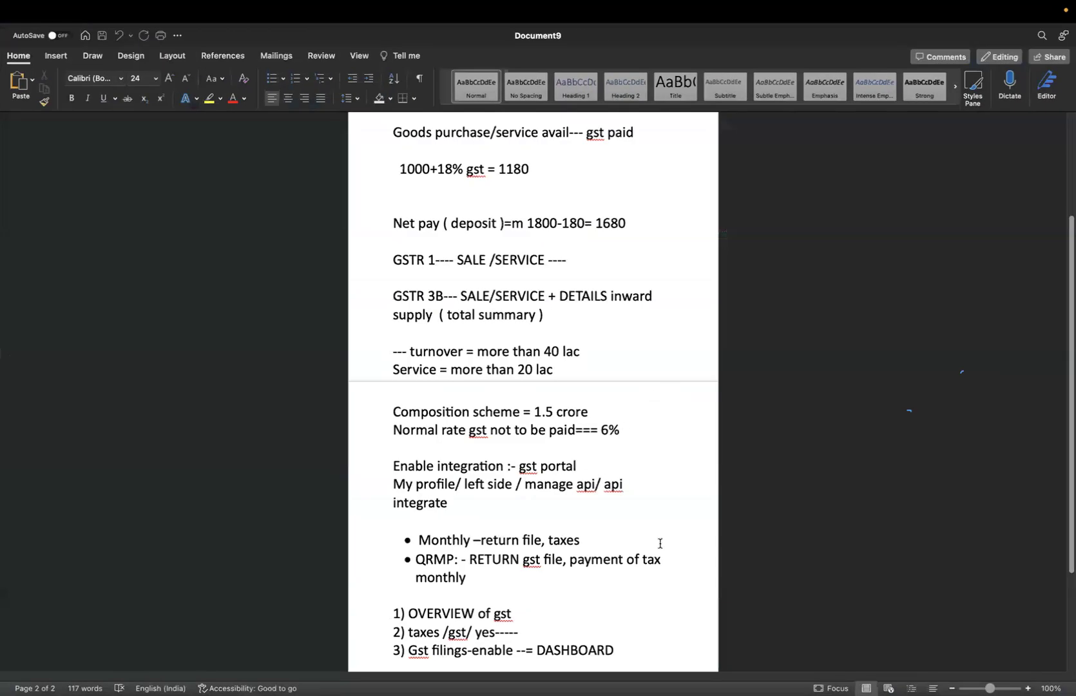
key(super+Tab)
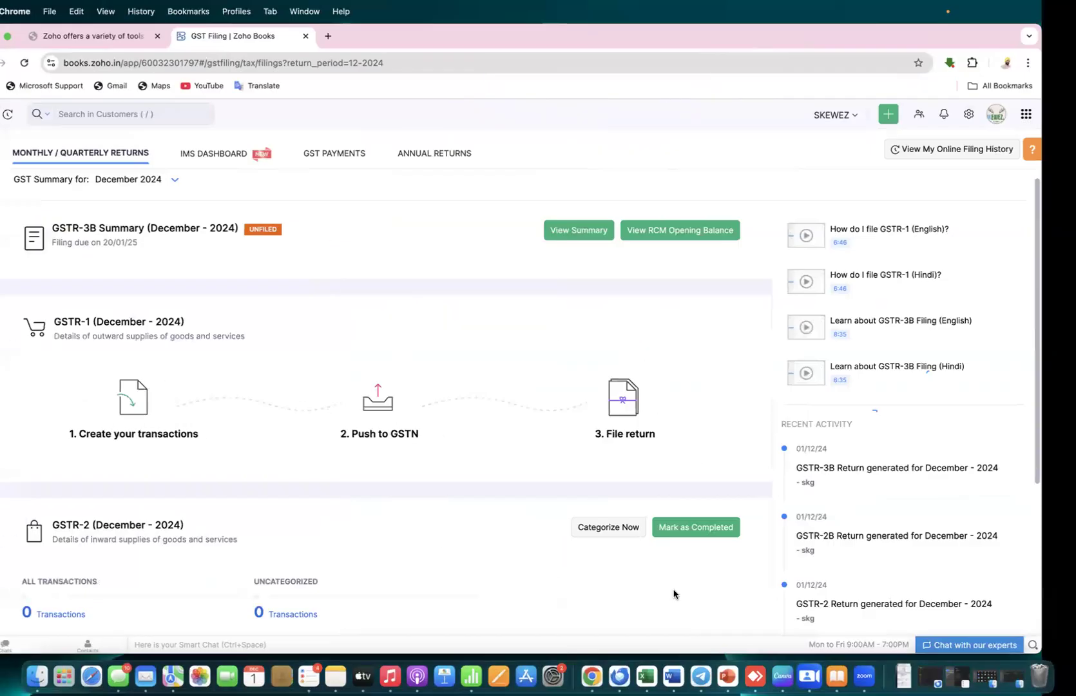
key(super+Tab)
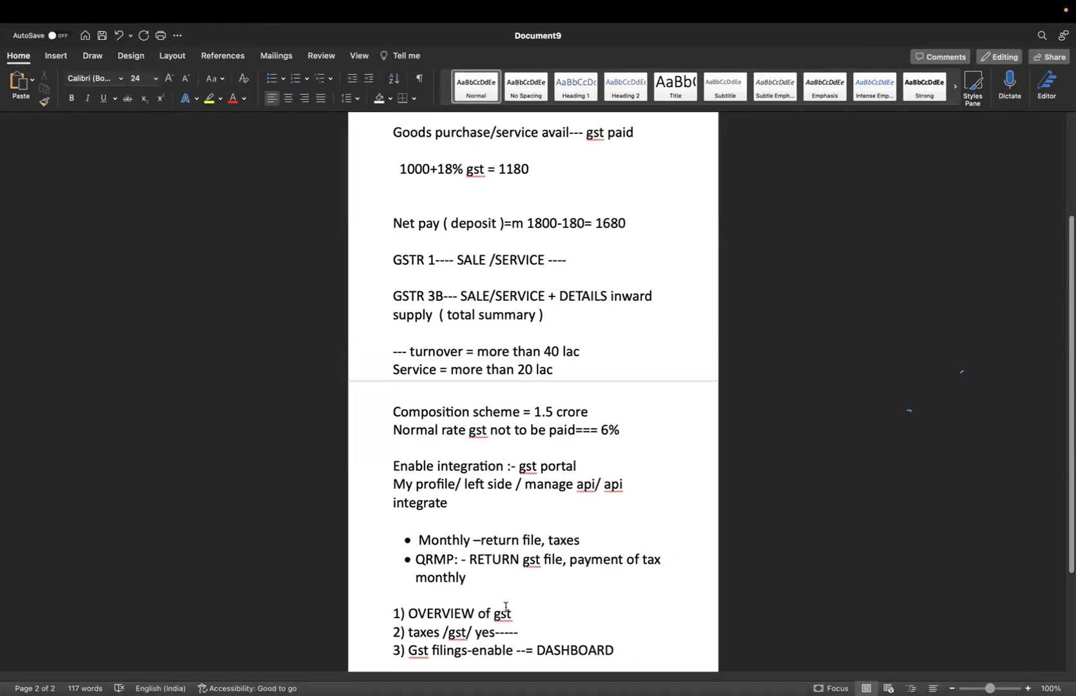
drag(526, 612, 419, 612)
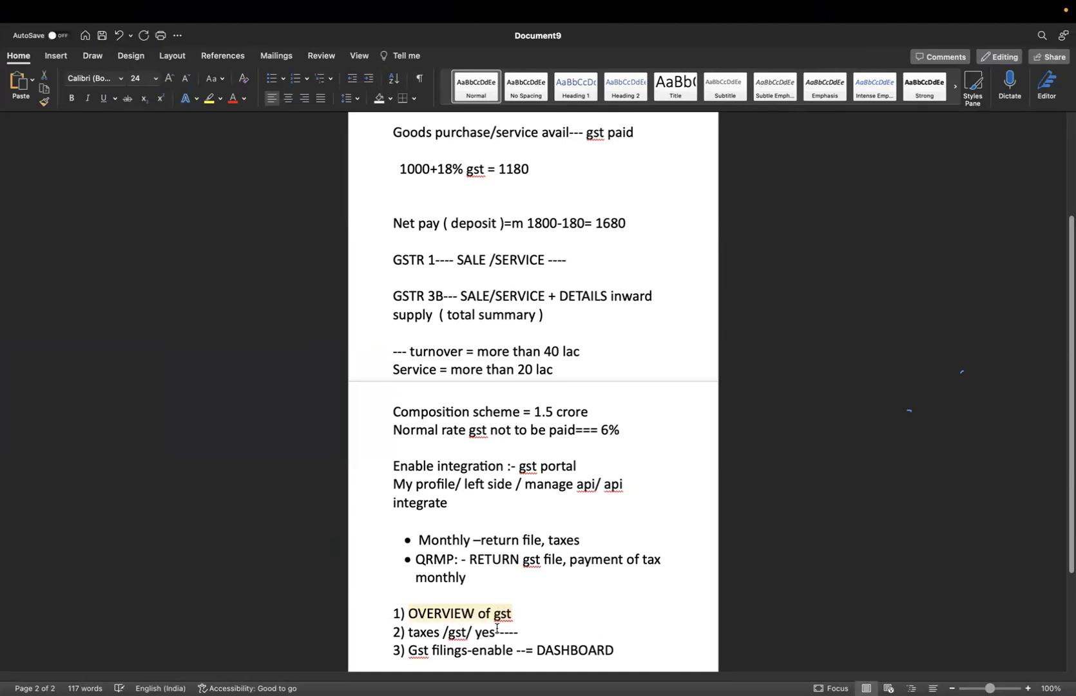
drag(506, 631, 417, 635)
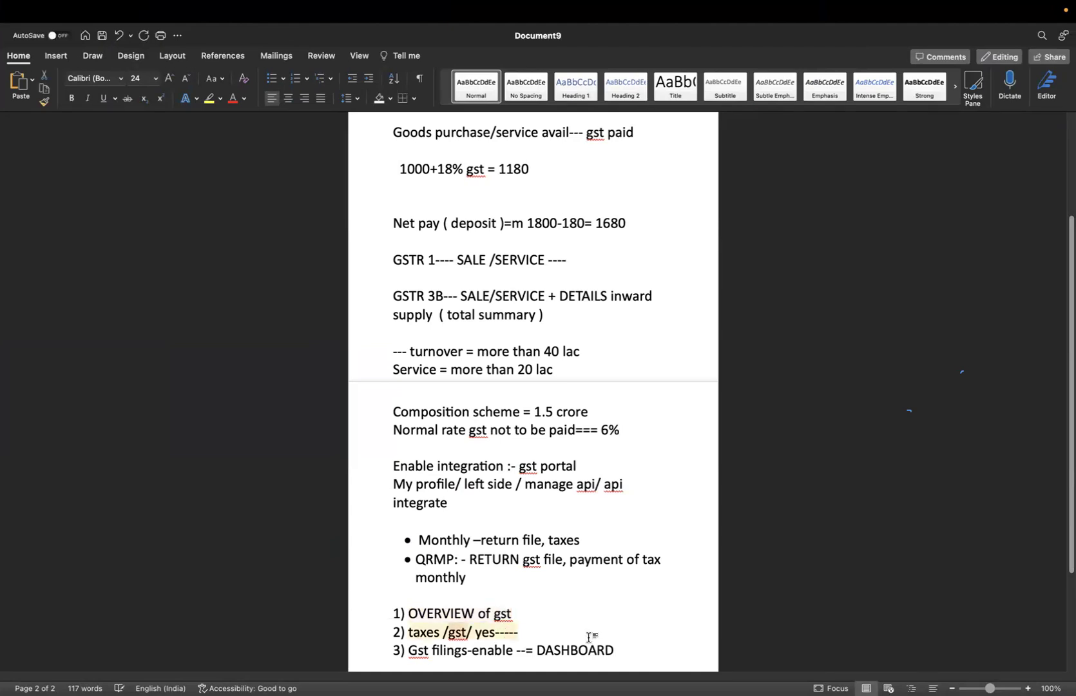
drag(622, 648, 411, 651)
click(622, 646)
key(super+Tab)
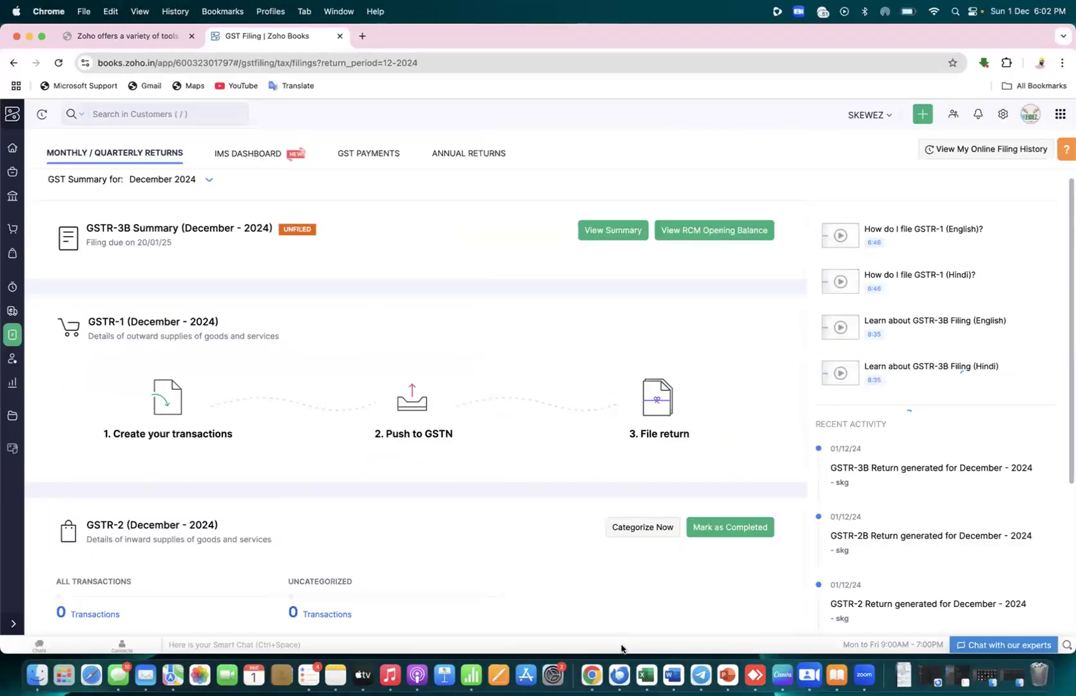
Switch to the GST guide PDF and scroll to page 5's GSTR-1 versus GSTR-3B table
click(169, 38)
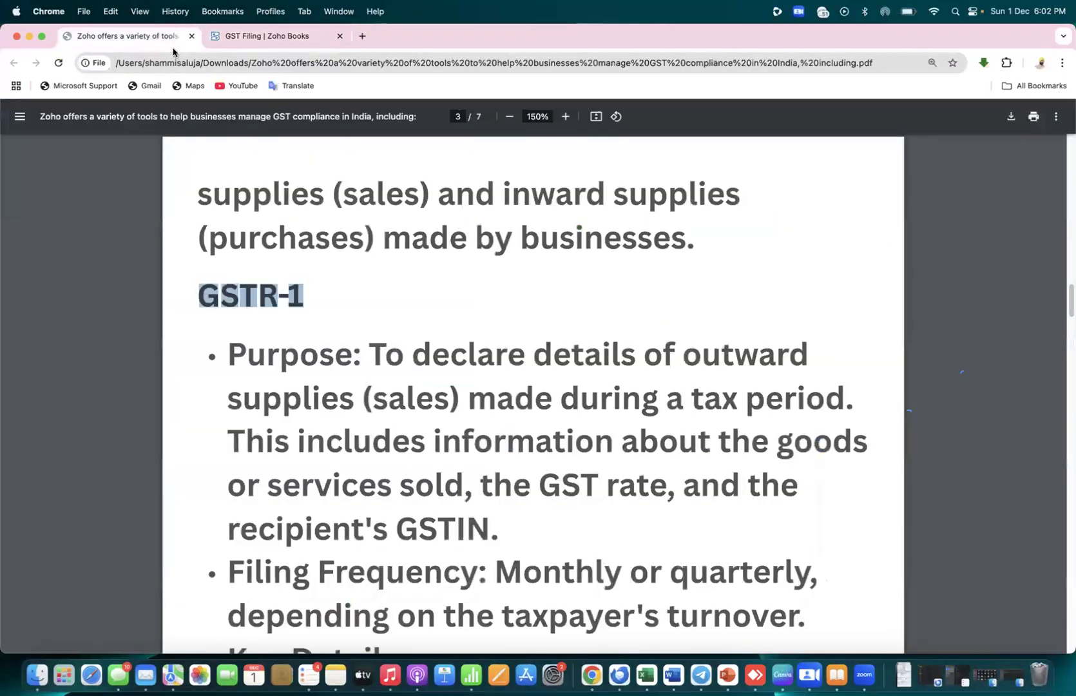
scroll(784, 474, down, 15)
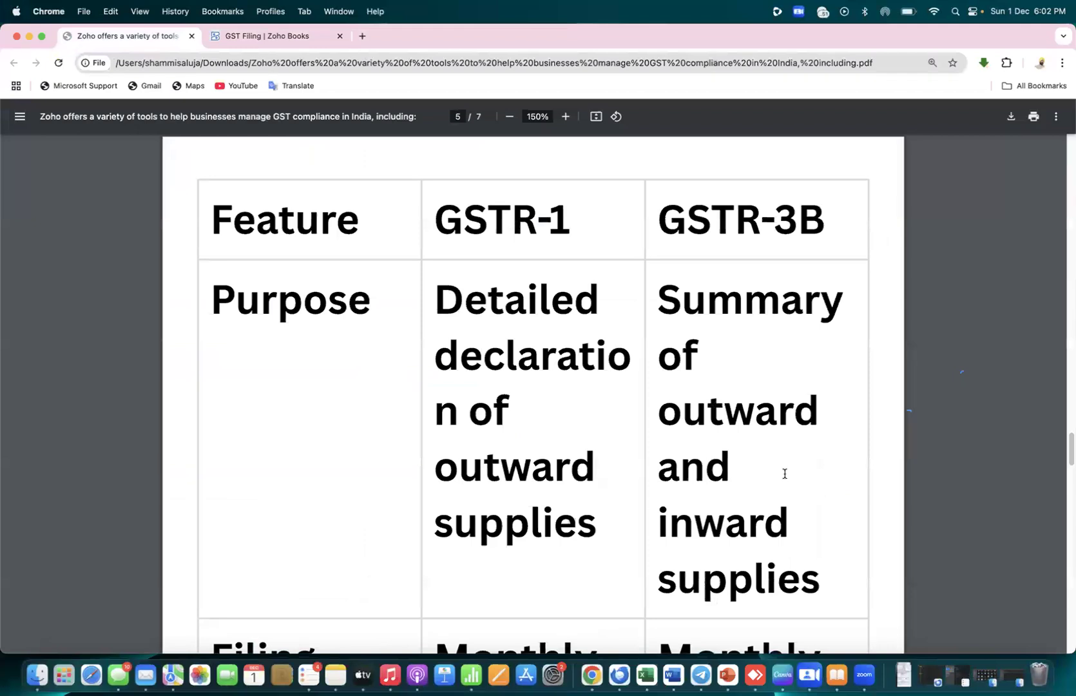
scroll(784, 473, down, 1)
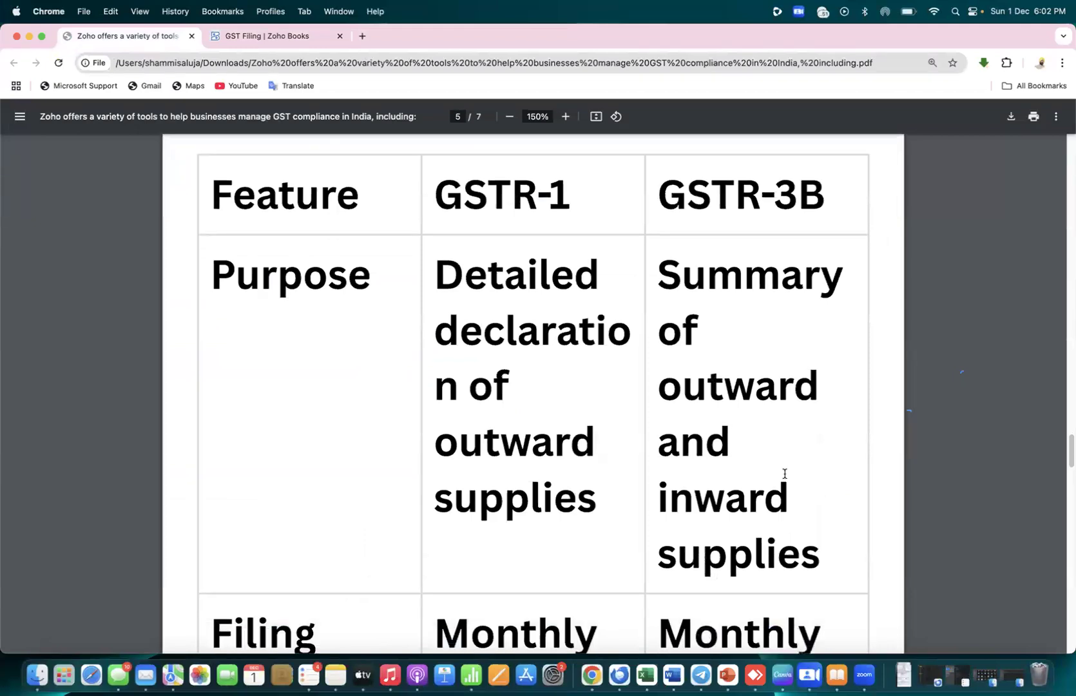
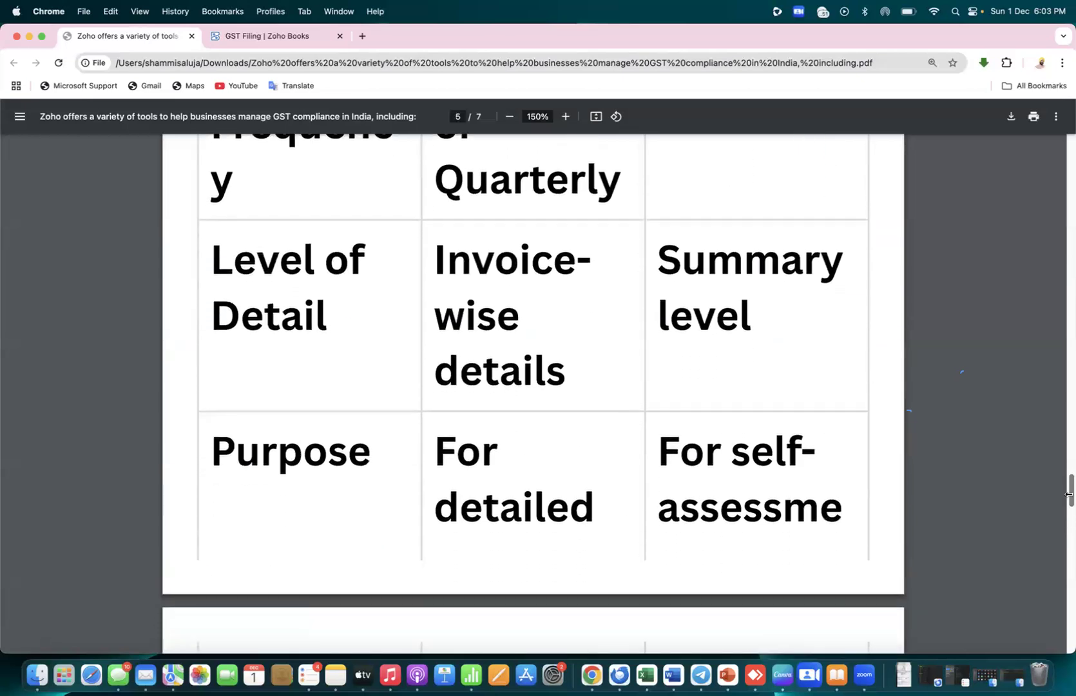
Scroll the GST guide to page 6's Maharashtra retailer example: ITC ₹1,800, net GST ₹900
drag(1067, 493, 1068, 546)
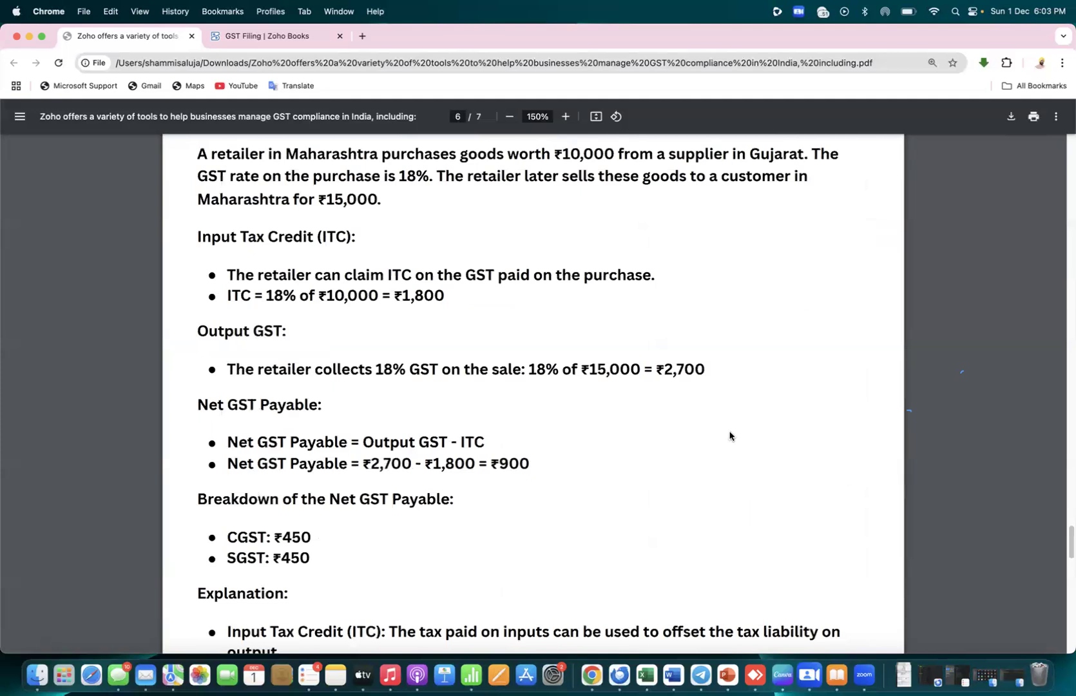
drag(249, 152, 805, 154)
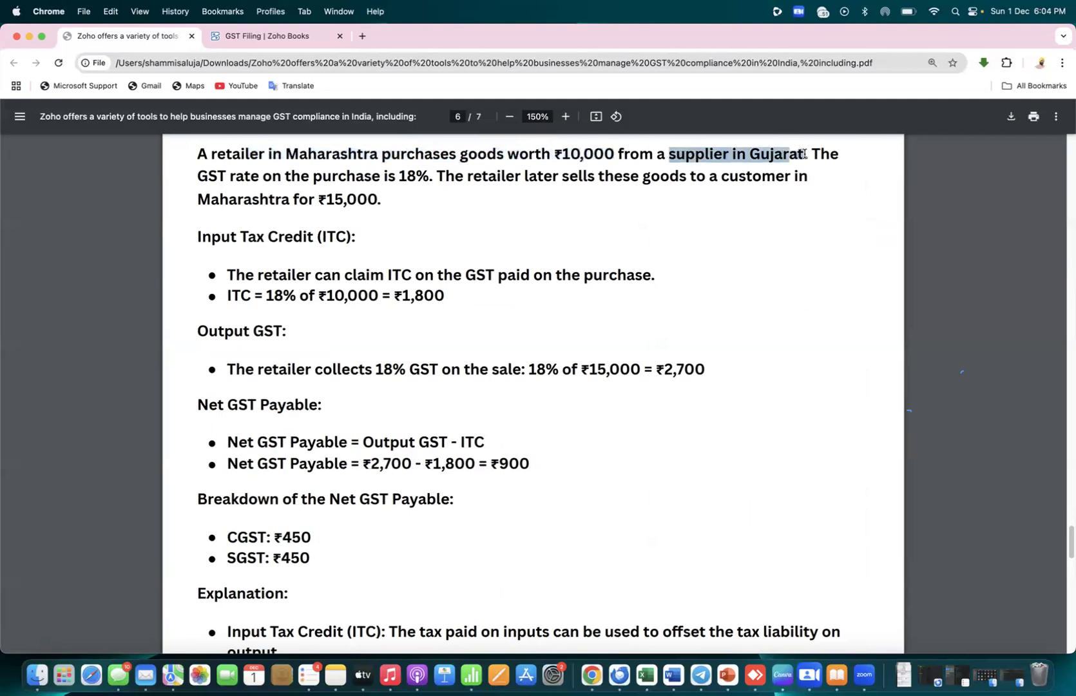
drag(433, 178, 281, 174)
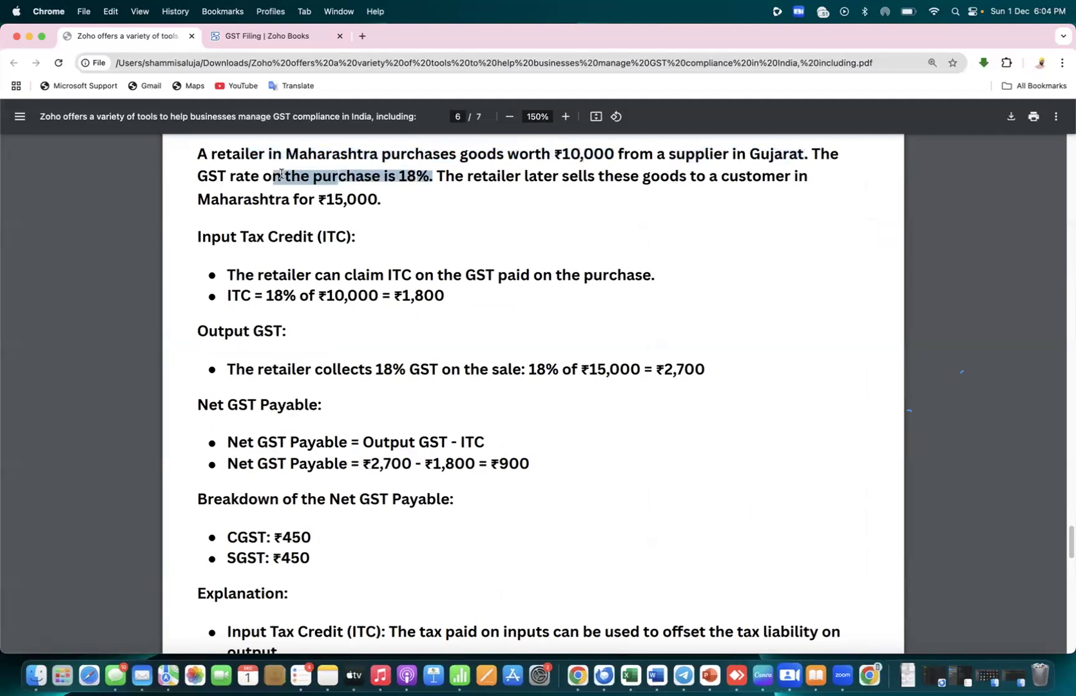
click(409, 199)
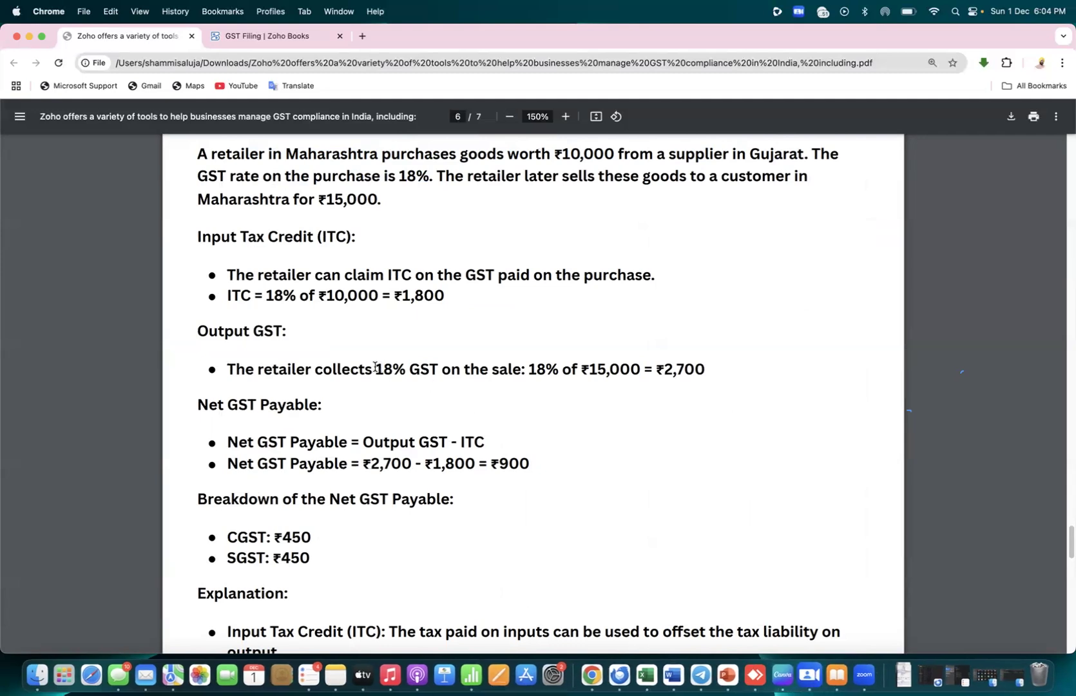
drag(375, 369, 709, 368)
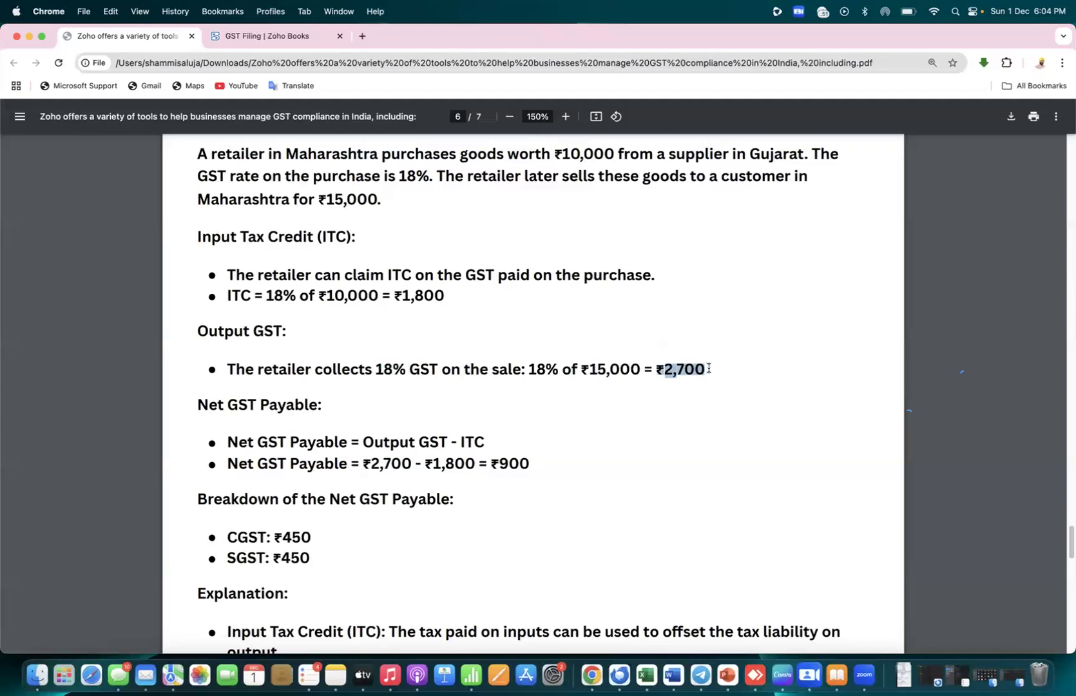
click(665, 380)
drag(420, 463, 351, 465)
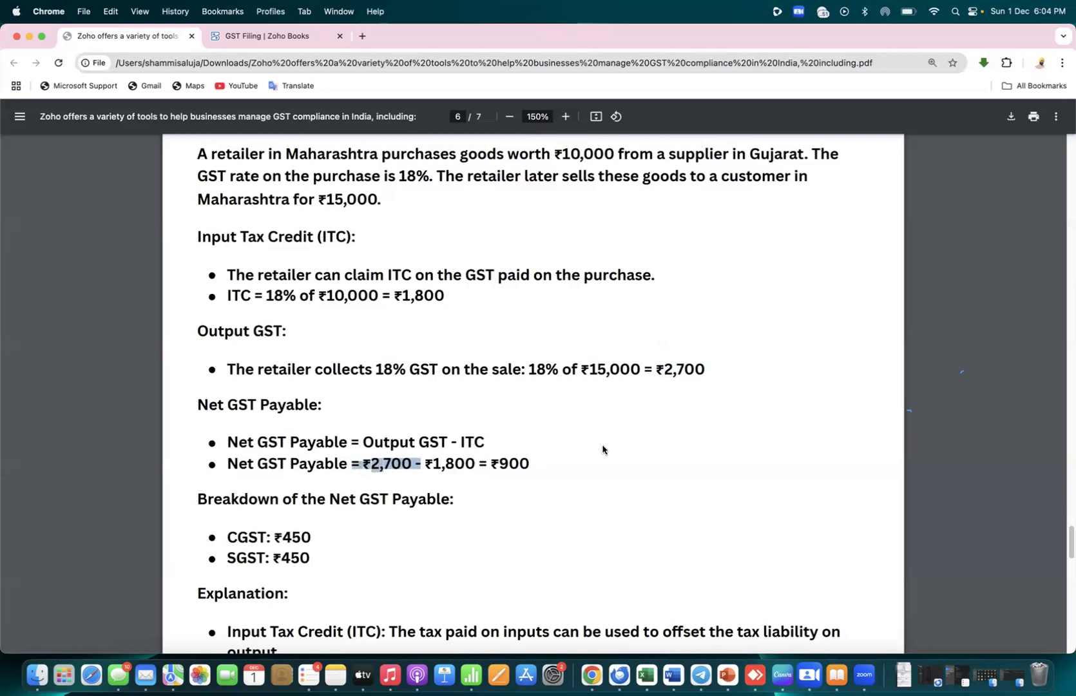
click(602, 449)
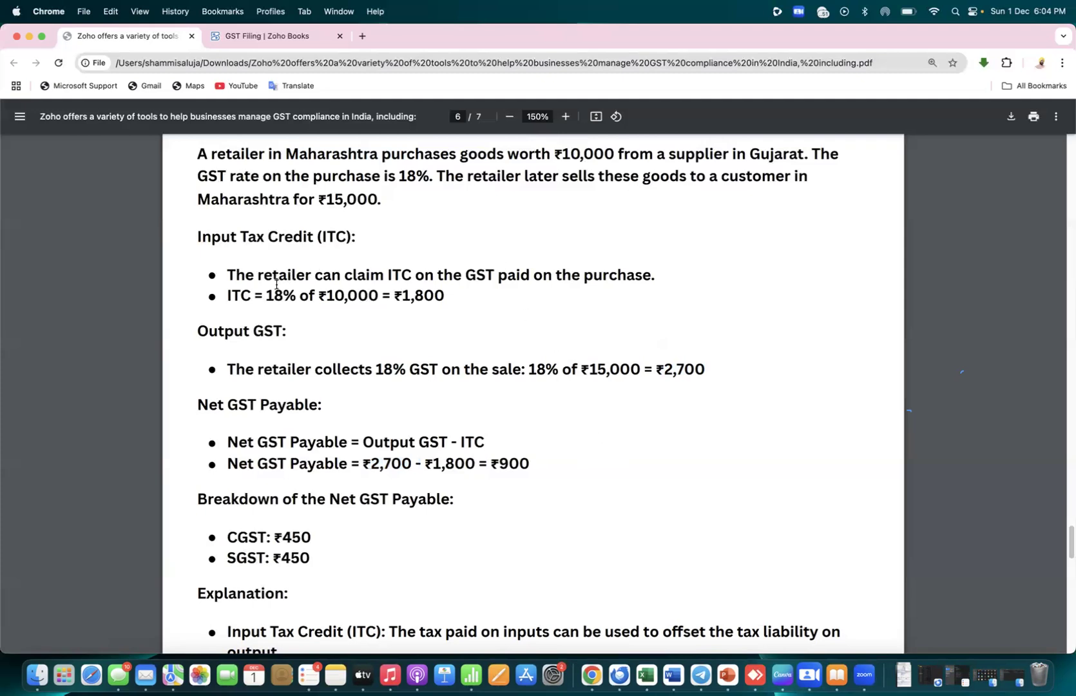
drag(266, 294, 377, 295)
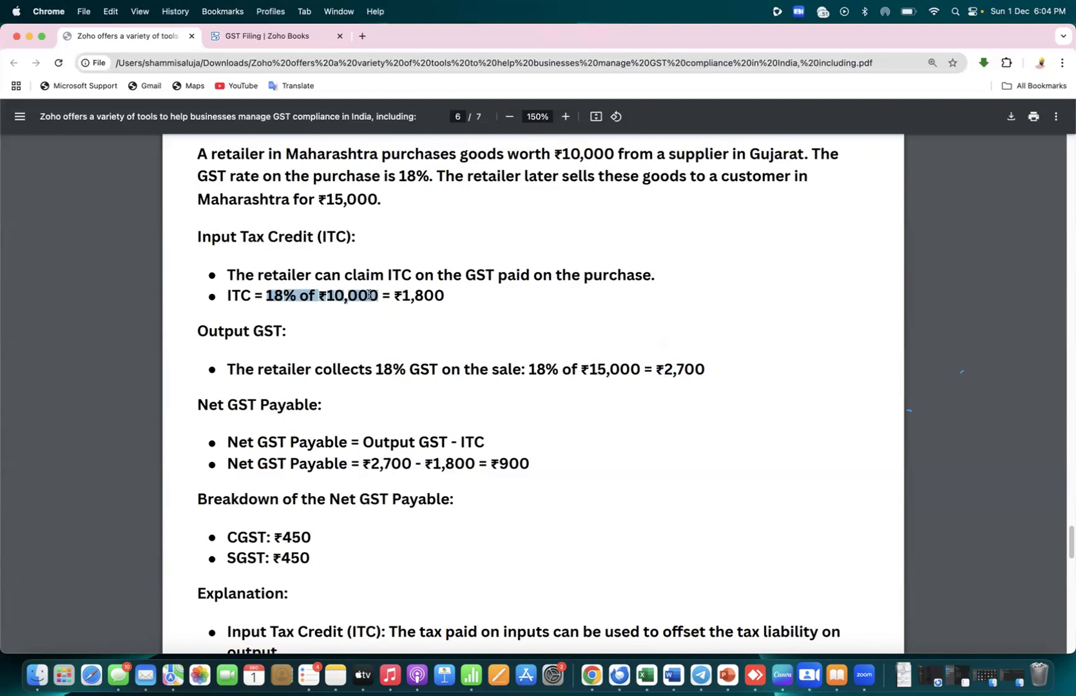
click(406, 294)
drag(406, 294, 458, 276)
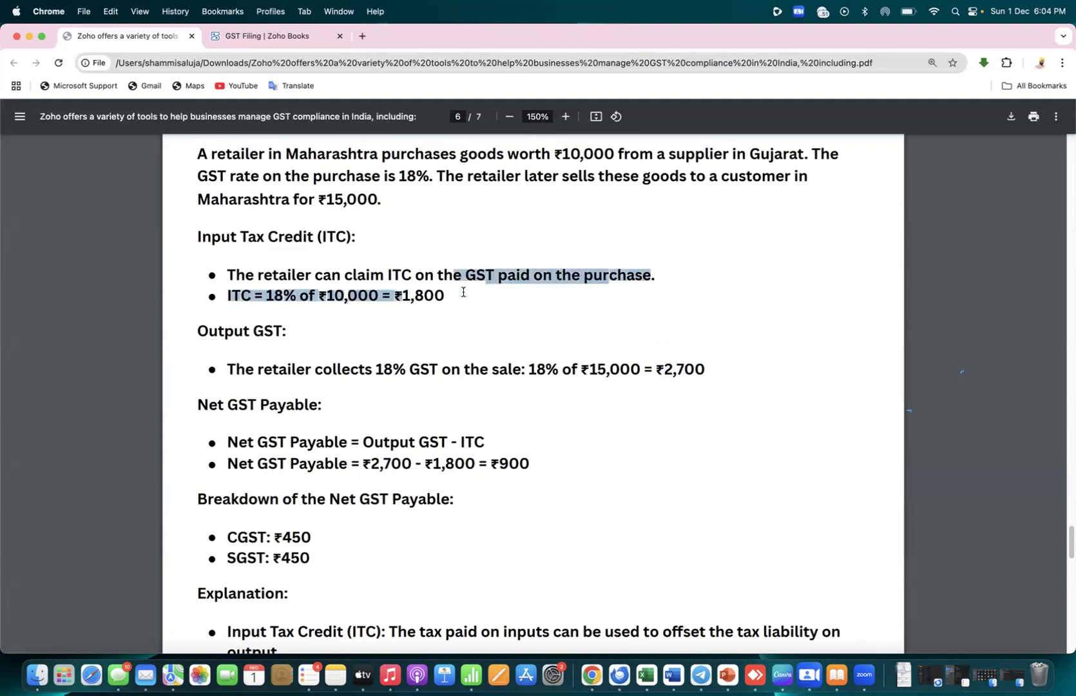
click(545, 352)
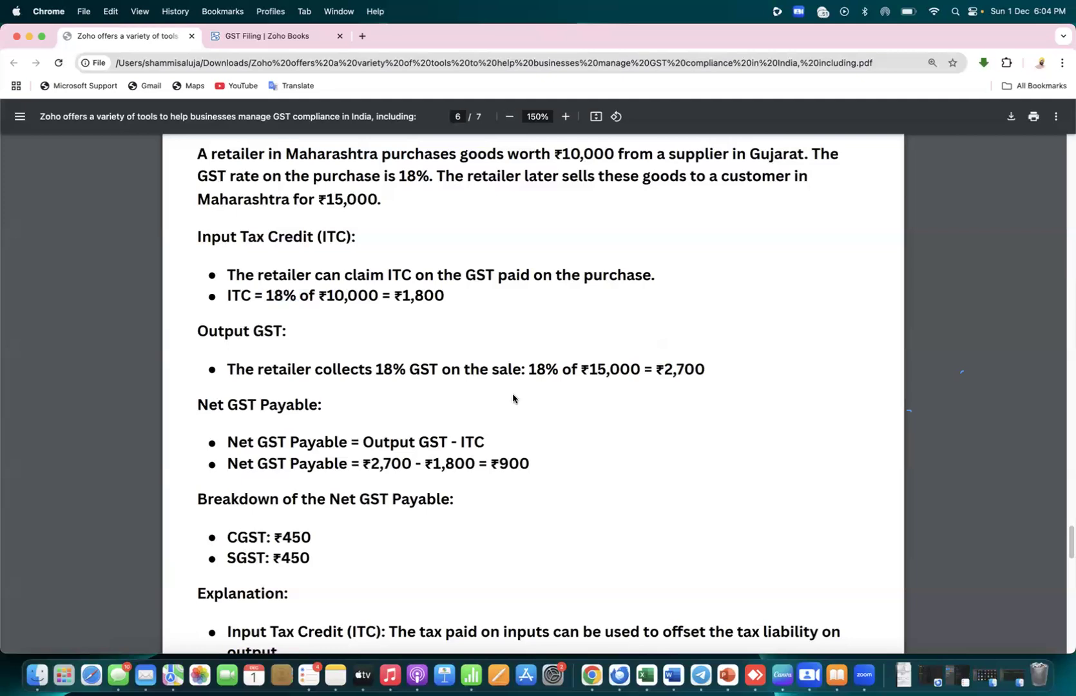
drag(457, 441, 368, 463)
drag(478, 462, 428, 465)
click(620, 452)
drag(421, 464, 352, 464)
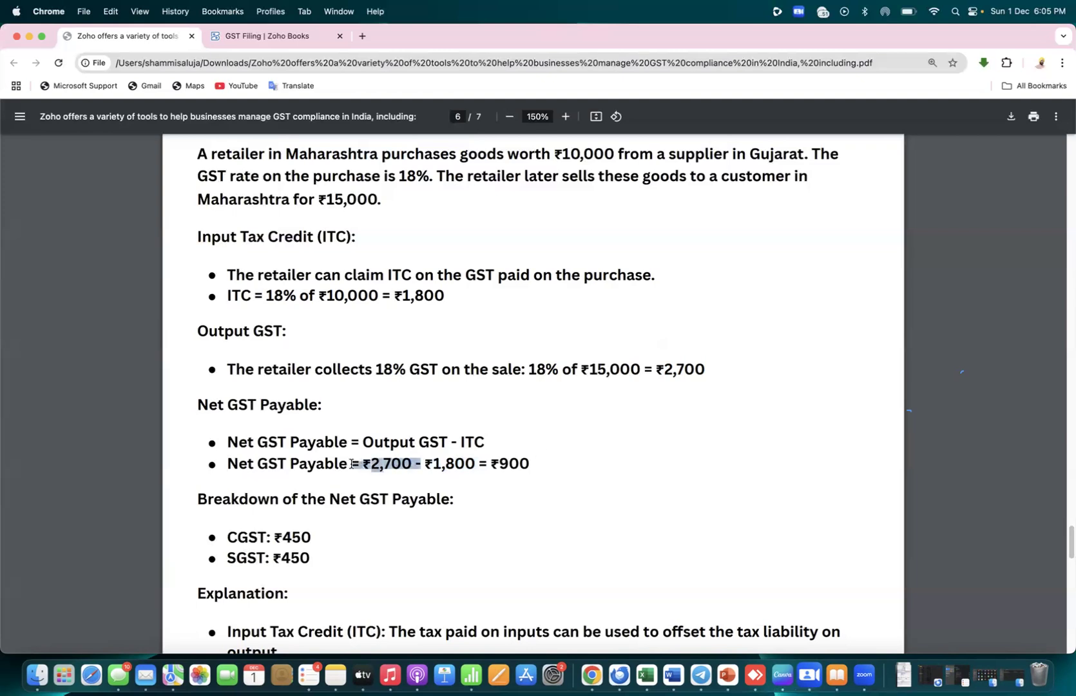
click(498, 488)
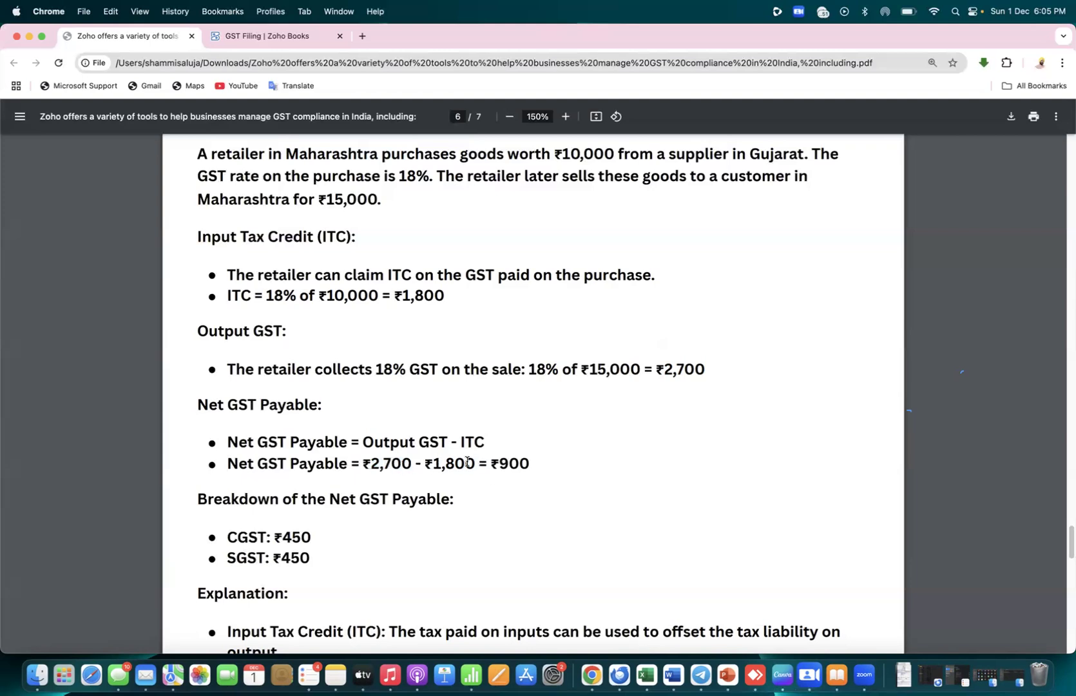
drag(488, 464, 432, 464)
click(550, 461)
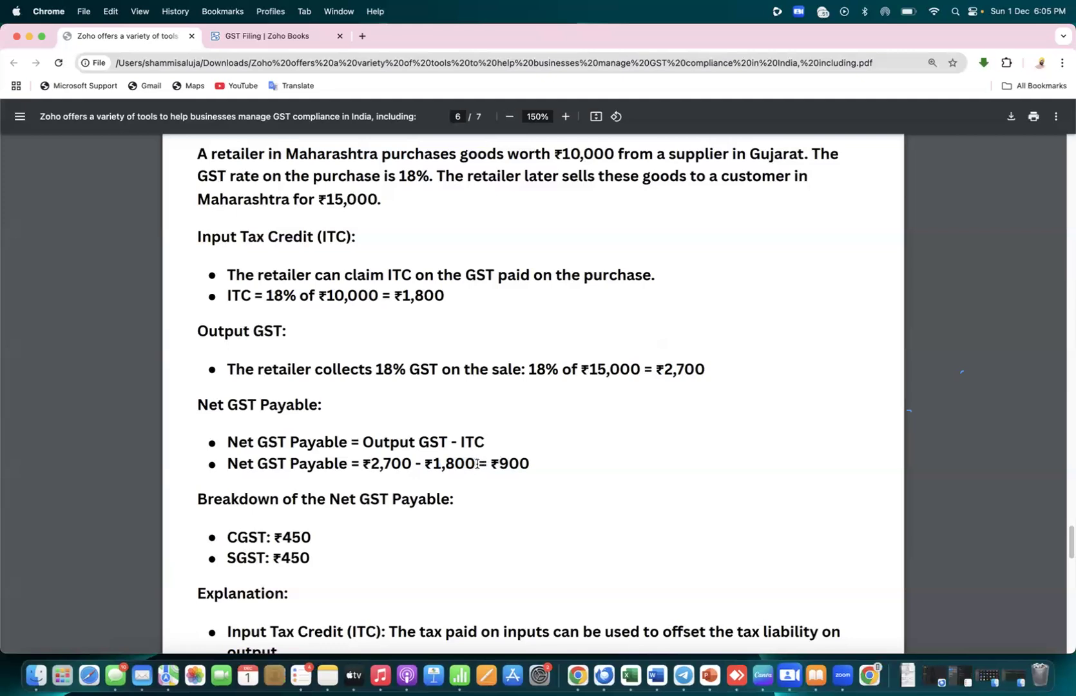
drag(488, 463, 436, 464)
click(401, 475)
double_click(503, 460)
key(super+Tab)
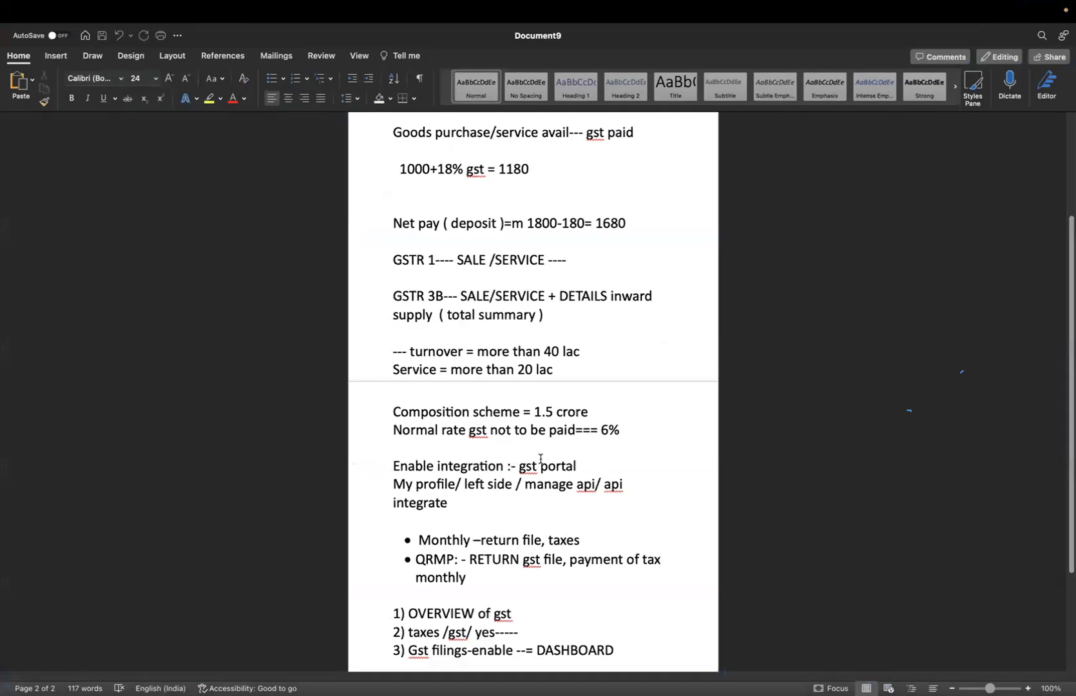
key(super+Tab)
key(super+Tab)
key(super+Tab)
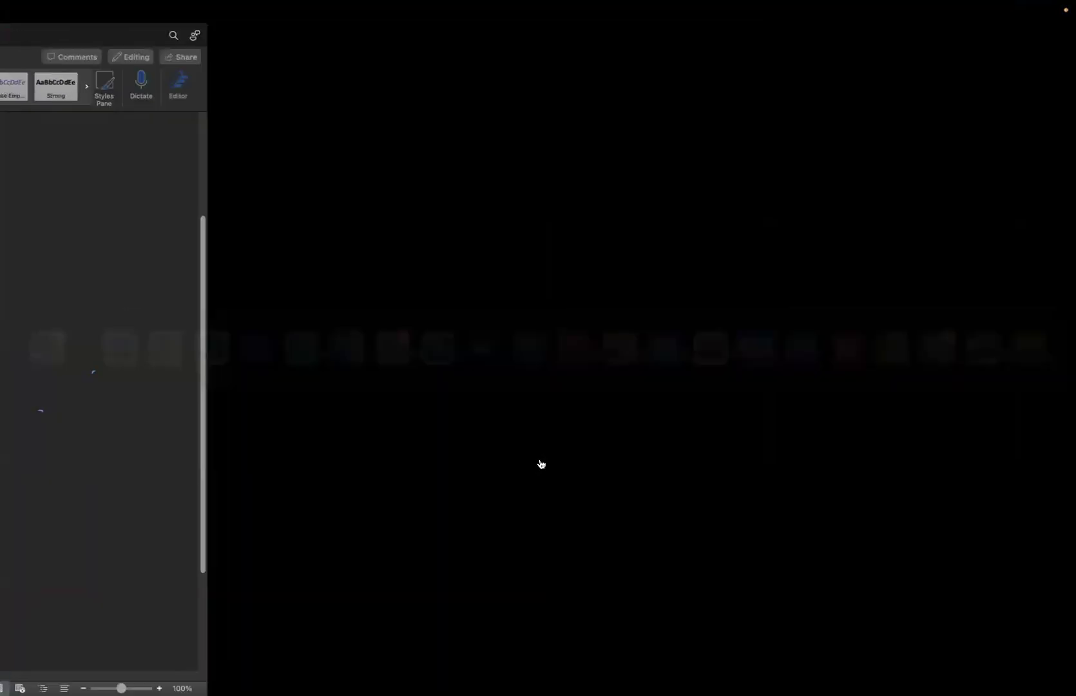
key(super+Tab)
key(super+Tab)
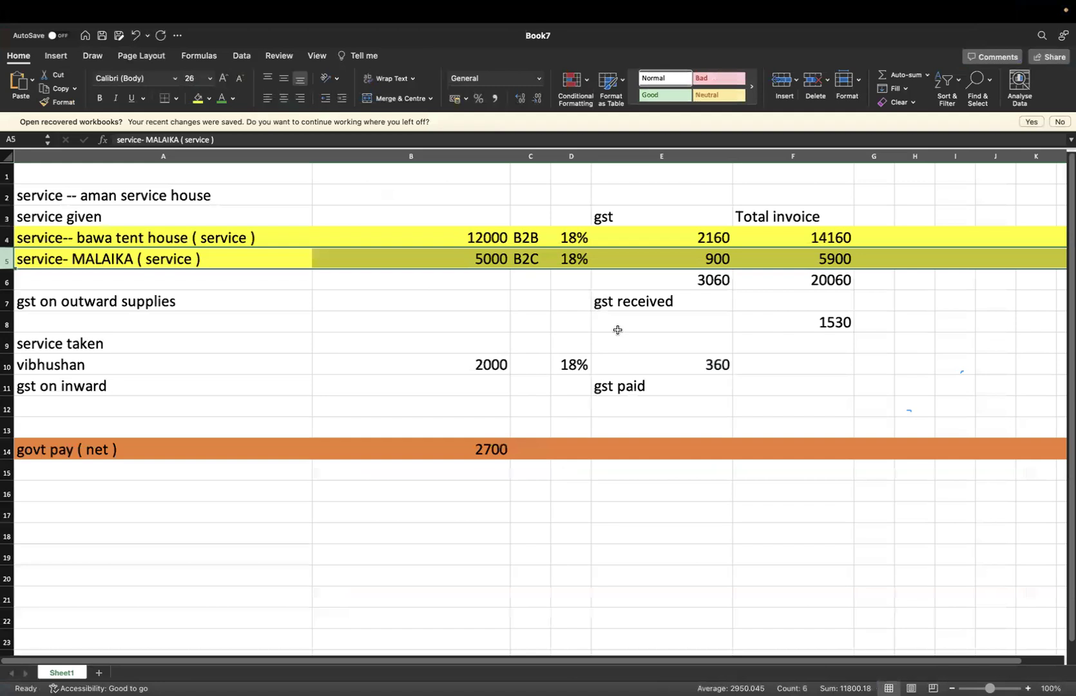
key(super+Tab)
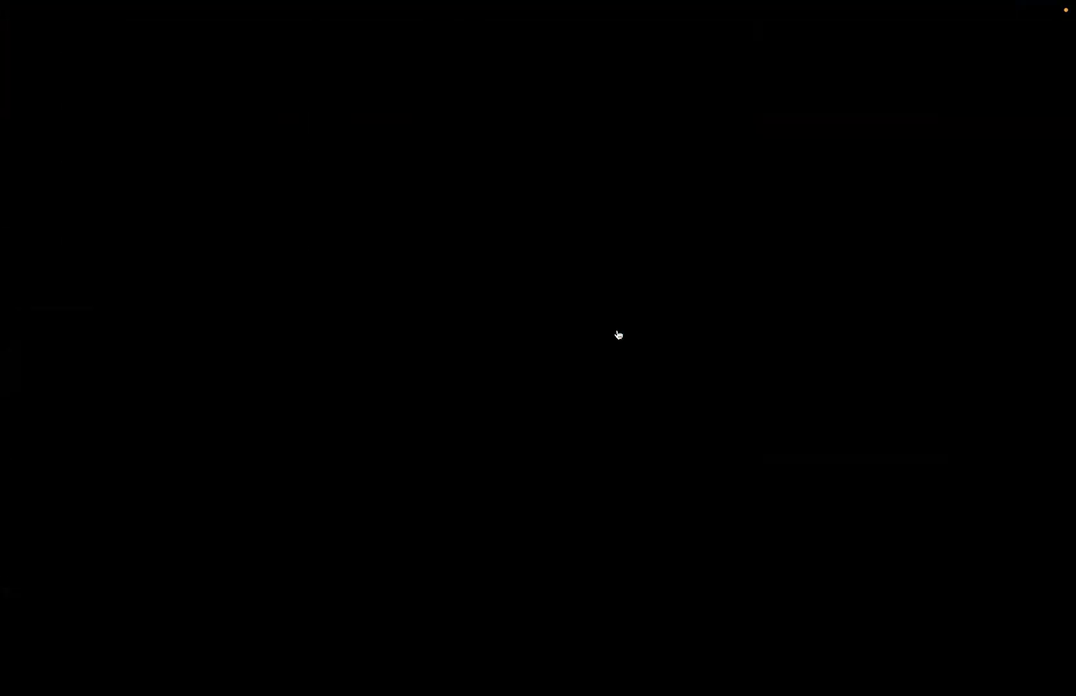
key(super+Tab)
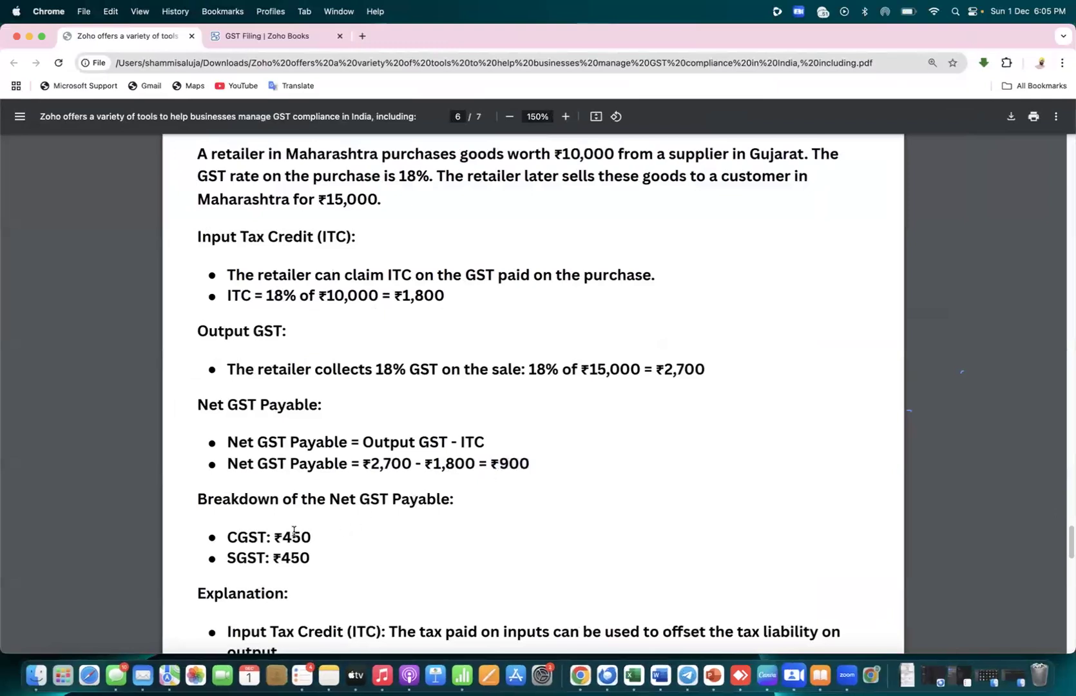
Highlight the ₹450 CGST/SGST amounts, then move on to page 7's Zoho Books GST setup steps
mouse_move(276, 537)
mouse_down()
mouse_move(312, 537)
mouse_move(272, 557)
mouse_up()
click(455, 553)
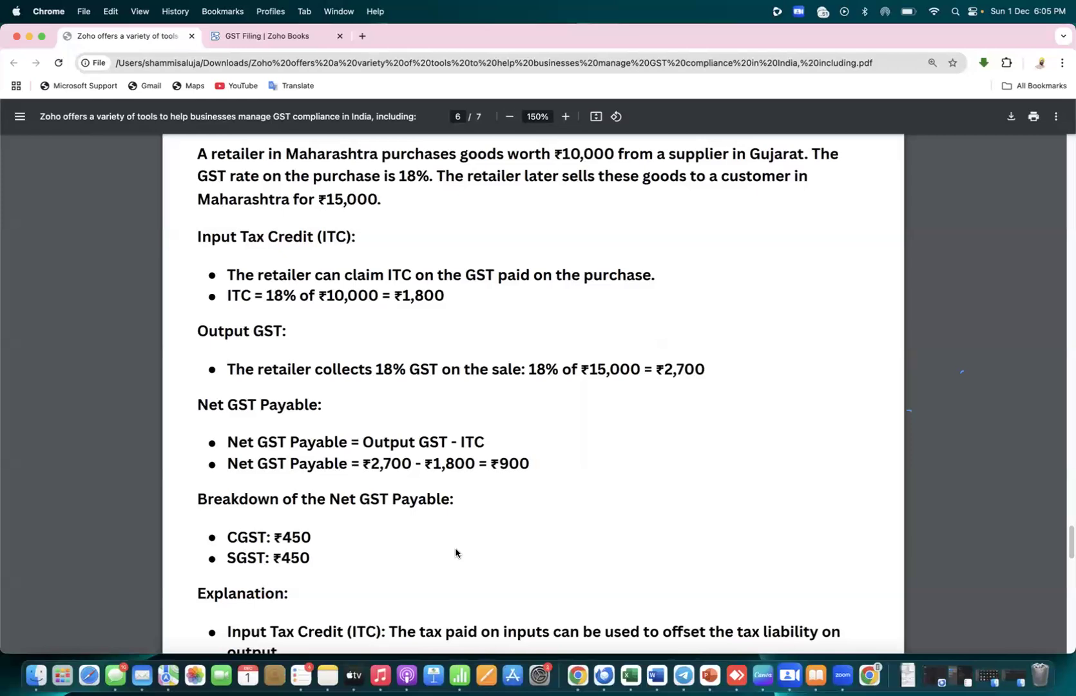
scroll(456, 553, down, 1)
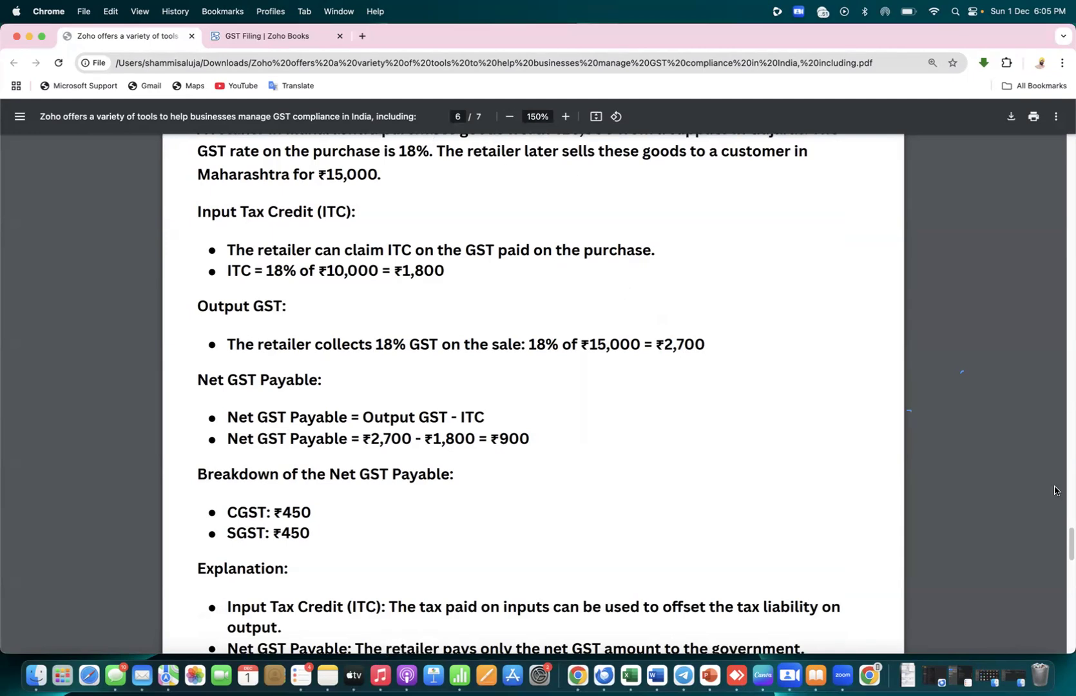
drag(1067, 542, 1067, 582)
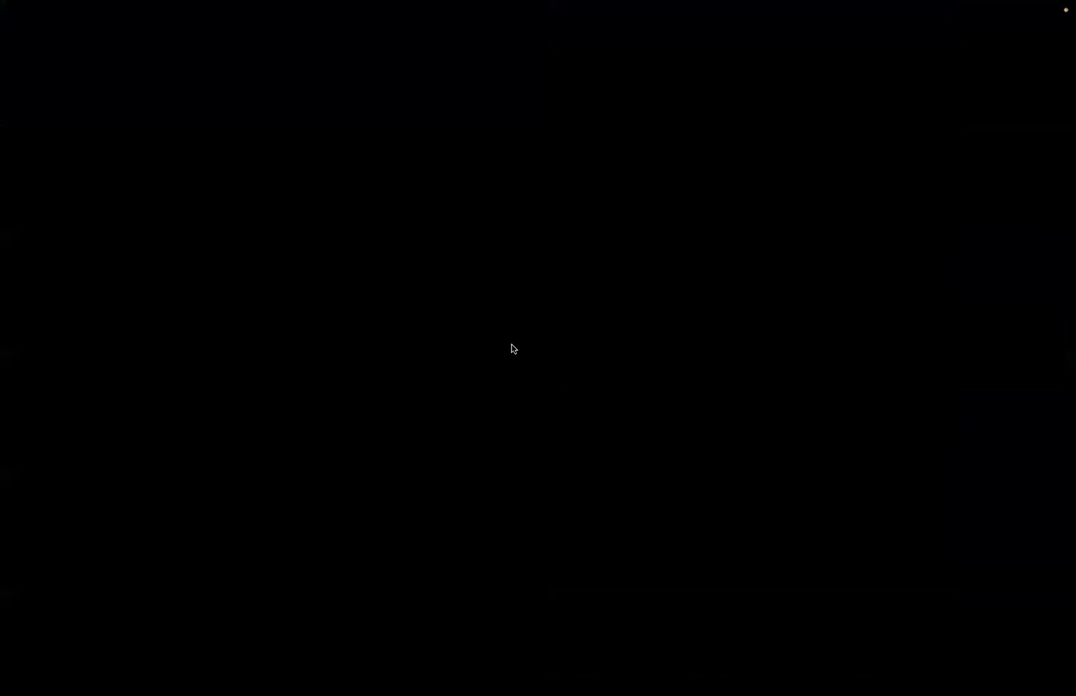
key(super+Tab)
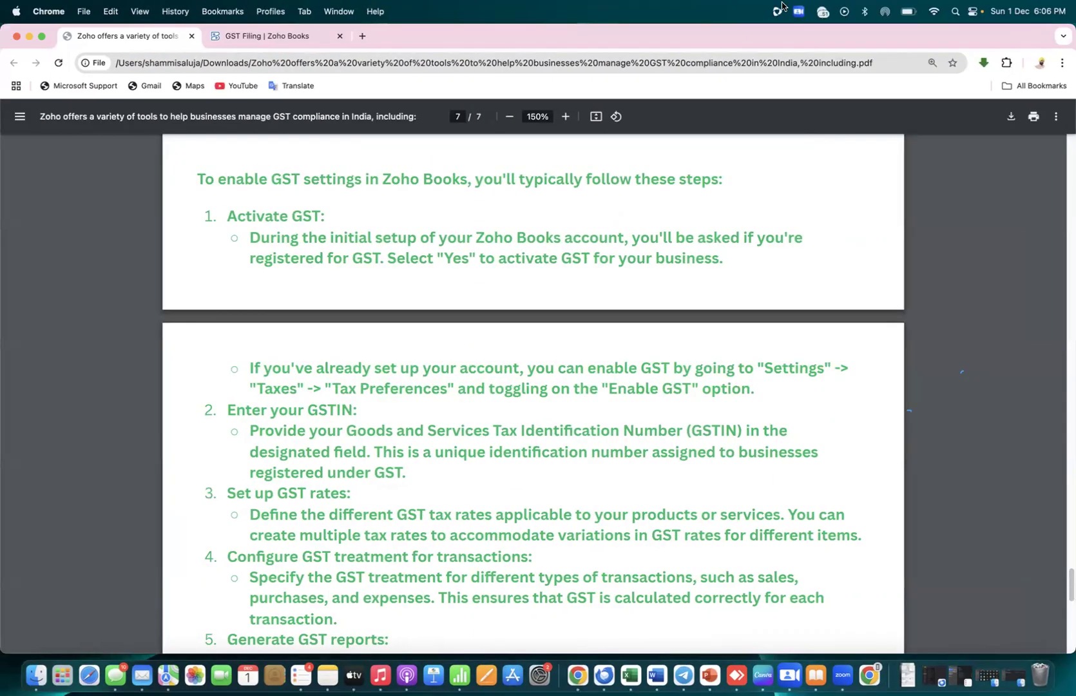
Open the GST settings form under Taxes in Zoho Books settings
click(325, 38)
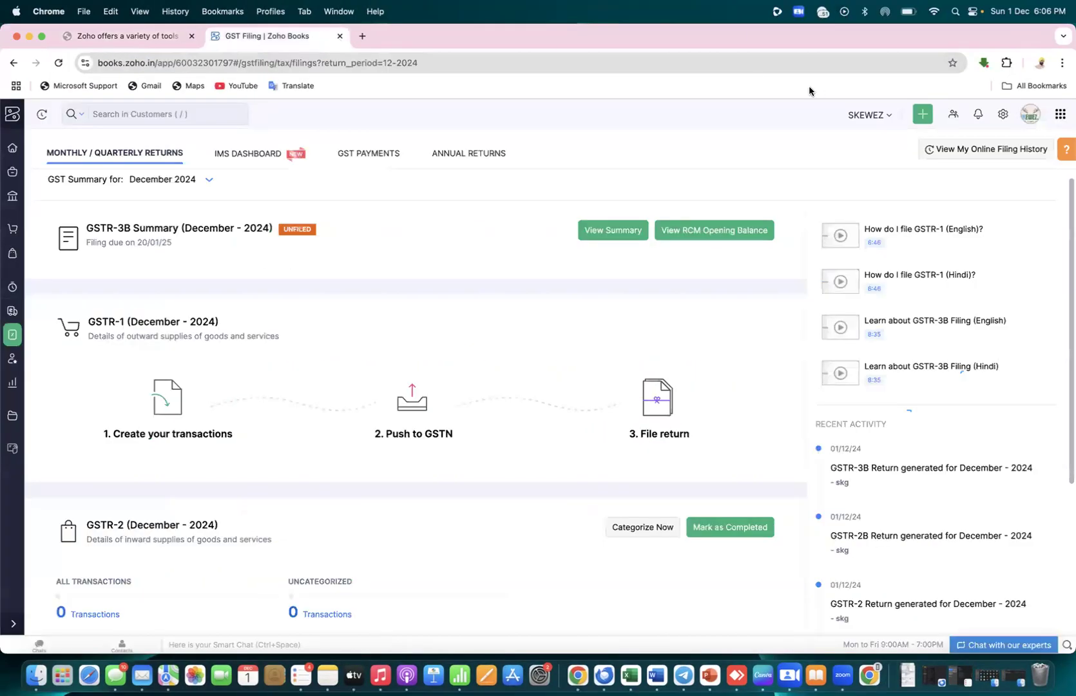
click(1003, 115)
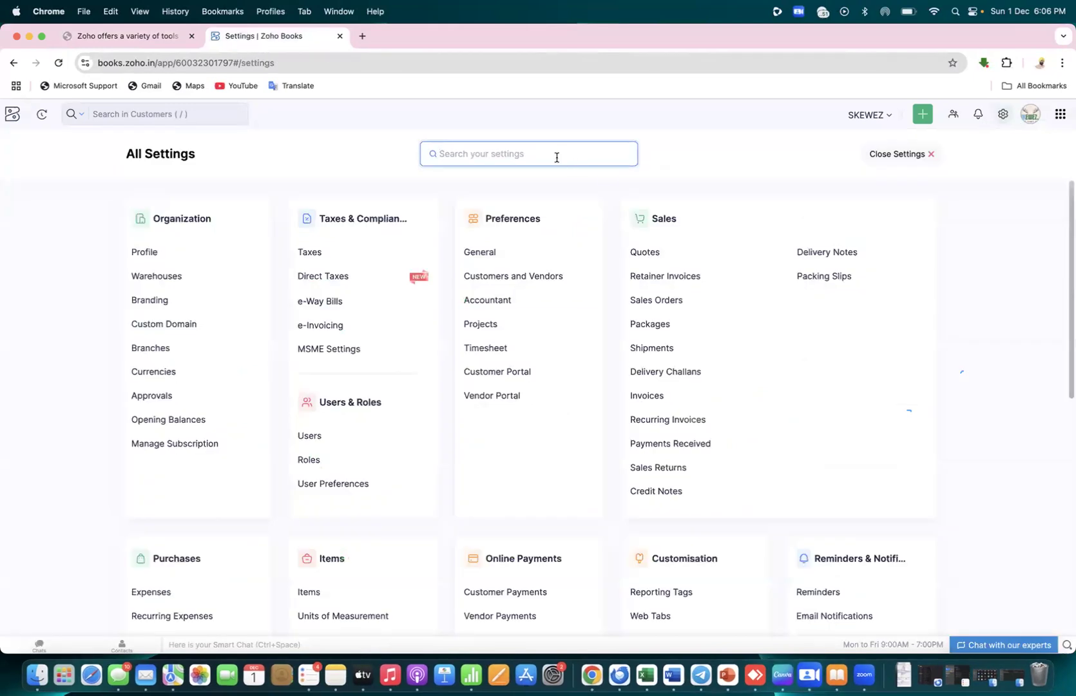
text(TAXES)
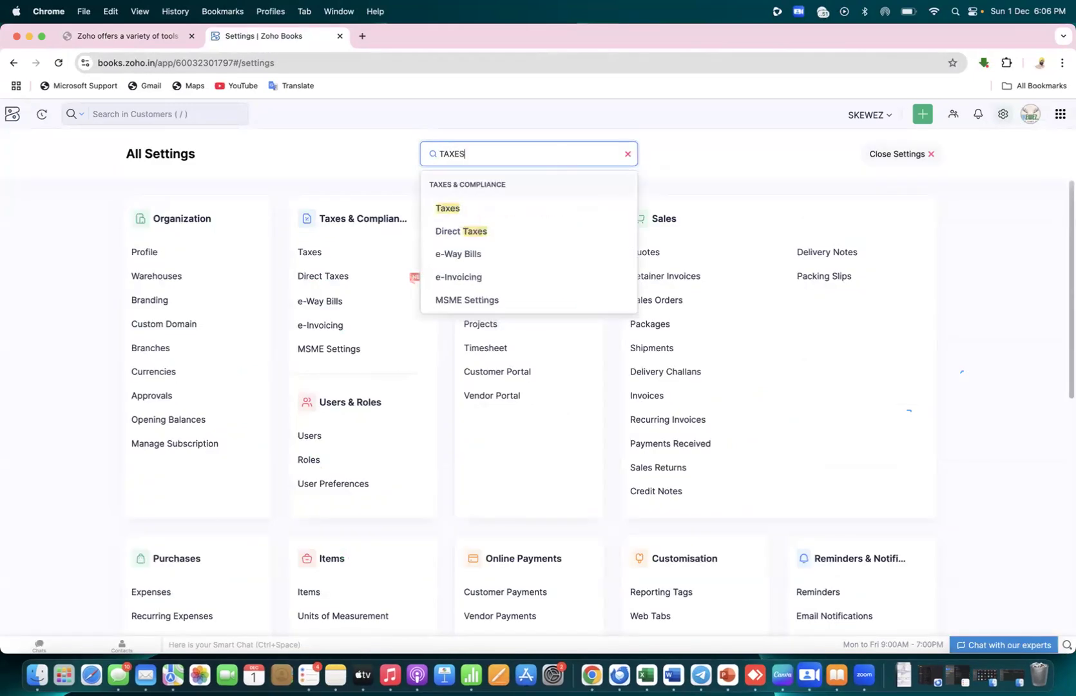
click(438, 209)
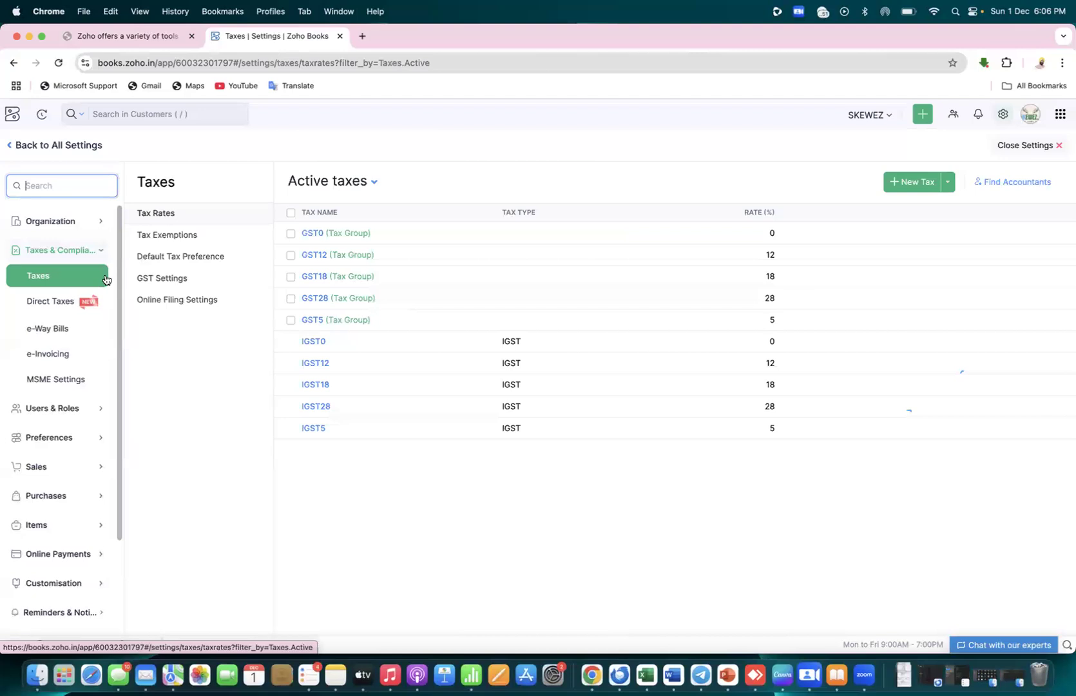
click(158, 281)
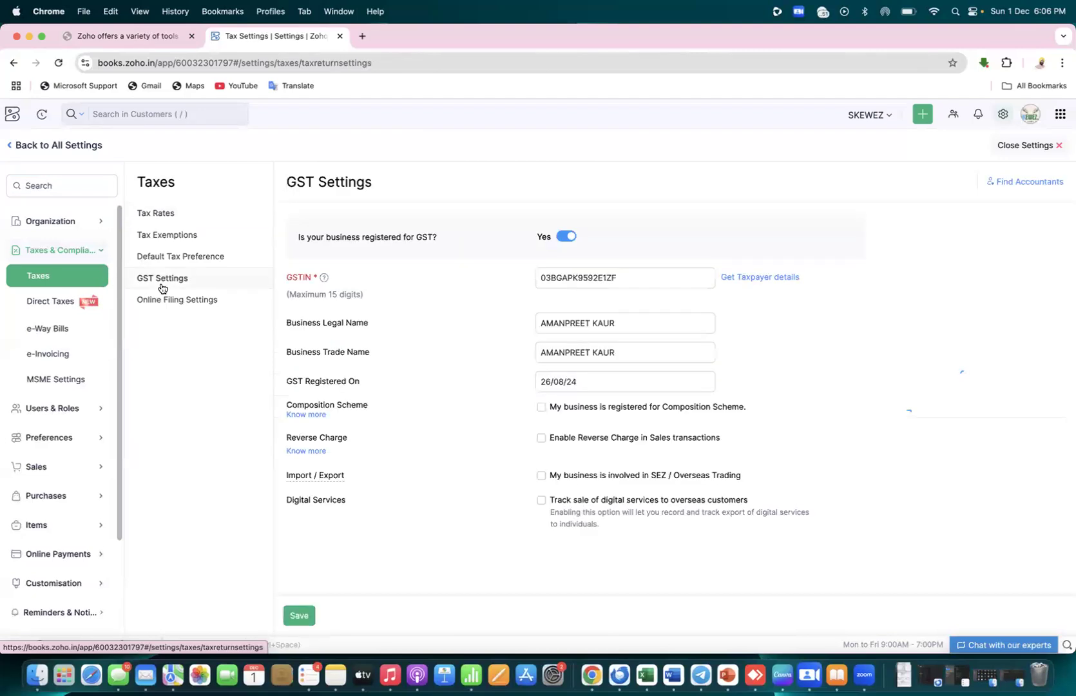
Toggle GST registration off and back on, then return to the Home dashboard
click(570, 238)
click(569, 238)
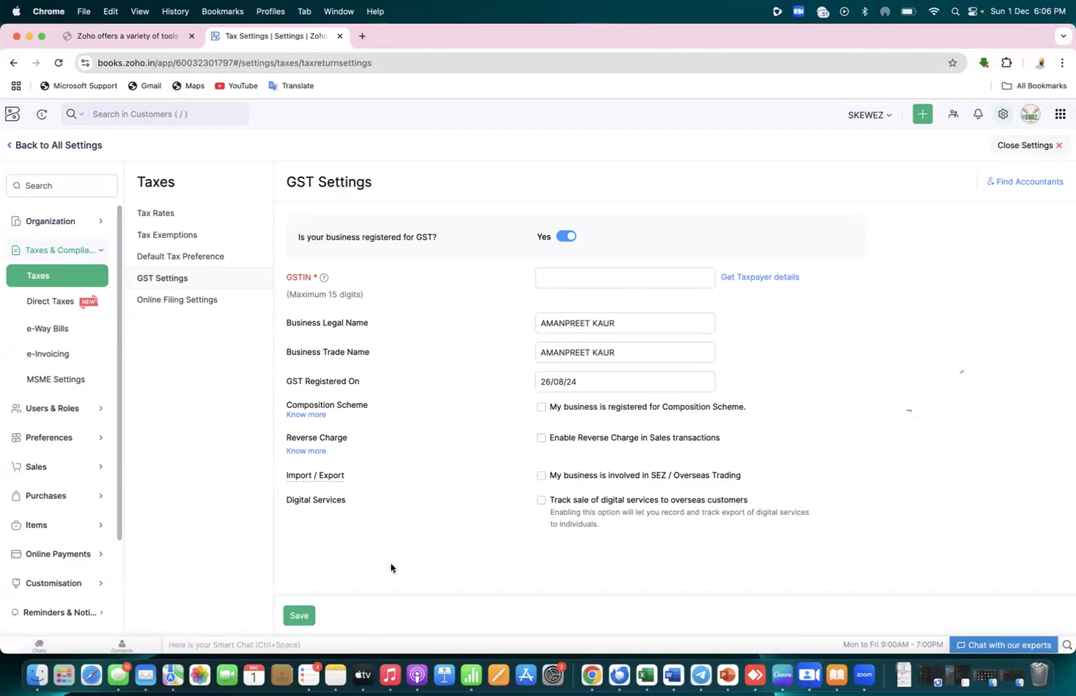
click(10, 115)
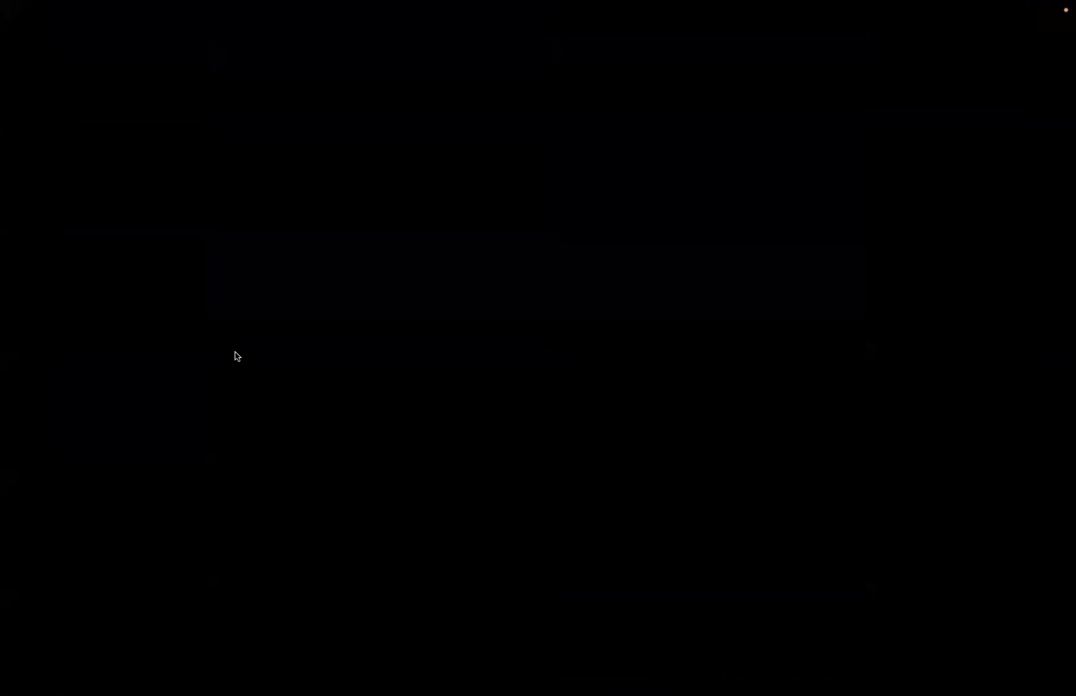
key(super+Tab)
key(super+Tab)
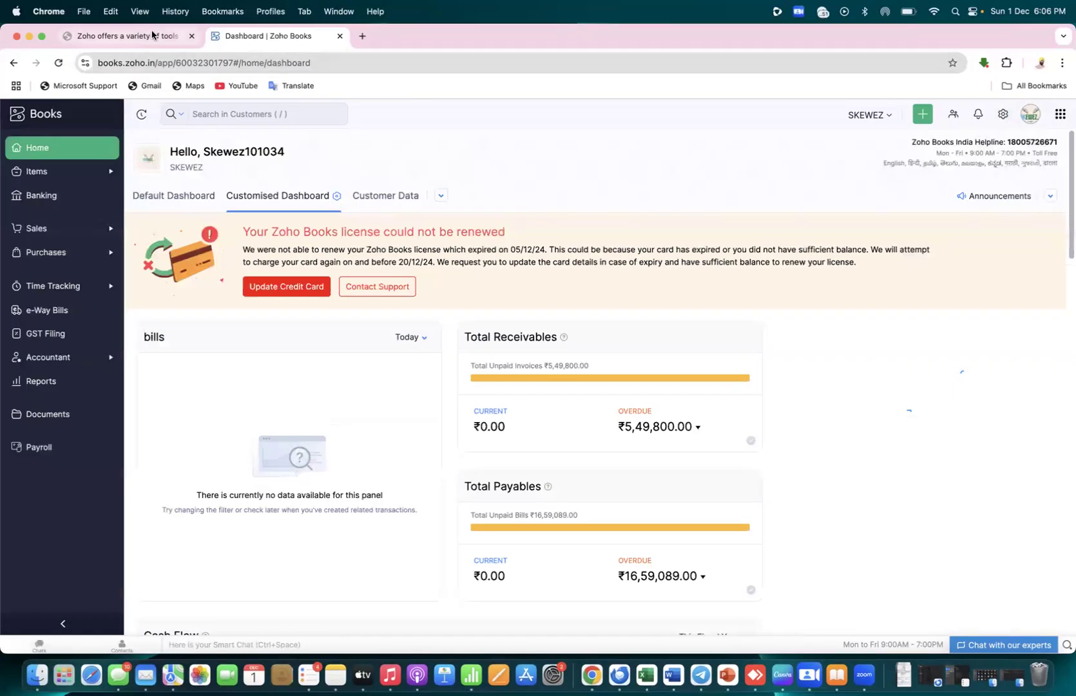
Mark the 'activate GST' and 'enable GST' phrases in the guide, then open Zoho Books' GST Filing page
click(152, 34)
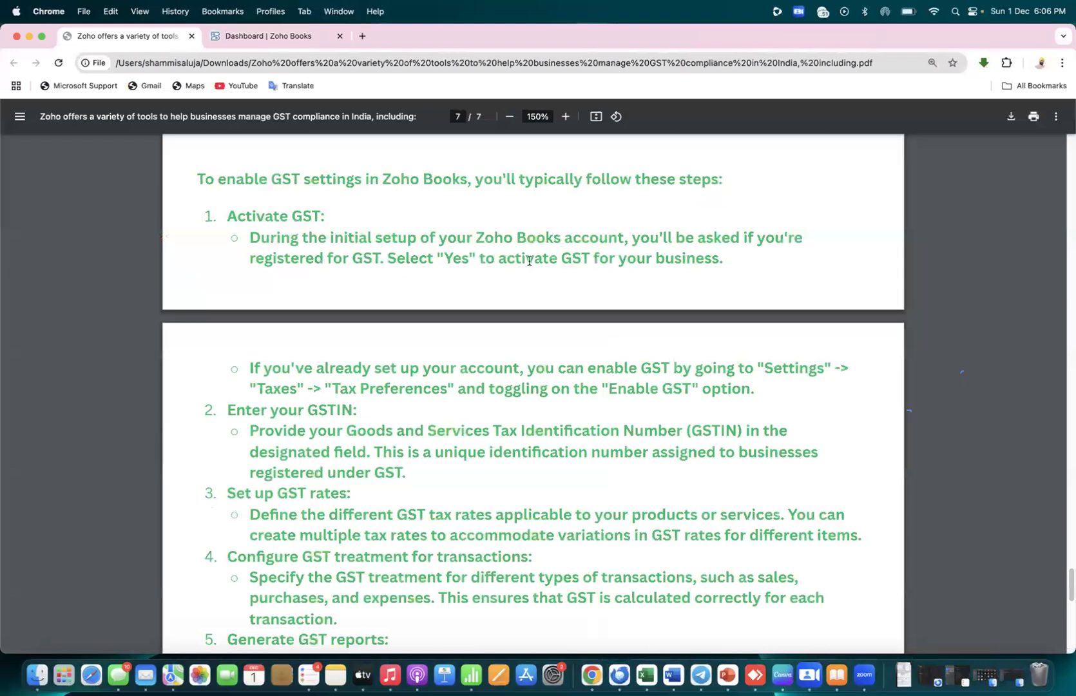
drag(498, 258, 599, 259)
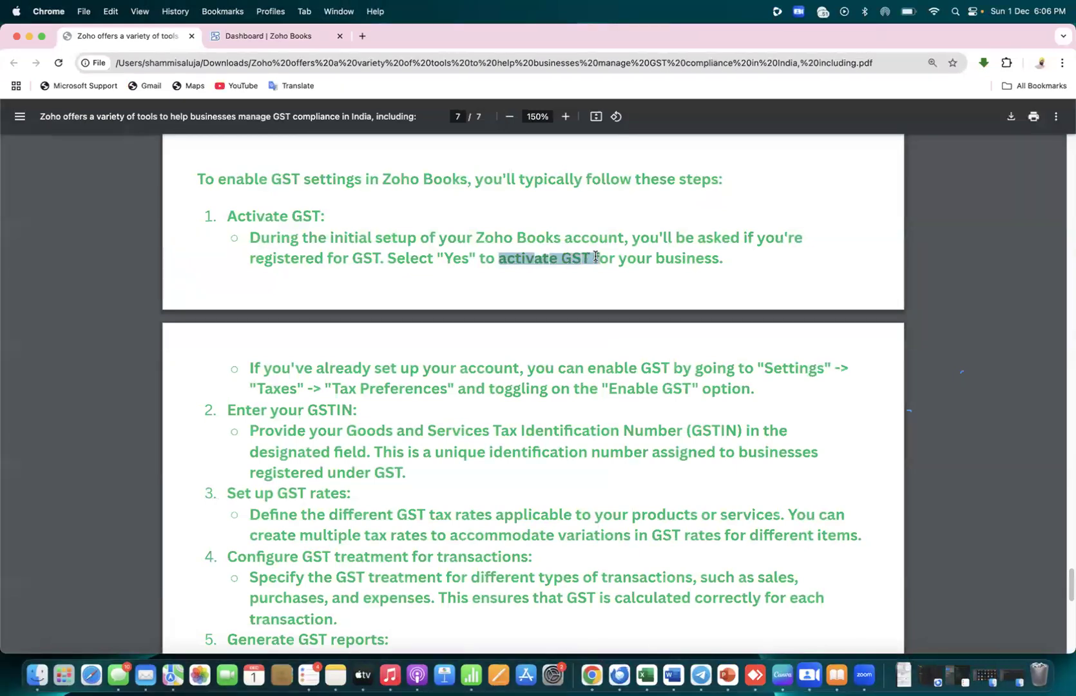
drag(588, 368, 665, 368)
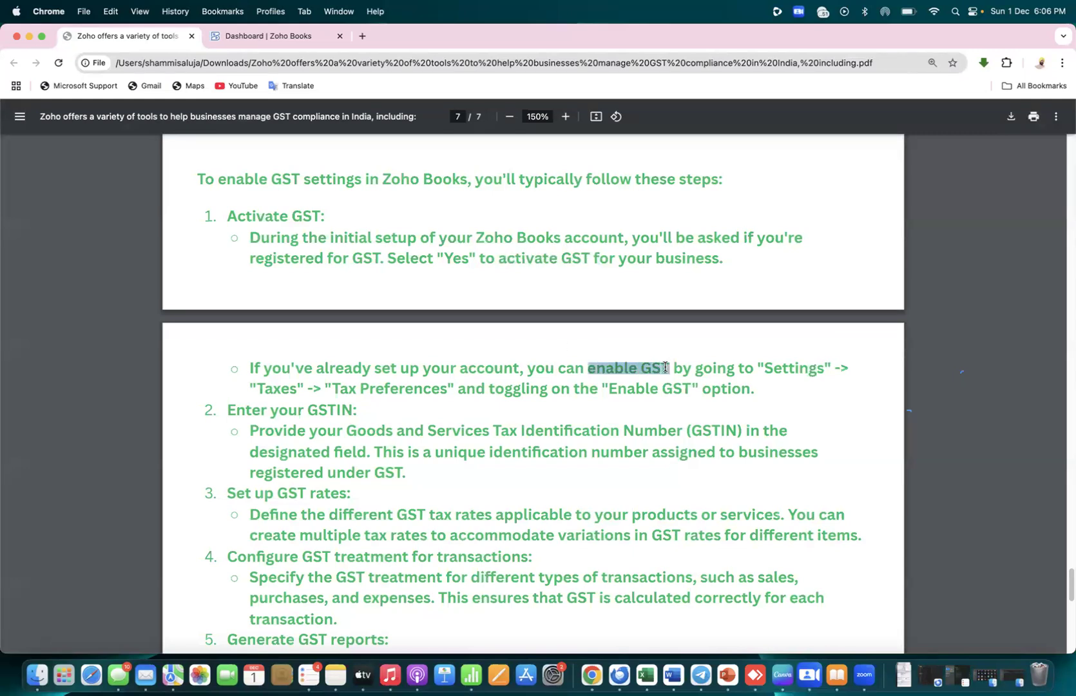
click(302, 37)
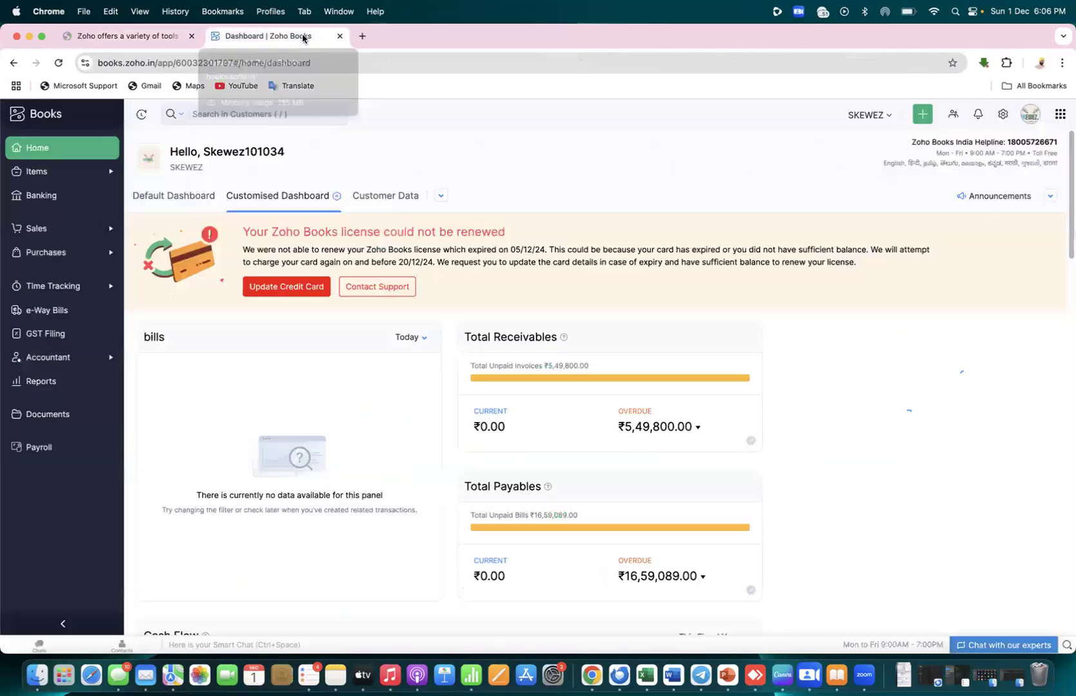
click(49, 336)
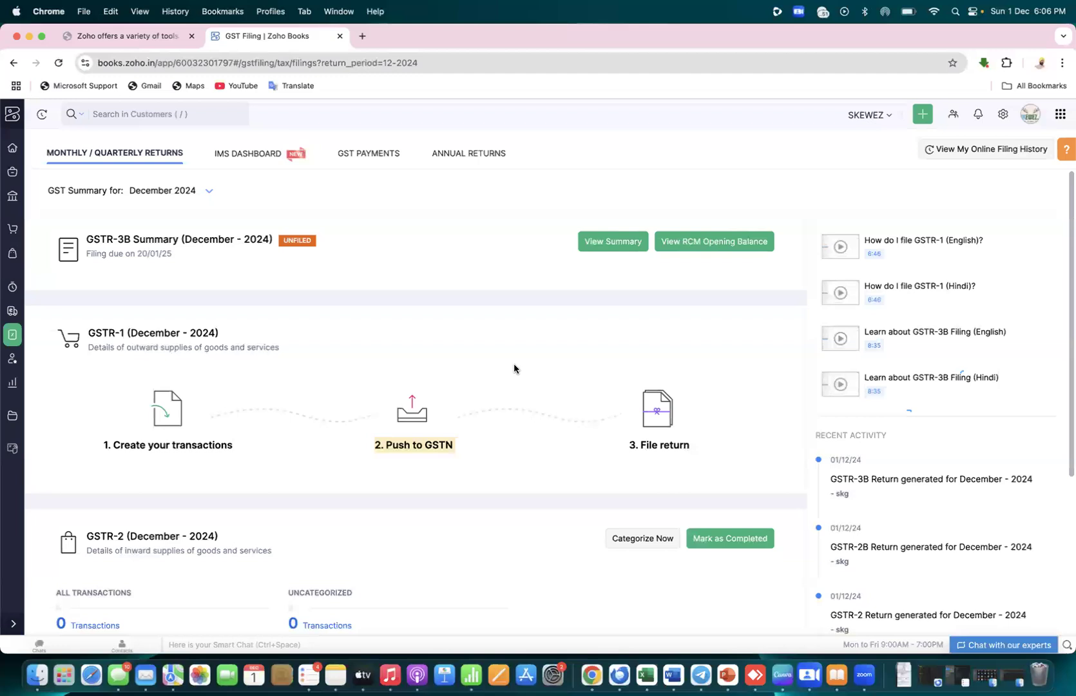
In the guide, highlight the Activate GST and Enter your GSTIN step headings
click(161, 40)
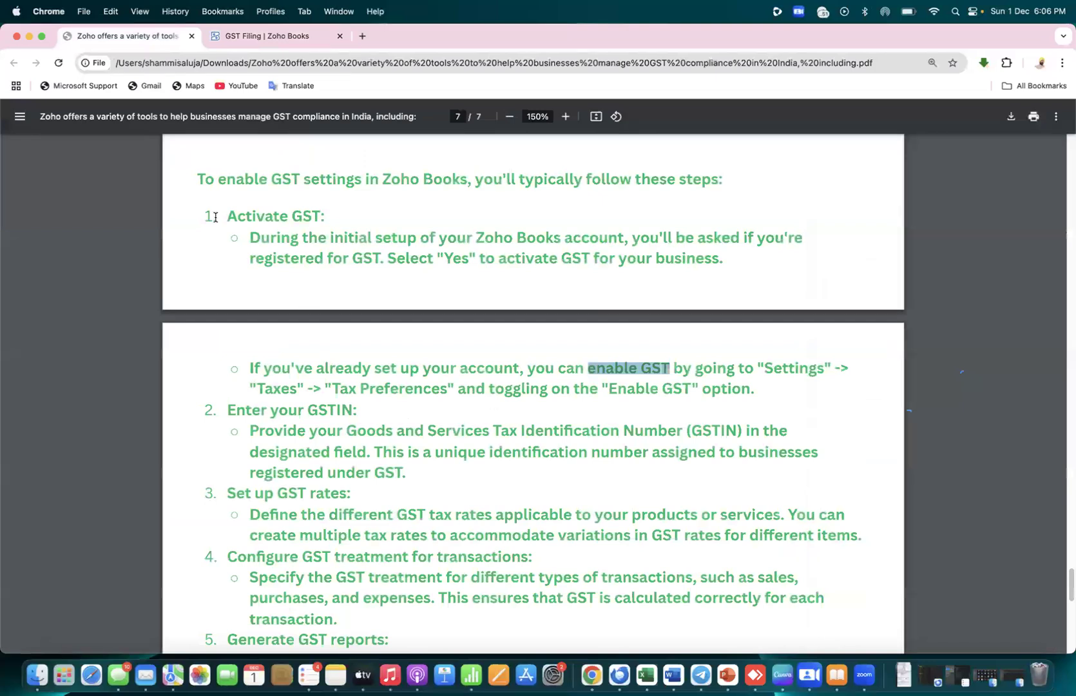
drag(226, 215, 340, 213)
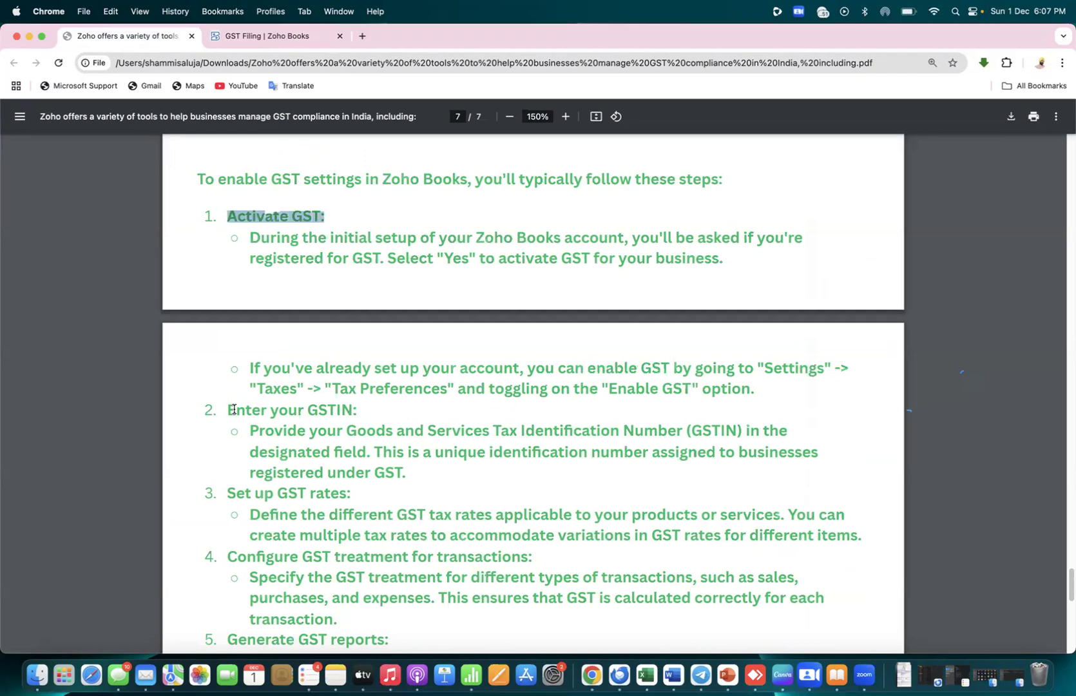
drag(226, 408, 369, 409)
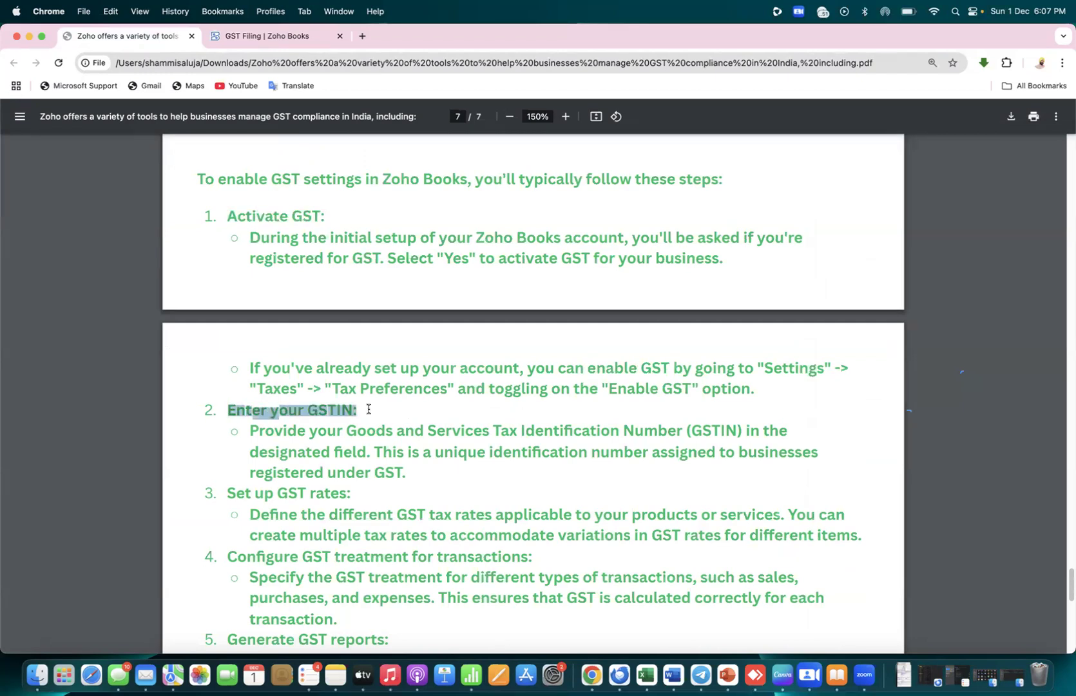
click(403, 406)
drag(222, 212, 326, 217)
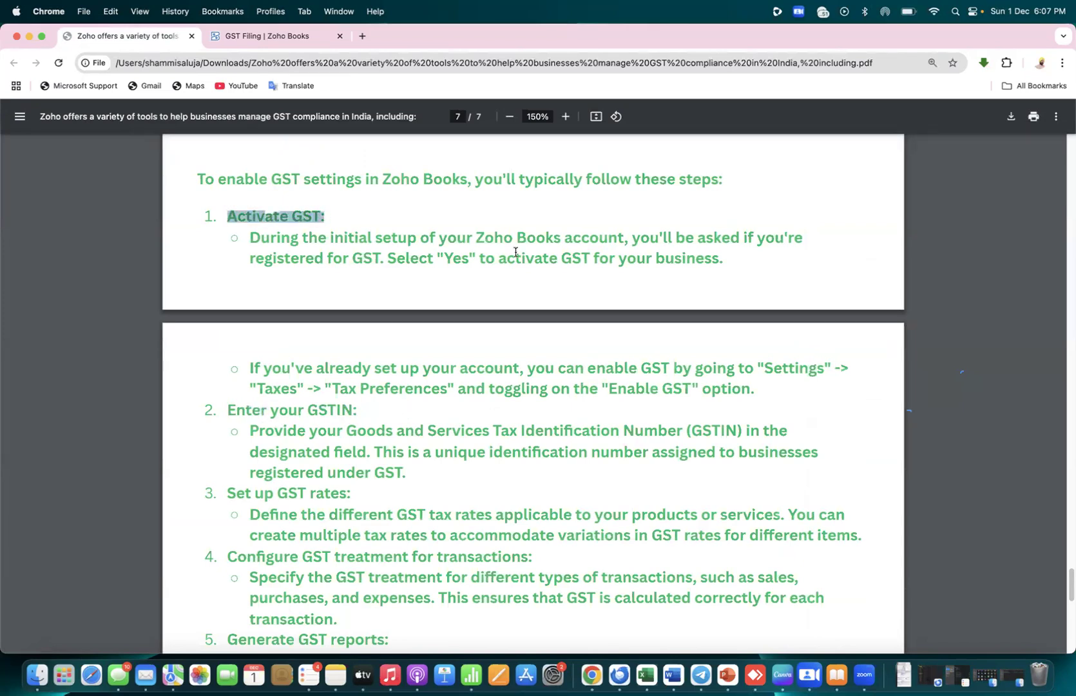
drag(499, 258, 583, 255)
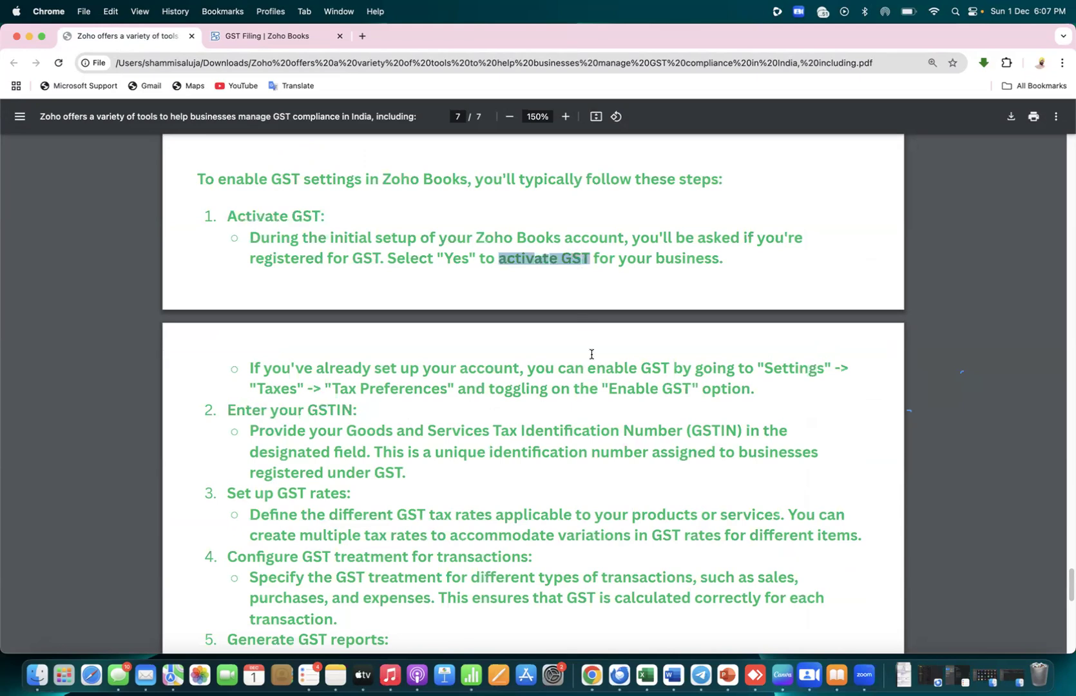
click(433, 398)
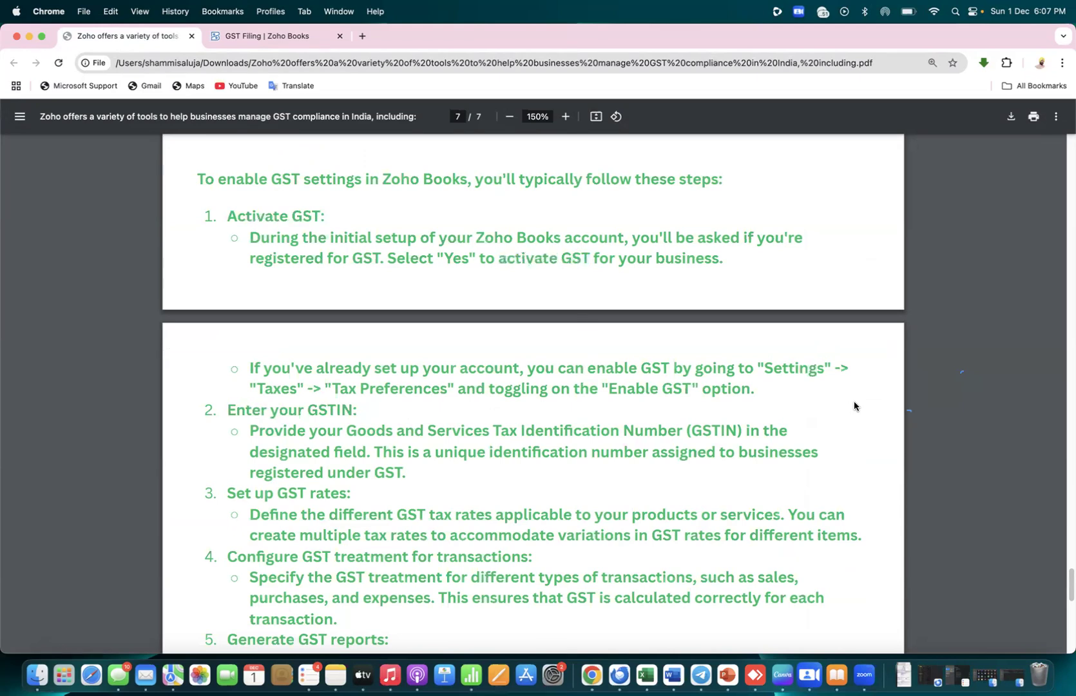
Scroll down and mark the Configure GST treatment step, then go back to GST Filing
scroll(845, 414, down, 5)
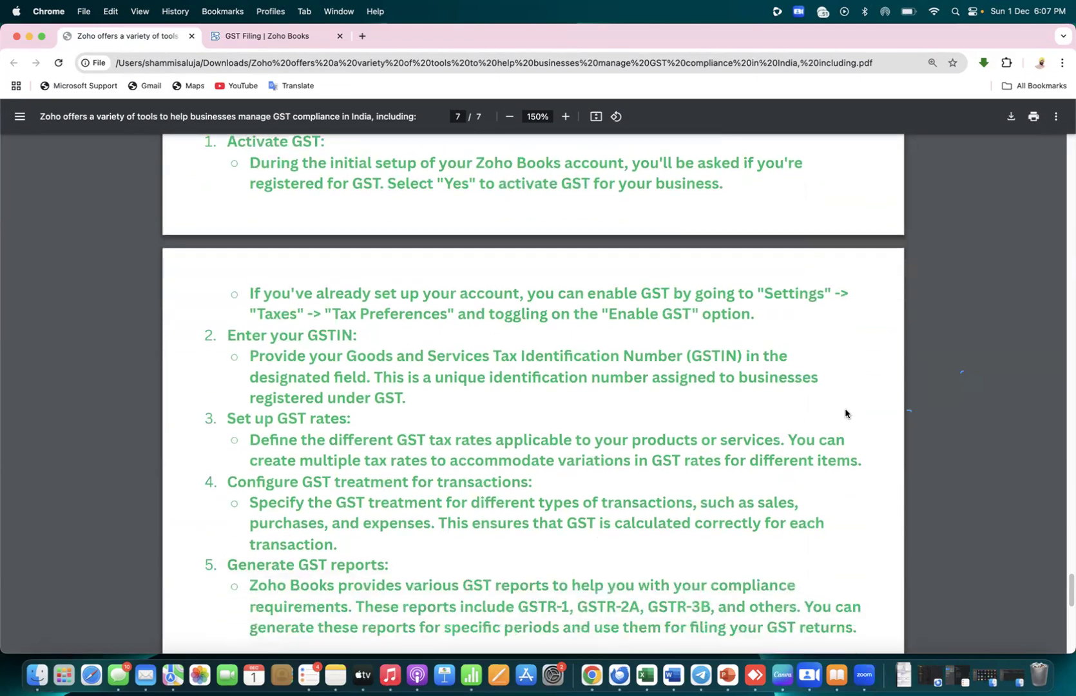
scroll(845, 413, down, 2)
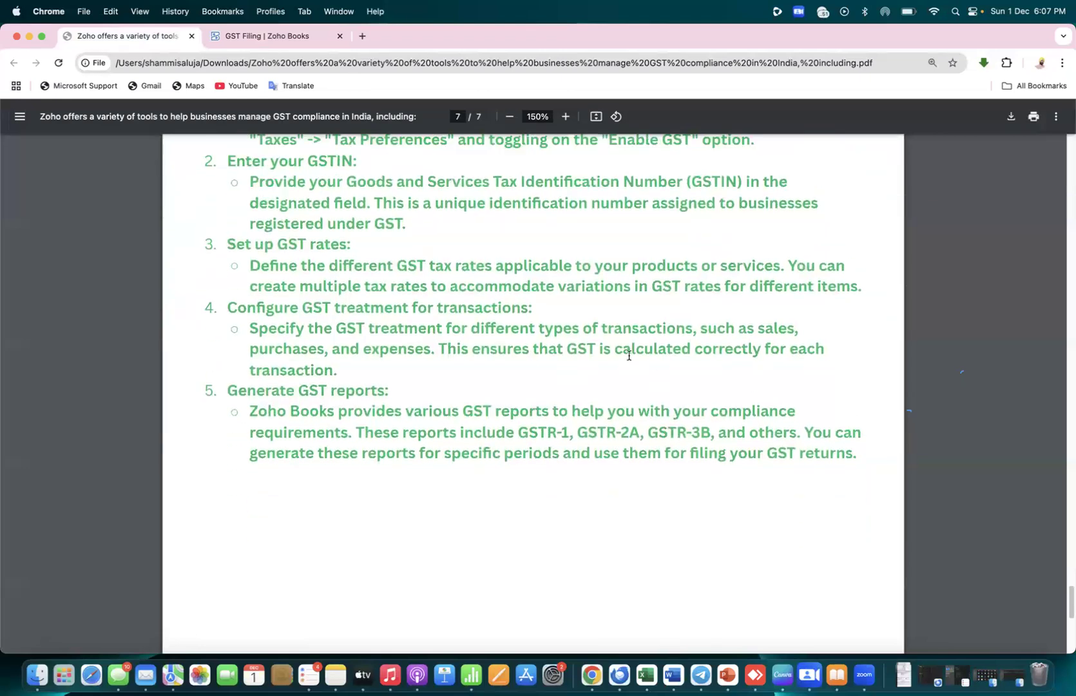
drag(229, 309, 527, 307)
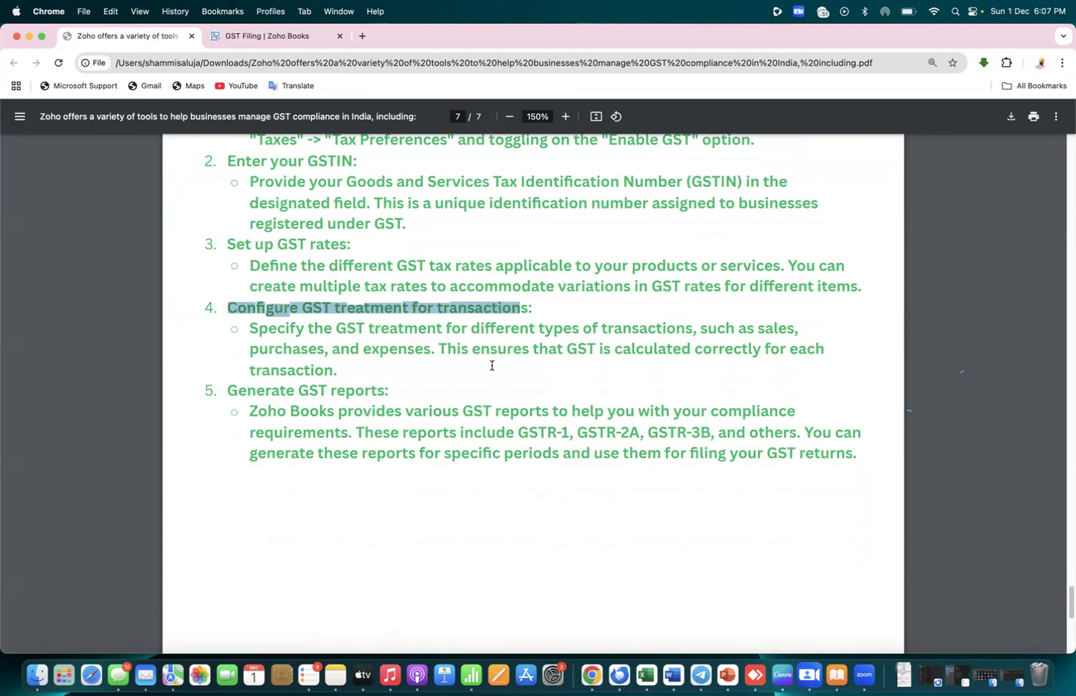
click(271, 36)
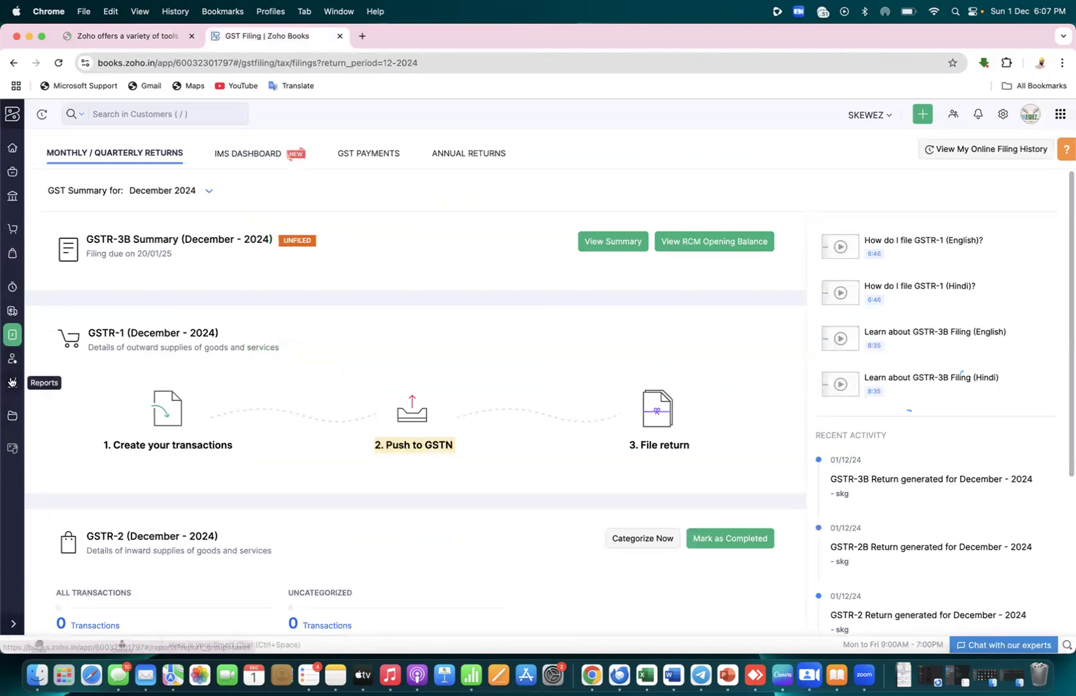
Open the GSTR-3B Summary tax report from Reports and scroll down to its Eligible ITC section
click(11, 383)
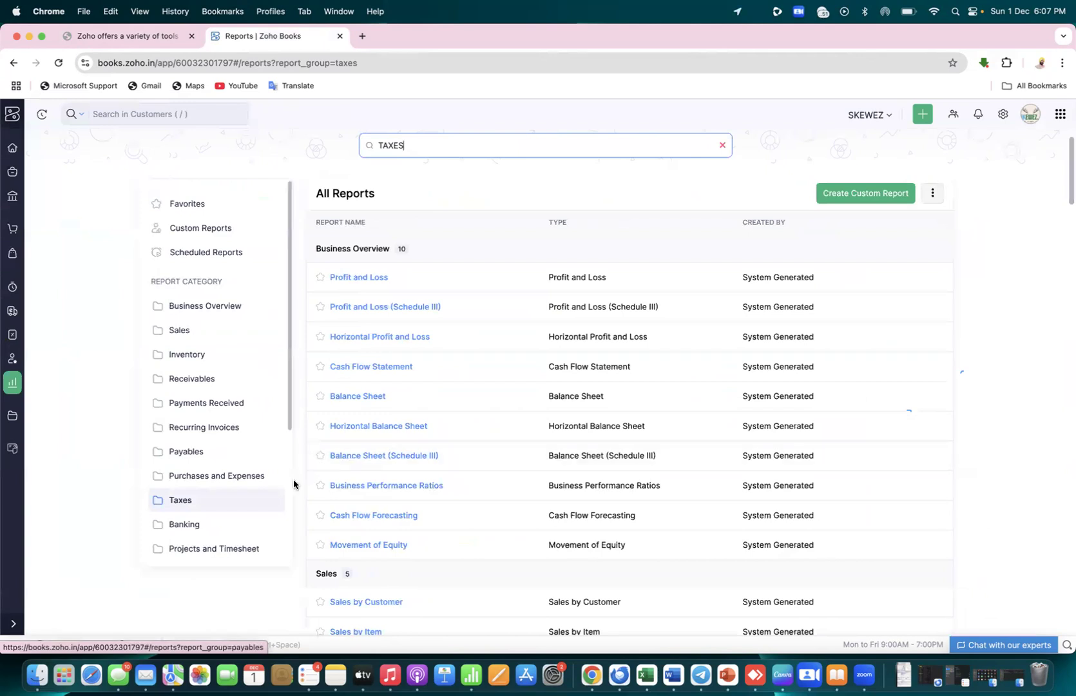
drag(1069, 181, 1069, 462)
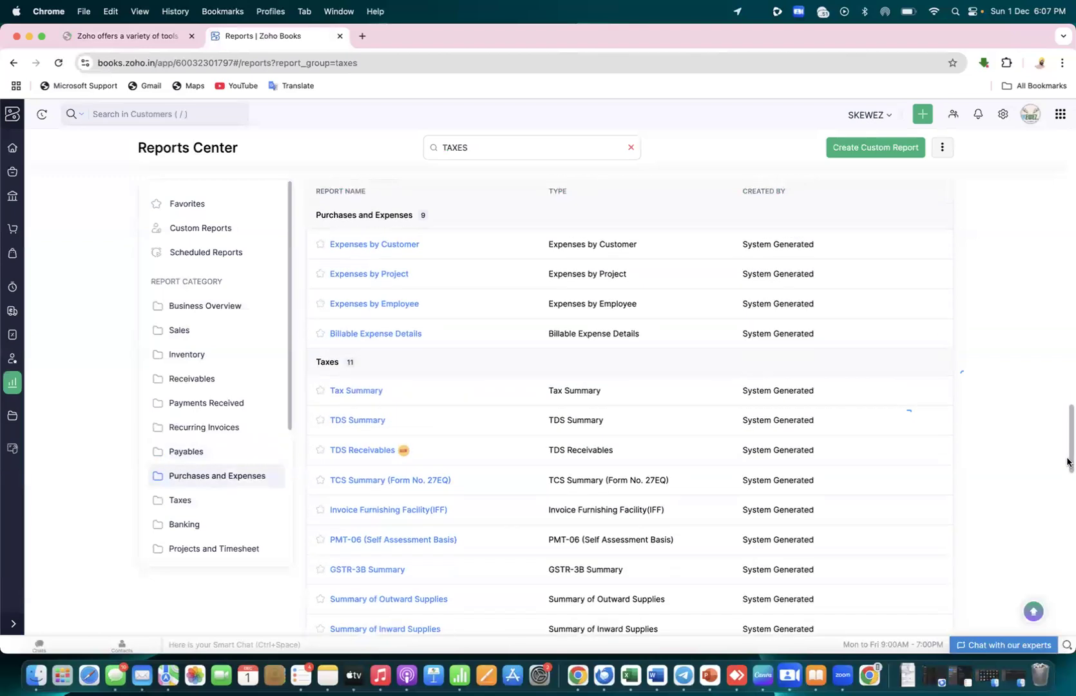
click(388, 571)
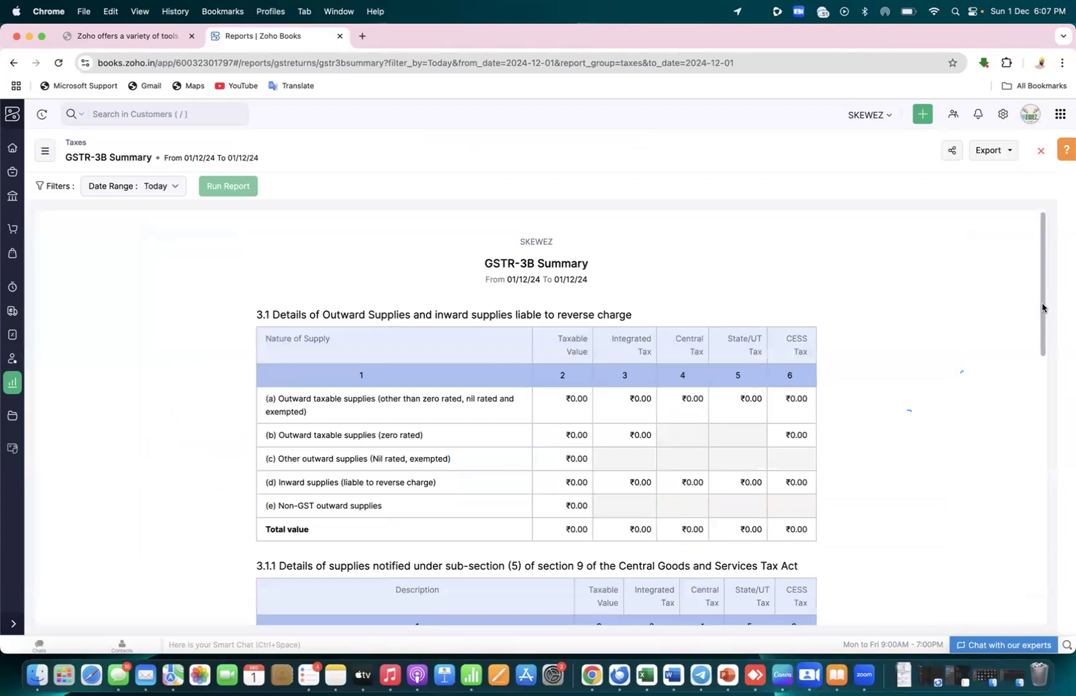
drag(1042, 307, 1042, 312)
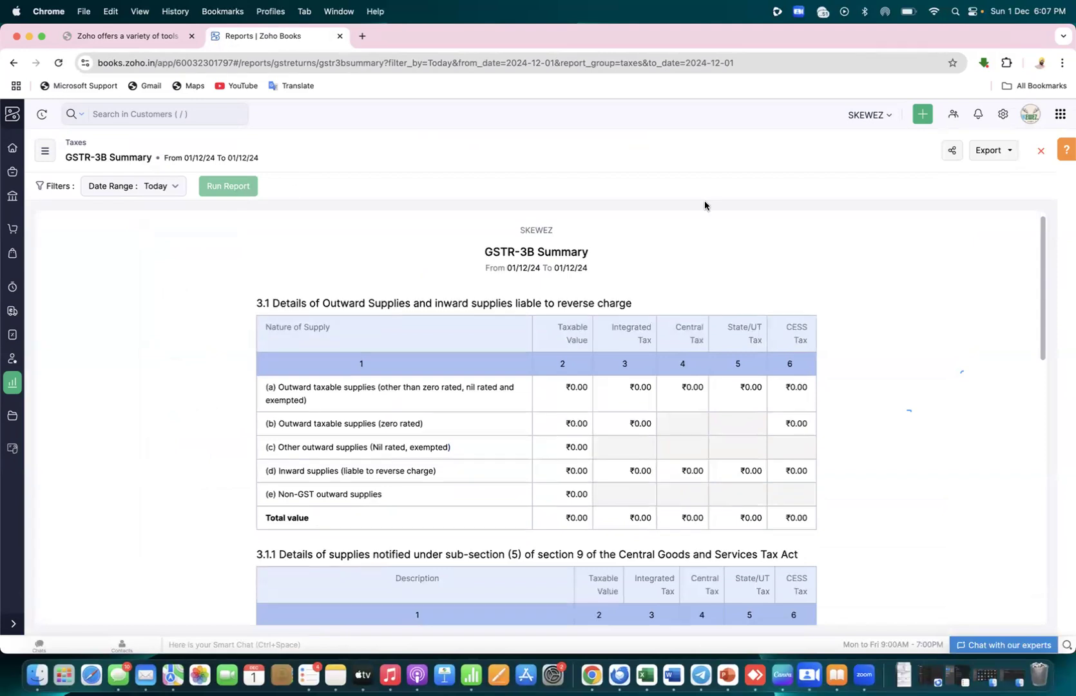
drag(1040, 258, 1042, 500)
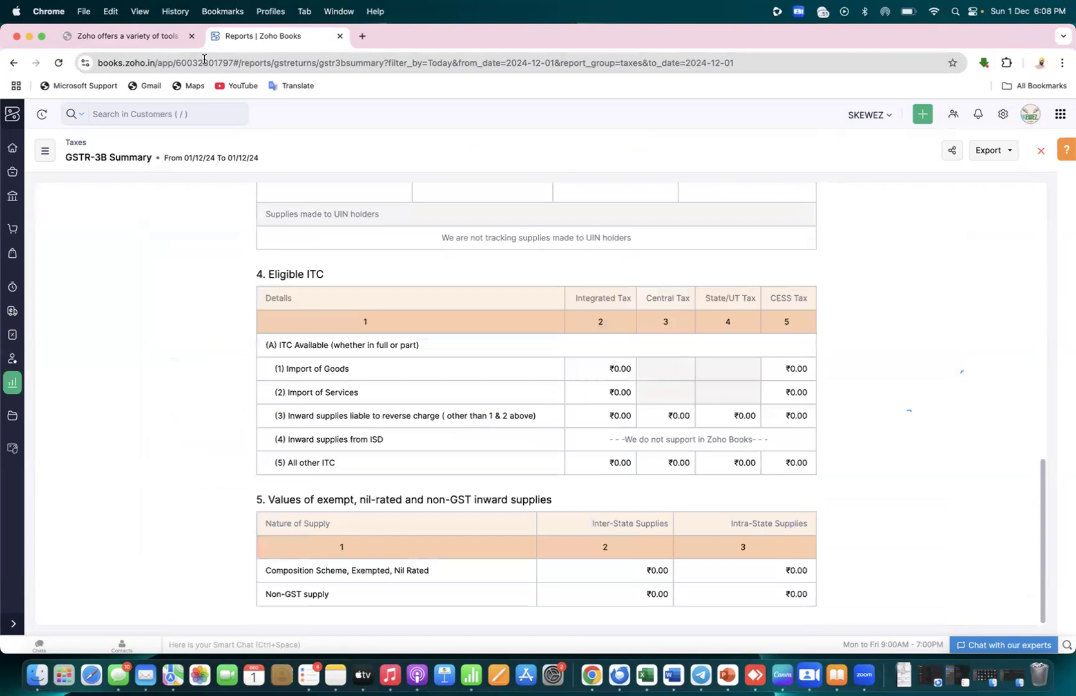
click(160, 39)
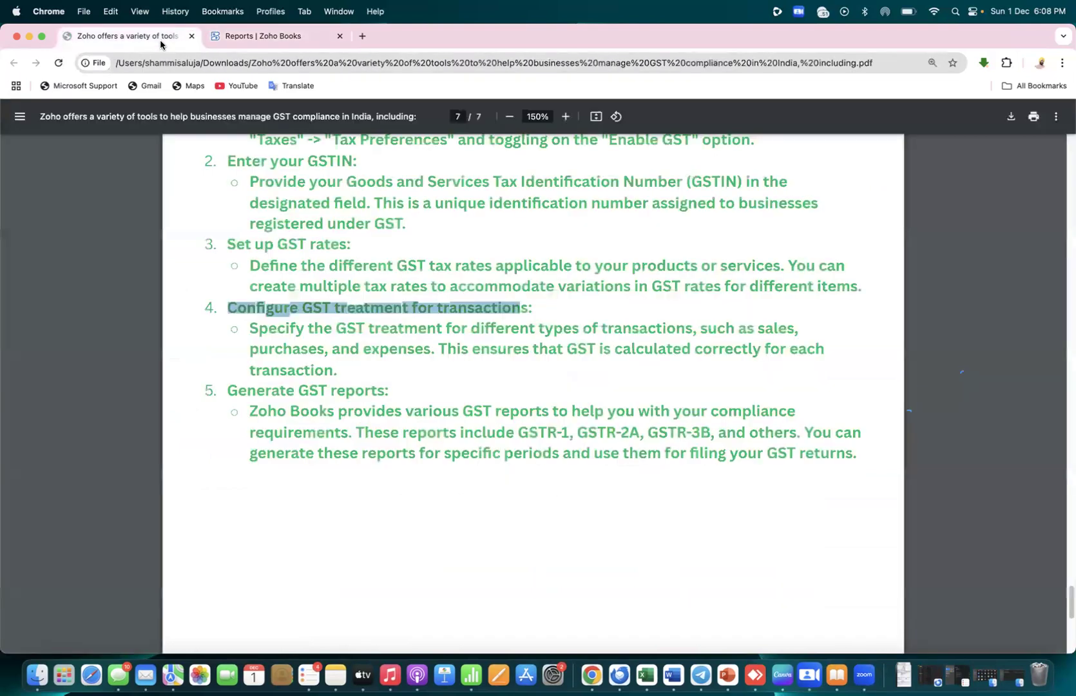
click(431, 379)
drag(200, 308, 546, 309)
click(502, 390)
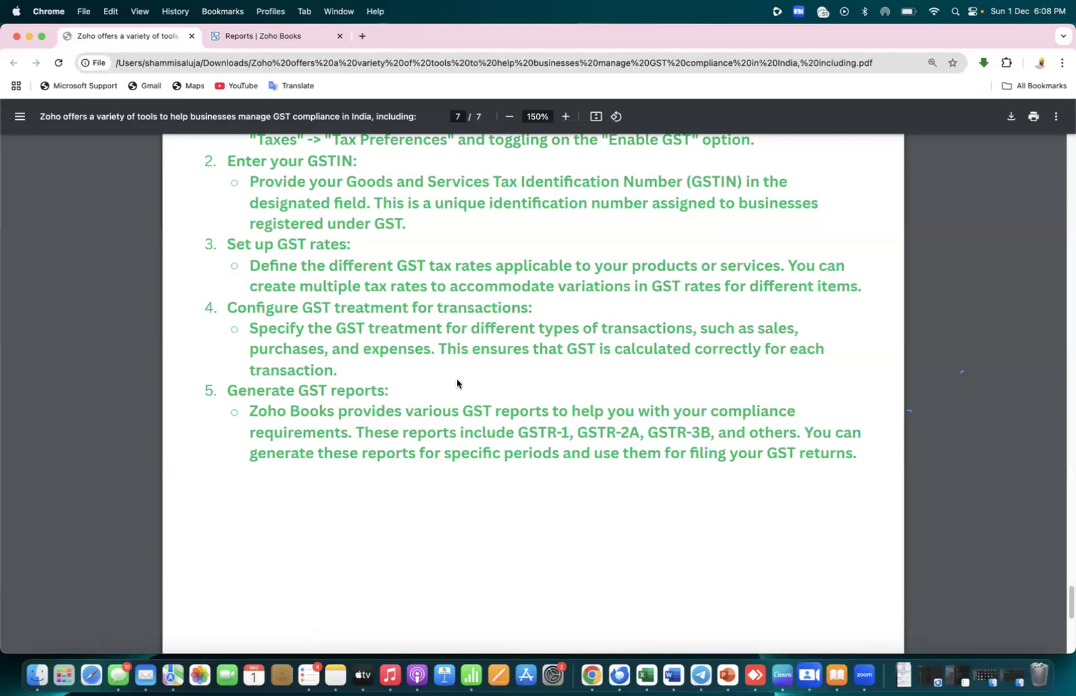
key(super+Tab)
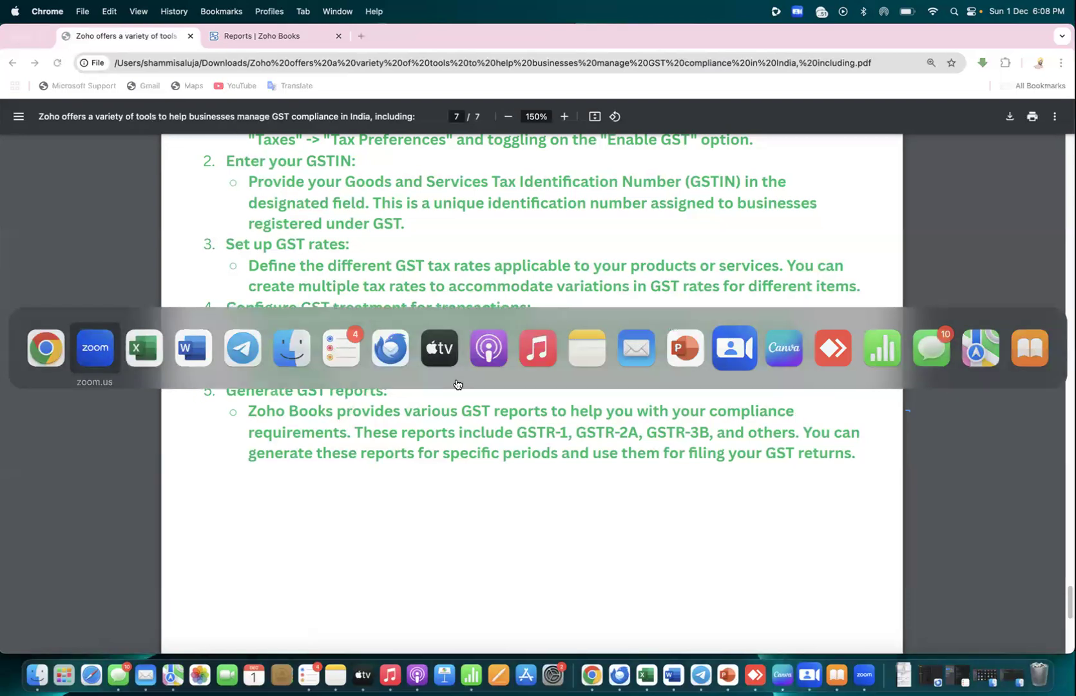
key(super+Tab)
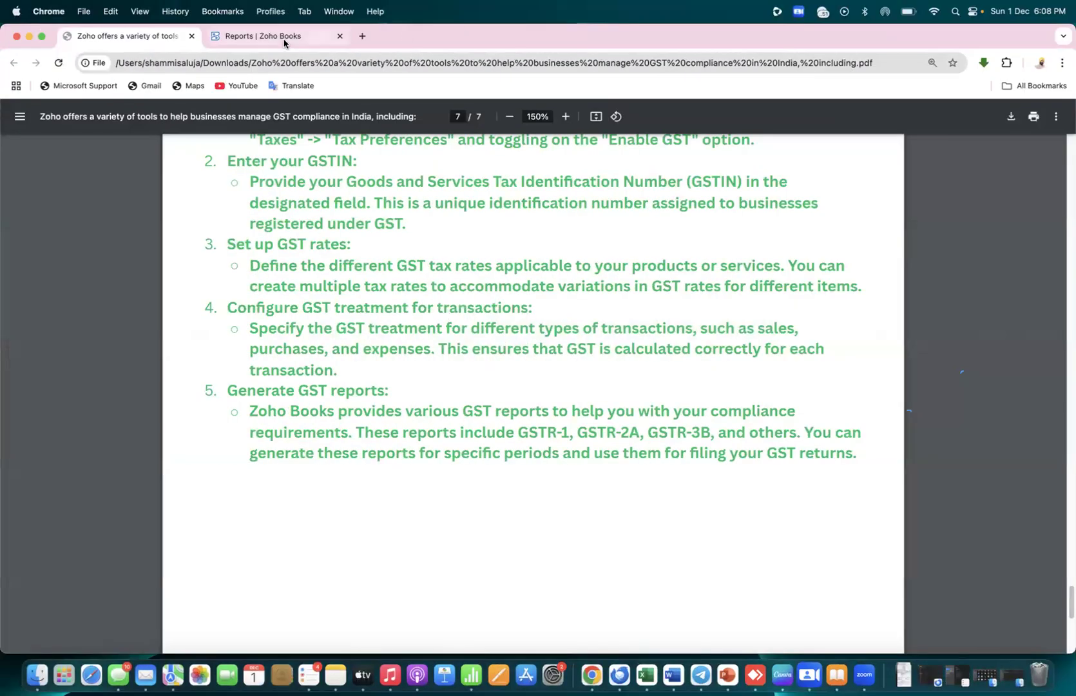
Bring back the GSTR-3B Summary report, scroll to its top, and return to the tax reports list
click(283, 40)
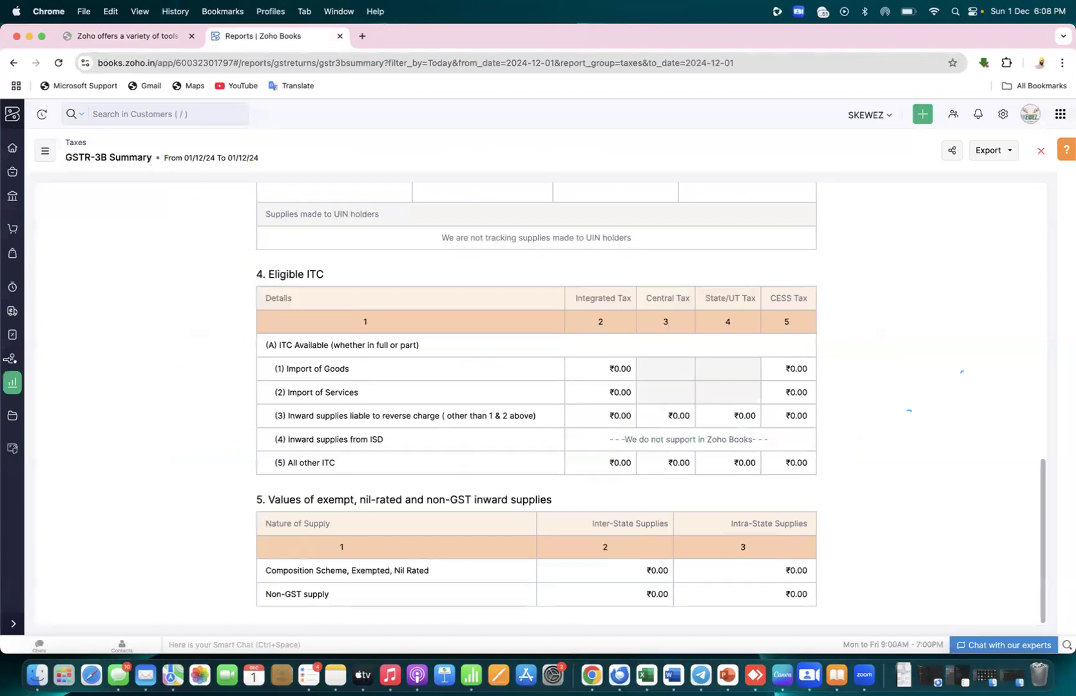
scroll(104, 354, up, 6)
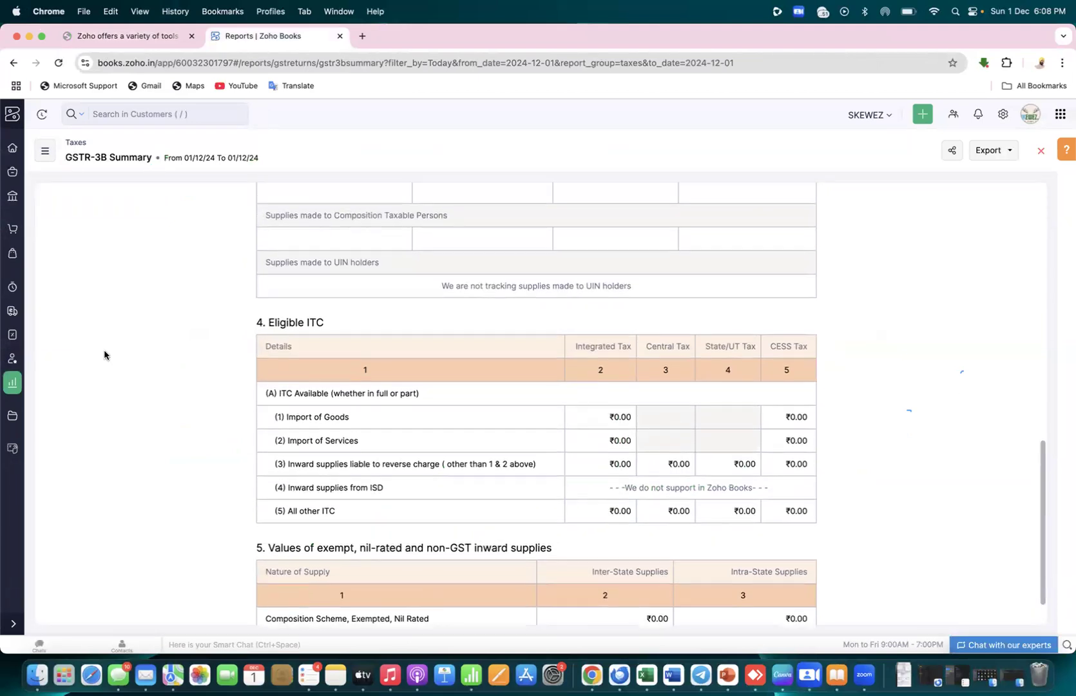
scroll(104, 353, up, 7)
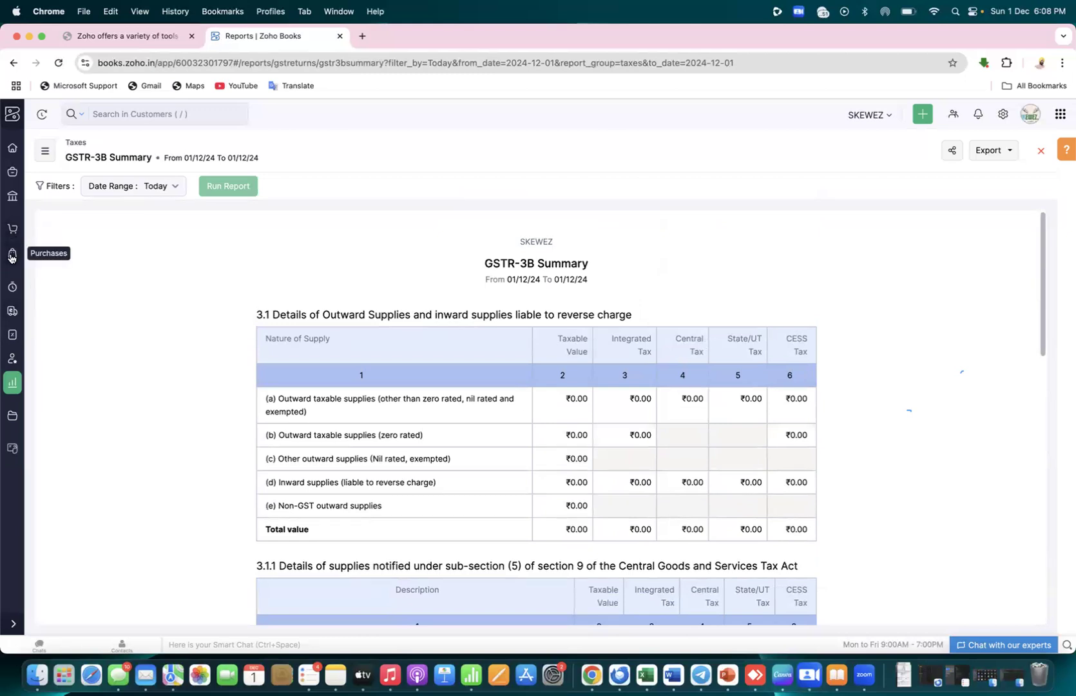
click(13, 382)
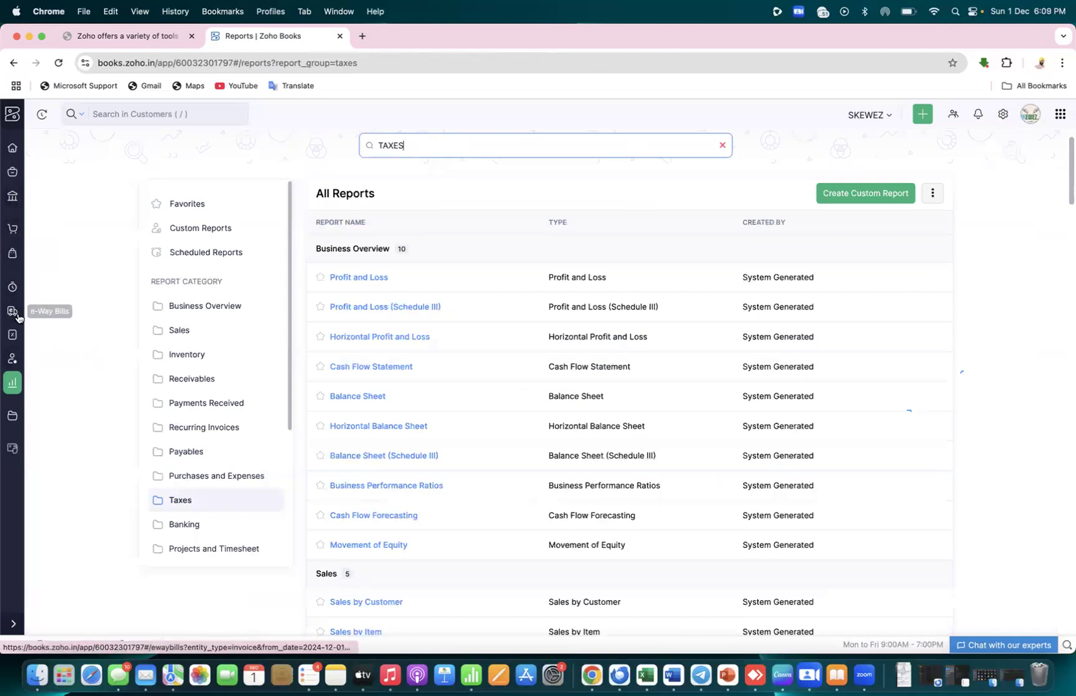
Navigate via the Home dashboard, Sales and Reports to the December 2024 GST Filing page
click(8, 123)
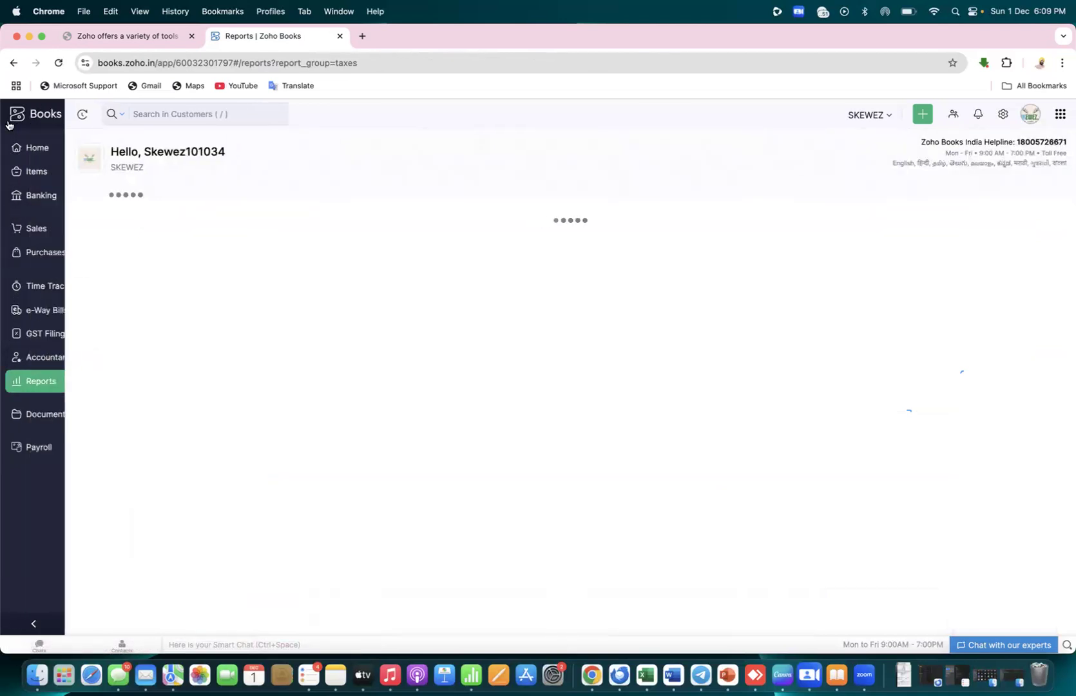
click(47, 230)
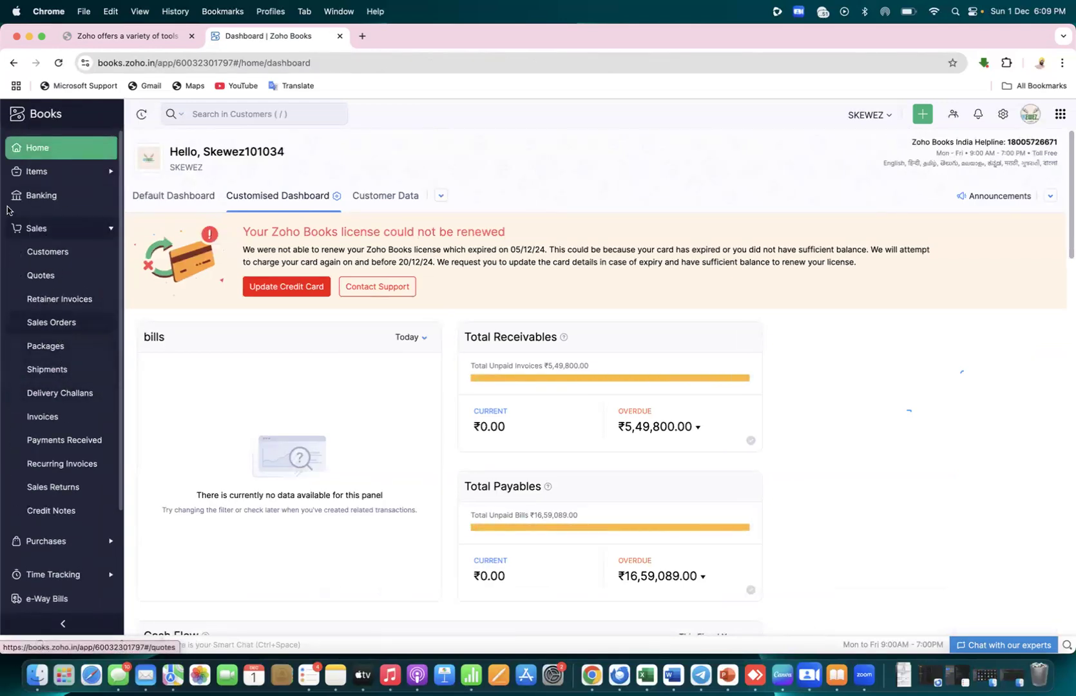
click(46, 149)
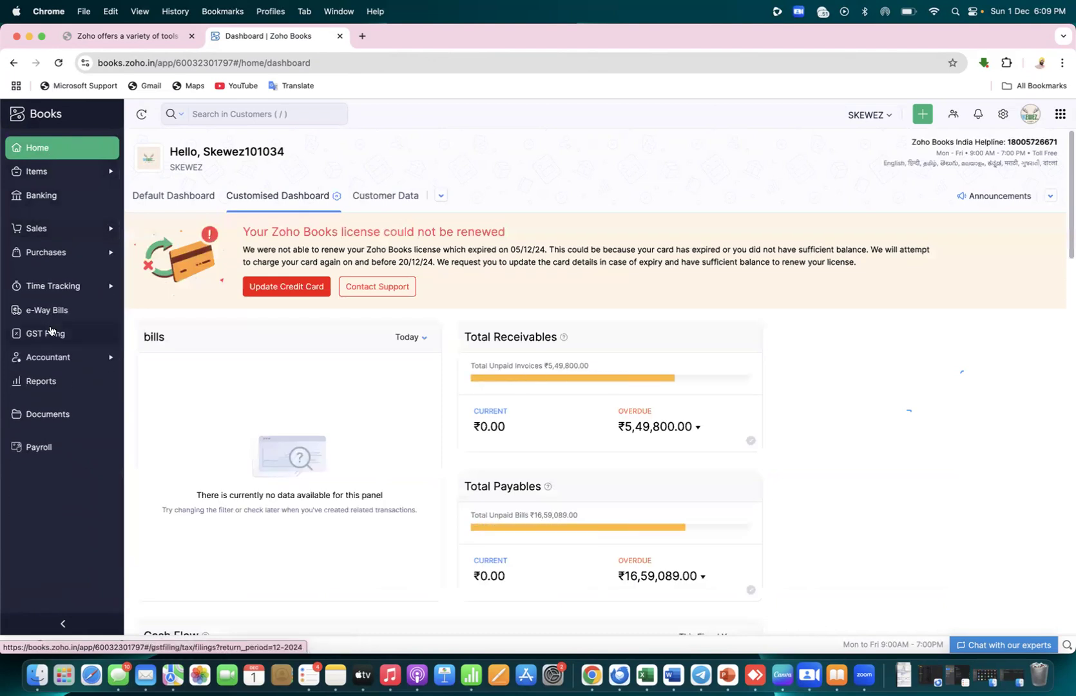
click(48, 382)
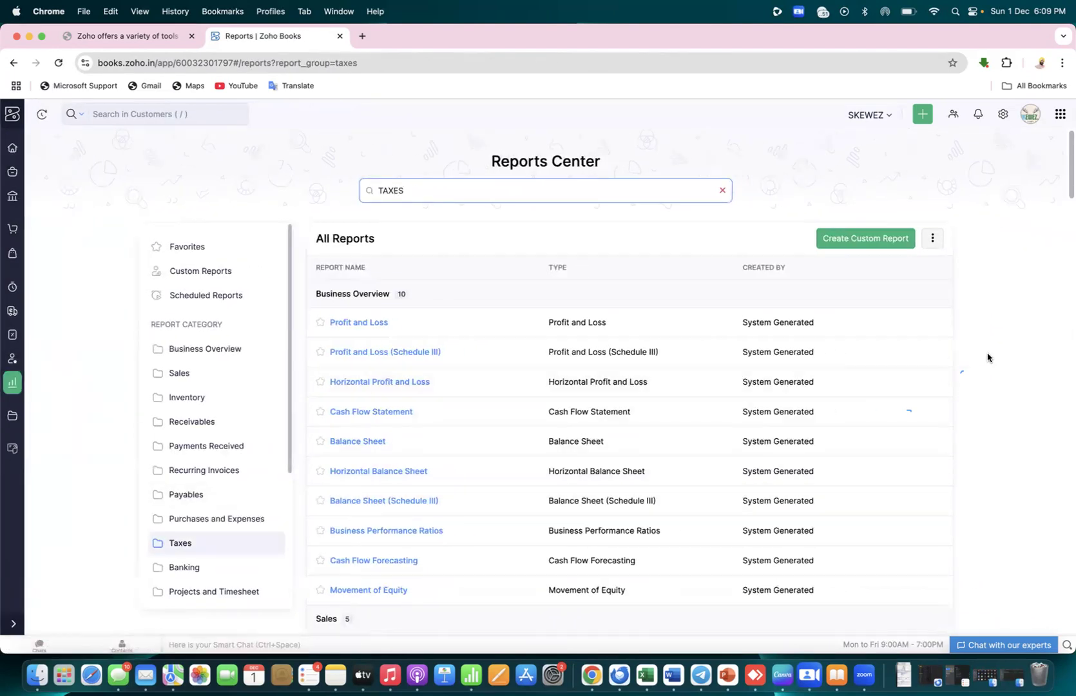
click(12, 336)
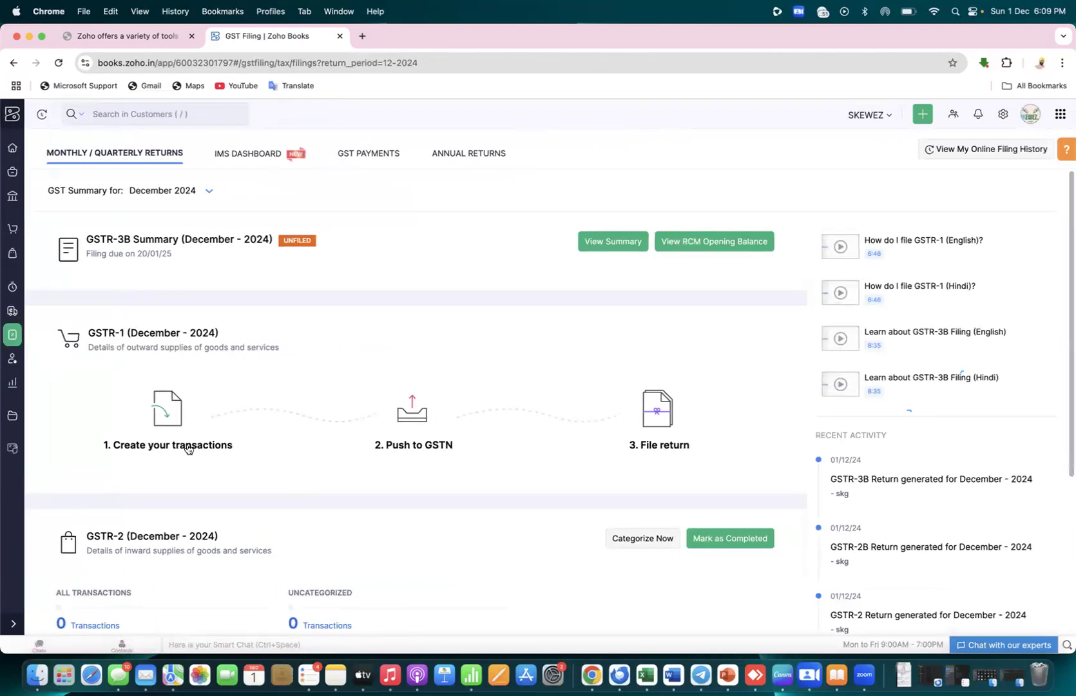
Start a new invoice for air cool enterprises with GST treatment Registered Business - Regular
click(187, 445)
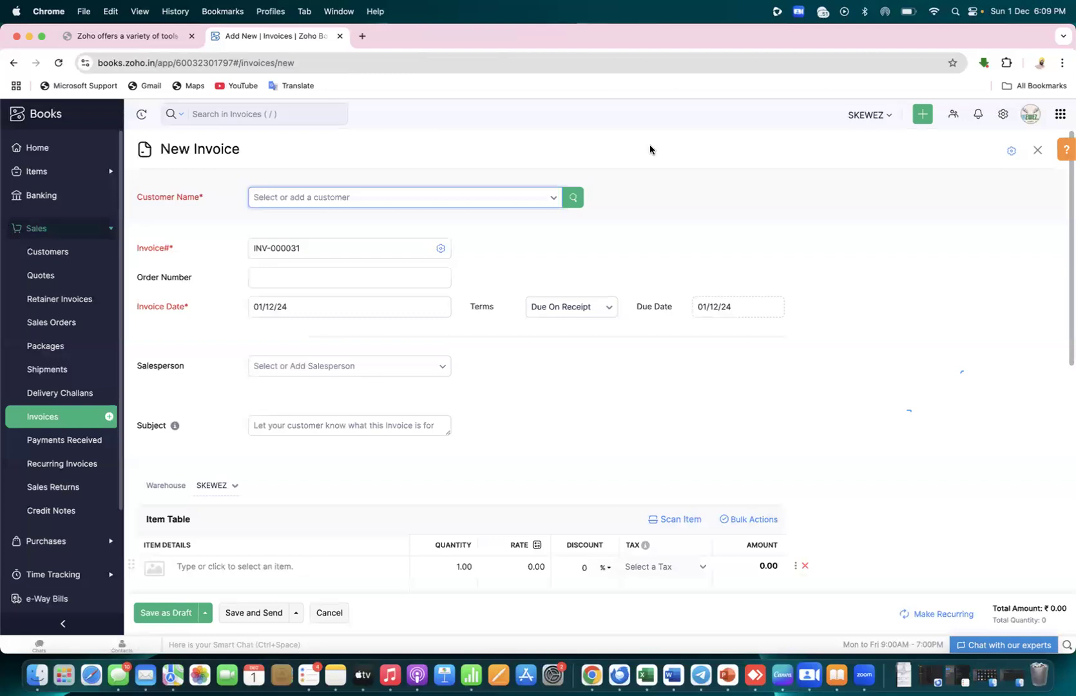
click(552, 200)
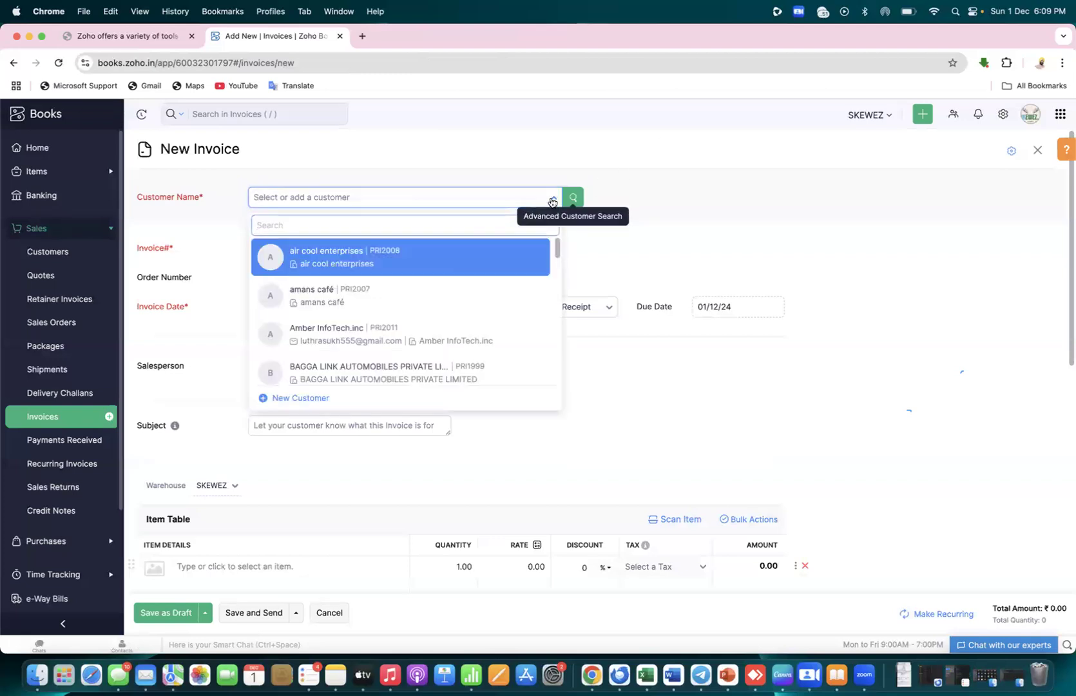
click(442, 262)
click(501, 335)
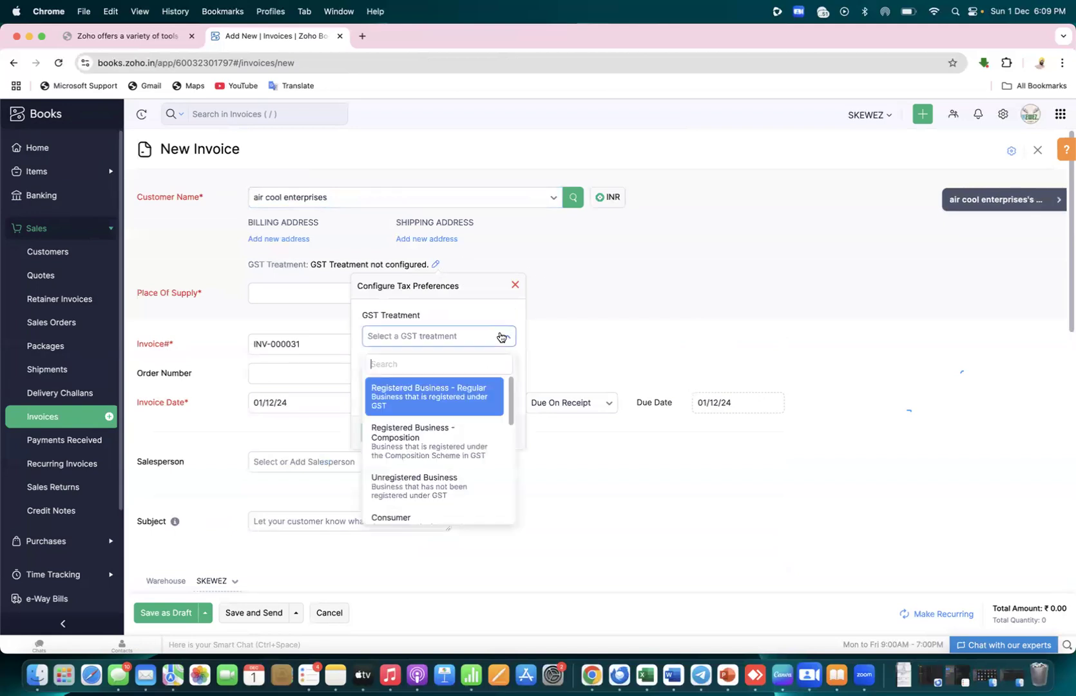
click(464, 398)
Enter the customer's GSTIN and save the tax preferences
click(453, 385)
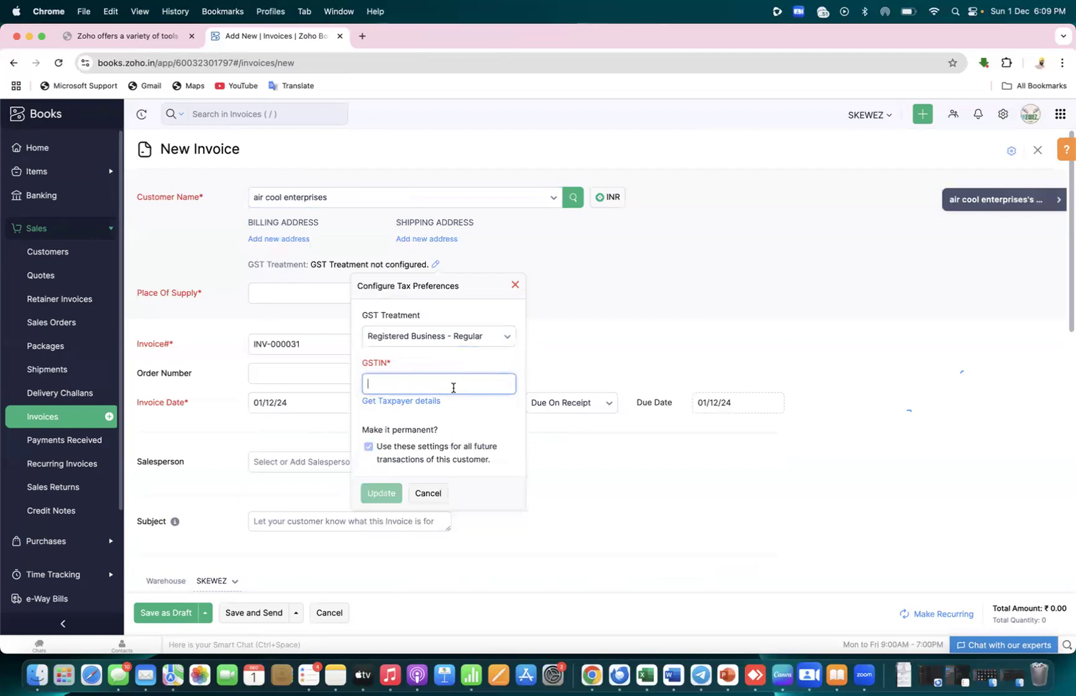
text(02)
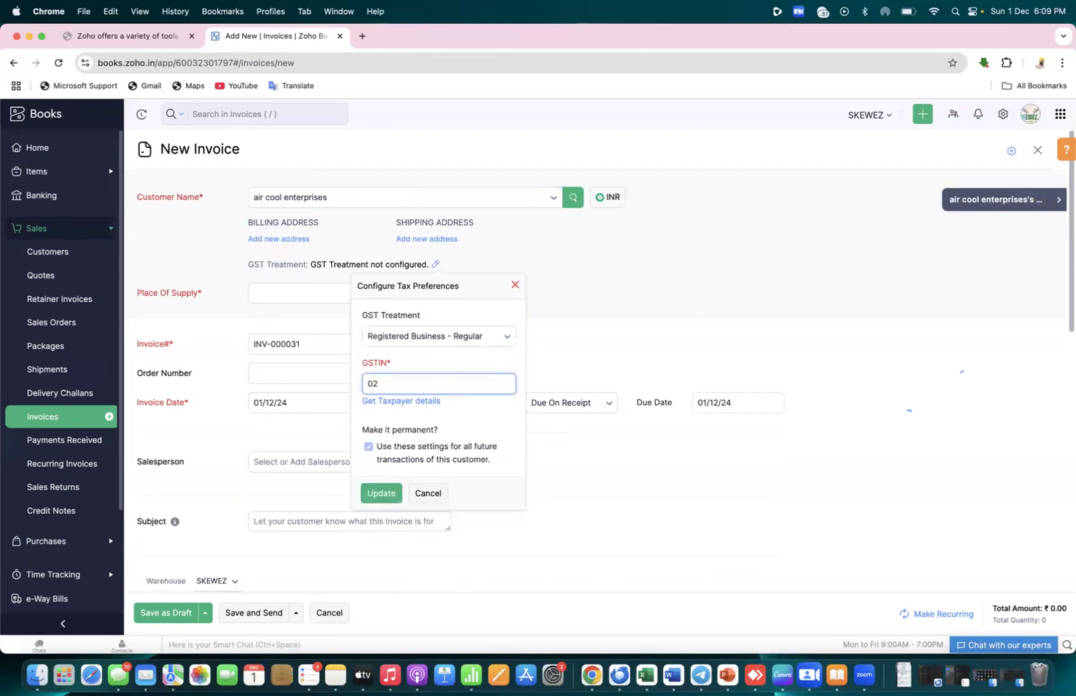
key(BackSpace)
key(BackSpace)
text(0)
text(1)
text(e)
click(394, 494)
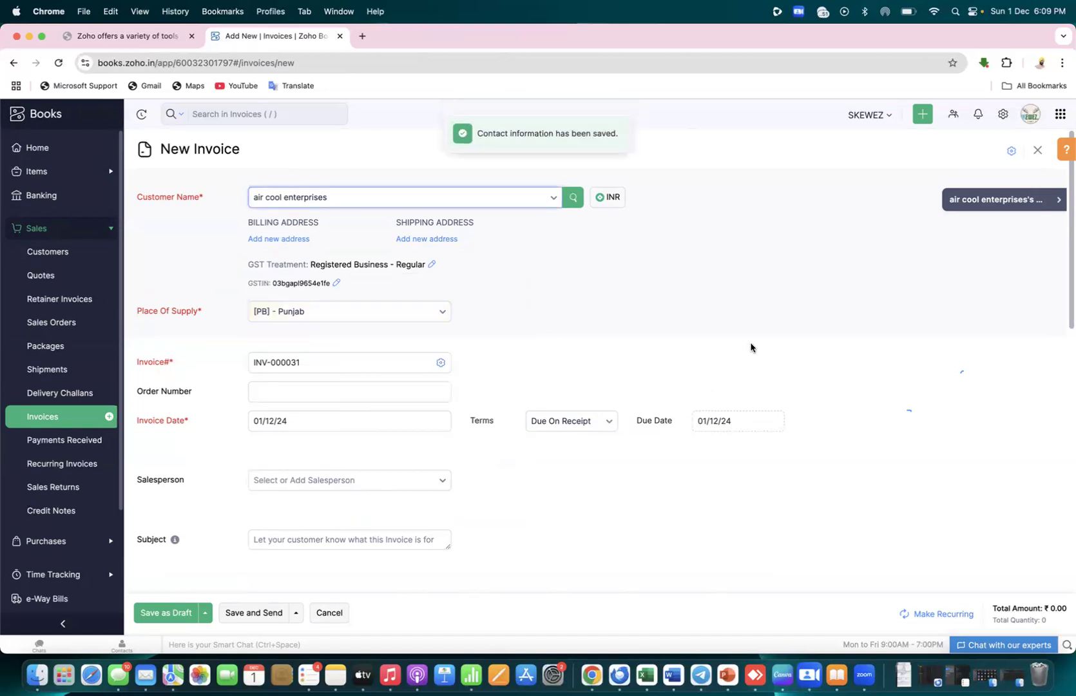
Add the air compressor to the first invoice row and enter an HSN code for it
drag(1067, 321, 1067, 469)
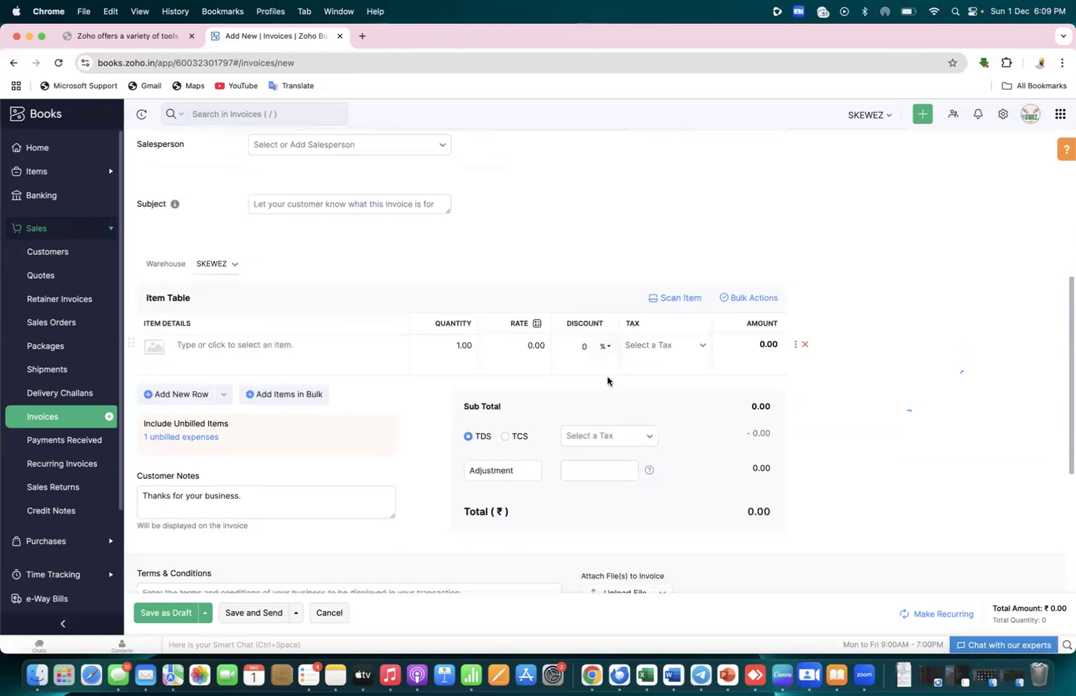
click(358, 345)
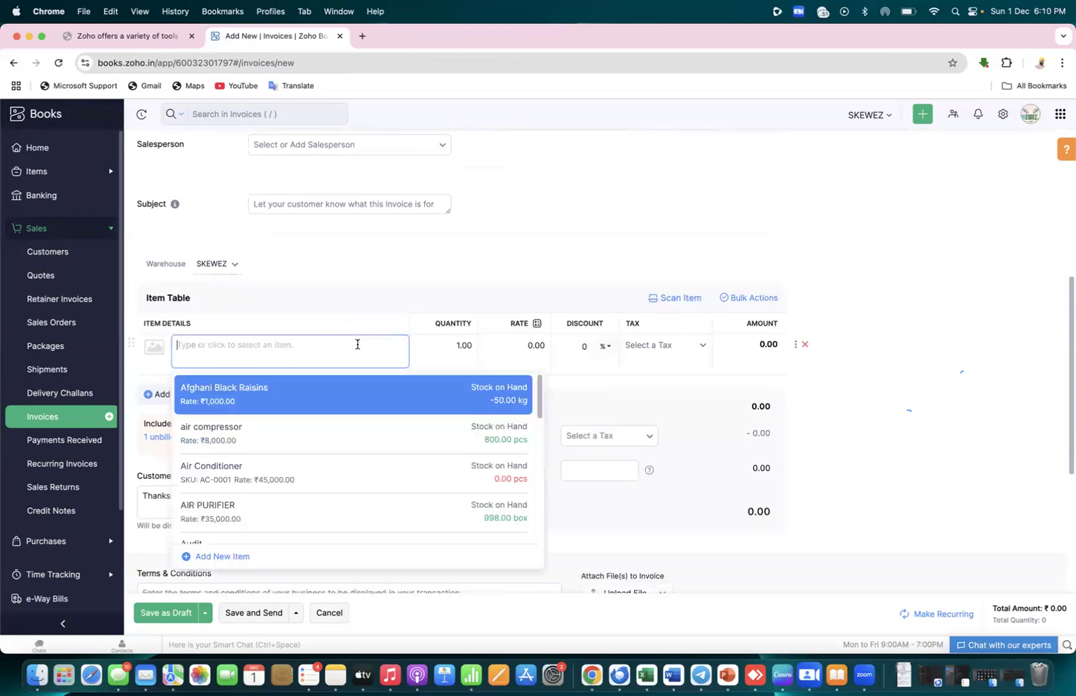
click(286, 437)
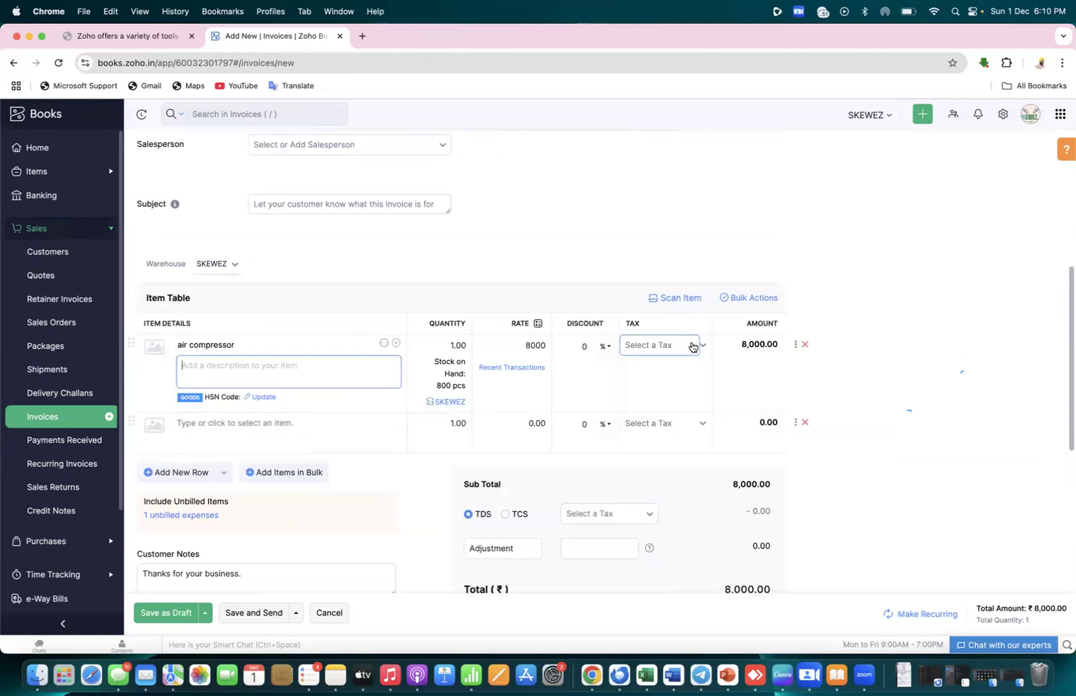
click(691, 347)
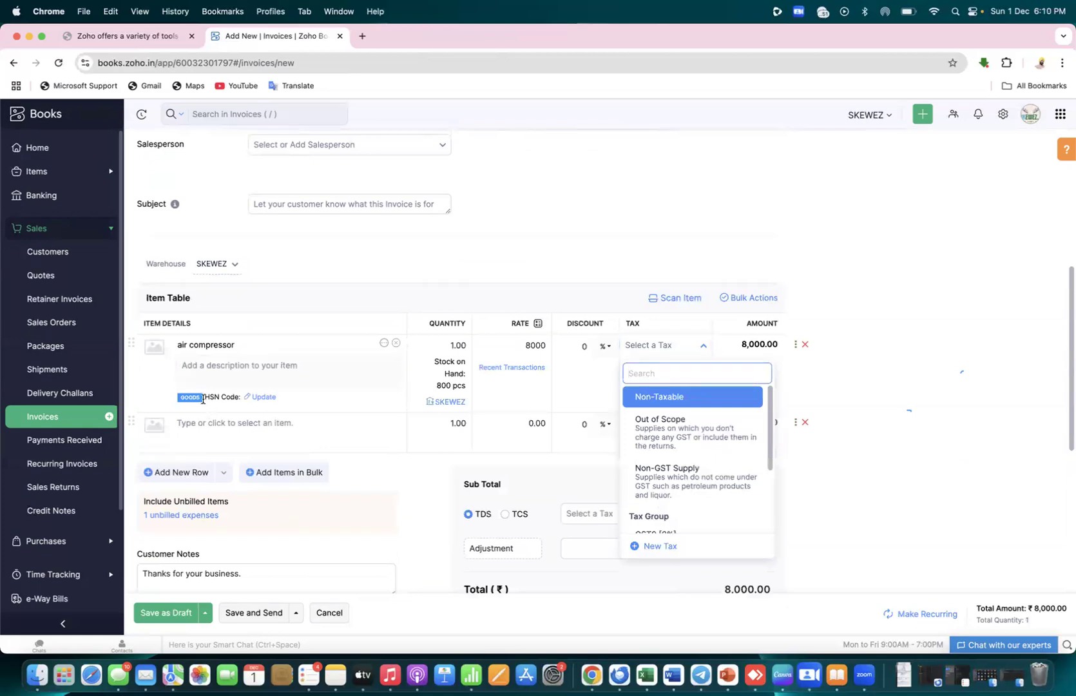
click(258, 398)
click(247, 441)
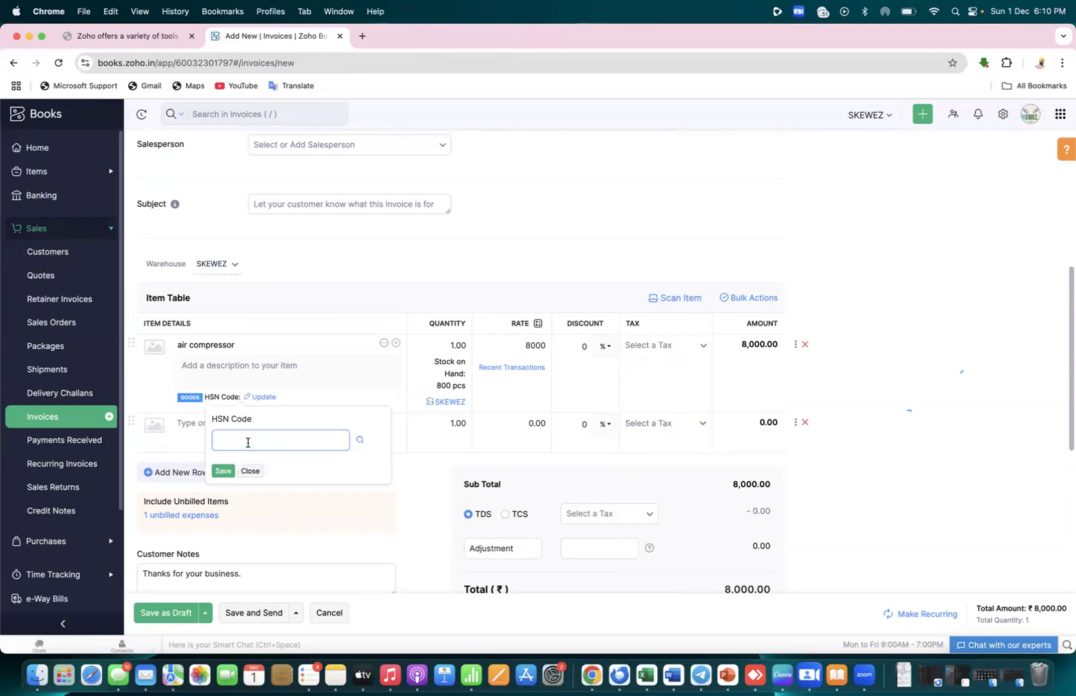
text(1234577sd)
click(223, 471)
Apply GST5 [5%] to the air compressor line and attempt Save and Send
click(701, 350)
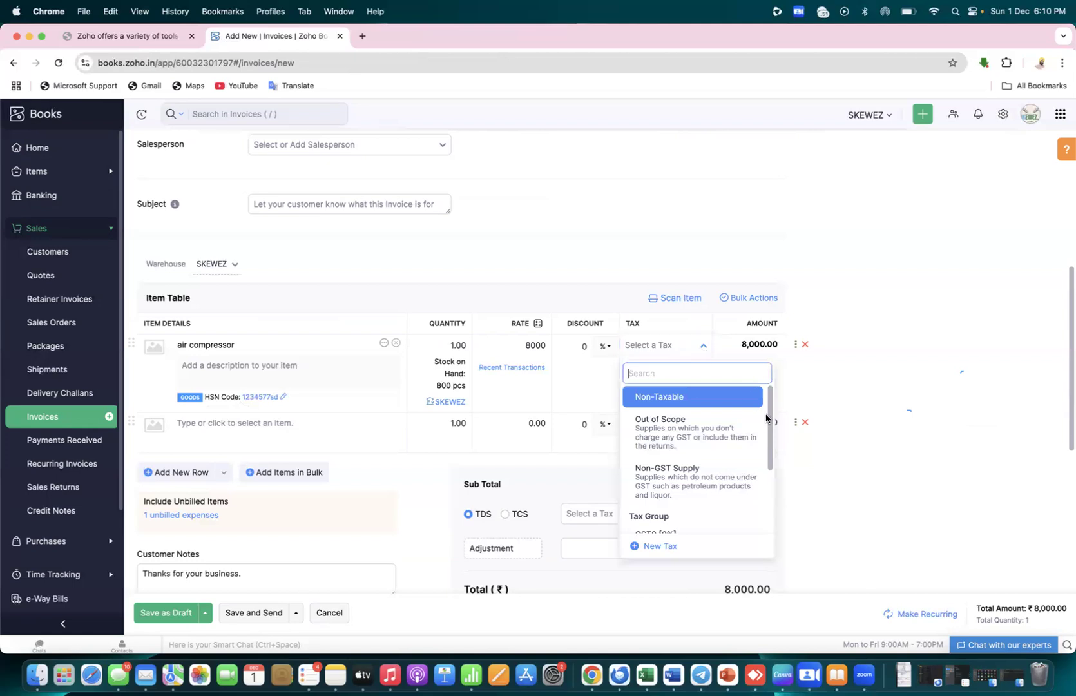
drag(772, 423, 770, 469)
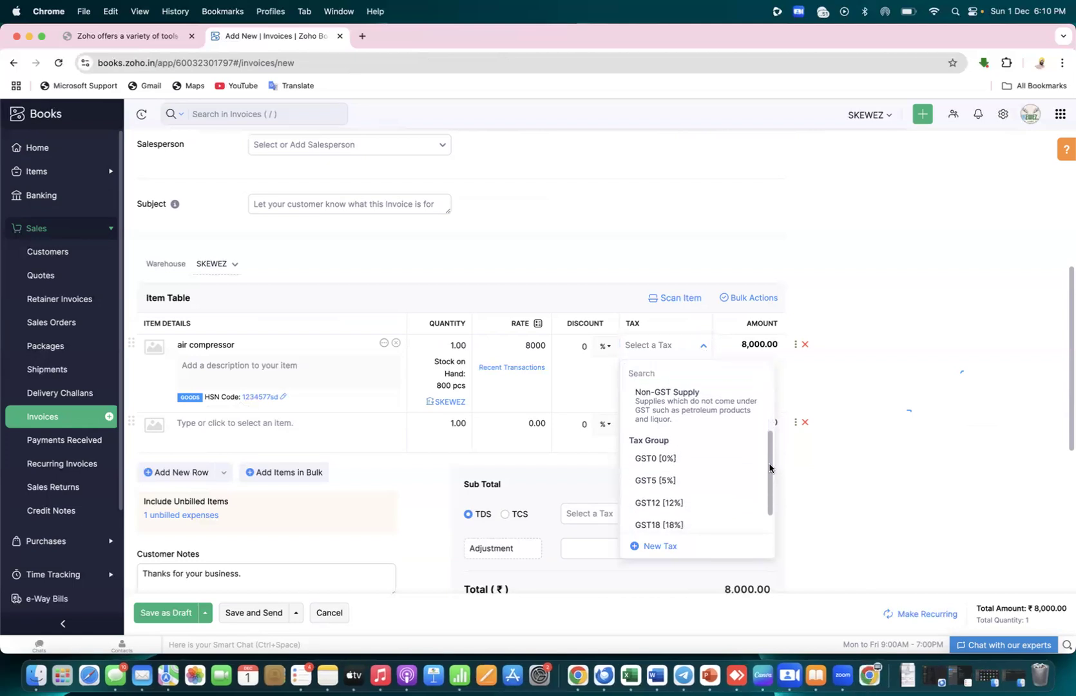
click(690, 476)
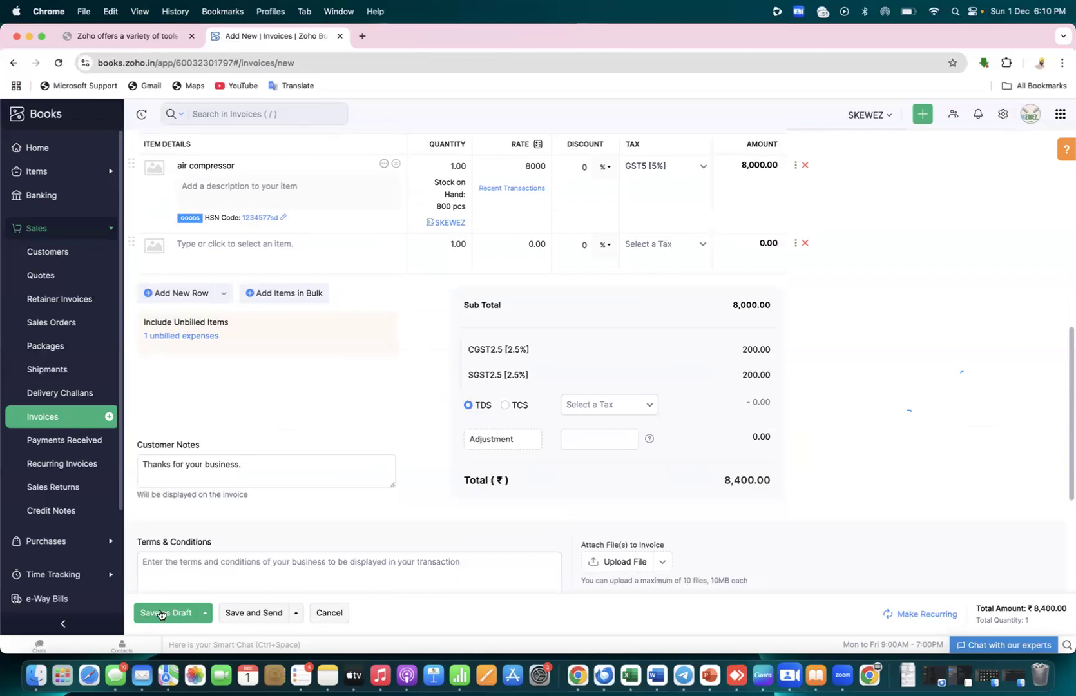
click(228, 615)
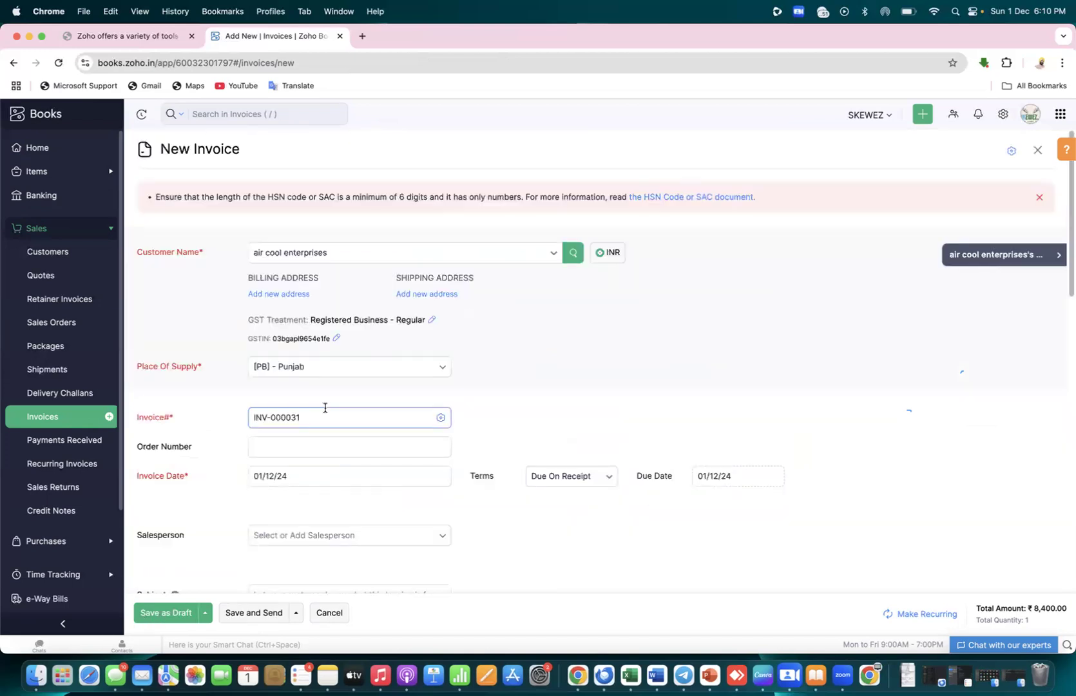
Correct the item's HSN code to 123457, then save and send the invoice
drag(1067, 240, 1067, 399)
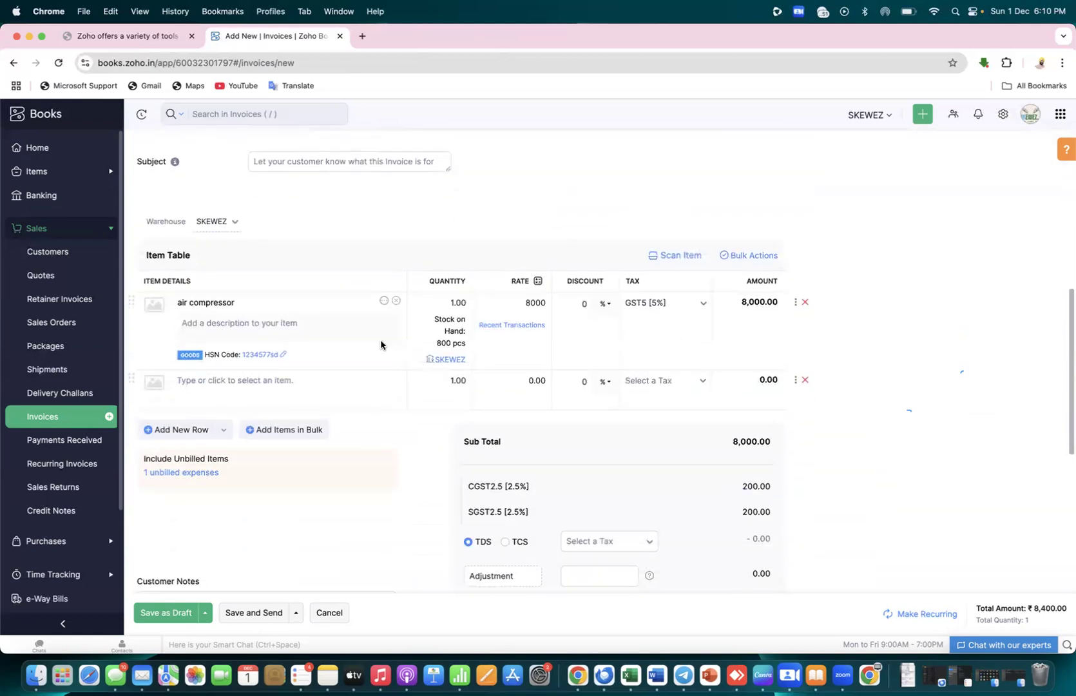
click(284, 354)
click(266, 396)
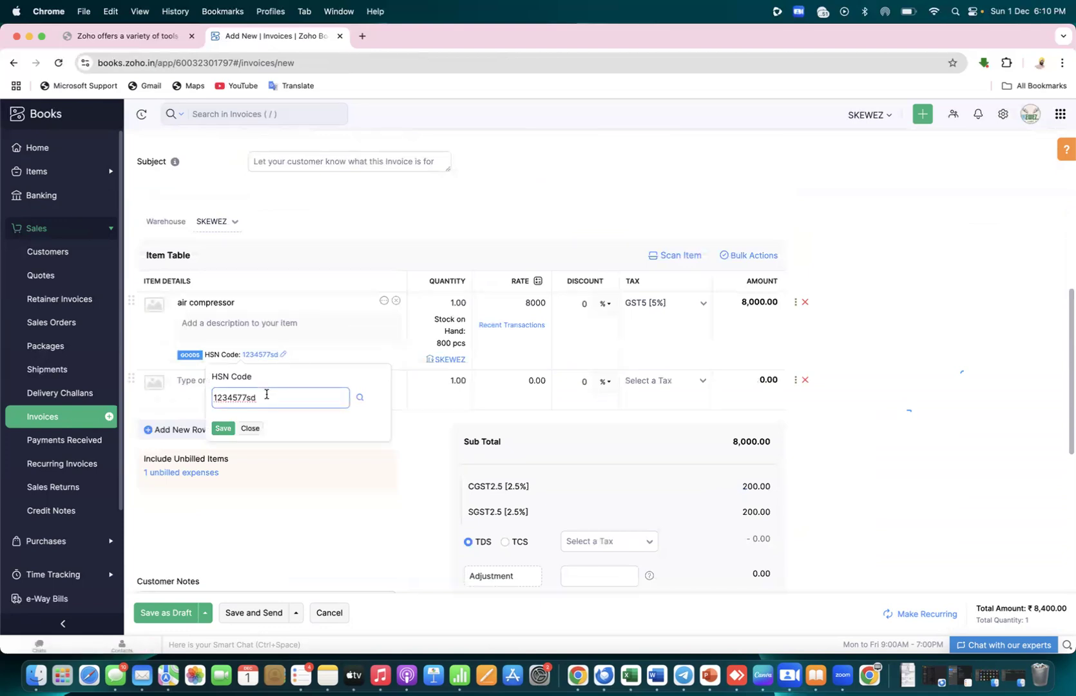
key(BackSpace)
key(BackSpace)
click(223, 429)
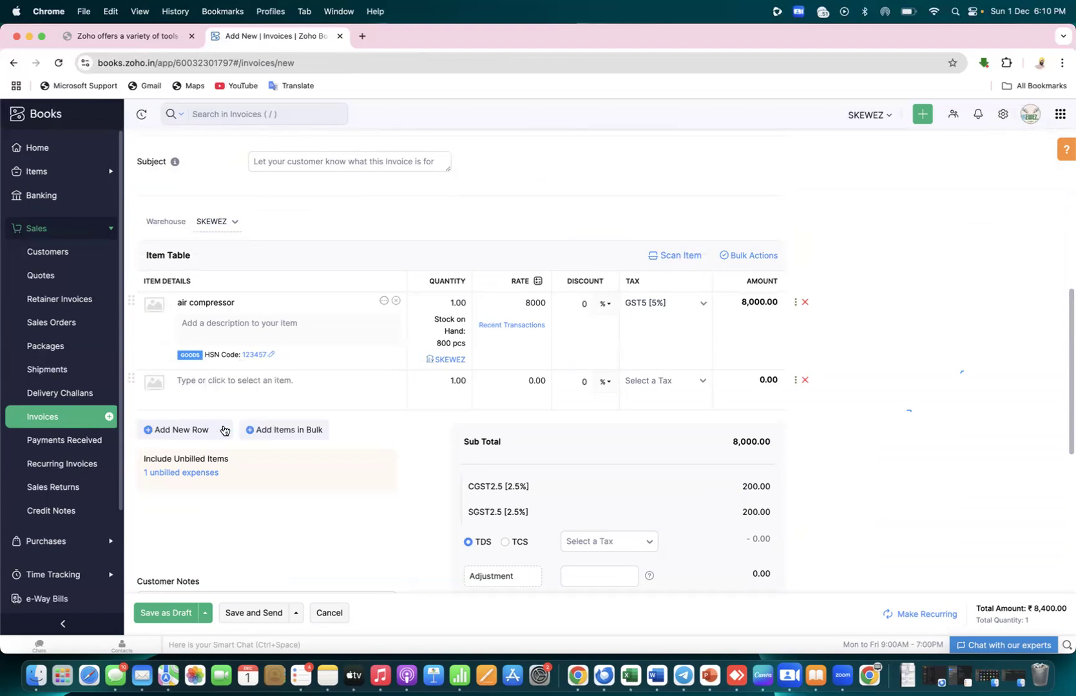
click(236, 615)
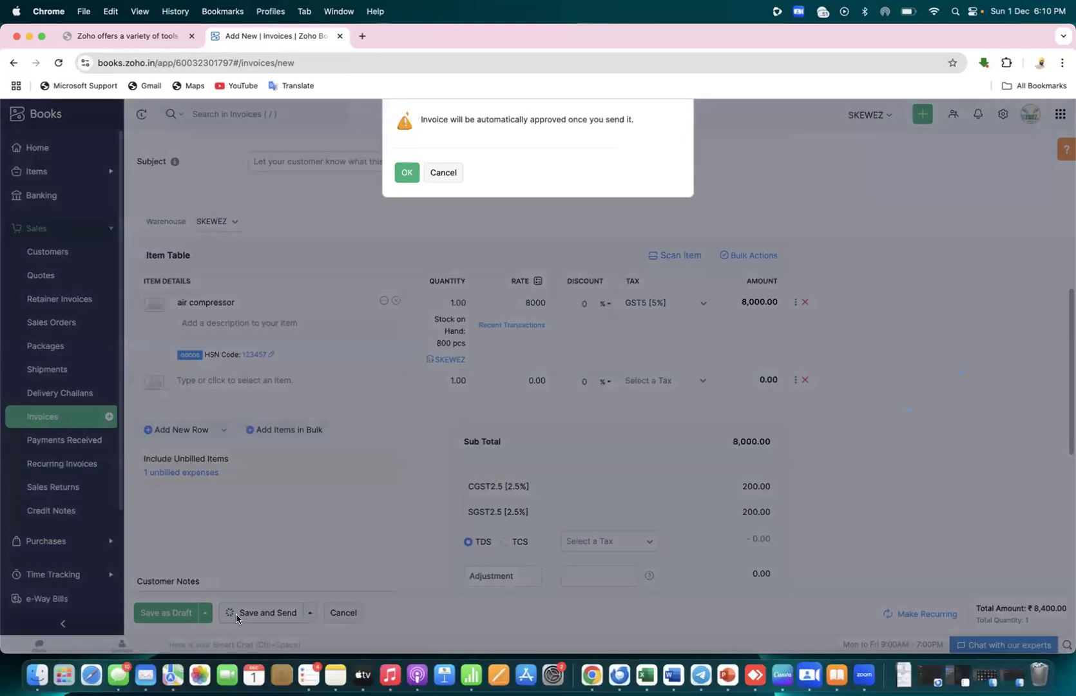
Confirm auto-approval, attach the customer statement to the invoice email, then return to All Invoices
click(407, 173)
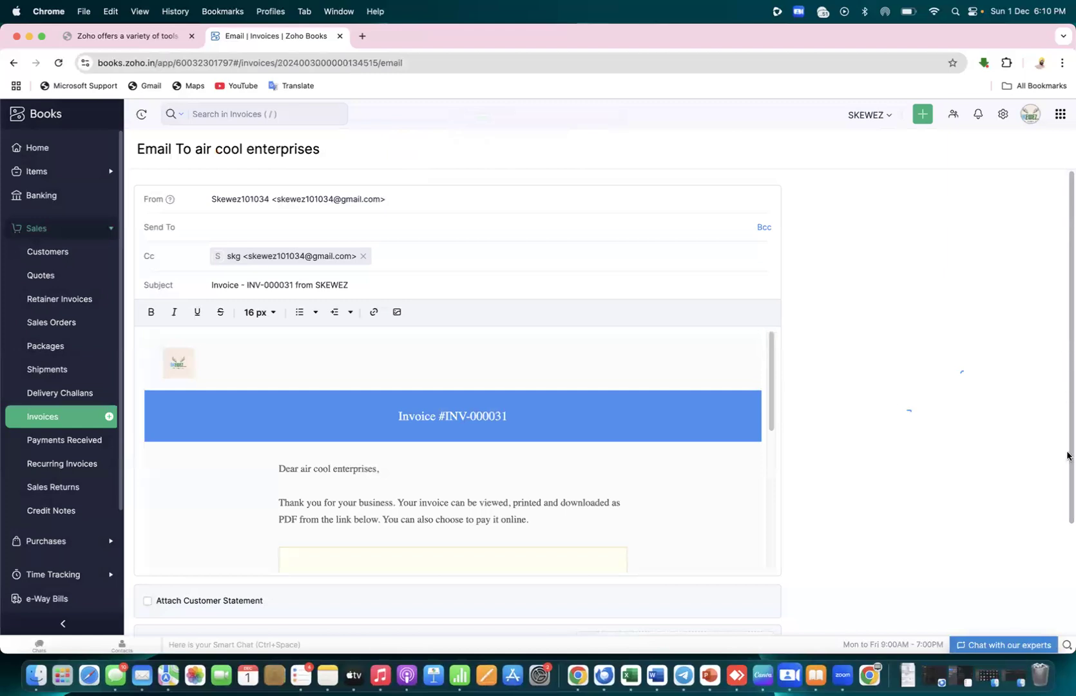
scroll(1068, 451, down, 3)
click(148, 457)
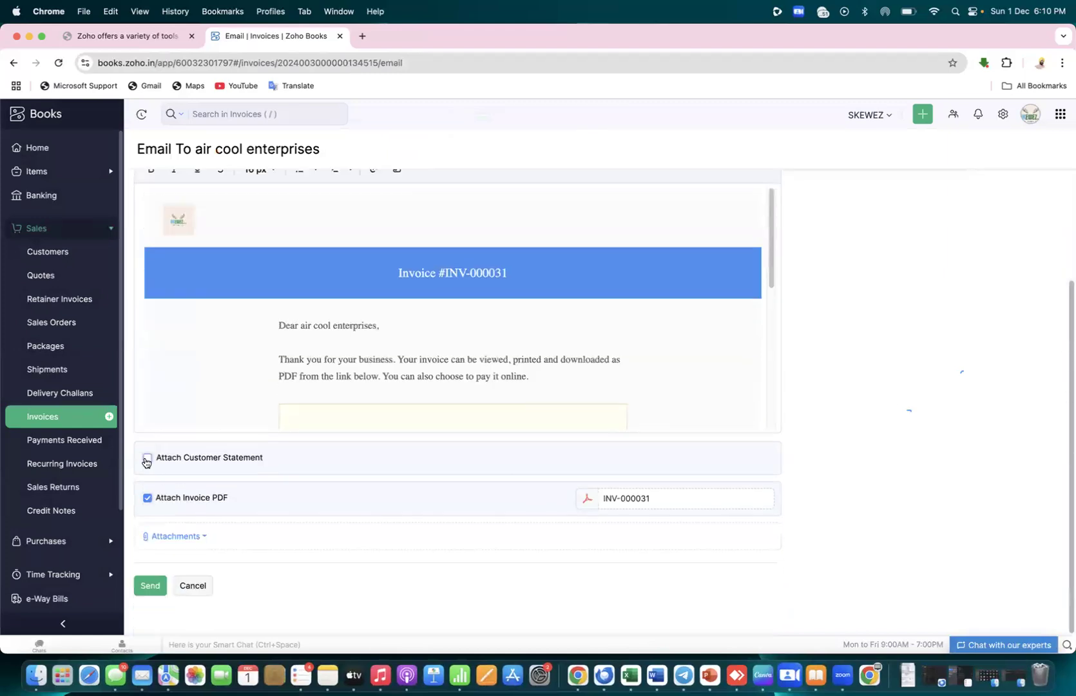
click(150, 598)
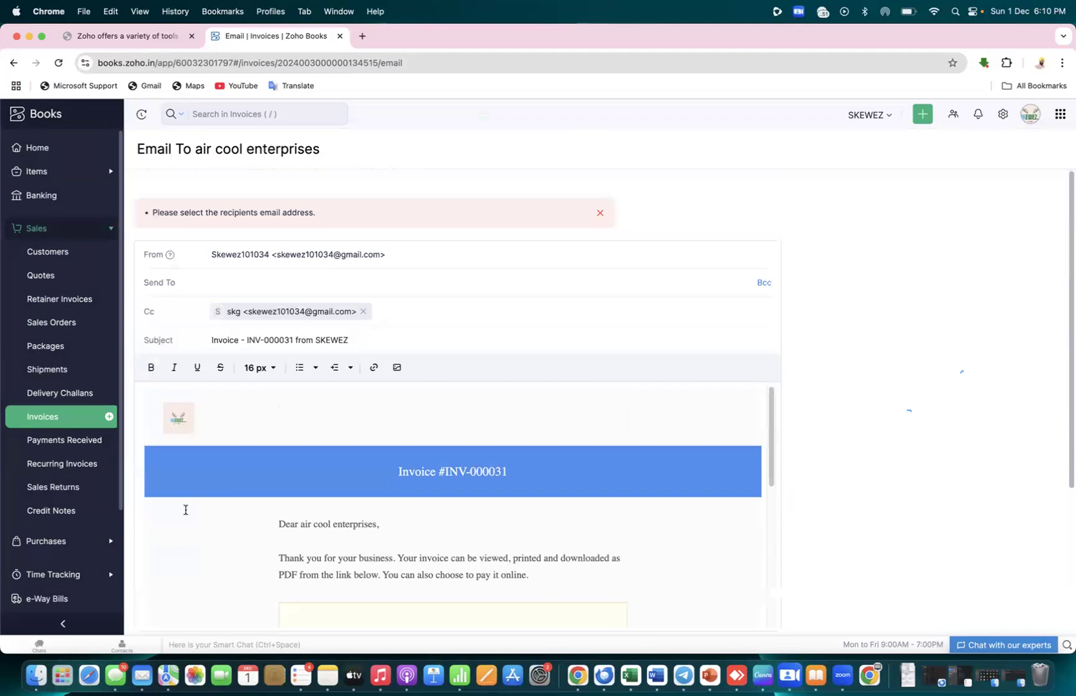
click(364, 295)
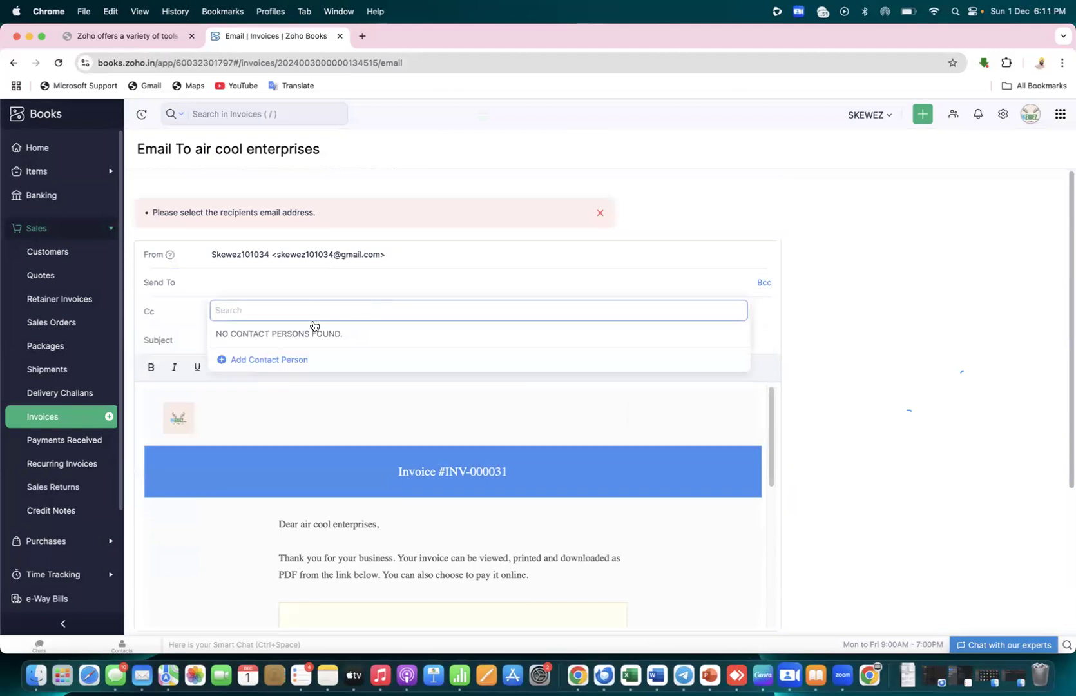
click(59, 419)
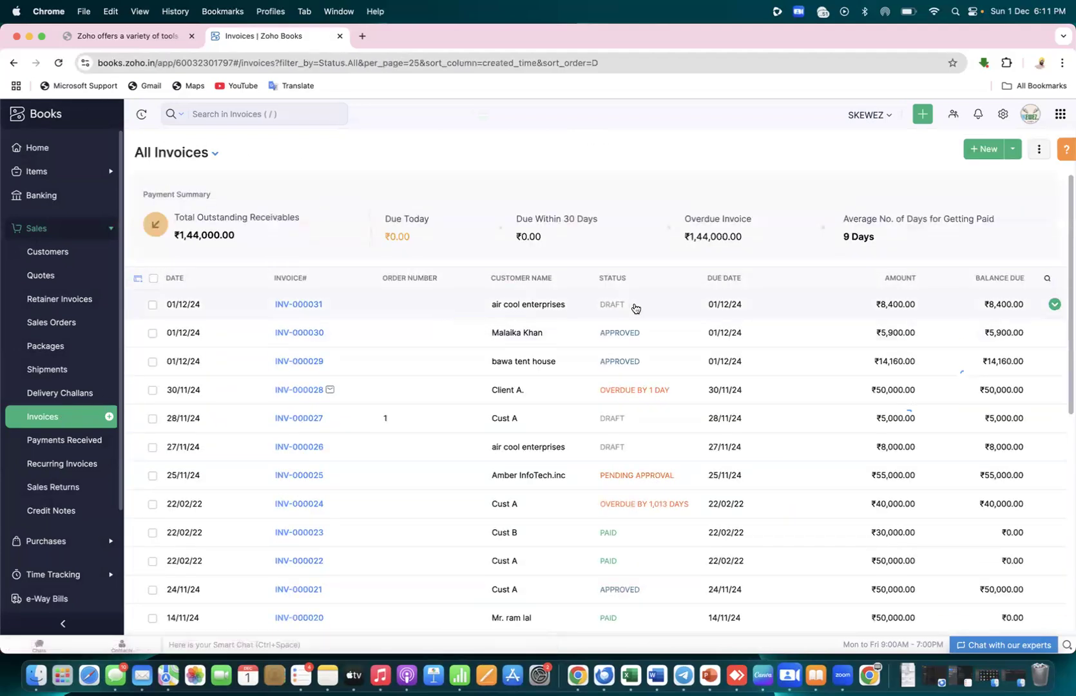
Open INV-000031, submit it for approval, approve it, and mark it as sent
click(609, 307)
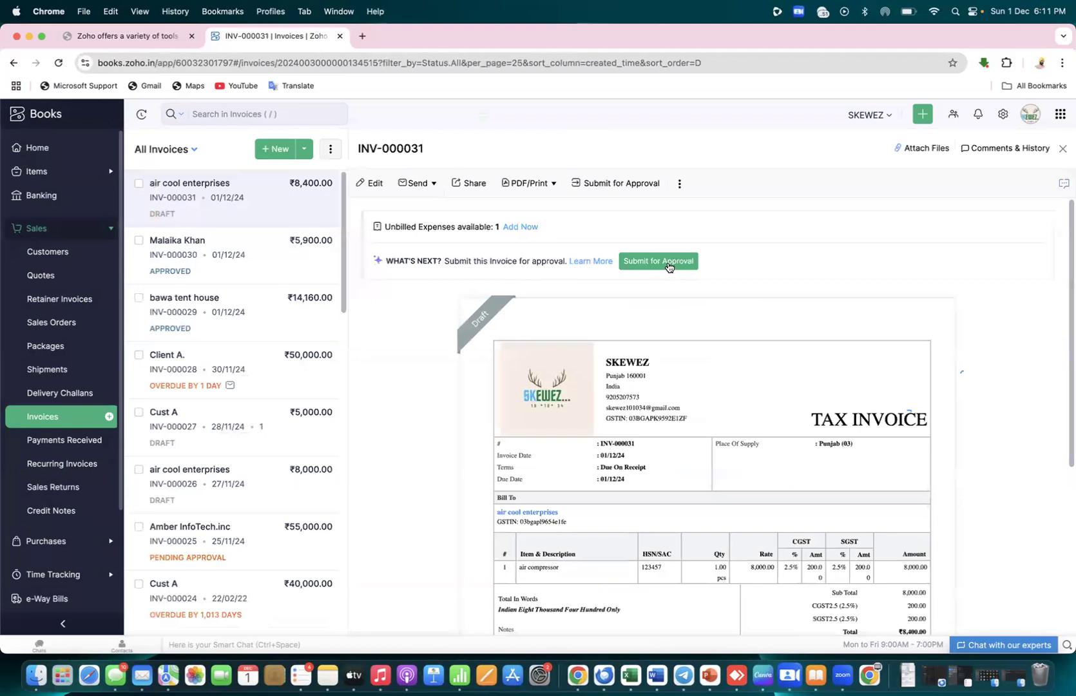
click(668, 264)
click(409, 173)
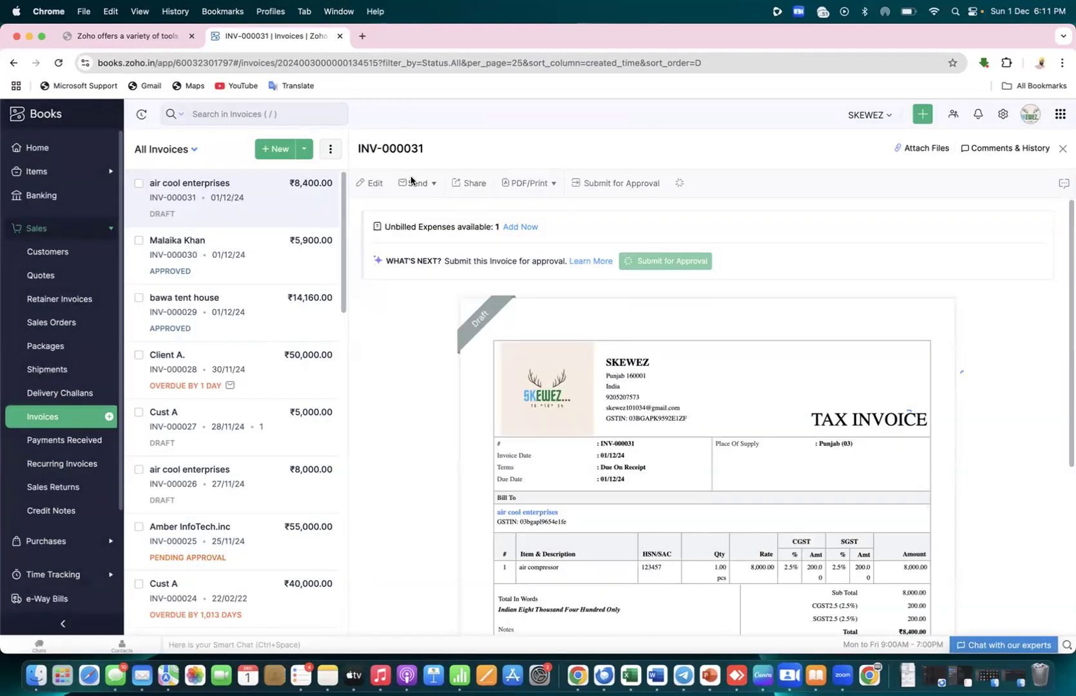
click(670, 291)
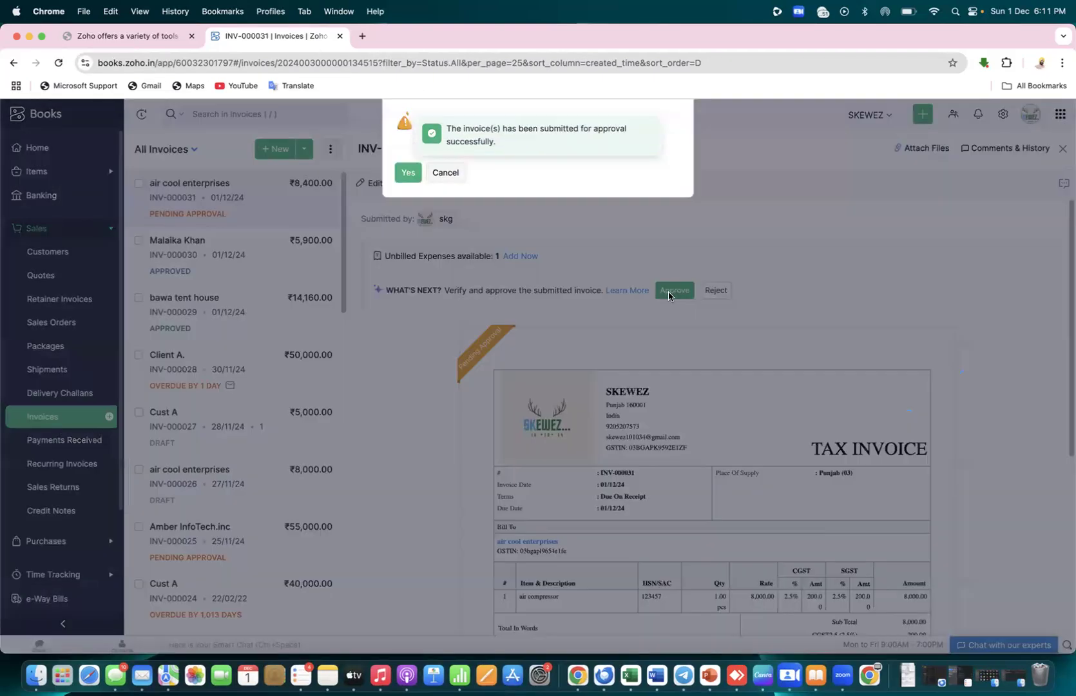
click(408, 176)
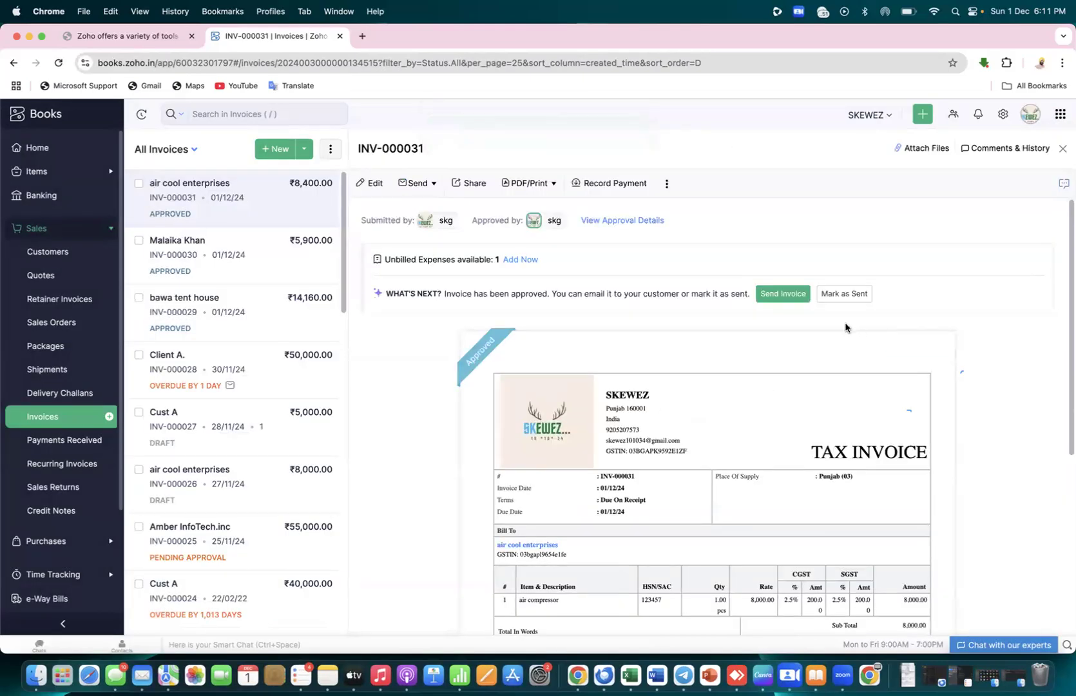
click(848, 297)
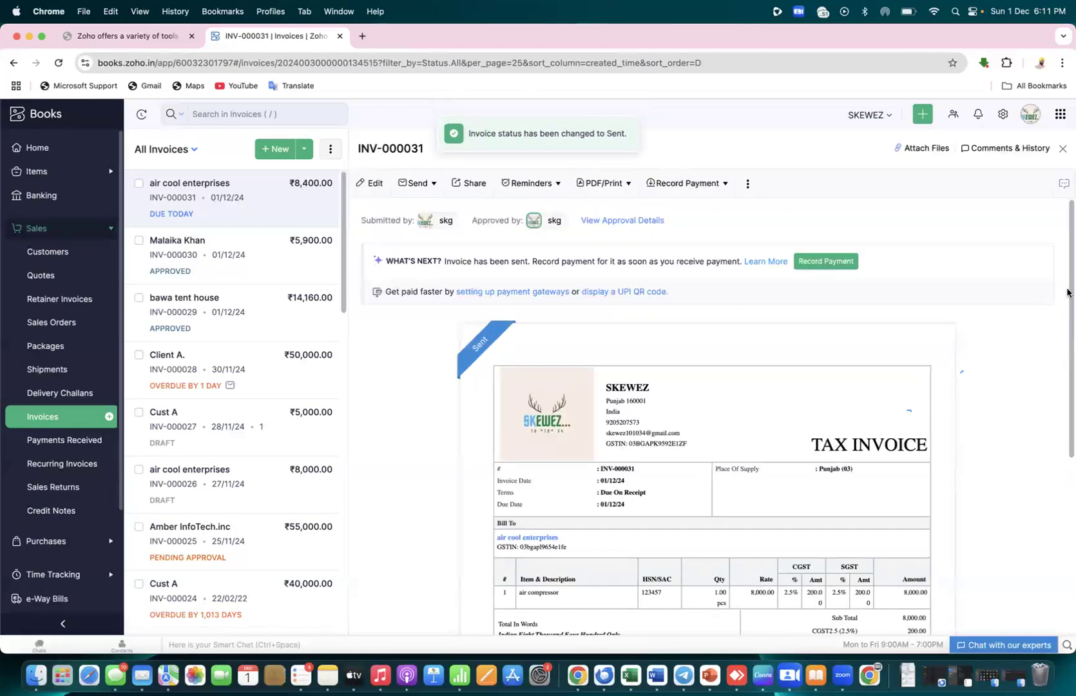
Record the full ₹8,400 payment against INV-000031, then return to the invoices list
click(835, 262)
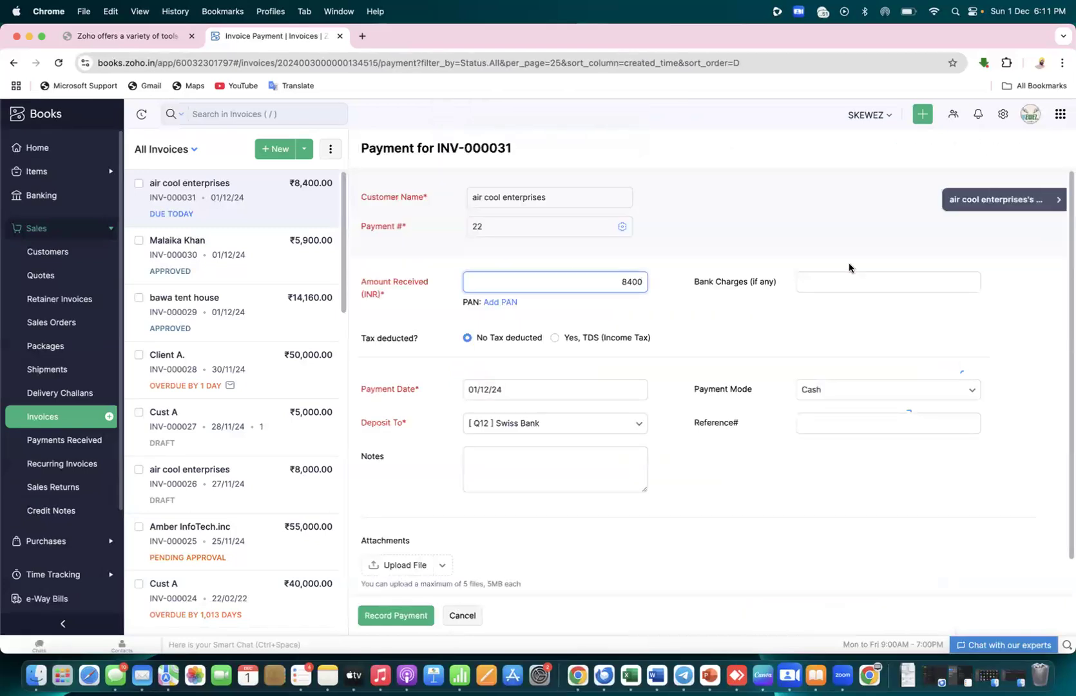
click(405, 616)
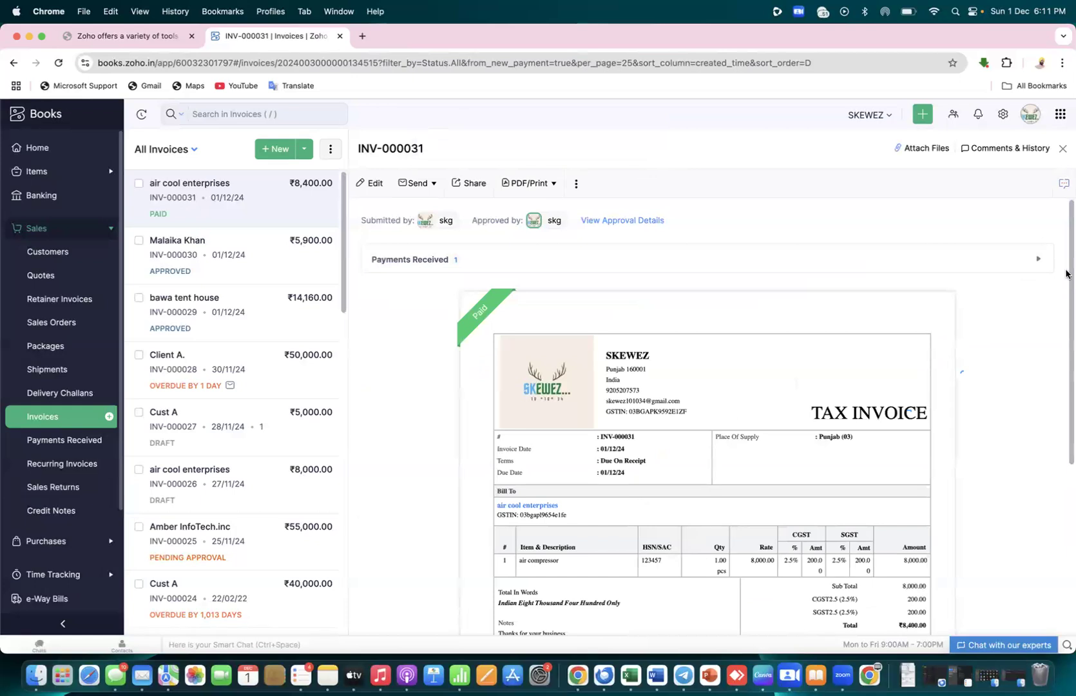
drag(1067, 272, 1069, 533)
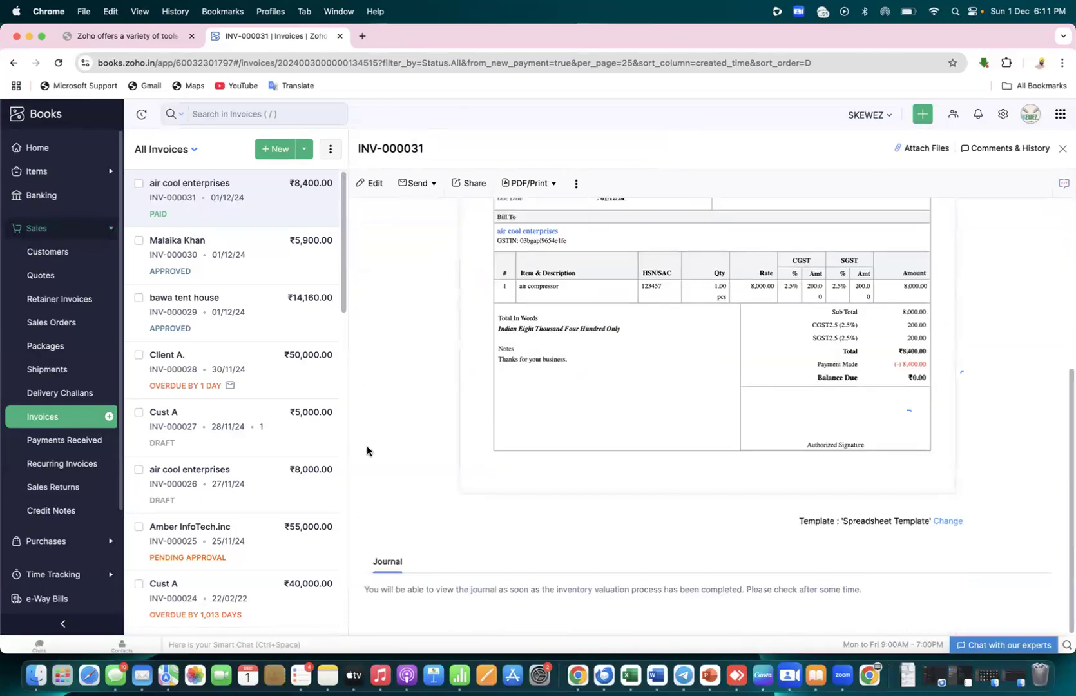
click(49, 427)
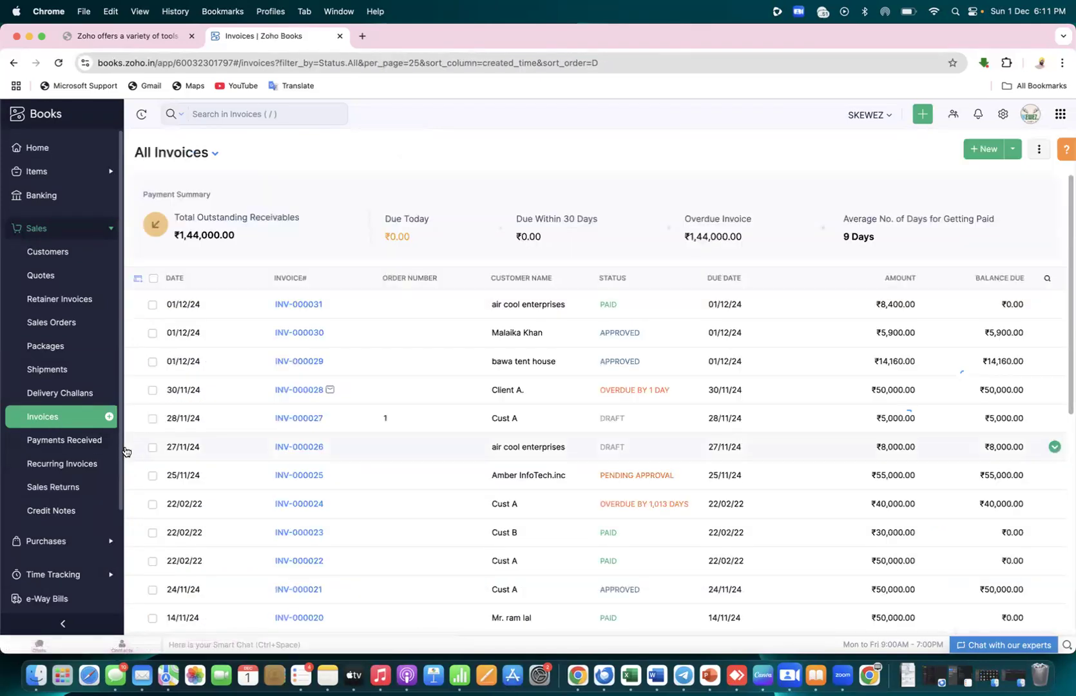
Open the Reports Center from the sidebar and scroll down to the Taxes reports
scroll(58, 515, down, 5)
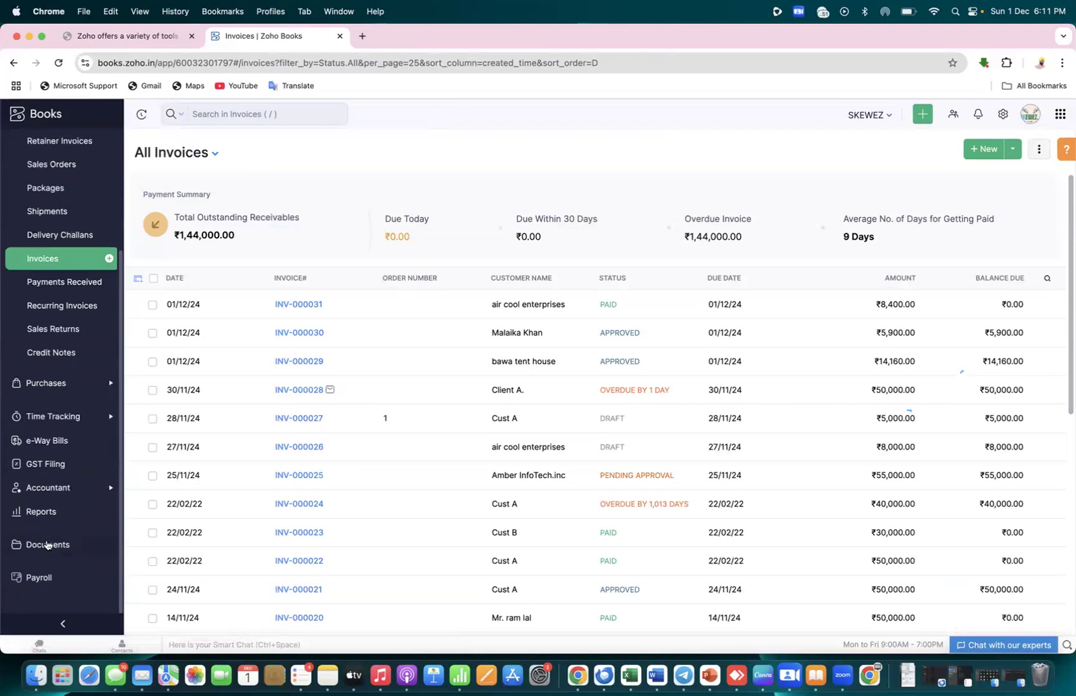
click(41, 512)
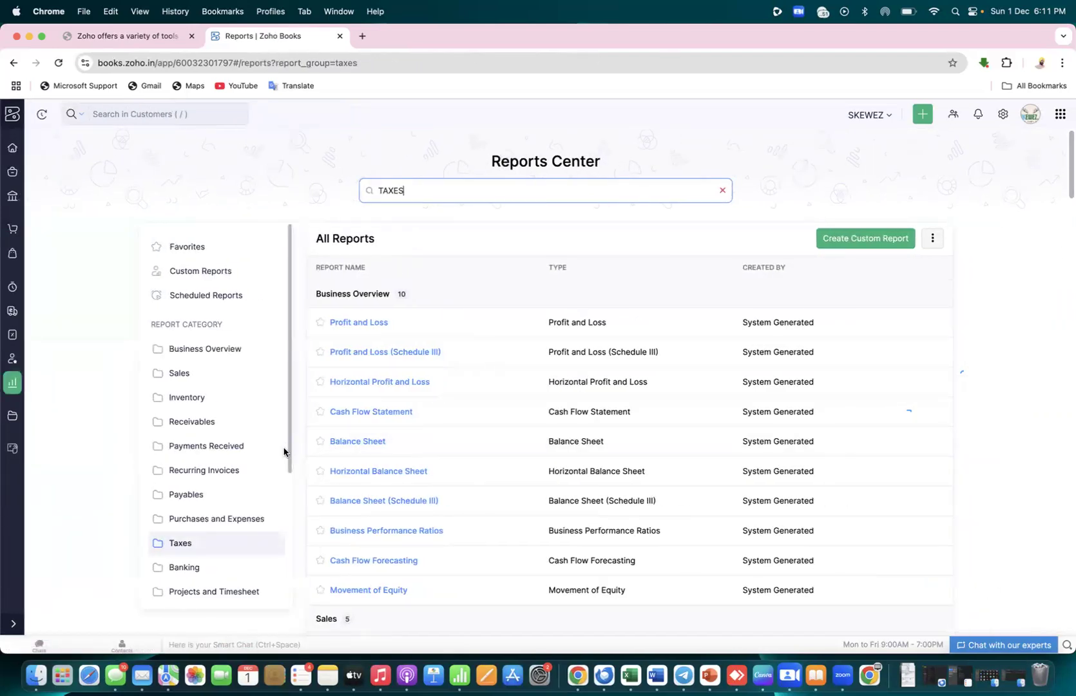
drag(1067, 184, 1068, 497)
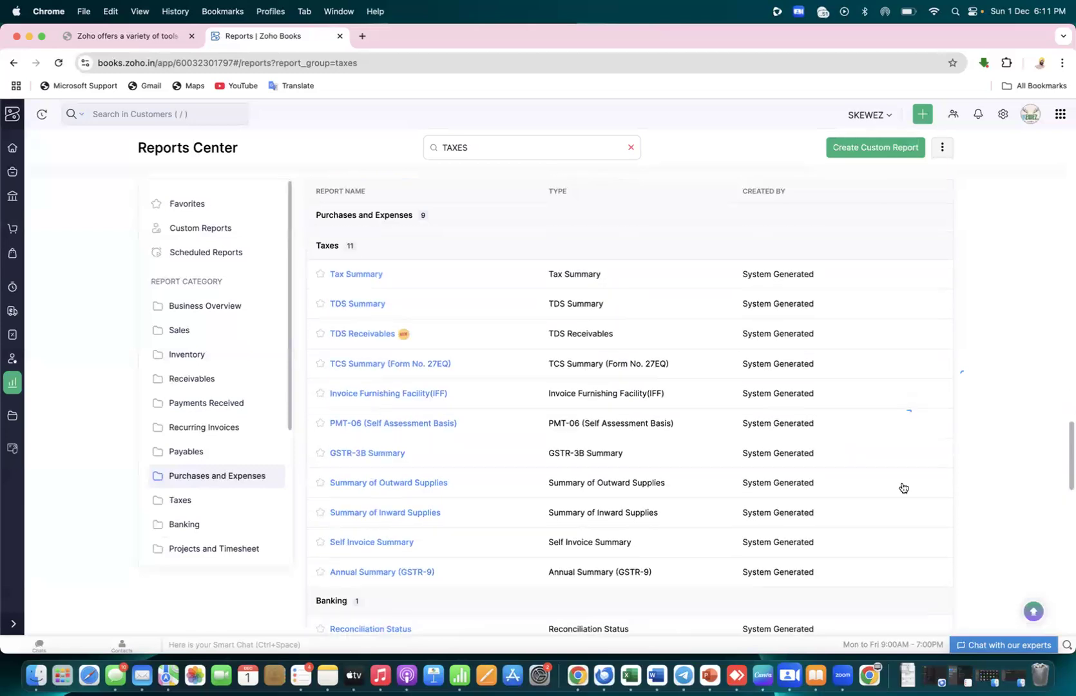
Review the GSTR-3B Summary: ₹8,000 taxable value with ₹200.00 central and ₹200.00 state tax
click(373, 454)
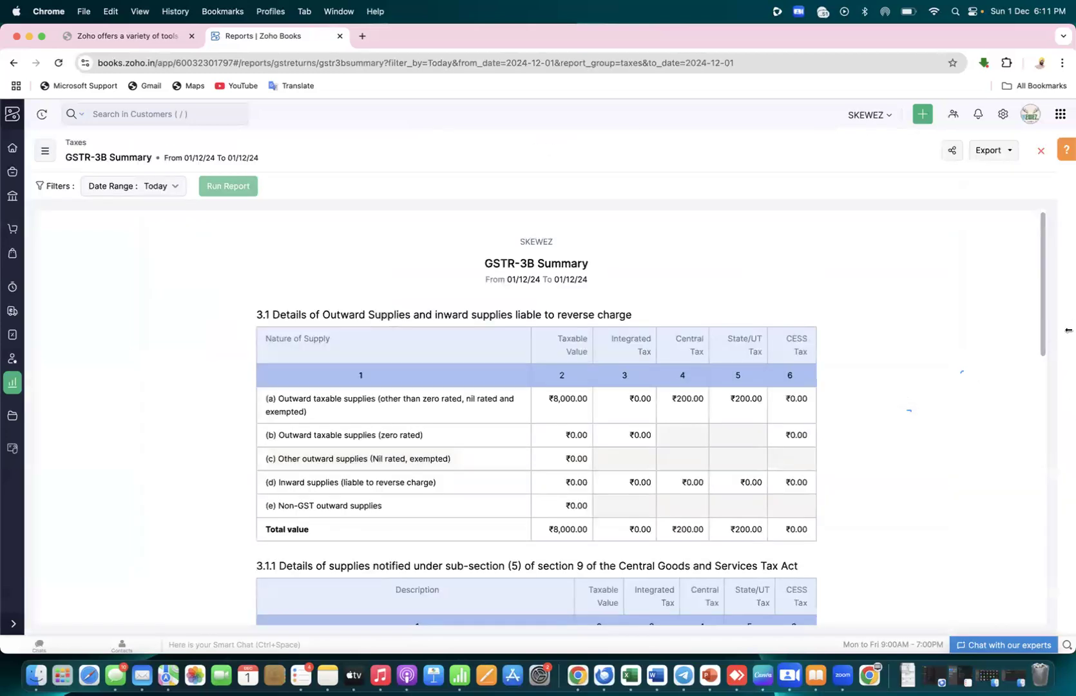
scroll(1042, 318, down, 3)
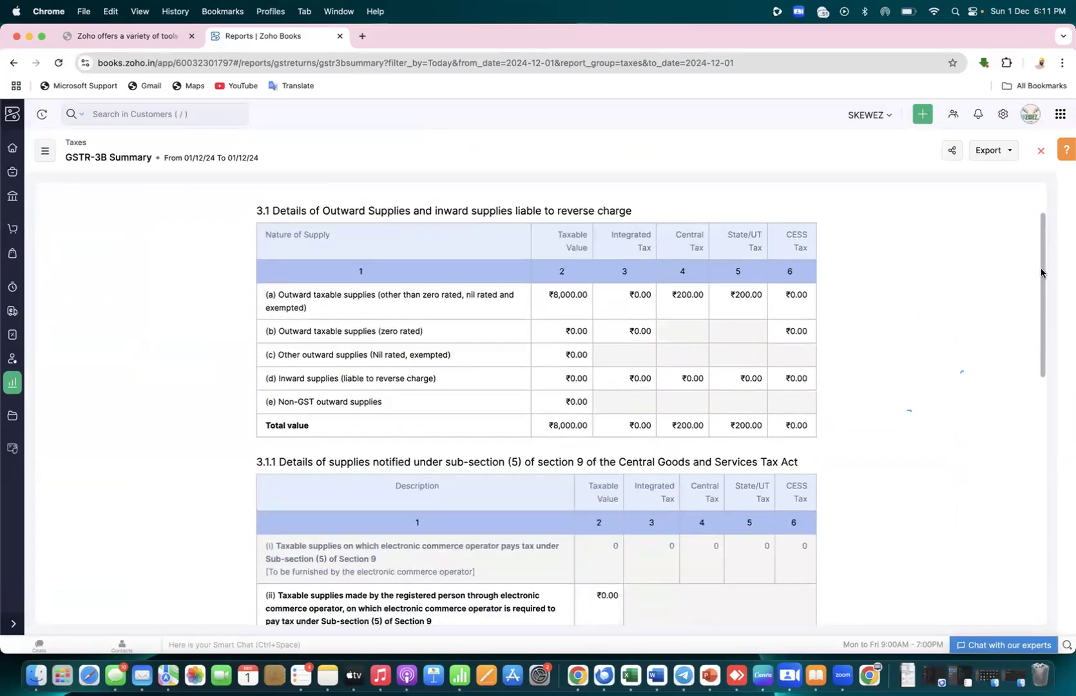
scroll(1048, 270, up, 3)
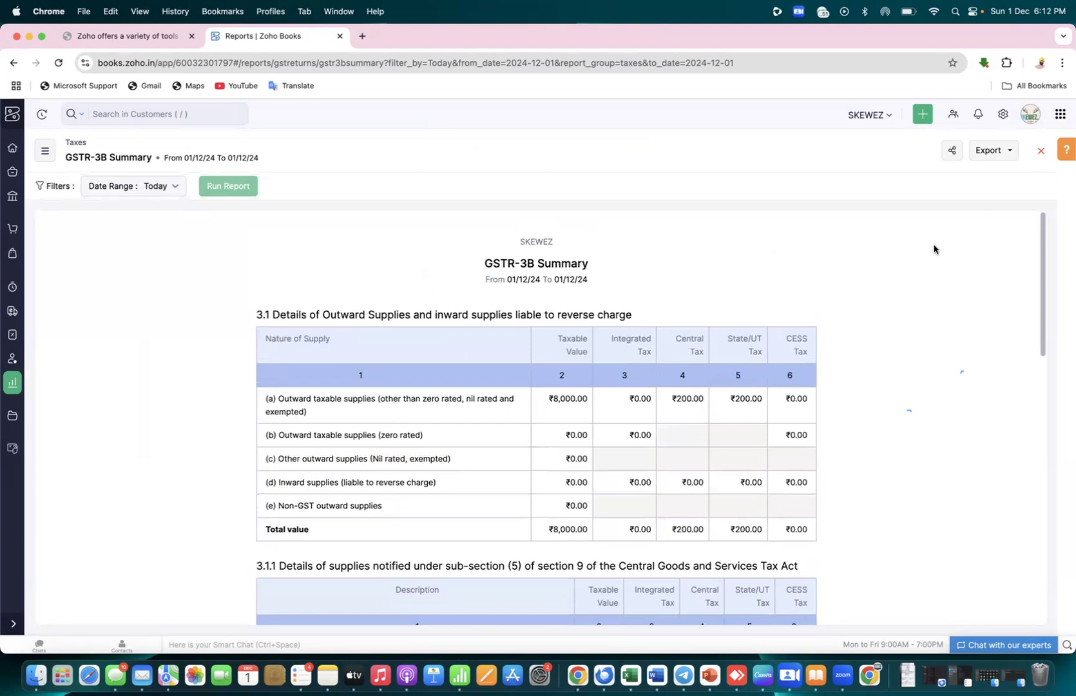
scroll(934, 250, down, 2)
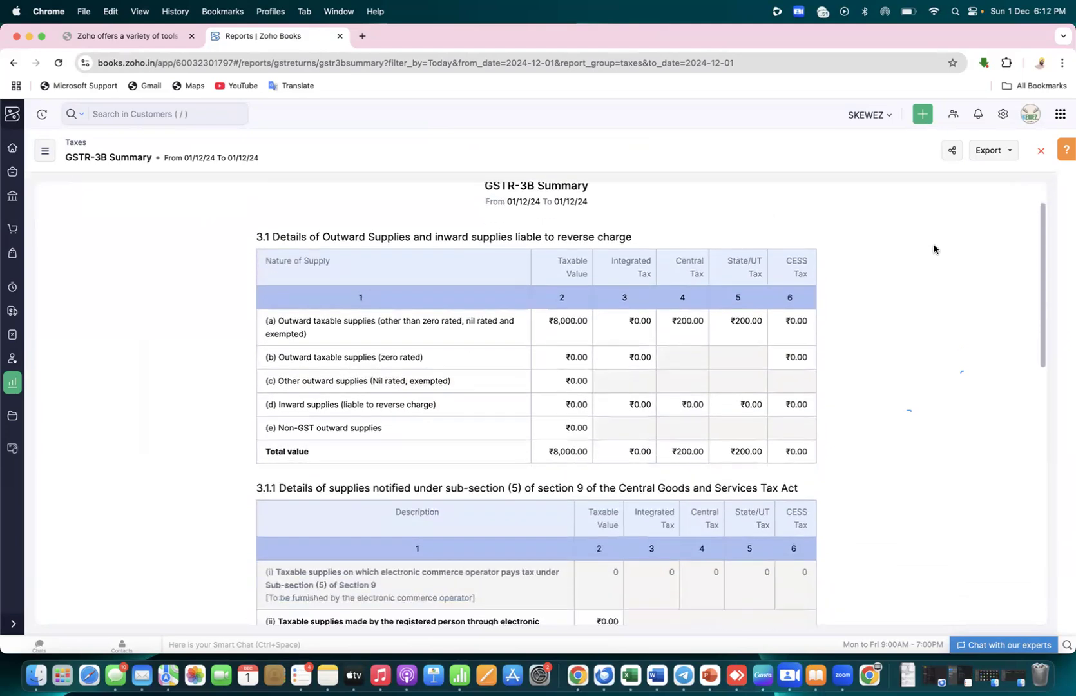
drag(672, 449, 760, 451)
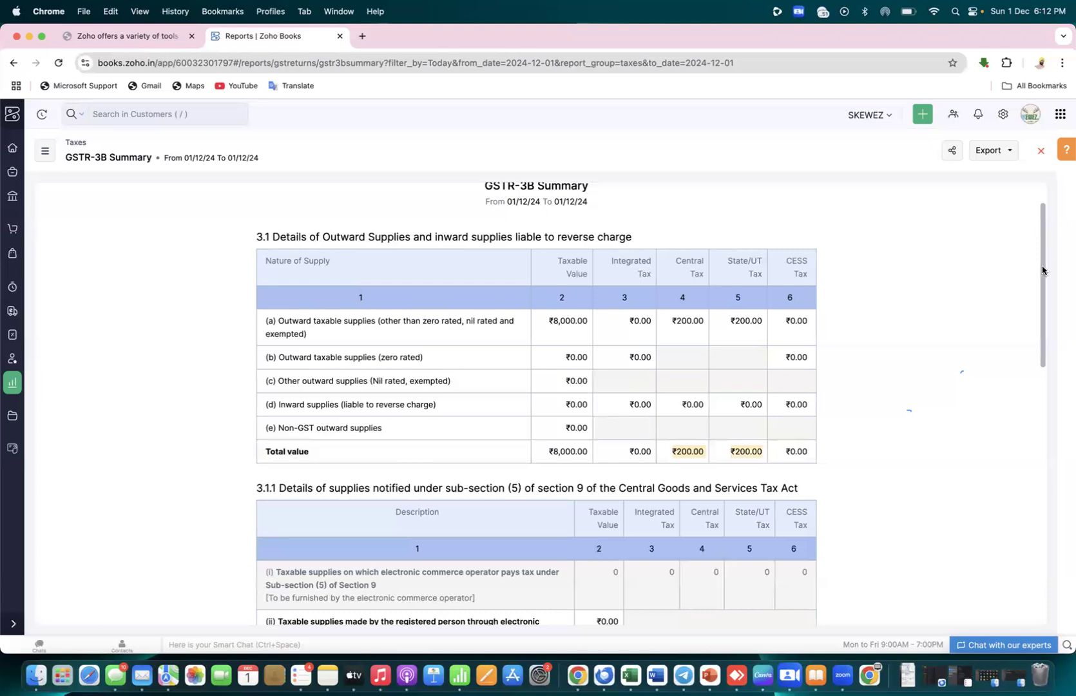
drag(1042, 269, 1064, 490)
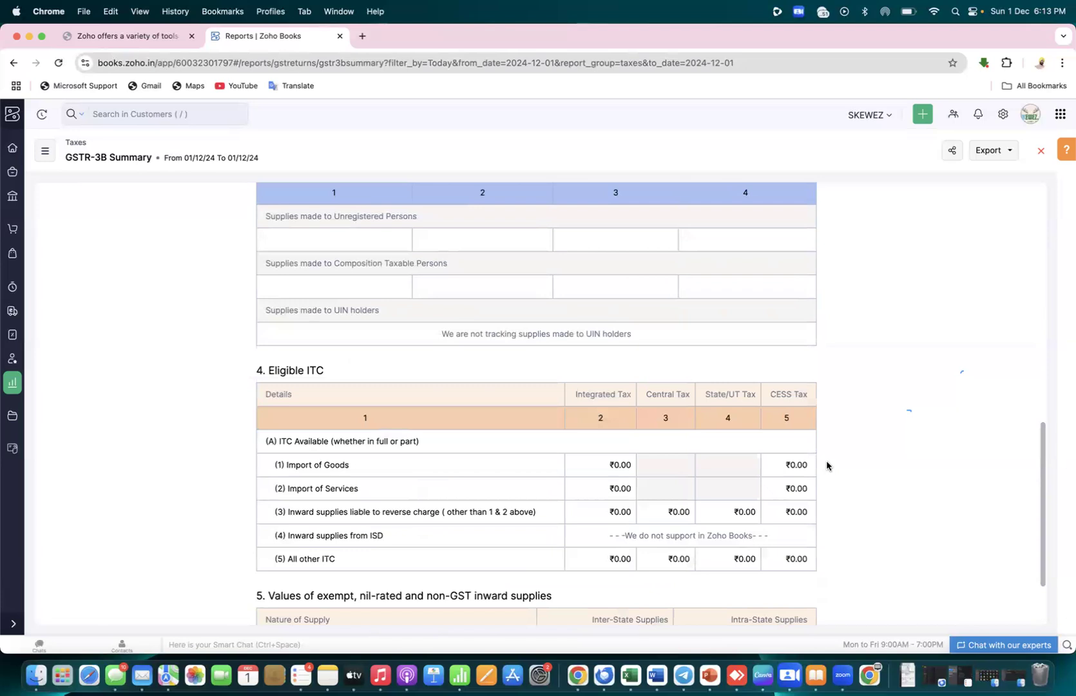
drag(1043, 465, 1042, 482)
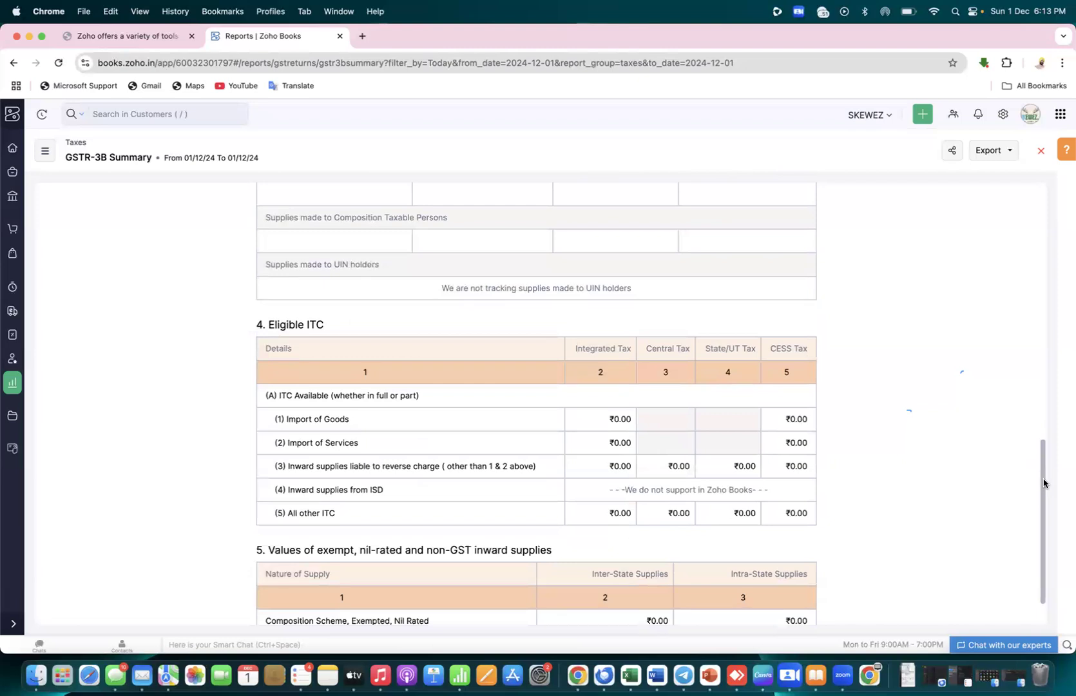
drag(1043, 483, 1040, 296)
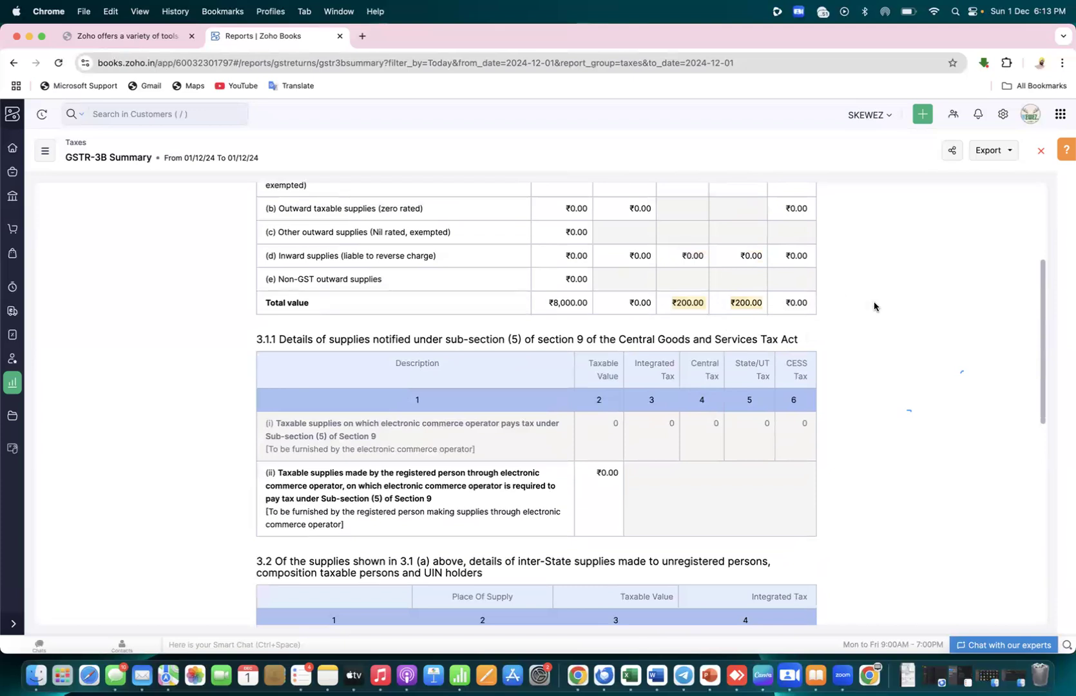
key(super+Tab)
key(super+Tab)
key(super+Tab)
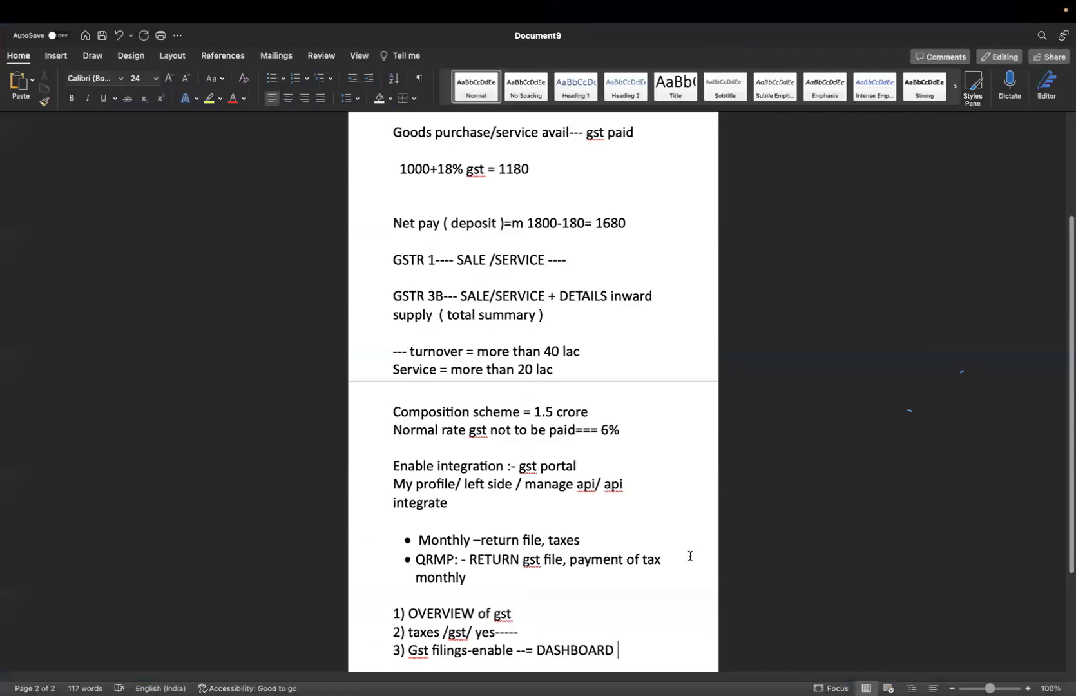
Create a new document titled 'GST in zoho ( manual )' in bold 24-point text
key(Return)
key(Return)
key(Return)
key(Return)
key(Return)
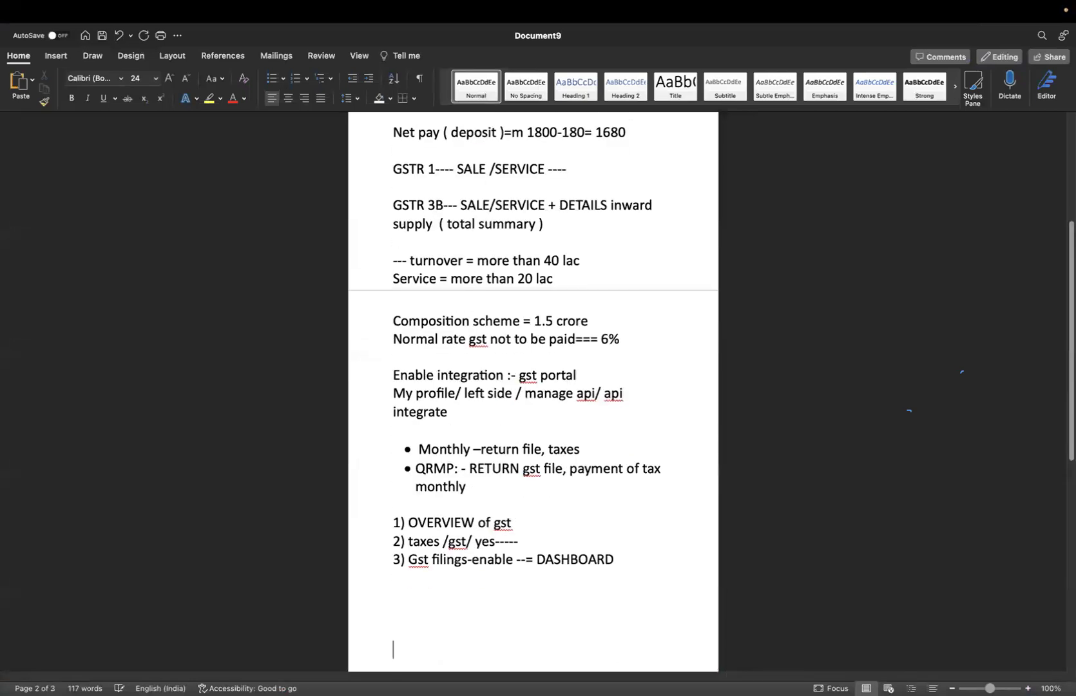
key(super+n)
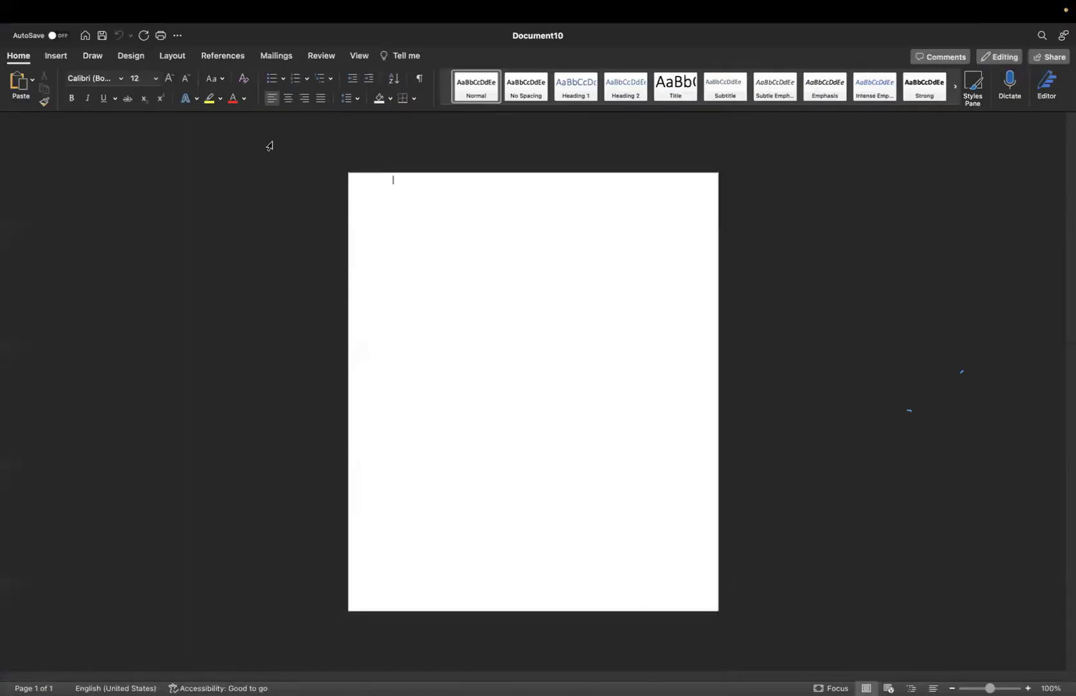
click(155, 79)
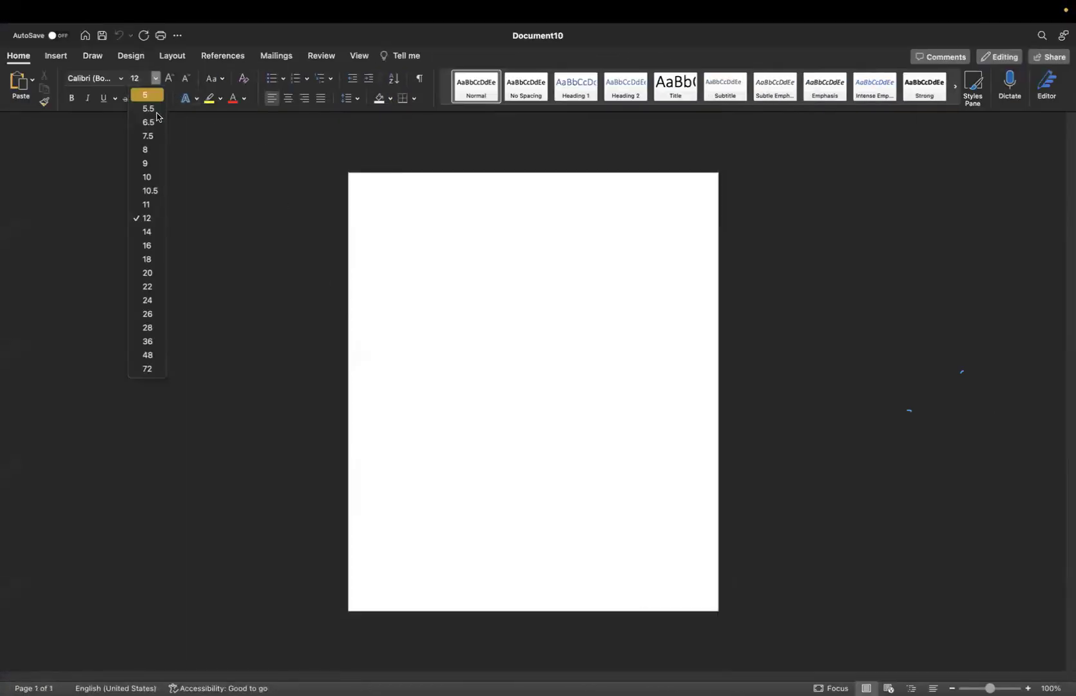
click(148, 300)
click(71, 98)
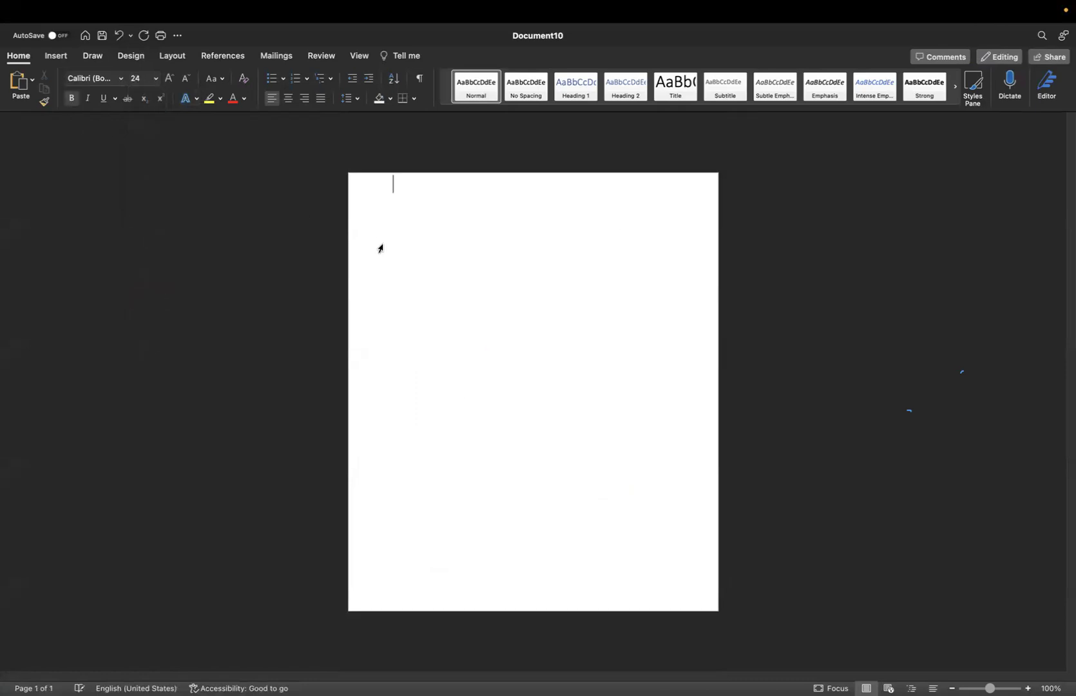
key(Return)
text(GST)
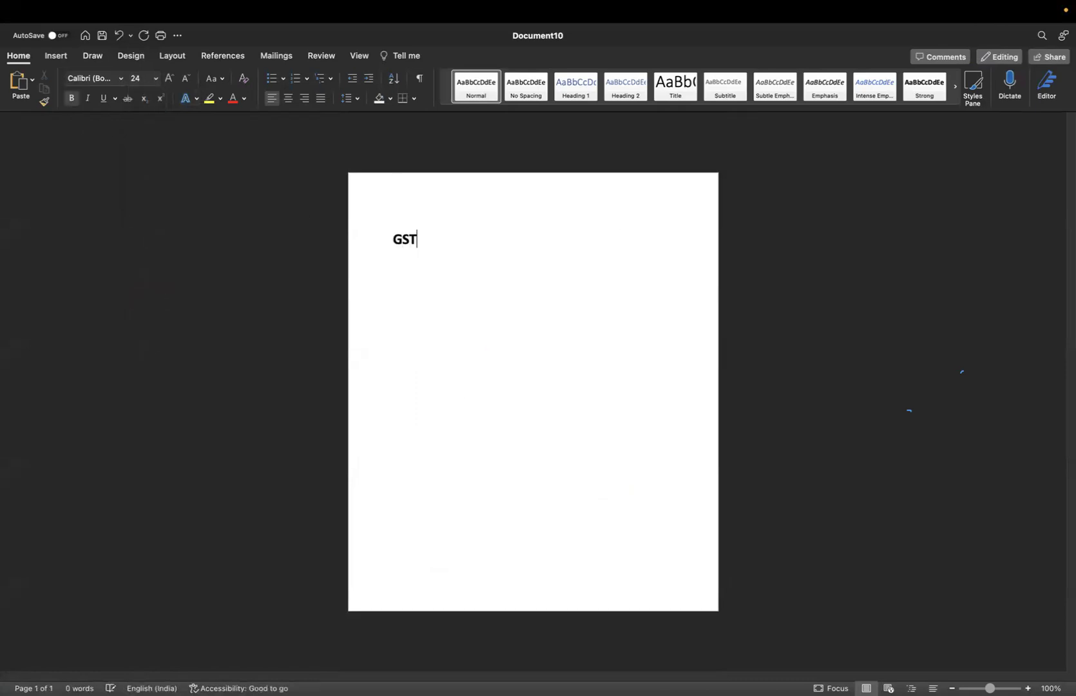
text( in zo)
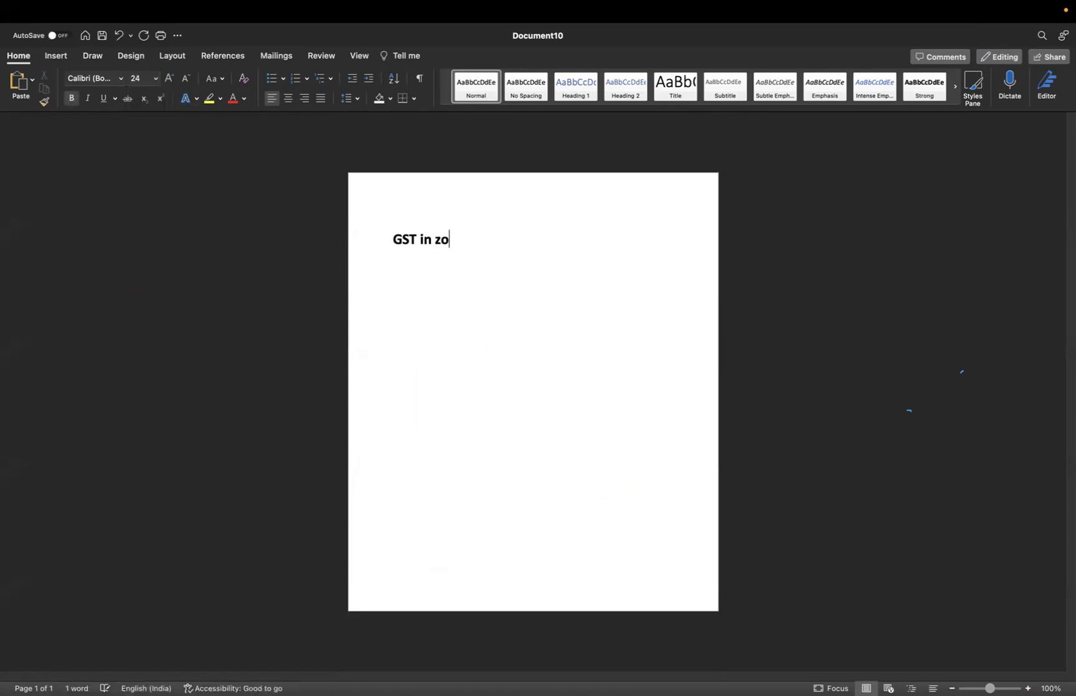
text(ho ( ma)
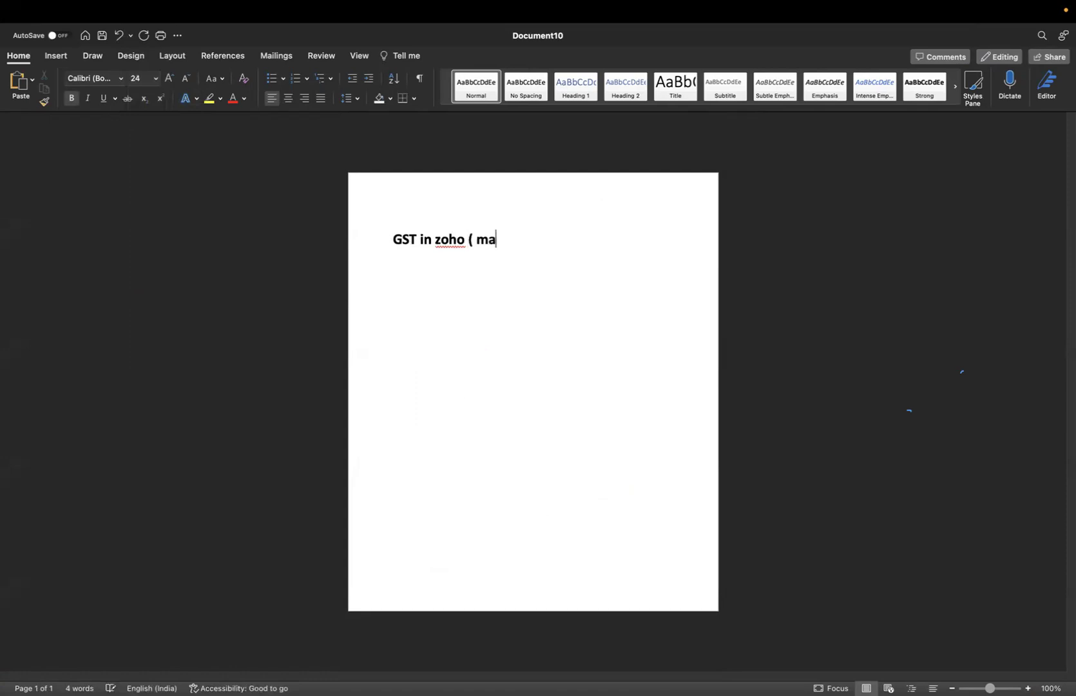
text(nual 0)
key(BackSpace)
text())
key(Return)
Note 'Zoho –entries' and 'gst file ( JSON )-- exported from zoho and taken to gst portal', then begin item '1) settings- activate gst'
text(zo)
text(--entr)
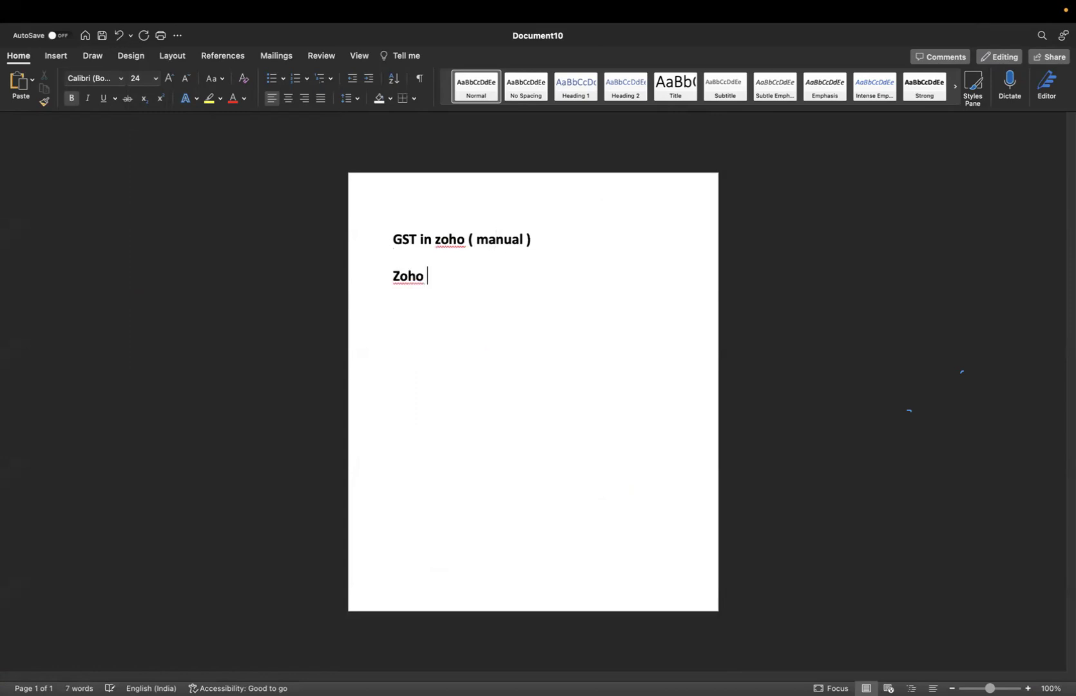
text(ies)
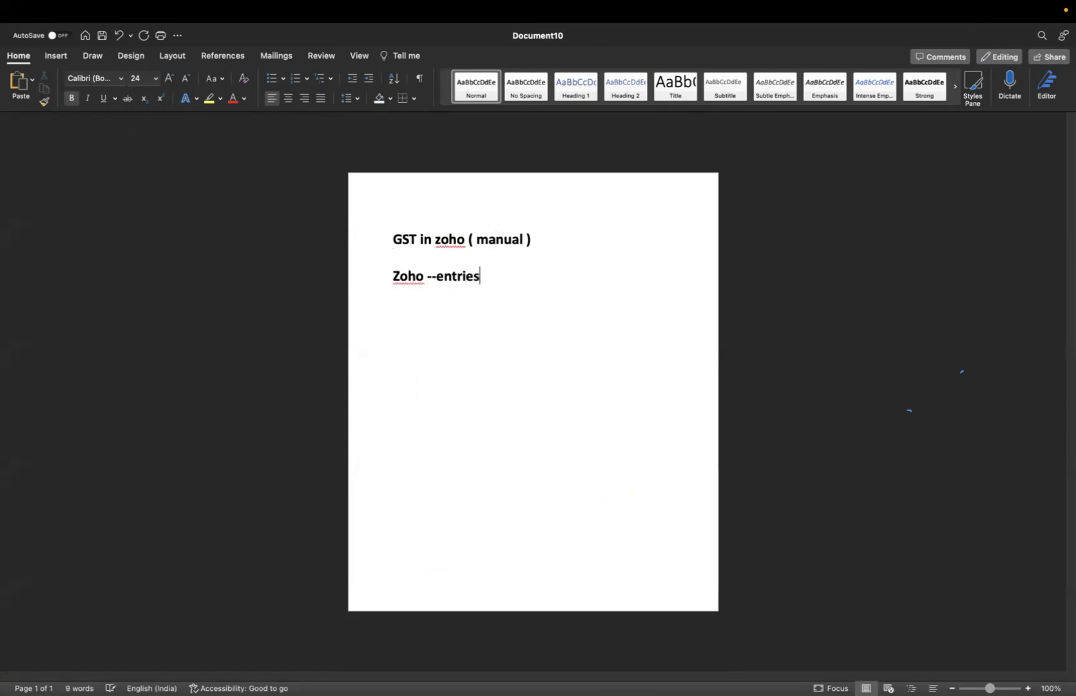
key(Return)
text(gst file)
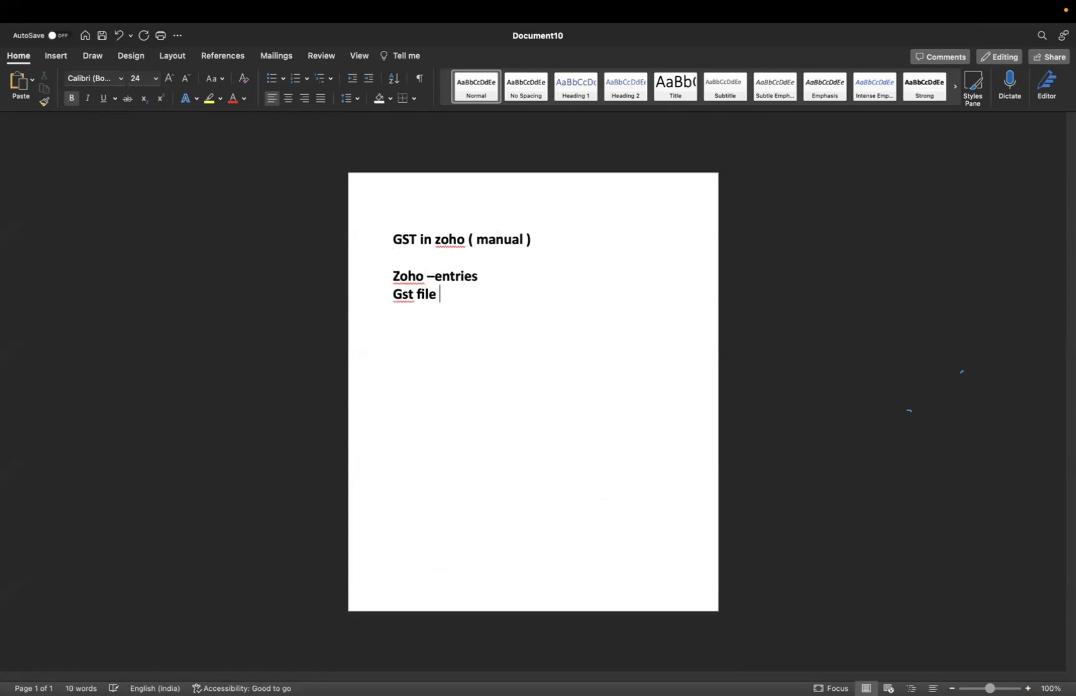
text(  ( JSON )-- downloa)
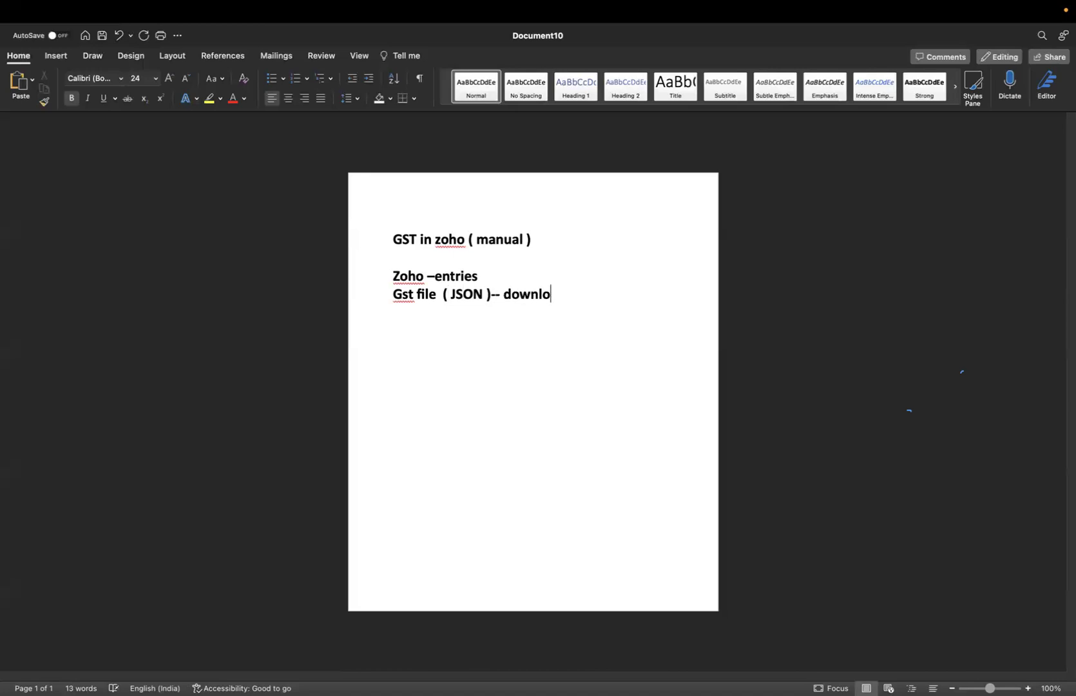
key(BackSpace)
key(BackSpace)
key(BackSpace)
key(BackSpace)
key(BackSpace)
key(BackSpace)
key(BackSpace)
text(exported from zo)
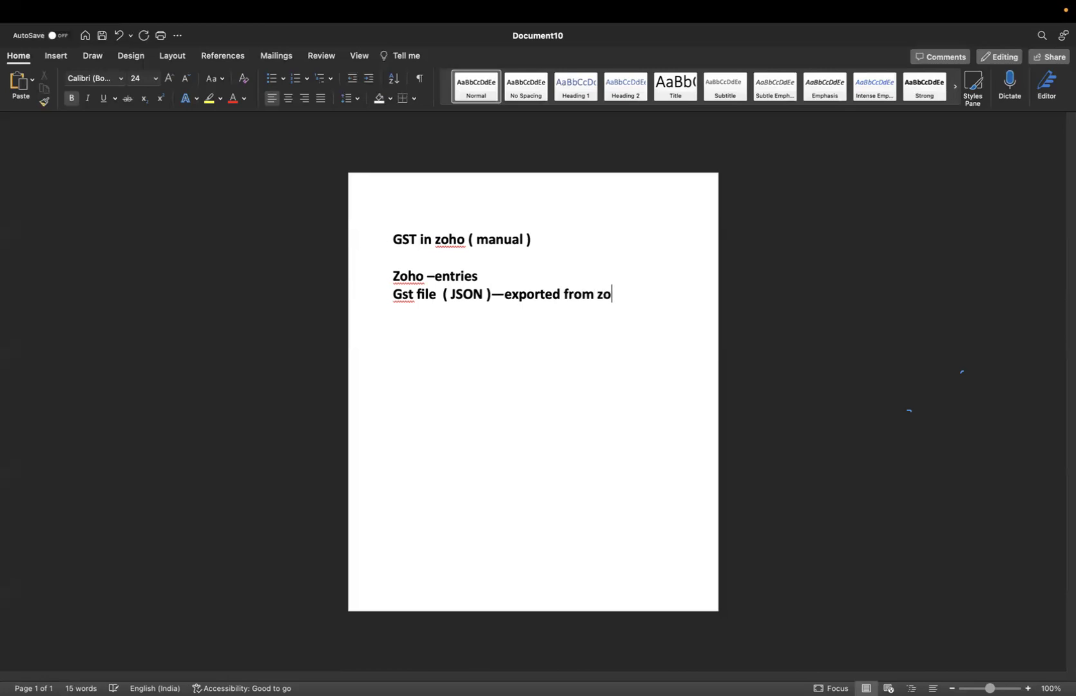
text(ho and taken to)
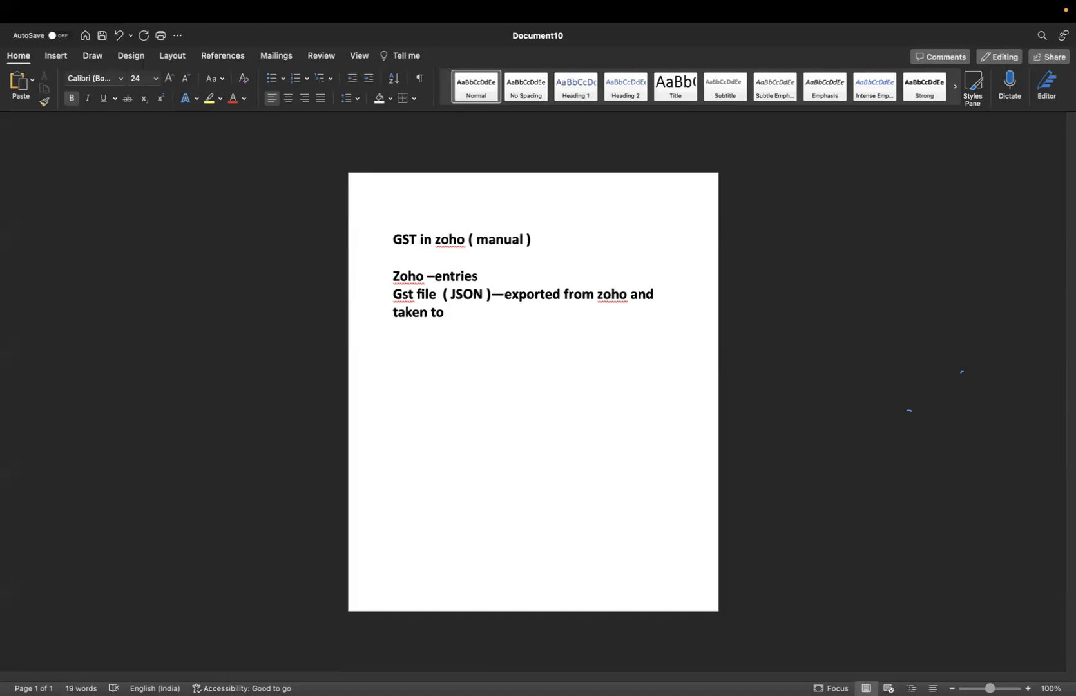
text(gst portal)
key(Return)
key(Return)
key(Return)
text(1))
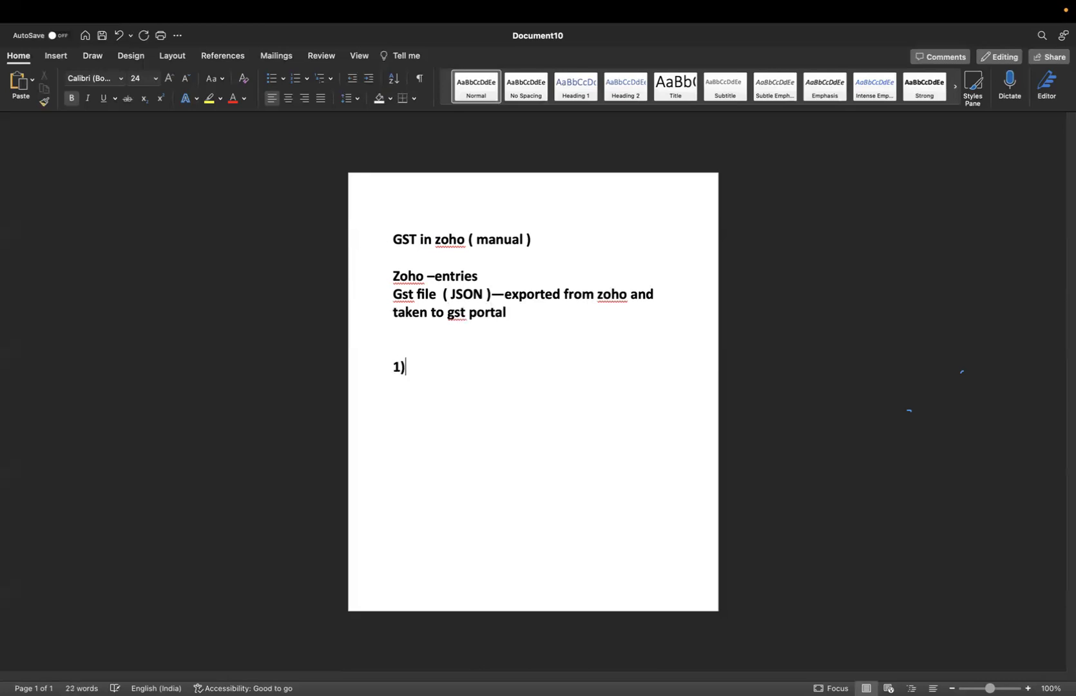
text( settings- a)
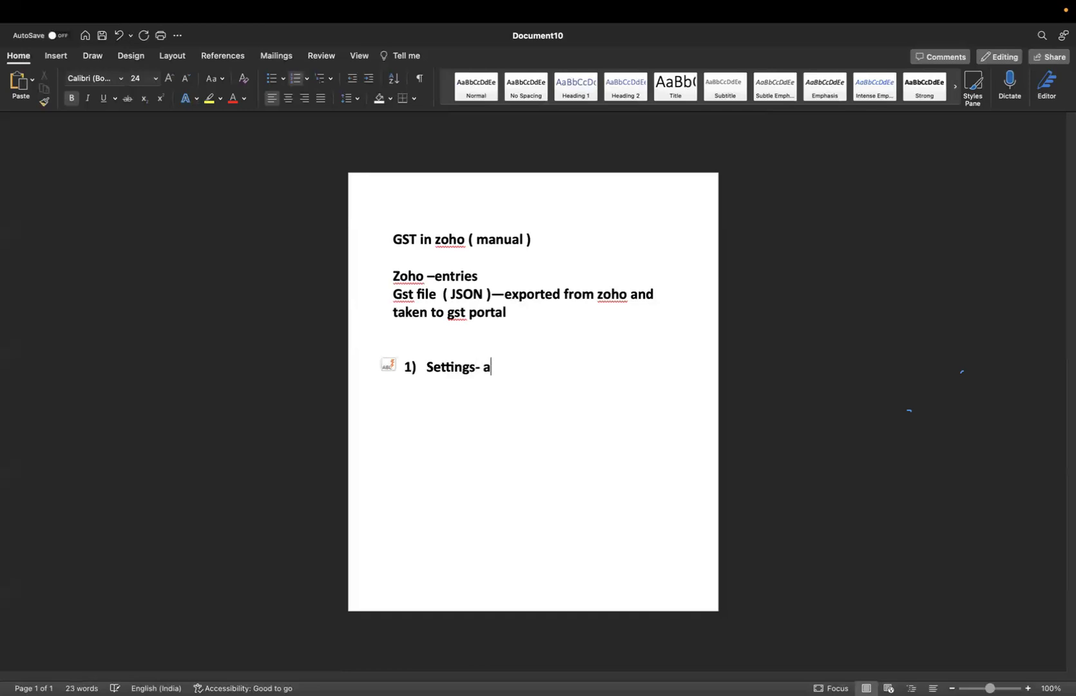
text(ctivate gst)
Add list items 'gst filings ( left navigation bar )--enable now', 'trnsactions -- create' and 'cross confirm--- REPORTS'
key(Return)
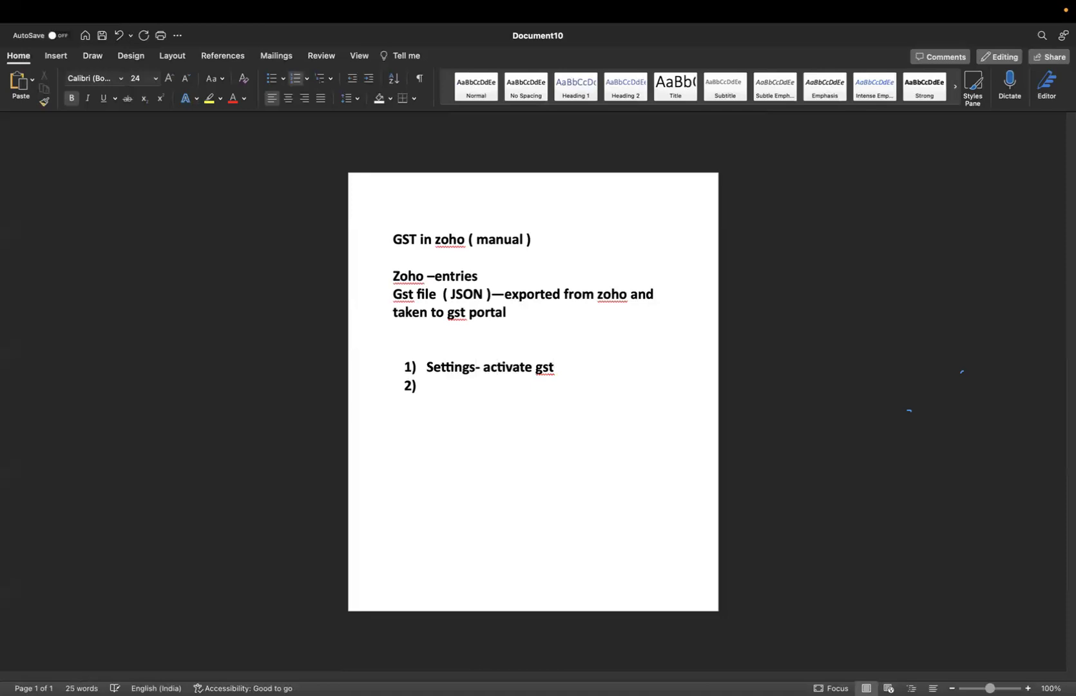
text(gst filings)
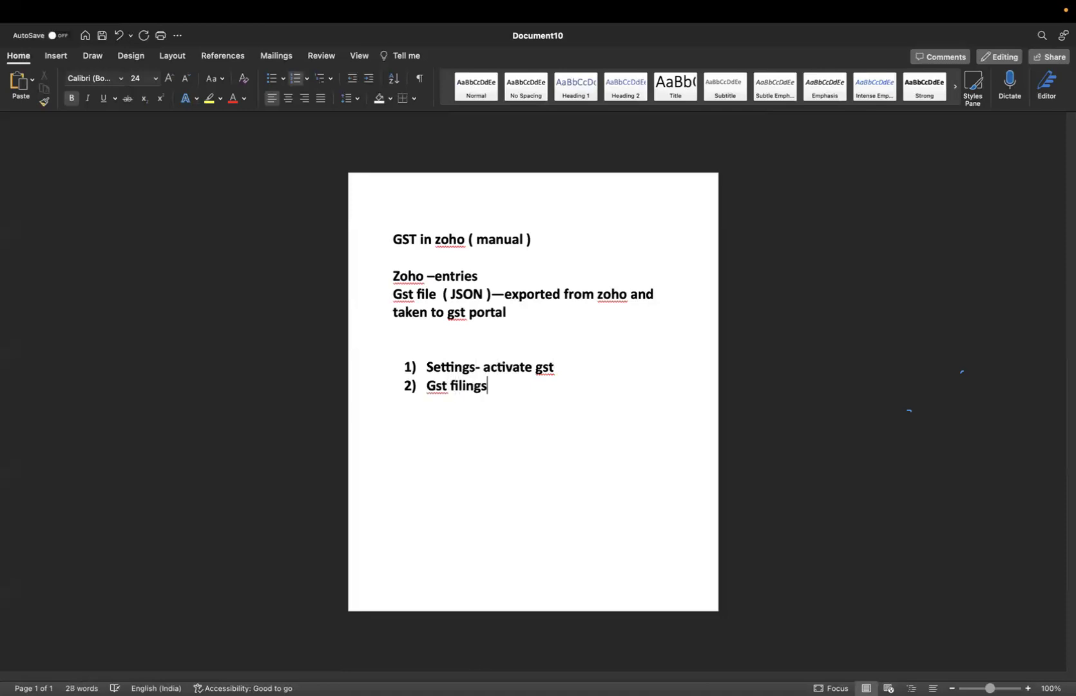
text( ( left navigati)
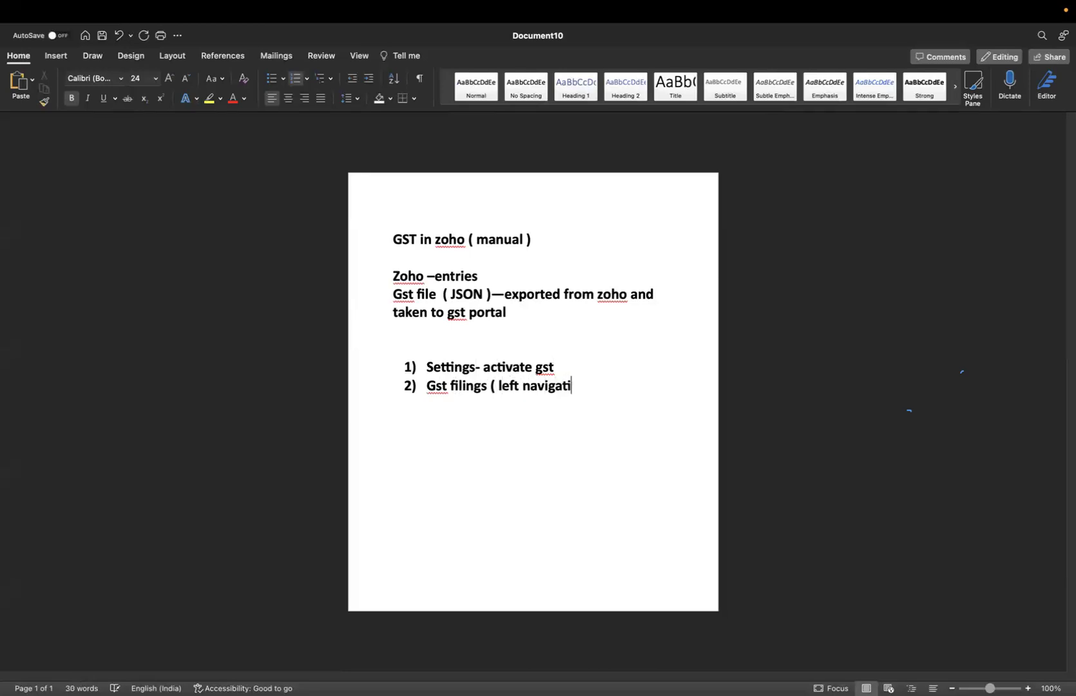
text(on bar ))
text(--enable )
text(now)
key(Return)
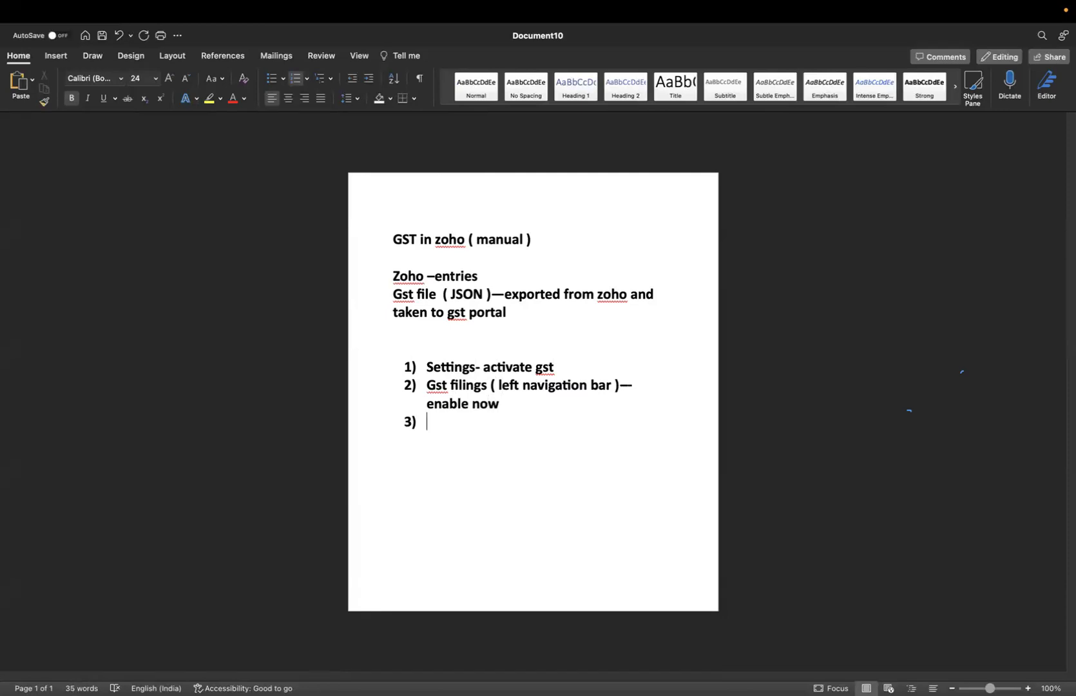
text(trnsactions )
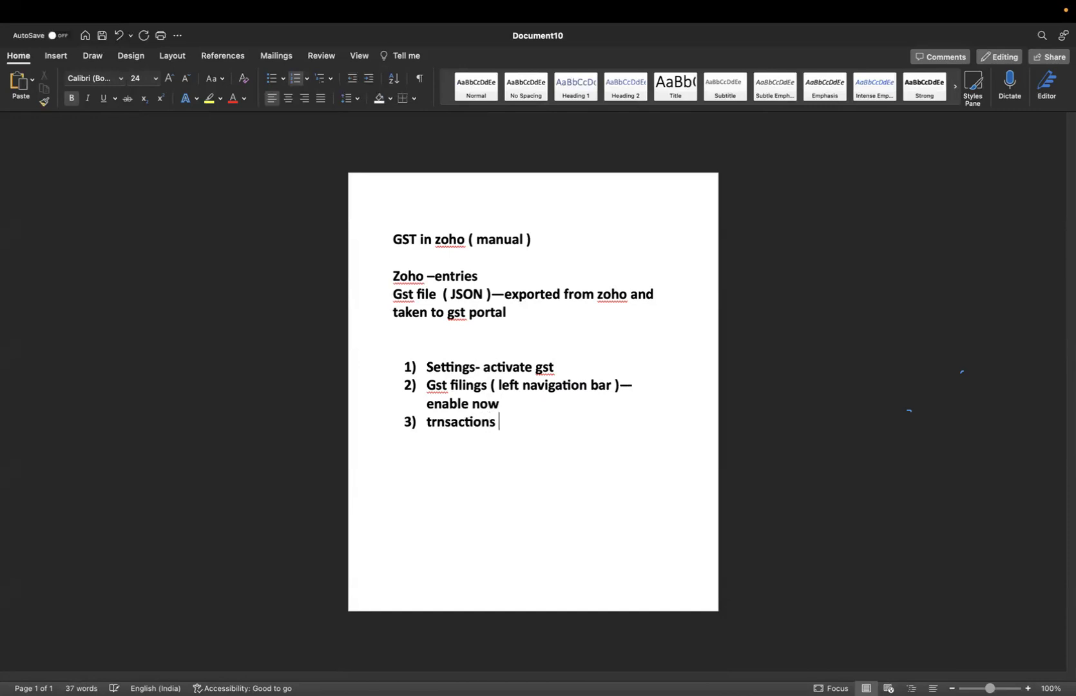
text(-- create)
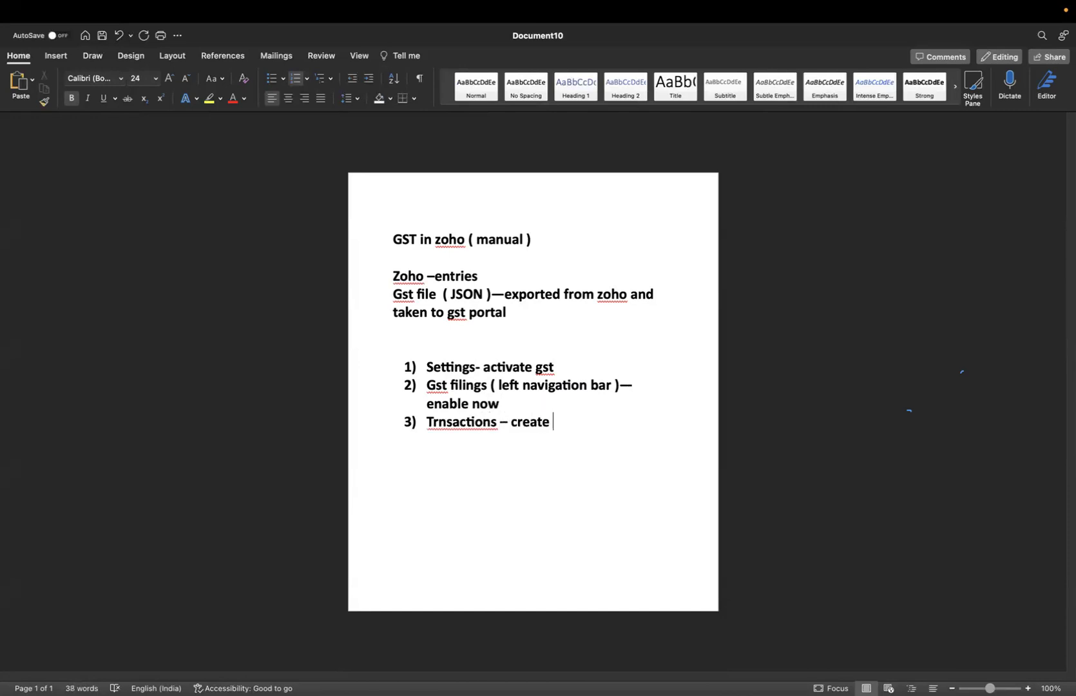
key(Return)
text(cross confi)
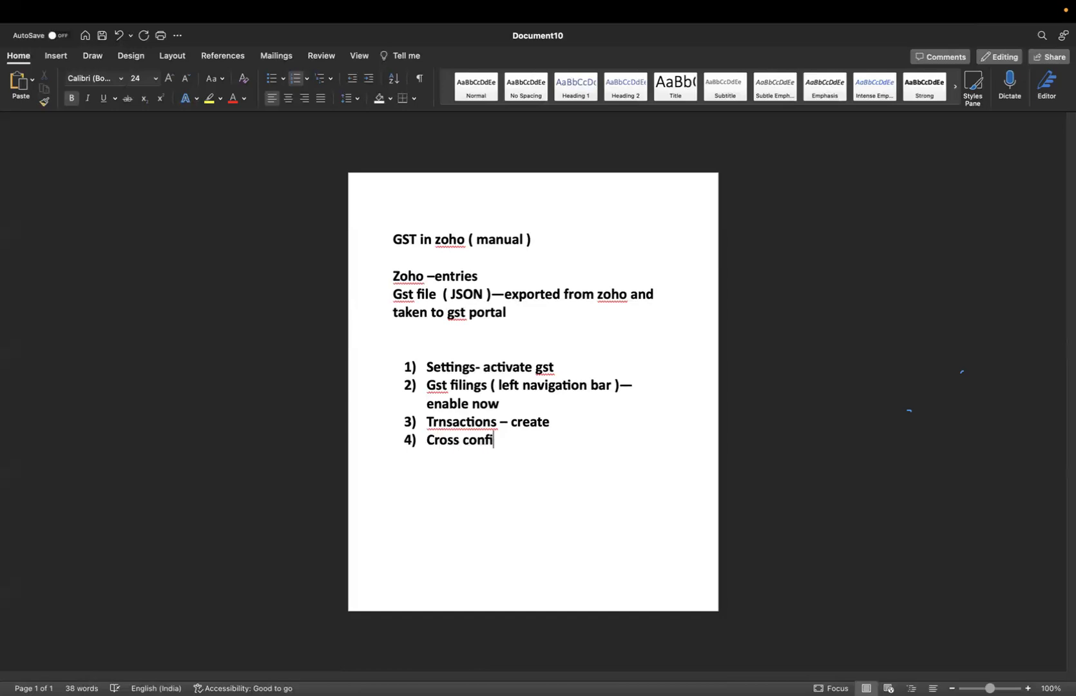
text(rm--- REPORTS)
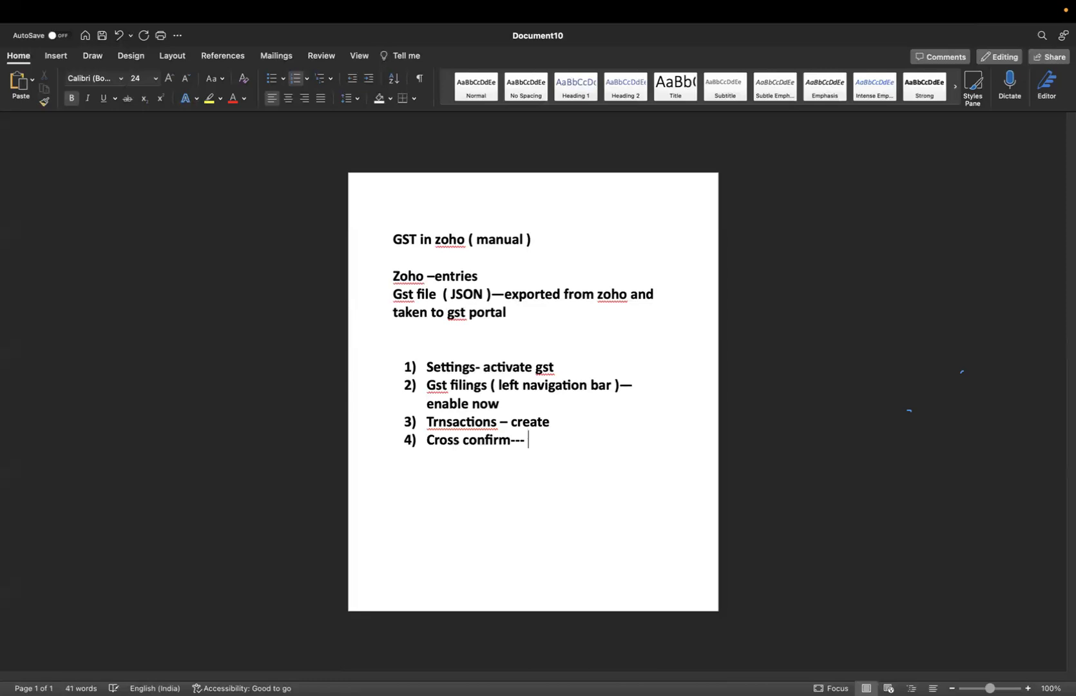
End the numbered list after step 4 with plain lines below, and return to Zoho Books
key(Return)
key(BackSpace)
key(BackSpace)
key(Return)
key(BackSpace)
key(BackSpace)
key(Return)
key(BackSpace)
key(Return)
key(Return)
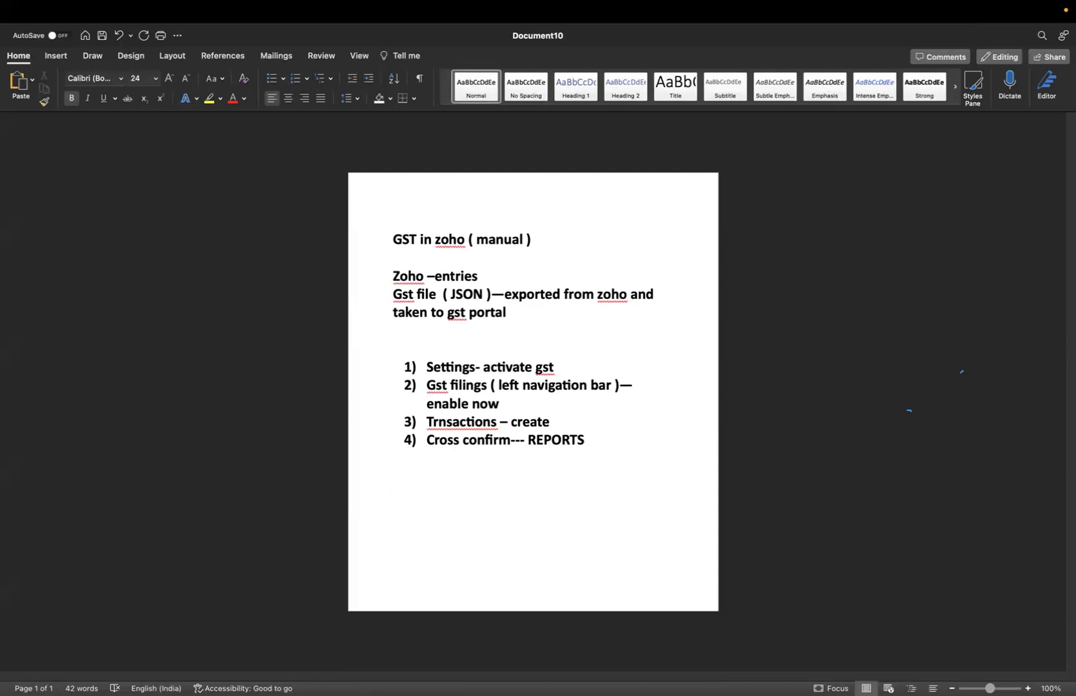
key(super+Tab)
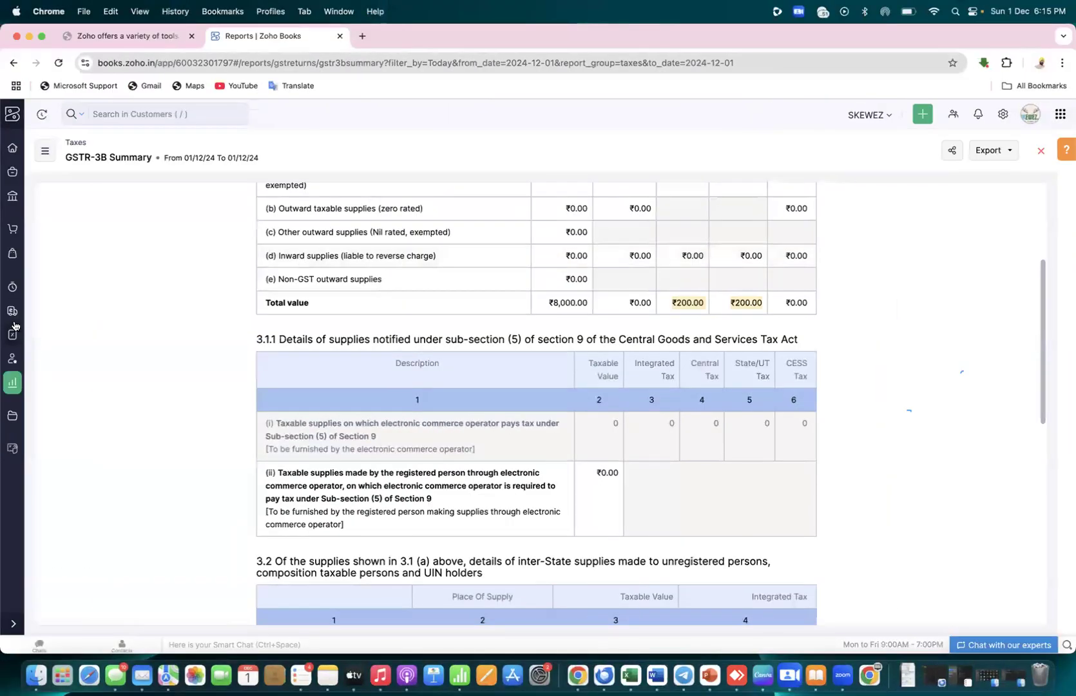
Preview the Push to GSTN details for the December 2024 GSTR-1 return, closing without pushing
click(11, 338)
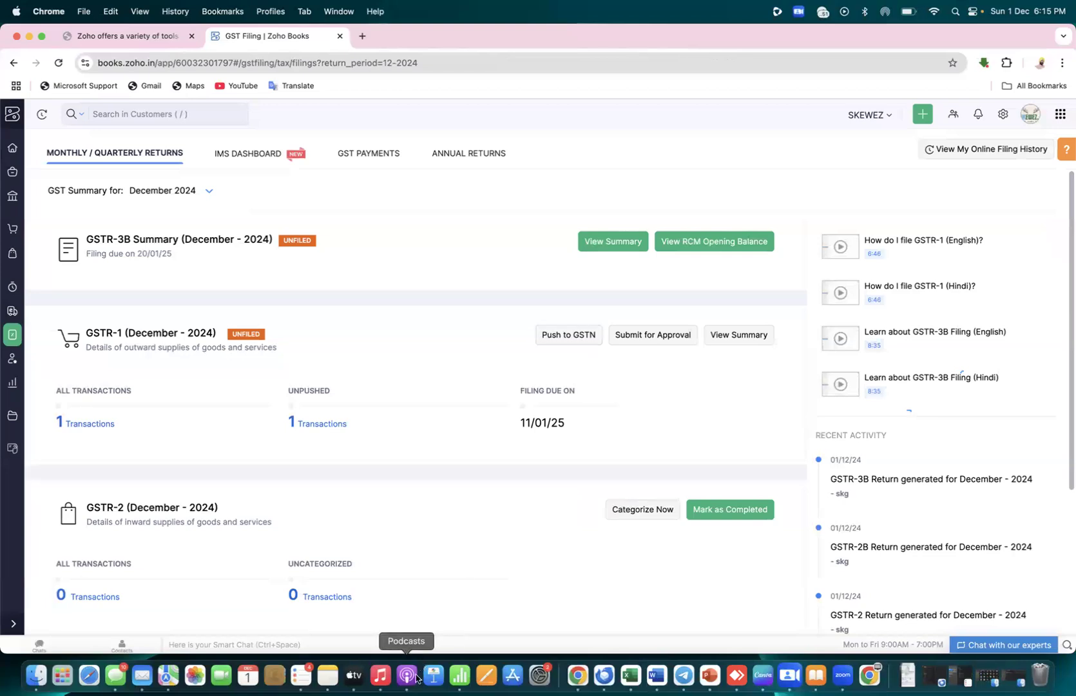
click(577, 343)
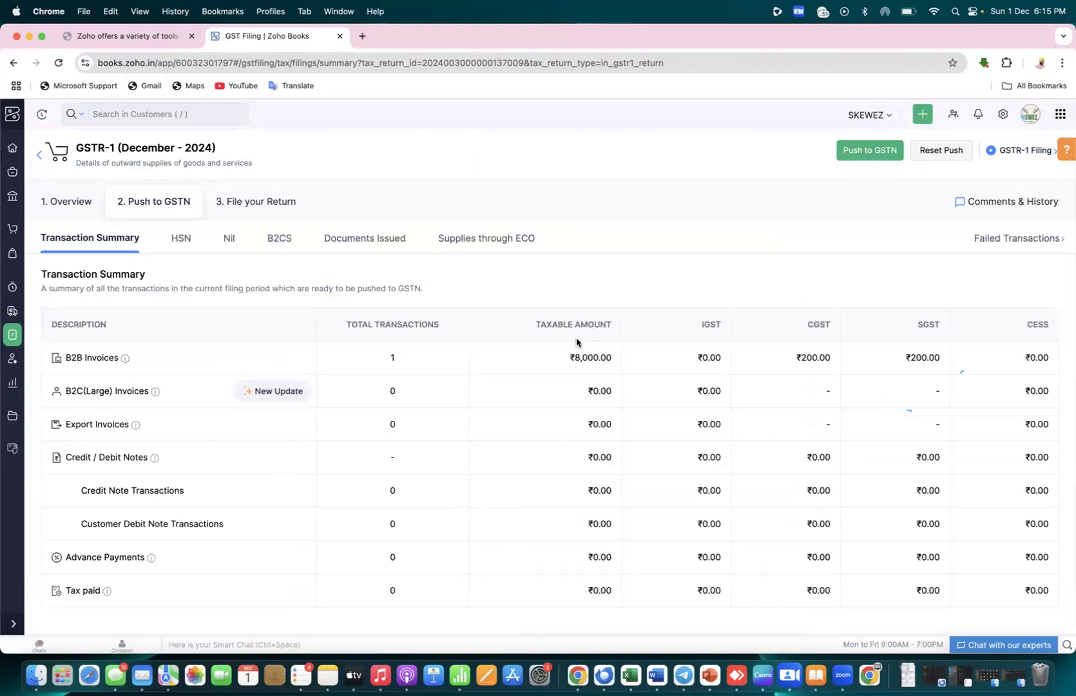
click(865, 151)
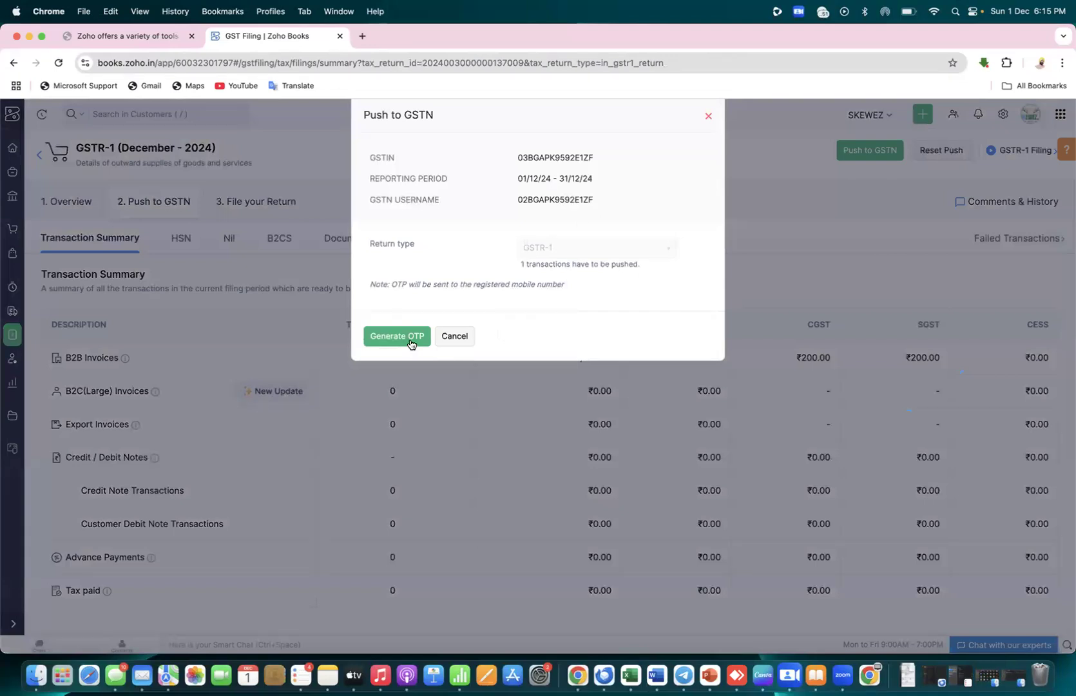
click(708, 119)
key(ctrl+Right)
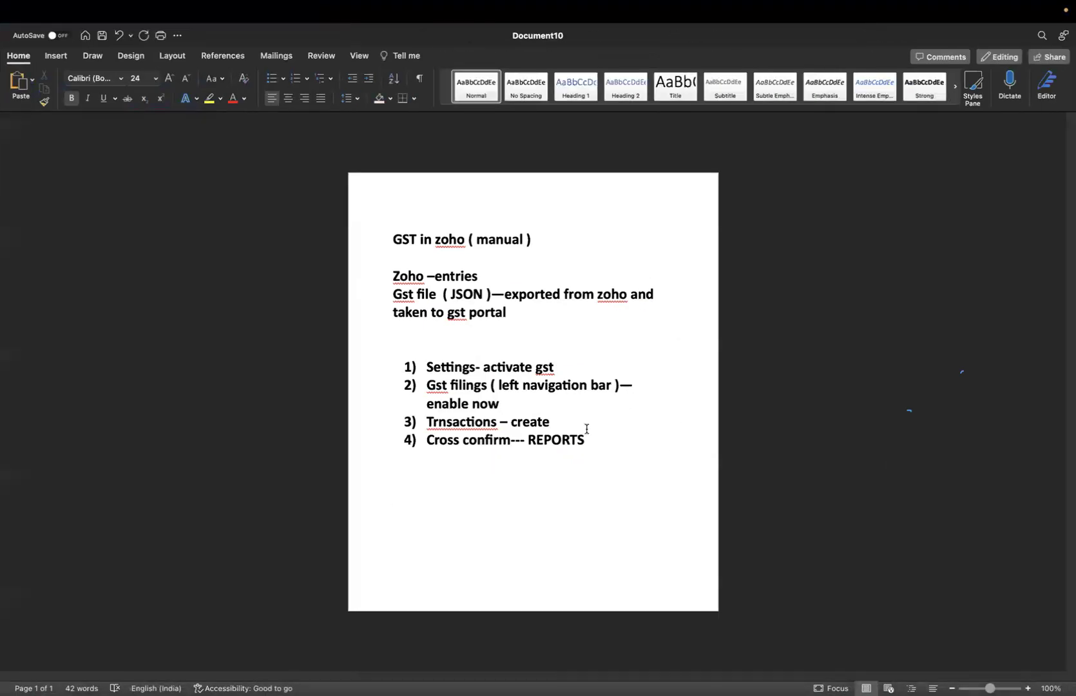
Correct 'Trnsactions' to 'Transactions' and add an unnumbered 'PUSH TO GSTN --- ( API KEY )' line under step 3
right_click(440, 424)
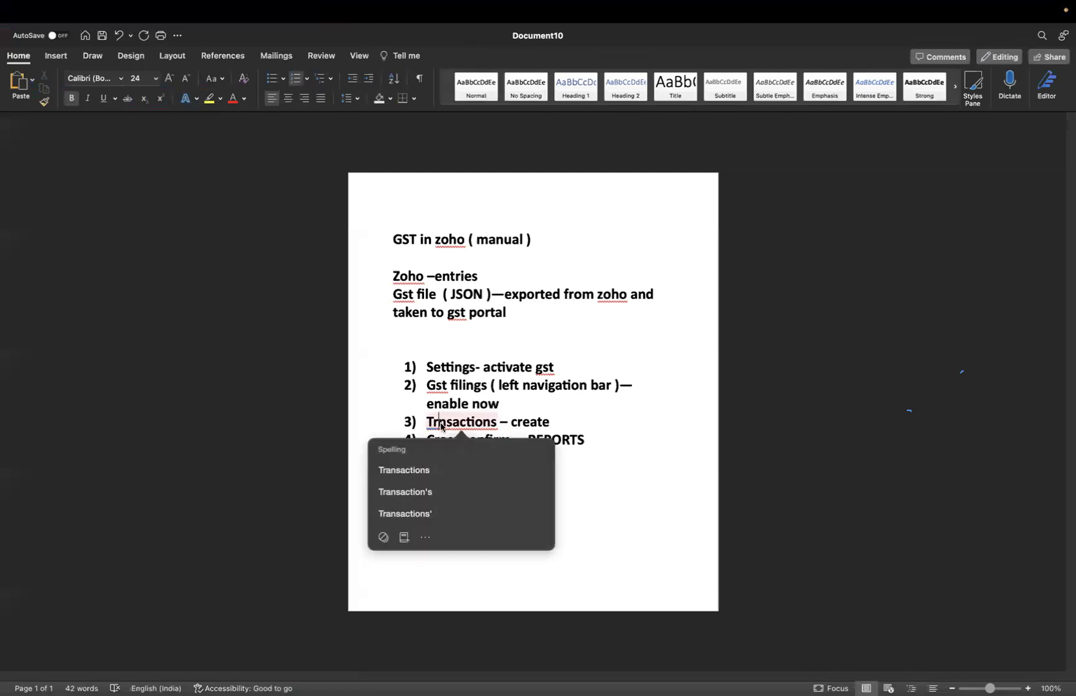
click(402, 468)
key(Return)
key(BackSpace)
text(PUS)
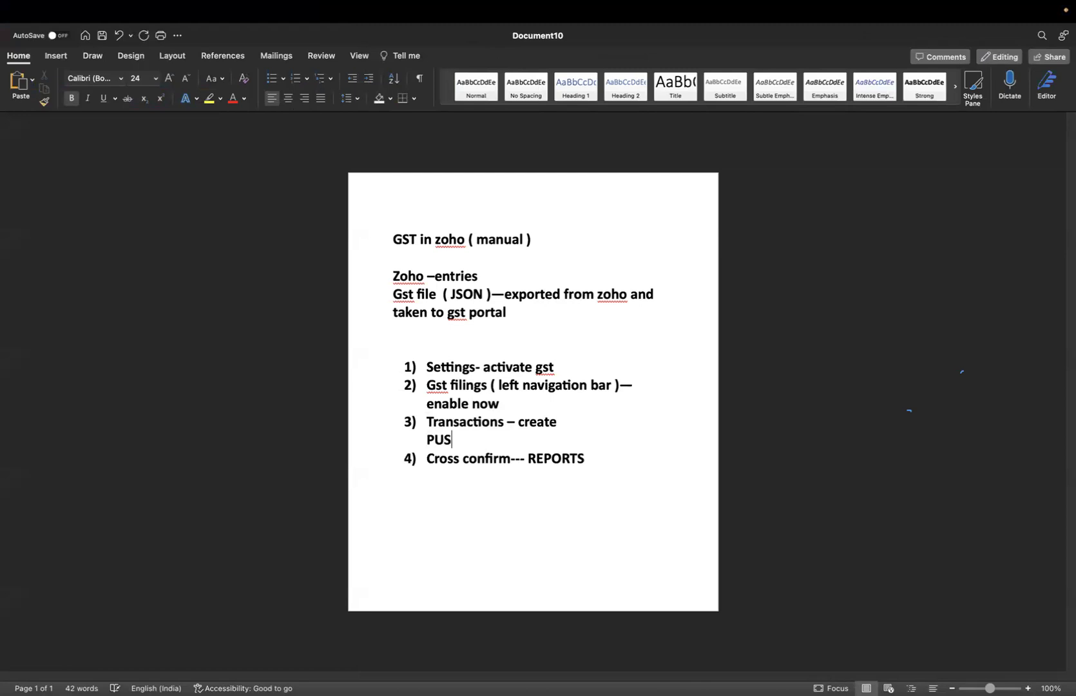
text(H TO GSTN --- ( API KEY ))
Add an 'otp' line beneath it, then go back to Zoho Books
key(Return)
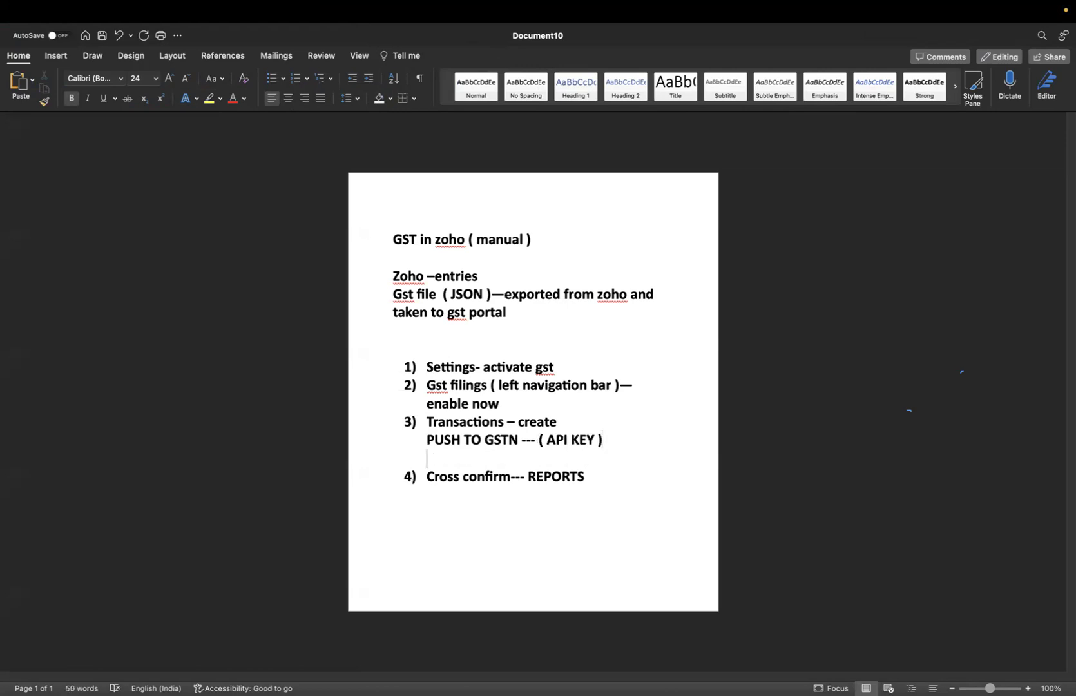
text(otp)
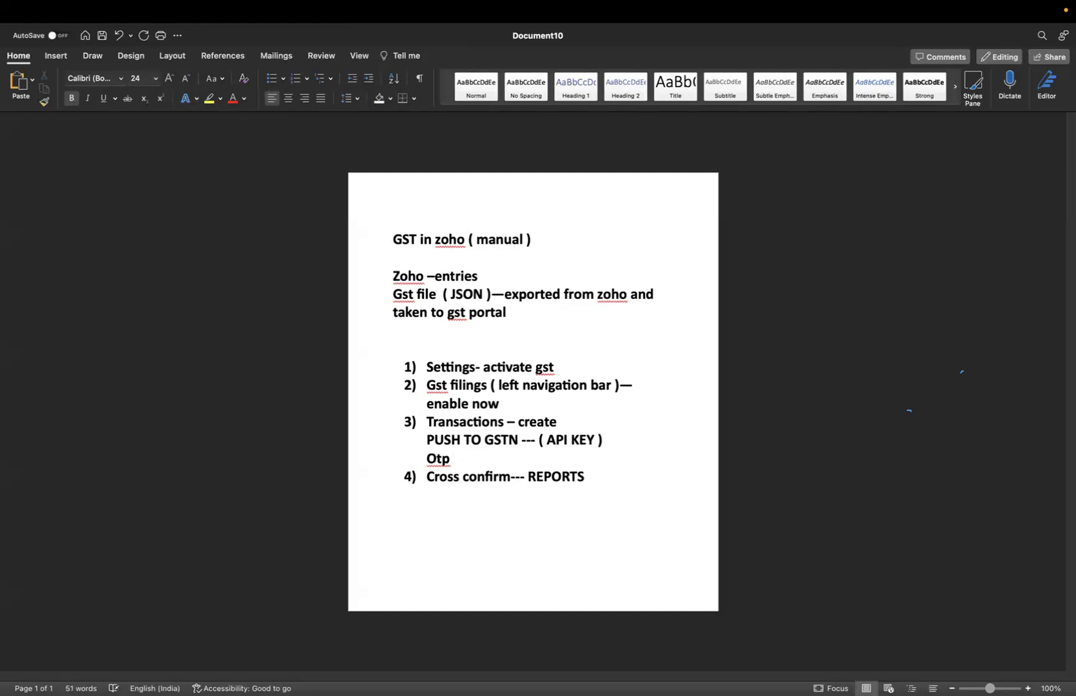
key(super+Tab)
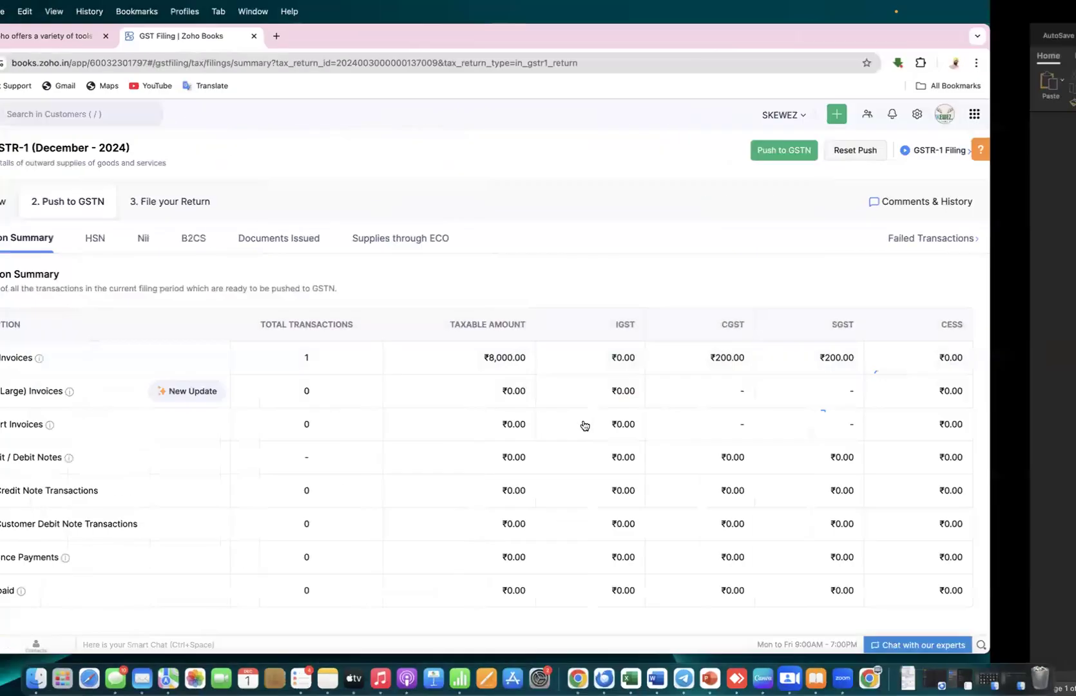